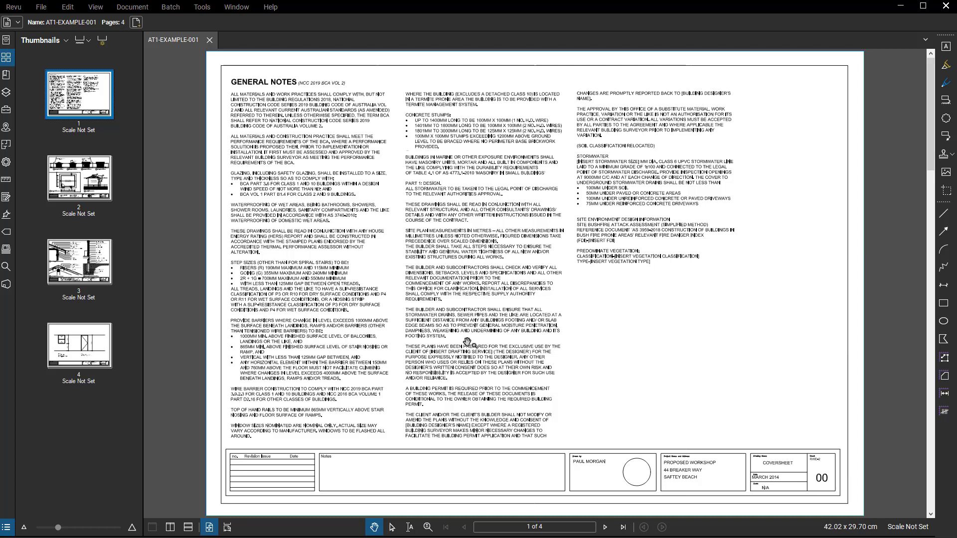
# - Underline the General Notes heading on page 1 in red with the Pen tool
pyautogui.hotkey('alt', 'p')
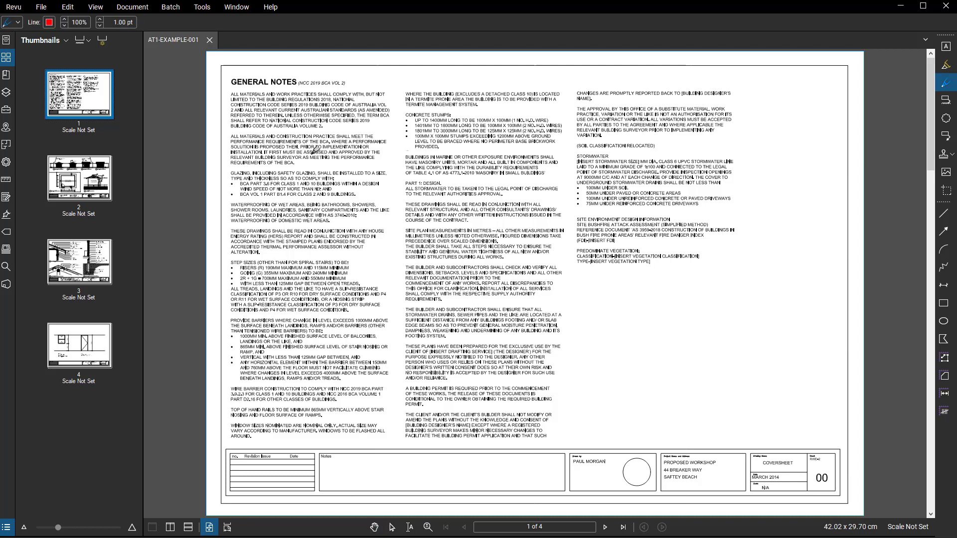
pyautogui.moveTo(232, 85); pyautogui.dragTo(340, 86)
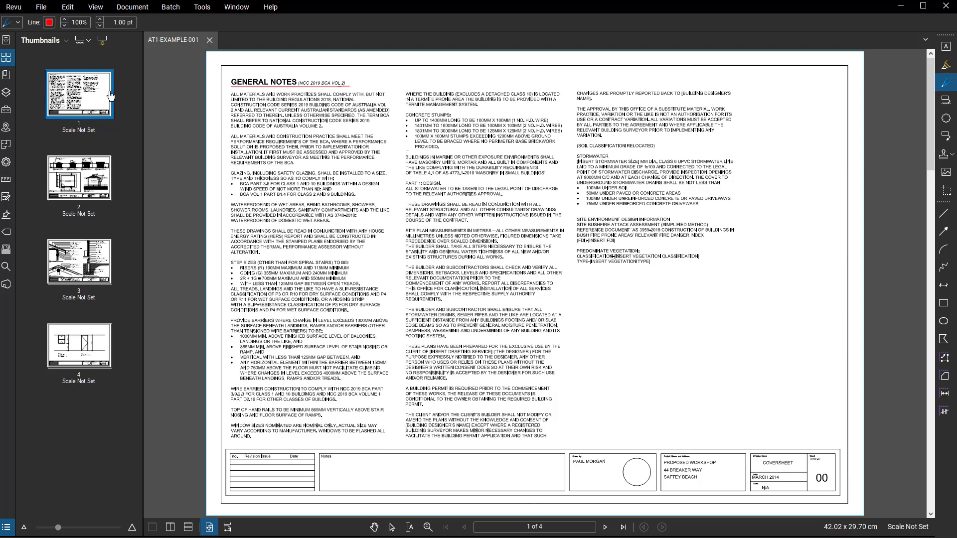
# - Divide the details on page 3 with red horizontal and vertical pen lines and handwrite the numbers 1, 2 and 3 on them
pyautogui.click(108, 177)
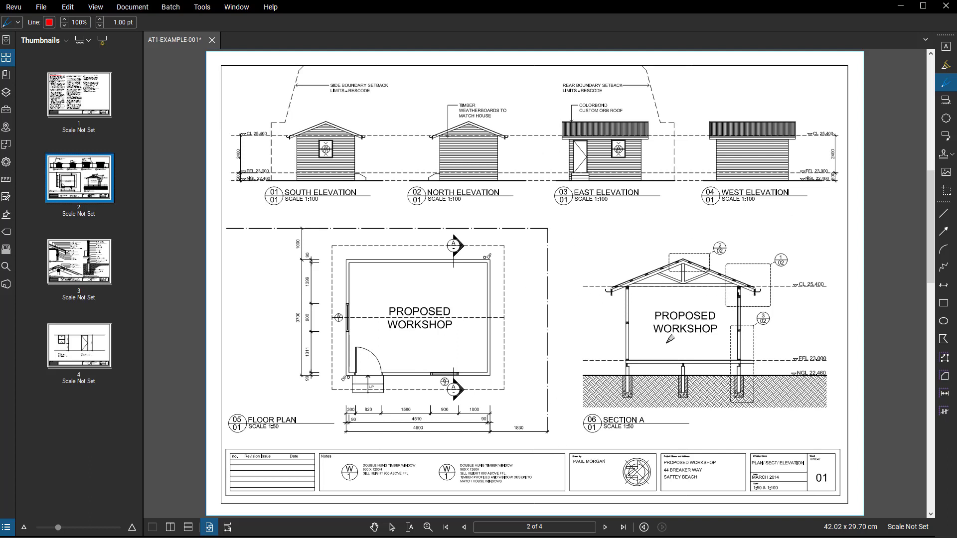
pyautogui.click(103, 278)
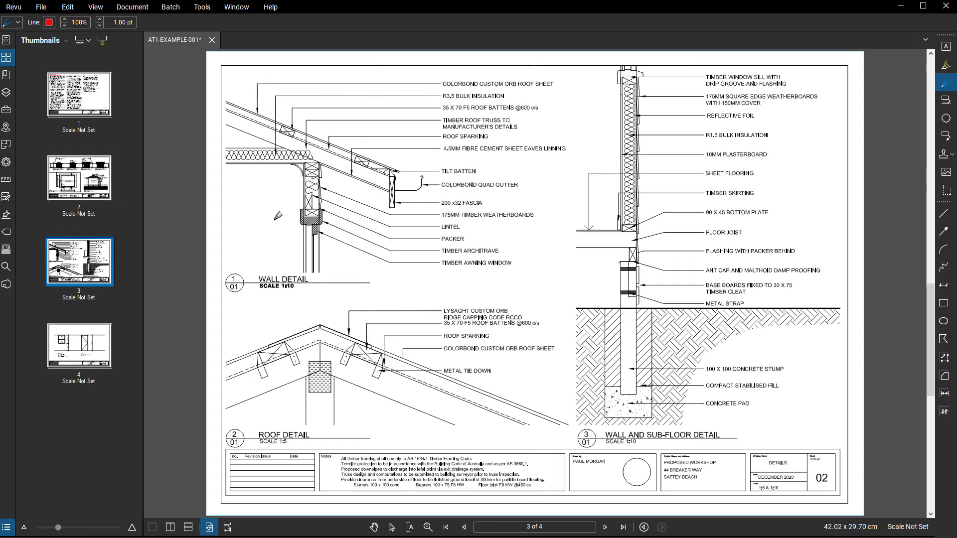
pyautogui.click(221, 279)
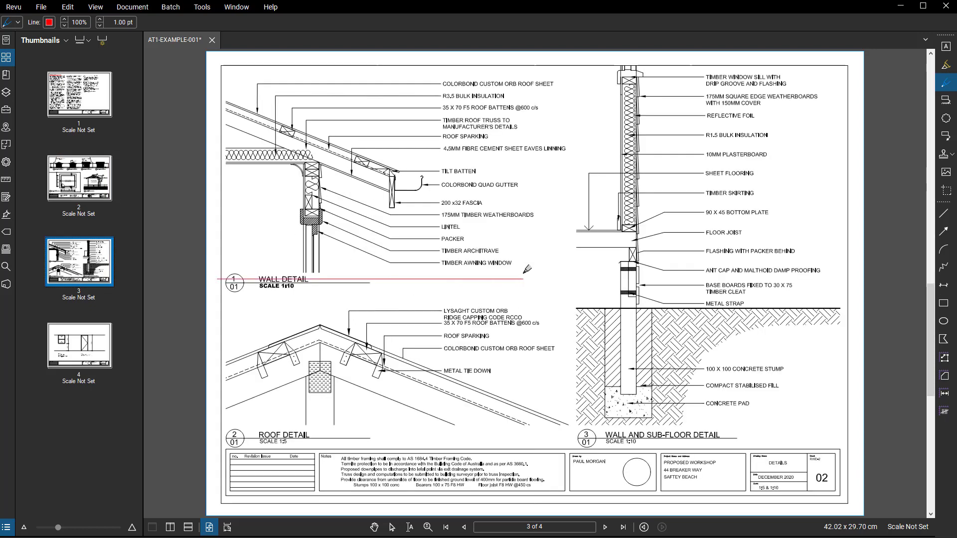
pyautogui.click(65, 344)
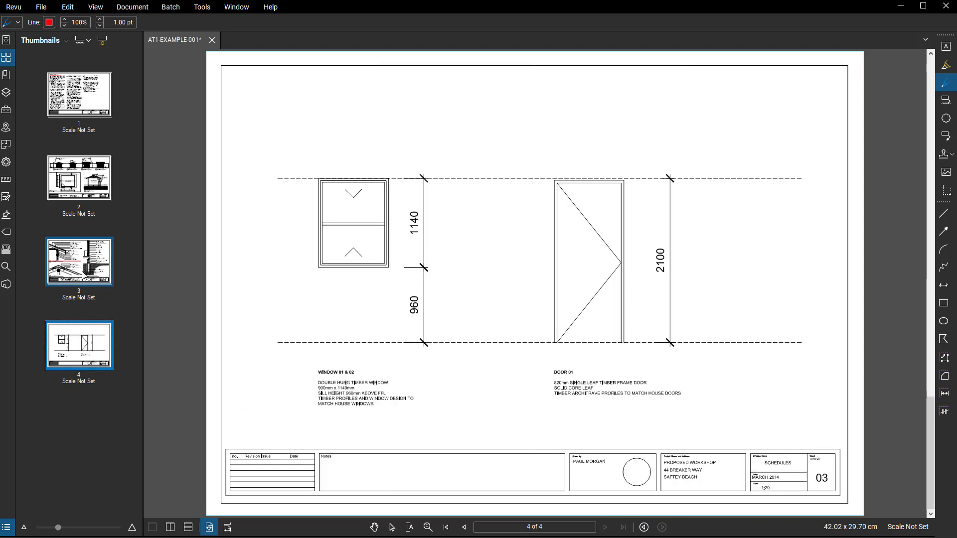
pyautogui.click(103, 279)
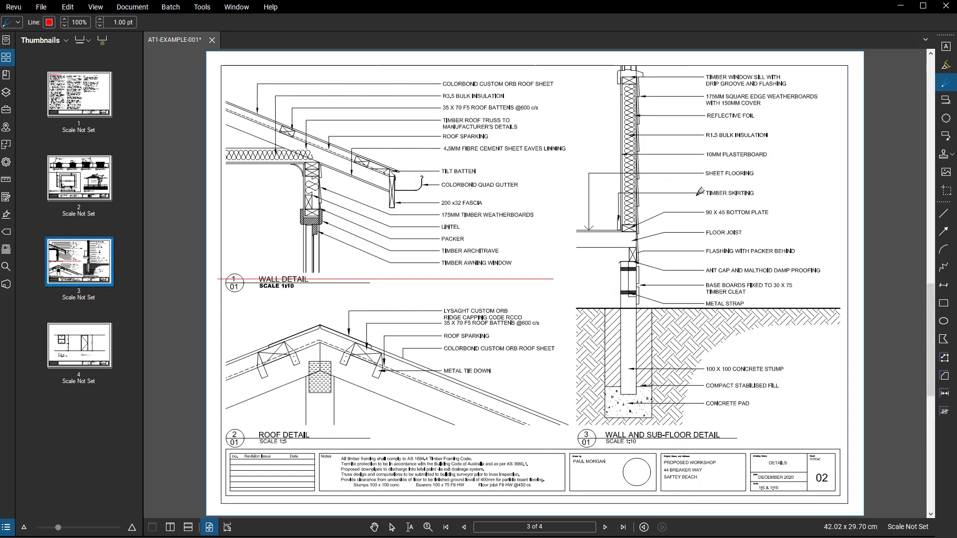
pyautogui.click(568, 69)
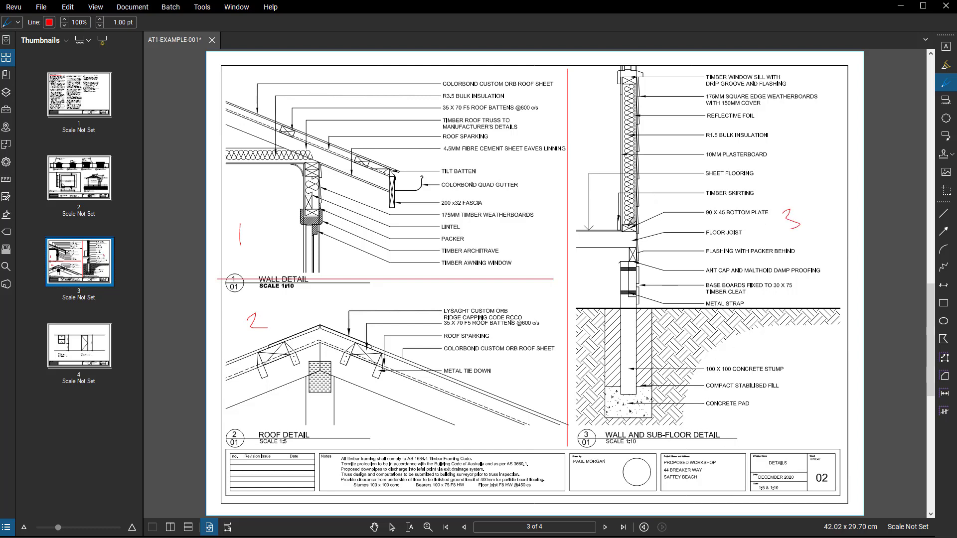
# - Draw a red pen frame around the window and door schedule drawings on page 4
pyautogui.click(91, 350)
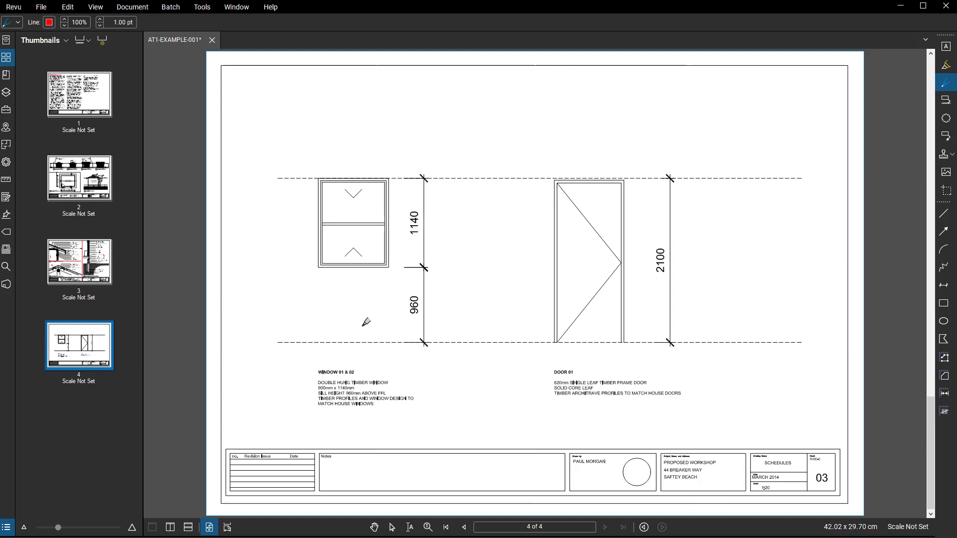
pyautogui.moveTo(285, 158)
pyautogui.mouseDown()
pyautogui.moveTo(762, 150)
pyautogui.moveTo(760, 432)
pyautogui.mouseUp()
pyautogui.moveTo(576, 420); pyautogui.dragTo(283, 421)
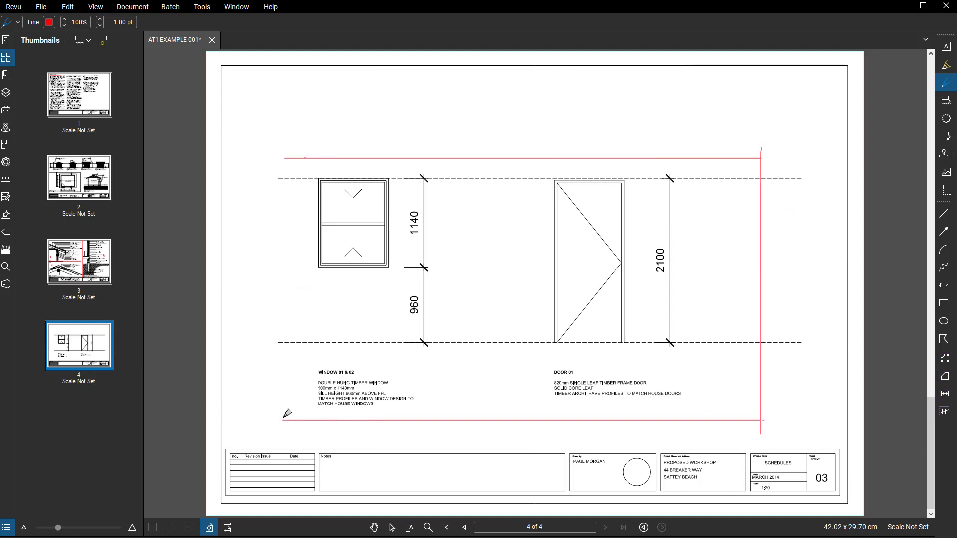
pyautogui.moveTo(282, 151); pyautogui.dragTo(277, 416)
# - Divide page 2 into elevations, floor plan and section with red pen lines, and number the areas 1, 2 and 3
pyautogui.scroll(1, 435, 152)
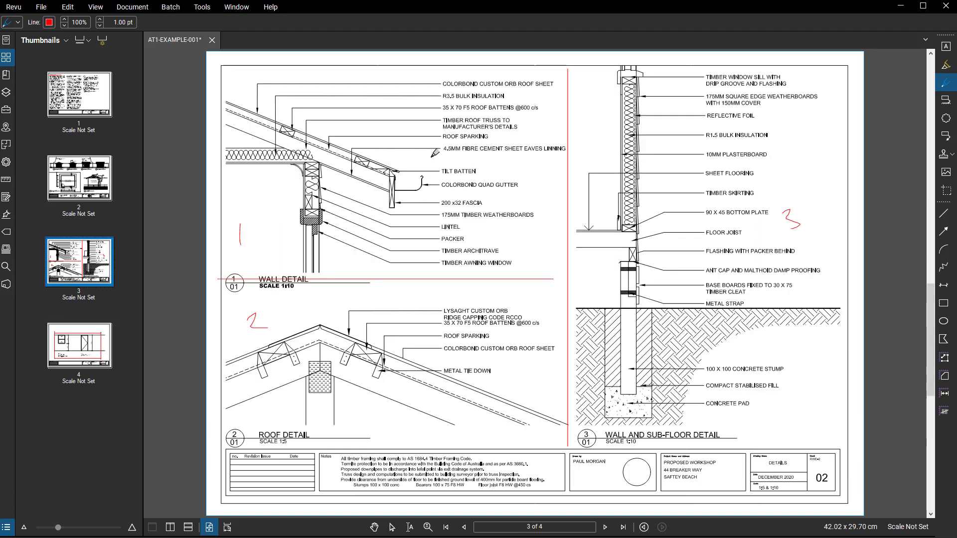
pyautogui.click(81, 344)
pyautogui.click(86, 160)
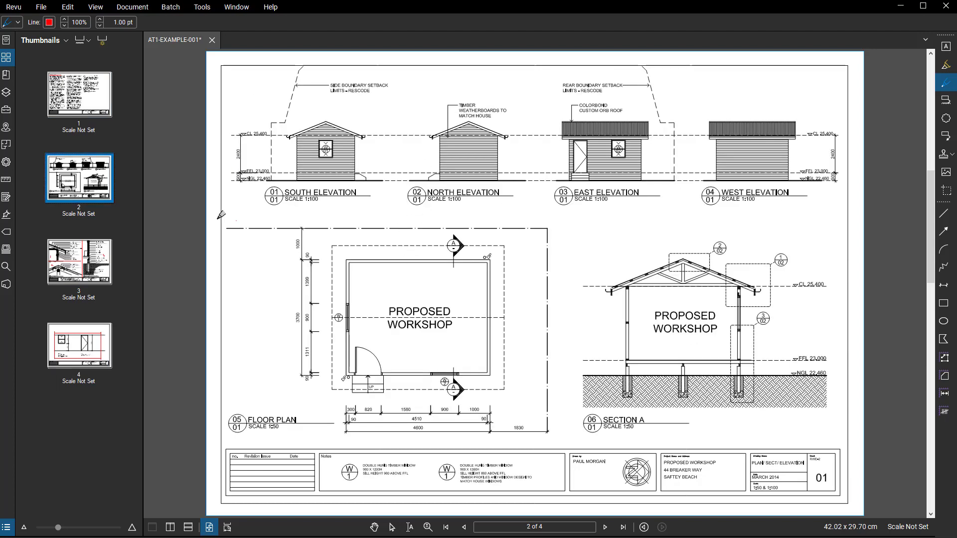
pyautogui.moveTo(696, 205); pyautogui.dragTo(232, 221)
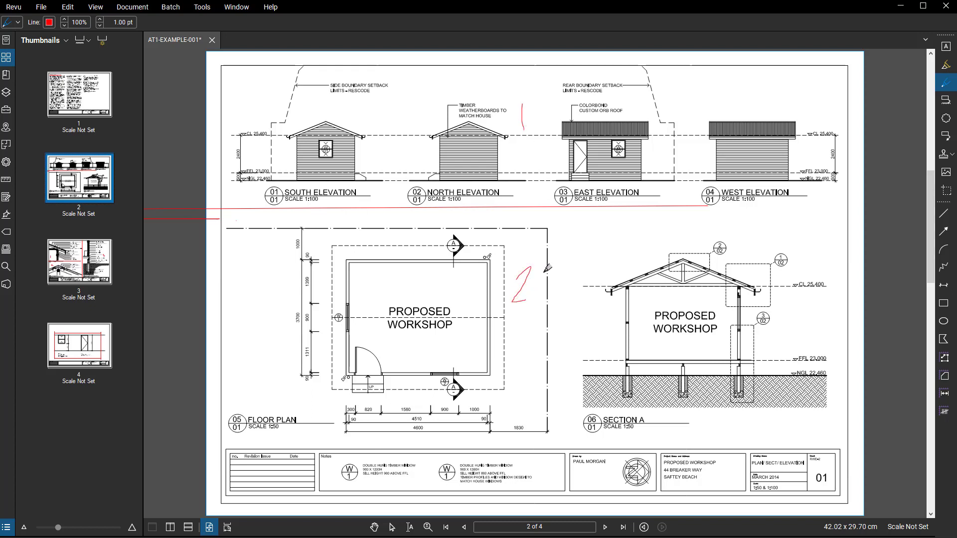
pyautogui.moveTo(563, 207); pyautogui.dragTo(562, 469)
pyautogui.moveTo(663, 209); pyautogui.dragTo(651, 243)
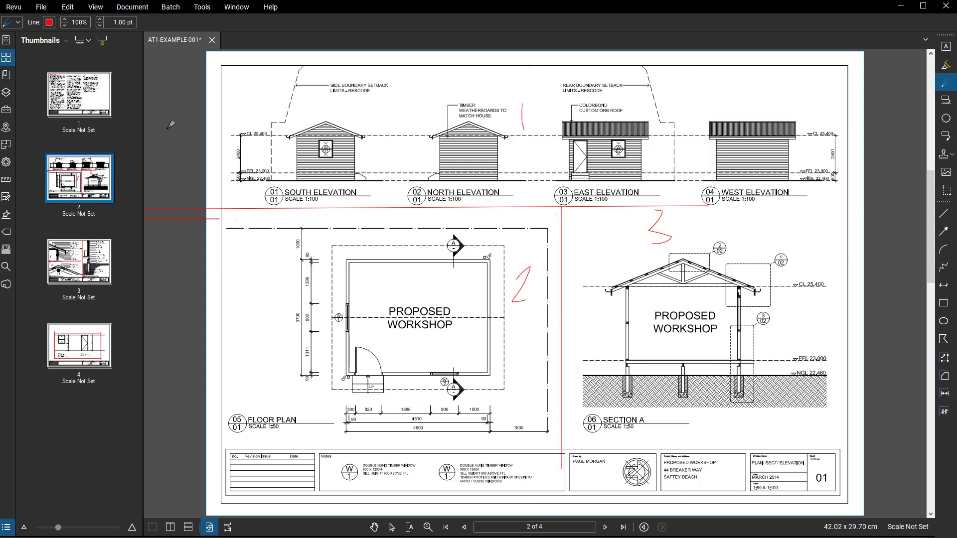
# - Handwrite an underlined 1 on the General Notes page and return to the details on page 3
pyautogui.click(90, 94)
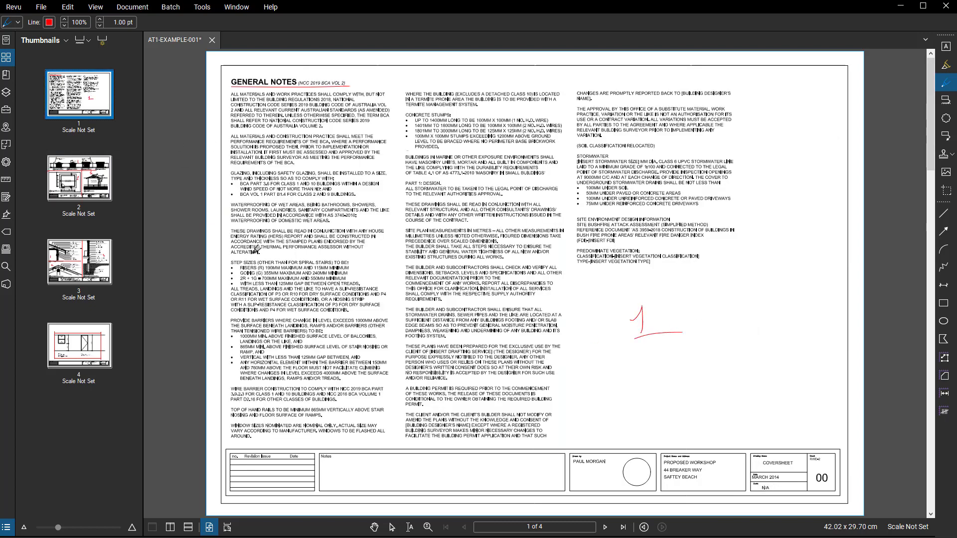
pyautogui.click(73, 262)
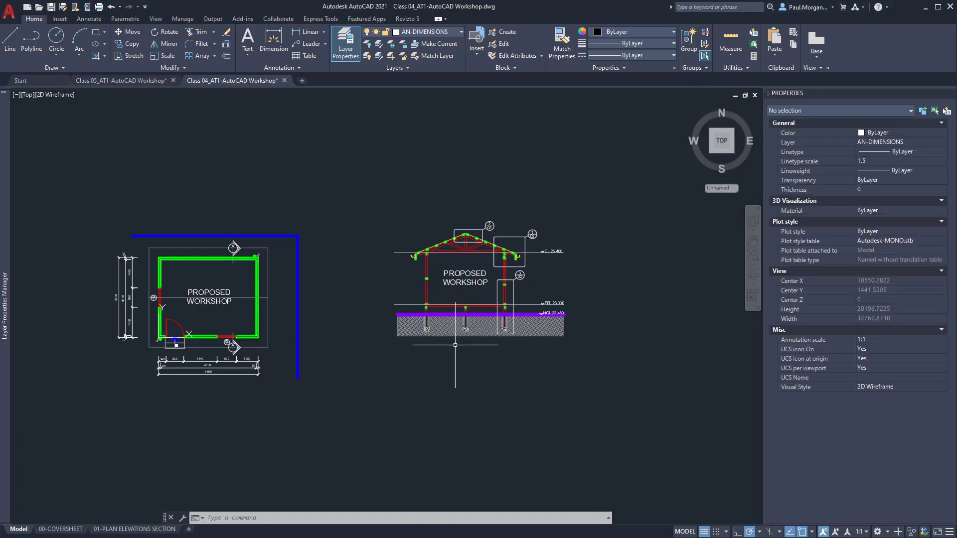
# - In the AutoCAD workshop drawing, examine the detail callouts 1, 2 and 3 on the section
pyautogui.scroll(-2, 361, 355)
pyautogui.scroll(6, 362, 355)
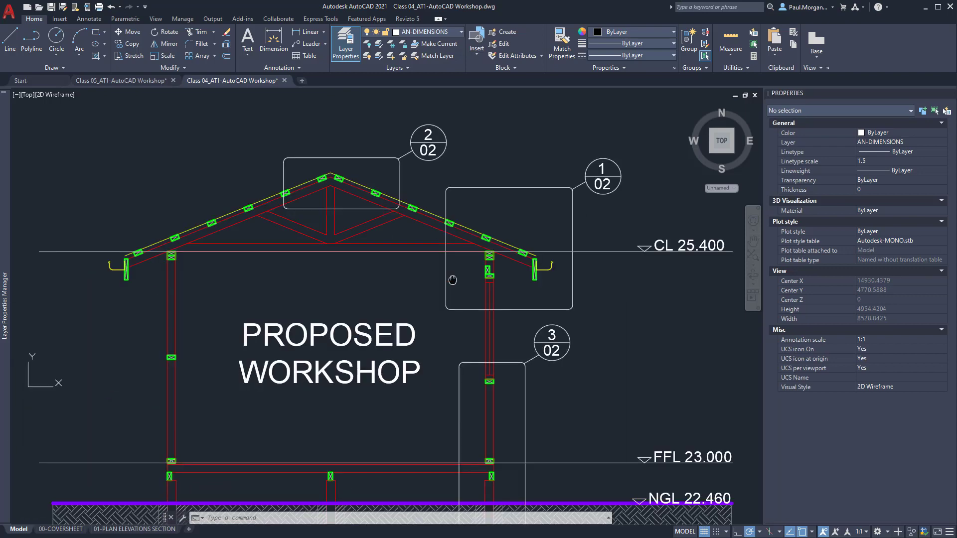
pyautogui.moveTo(471, 266); pyautogui.dragTo(520, 259, button='middle')
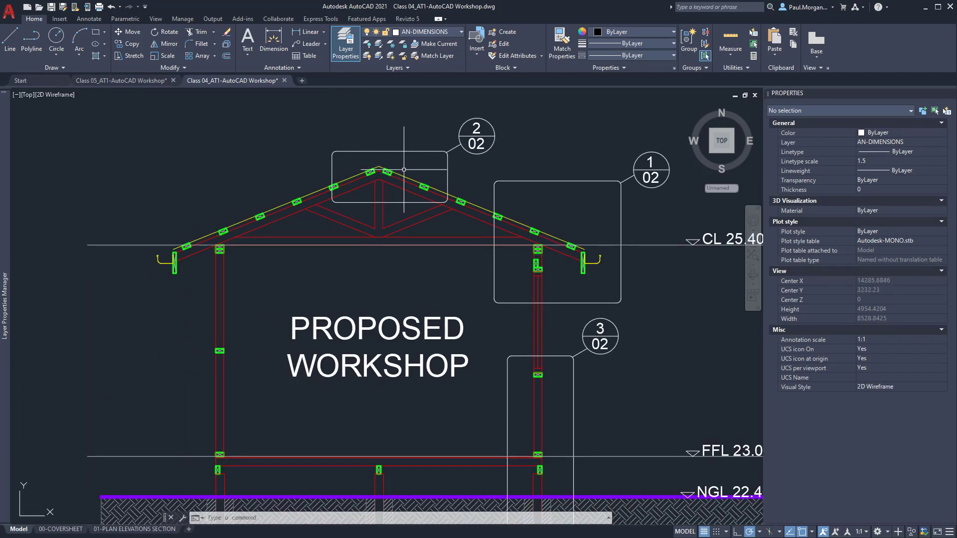
pyautogui.scroll(-2, 584, 278)
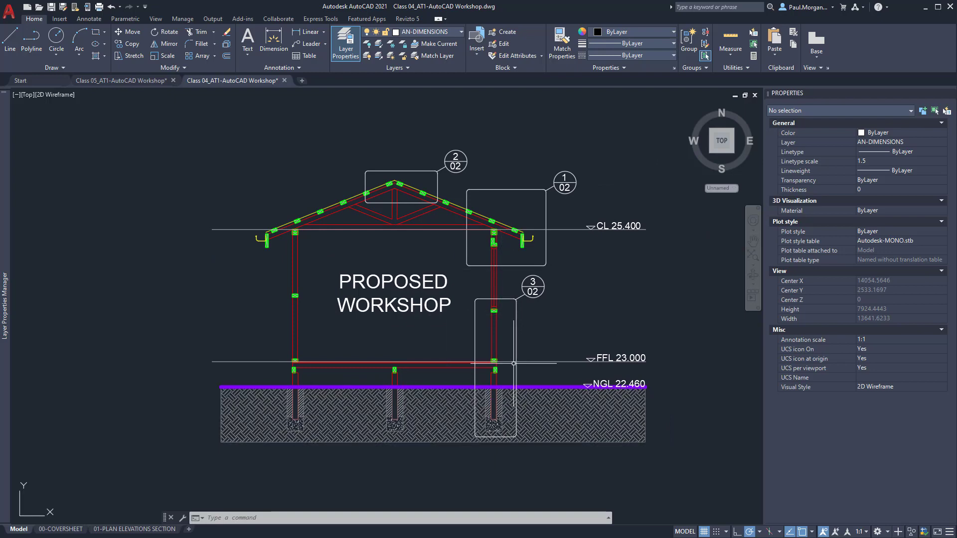
pyautogui.scroll(2, 487, 229)
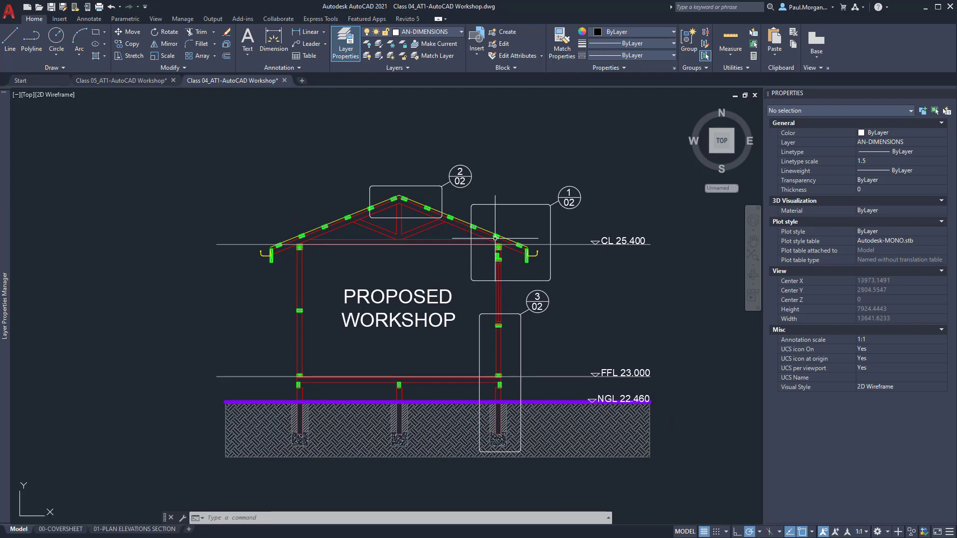
# - Copy the linework around detail callout 1 at the eave and wall top to the empty space directly below the section
pyautogui.moveTo(491, 244); pyautogui.dragTo(453, 280, button='middle')
pyautogui.click(554, 204)
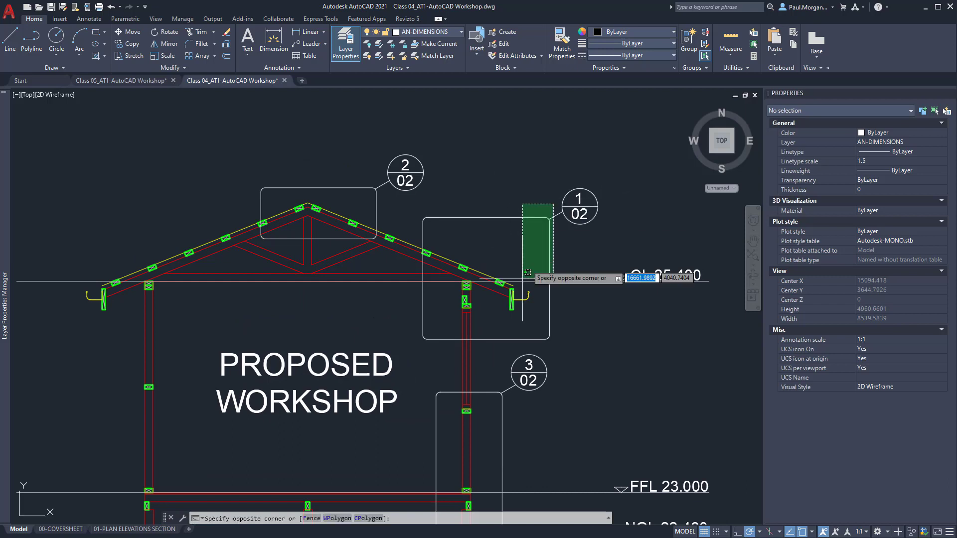
pyautogui.click(429, 351)
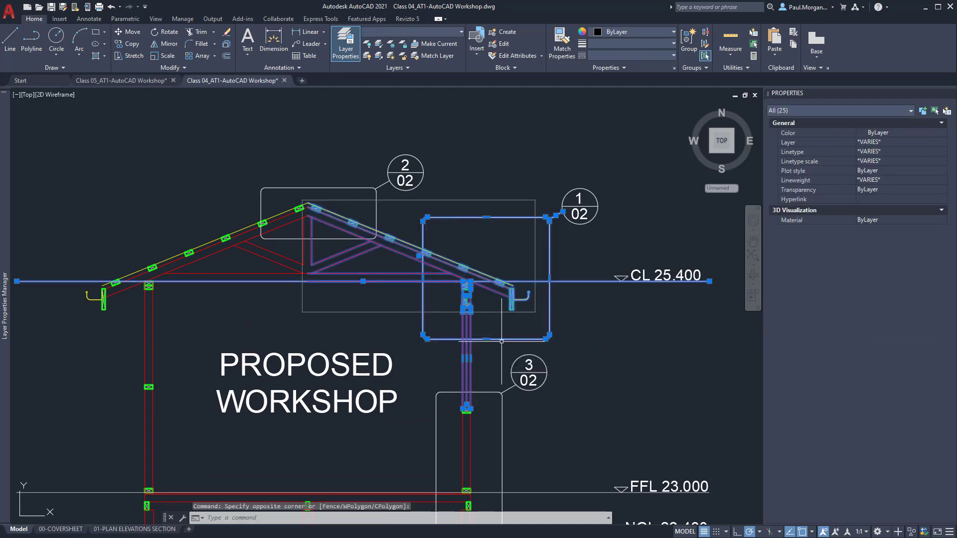
pyautogui.write('cop')
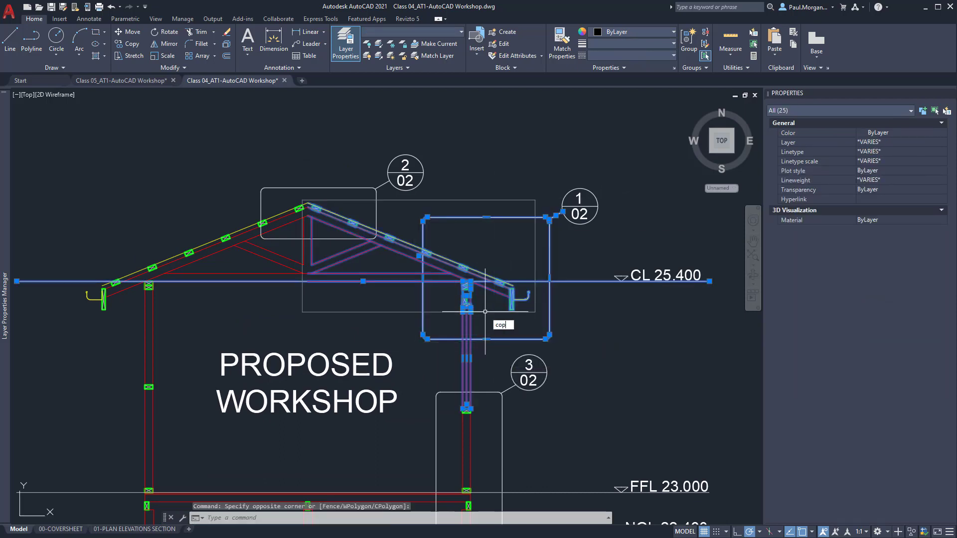
pyautogui.write('y')
pyautogui.press('Return')
pyautogui.click(490, 306)
pyautogui.scroll(-4, 495, 306)
pyautogui.moveTo(613, 407); pyautogui.dragTo(526, 273, button='middle')
pyautogui.moveTo(508, 370); pyautogui.dragTo(613, 278, button='middle')
pyautogui.scroll(-4, 614, 278)
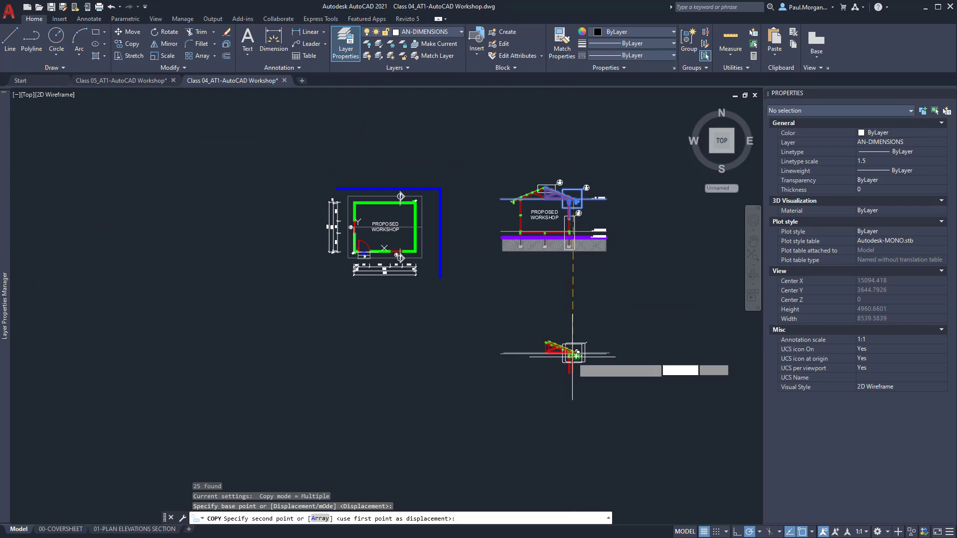
pyautogui.click(572, 357)
pyautogui.moveTo(608, 313); pyautogui.dragTo(574, 326, button='middle')
pyautogui.press('Escape')
pyautogui.press('Escape')
# - Copy the roof truss linework around detail callout 2, using the ridge as base point, beside the copied wall detail
pyautogui.scroll(5, 518, 190)
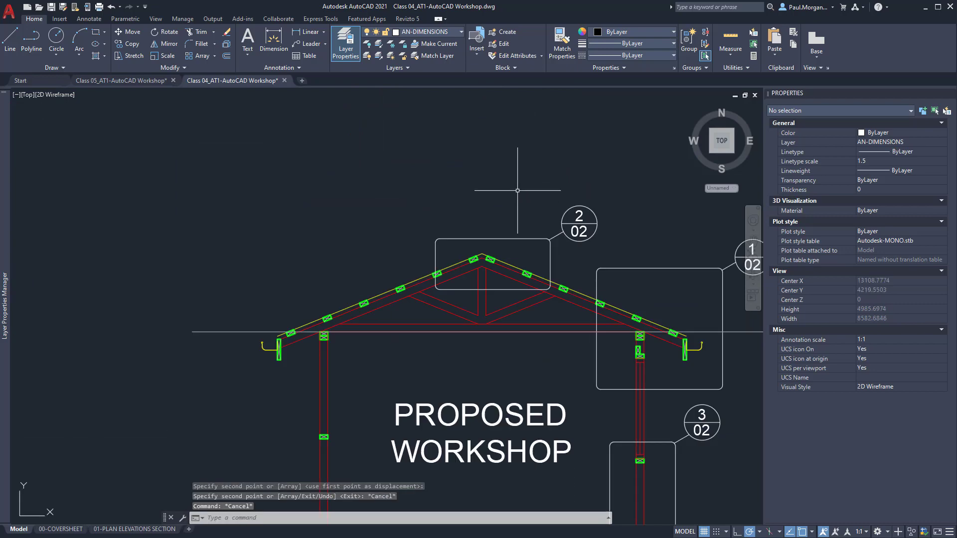
pyautogui.click(618, 191)
pyautogui.click(402, 317)
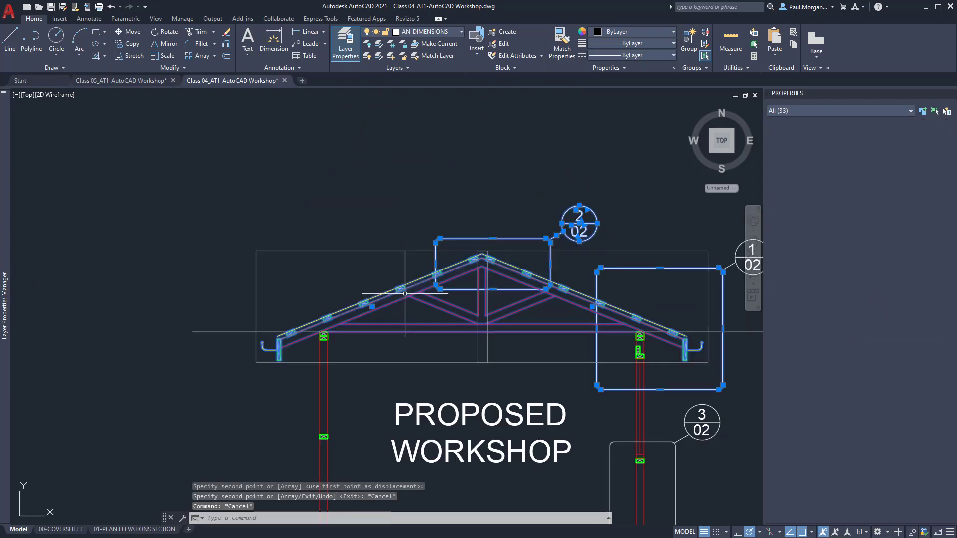
pyautogui.write('co')
pyautogui.press('Return')
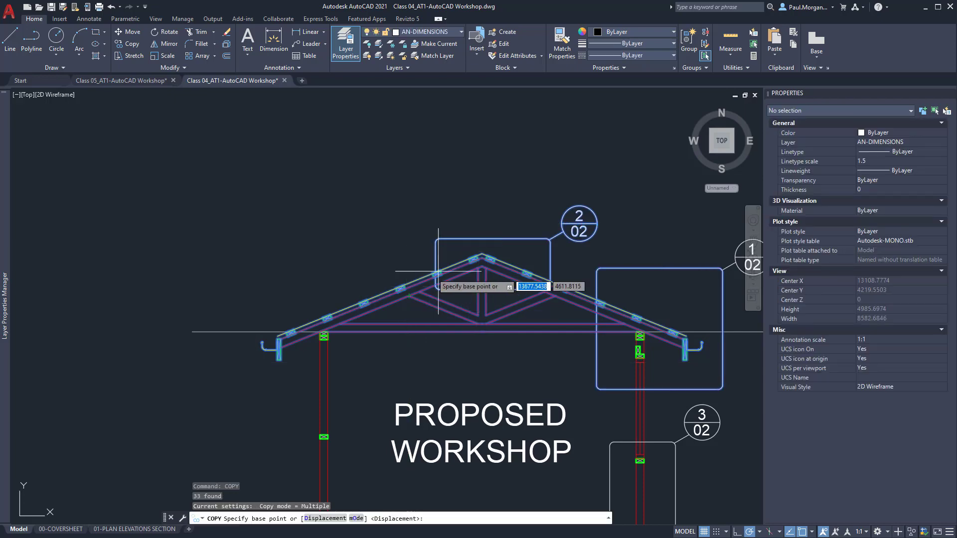
pyautogui.click(481, 256)
pyautogui.scroll(-5, 485, 255)
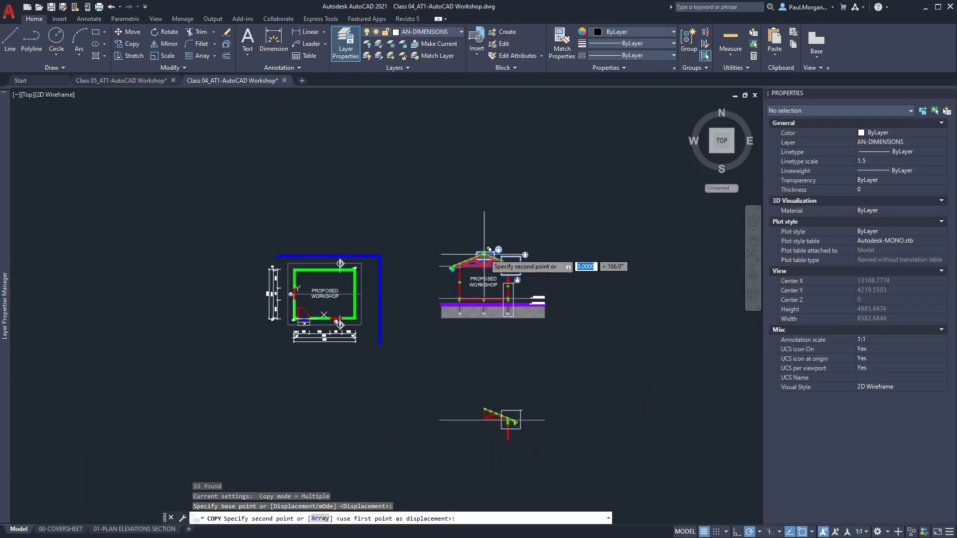
pyautogui.scroll(5, 591, 404)
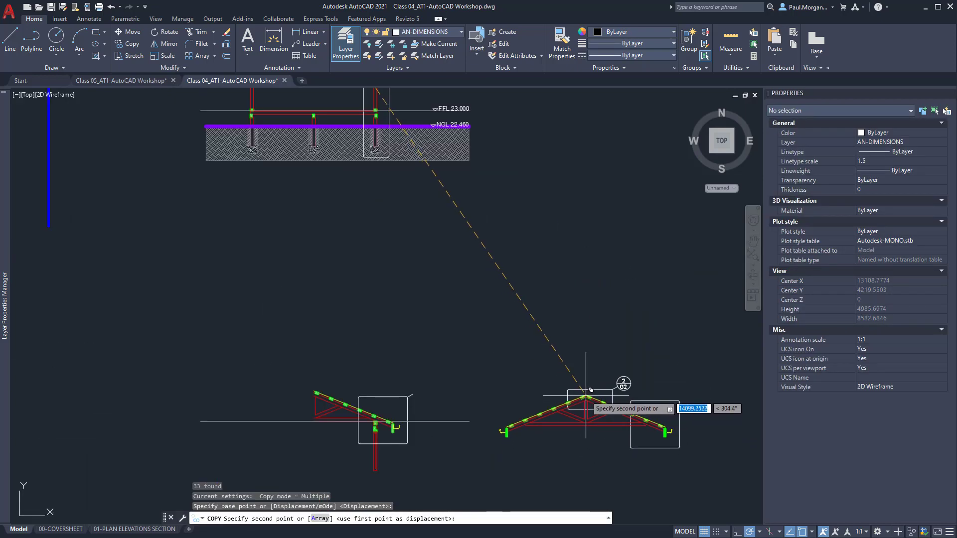
pyautogui.click(588, 394)
pyautogui.scroll(-5, 585, 393)
pyautogui.press('Escape')
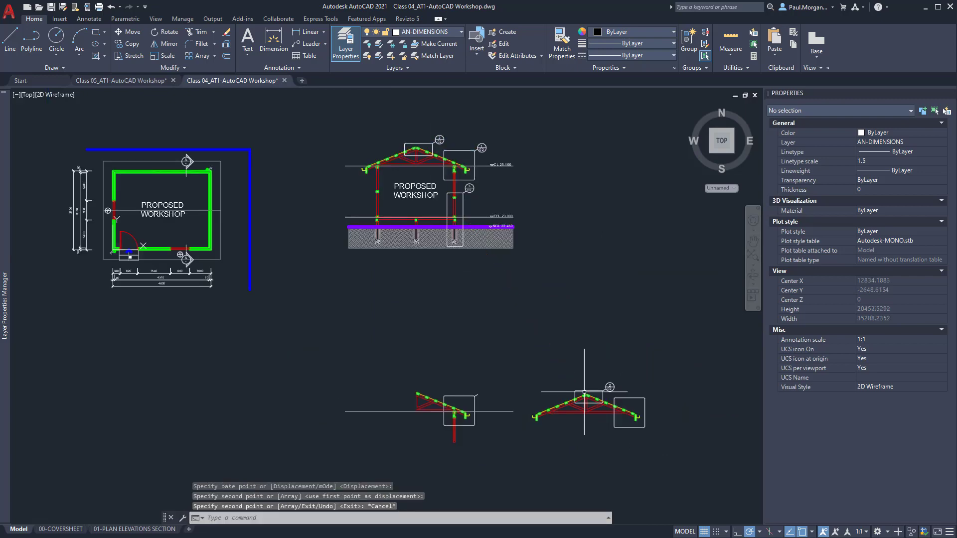
# - Copy the wall, floor and footing linework around detail callout 3 to the empty space directly below the copied wall-top detail
pyautogui.scroll(6, 444, 199)
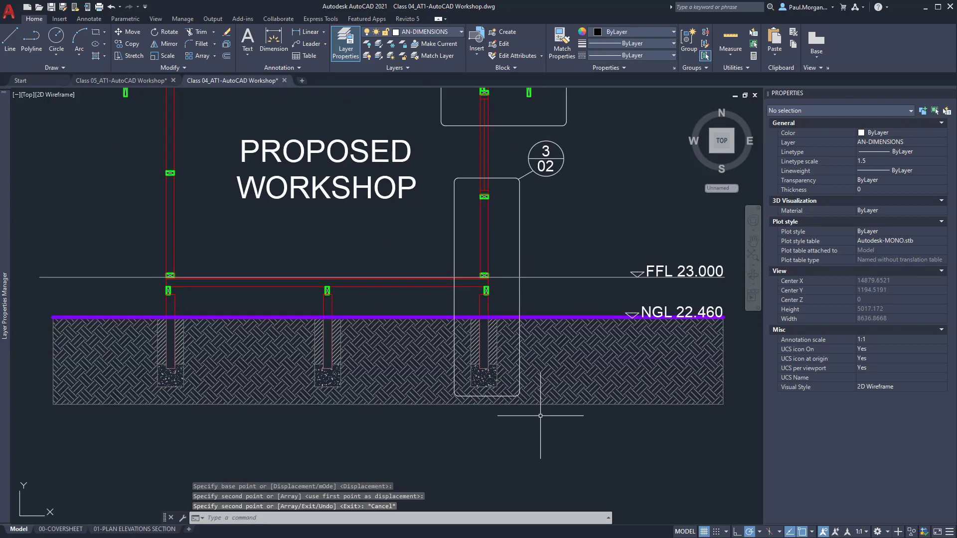
pyautogui.click(541, 415)
pyautogui.click(442, 170)
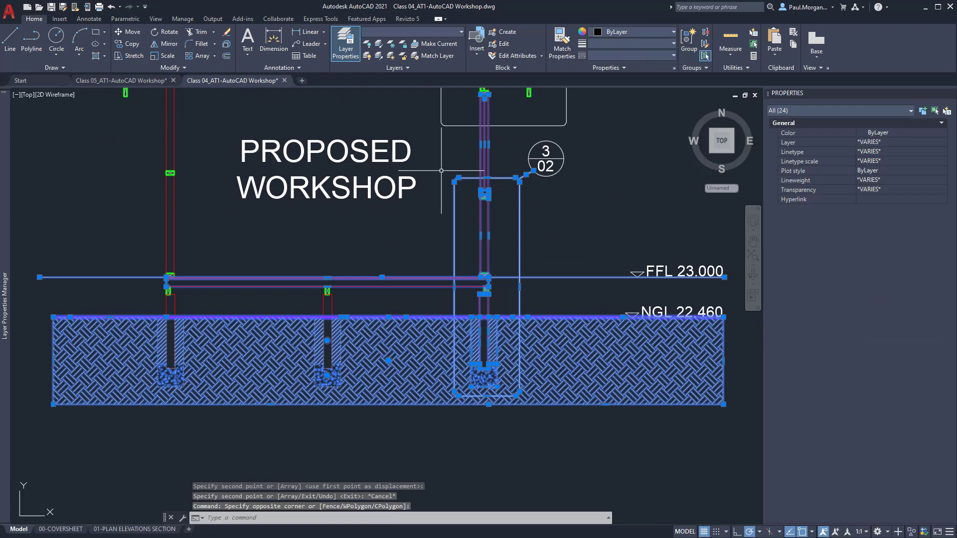
pyautogui.write('co')
pyautogui.press('space')
pyautogui.click(455, 179)
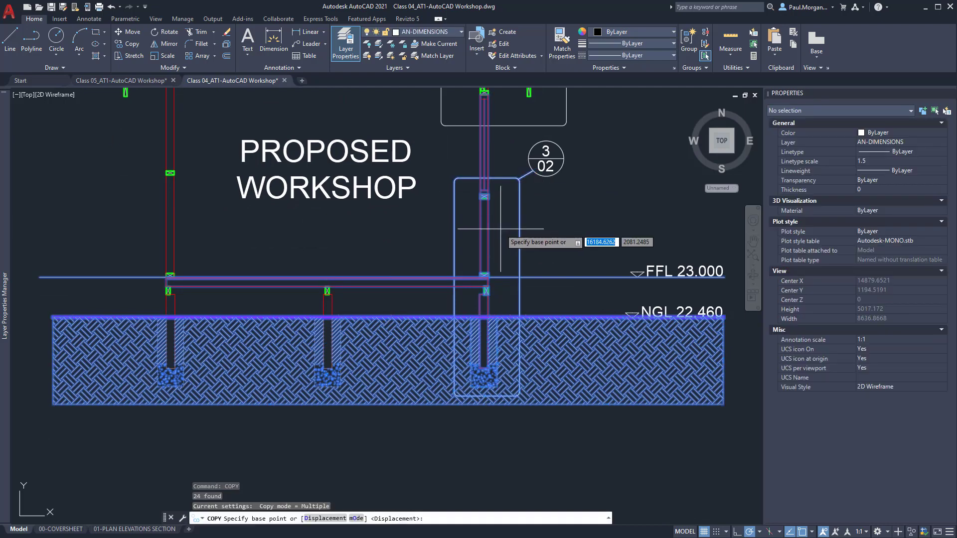
pyautogui.scroll(-2, 500, 228)
pyautogui.scroll(-5, 501, 229)
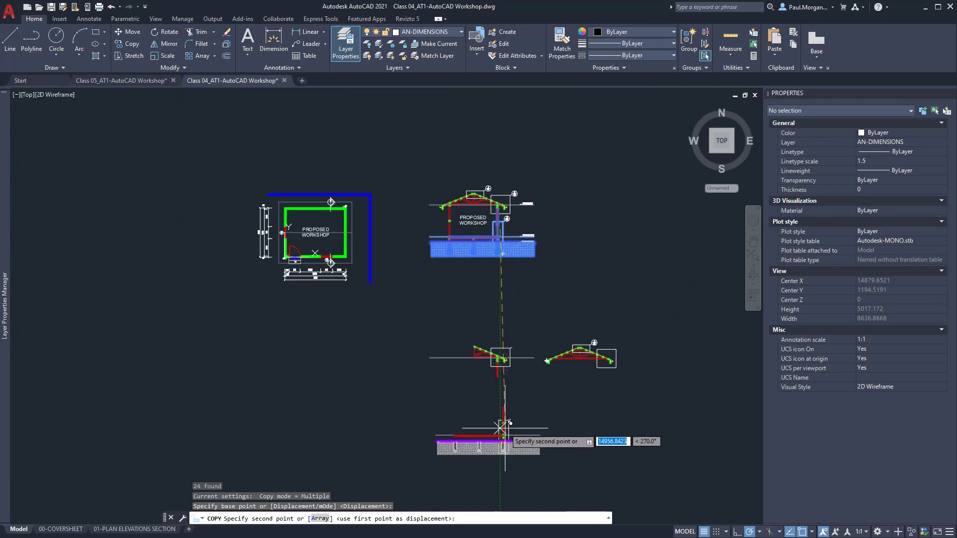
pyautogui.scroll(4, 499, 417)
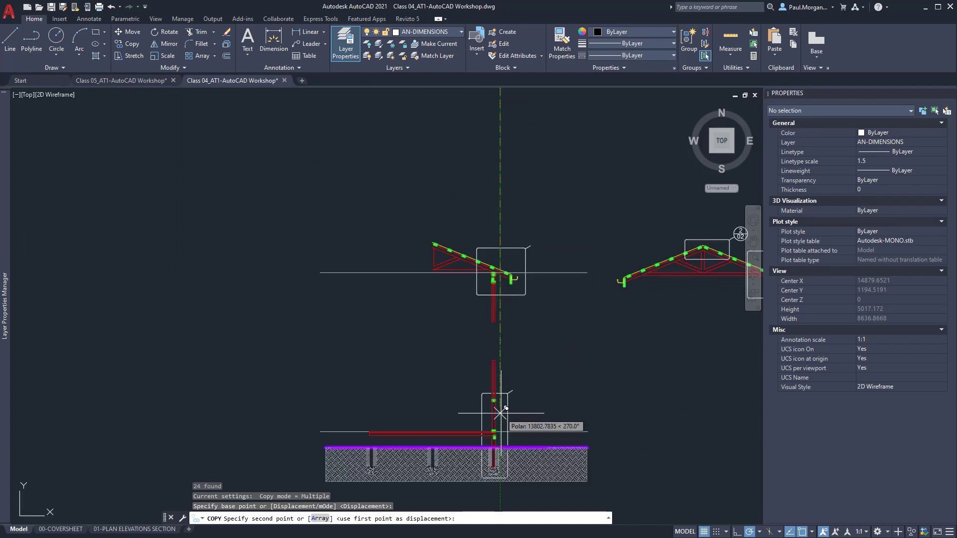
pyautogui.press('Escape')
pyautogui.press('Escape')
pyautogui.press('Escape')
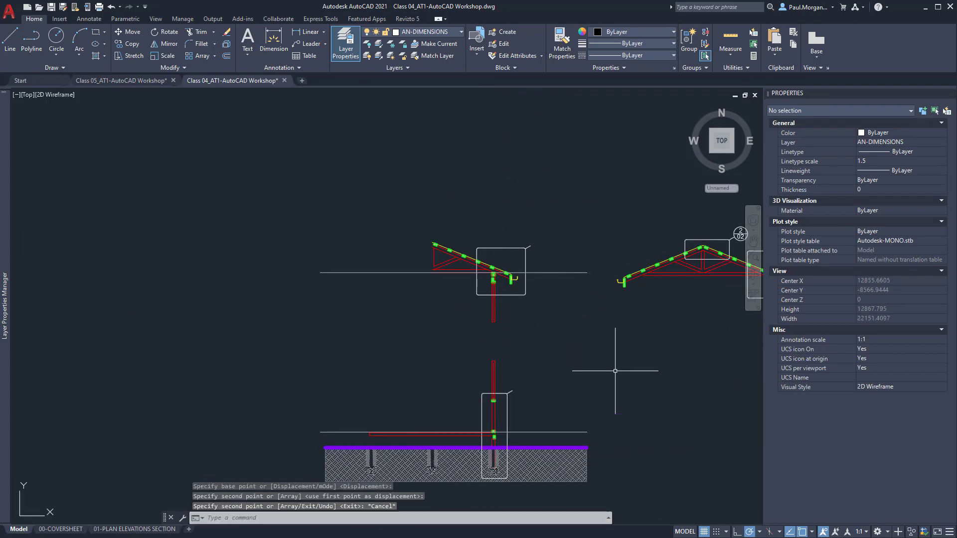
# - Erase the leftover callout 1 frame around the eave of the copied roof truss
pyautogui.moveTo(582, 359); pyautogui.dragTo(477, 339, button='middle')
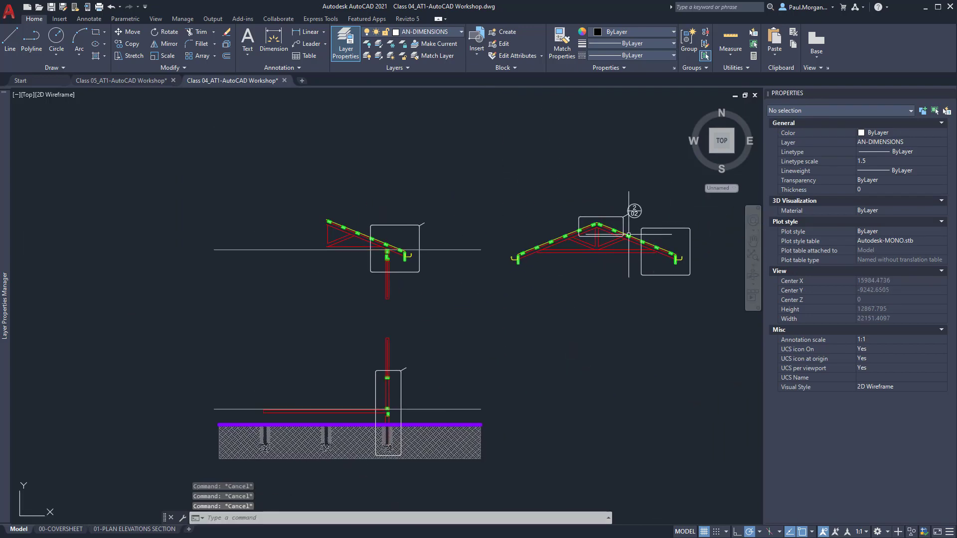
pyautogui.scroll(4, 644, 219)
pyautogui.click(654, 246)
pyautogui.click(637, 258)
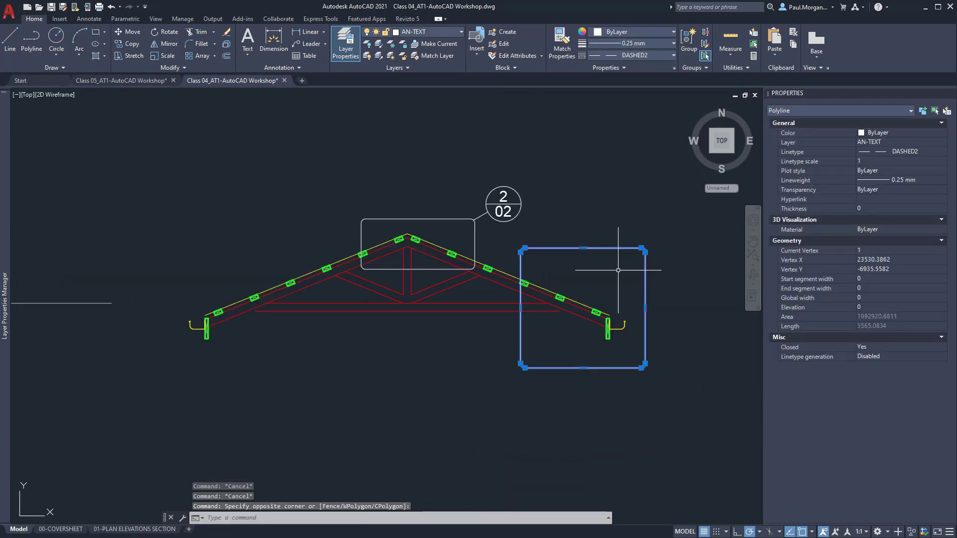
pyautogui.write('E')
pyautogui.press('Return')
# - Examine the copied wall-top and sub-floor details, including the area around the callout 3 frame
pyautogui.moveTo(379, 306); pyautogui.dragTo(627, 313, button='middle')
pyautogui.moveTo(251, 327); pyautogui.dragTo(580, 158, button='middle')
pyautogui.scroll(-2, 502, 310)
pyautogui.moveTo(513, 369); pyautogui.dragTo(485, 338, button='middle')
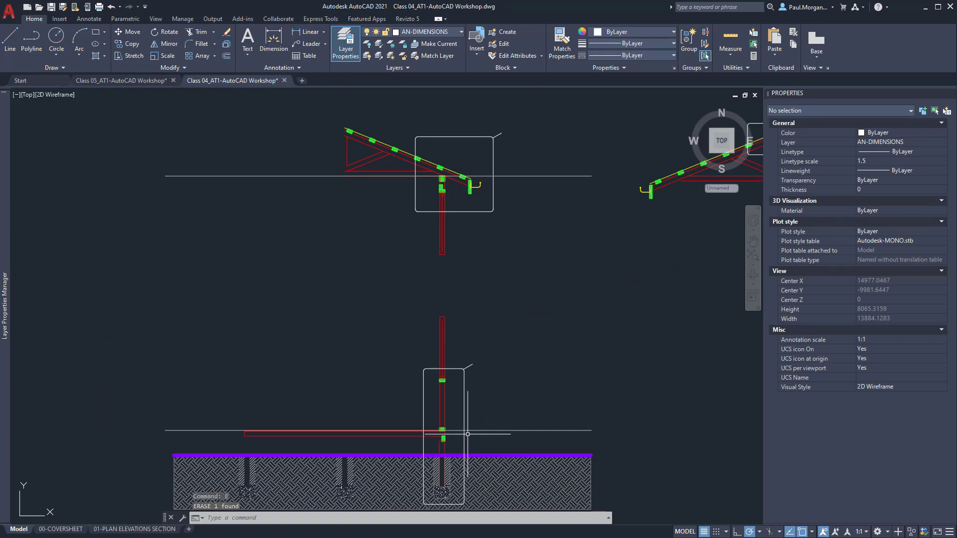
pyautogui.scroll(4, 451, 418)
pyautogui.scroll(-4, 451, 417)
pyautogui.moveTo(444, 400); pyautogui.dragTo(431, 390, button='middle')
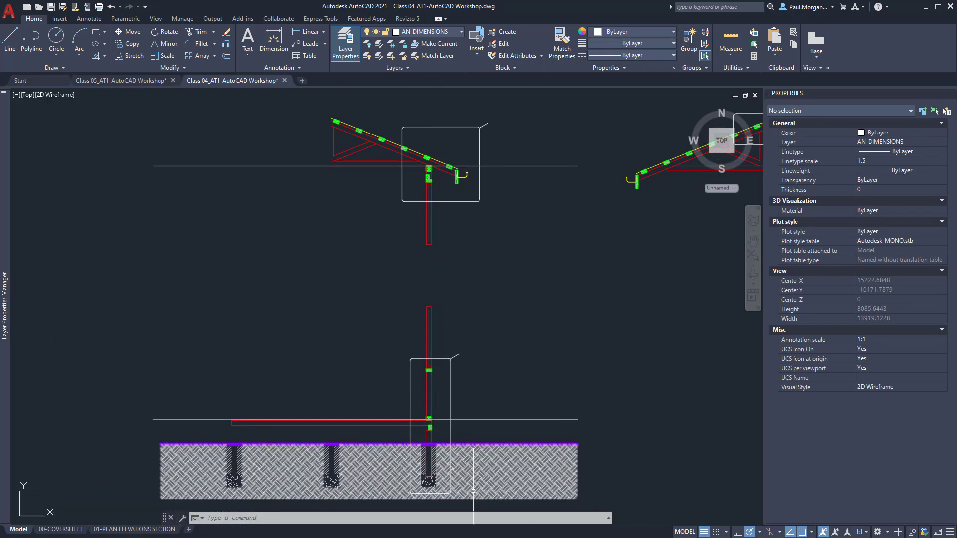
pyautogui.hotkey('alt', 'Tab')
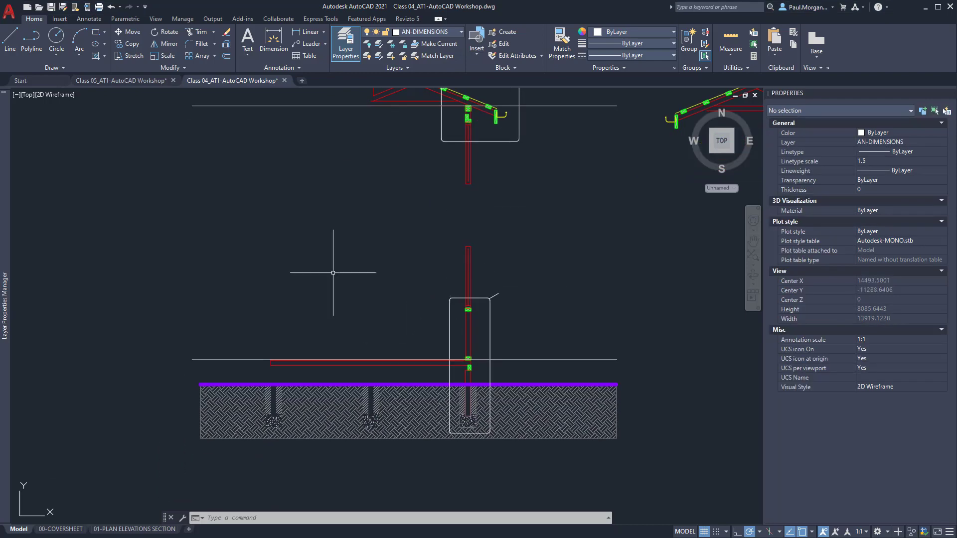
pyautogui.scroll(2, 442, 289)
pyautogui.click(470, 305)
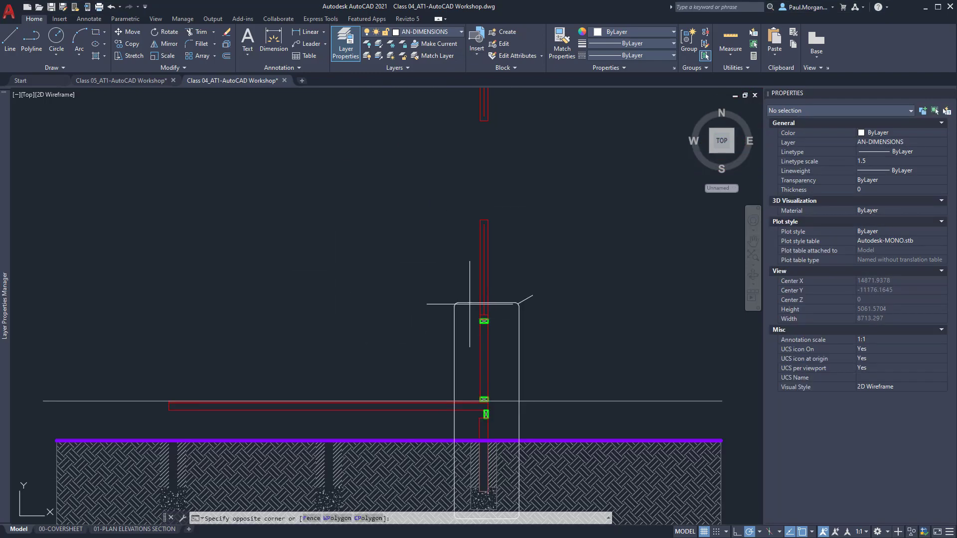
pyautogui.click(466, 298)
pyautogui.moveTo(470, 338); pyautogui.dragTo(459, 281, button='middle')
pyautogui.press('Escape')
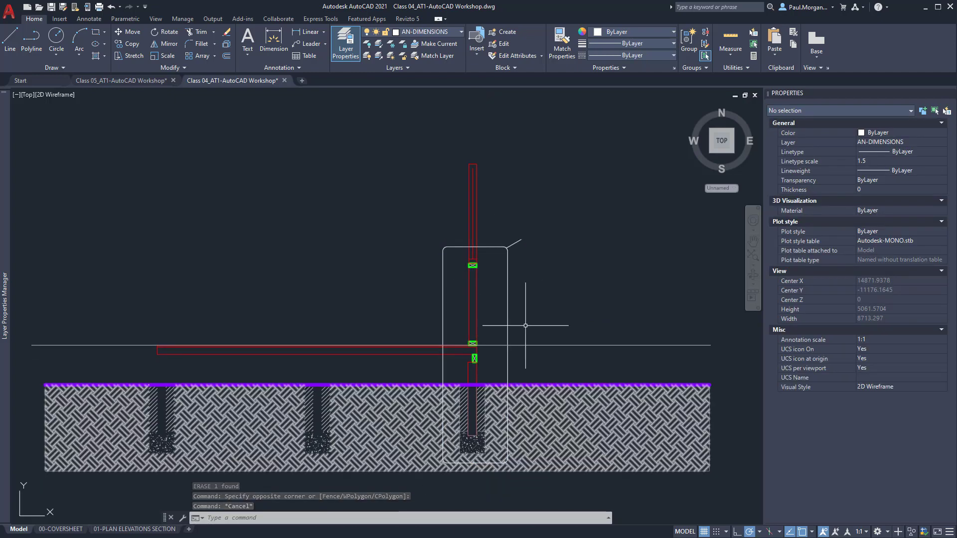
# - Trim the thick purple ground line on both sides of the copied callout 3 frame
pyautogui.scroll(2, 528, 292)
pyautogui.moveTo(527, 292); pyautogui.dragTo(523, 278, button='middle')
pyautogui.write('tr')
pyautogui.press('space')
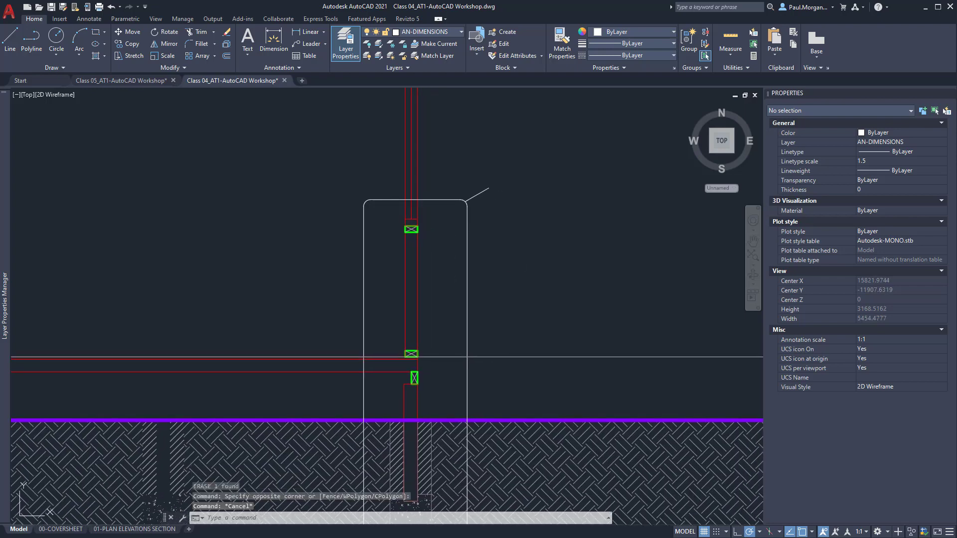
pyautogui.moveTo(498, 335); pyautogui.dragTo(502, 268, button='middle')
pyautogui.click(487, 382)
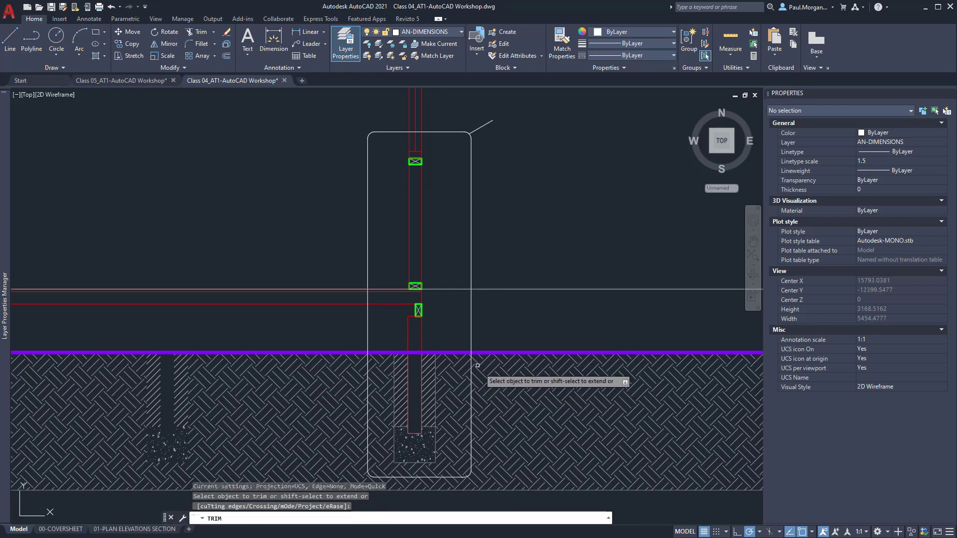
pyautogui.click(478, 353)
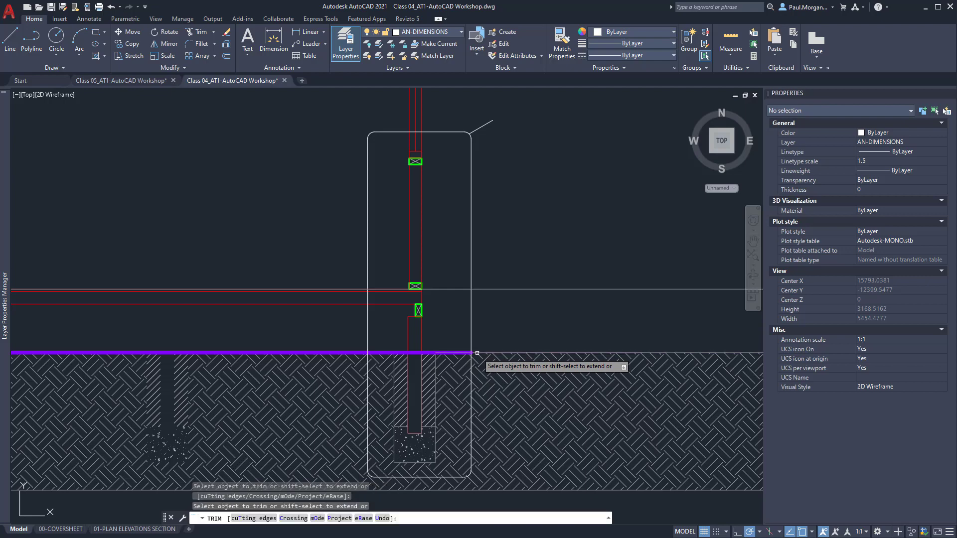
pyautogui.click(350, 355)
# - Trim the floor lines and the finished floor level line outside the callout 3 frame
pyautogui.click(349, 288)
pyautogui.click(348, 310)
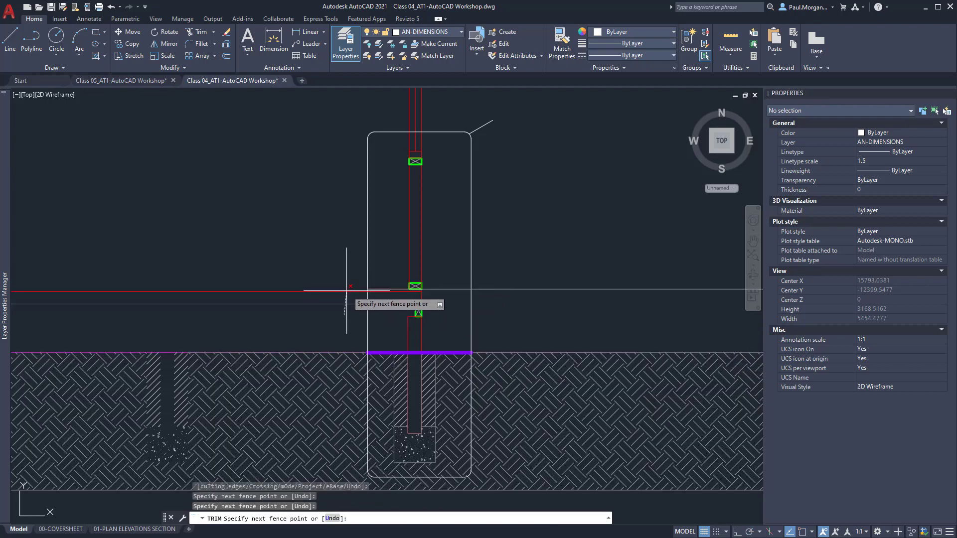
pyautogui.press('Return')
pyautogui.click(476, 290)
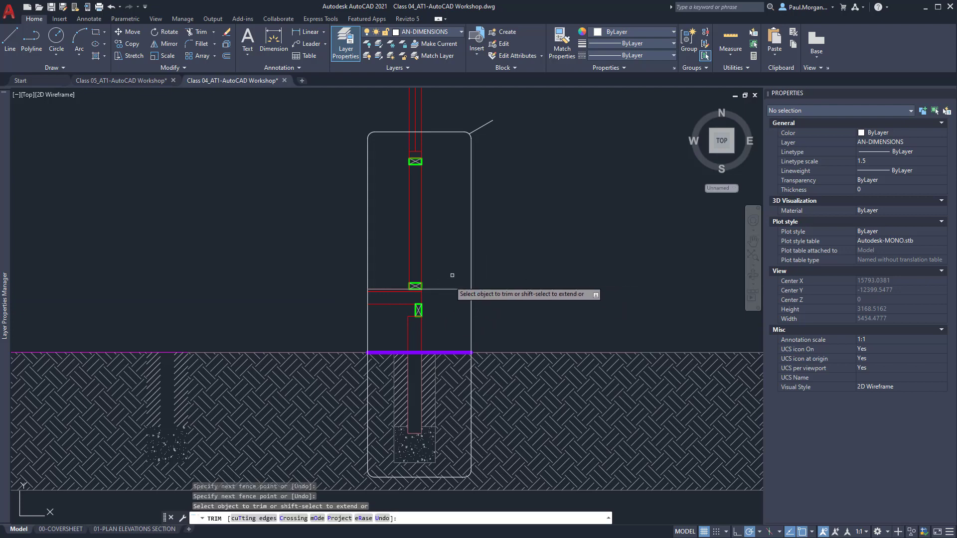
# - Trim the wall lines that extend above the copied callout 3 frame and end the Trim command
pyautogui.moveTo(456, 217); pyautogui.dragTo(455, 288, button='middle')
pyautogui.click(443, 180)
pyautogui.click(371, 183)
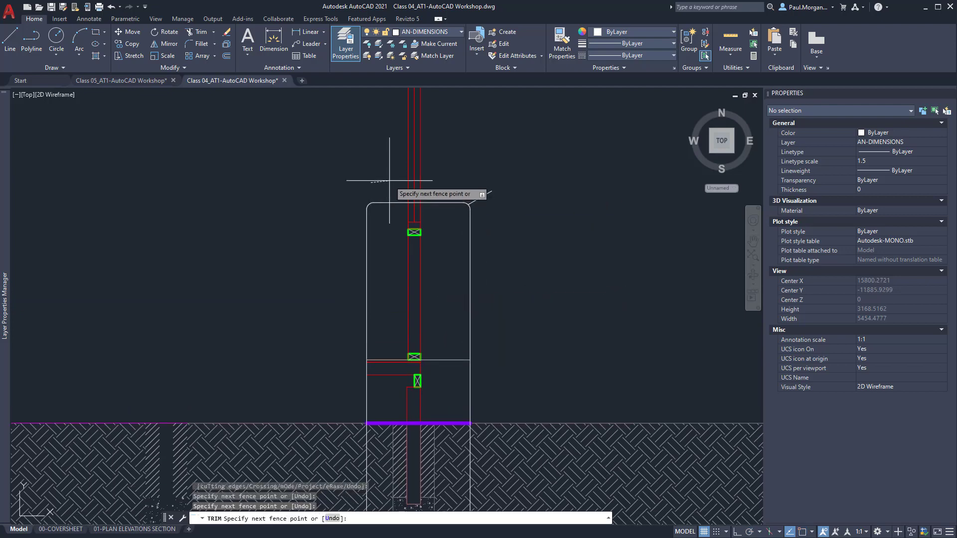
pyautogui.press('Return')
pyautogui.scroll(-4, 448, 186)
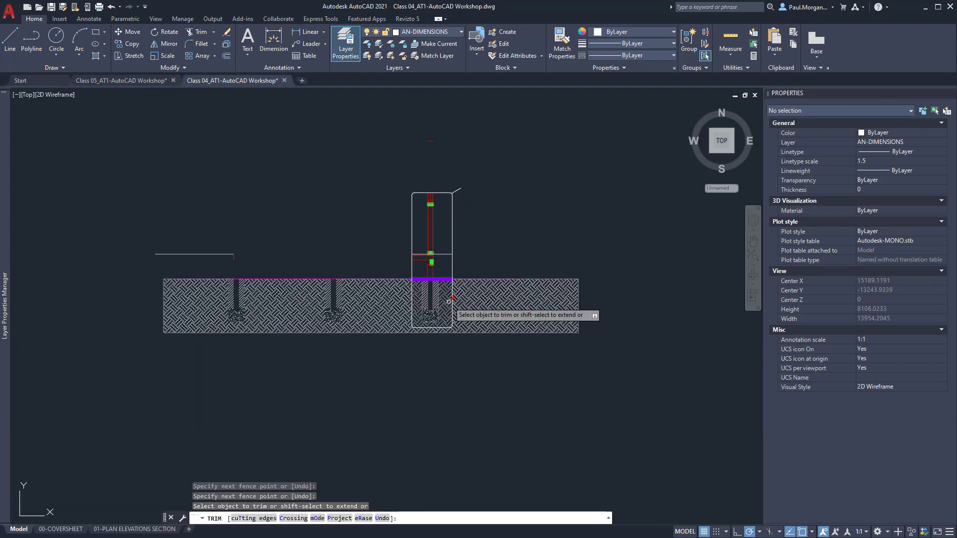
pyautogui.scroll(6, 445, 296)
pyautogui.scroll(-4, 443, 298)
pyautogui.scroll(-4, 432, 309)
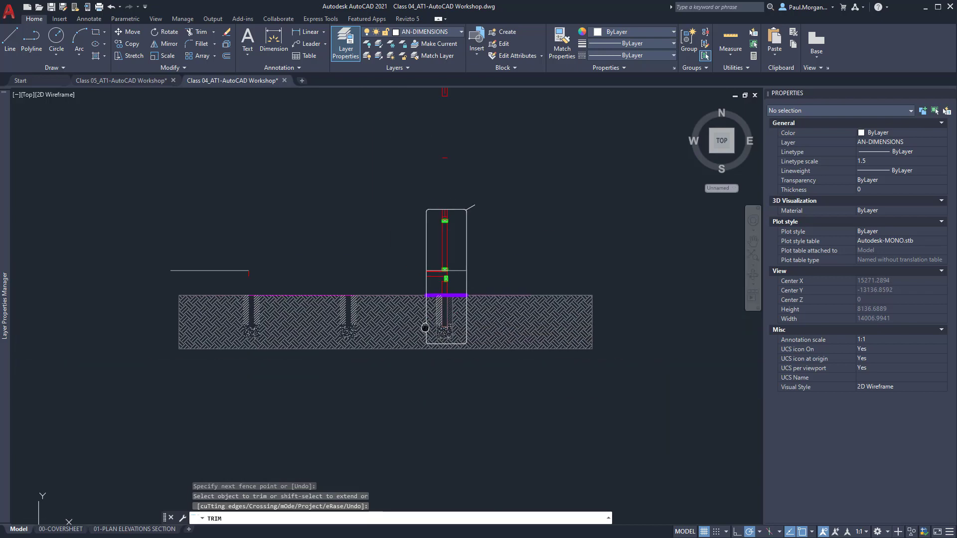
pyautogui.scroll(4, 394, 309)
pyautogui.press('Escape')
# - Try erasing the earth hatch around the copied footings and undo the erasure
pyautogui.click(411, 337)
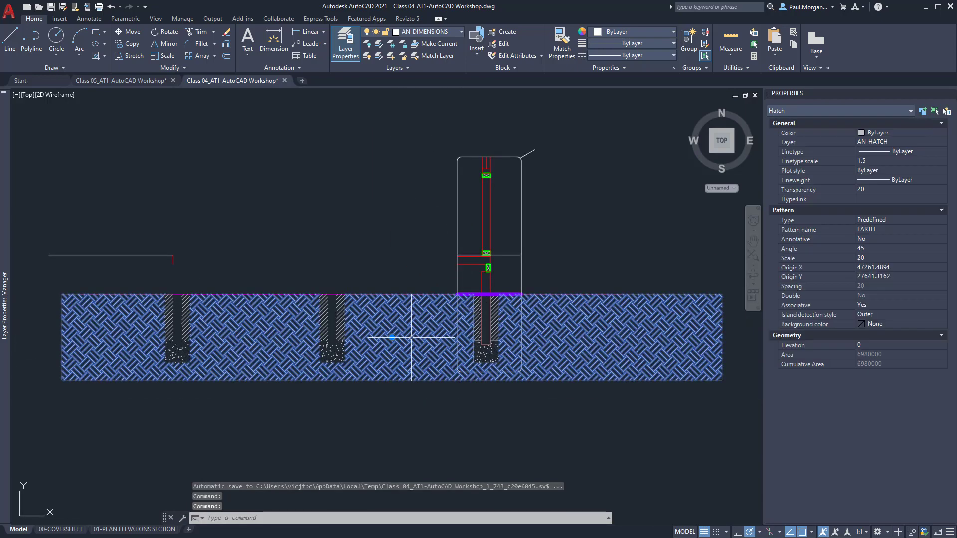
pyautogui.press('e')
pyautogui.press('Return')
pyautogui.scroll(6, 512, 324)
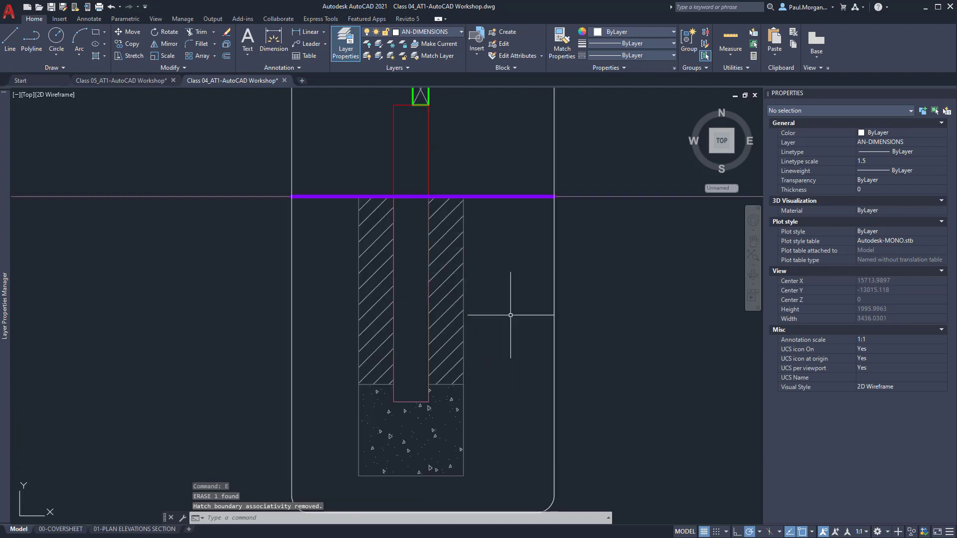
pyautogui.scroll(-6, 421, 332)
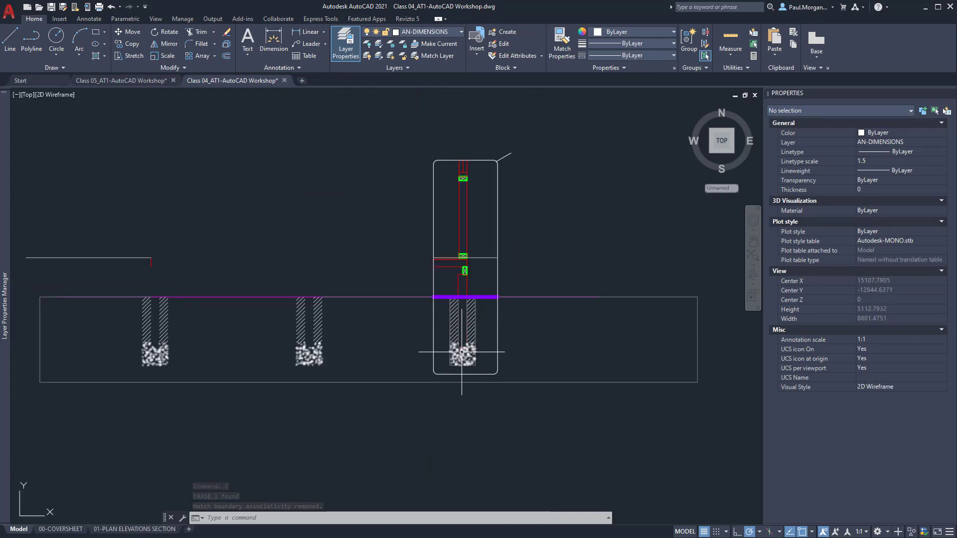
pyautogui.hotkey('ctrl', 'z')
pyautogui.hotkey('ctrl', 'z')
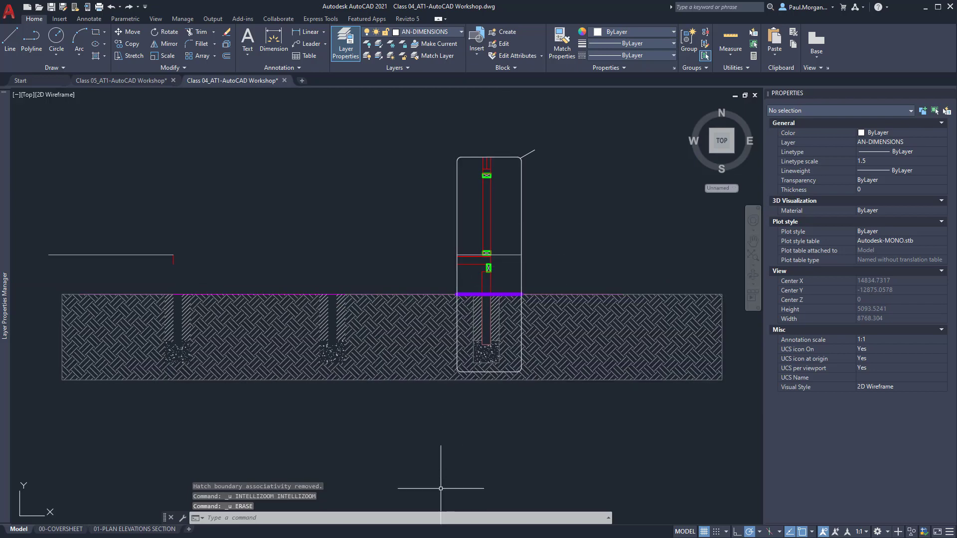
# - Erase the callout 3 frame and its leader from the copied sub-floor detail
pyautogui.click(540, 188)
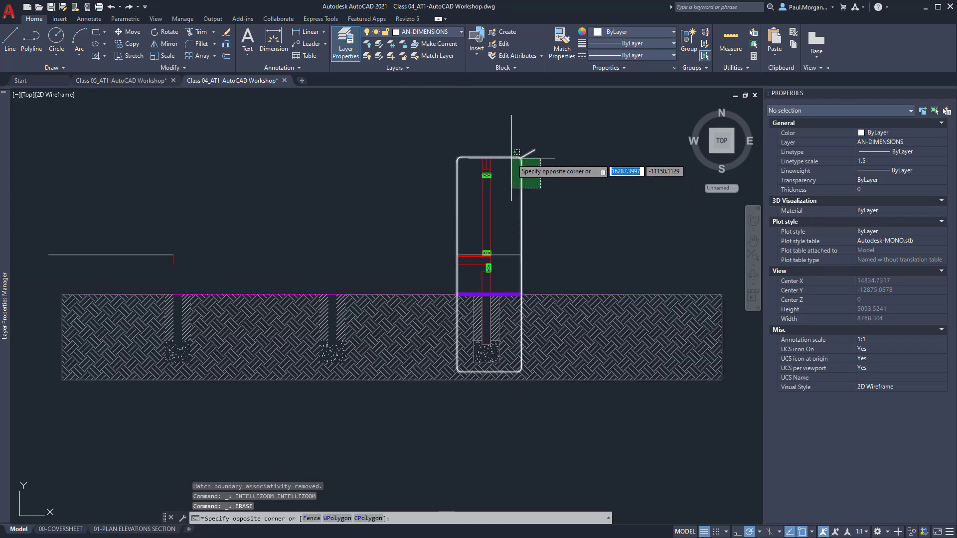
pyautogui.click(504, 172)
pyautogui.write('E')
pyautogui.press('Return')
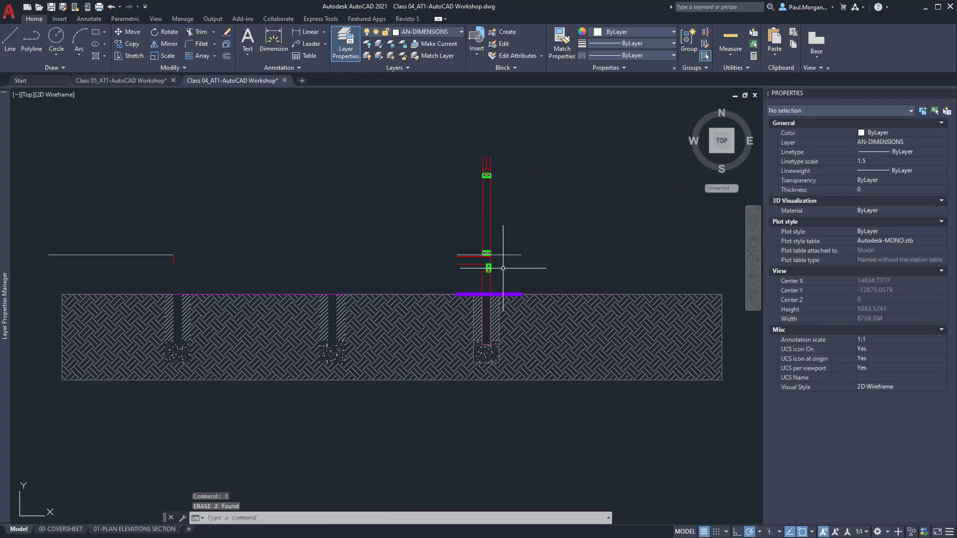
# - Erase the leftover floor and level line pieces to the left of the sub-floor detail
pyautogui.click(206, 252)
pyautogui.click(165, 265)
pyautogui.write('E')
pyautogui.press('Return')
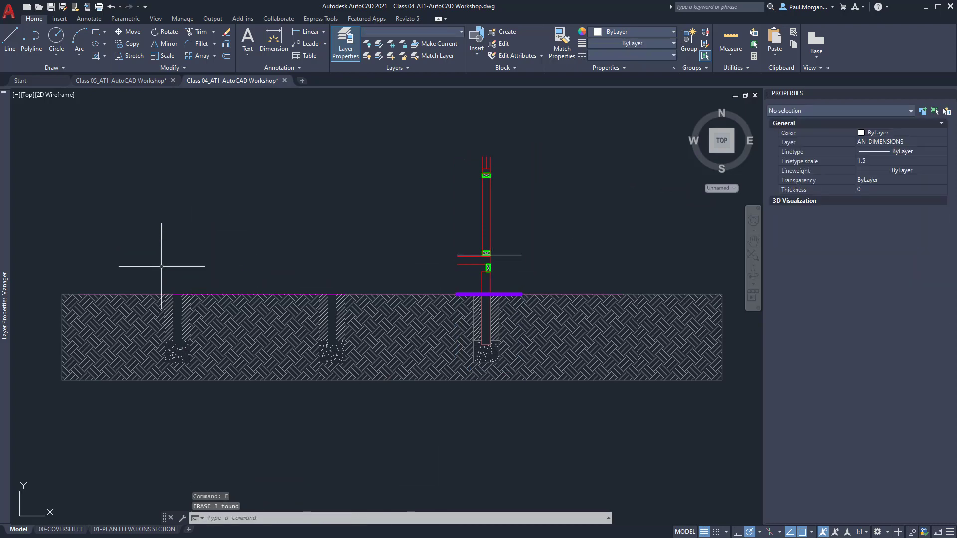
# - Erase the short stray wall-end line between the wall-top detail and the sub-floor detail
pyautogui.moveTo(501, 204); pyautogui.dragTo(495, 335, button='middle')
pyautogui.moveTo(515, 286); pyautogui.dragTo(515, 309, button='middle')
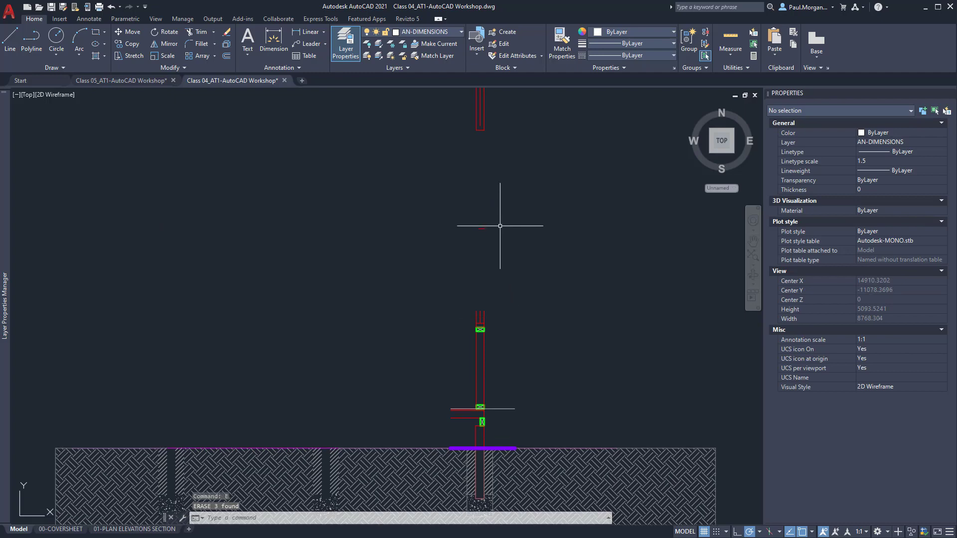
pyautogui.click(500, 222)
pyautogui.click(453, 251)
pyautogui.write('E')
pyautogui.press('Return')
pyautogui.scroll(-2, 523, 284)
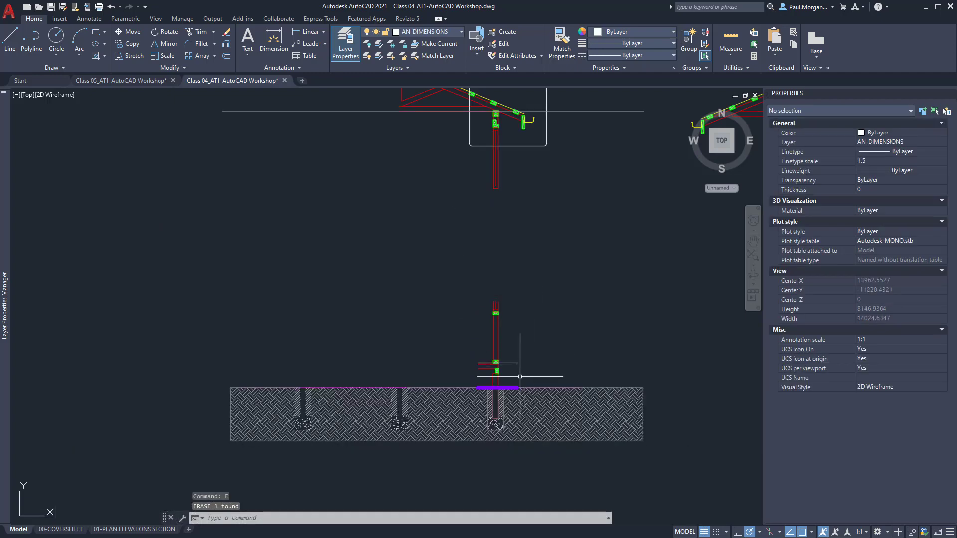
pyautogui.scroll(2, 520, 376)
pyautogui.moveTo(525, 345); pyautogui.dragTo(477, 305, button='middle')
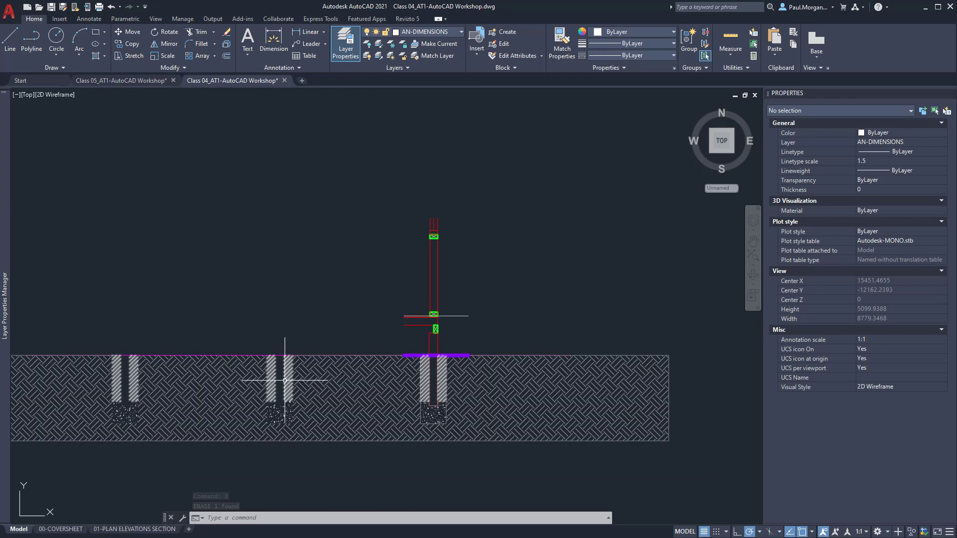
pyautogui.scroll(-2, 349, 237)
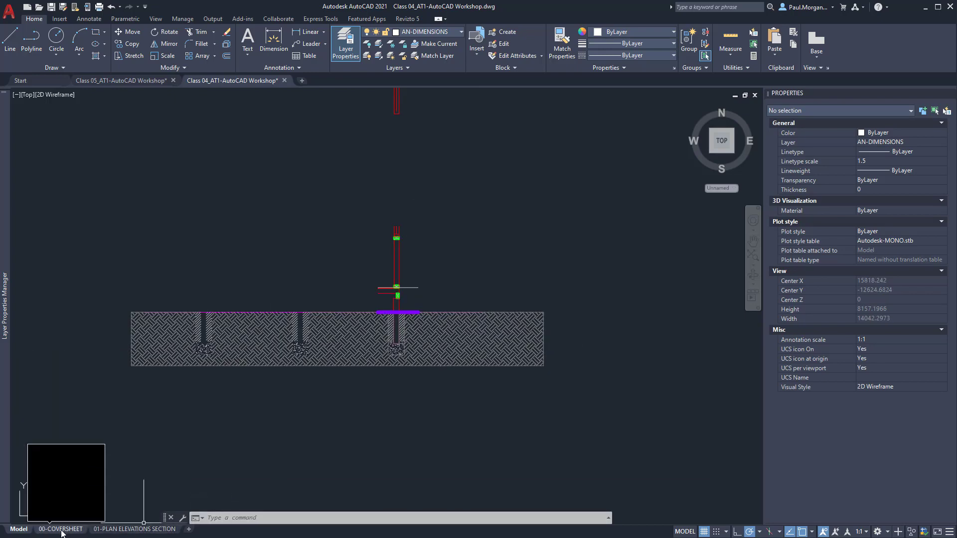
# - Create a copy of the 01-PLAN ELEVATIONS SECTION layout and place it after the original
pyautogui.click(111, 531)
pyautogui.rightClick(113, 531)
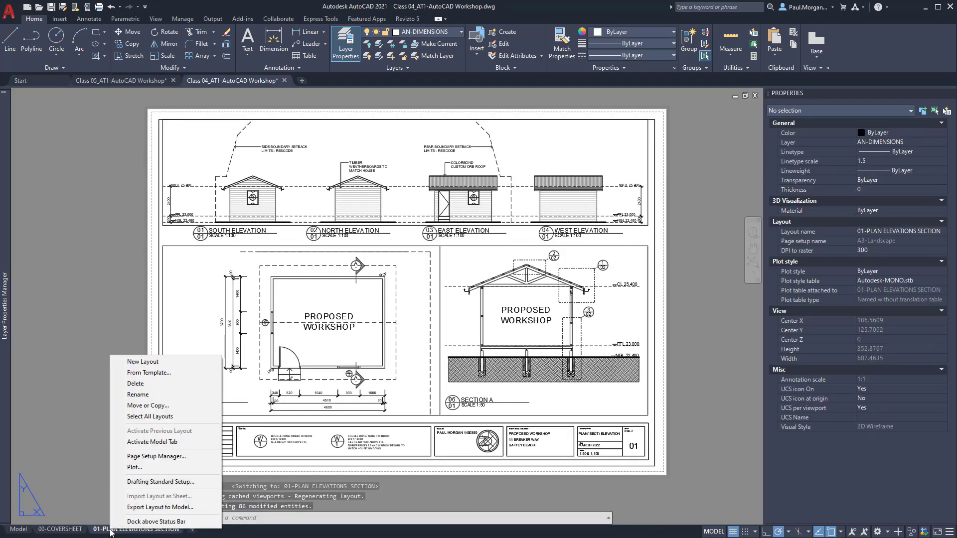
pyautogui.click(148, 405)
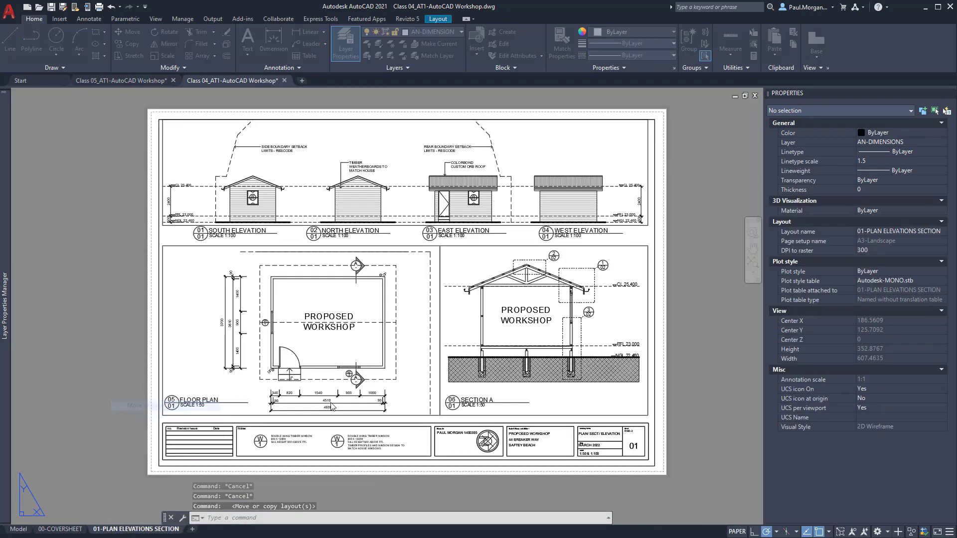
pyautogui.click(403, 374)
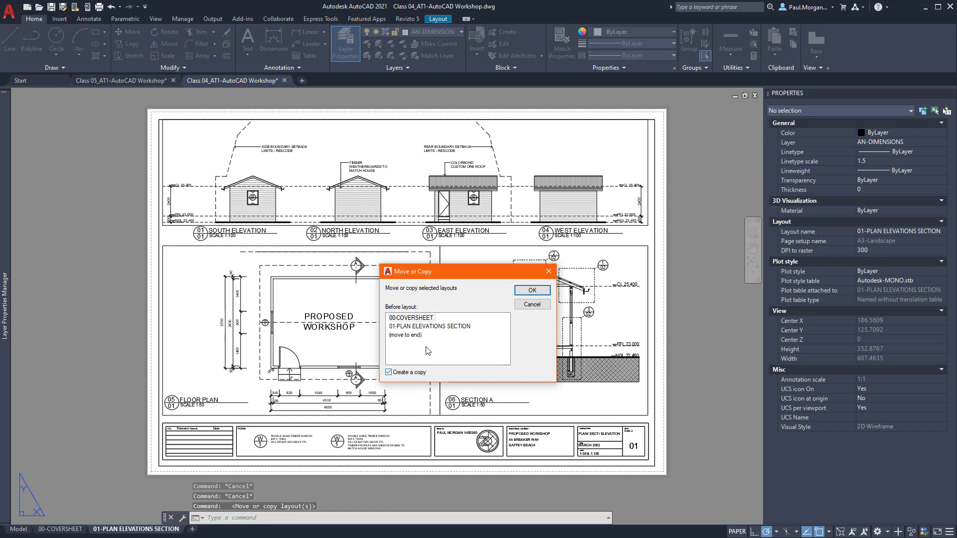
pyautogui.click(408, 327)
pyautogui.click(532, 290)
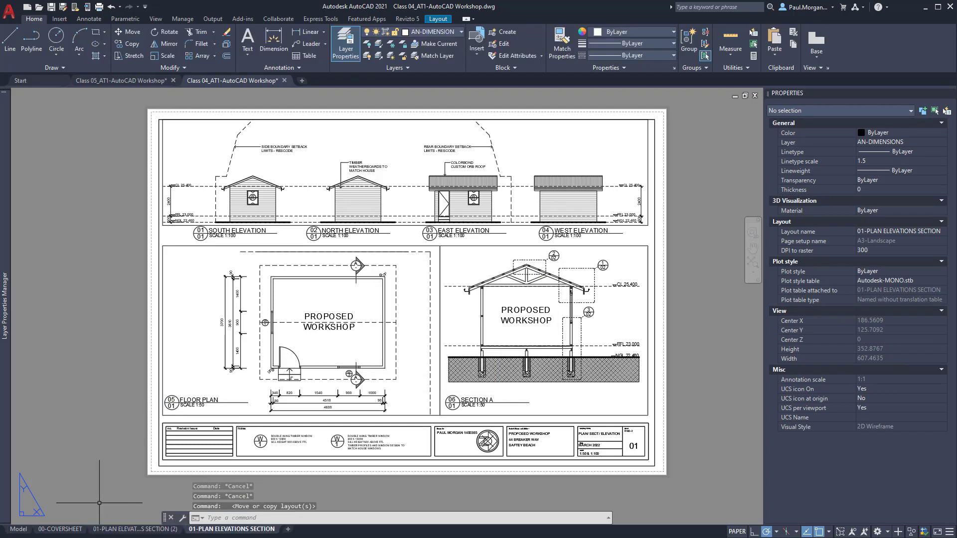
pyautogui.click(151, 533)
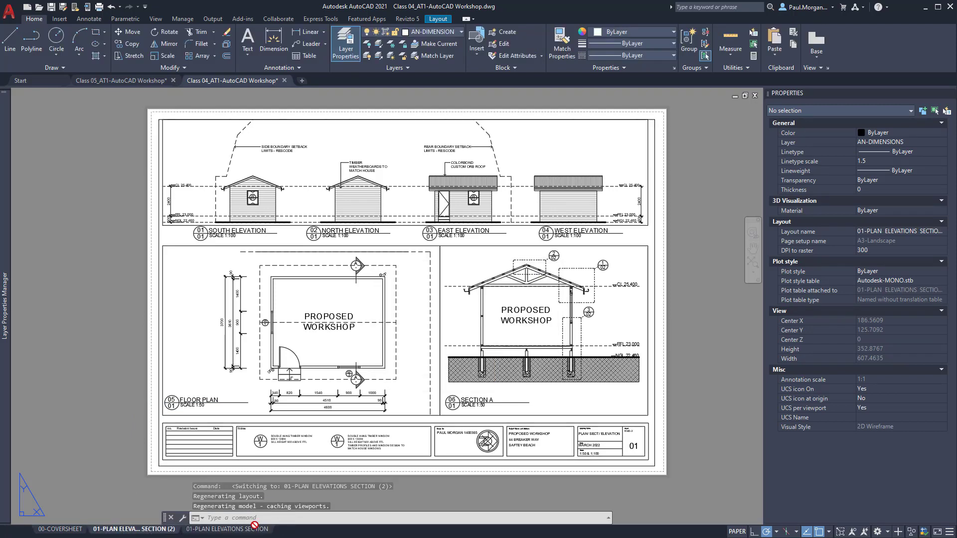
pyautogui.moveTo(269, 533); pyautogui.dragTo(271, 533)
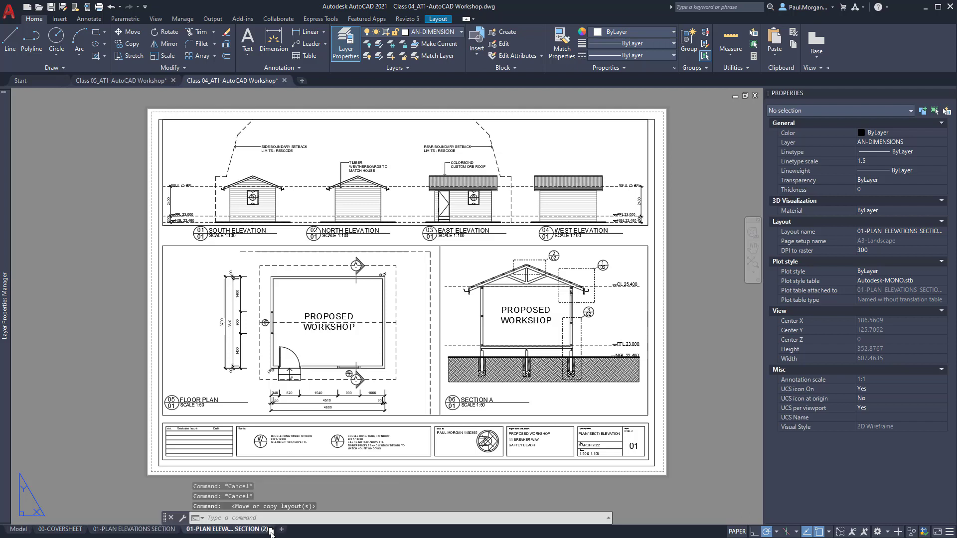
# - Rename the copied layout to 02-DETAILS
pyautogui.rightClick(242, 533)
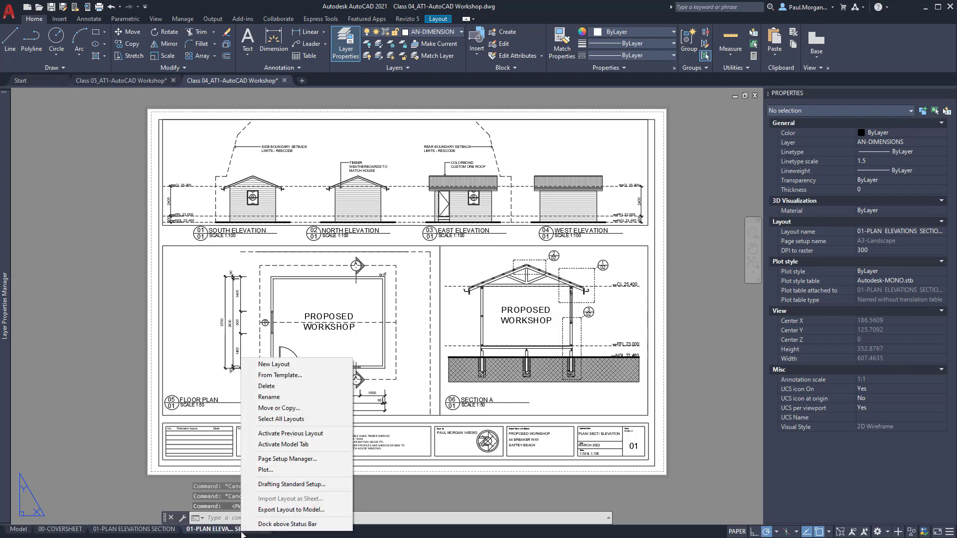
pyautogui.click(269, 397)
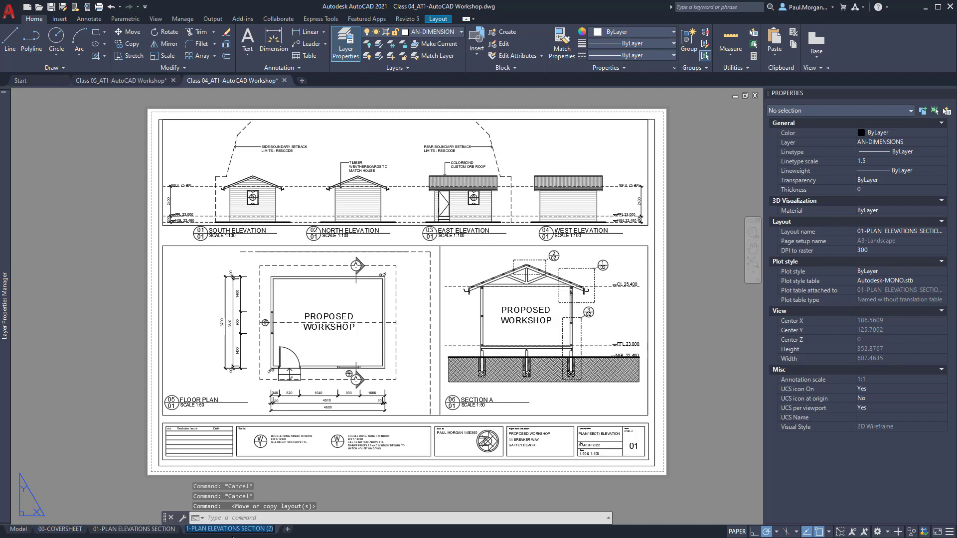
pyautogui.write('02-DETAILS')
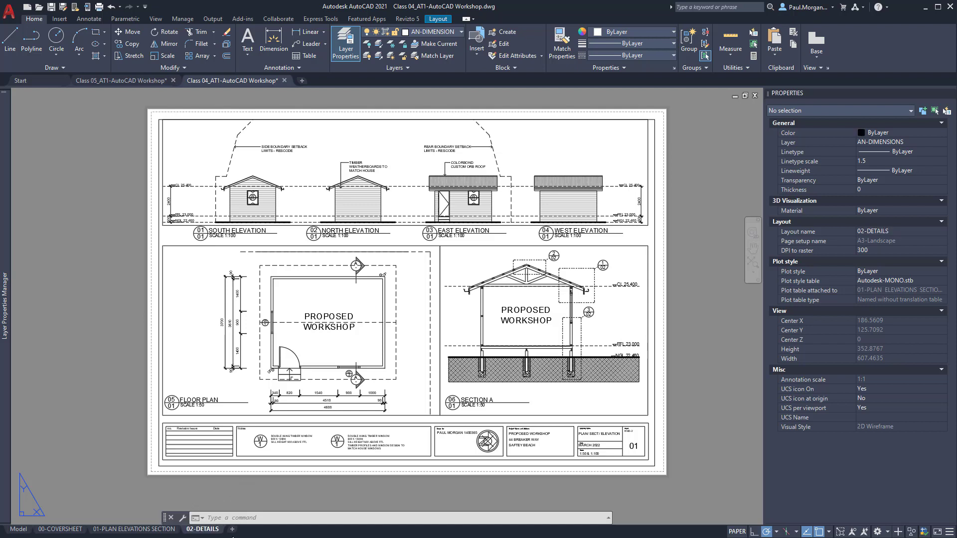
pyautogui.click(464, 248)
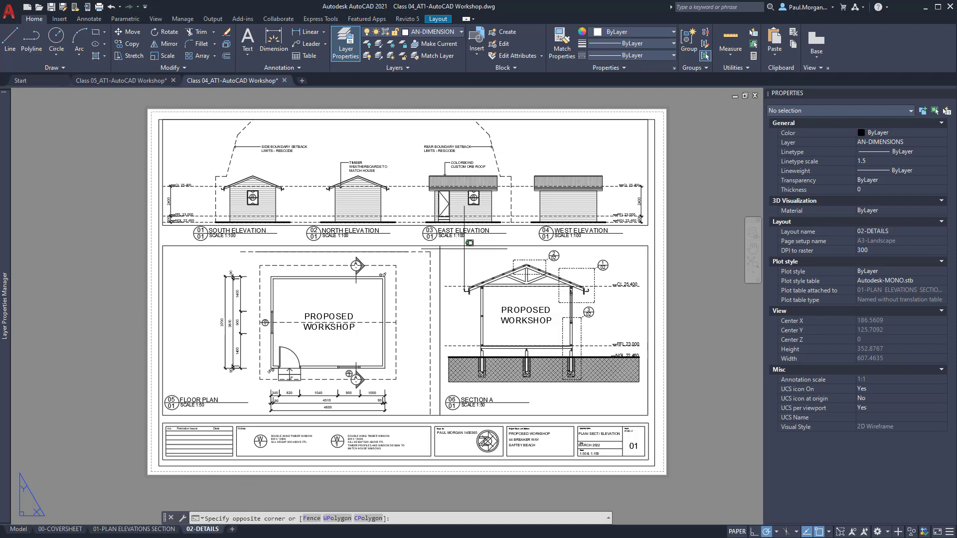
pyautogui.click(415, 262)
pyautogui.press('Escape')
pyautogui.press('Escape')
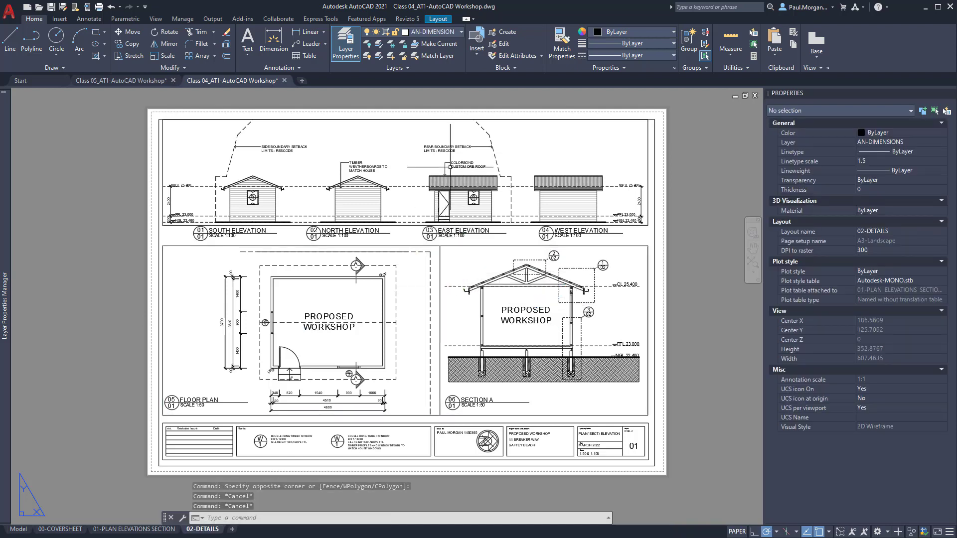
# - Shrink the elevations viewport from its lower-right corner to about 194 wide and 83 high, leaving only the south and north elevations
pyautogui.moveTo(610, 135); pyautogui.dragTo(653, 144, button='middle')
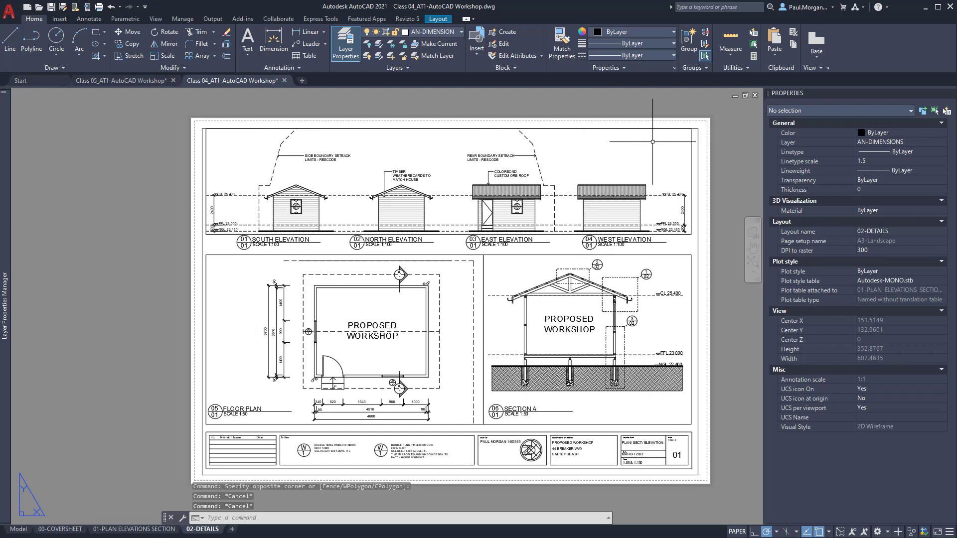
pyautogui.click(692, 145)
pyautogui.click(691, 234)
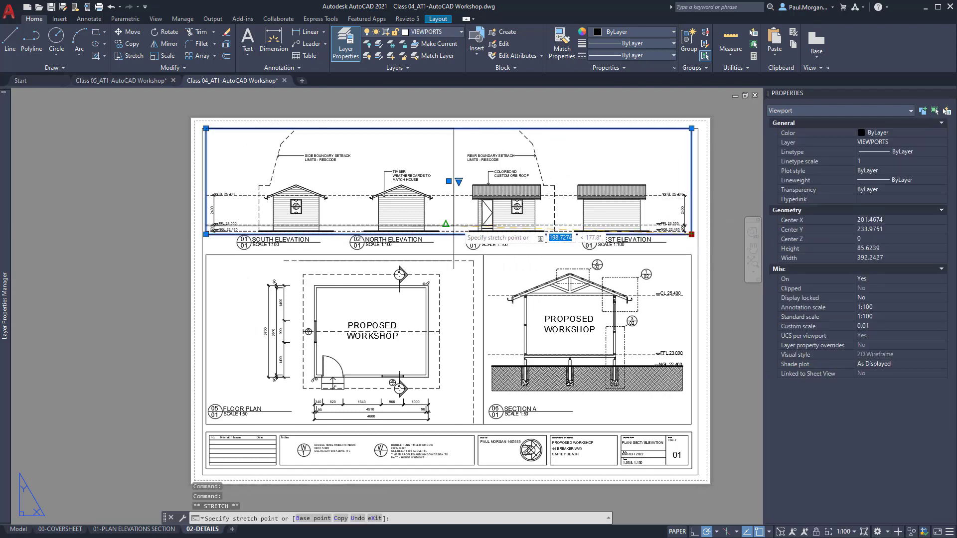
pyautogui.click(446, 232)
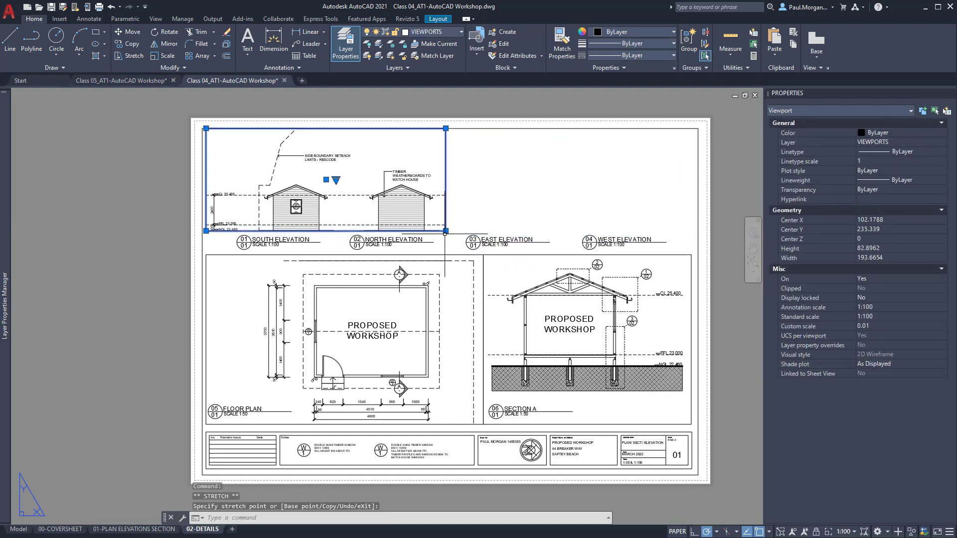
pyautogui.moveTo(478, 184); pyautogui.dragTo(526, 173, button='middle')
pyautogui.press('Escape')
pyautogui.press('Escape')
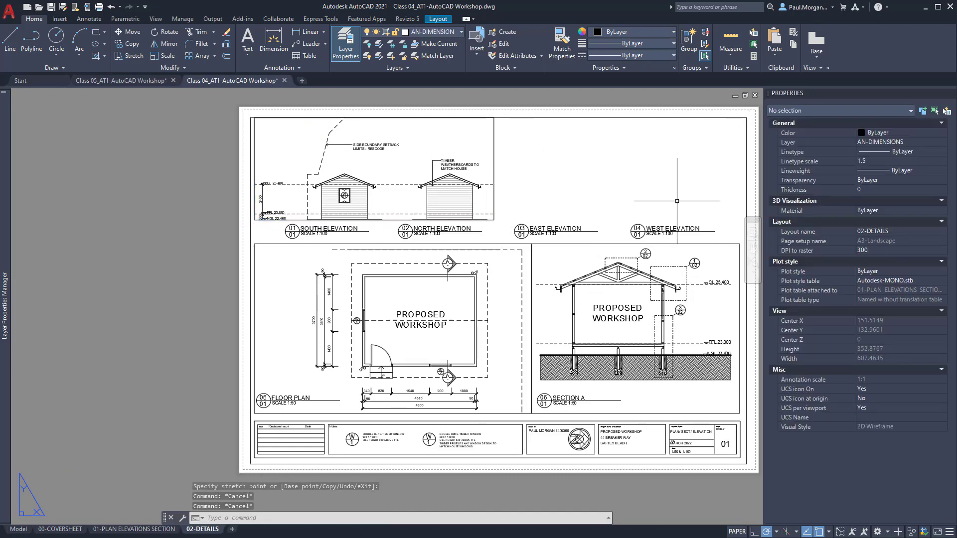
# - Erase the East Elevation and West Elevation drawing titles from the layout sheet
pyautogui.scroll(3, 684, 212)
pyautogui.click(738, 209)
pyautogui.click(412, 256)
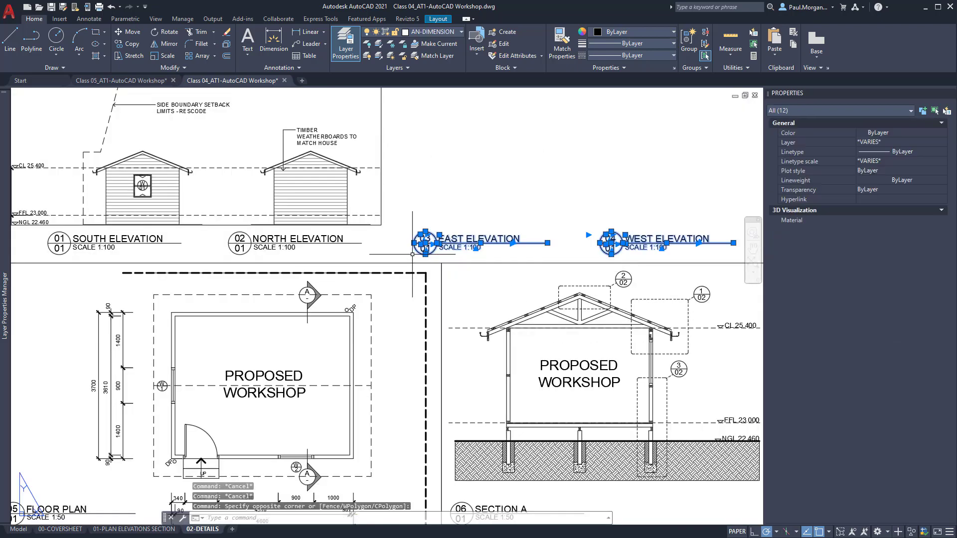
pyautogui.write('E')
pyautogui.press('Return')
# - Erase the North Elevation drawing title below the elevations viewport
pyautogui.scroll(-2, 409, 252)
pyautogui.moveTo(337, 243); pyautogui.dragTo(473, 245, button='middle')
pyautogui.scroll(4, 472, 244)
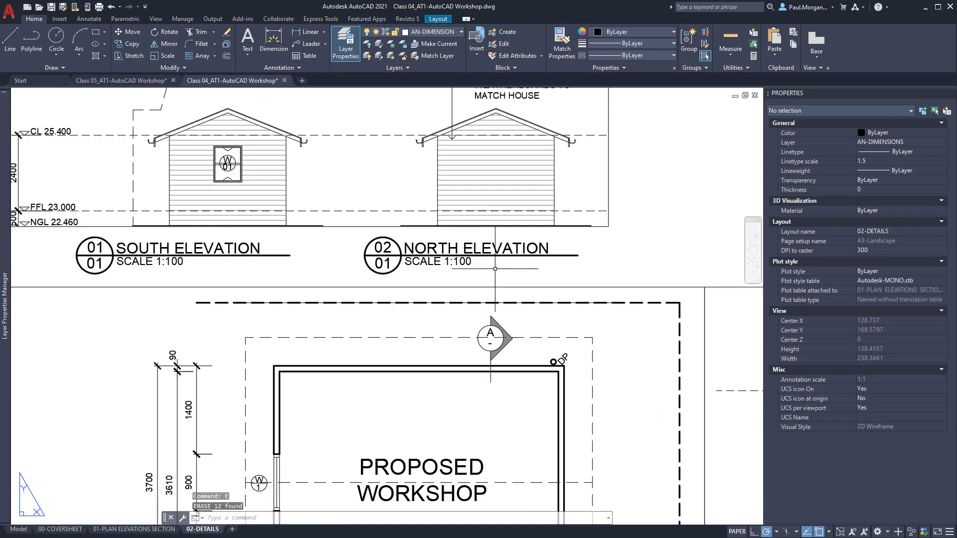
pyautogui.click(523, 272)
pyautogui.click(362, 238)
pyautogui.write('E')
pyautogui.press('Return')
pyautogui.scroll(-4, 228, 252)
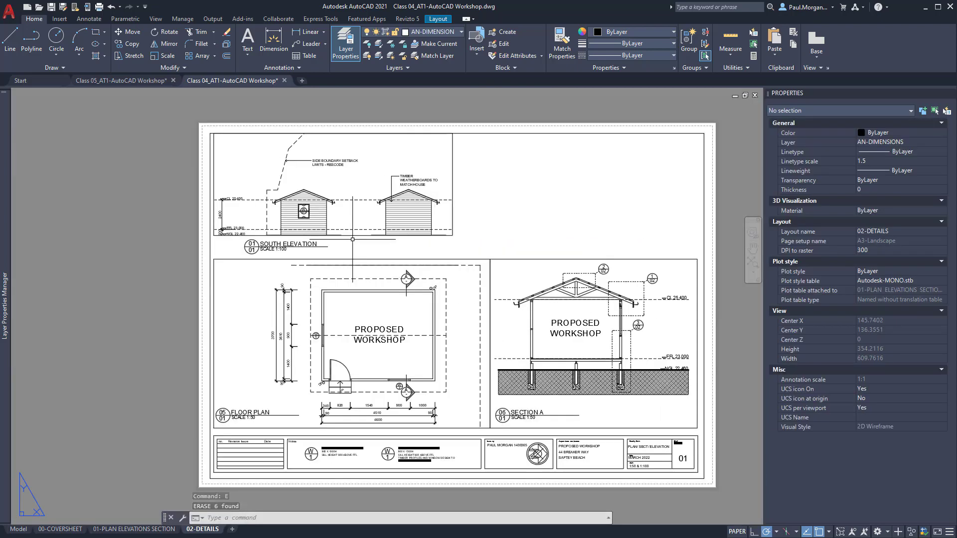
# - Stretch the elevations viewport's lower-right corner outward and down to the upper edge of the floor plan viewport
pyautogui.moveTo(383, 250); pyautogui.dragTo(379, 249, button='middle')
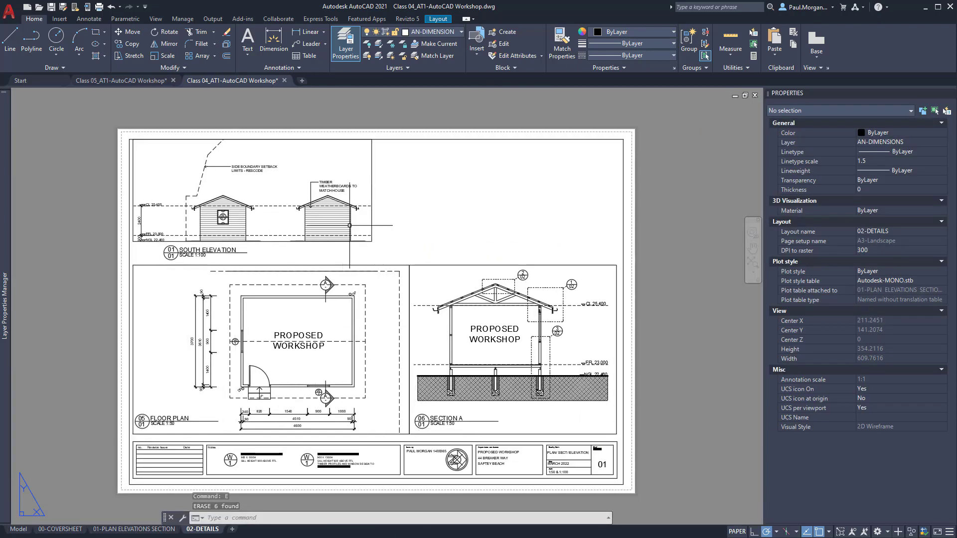
pyautogui.click(375, 246)
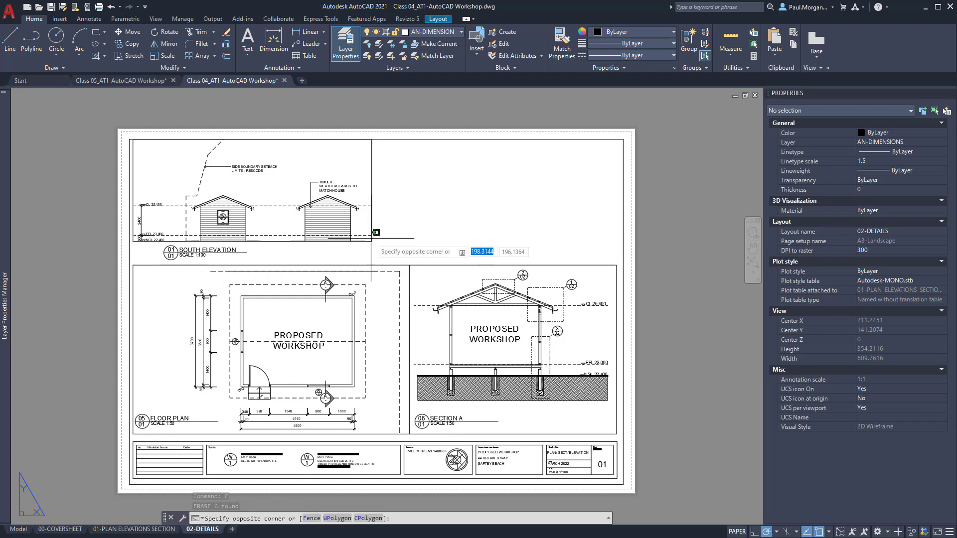
pyautogui.click(372, 242)
pyautogui.click(372, 241)
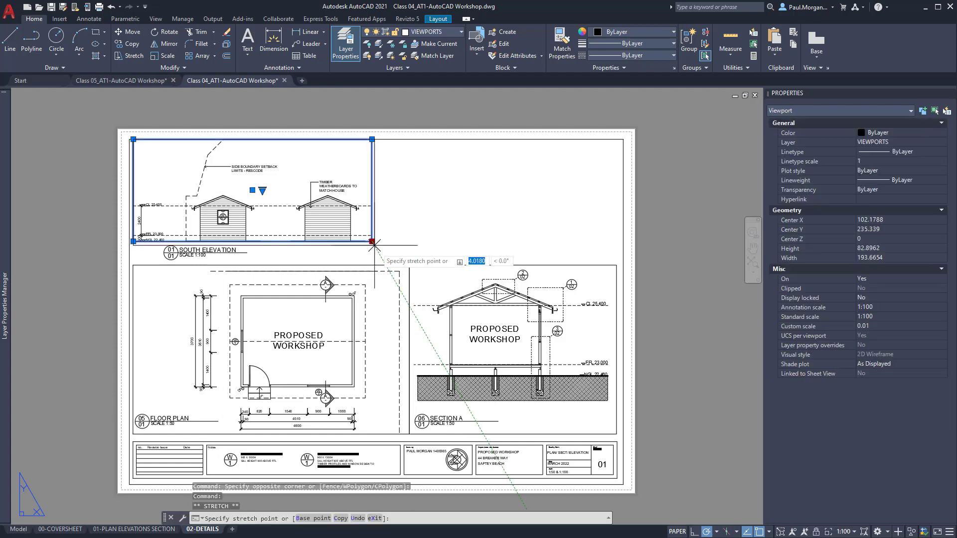
pyautogui.click(396, 264)
# - Pull the section viewport's left edge clear and narrow the floor plan viewport to align with the elevations viewport above
pyautogui.click(409, 274)
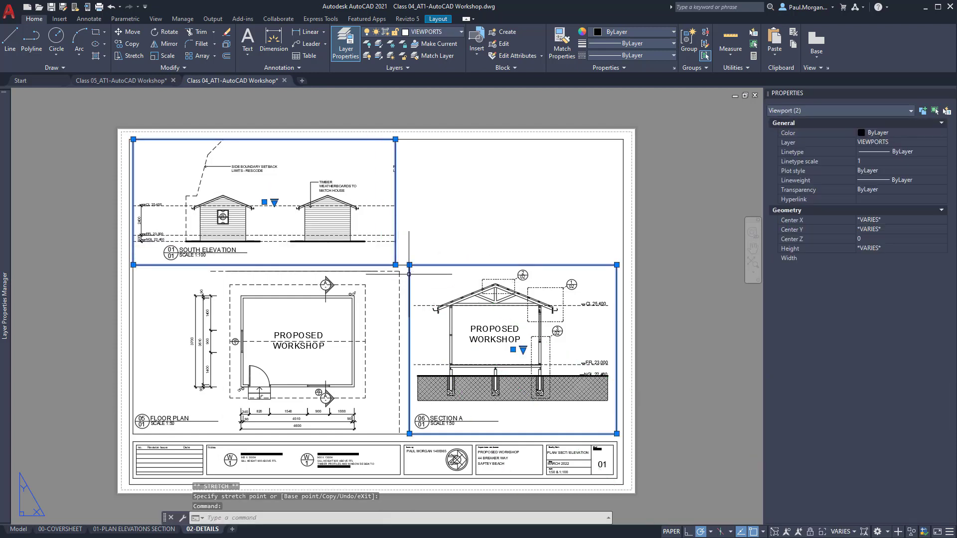
pyautogui.click(409, 265)
pyautogui.click(427, 265)
pyautogui.click(408, 274)
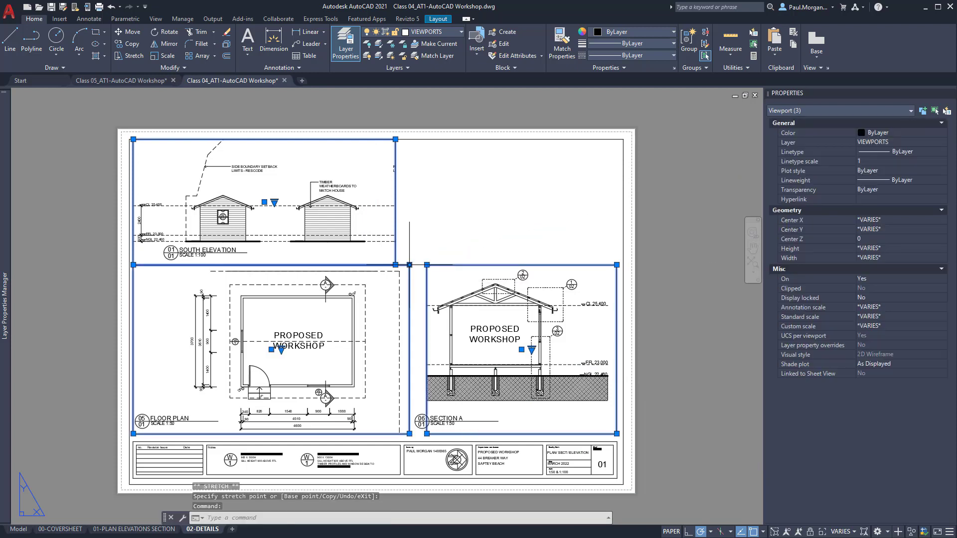
pyautogui.click(409, 265)
pyautogui.click(396, 265)
# - Stretch the section viewport's upper-left corner to the elevations viewport's upper-right corner so it spans the full drawing height
pyautogui.click(427, 266)
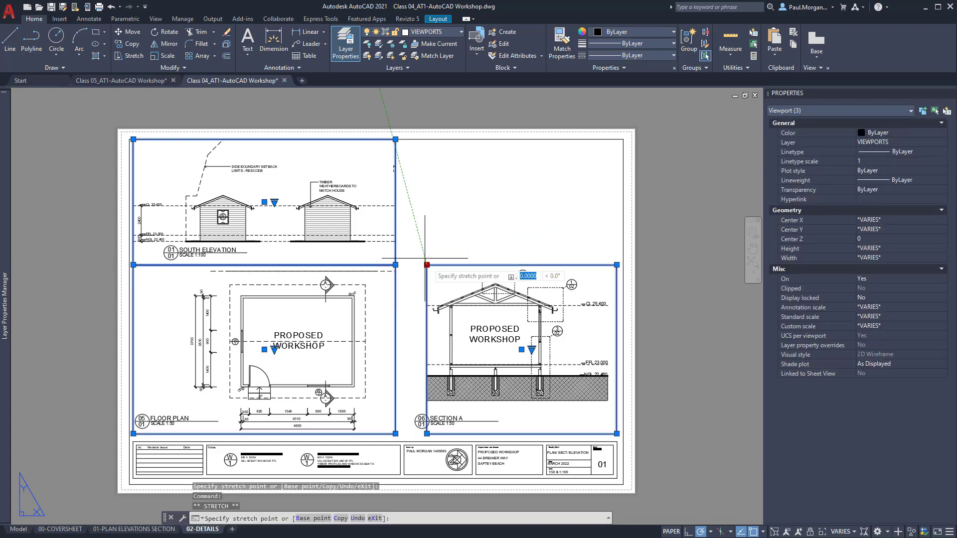
pyautogui.click(395, 139)
pyautogui.press('Escape')
pyautogui.press('Escape')
# - Activate the tall section viewport and frame the copied sub-floor detail in it
pyautogui.moveTo(448, 255); pyautogui.dragTo(460, 261, button='middle')
pyautogui.doubleClick(476, 226)
pyautogui.scroll(4, 488, 335)
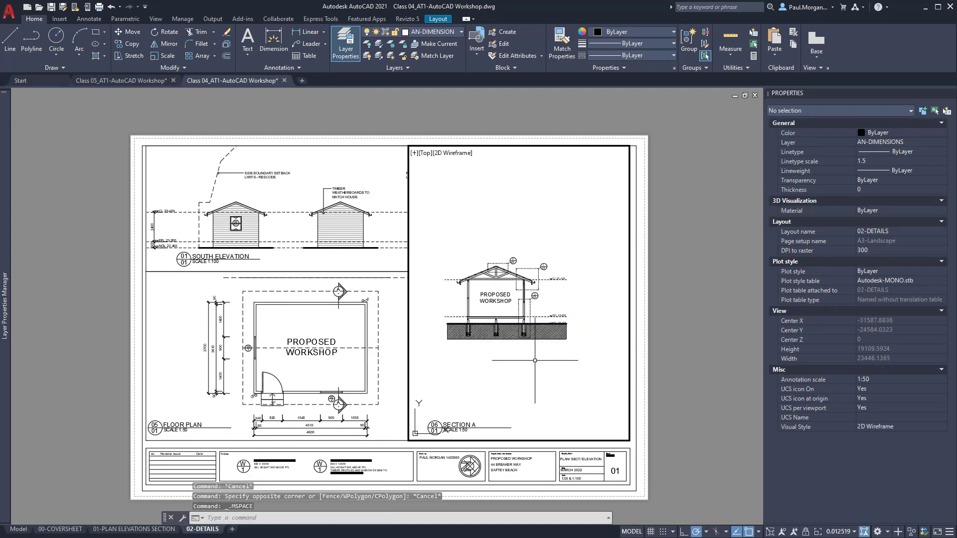
pyautogui.scroll(2, 488, 336)
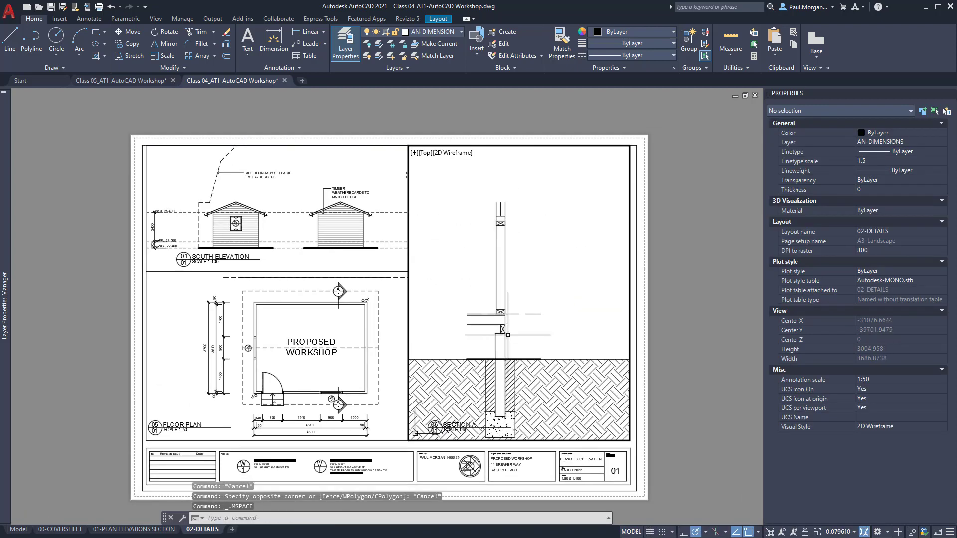
pyautogui.moveTo(488, 339); pyautogui.dragTo(495, 305, button='middle')
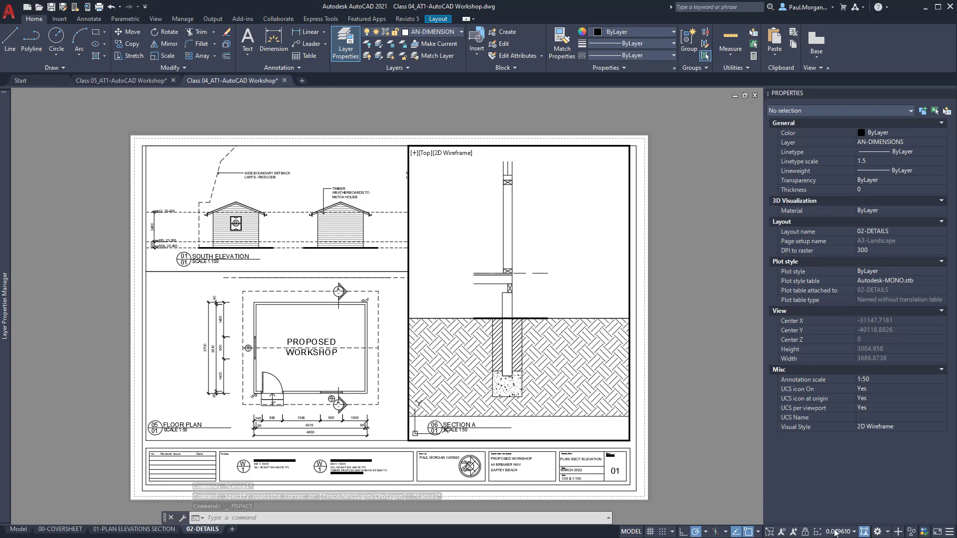
# - Set the sub-floor detail viewport's scale to 1:10 and reposition the detail within the viewport
pyautogui.click(850, 532)
pyautogui.click(835, 302)
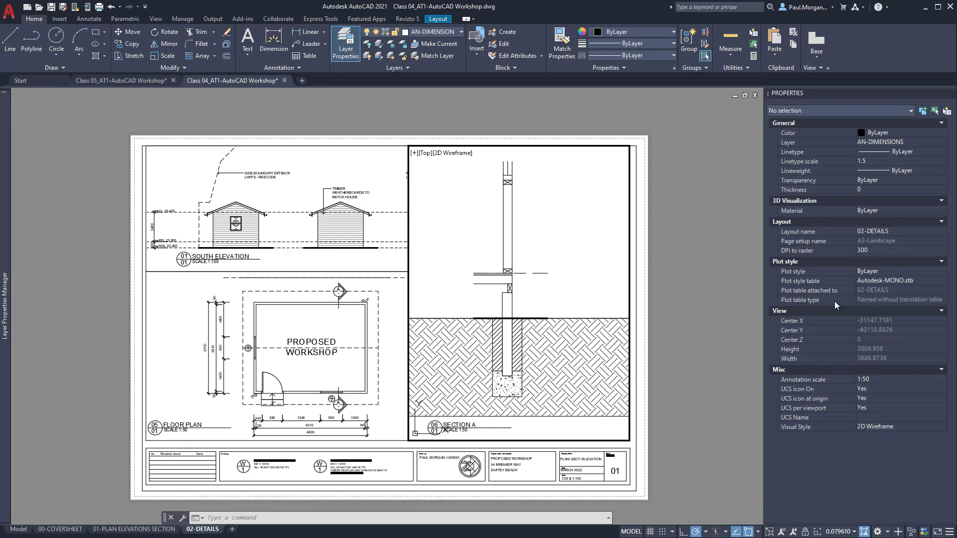
pyautogui.moveTo(560, 266); pyautogui.dragTo(539, 273, button='middle')
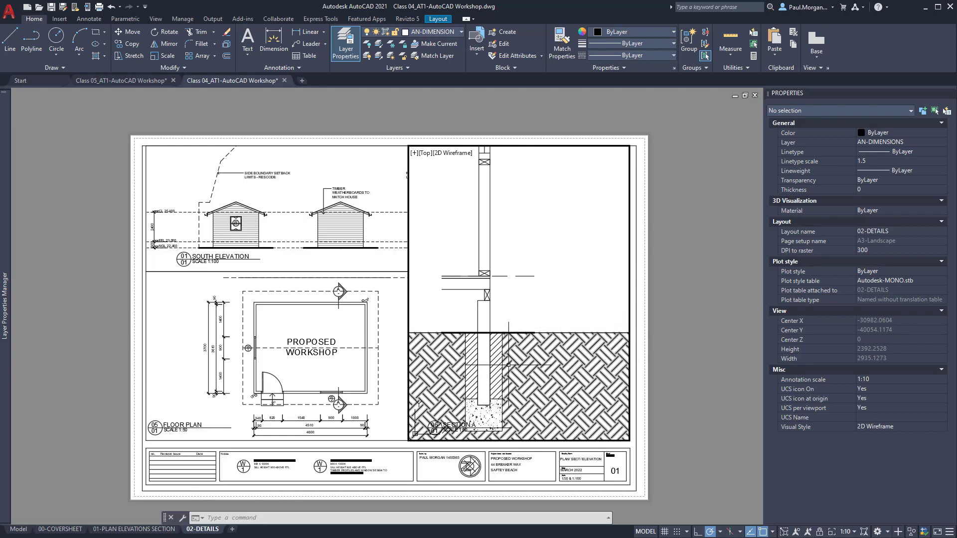
pyautogui.click(544, 371)
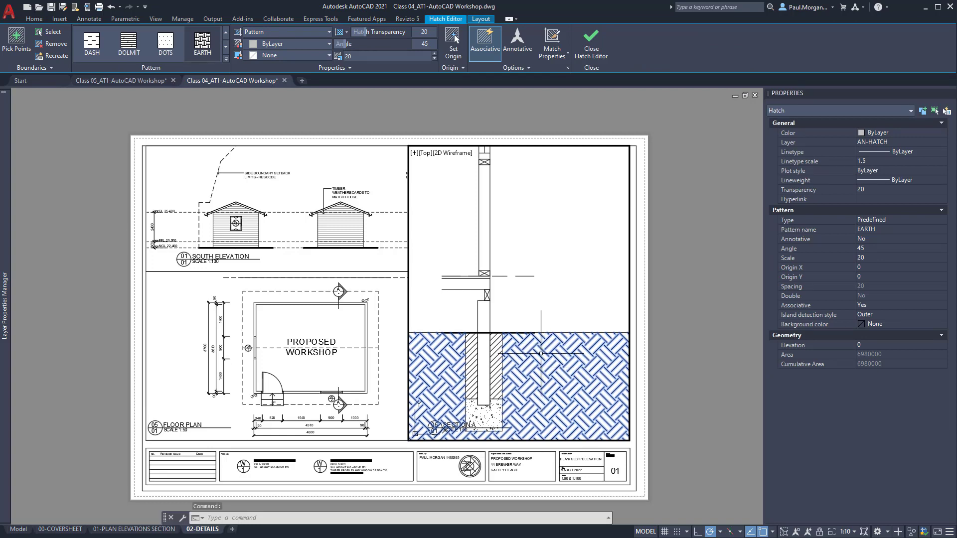
pyautogui.press('Escape')
pyautogui.press('Escape')
# - Shift the sub-floor detail toward the left side of its viewport and return to paper space
pyautogui.doubleClick(664, 230)
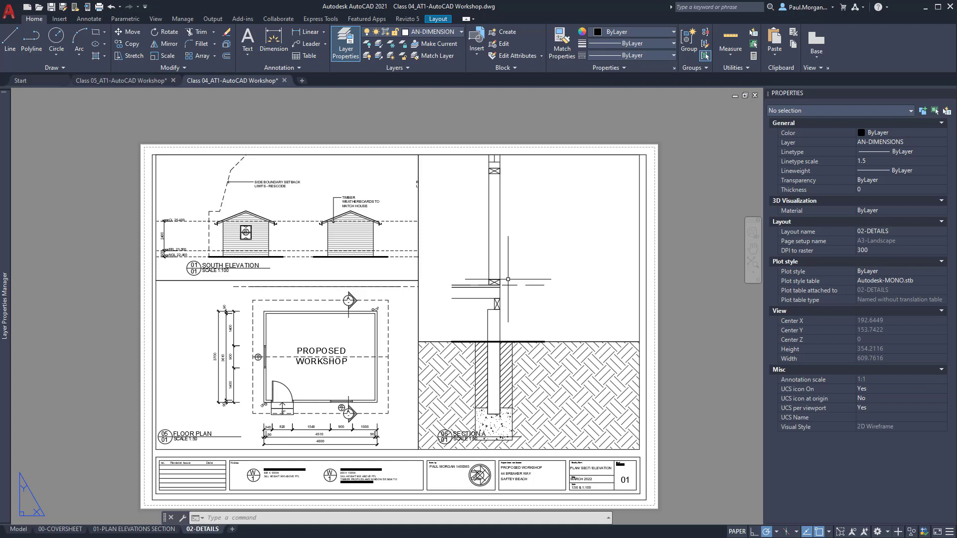
pyautogui.moveTo(511, 299); pyautogui.dragTo(549, 298, button='middle')
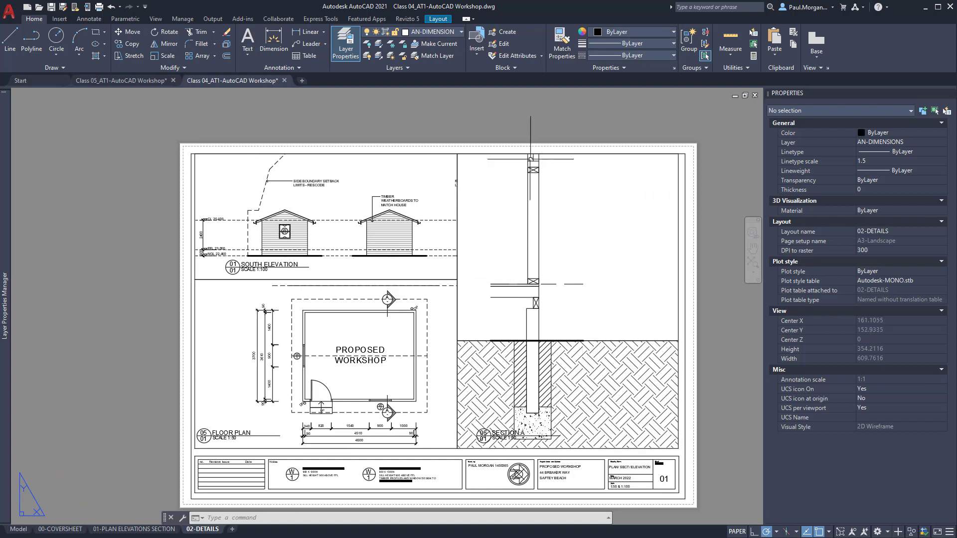
pyautogui.doubleClick(573, 238)
pyautogui.moveTo(594, 248); pyautogui.dragTo(562, 252, button='middle')
pyautogui.doubleClick(703, 260)
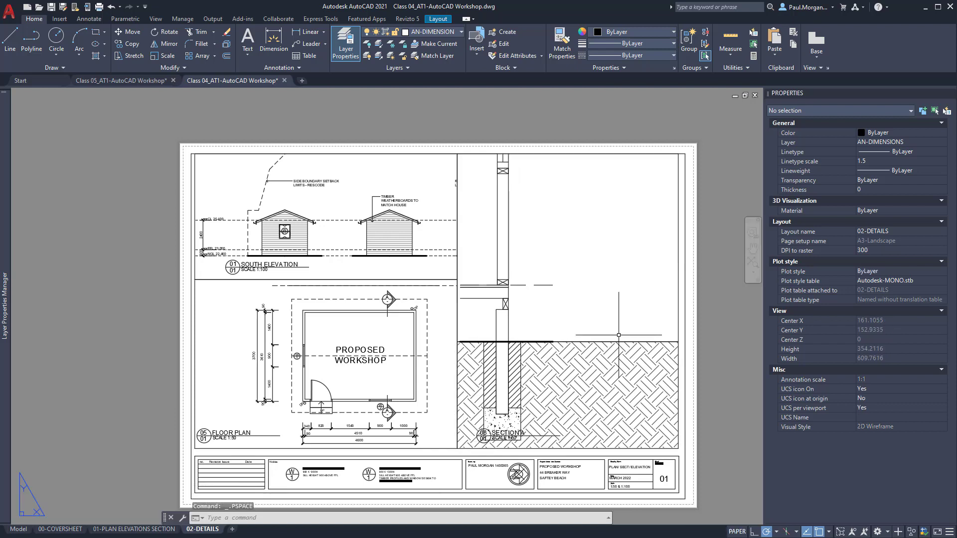
# - Activate the floor plan viewport and frame the copied roof truss ridge detail in it
pyautogui.doubleClick(390, 324)
pyautogui.moveTo(404, 344)
pyautogui.mouseDown(button='middle')
pyautogui.moveTo(267, 292)
pyautogui.moveTo(270, 378)
pyautogui.mouseUp(button='middle')
pyautogui.moveTo(379, 323); pyautogui.dragTo(301, 386, button='middle')
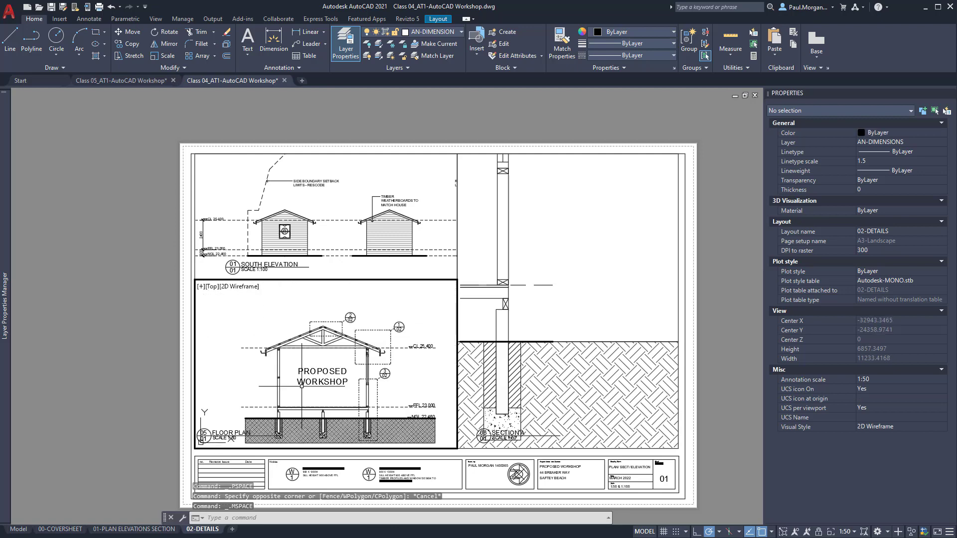
pyautogui.moveTo(383, 380); pyautogui.dragTo(329, 310, button='middle')
pyautogui.scroll(-2, 331, 315)
pyautogui.moveTo(338, 369); pyautogui.dragTo(314, 273, button='middle')
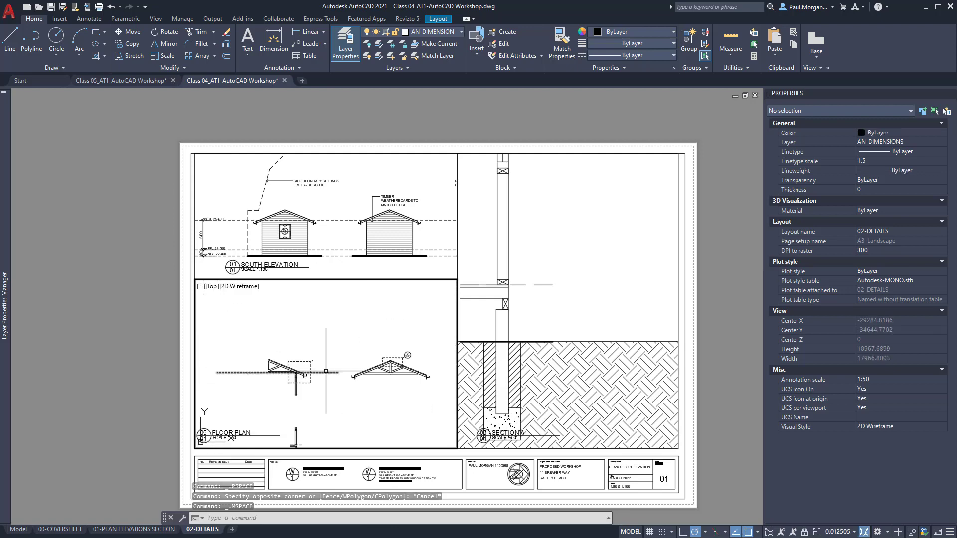
pyautogui.scroll(4, 295, 372)
pyautogui.moveTo(345, 357); pyautogui.dragTo(223, 352, button='middle')
pyautogui.moveTo(336, 382)
pyautogui.mouseDown(button='middle')
pyautogui.moveTo(282, 383)
pyautogui.moveTo(322, 373)
pyautogui.moveTo(299, 373)
pyautogui.mouseUp(button='middle')
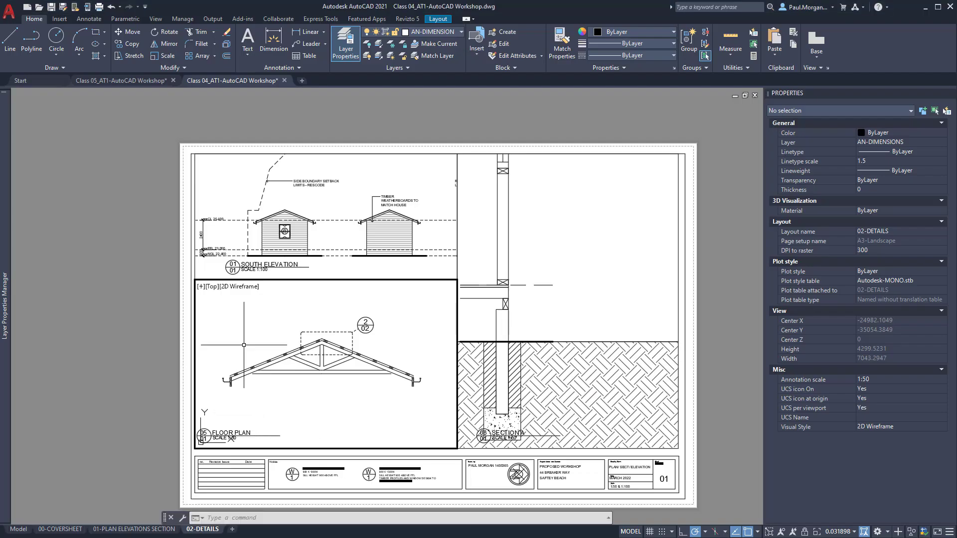
pyautogui.scroll(3, 375, 362)
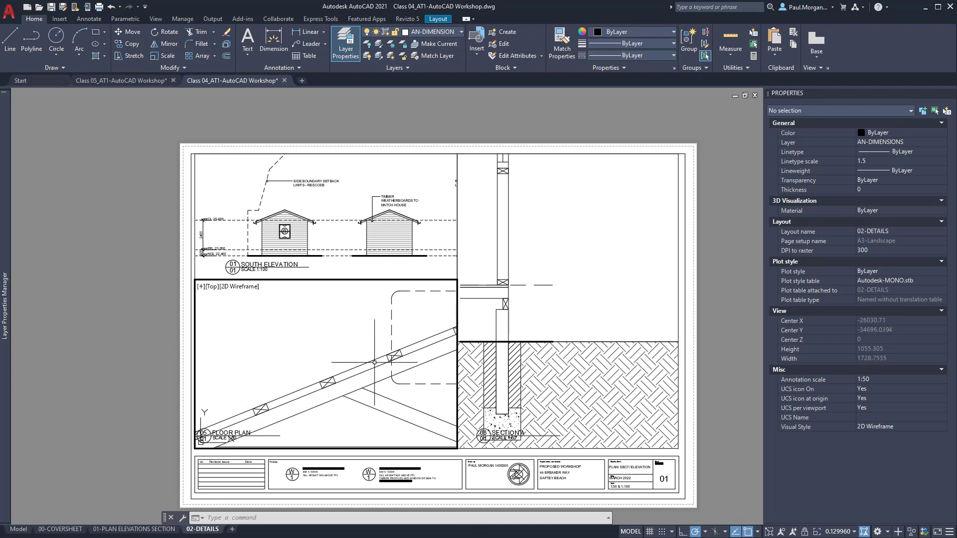
pyautogui.scroll(-4, 375, 363)
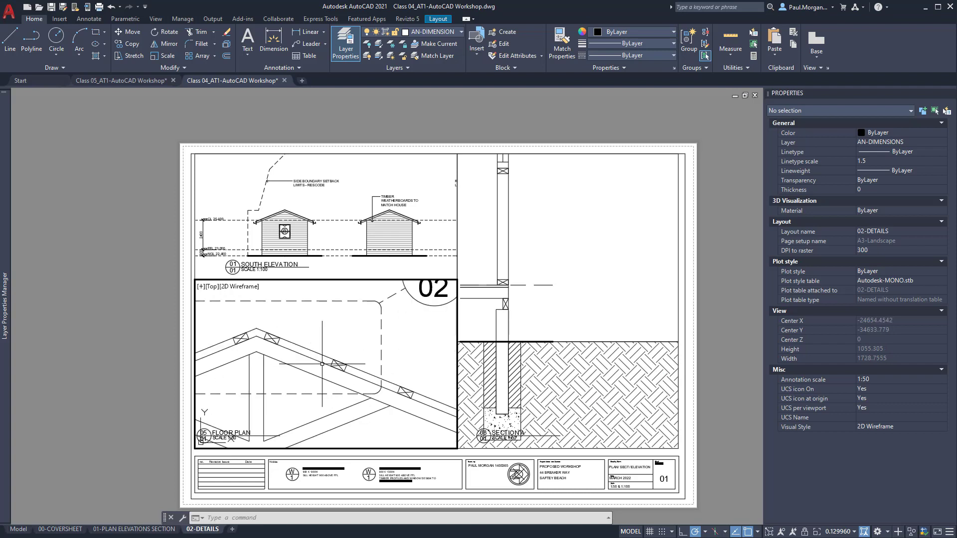
# - Set the roof ridge detail viewport's scale to 1:5 and reposition the ridge within the viewport
pyautogui.click(842, 532)
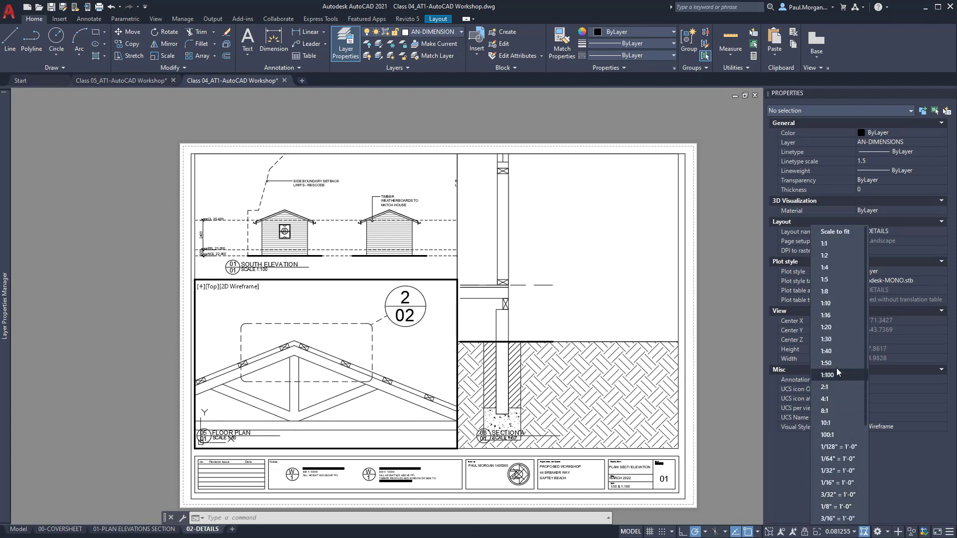
pyautogui.click(837, 280)
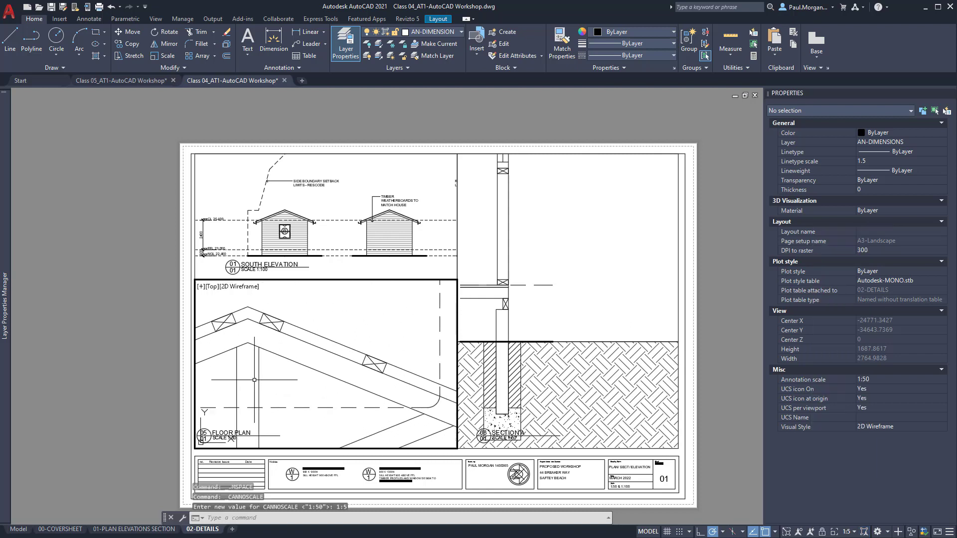
pyautogui.moveTo(313, 382); pyautogui.dragTo(351, 410, button='middle')
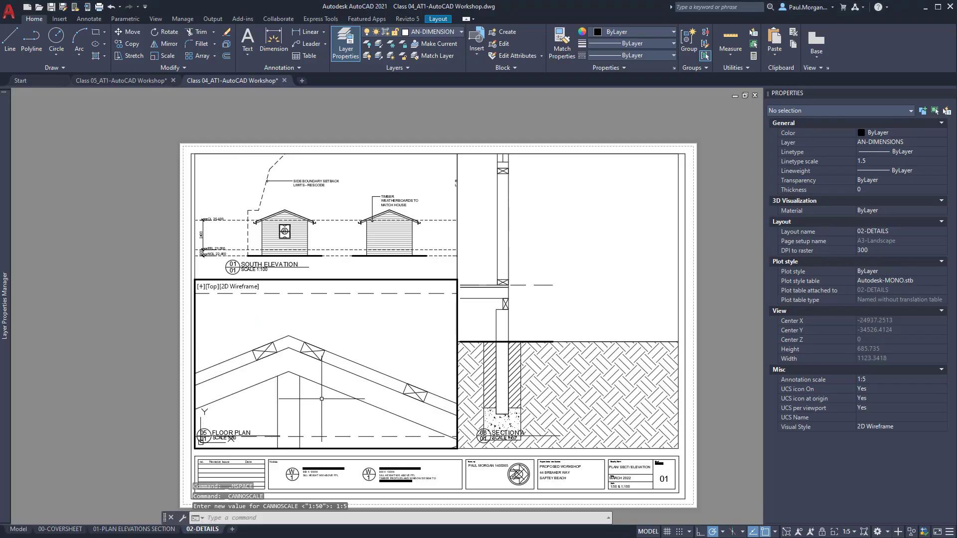
pyautogui.moveTo(321, 399); pyautogui.dragTo(297, 398, button='middle')
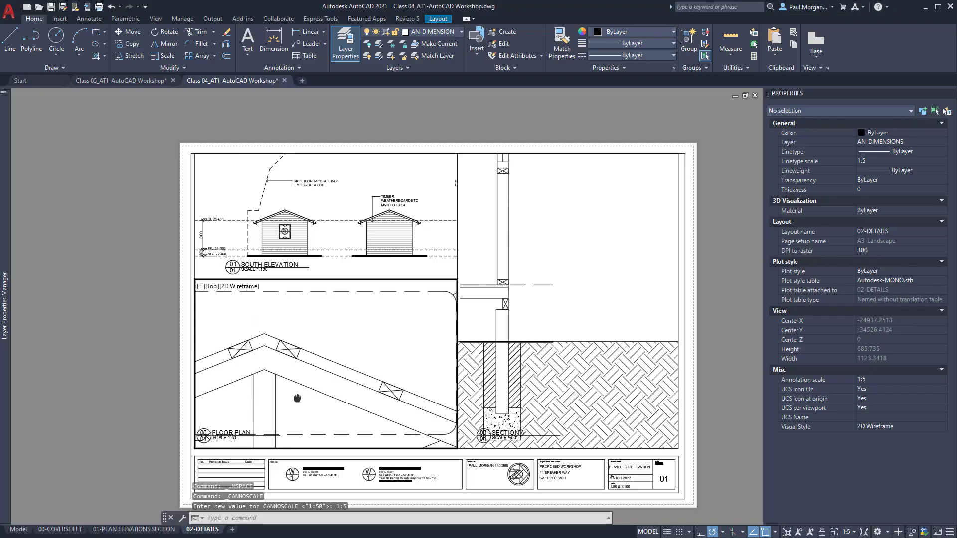
# - Activate the south elevation viewport and frame the copied eaves and wall detail in it
pyautogui.click(342, 246)
pyautogui.scroll(-3, 342, 246)
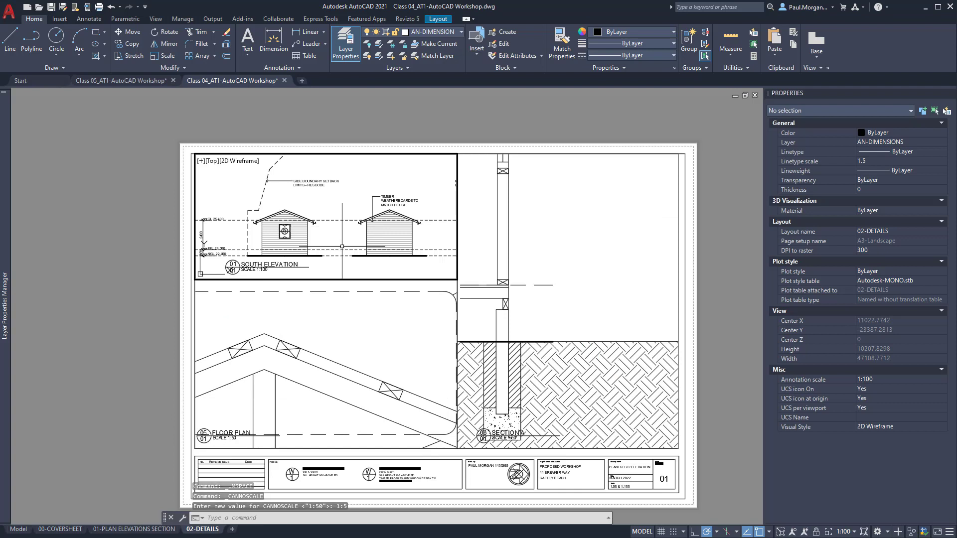
pyautogui.scroll(-2, 342, 247)
pyautogui.moveTo(342, 246); pyautogui.dragTo(268, 195, button='middle')
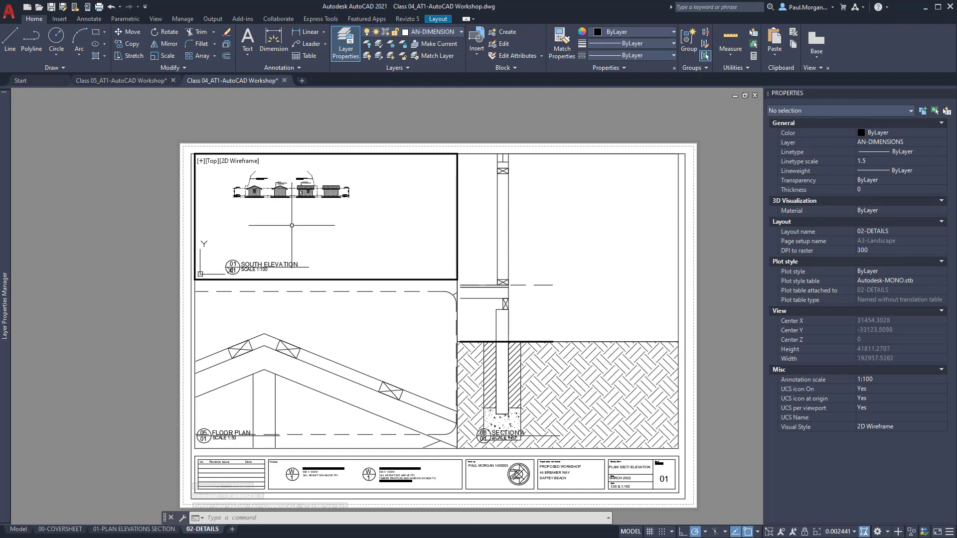
pyautogui.moveTo(292, 226); pyautogui.dragTo(464, 197, button='middle')
pyautogui.scroll(8, 310, 195)
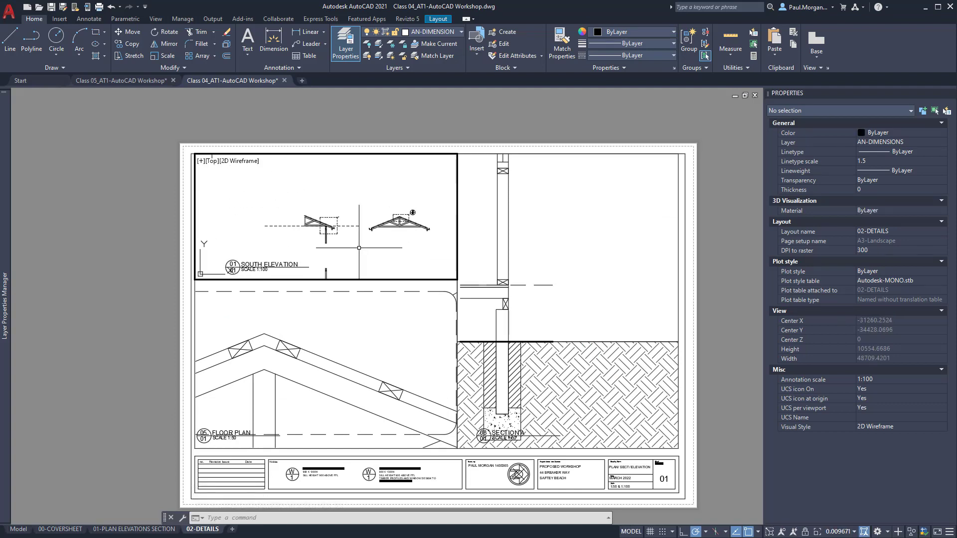
# - Set the eaves and wall detail viewport's scale to 1:10 and reposition the detail within the viewport
pyautogui.click(840, 532)
pyautogui.click(836, 305)
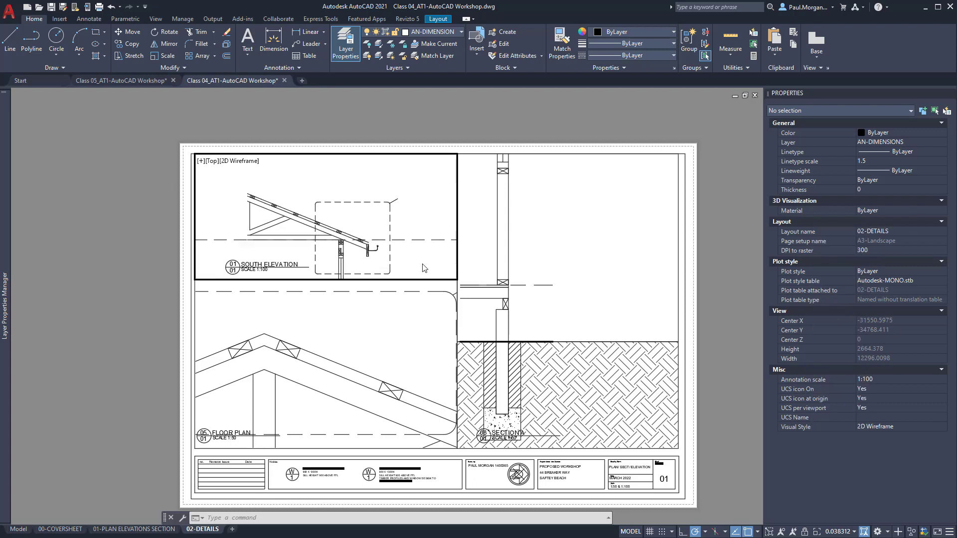
pyautogui.moveTo(390, 231); pyautogui.dragTo(384, 181, button='middle')
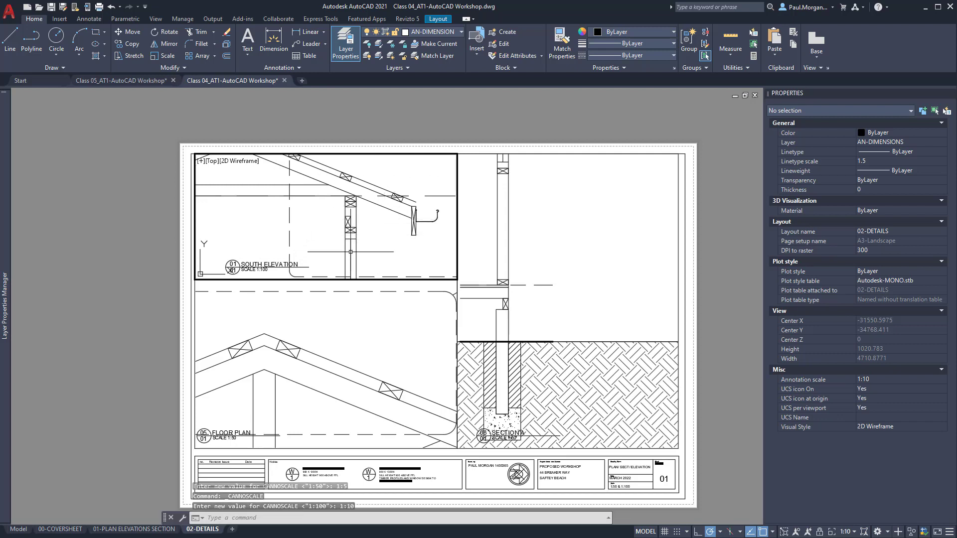
# - Return to paper space and lower the roof ridge viewport's top edge by about 27 mm
pyautogui.doubleClick(408, 105)
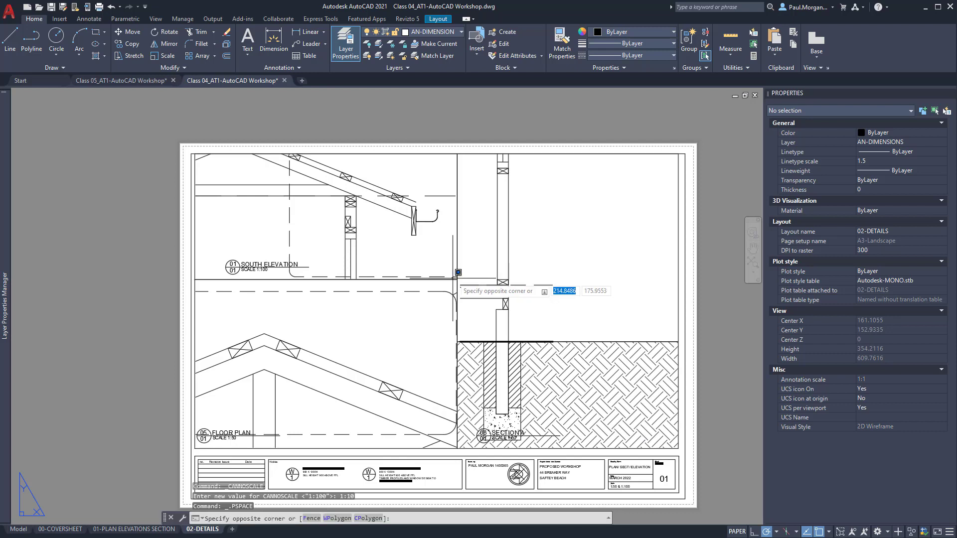
pyautogui.click(449, 271)
pyautogui.click(196, 324)
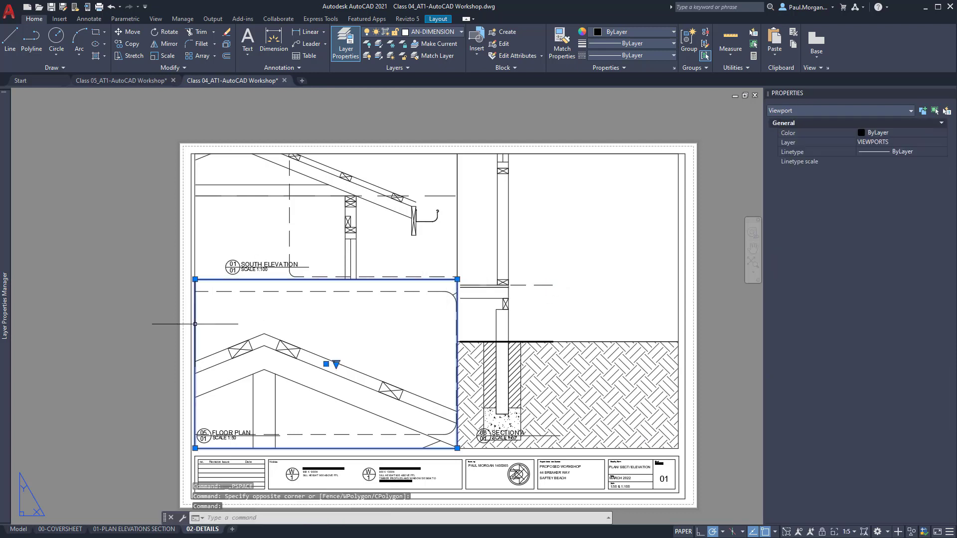
pyautogui.click(195, 280)
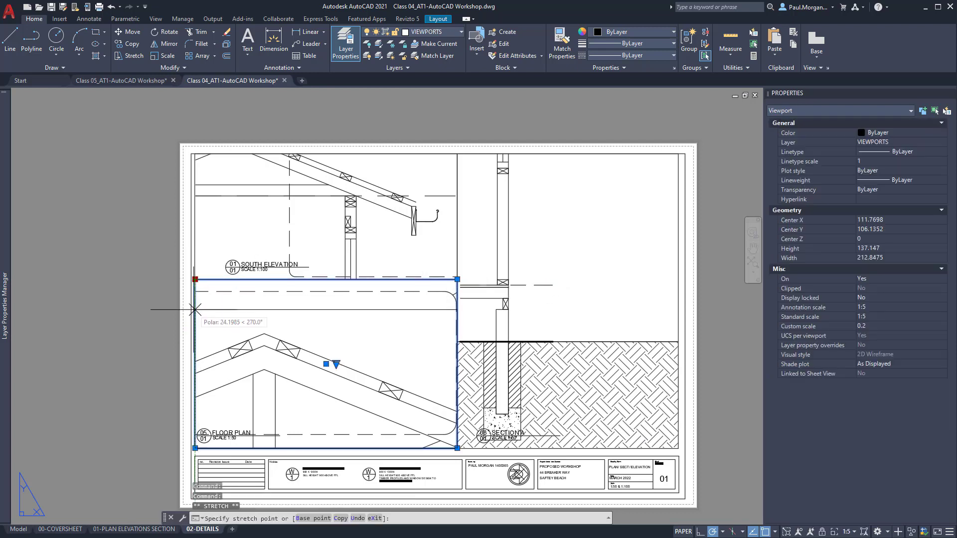
pyautogui.click(195, 313)
# - Stretch the eaves and wall viewport's bottom edge down to meet the roof ridge viewport's top edge
pyautogui.click(284, 280)
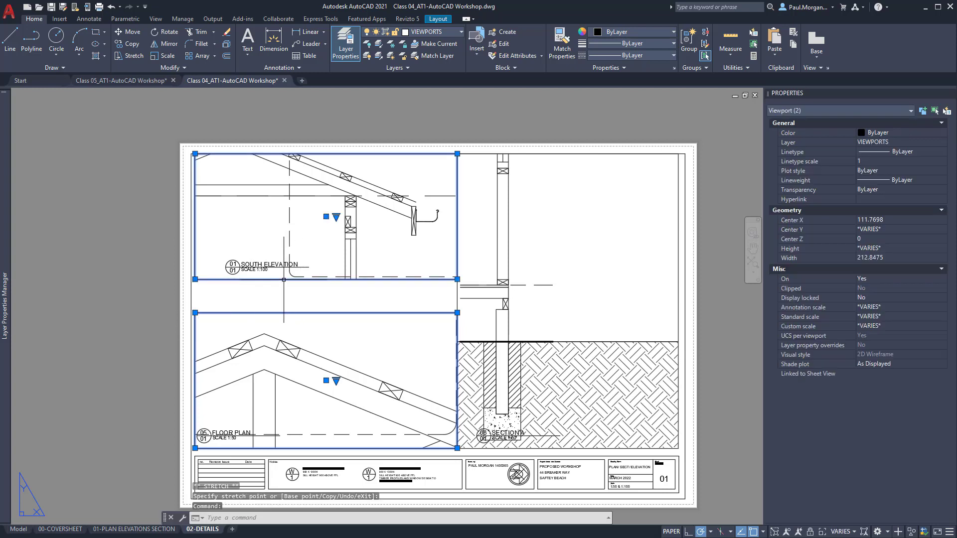
pyautogui.click(195, 280)
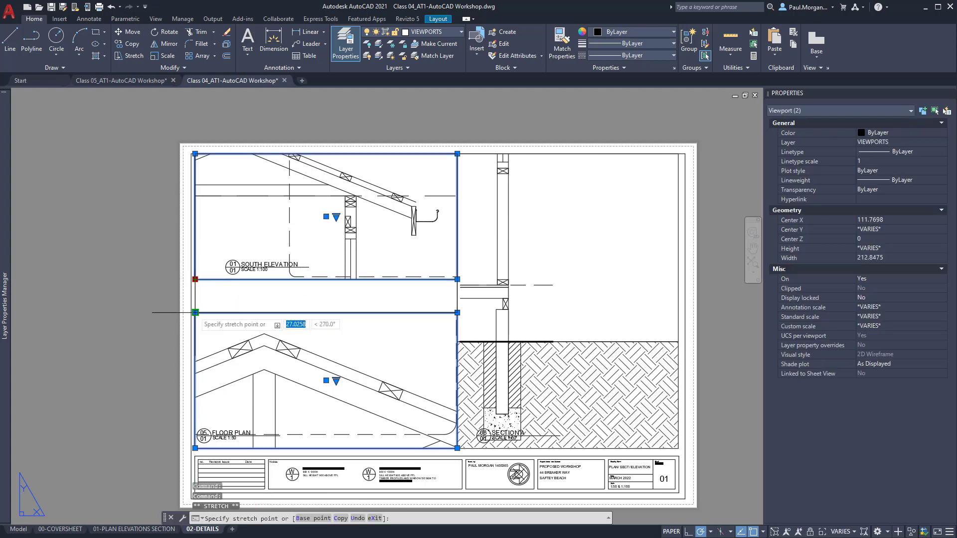
pyautogui.click(195, 313)
# - Reposition the eaves and wall detail inside its enlarged viewport and erase the dashed callout boundary around it
pyautogui.doubleClick(391, 246)
pyautogui.moveTo(388, 232); pyautogui.dragTo(332, 258, button='middle')
pyautogui.click(410, 272)
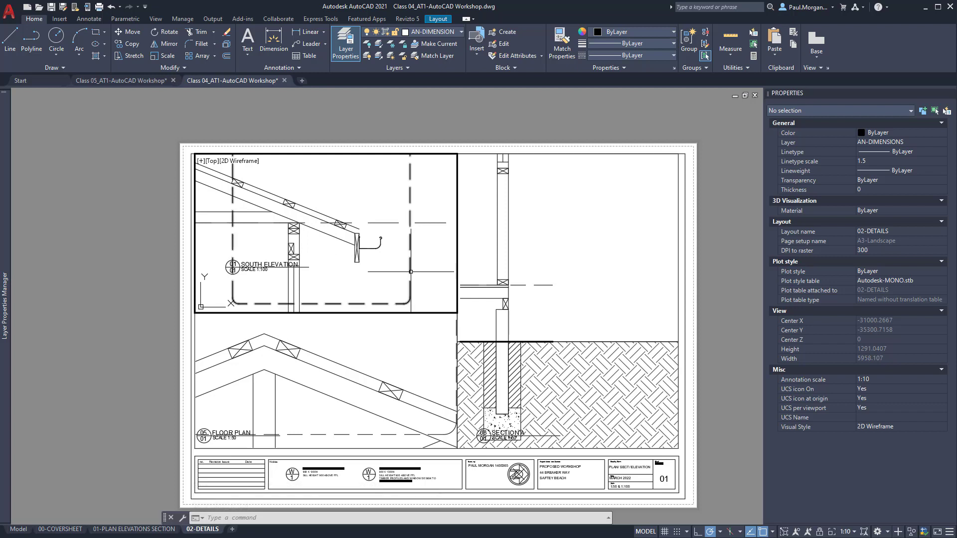
pyautogui.write('E')
pyautogui.press('Return')
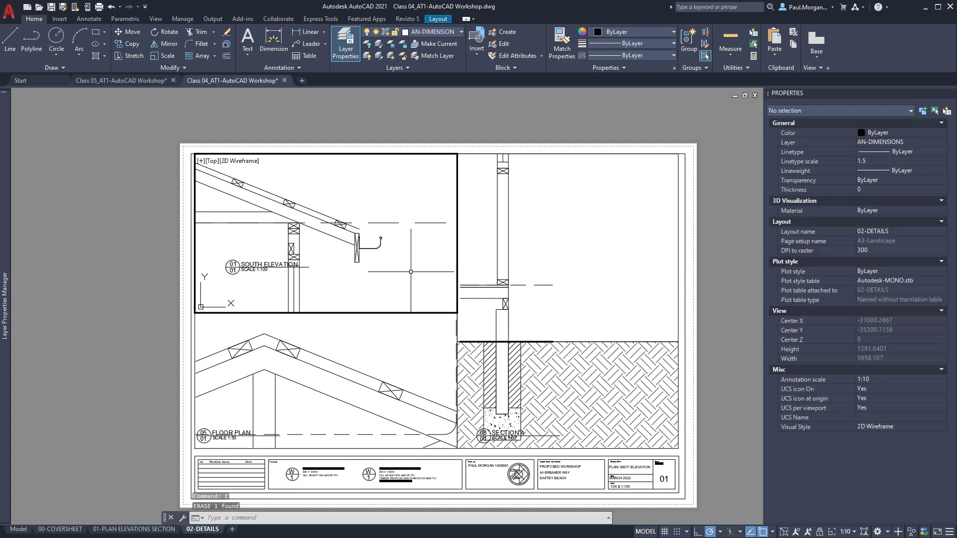
# - Erase the dashed horizontal line crossing the eaves and wall detail and return to paper space
pyautogui.click(413, 222)
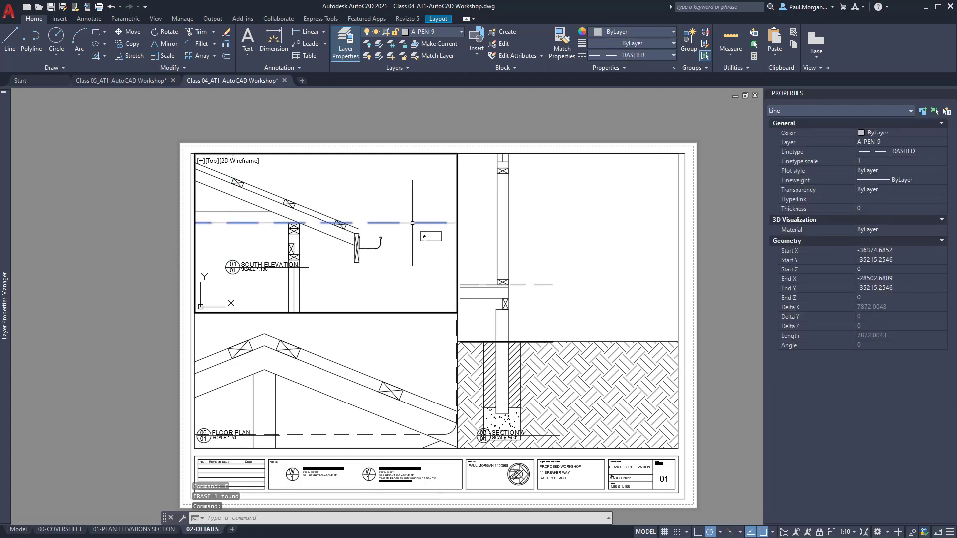
pyautogui.press('Escape')
pyautogui.doubleClick(86, 296)
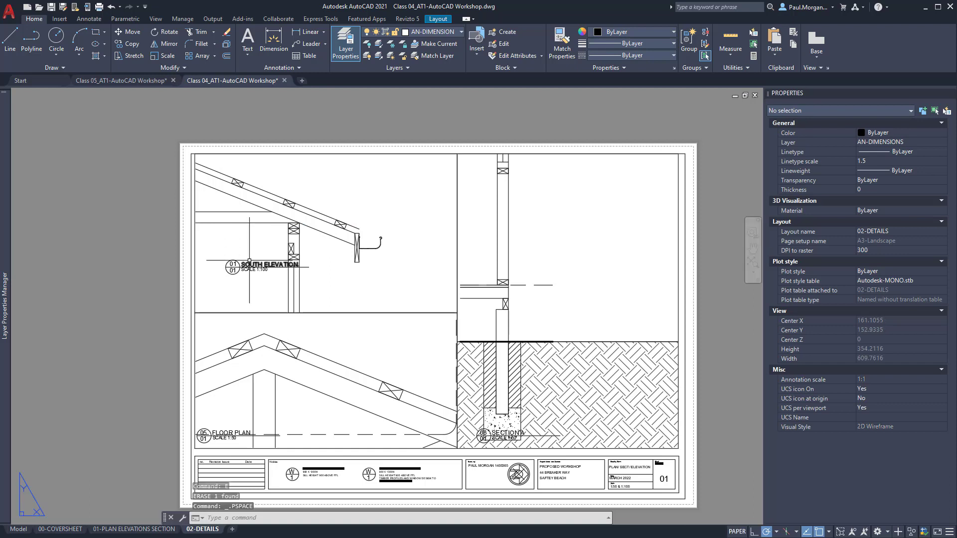
# - Check the title placement on the reference sheet in Revu and move the SOUTH ELEVATION title to the eaves viewport's lower-left corner
pyautogui.scroll(4, 232, 267)
pyautogui.scroll(-2, 232, 267)
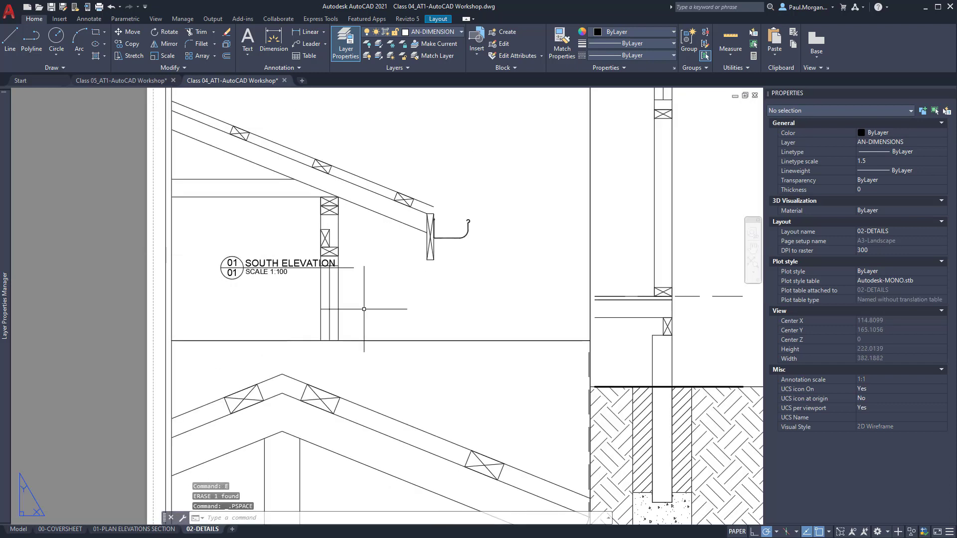
pyautogui.hotkey('alt', 'Tab')
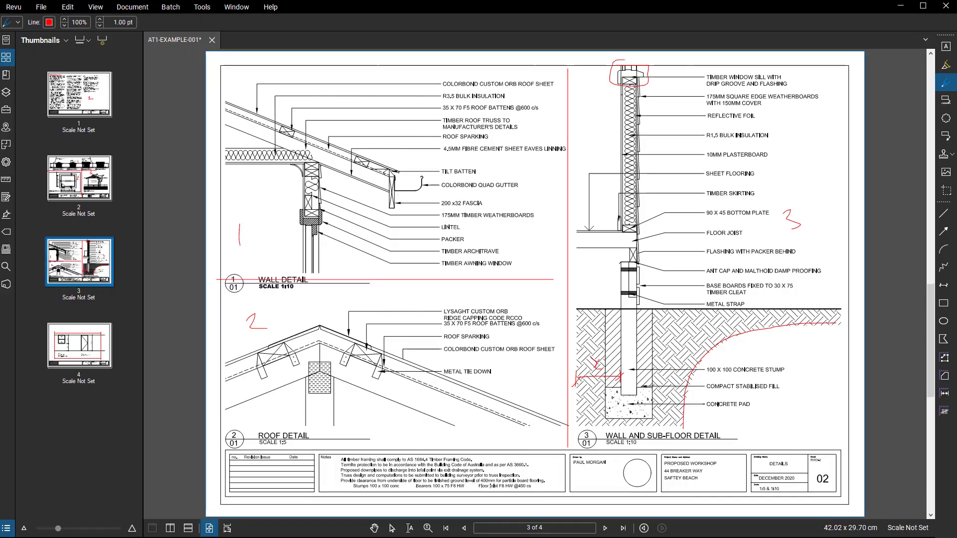
pyautogui.hotkey('alt', 'Tab')
pyautogui.click(219, 252)
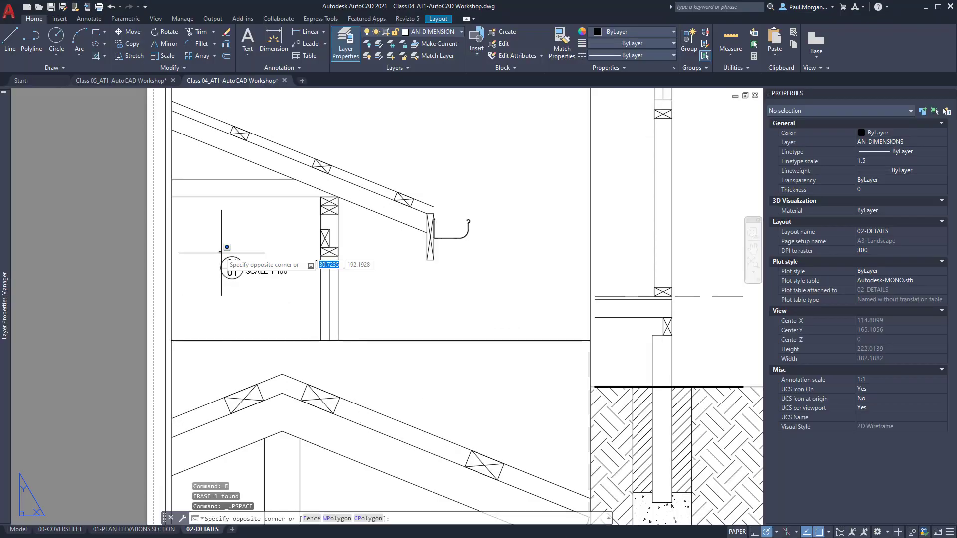
pyautogui.click(370, 283)
pyautogui.write('m')
pyautogui.press('Return')
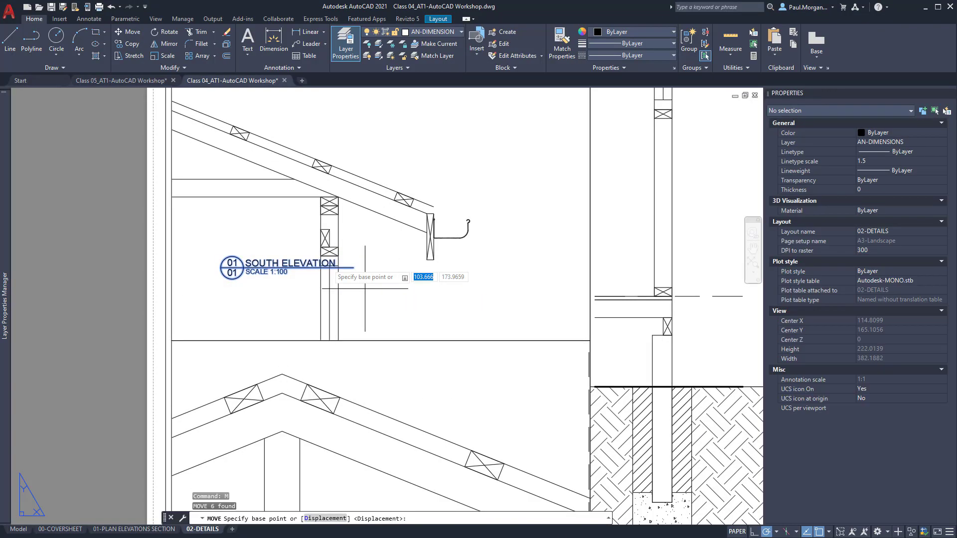
pyautogui.click(221, 268)
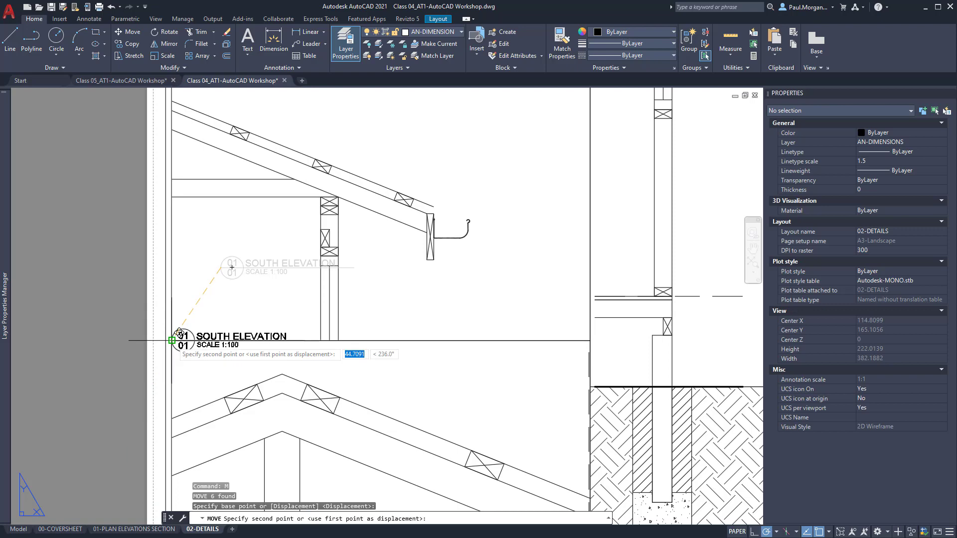
pyautogui.click(172, 341)
# - Move the FLOOR PLAN title with its circle and underline against the left edge of the roof ridge viewport
pyautogui.moveTo(259, 306); pyautogui.dragTo(297, 125, button='middle')
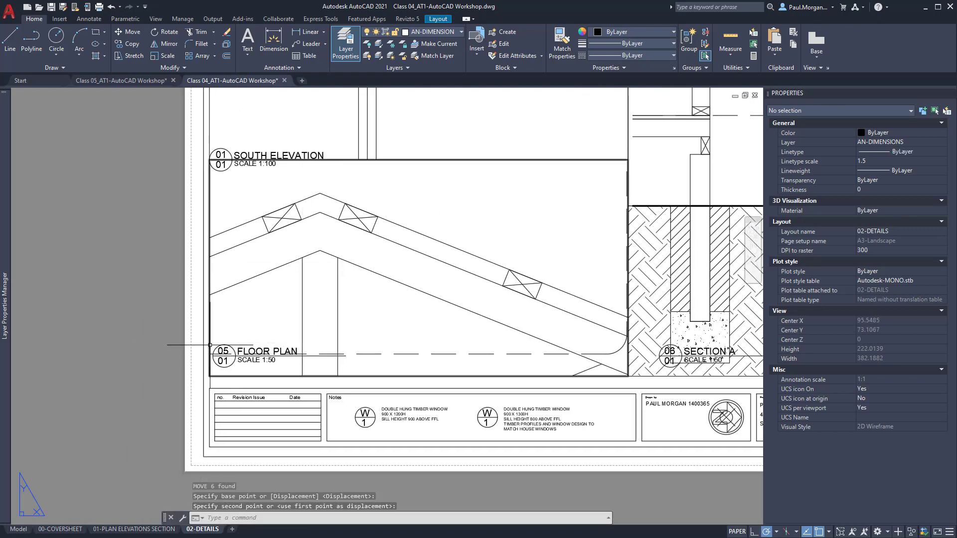
pyautogui.click(214, 342)
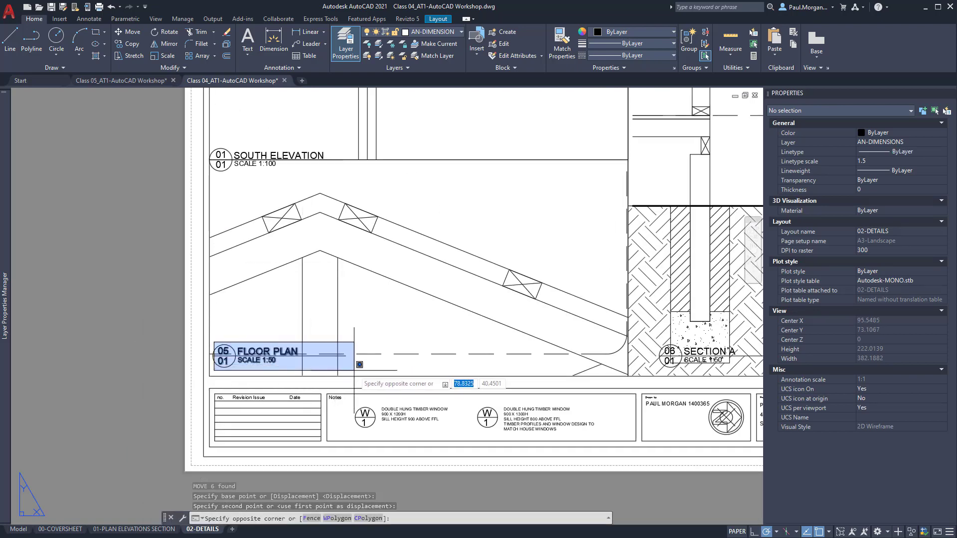
pyautogui.click(354, 371)
pyautogui.click(213, 355)
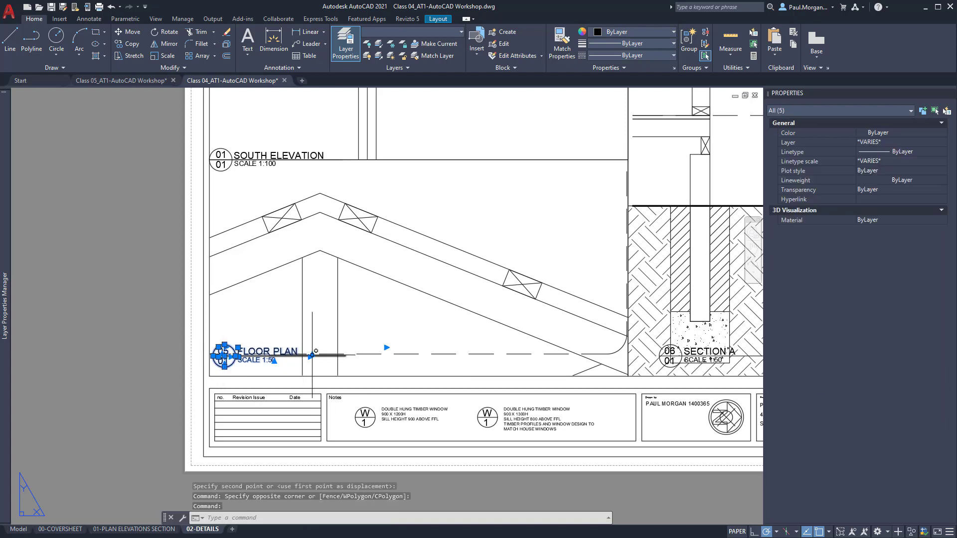
pyautogui.click(323, 355)
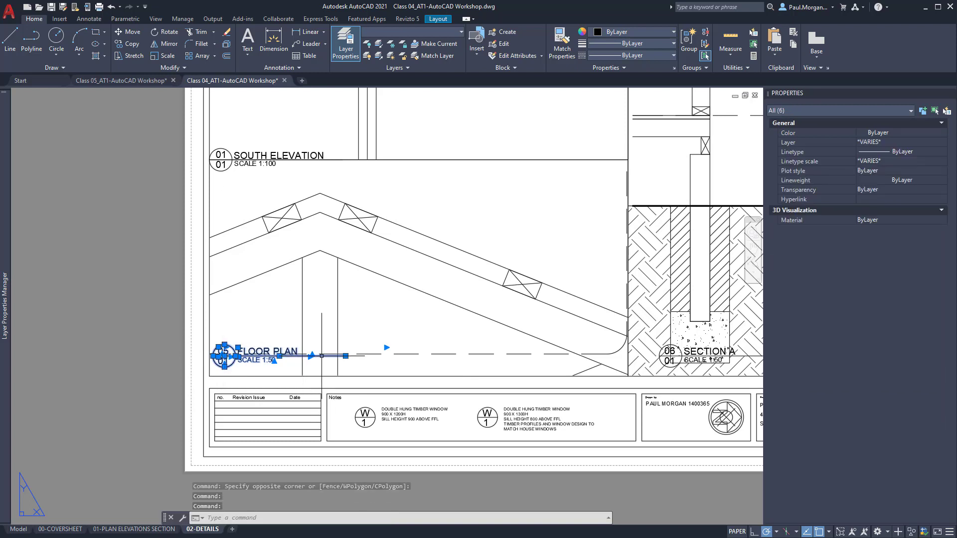
pyautogui.write('m')
pyautogui.press('Return')
pyautogui.click(213, 356)
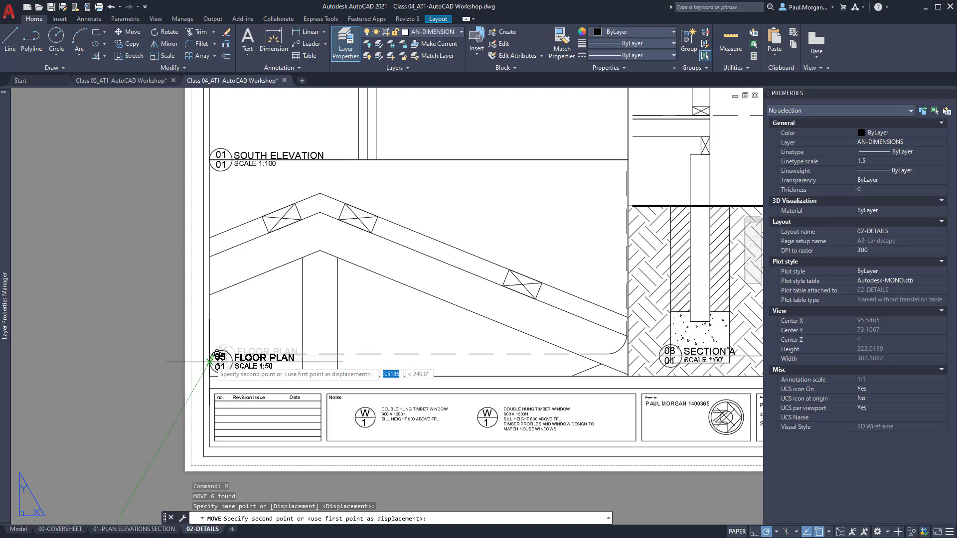
pyautogui.click(214, 359)
pyautogui.scroll(-2, 305, 359)
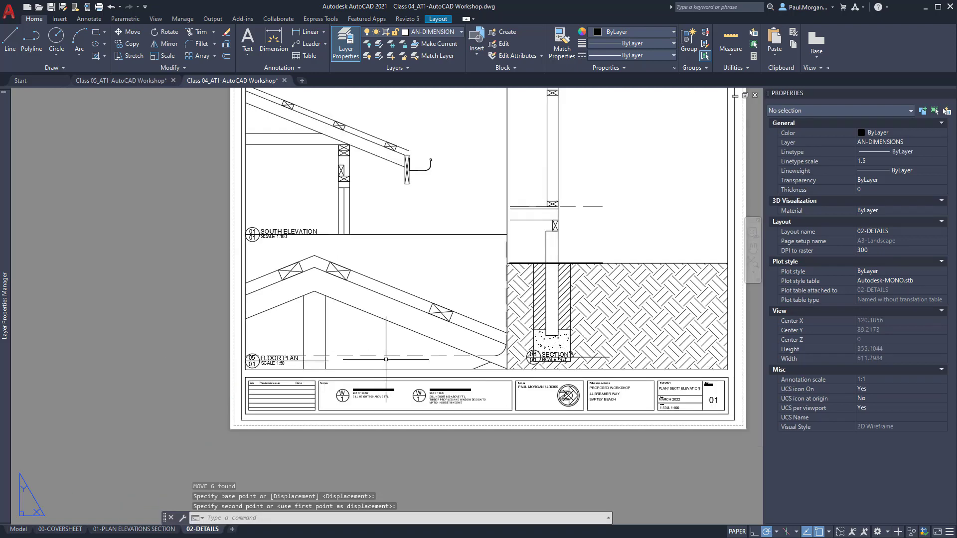
pyautogui.moveTo(551, 341); pyautogui.dragTo(464, 360, button='middle')
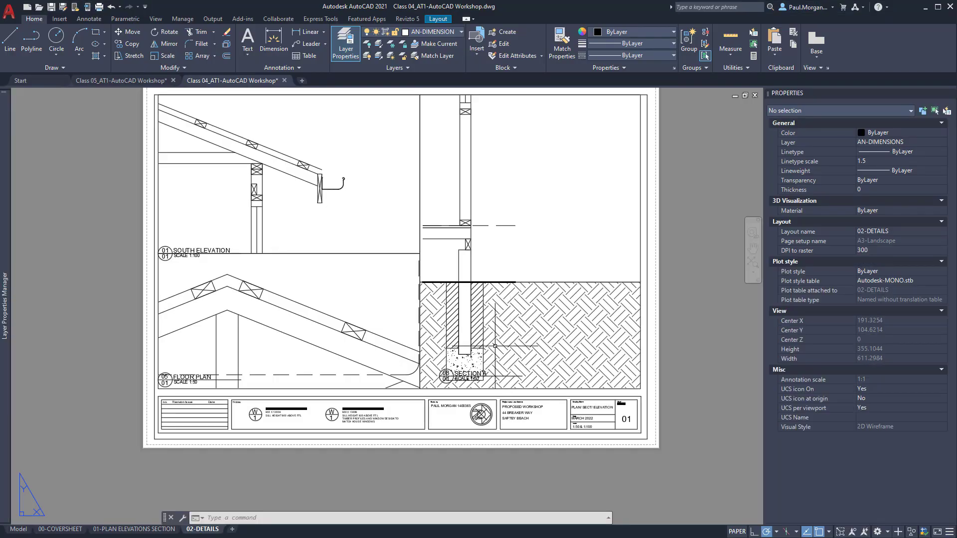
# - Shift the wall and footing detail slightly towards the left edge inside its viewport and return to paper space
pyautogui.doubleClick(495, 345)
pyautogui.moveTo(516, 343)
pyautogui.mouseDown(button='middle')
pyautogui.moveTo(515, 328)
pyautogui.moveTo(512, 344)
pyautogui.moveTo(504, 337)
pyautogui.moveTo(515, 340)
pyautogui.mouseUp(button='middle')
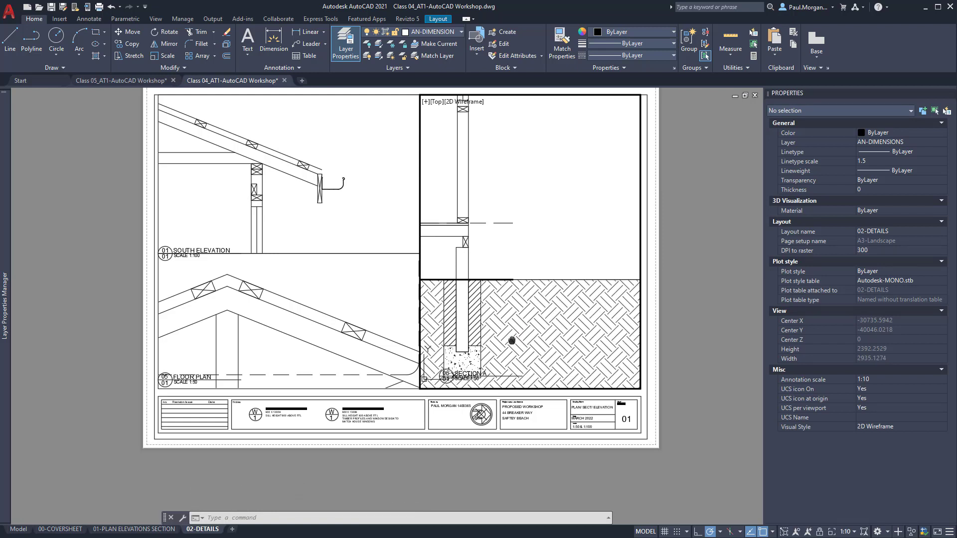
pyautogui.doubleClick(677, 332)
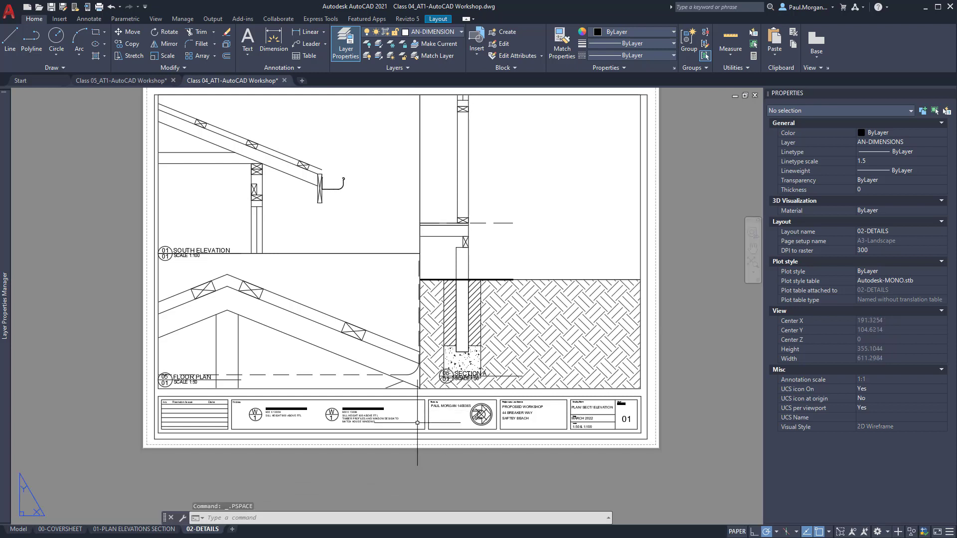
# - Raise the lower edge of the wall and footing viewport to make it about 231 high, and align the roof ridge viewport's lower edge with it
pyautogui.click(641, 280)
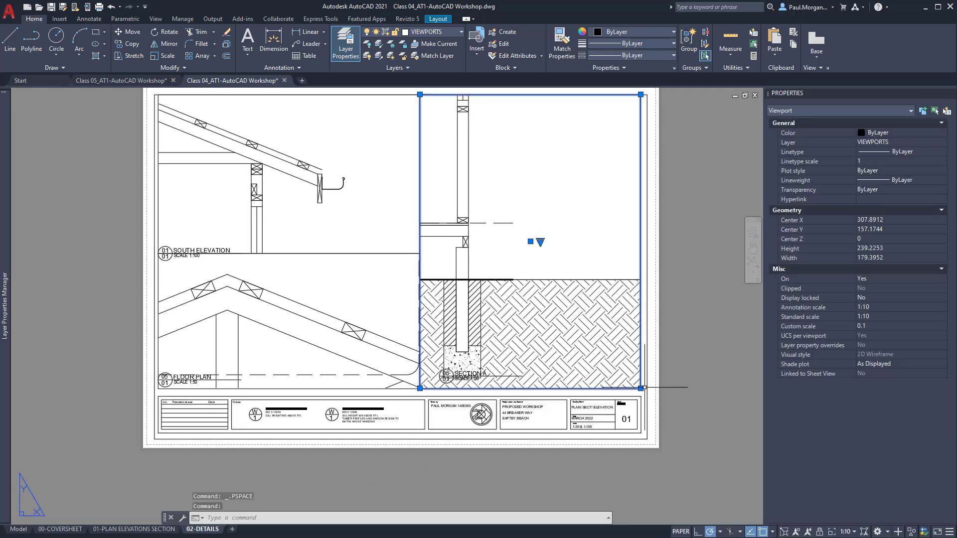
pyautogui.click(640, 388)
pyautogui.click(641, 379)
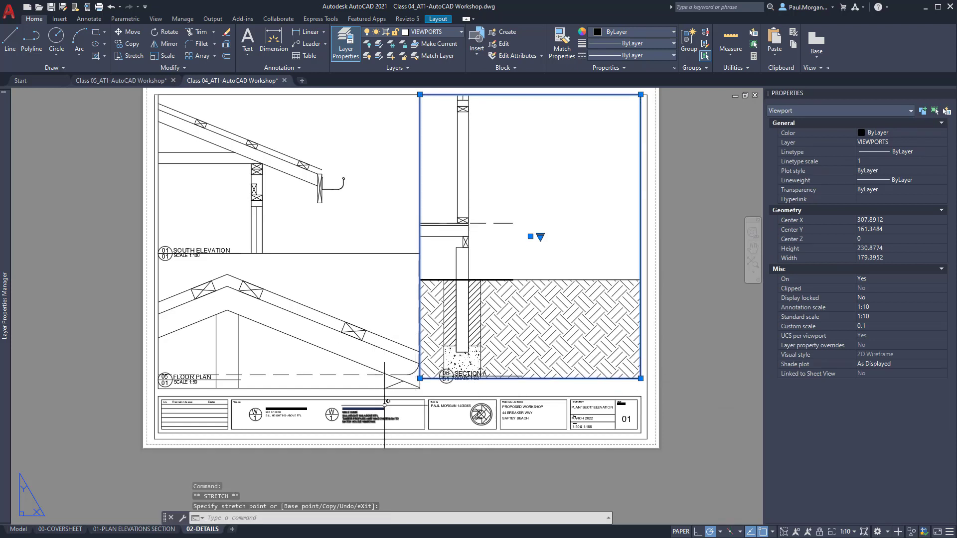
pyautogui.click(272, 388)
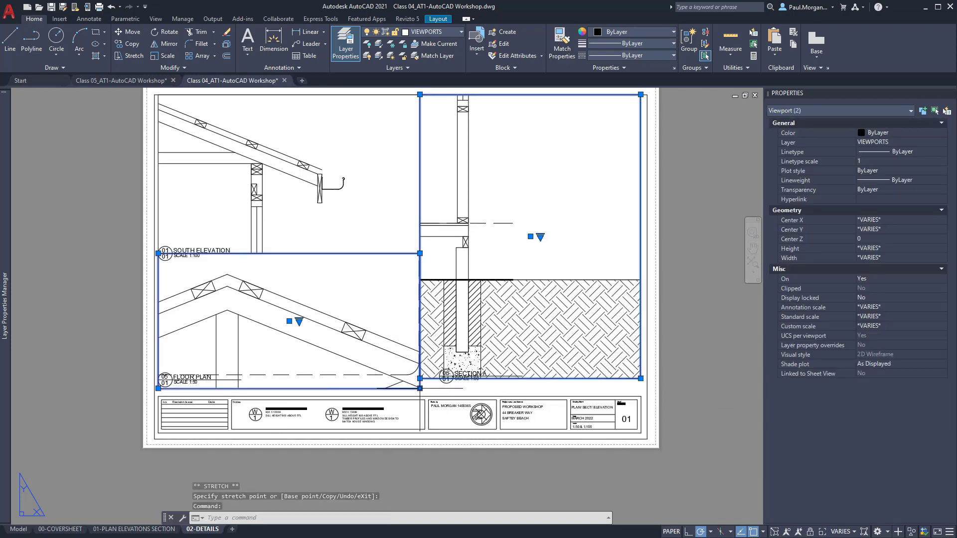
pyautogui.click(420, 389)
pyautogui.click(420, 379)
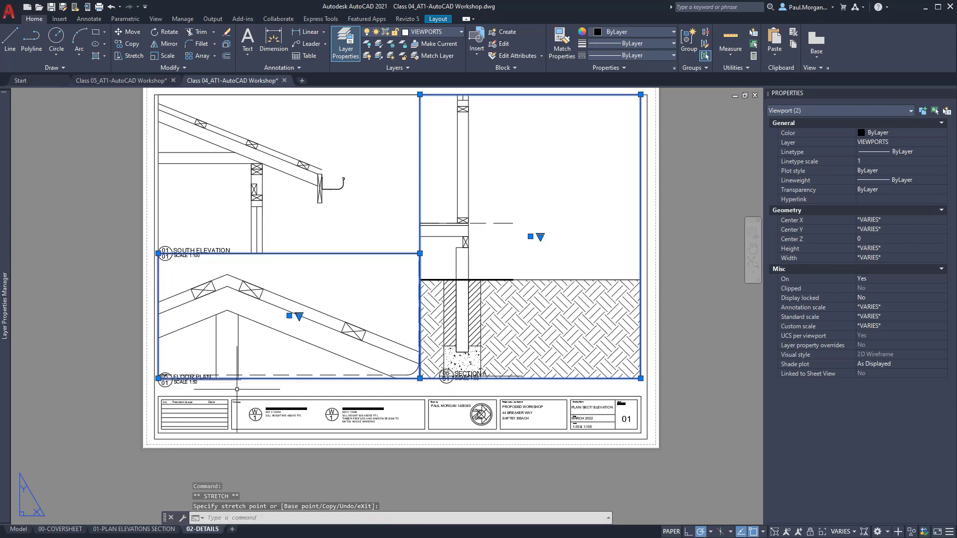
pyautogui.scroll(4, 237, 389)
pyautogui.press('Escape')
pyautogui.press('Escape')
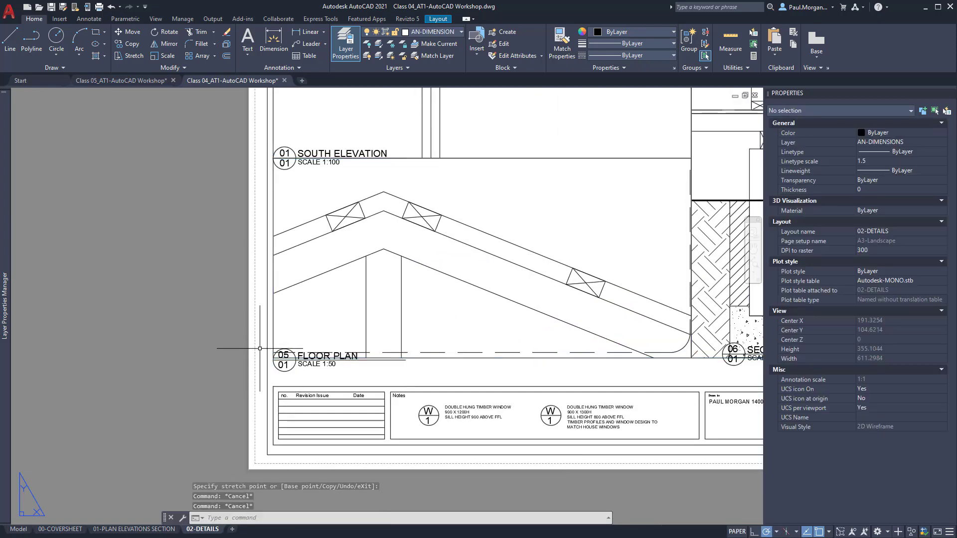
# - Move the FLOOR PLAN title with its circle and underline straight down below the roof ridge viewport's lower edge
pyautogui.moveTo(260, 348); pyautogui.dragTo(423, 375)
pyautogui.write('m')
pyautogui.press('Return')
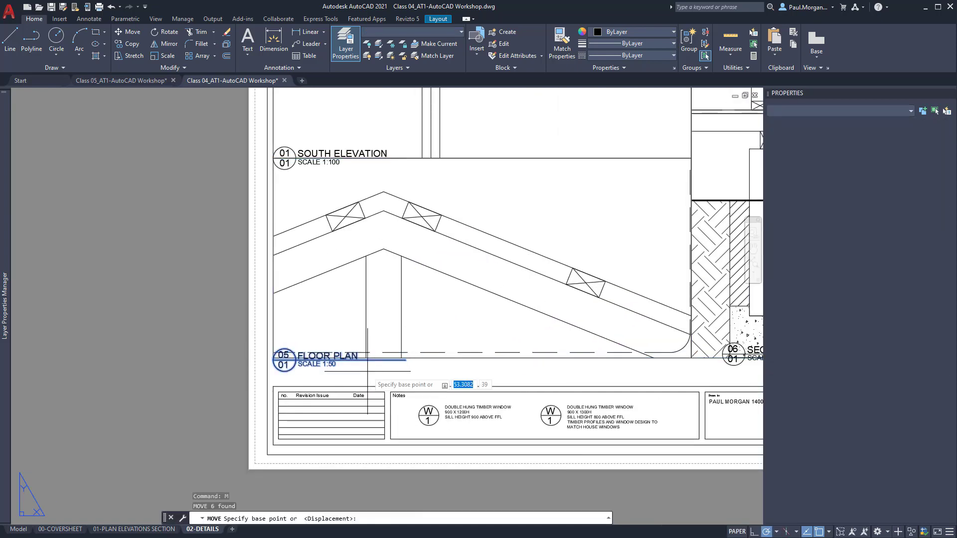
pyautogui.click(405, 360)
pyautogui.press('Escape')
pyautogui.press('Escape')
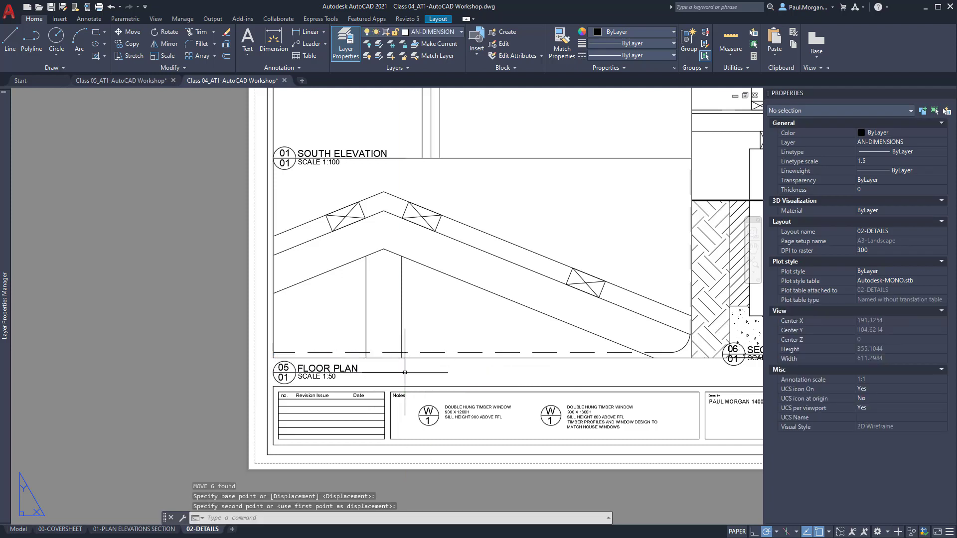
# - Examine the footing, wall and eaves details in model space
pyautogui.scroll(-2, 474, 374)
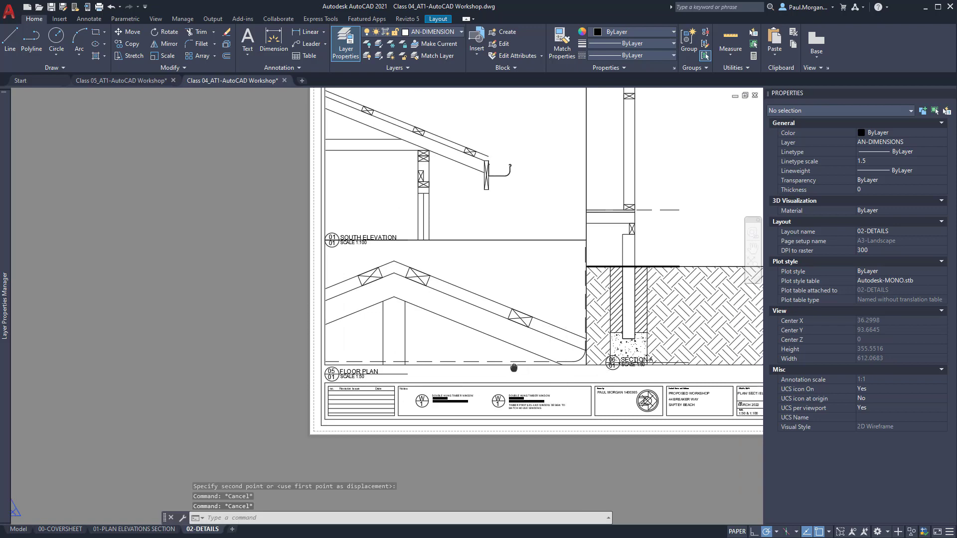
pyautogui.click(18, 529)
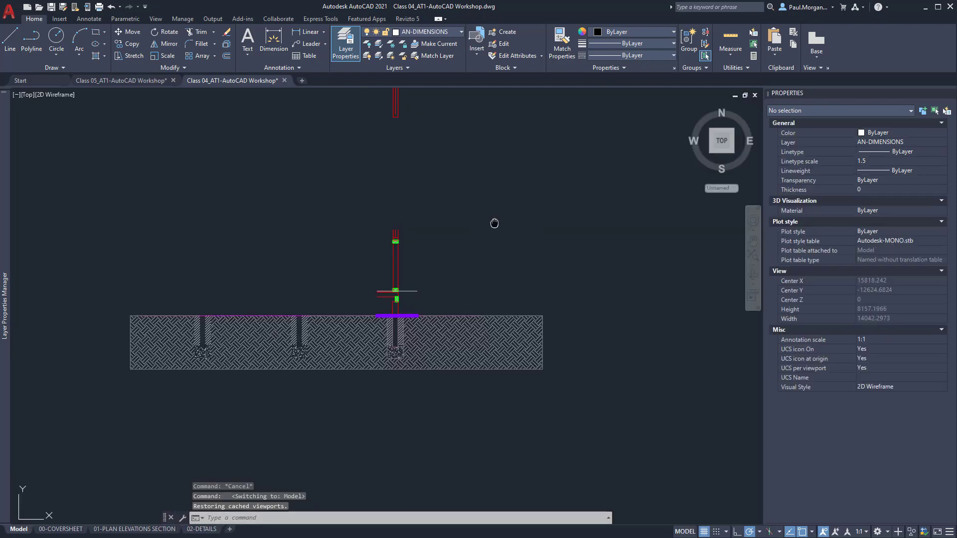
pyautogui.scroll(6, 394, 287)
pyautogui.scroll(-4, 405, 296)
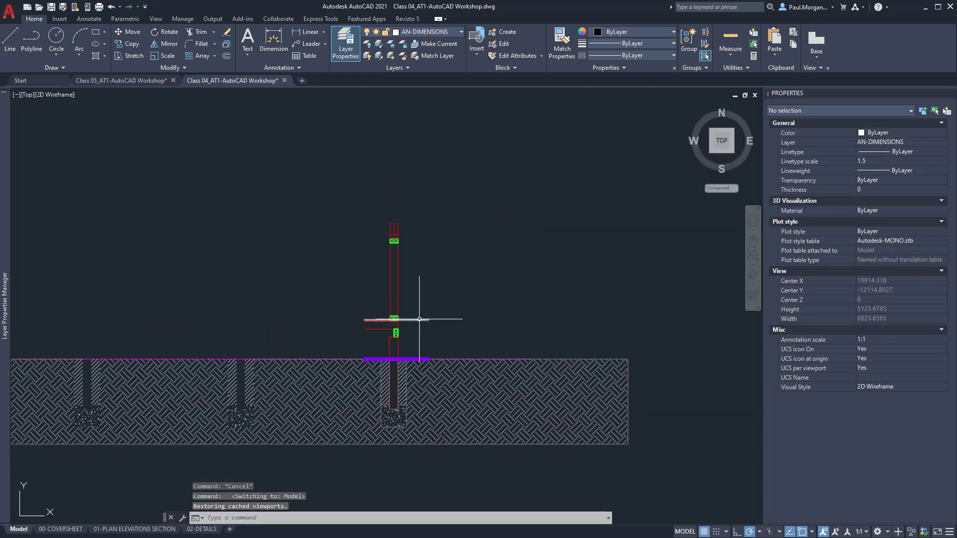
pyautogui.press('Escape')
pyautogui.press('Escape')
pyautogui.moveTo(419, 321); pyautogui.dragTo(449, 331, button='middle')
pyautogui.scroll(-3, 447, 323)
pyautogui.moveTo(456, 227); pyautogui.dragTo(461, 299, button='middle')
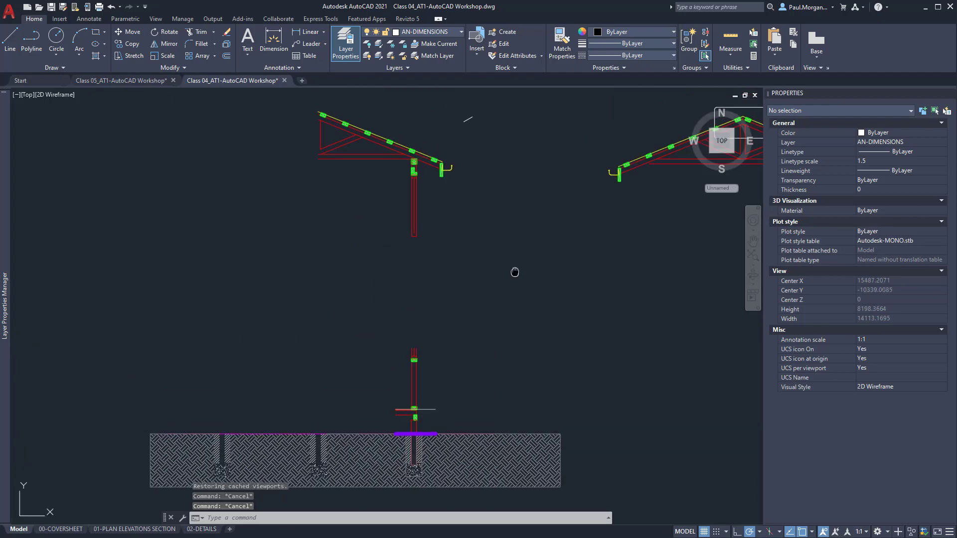
pyautogui.moveTo(515, 272); pyautogui.dragTo(482, 275, button='middle')
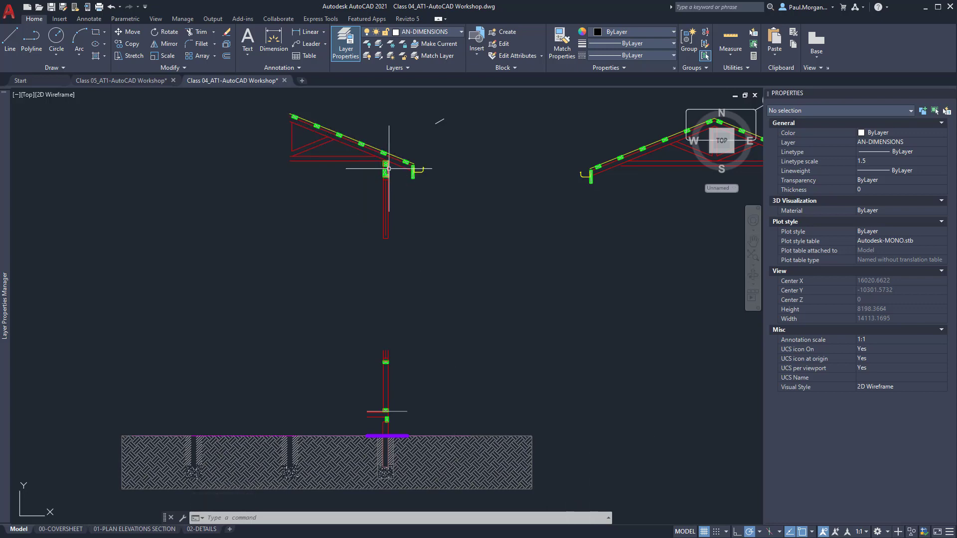
# - Examine the wall, floor and stud linework in the viewports of the 02-DETAILS sheet
pyautogui.click(201, 529)
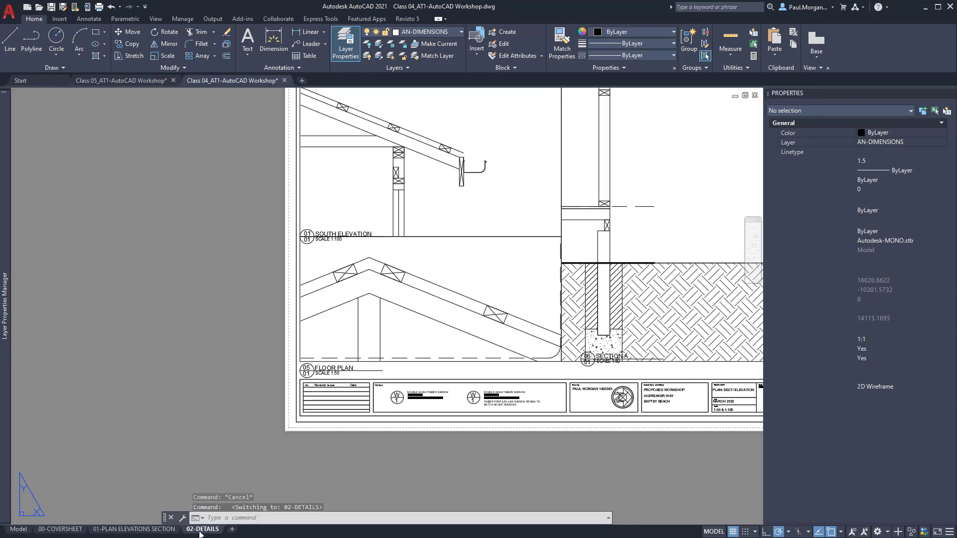
pyautogui.scroll(5, 364, 244)
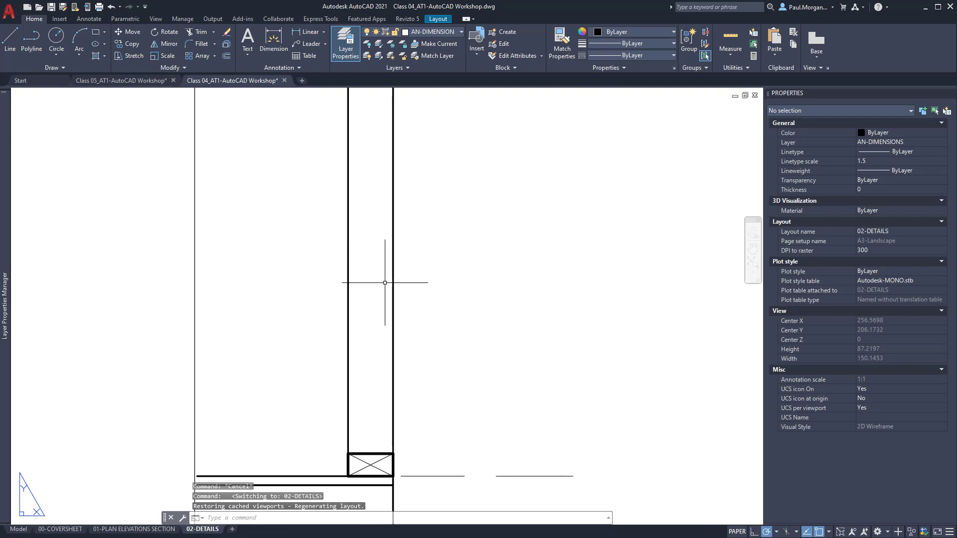
pyautogui.scroll(5, 380, 378)
pyautogui.scroll(2, 486, 326)
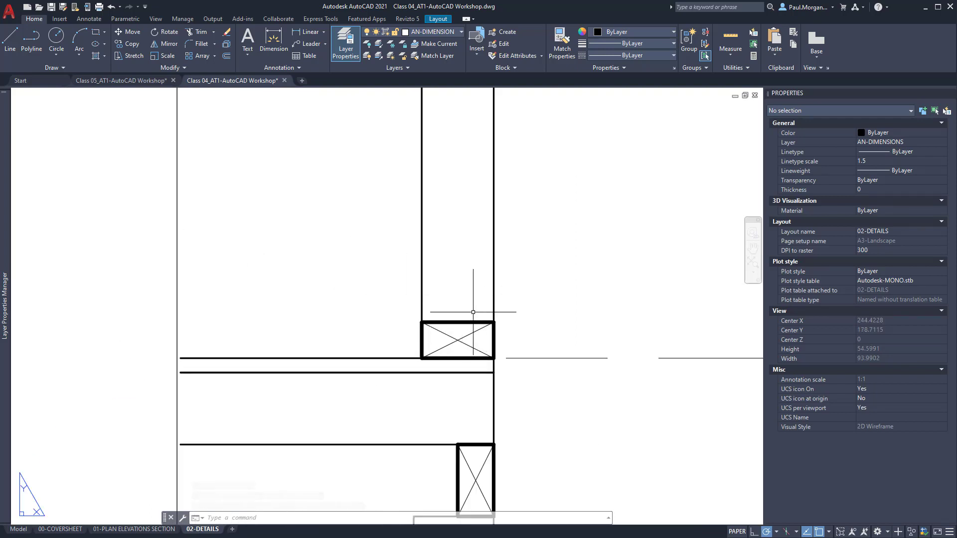
pyautogui.scroll(-6, 464, 279)
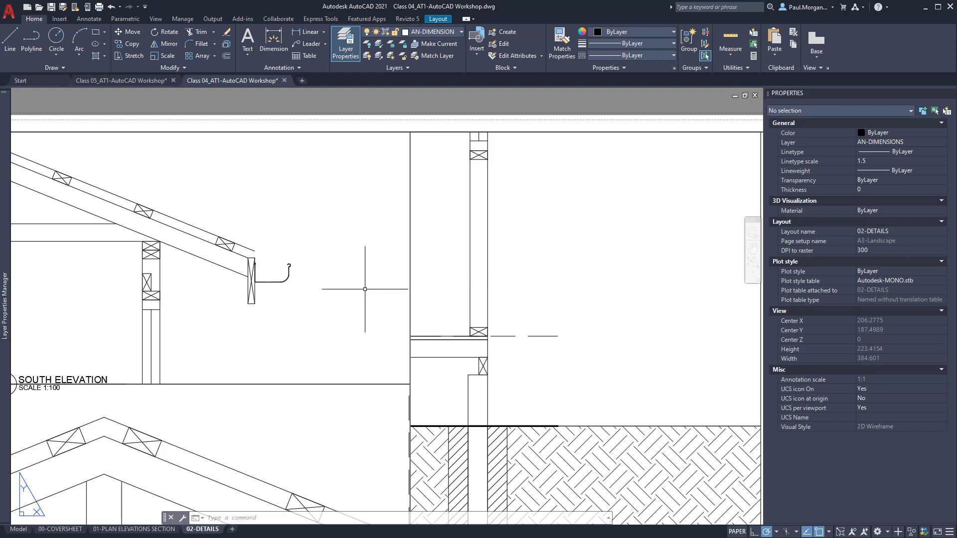
pyautogui.scroll(-1, 365, 290)
pyautogui.scroll(-1, 365, 290)
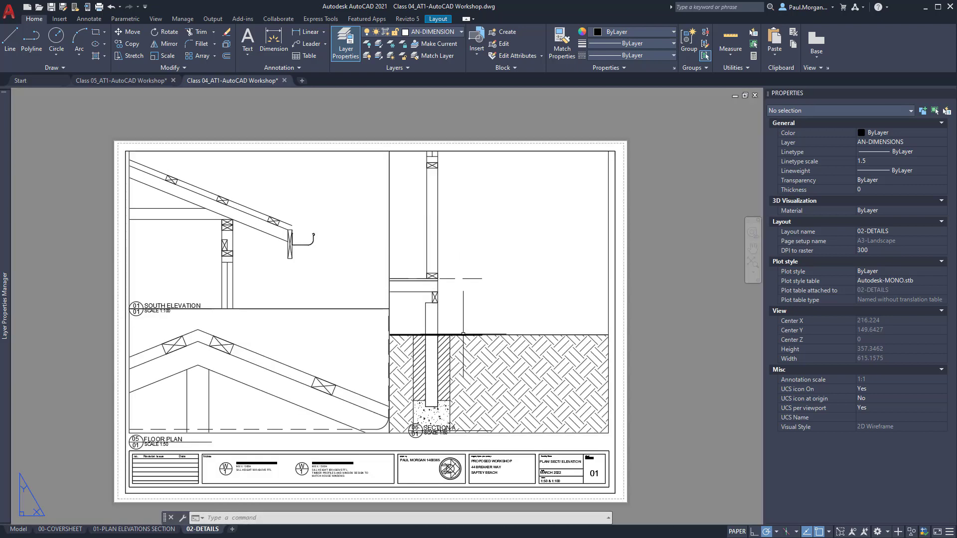
pyautogui.moveTo(464, 334); pyautogui.dragTo(480, 338, button='middle')
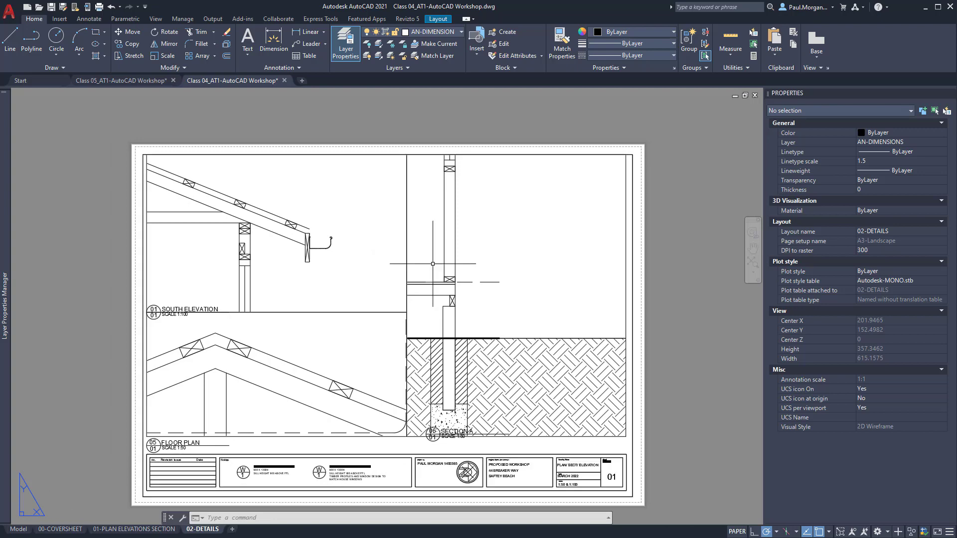
# - Examine the timber stud block at the top of the cut wall and its loose copy in model space
pyautogui.click(18, 530)
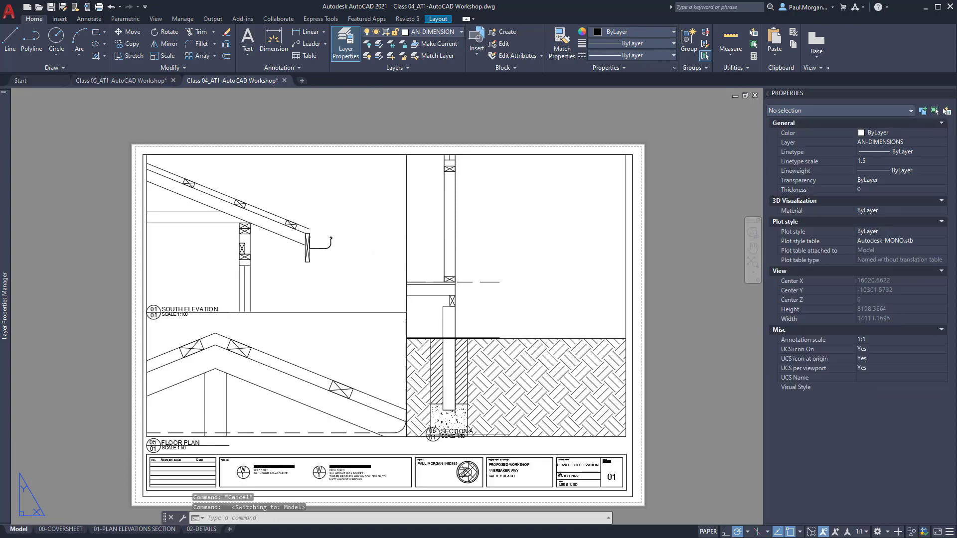
pyautogui.scroll(4, 368, 438)
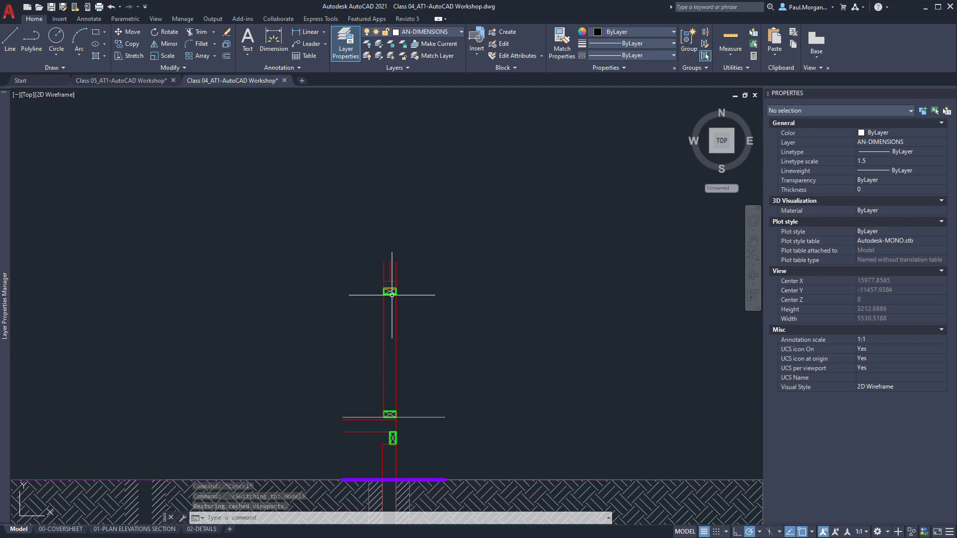
pyautogui.click(390, 293)
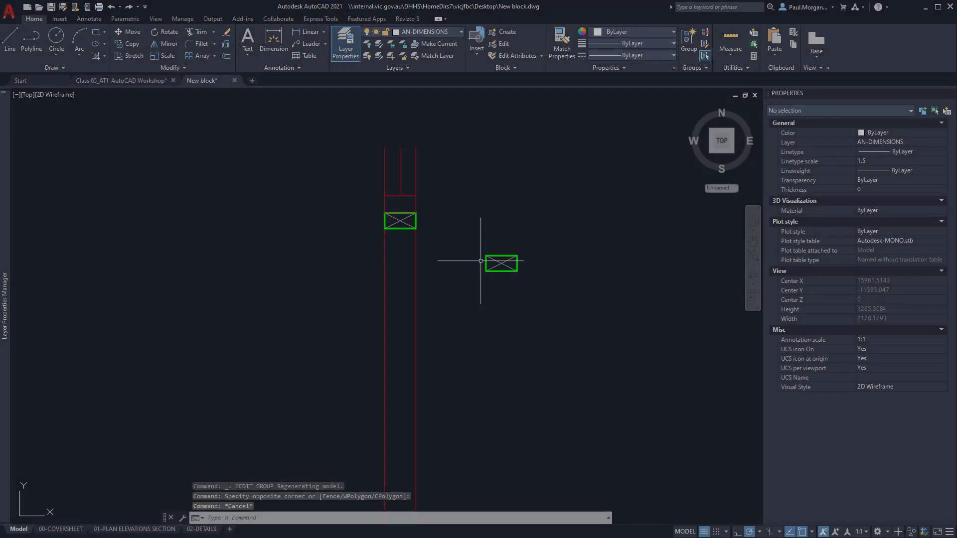
pyautogui.scroll(2, 481, 262)
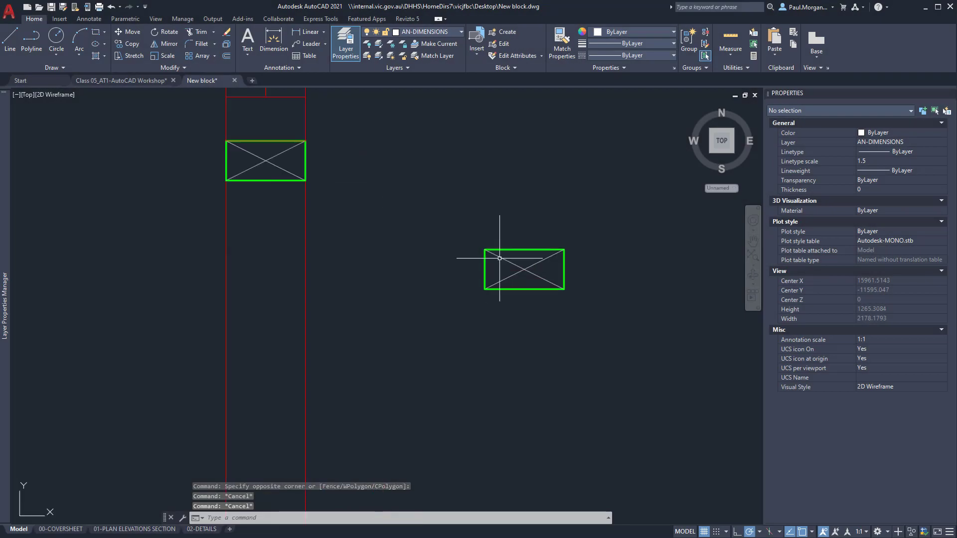
pyautogui.click(527, 248)
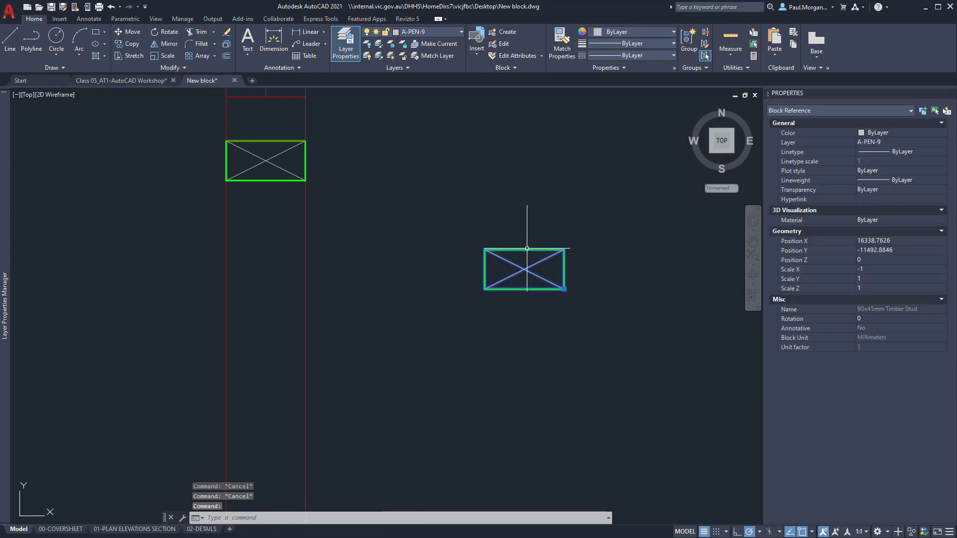
pyautogui.write('explorer')
pyautogui.press('Return')
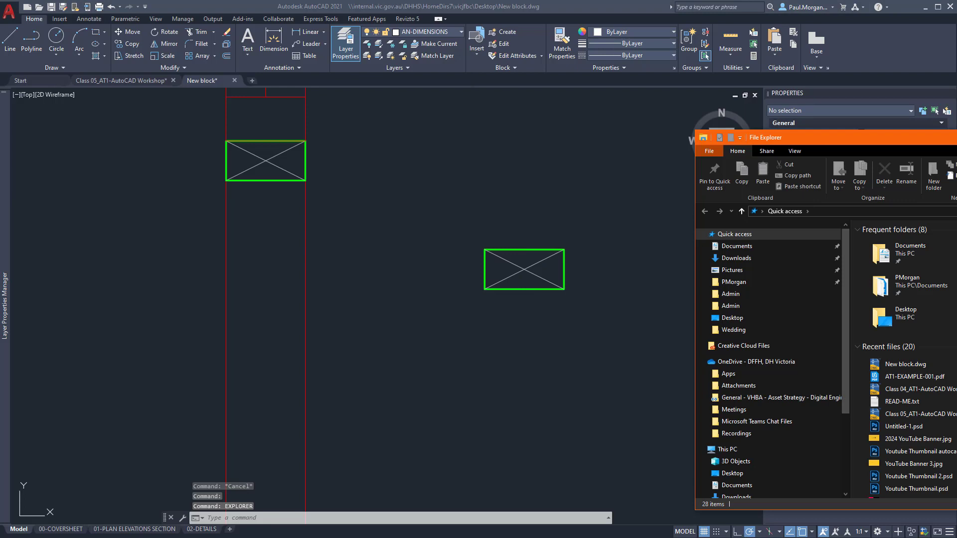
pyautogui.hotkey('alt', 'F4')
# - Explode the loose copy of the 90x45mm Timber Stud block beside the wall and check its outline polyline
pyautogui.click(506, 250)
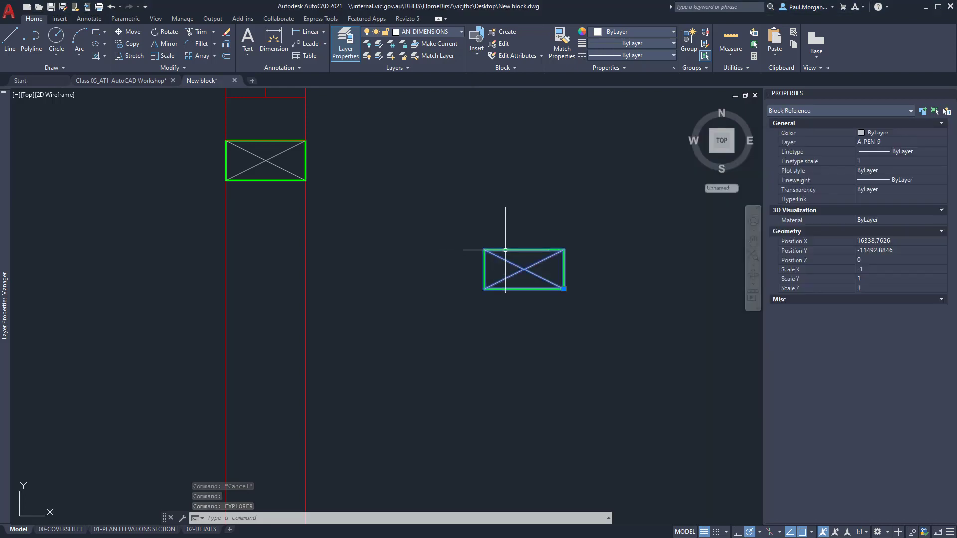
pyautogui.write('explode')
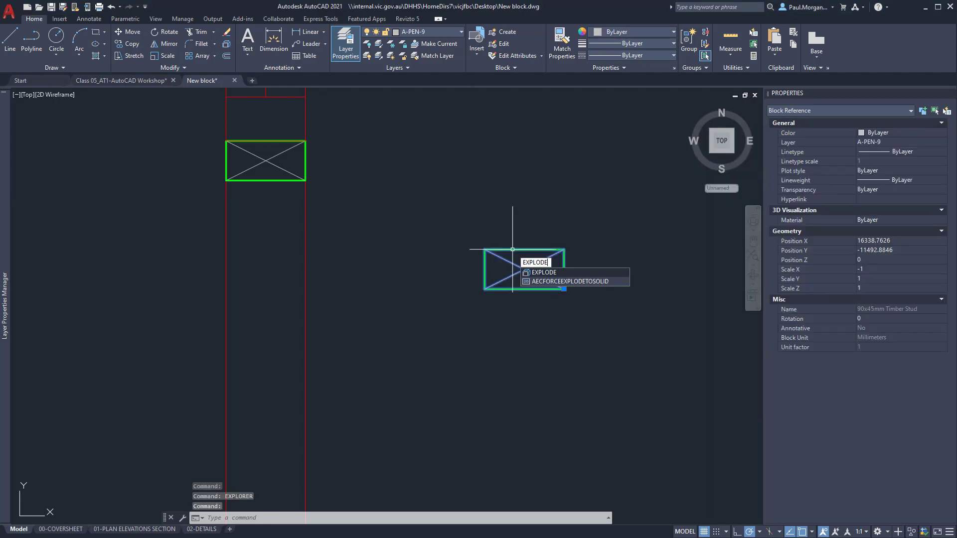
pyautogui.press('Return')
pyautogui.click(513, 250)
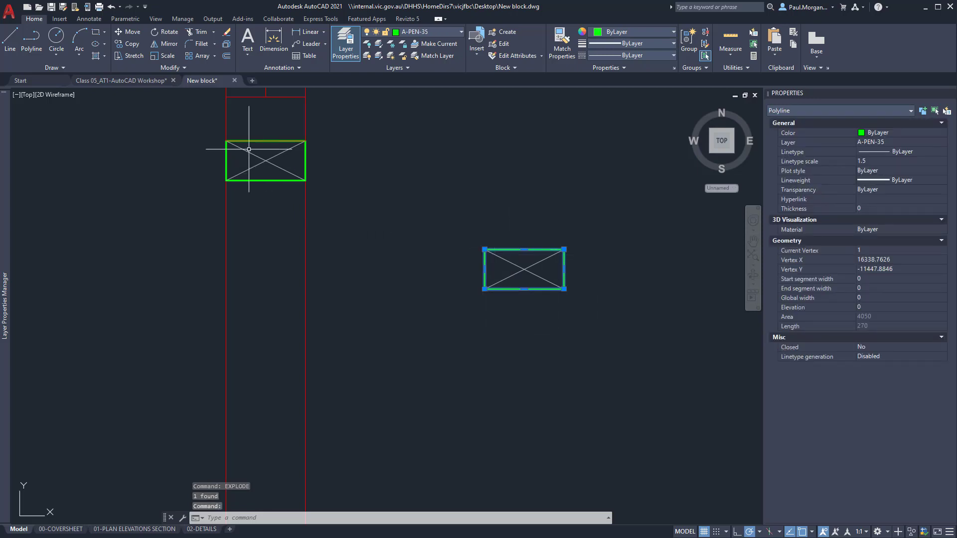
pyautogui.press('Escape')
pyautogui.scroll(-3, 260, 178)
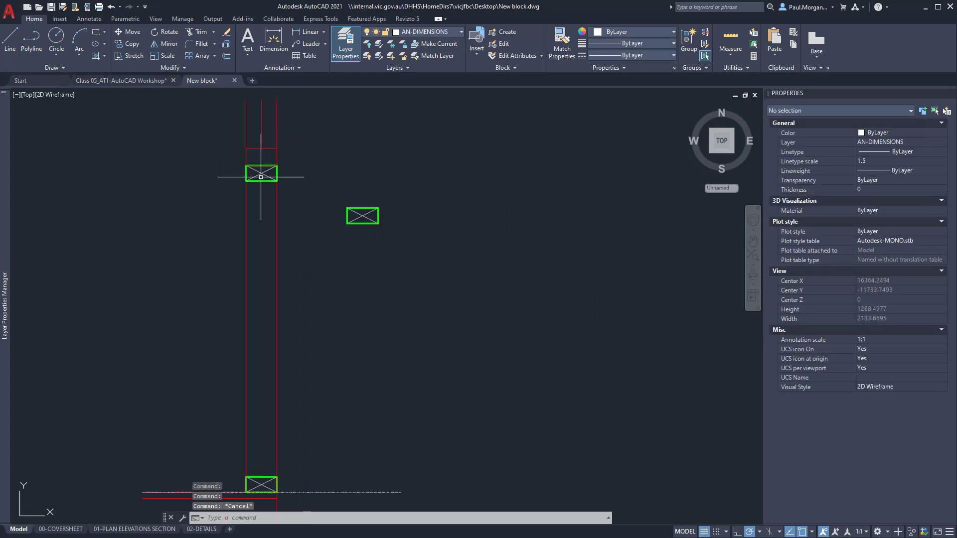
pyautogui.click(261, 173)
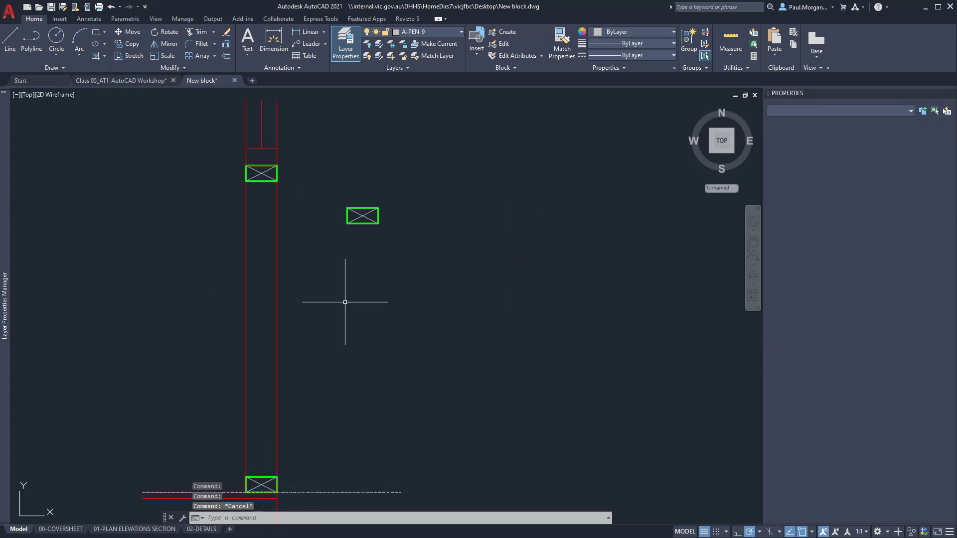
pyautogui.press('Escape')
pyautogui.scroll(3, 368, 168)
pyautogui.moveTo(367, 171); pyautogui.dragTo(531, 171, button='middle')
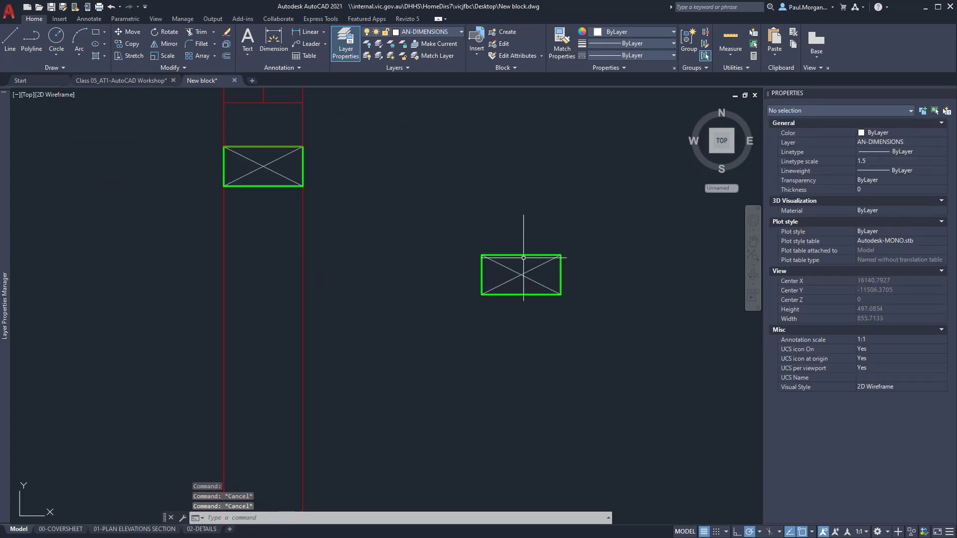
# - Change the exploded stud's outline polyline to the A-PEN-50 layer
pyautogui.click(524, 257)
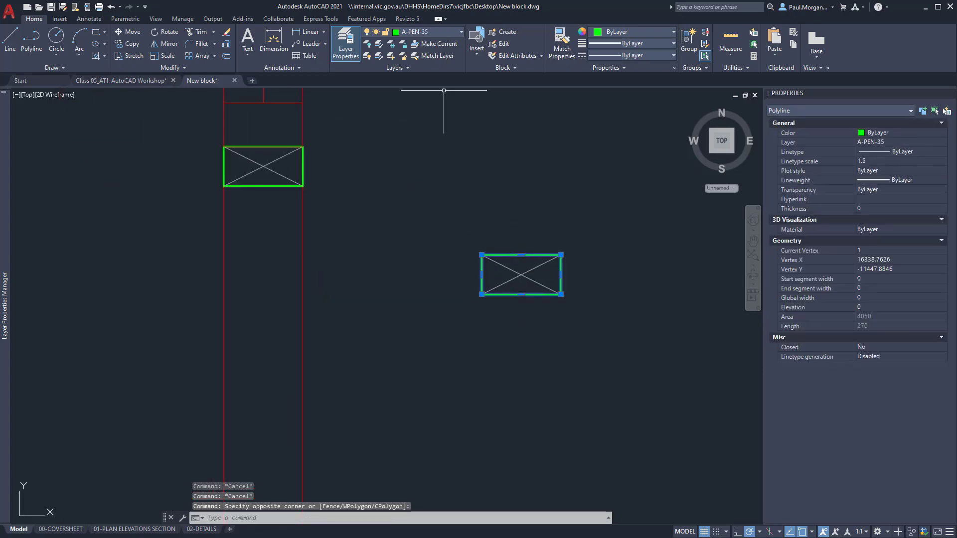
pyautogui.click(449, 32)
pyautogui.click(438, 201)
pyautogui.click(579, 236)
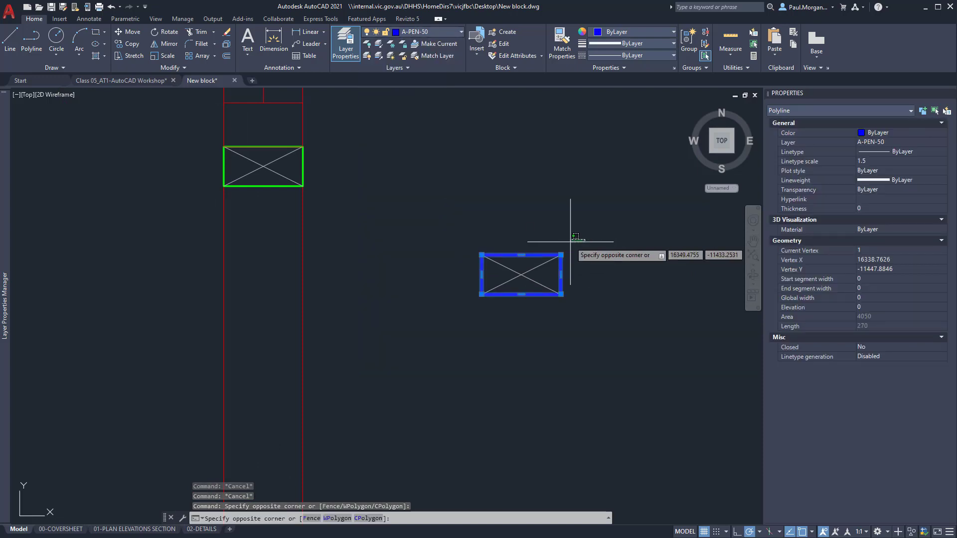
pyautogui.press('Escape')
pyautogui.press('Escape')
# - Define a block named 90x45mm Stud_PEN50 from the loose stud's outline and diagonals, with its base point at the lower-left corner
pyautogui.click(599, 235)
pyautogui.click(448, 324)
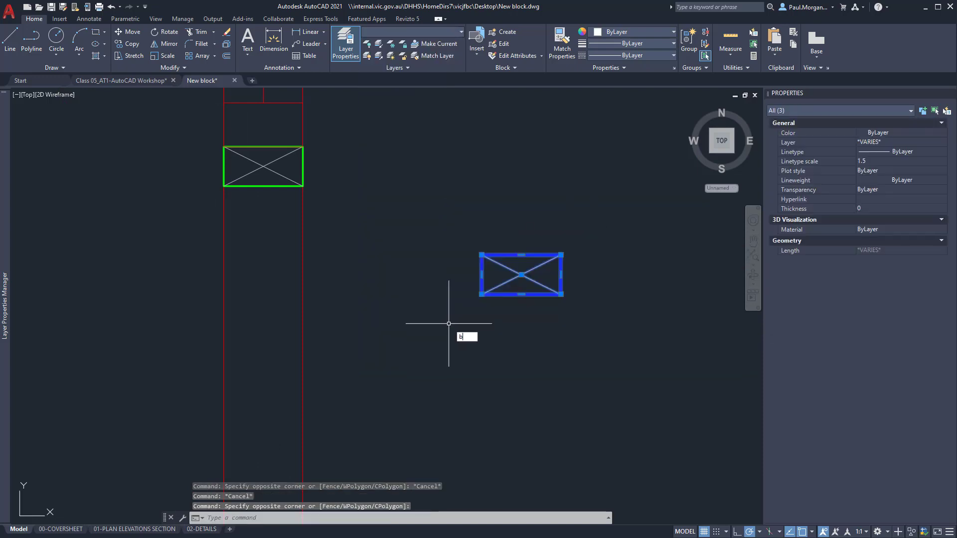
pyautogui.write('b')
pyautogui.press('Return')
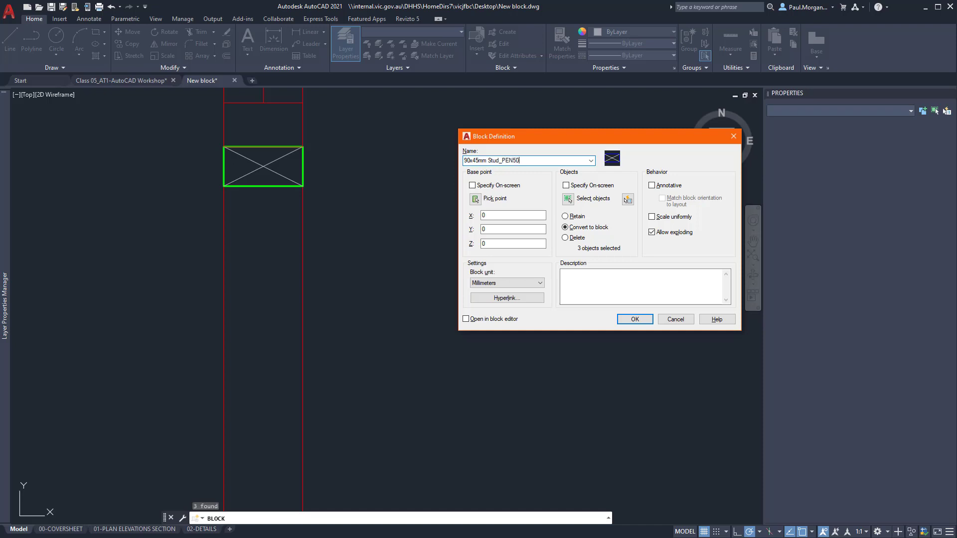
pyautogui.click(495, 199)
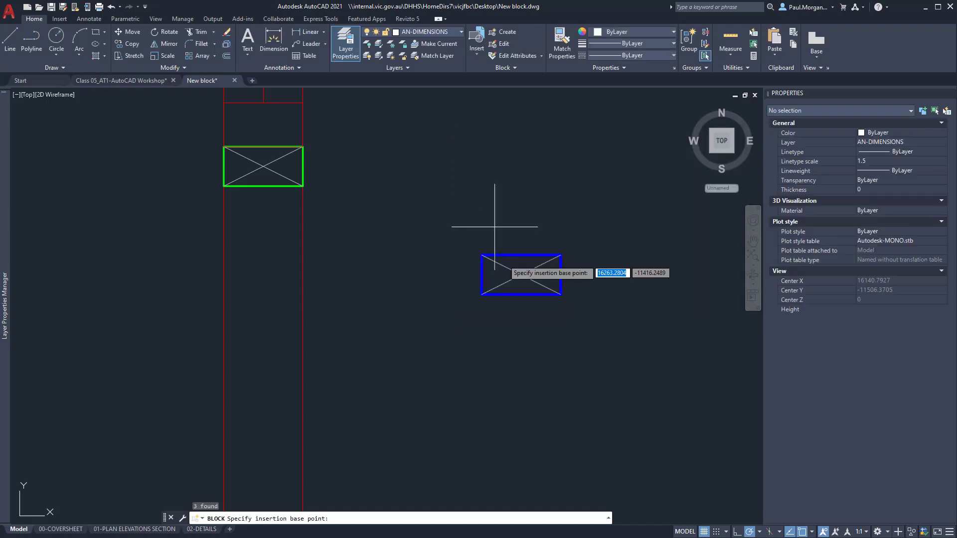
pyautogui.click(481, 294)
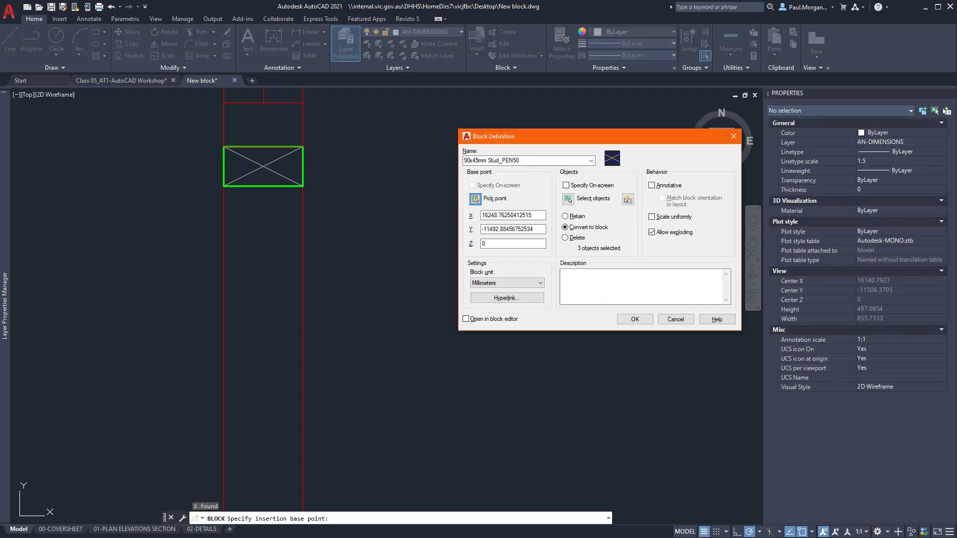
pyautogui.click(636, 319)
pyautogui.moveTo(534, 305); pyautogui.dragTo(510, 339, button='middle')
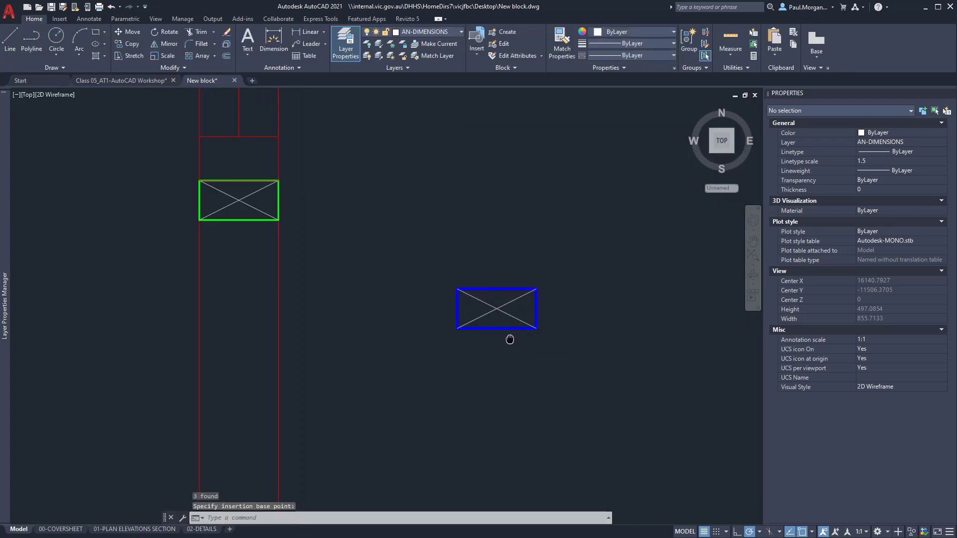
pyautogui.click(497, 310)
pyautogui.click(475, 307)
pyautogui.press('Escape')
pyautogui.moveTo(511, 368); pyautogui.dragTo(554, 324, button='middle')
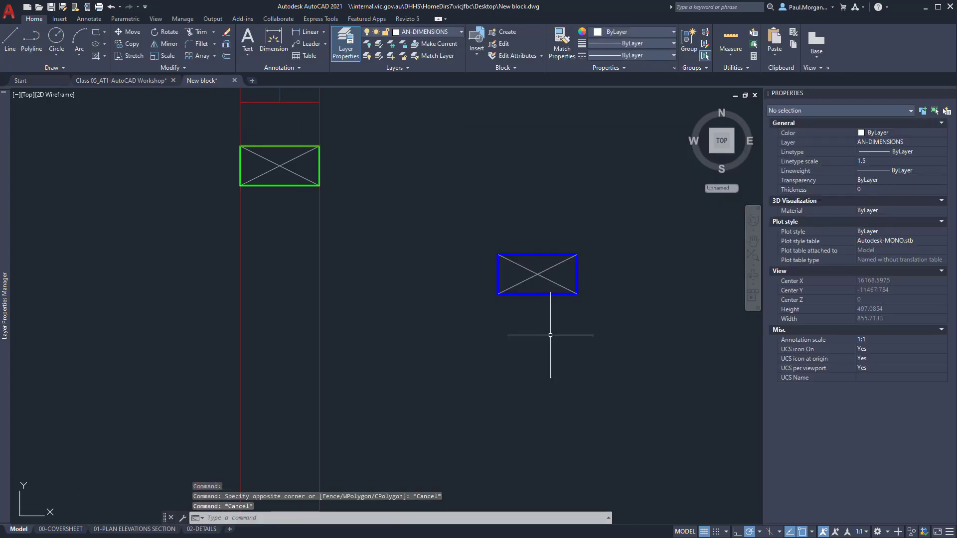
# - Try to match the properties of the new 90x45mm Stud_PEN50 block onto the stud at the top of the cut wall
pyautogui.scroll(-4, 553, 320)
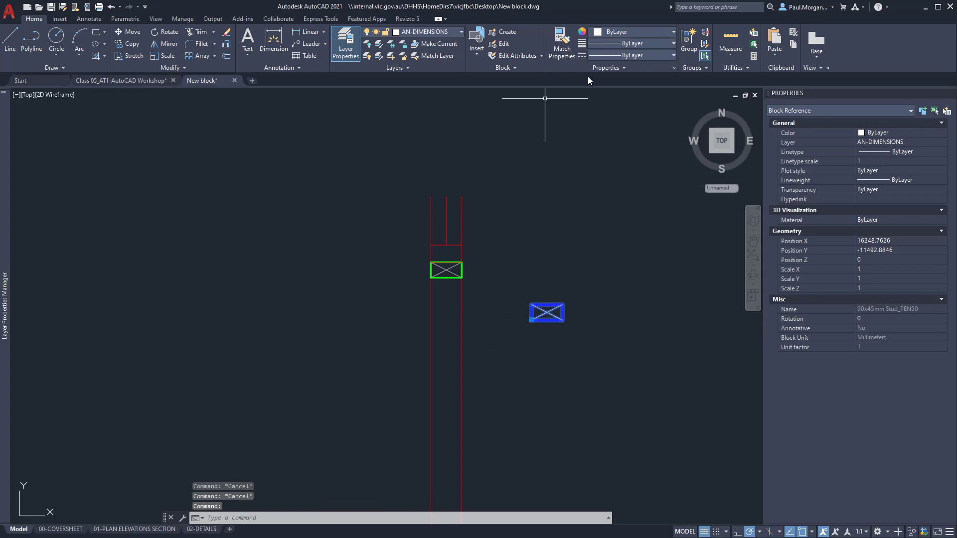
pyautogui.click(562, 43)
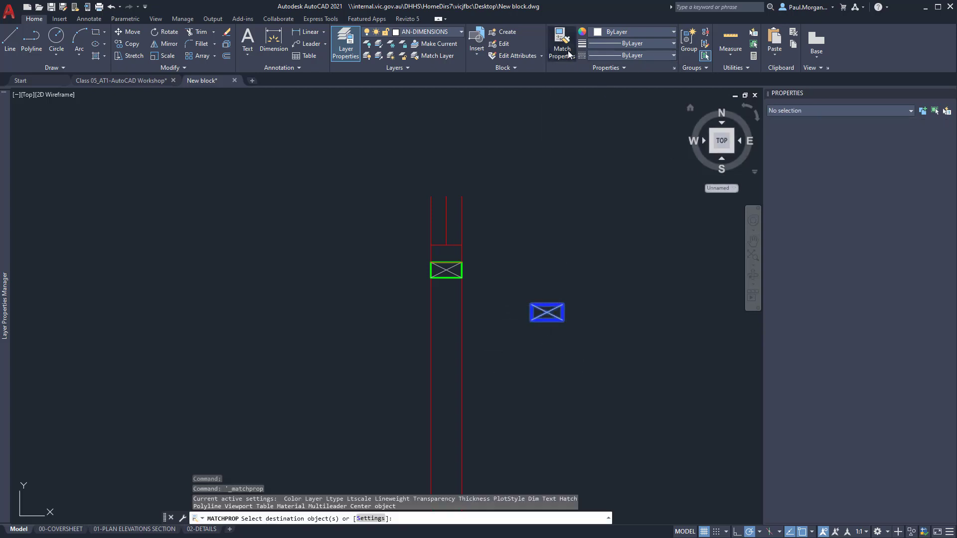
pyautogui.click(450, 272)
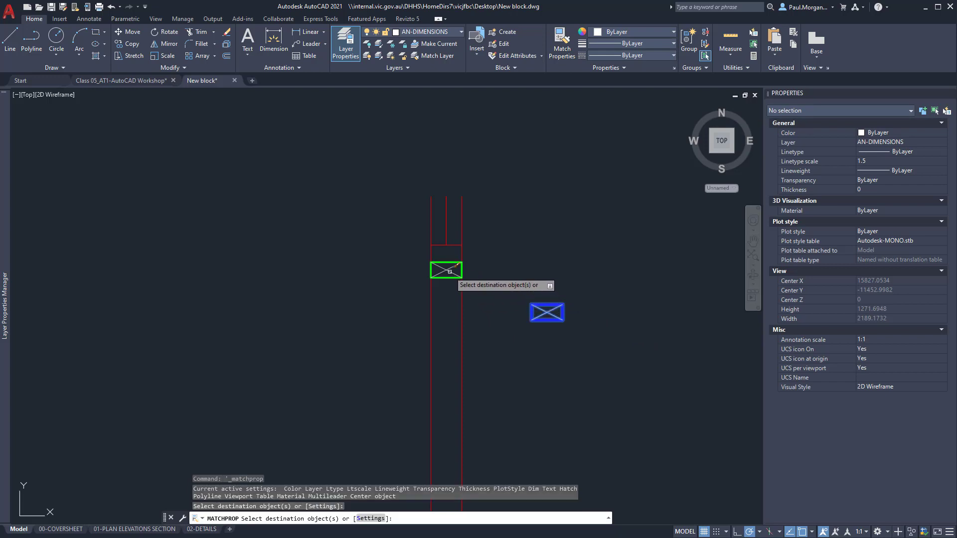
pyautogui.click(452, 267)
pyautogui.click(445, 275)
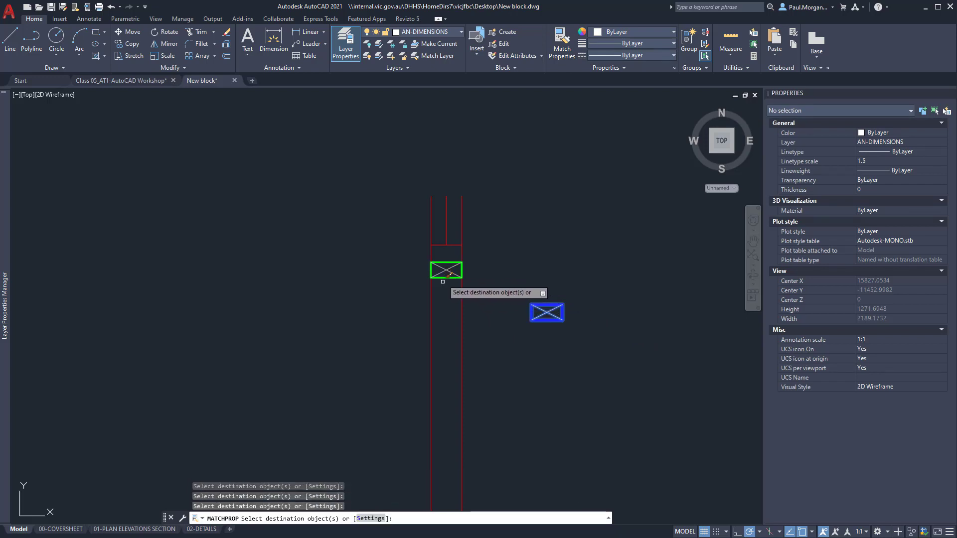
pyautogui.moveTo(447, 286)
pyautogui.mouseDown()
pyautogui.moveTo(437, 267)
pyautogui.moveTo(448, 272)
pyautogui.mouseUp()
pyautogui.click(448, 272)
pyautogui.press('Escape')
pyautogui.press('Escape')
# - Check the block properties of the stud at the top of the wall and view the studs further down
pyautogui.click(445, 265)
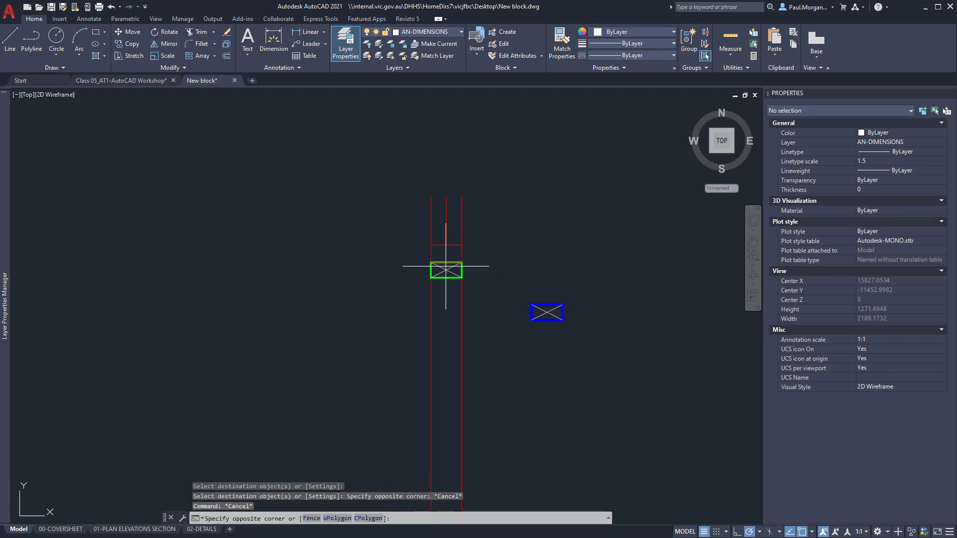
pyautogui.click(442, 269)
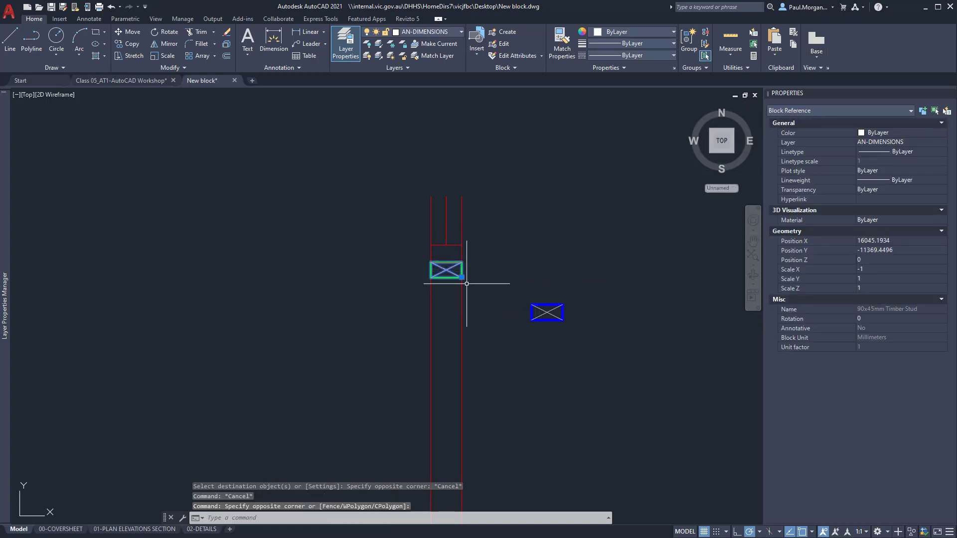
pyautogui.scroll(-2, 543, 317)
pyautogui.moveTo(543, 317); pyautogui.dragTo(501, 250, button='middle')
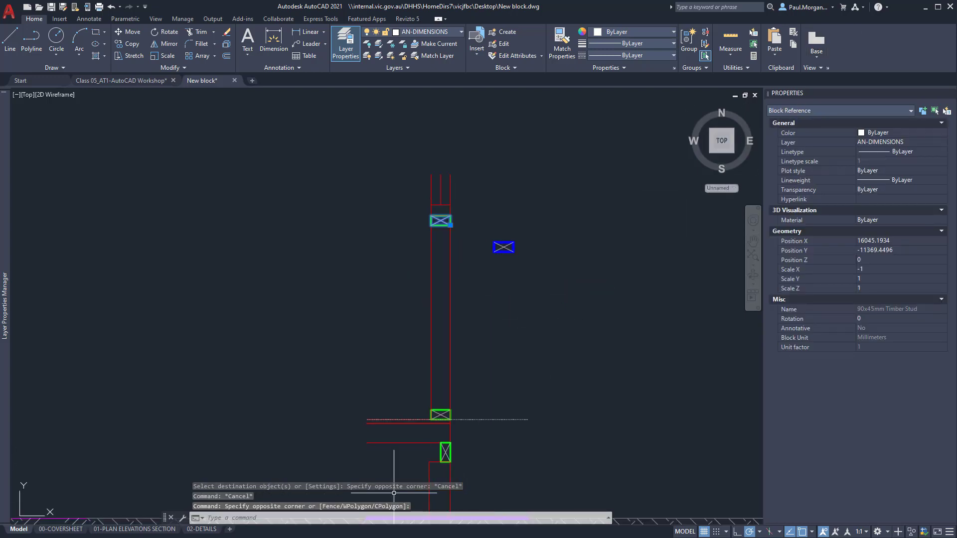
pyautogui.press('Escape')
pyautogui.press('Escape')
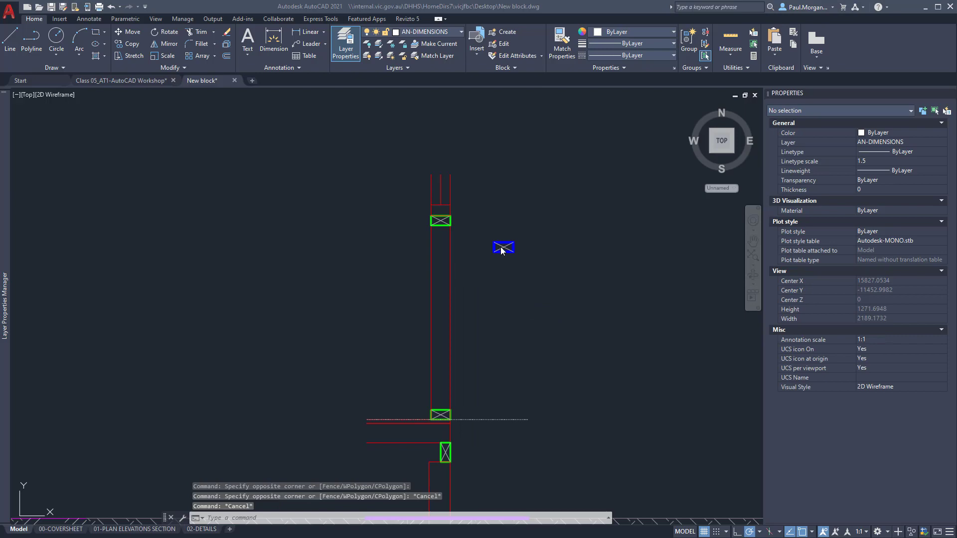
# - Erase the three timber studs in the cut wall together with the new 90x45mm Stud_PEN50 block
pyautogui.scroll(5, 501, 246)
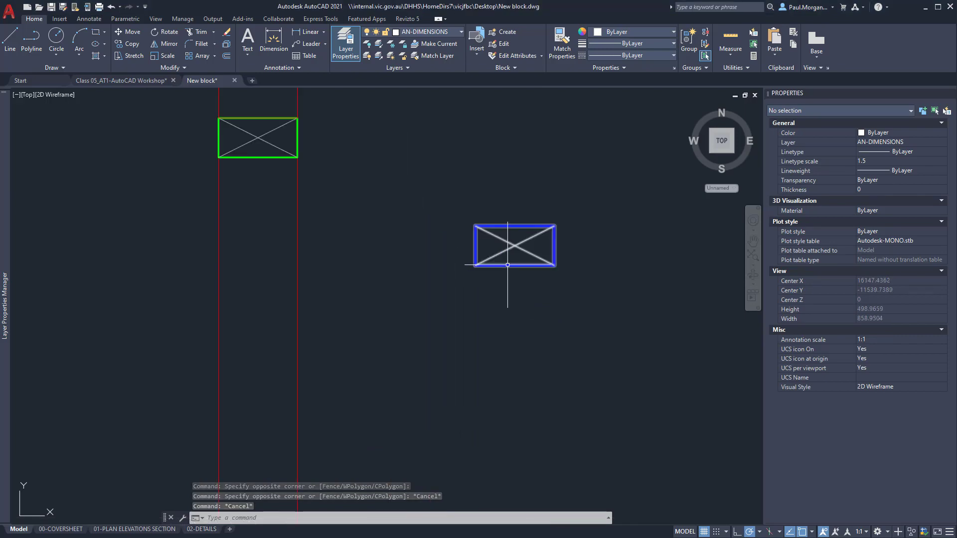
pyautogui.click(508, 266)
pyautogui.scroll(-2, 508, 267)
pyautogui.moveTo(480, 280); pyautogui.dragTo(535, 300, button='middle')
pyautogui.scroll(-10, 394, 193)
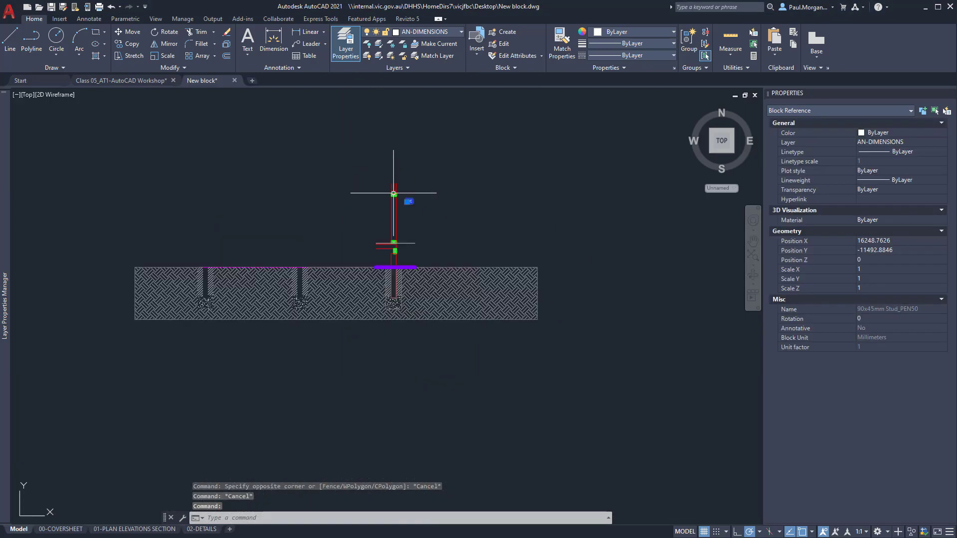
pyautogui.scroll(8, 393, 221)
pyautogui.scroll(-4, 409, 184)
pyautogui.moveTo(414, 176); pyautogui.dragTo(416, 215, button='middle')
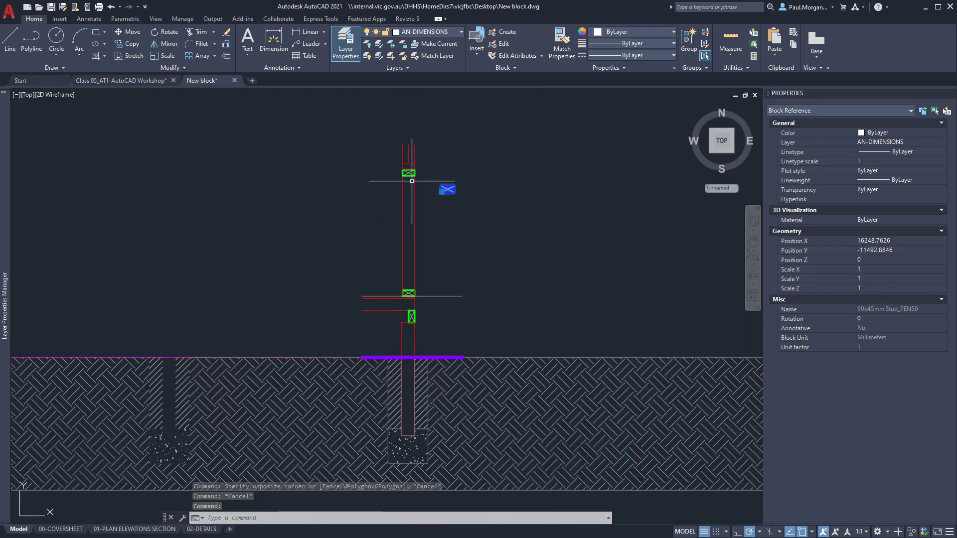
pyautogui.scroll(4, 411, 181)
pyautogui.click(416, 163)
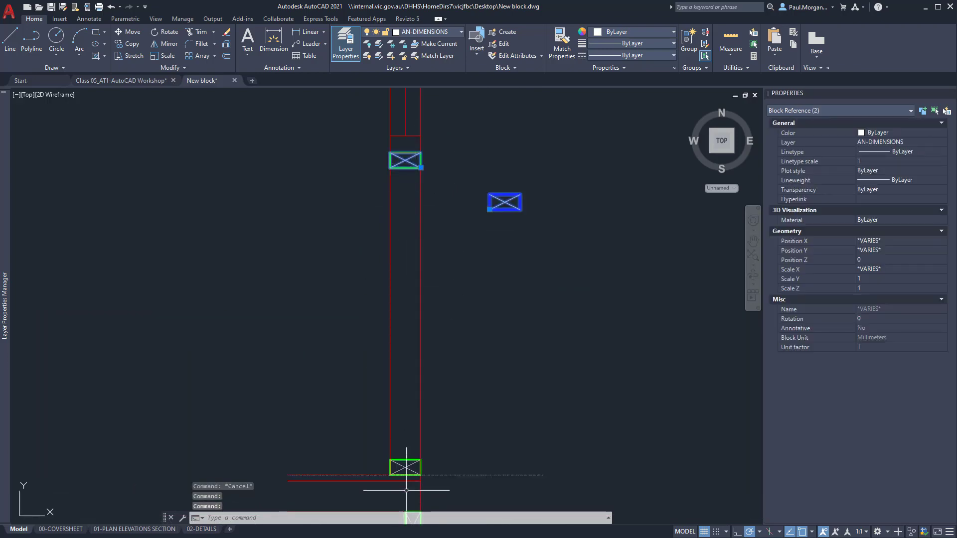
pyautogui.click(409, 465)
pyautogui.moveTo(410, 379); pyautogui.dragTo(423, 237, button='middle')
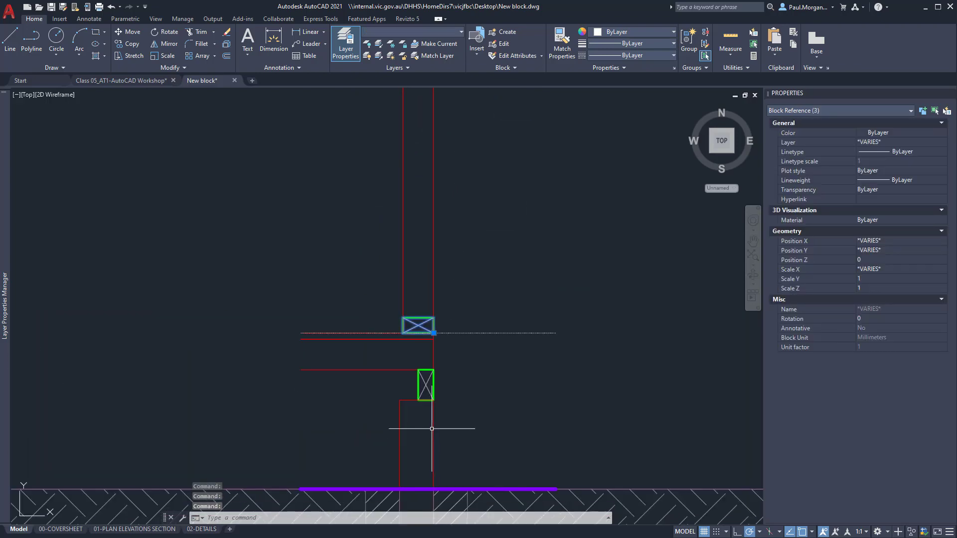
pyautogui.click(423, 388)
pyautogui.click(416, 388)
pyautogui.press('Return')
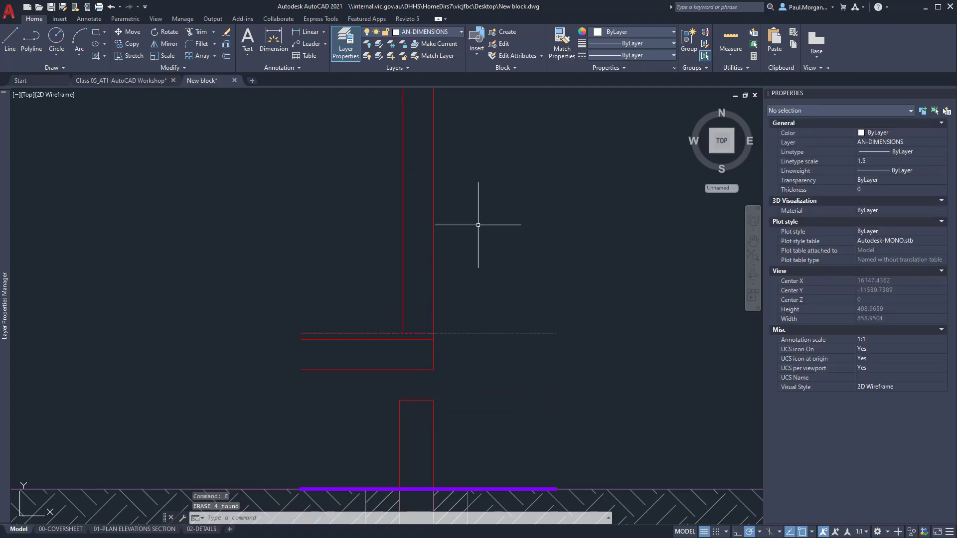
pyautogui.scroll(-5, 530, 288)
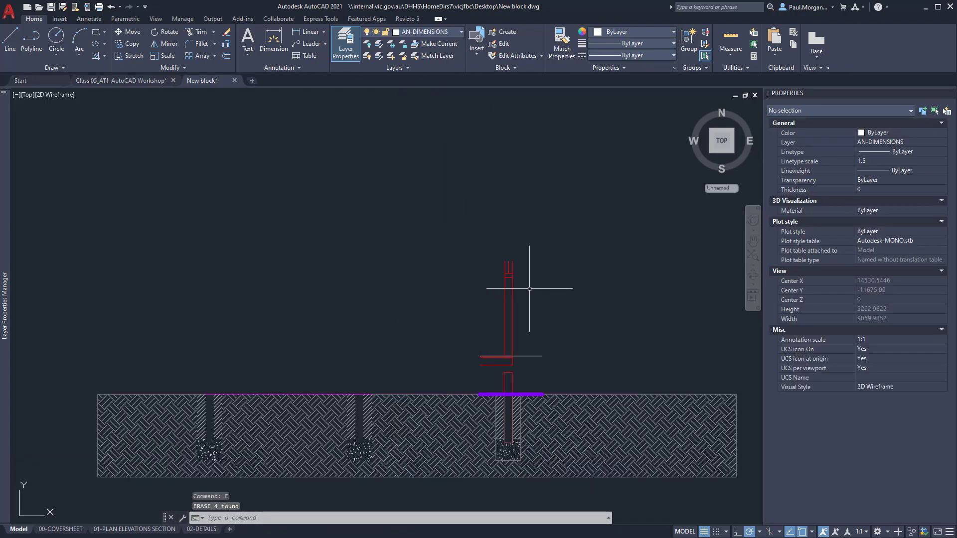
# - Undo the erasure of the stud blocks
pyautogui.hotkey('ctrl', 'z')
pyautogui.hotkey('ctrl', 'z')
pyautogui.hotkey('ctrl', 'z')
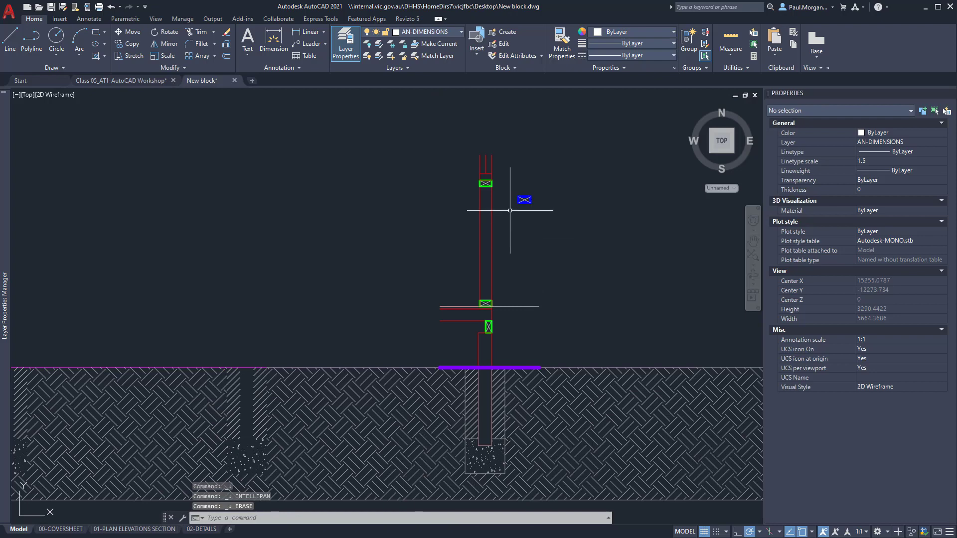
# - Erase only the three old 90x45mm Timber Stud blocks in the cut wall, keeping the loose 90x45mm Stud_PEN50 block
pyautogui.scroll(4, 510, 211)
pyautogui.click(450, 140)
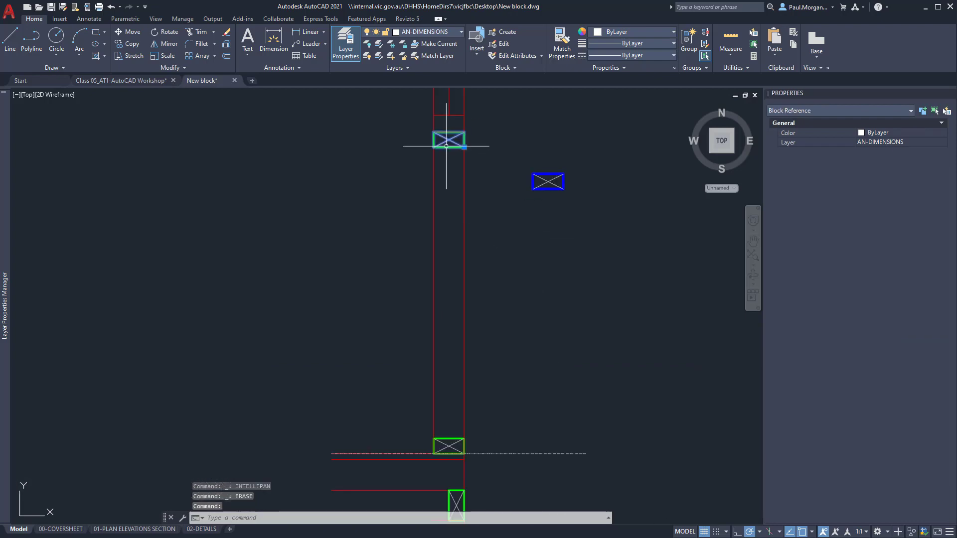
pyautogui.click(447, 458)
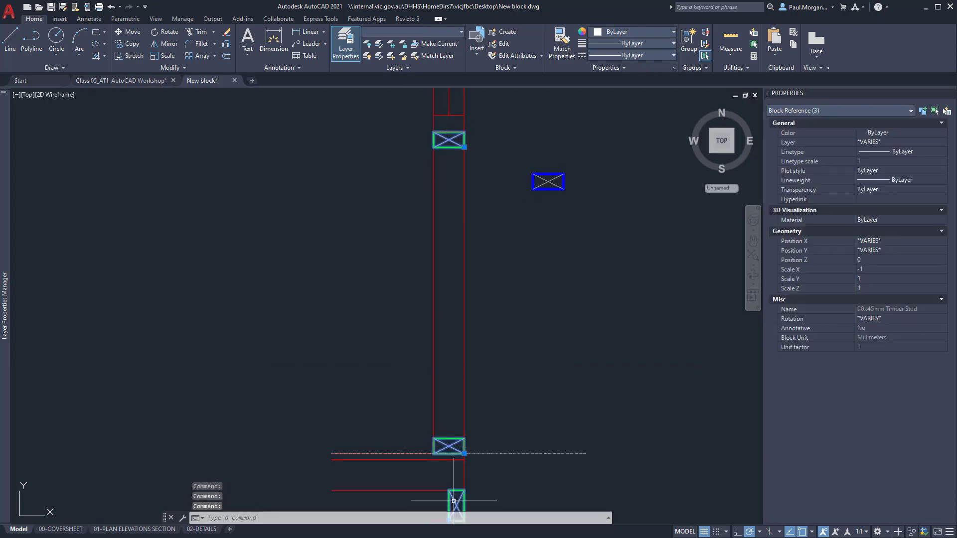
pyautogui.write('e')
pyautogui.press('Return')
# - Move the 90x45mm Stud_PEN50 block by its lower-left corner to the wall's inner face at floor level
pyautogui.click(544, 195)
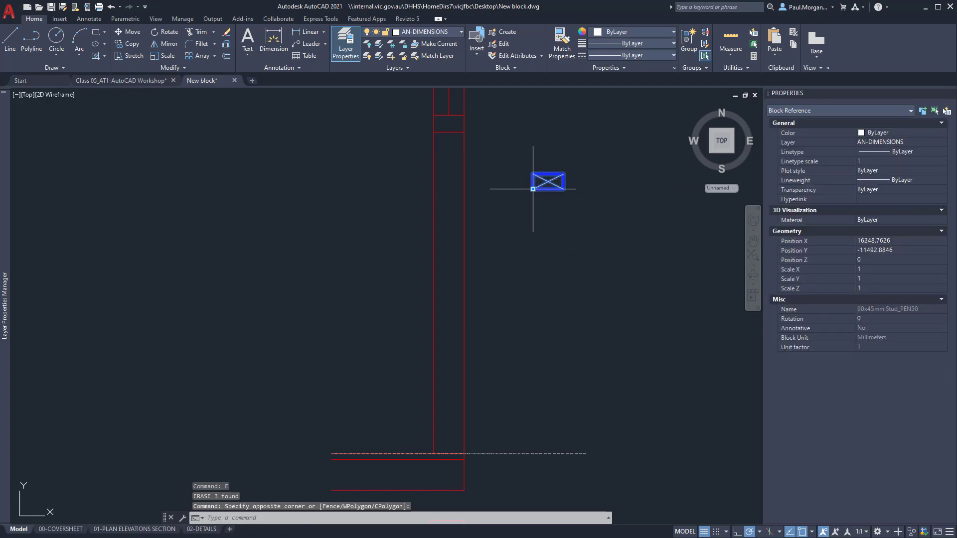
pyautogui.click(533, 189)
pyautogui.click(433, 454)
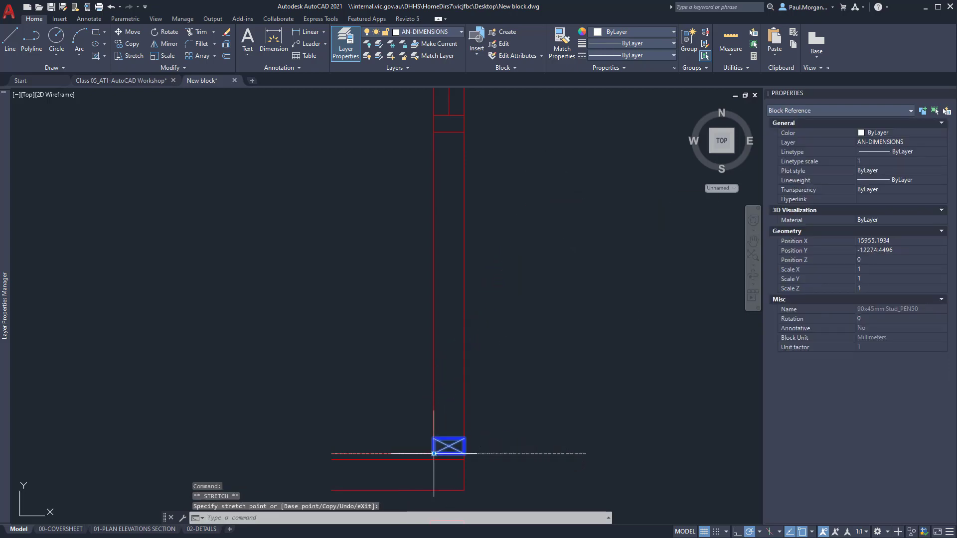
# - Copy the stud block by its upper-left corner to the floor's lower outer corner and to the stud position at the top of the wall
pyautogui.moveTo(434, 454); pyautogui.dragTo(448, 361, button='middle')
pyautogui.write('cop')
pyautogui.press('Return')
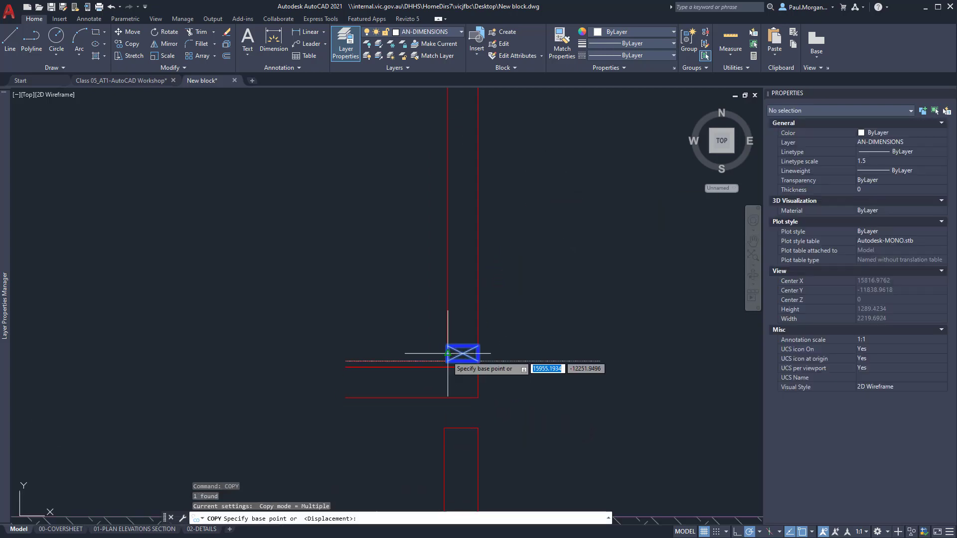
pyautogui.click(449, 352)
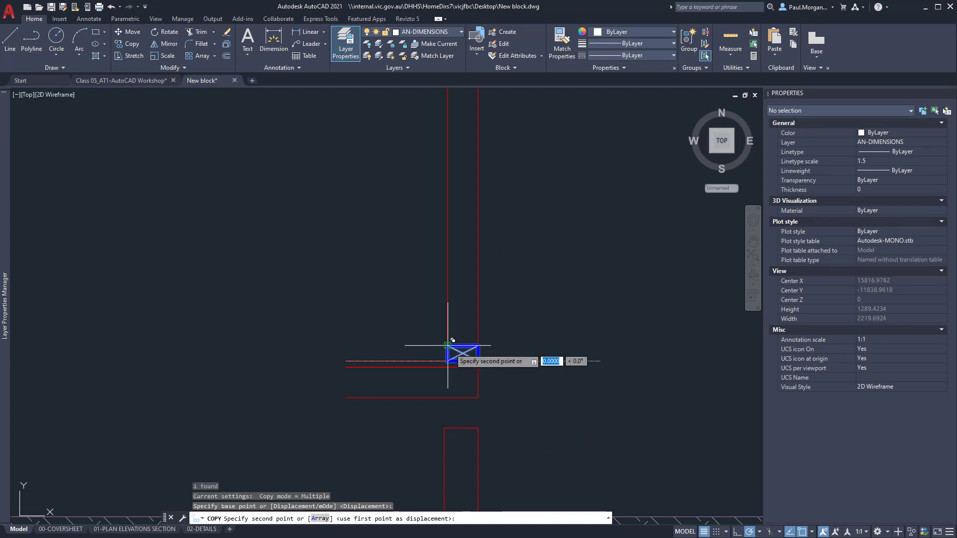
pyautogui.click(480, 398)
pyautogui.moveTo(491, 218)
pyautogui.mouseDown(button='middle')
pyautogui.moveTo(521, 372)
pyautogui.moveTo(498, 207)
pyautogui.mouseUp(button='middle')
pyautogui.click(479, 202)
pyautogui.press('Escape')
# - Rotate the lower stud copy 90° clockwise about its upper-left corner so it stands upright beneath the floor, flush with the outer face
pyautogui.click(490, 368)
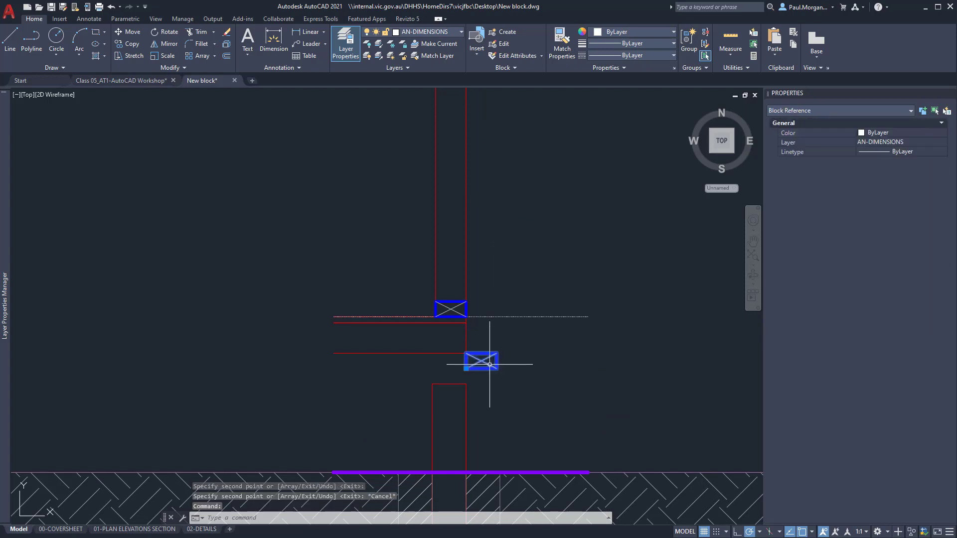
pyautogui.write('ro')
pyautogui.press('Return')
pyautogui.scroll(5, 489, 364)
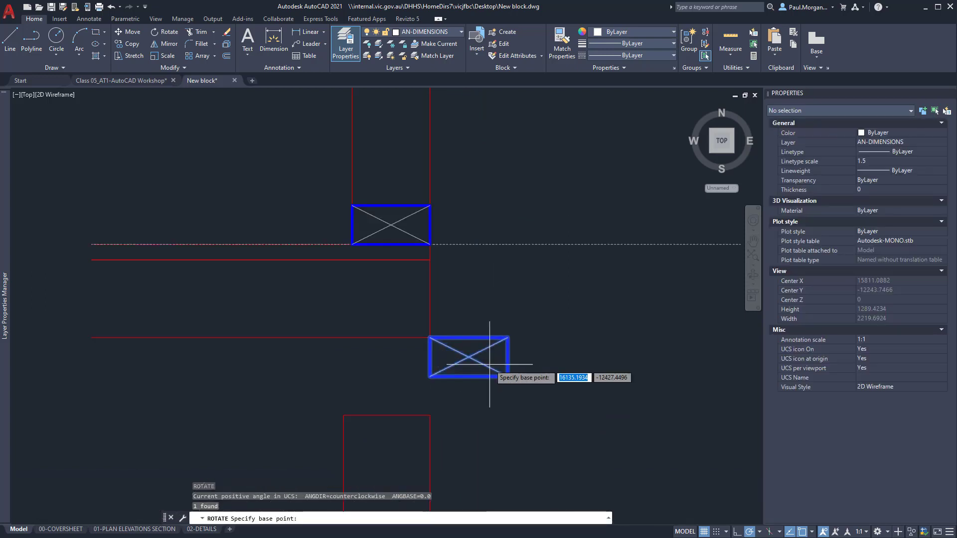
pyautogui.click(395, 352)
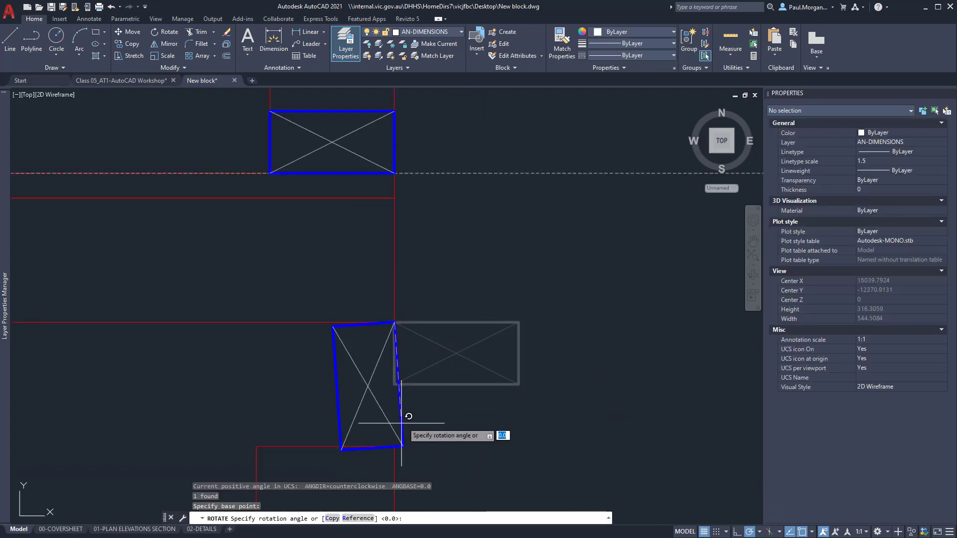
pyautogui.click(395, 441)
pyautogui.press('Escape')
pyautogui.press('Escape')
pyautogui.scroll(-5, 392, 439)
pyautogui.moveTo(432, 428); pyautogui.dragTo(479, 322, button='middle')
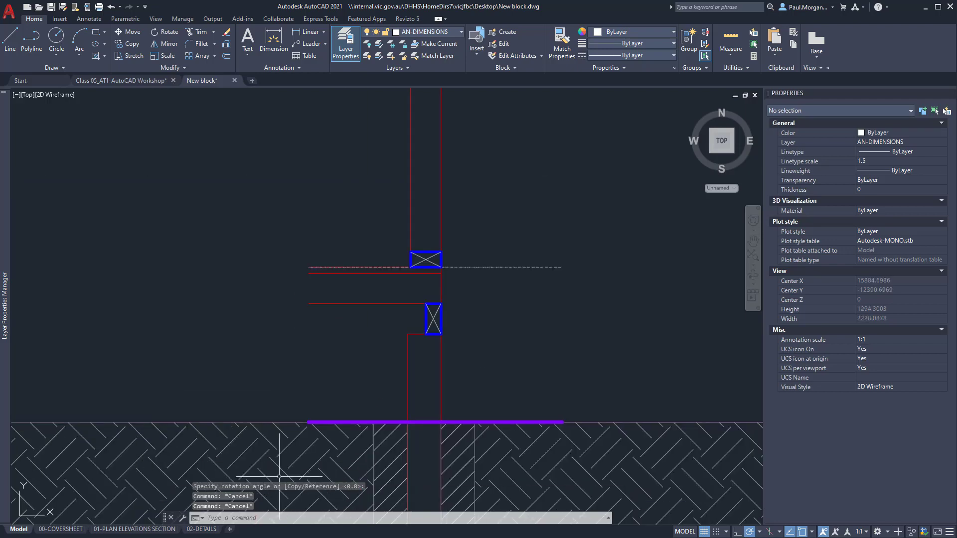
# - Examine the outlines of the replaced studs in the section viewport of the 02-DETAILS sheet
pyautogui.click(202, 530)
pyautogui.scroll(6, 450, 310)
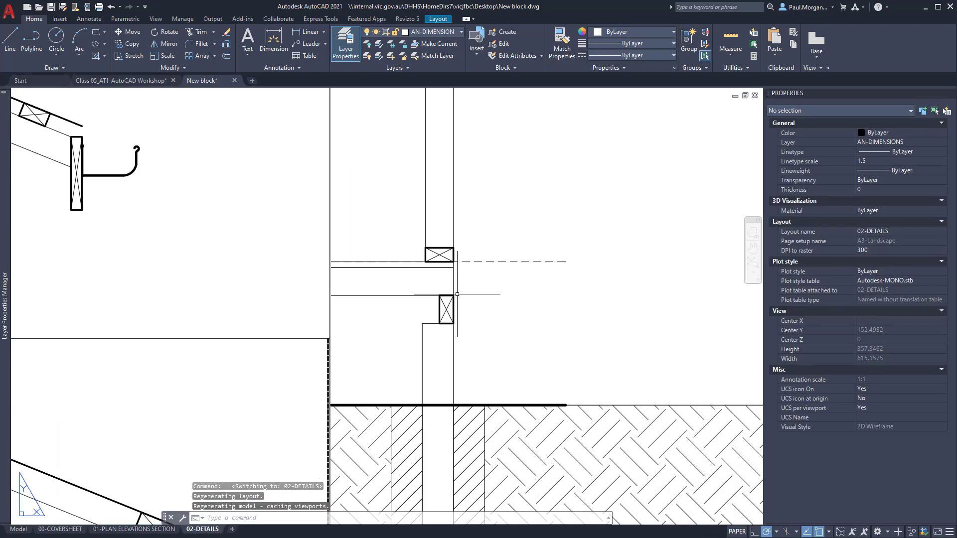
pyautogui.scroll(-2, 451, 217)
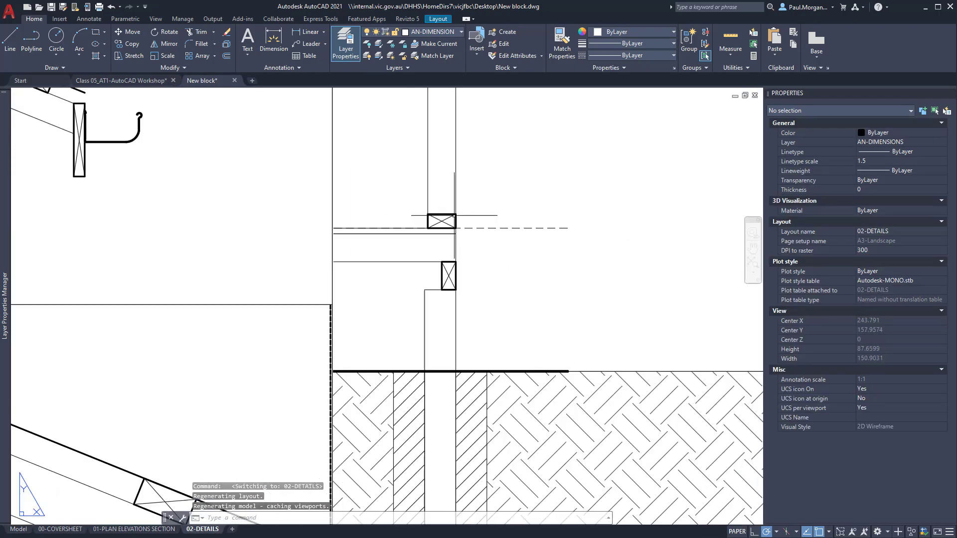
pyautogui.scroll(-2, 454, 292)
pyautogui.doubleClick(500, 247)
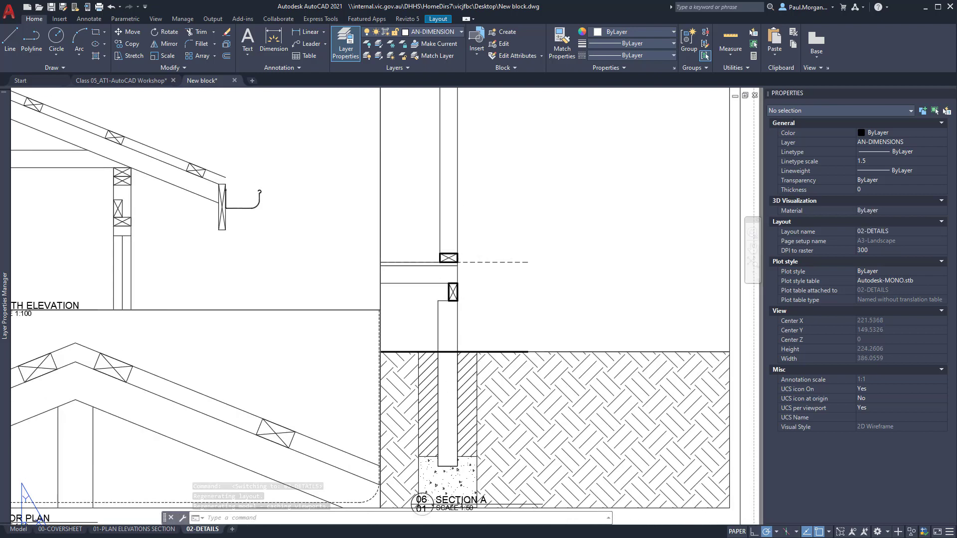
# - Leave the section viewport for paper space on the 02-DETAILS sheet and review the details at sheet scale
pyautogui.press('Escape')
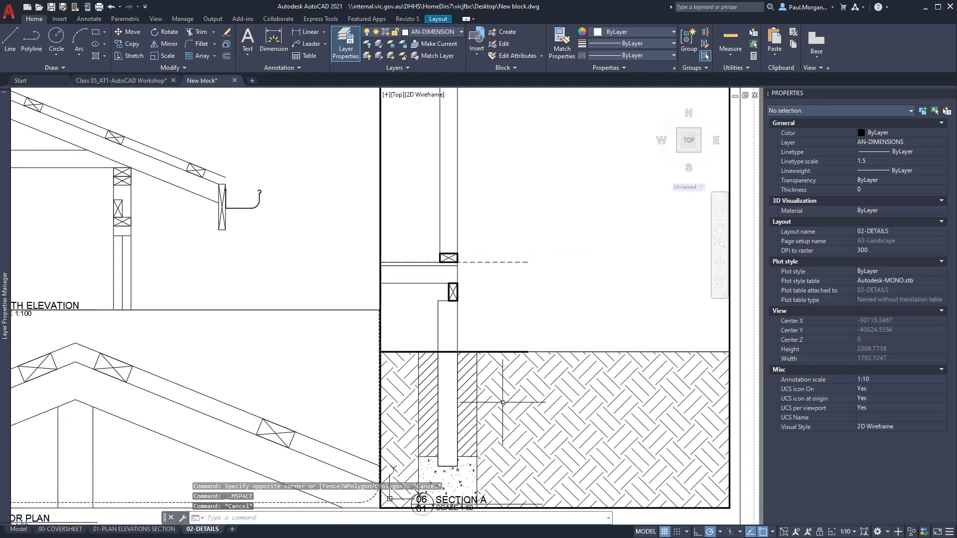
pyautogui.doubleClick(746, 393)
pyautogui.scroll(-4, 745, 390)
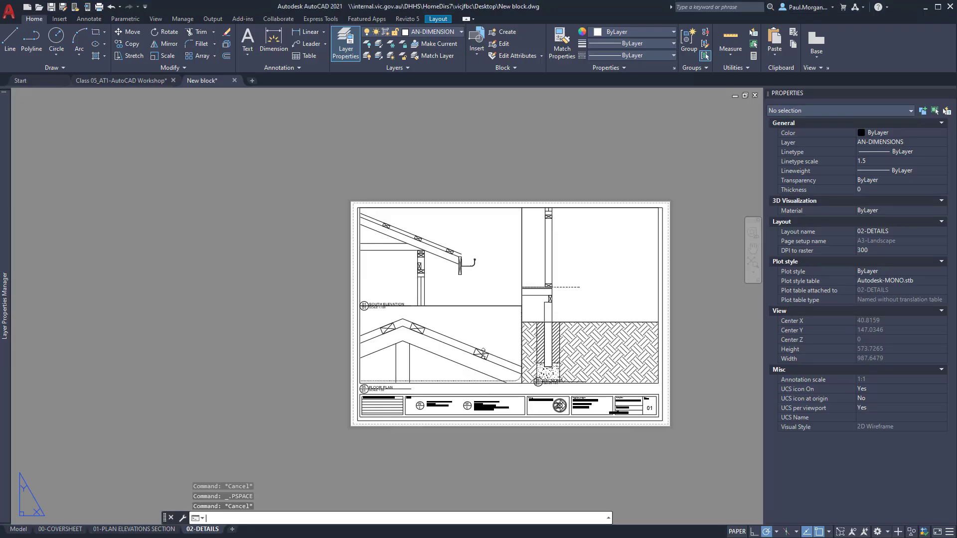
pyautogui.scroll(4, 554, 267)
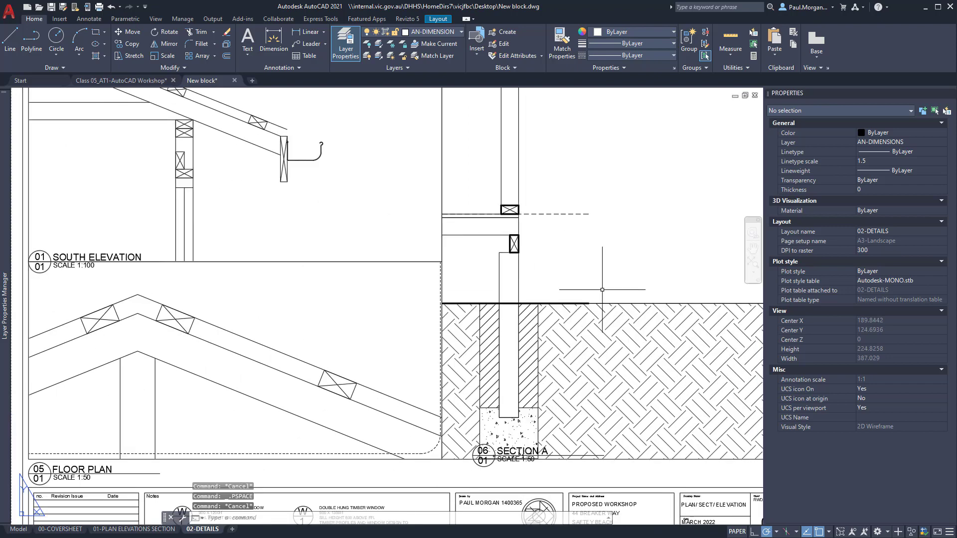
# - In model space, stretch both ends of the thick ground line outward along ground level to about 2026 mm overall length
pyautogui.click(20, 530)
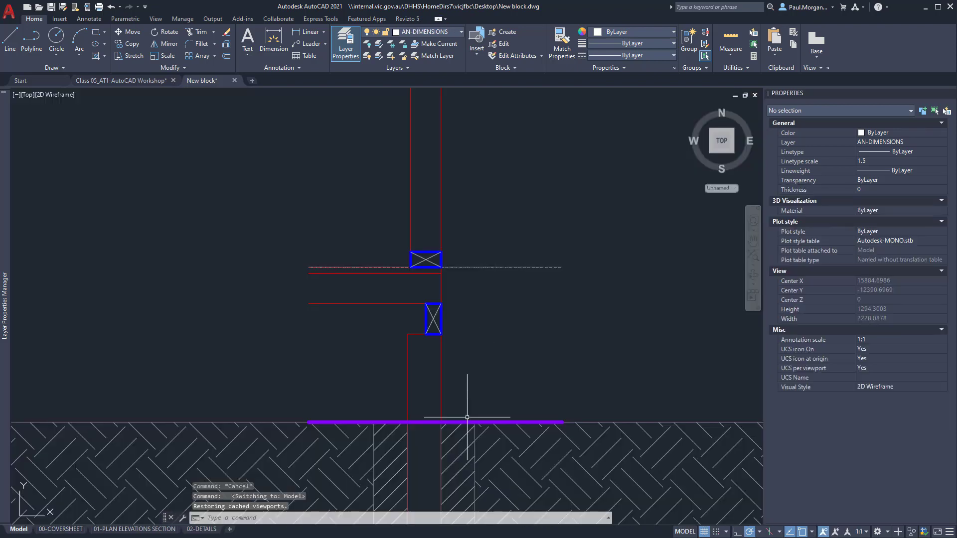
pyautogui.moveTo(532, 380); pyautogui.dragTo(480, 317, button='middle')
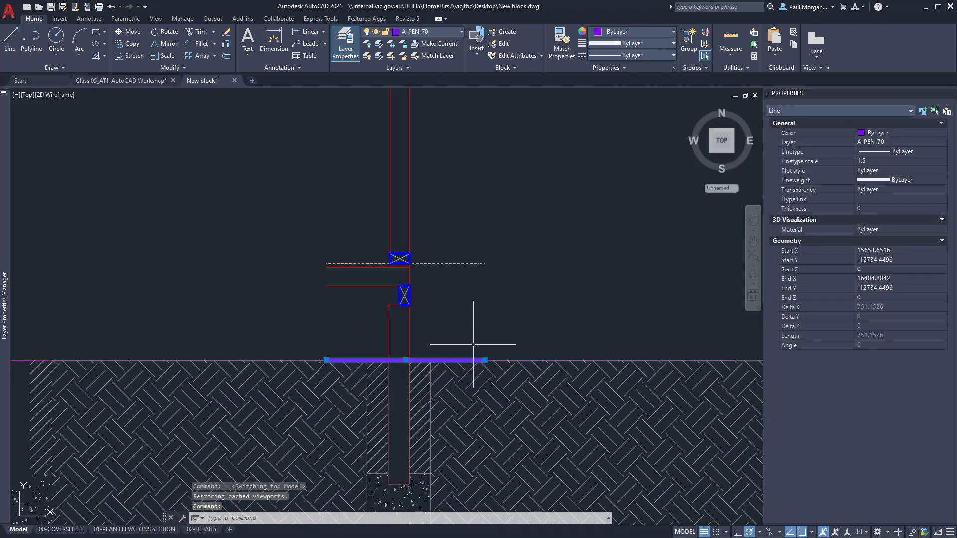
pyautogui.scroll(-4, 485, 360)
pyautogui.click(485, 360)
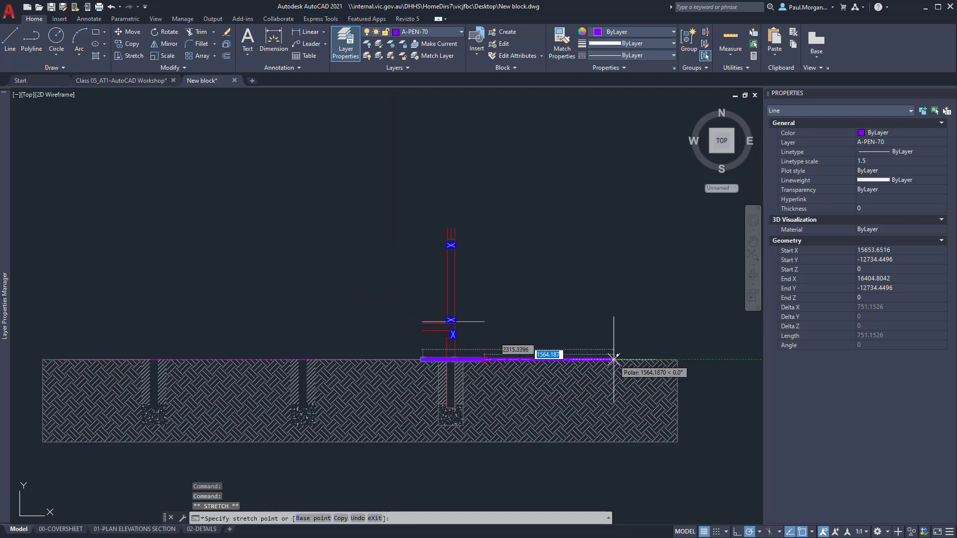
pyautogui.click(586, 356)
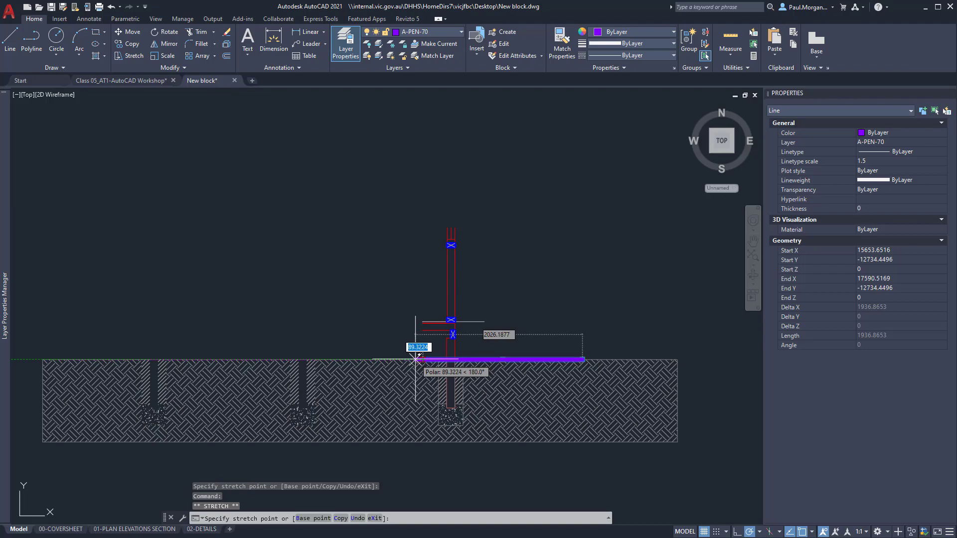
pyautogui.press('Escape')
pyautogui.press('Escape')
pyautogui.press('Escape')
pyautogui.scroll(5, 432, 362)
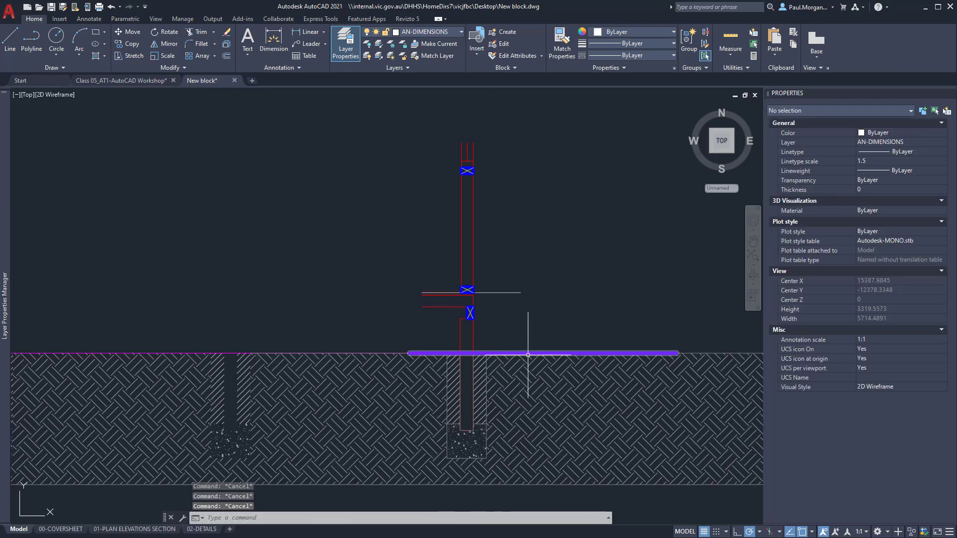
# - Create a new layer named A-PEN-1.5
pyautogui.click(486, 316)
pyautogui.press('Escape')
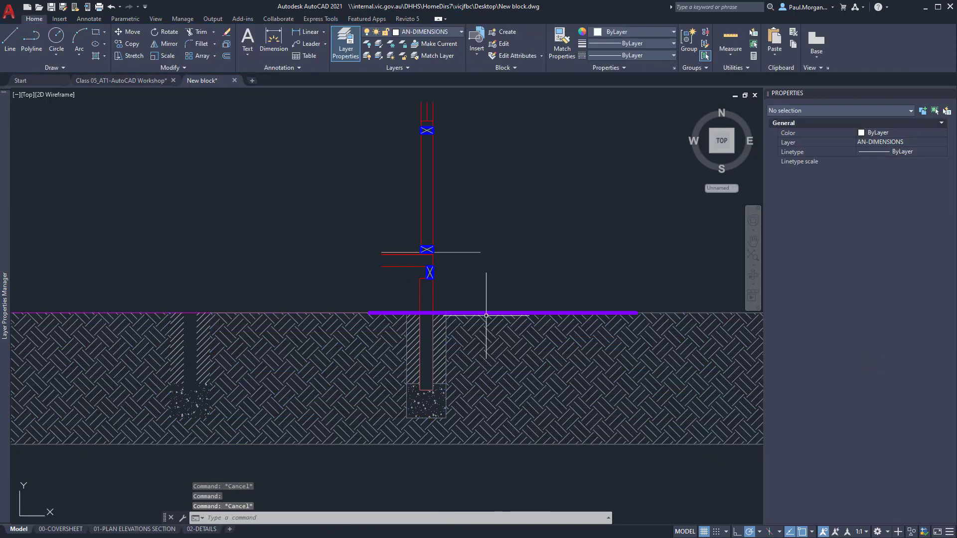
pyautogui.click(478, 313)
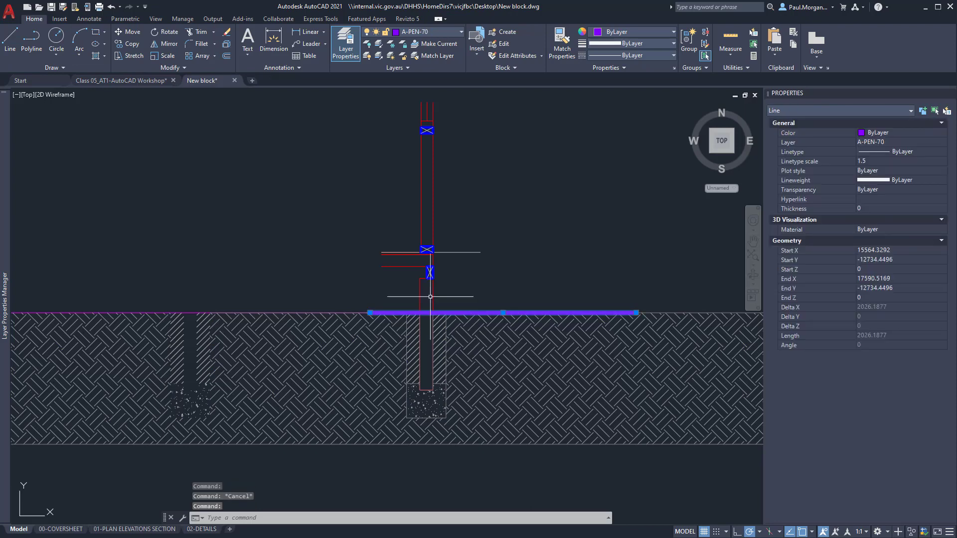
pyautogui.click(416, 31)
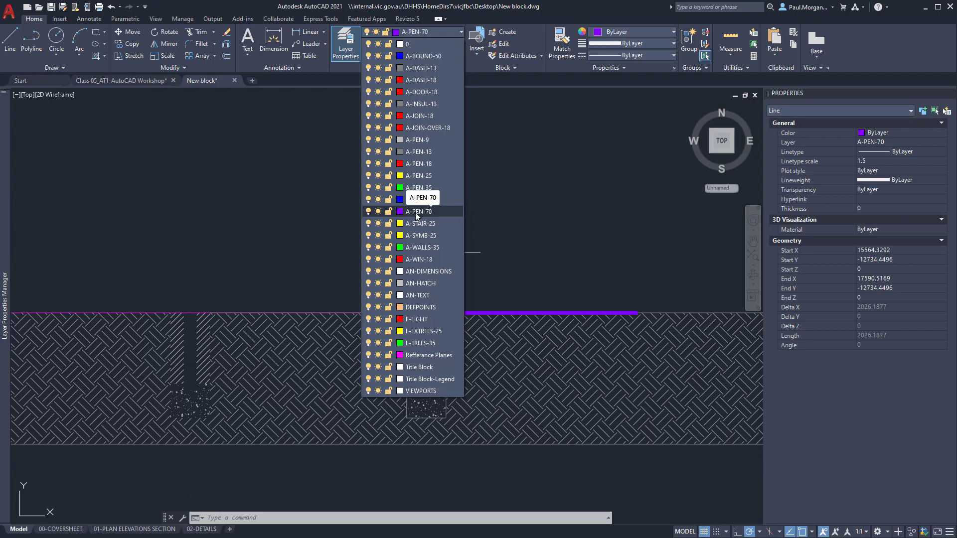
pyautogui.click(4, 120)
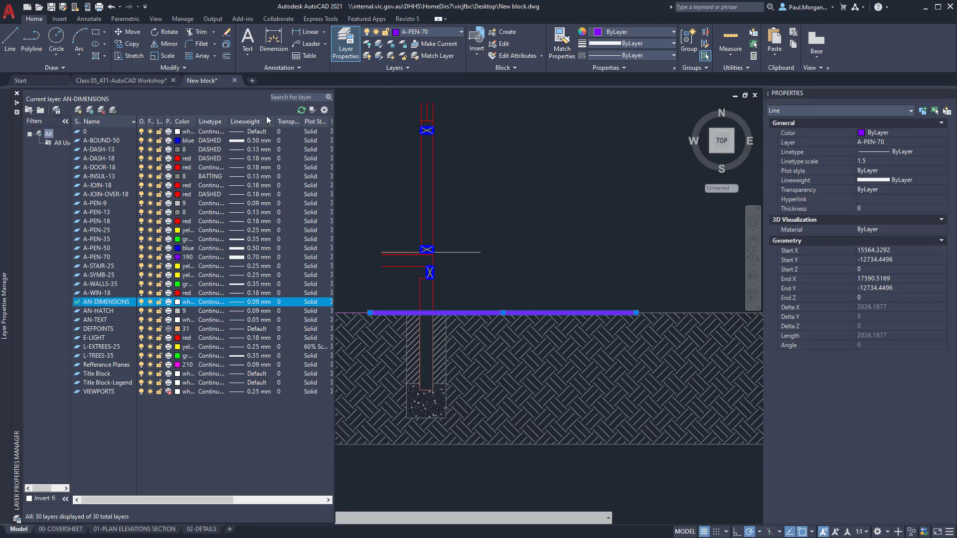
pyautogui.click(78, 111)
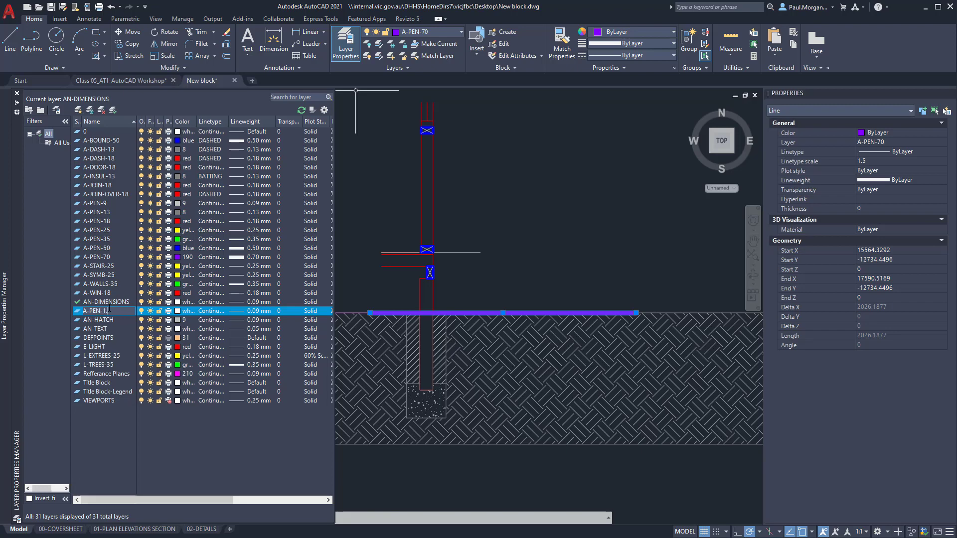
pyautogui.press('Return')
# - Set the A-PEN-1.5 layer's color to index 194 and its lineweight to 1.40 mm
pyautogui.click(178, 311)
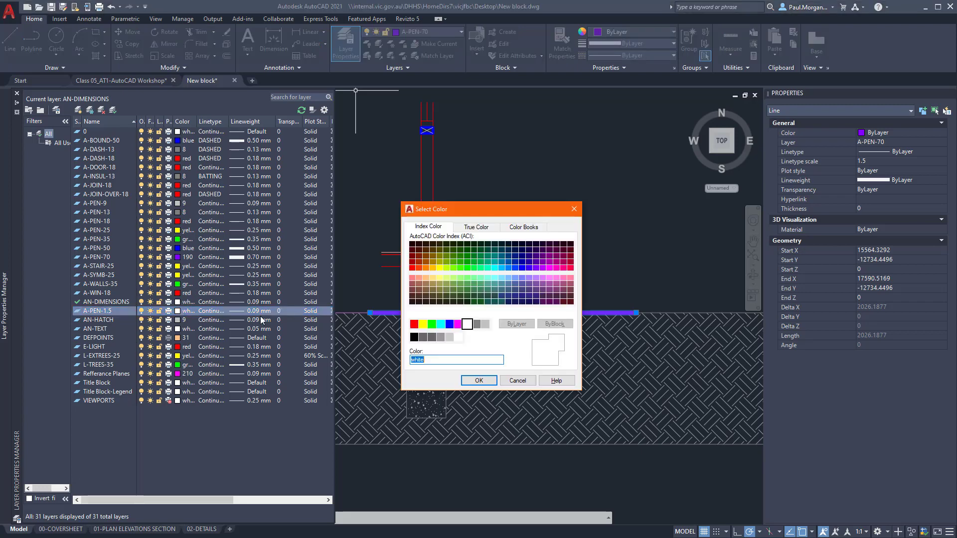
pyautogui.click(536, 268)
pyautogui.click(537, 256)
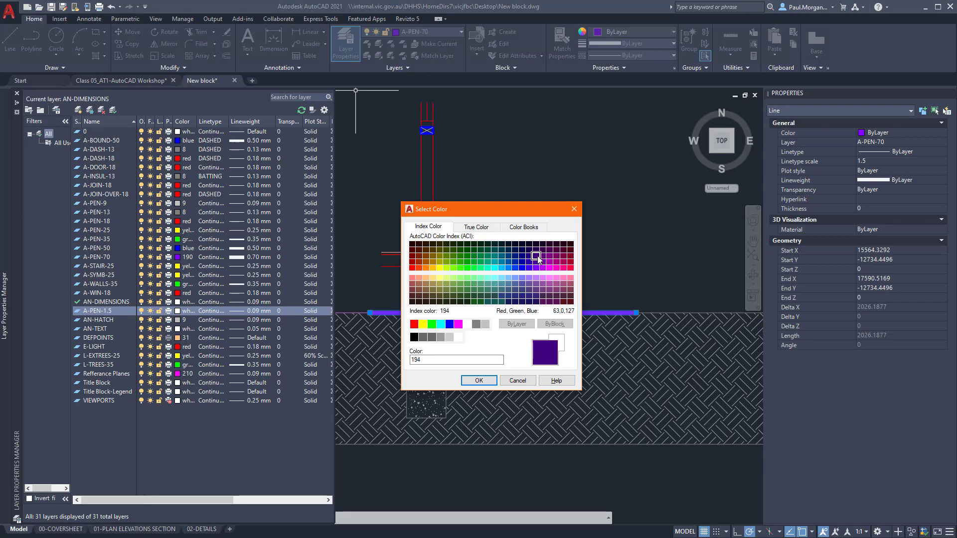
pyautogui.click(479, 380)
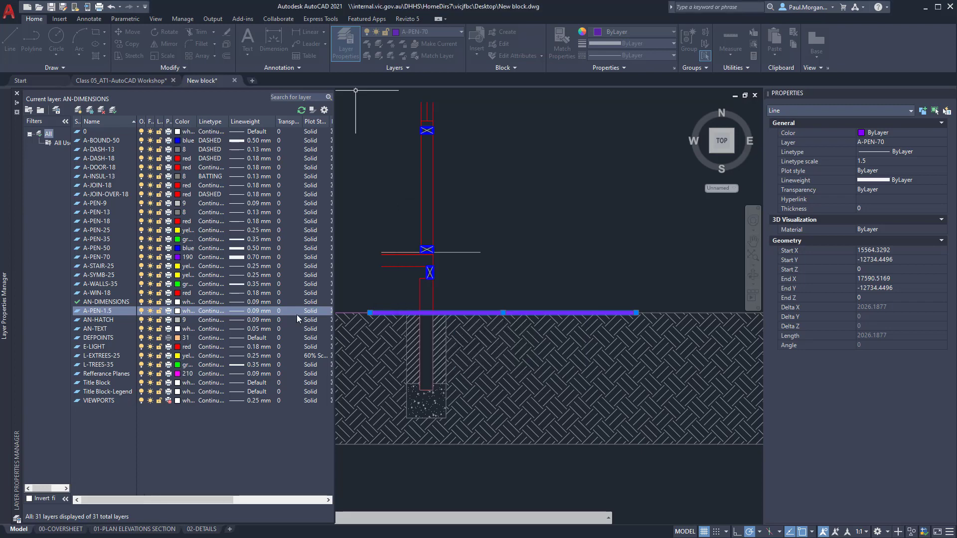
pyautogui.click(259, 311)
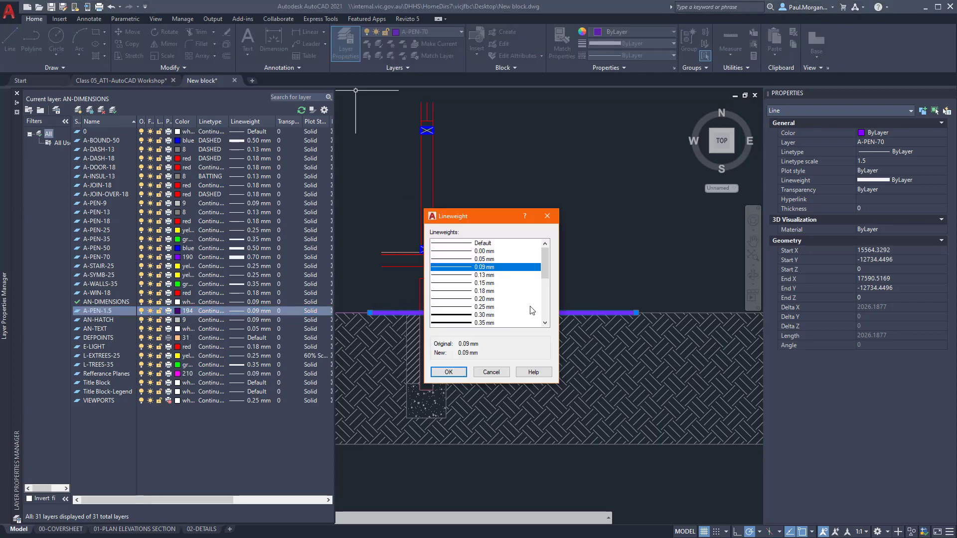
pyautogui.scroll(-4, 532, 310)
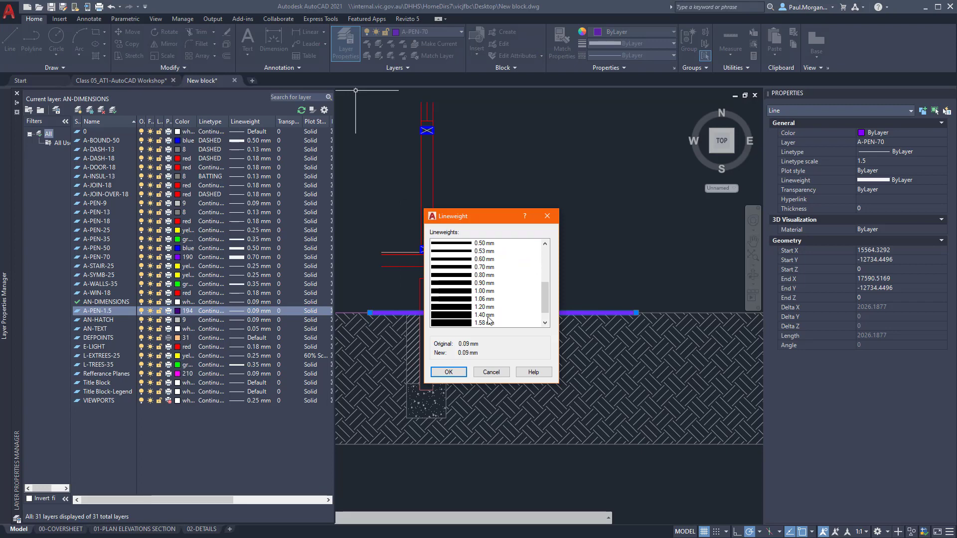
pyautogui.click(487, 316)
pyautogui.click(452, 375)
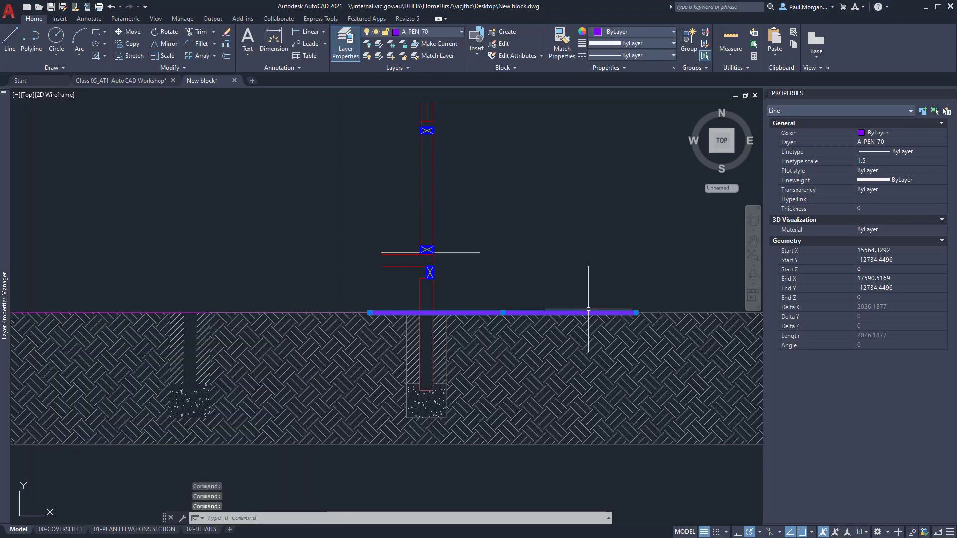
# - Assign the thick ground line beneath the wall section to the A-PEN-1.5 layer
pyautogui.click(585, 278)
pyautogui.press('Escape')
pyautogui.click(515, 312)
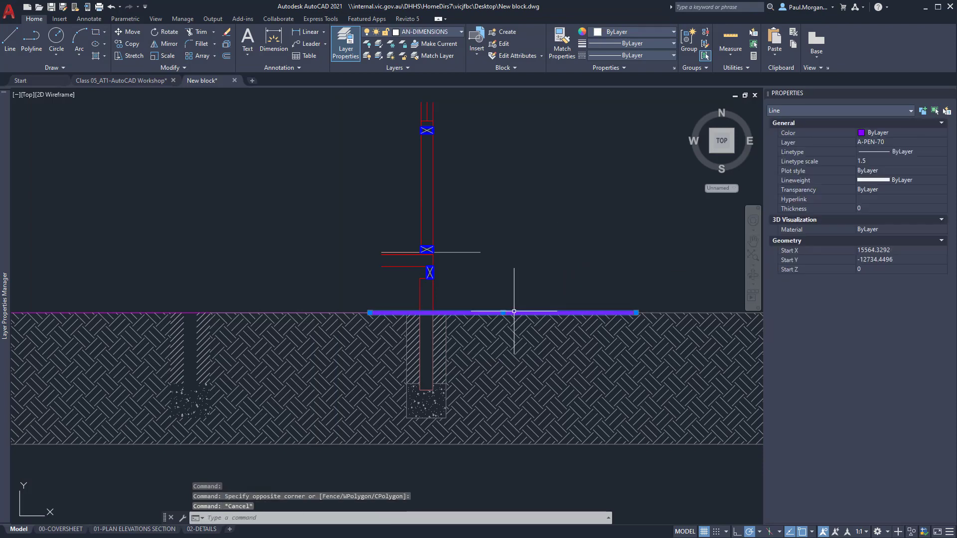
pyautogui.click(415, 31)
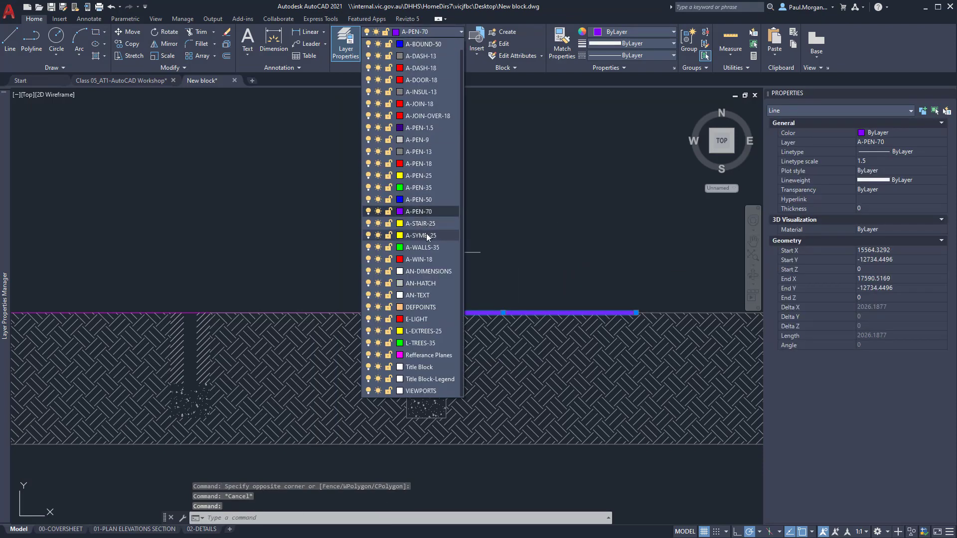
pyautogui.click(420, 128)
pyautogui.press('Escape')
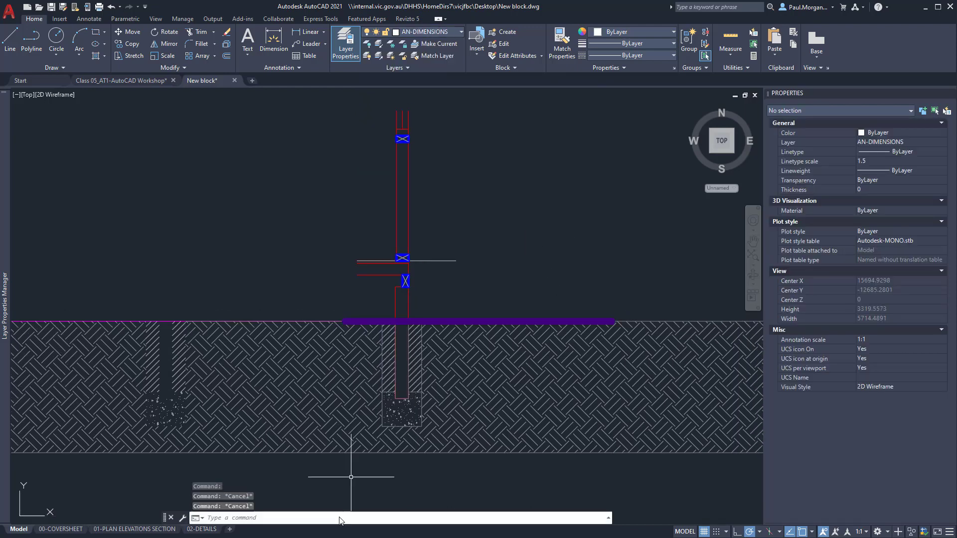
# - Check the ground line's weight and extent in the section viewport on the 02-DETAILS sheet
pyautogui.click(210, 531)
pyautogui.scroll(-3, 474, 358)
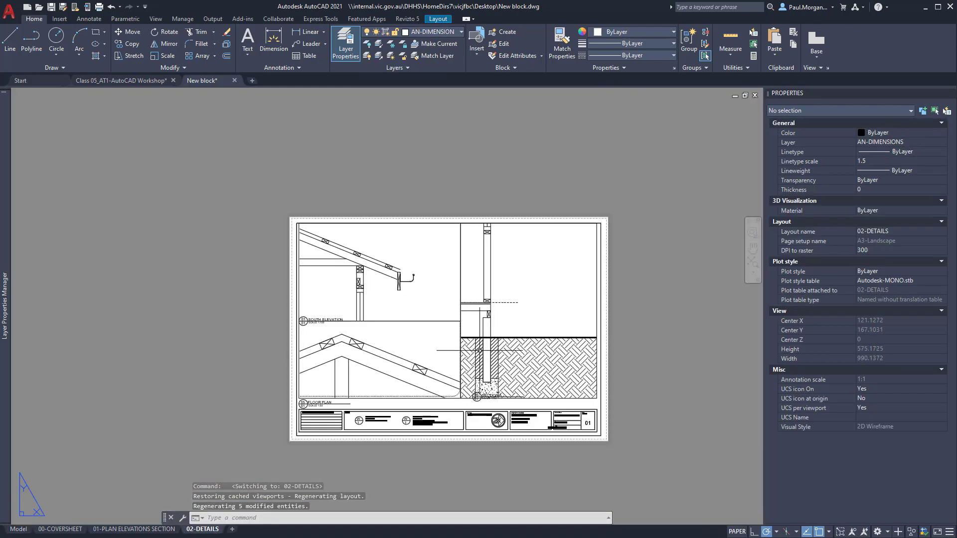
pyautogui.scroll(3, 497, 337)
pyautogui.moveTo(574, 318); pyautogui.dragTo(561, 325, button='middle')
pyautogui.scroll(-2, 521, 301)
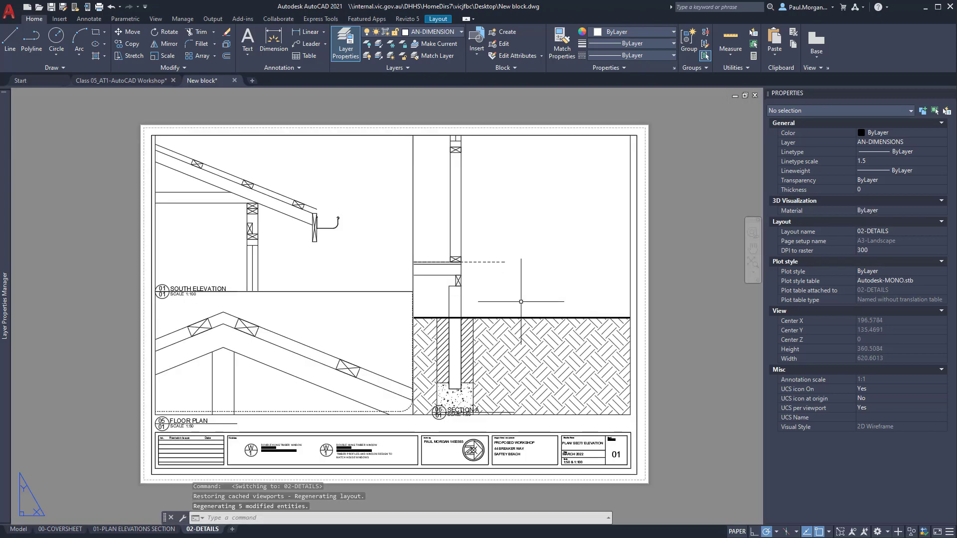
# - Compare the model-space wall section with the Wall and Sub-Floor Detail in the AT1-EXAMPLE-001 PDF open in Revu
pyautogui.click(63, 530)
pyautogui.click(18, 529)
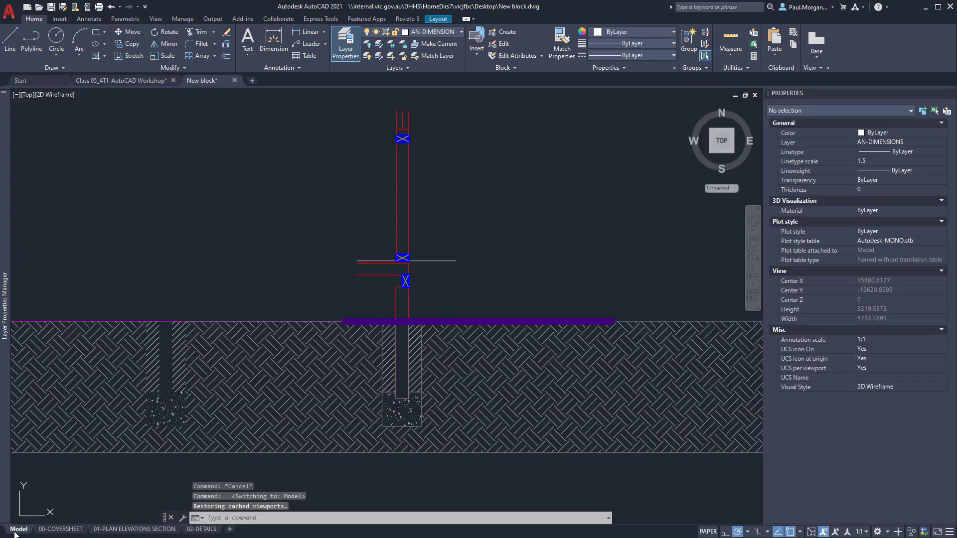
pyautogui.scroll(2, 428, 240)
pyautogui.scroll(4, 426, 243)
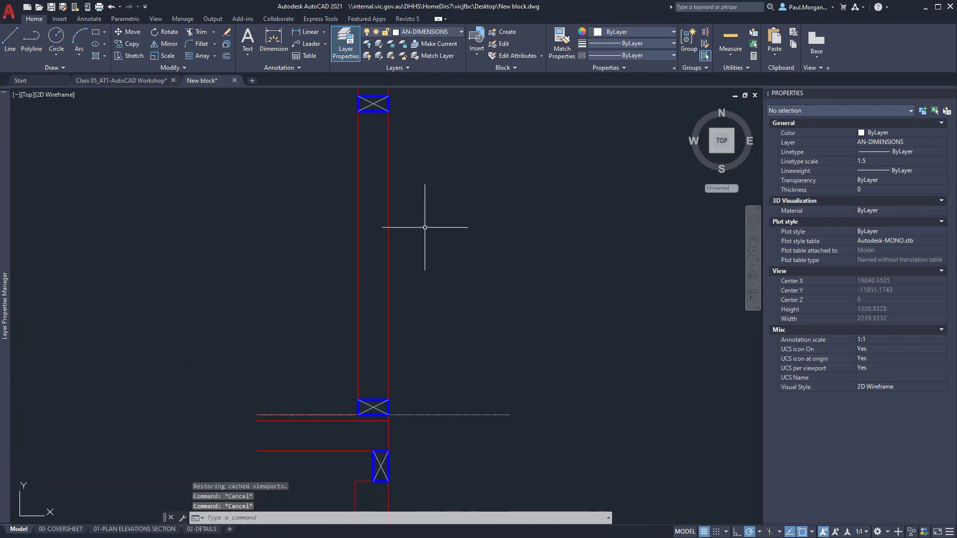
pyautogui.moveTo(424, 227); pyautogui.dragTo(426, 258, button='middle')
pyautogui.scroll(-2, 427, 259)
pyautogui.moveTo(484, 286); pyautogui.dragTo(462, 267, button='middle')
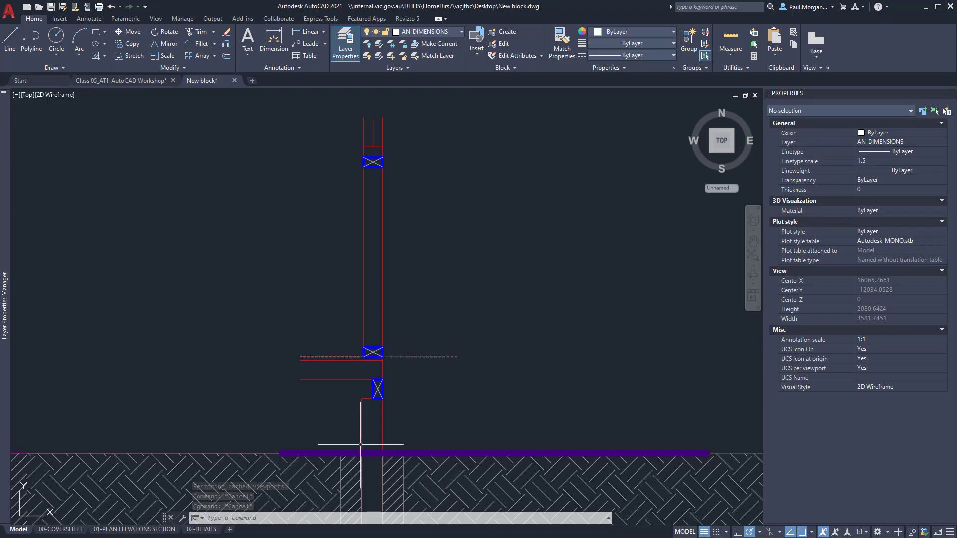
pyautogui.hotkey('alt', 'Tab')
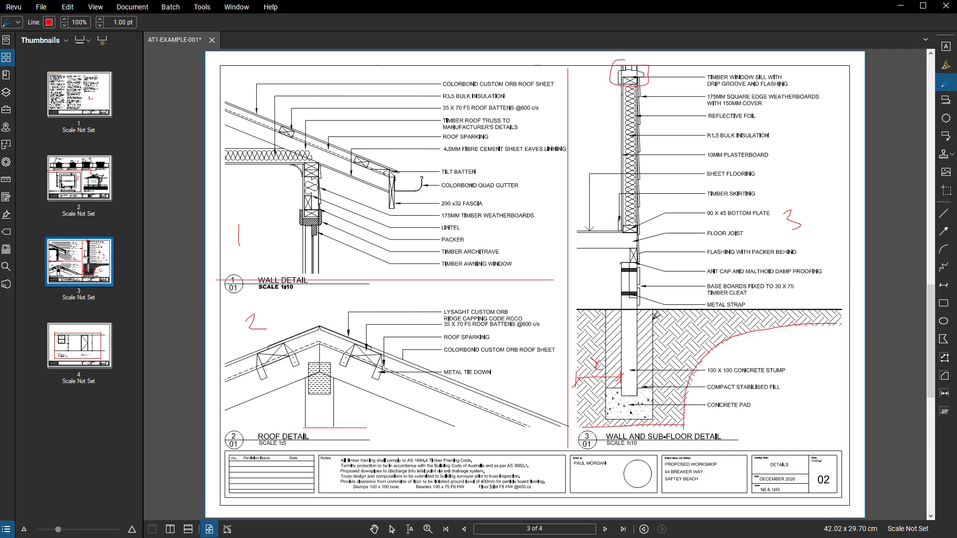
pyautogui.scroll(4, 657, 315)
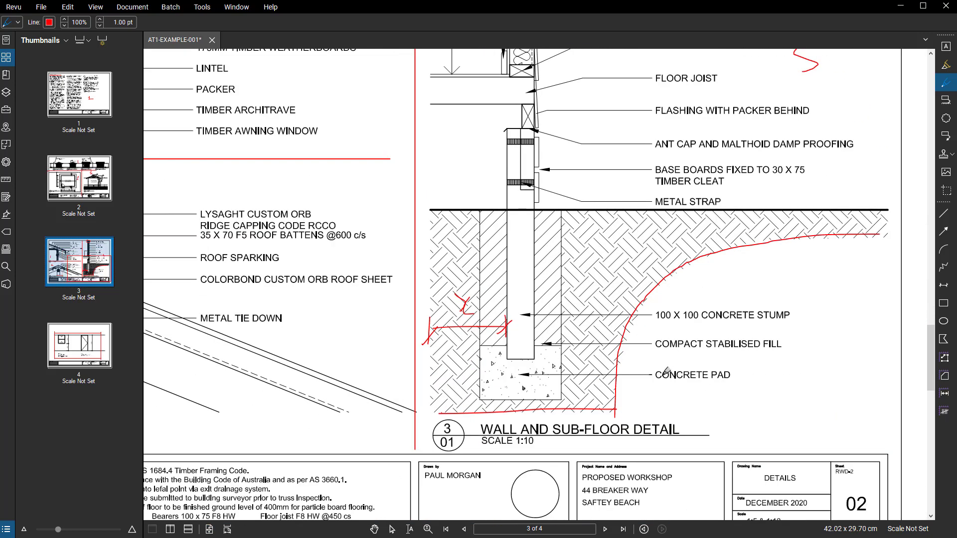
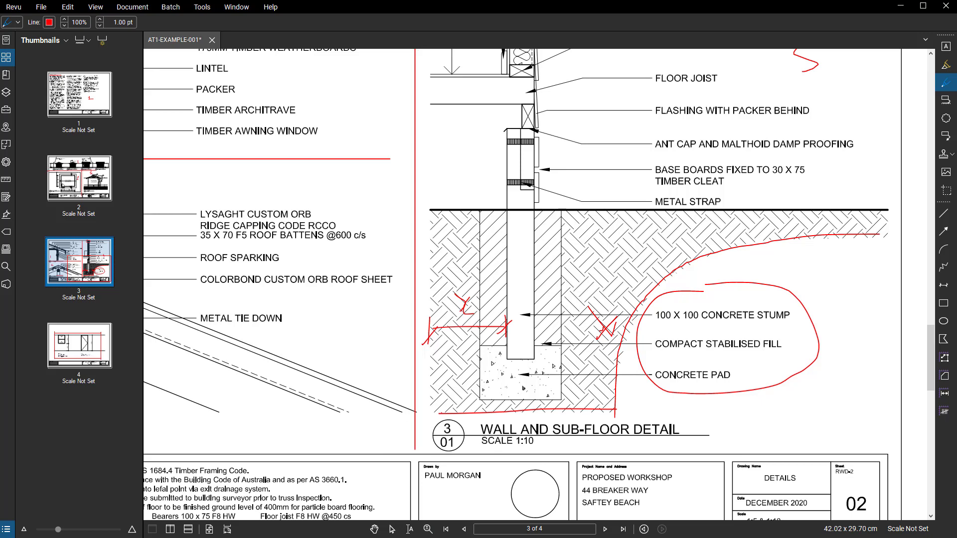
# - Switch back to AutoCAD and erase the EARTH hatch filling the ground around the stumps
pyautogui.hotkey('alt', 'Tab')
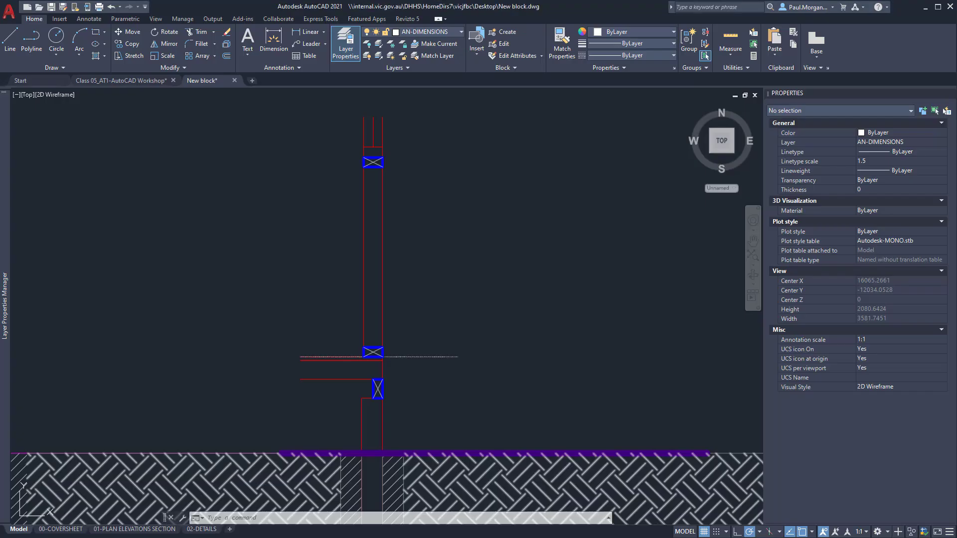
pyautogui.moveTo(421, 310); pyautogui.dragTo(375, 191, button='middle')
pyautogui.scroll(-2, 417, 260)
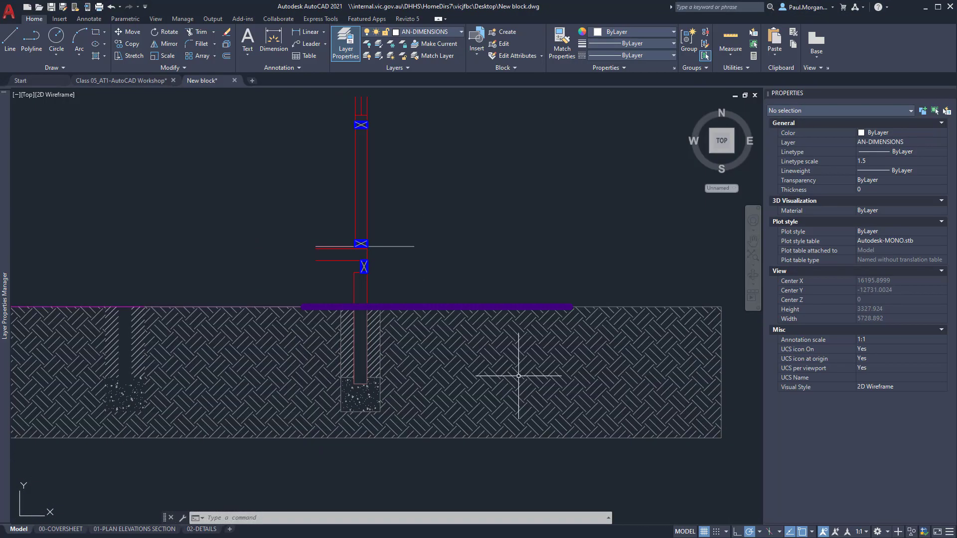
pyautogui.click(499, 379)
pyautogui.moveTo(583, 405); pyautogui.dragTo(524, 354, button='middle')
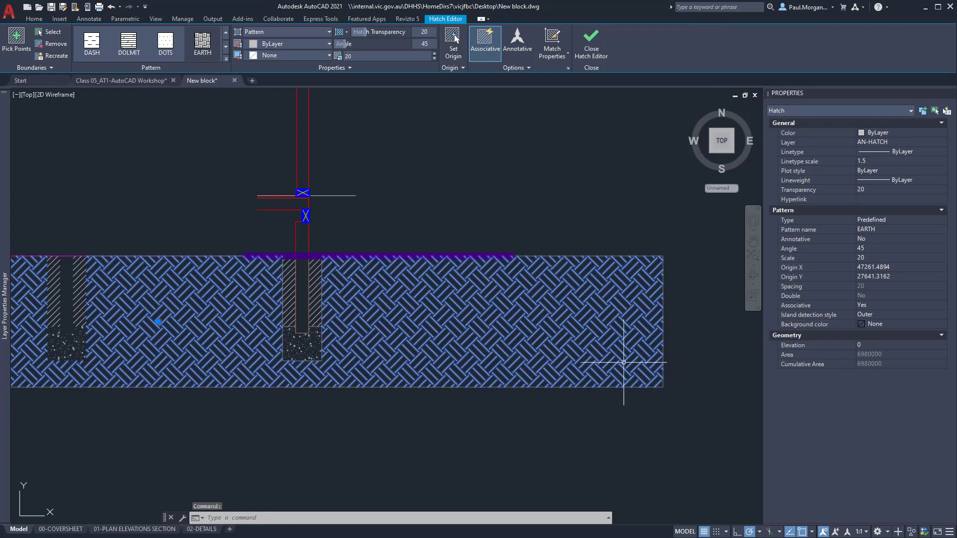
pyautogui.write('e')
pyautogui.press('Return')
pyautogui.moveTo(463, 336); pyautogui.dragTo(536, 339, button='middle')
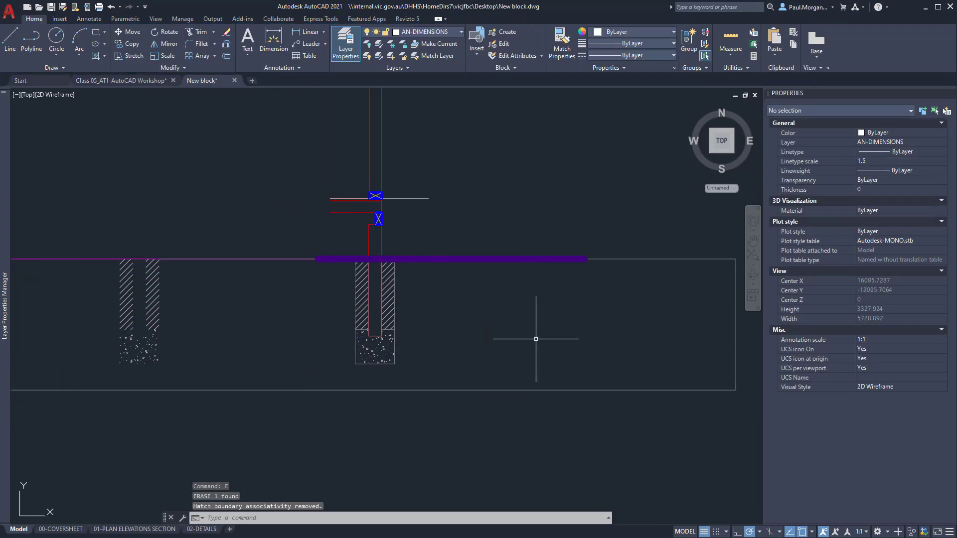
pyautogui.click(459, 390)
pyautogui.scroll(-2, 462, 390)
pyautogui.press('Escape')
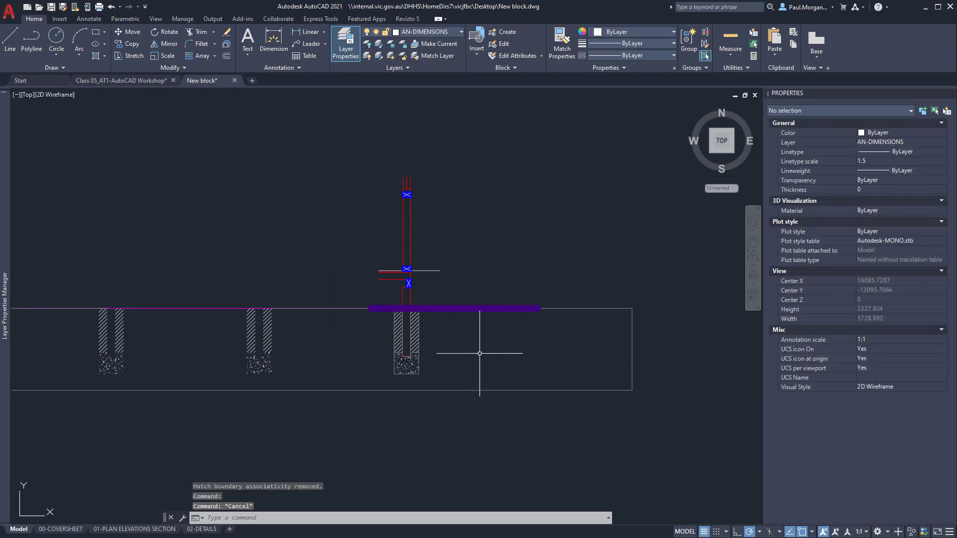
# - Make AN-HATCH the current layer for the new ground hatching around the stumps
pyautogui.scroll(2, 480, 354)
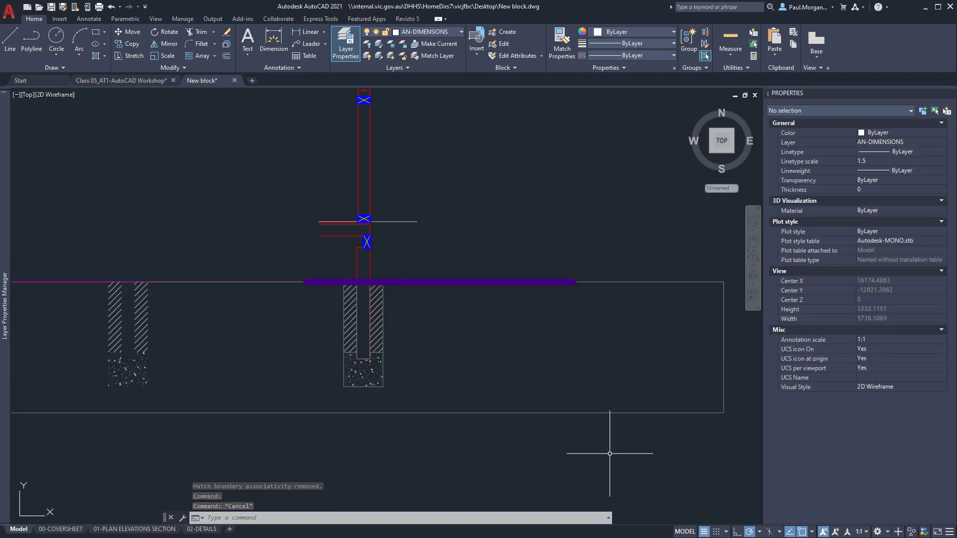
pyautogui.moveTo(446, 330)
pyautogui.mouseDown(button='middle')
pyautogui.moveTo(508, 314)
pyautogui.moveTo(502, 324)
pyautogui.moveTo(453, 327)
pyautogui.mouseUp(button='middle')
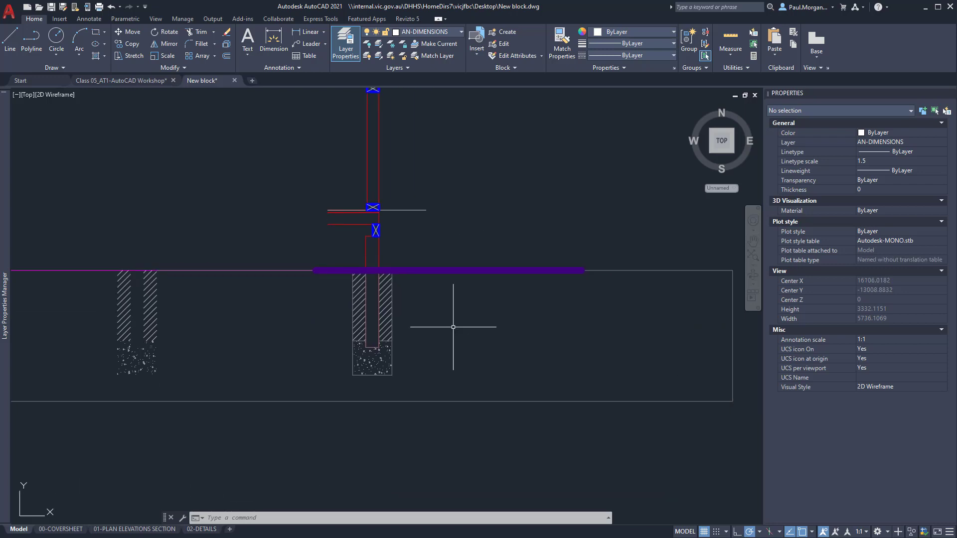
pyautogui.click(439, 32)
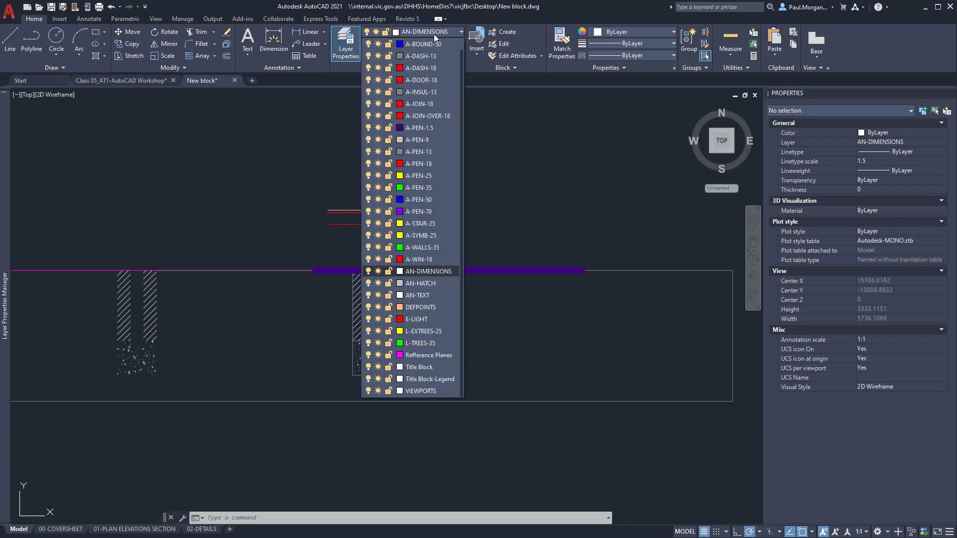
pyautogui.click(418, 284)
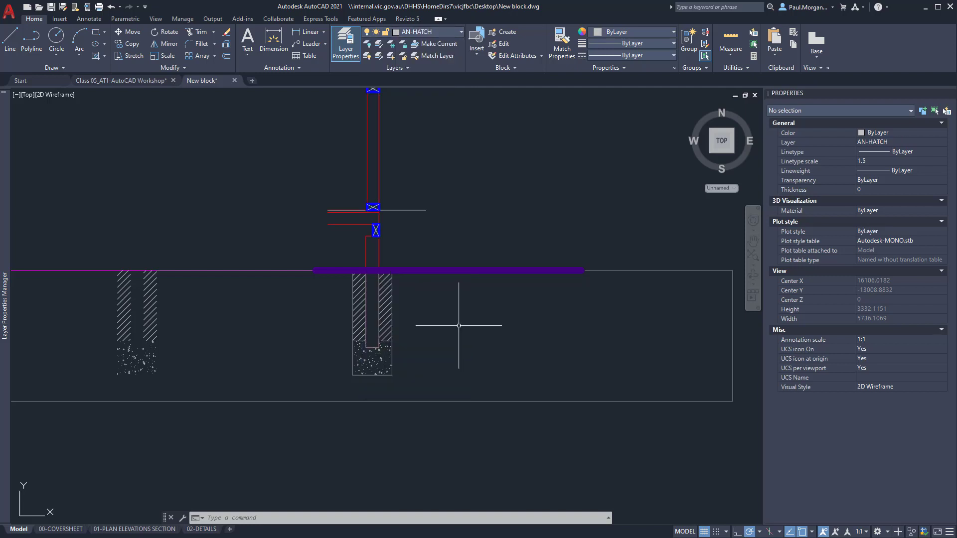
pyautogui.moveTo(466, 291); pyautogui.dragTo(455, 288, button='middle')
pyautogui.press('Escape')
pyautogui.press('Escape')
pyautogui.press('Escape')
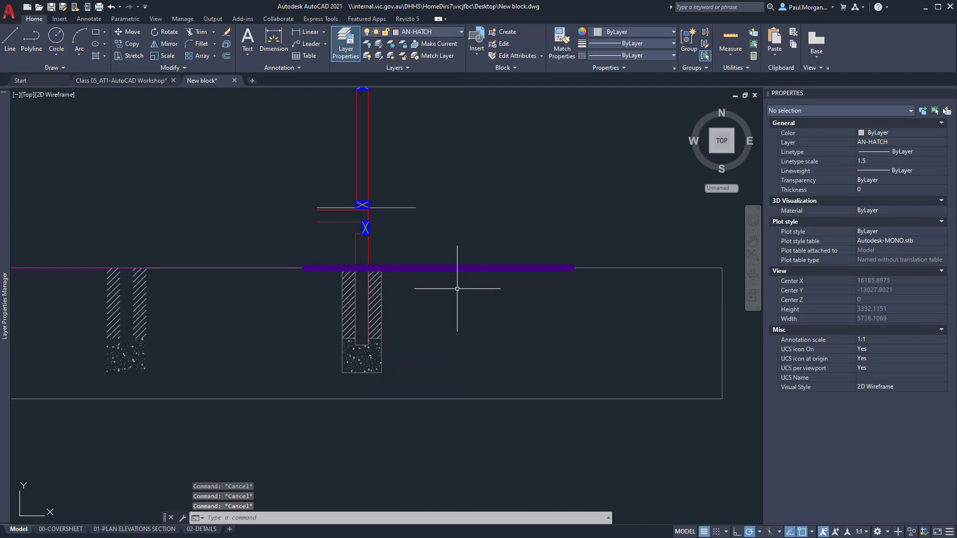
pyautogui.click(80, 56)
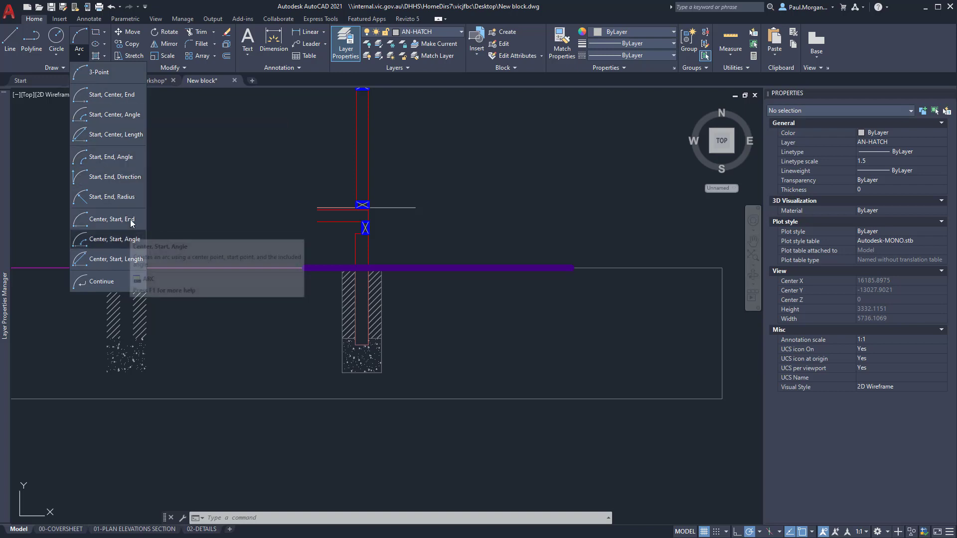
pyautogui.click(115, 157)
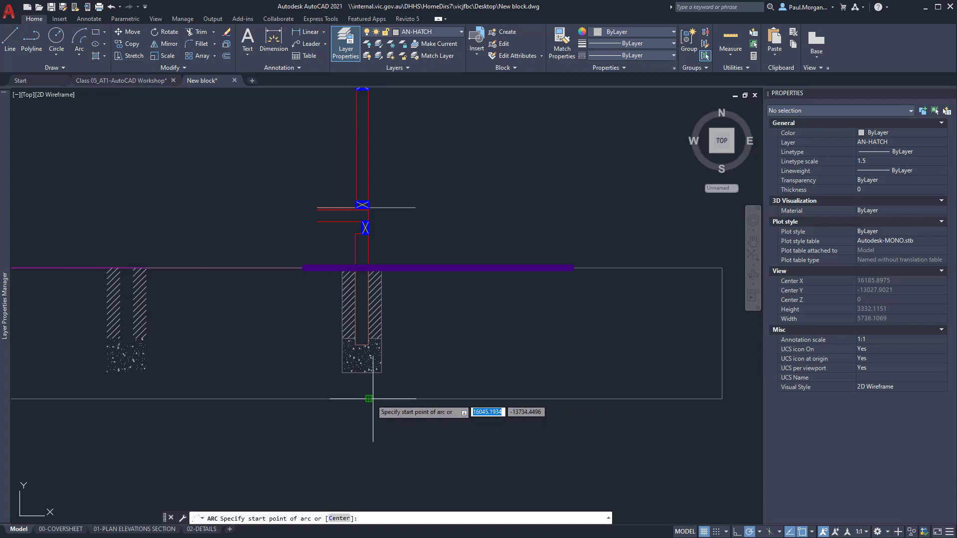
pyautogui.click(452, 398)
pyautogui.click(519, 317)
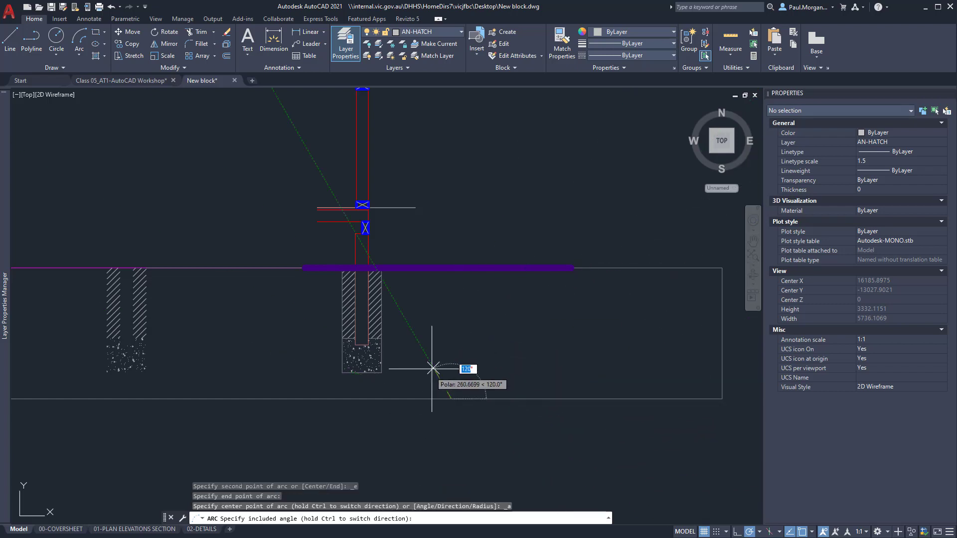
pyautogui.press('Escape')
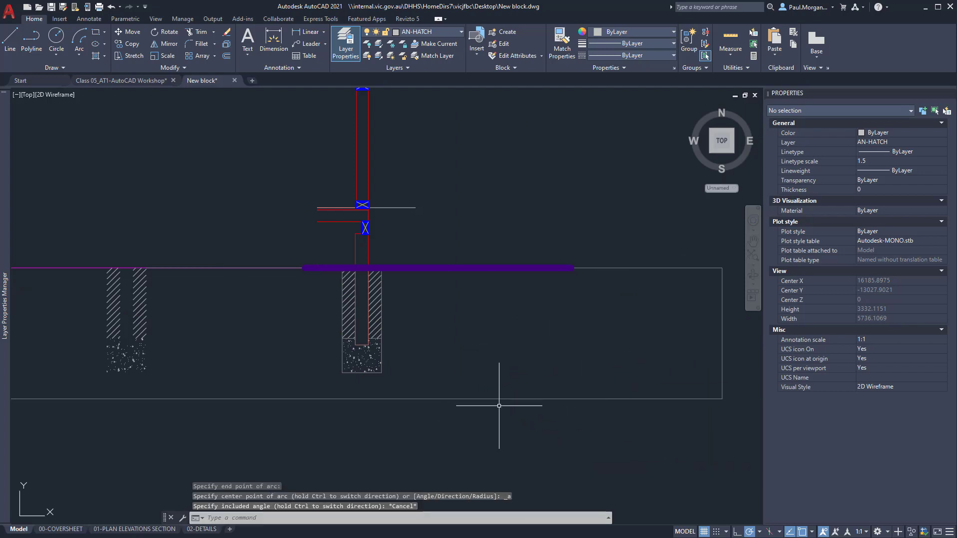
# - Draw a small three-point arc of about 180 radius rising from the lower ground boundary line, right of the main footing
pyautogui.click(73, 54)
pyautogui.click(91, 73)
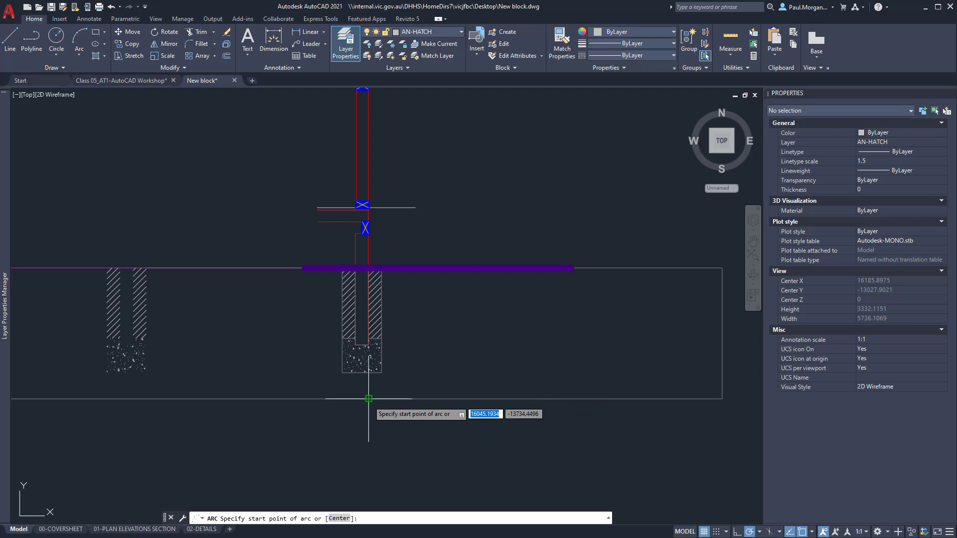
pyautogui.click(434, 398)
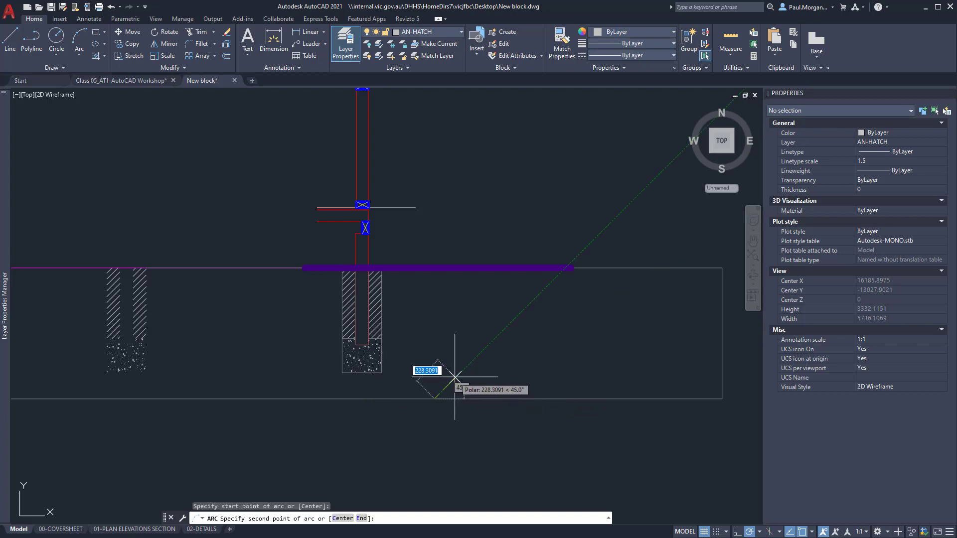
pyautogui.click(452, 386)
pyautogui.scroll(5, 374, 337)
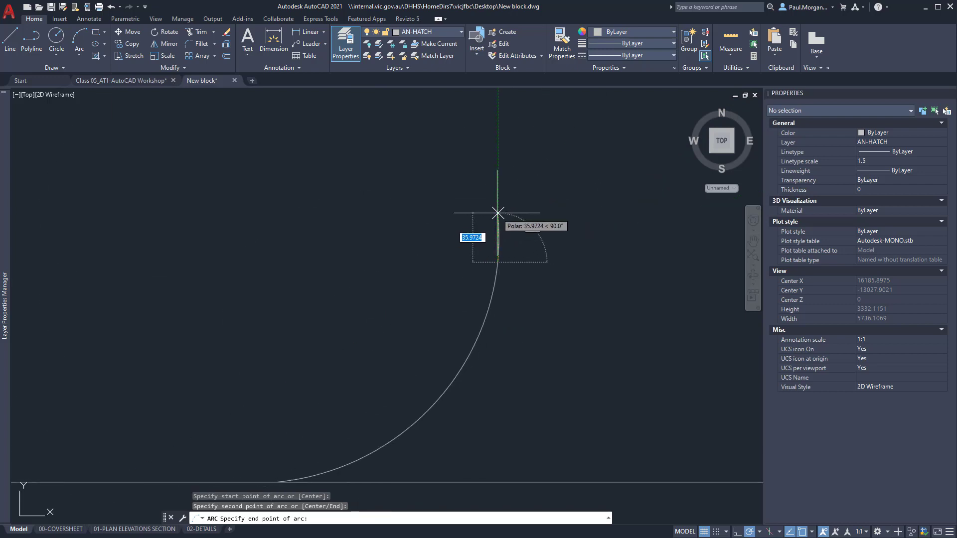
pyautogui.click(498, 213)
pyautogui.scroll(-5, 500, 220)
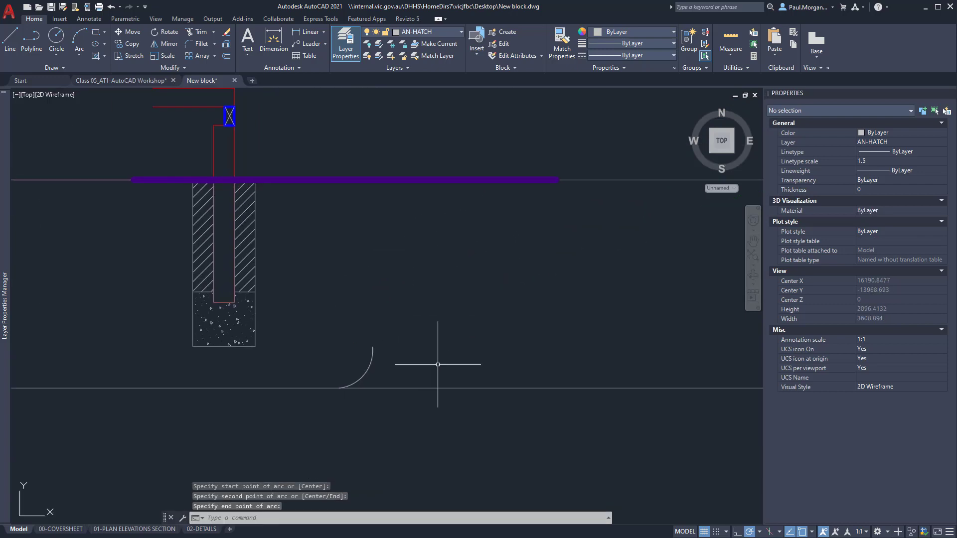
# - Draw a second three-point arc from the small arc's upper end, curving up below the thick ground line and over to the right
pyautogui.press('Return')
pyautogui.click(373, 347)
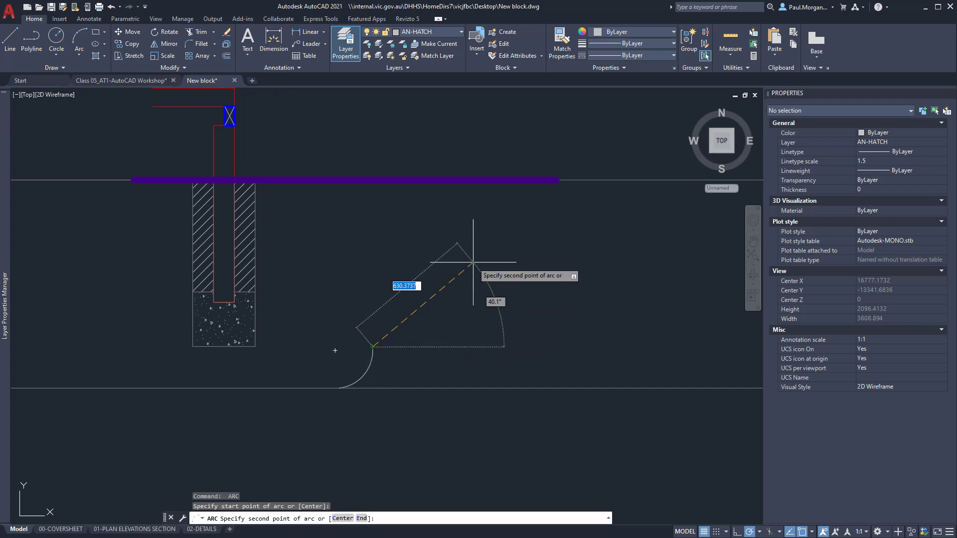
pyautogui.click(466, 243)
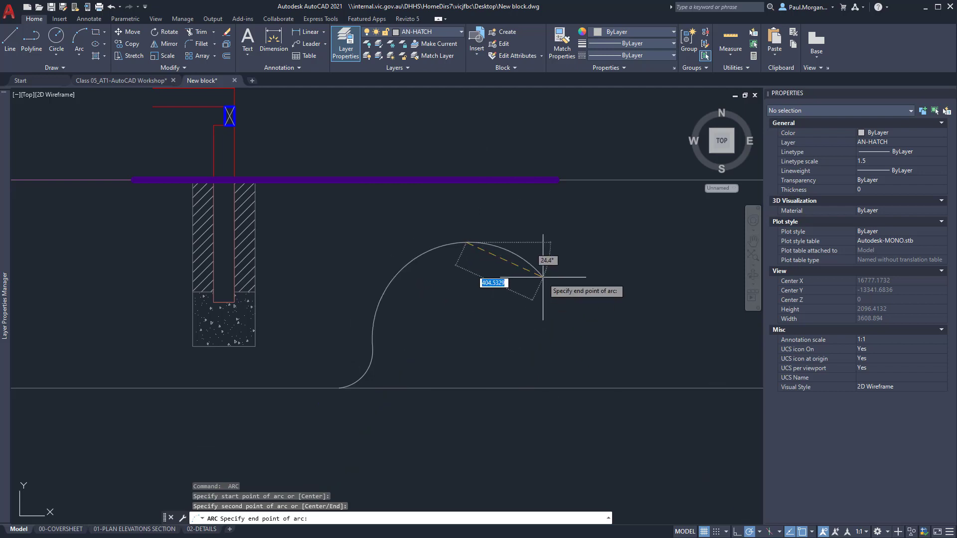
pyautogui.click(542, 259)
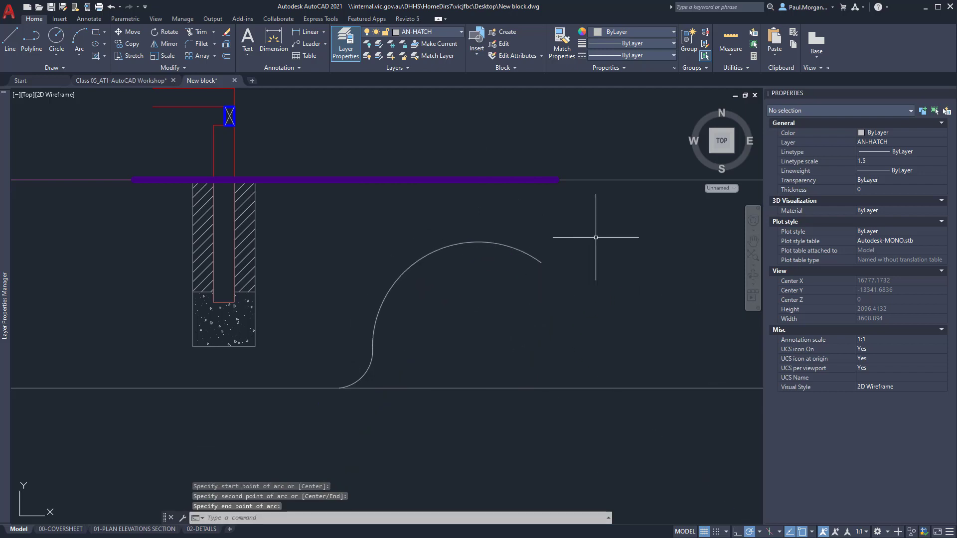
pyautogui.moveTo(473, 260); pyautogui.dragTo(441, 271, button='middle')
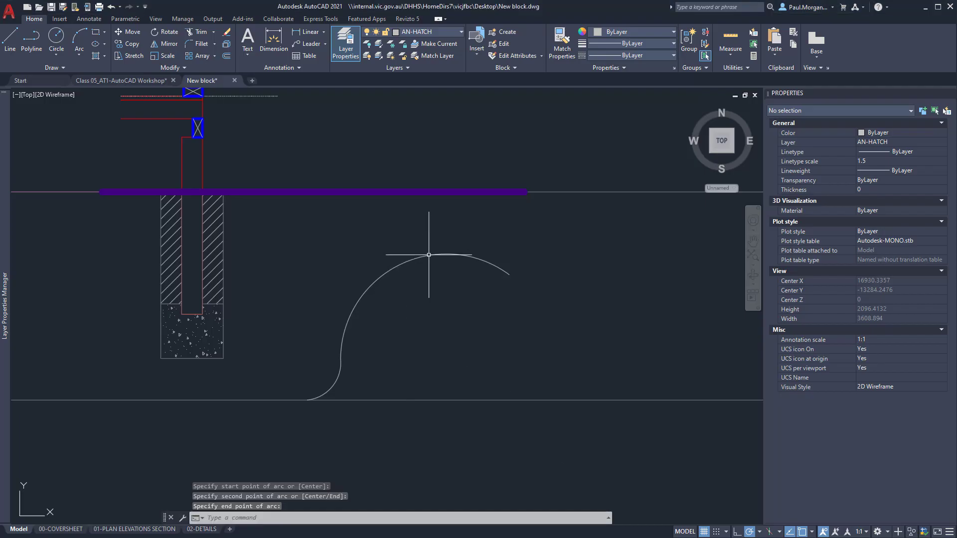
# - Erase the second arc, keeping only the small arc on the boundary line
pyautogui.click(429, 255)
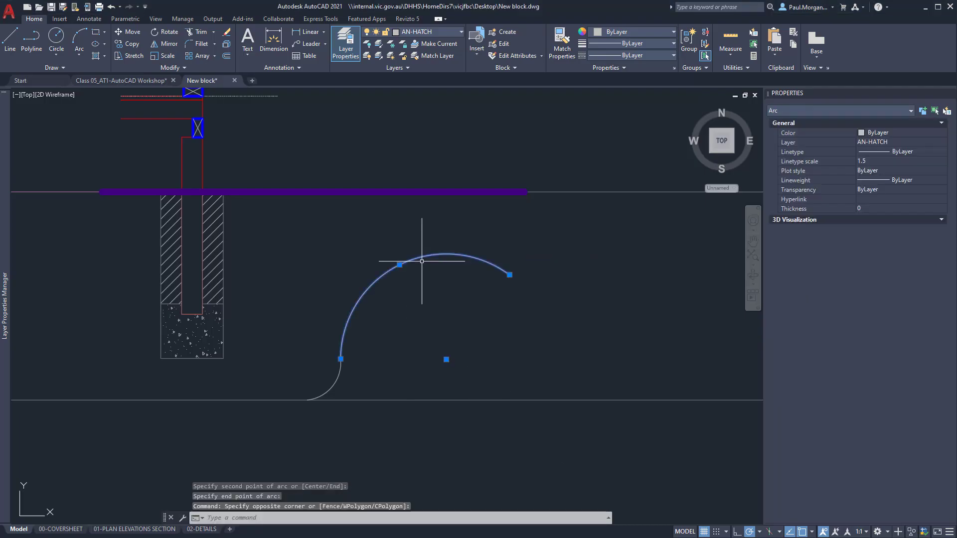
pyautogui.write('e')
pyautogui.press('Return')
pyautogui.press('Return')
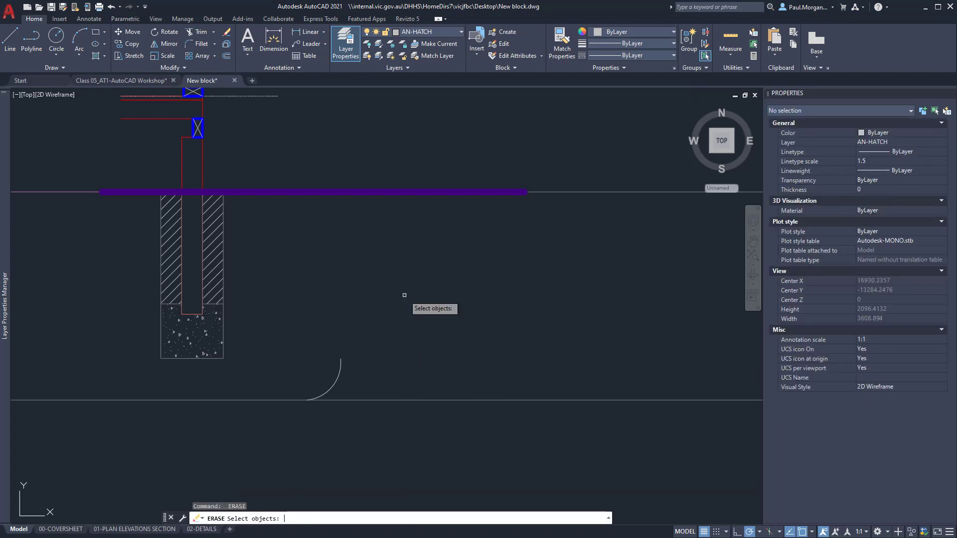
pyautogui.press('Escape')
# - Draw a wider three-point arc of about 1188 radius from the small arc's upper end toward the right end of the ground area
pyautogui.click(75, 40)
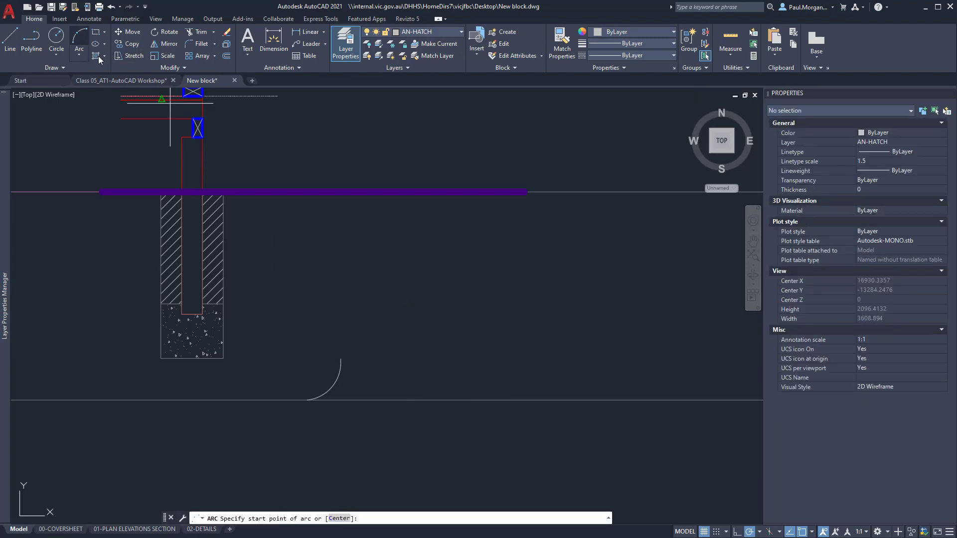
pyautogui.click(341, 359)
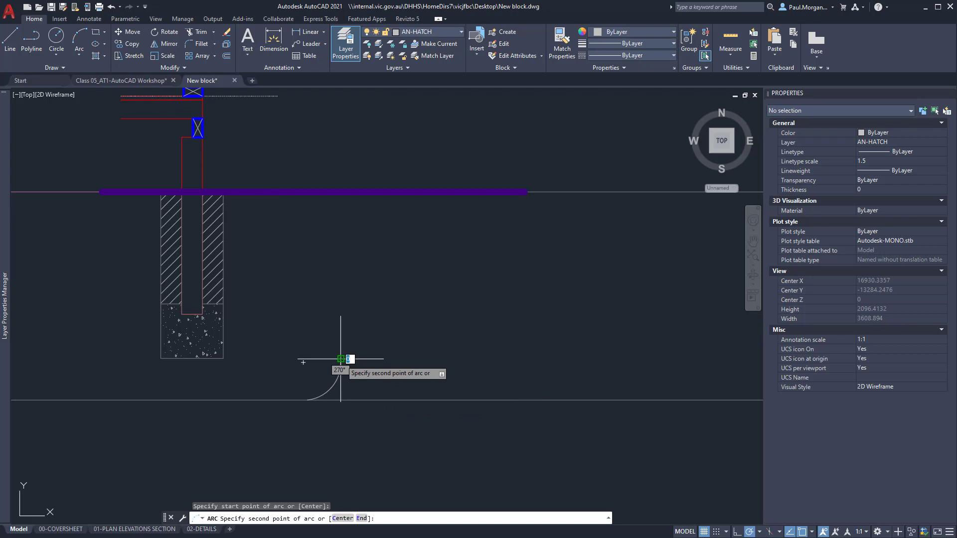
pyautogui.click(539, 245)
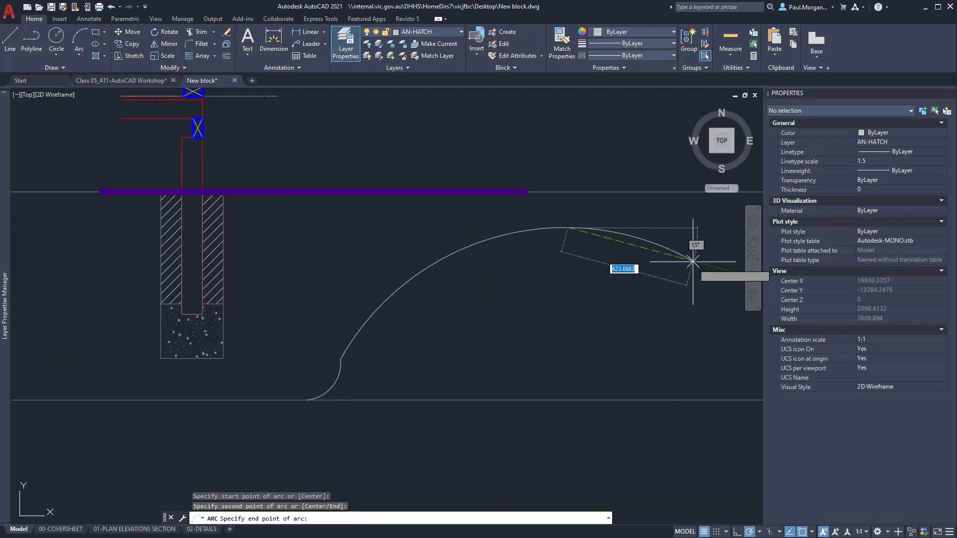
pyautogui.click(676, 256)
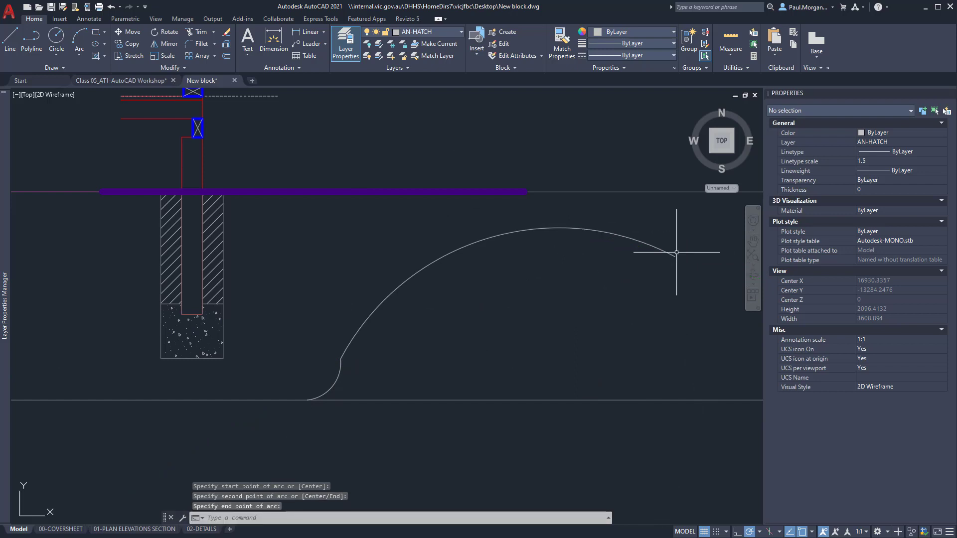
pyautogui.press('Escape')
pyautogui.press('Escape')
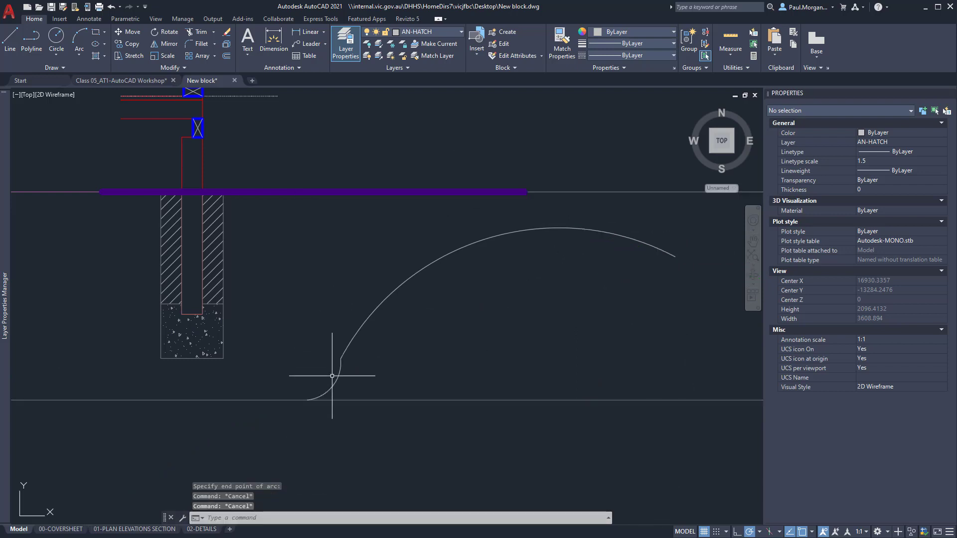
pyautogui.scroll(6, 339, 371)
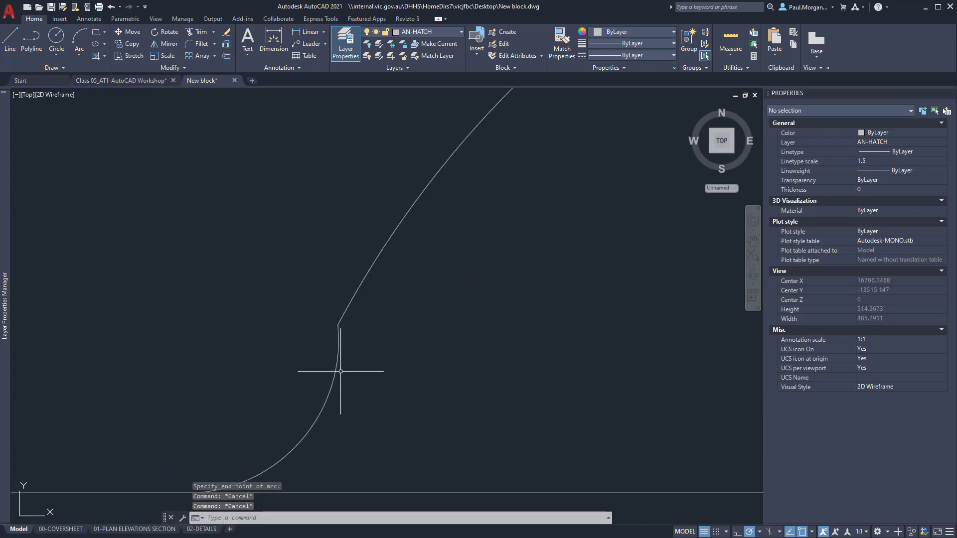
pyautogui.write('arc')
pyautogui.press('Return')
pyautogui.click(304, 438)
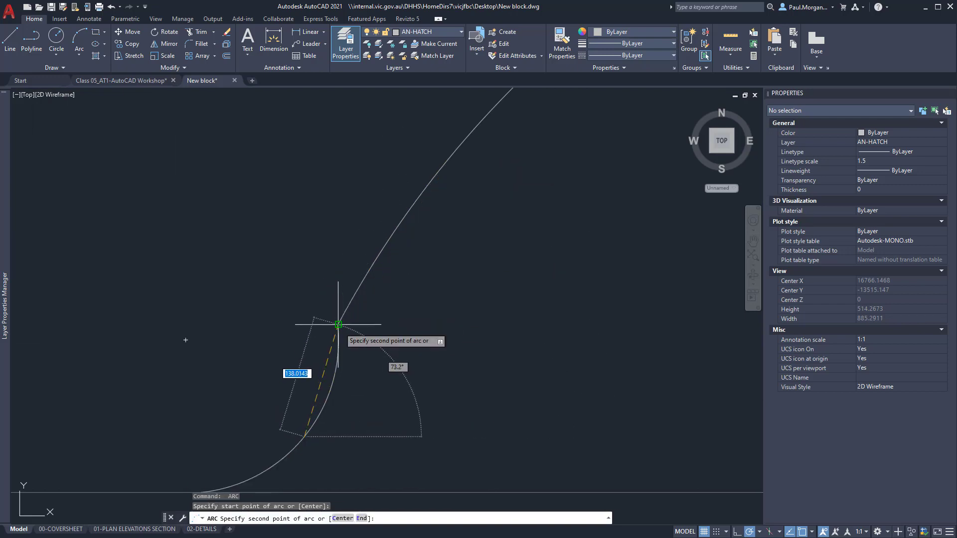
pyautogui.click(464, 137)
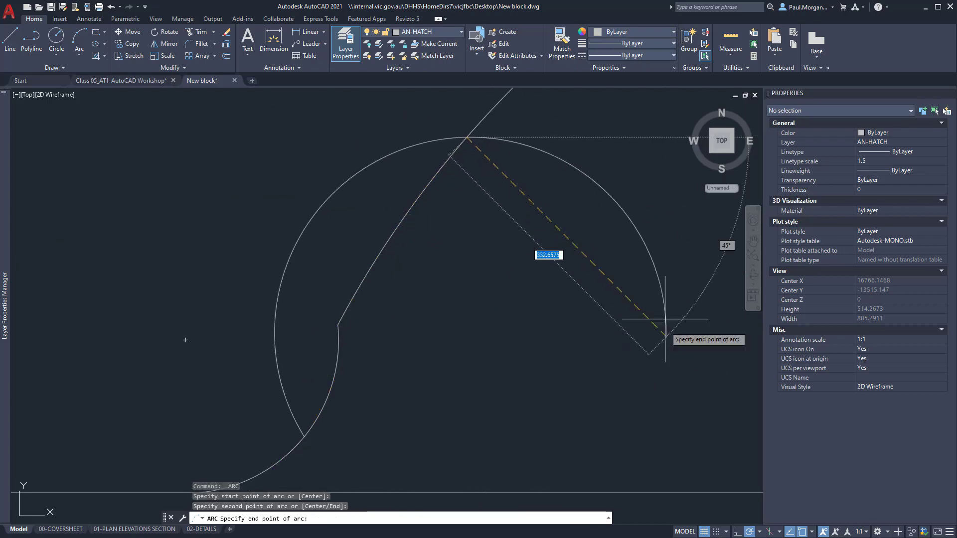
pyautogui.scroll(-2, 524, 100)
pyautogui.moveTo(517, 107); pyautogui.dragTo(426, 354, button='middle')
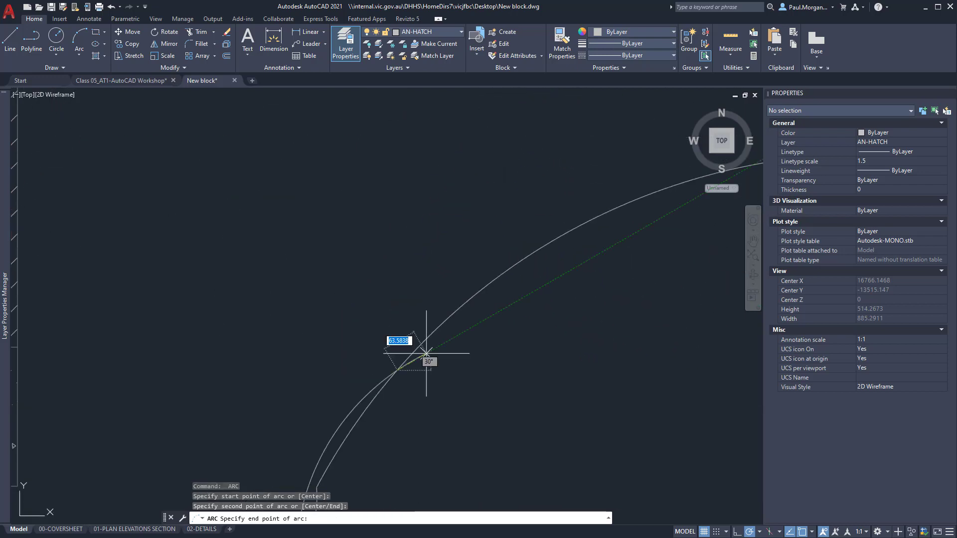
pyautogui.scroll(-4, 426, 353)
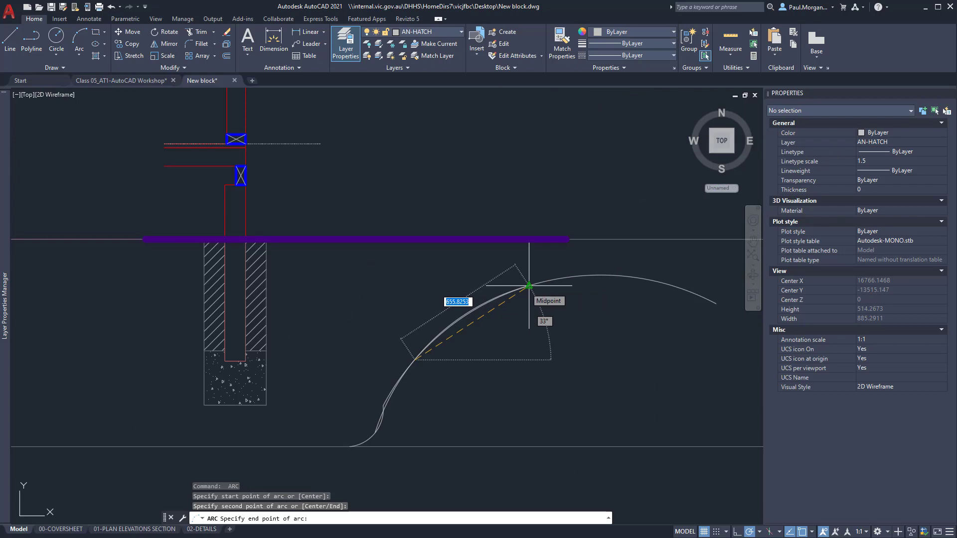
pyautogui.press('Escape')
# - Erase the small arc on the lower ground boundary line
pyautogui.click(378, 427)
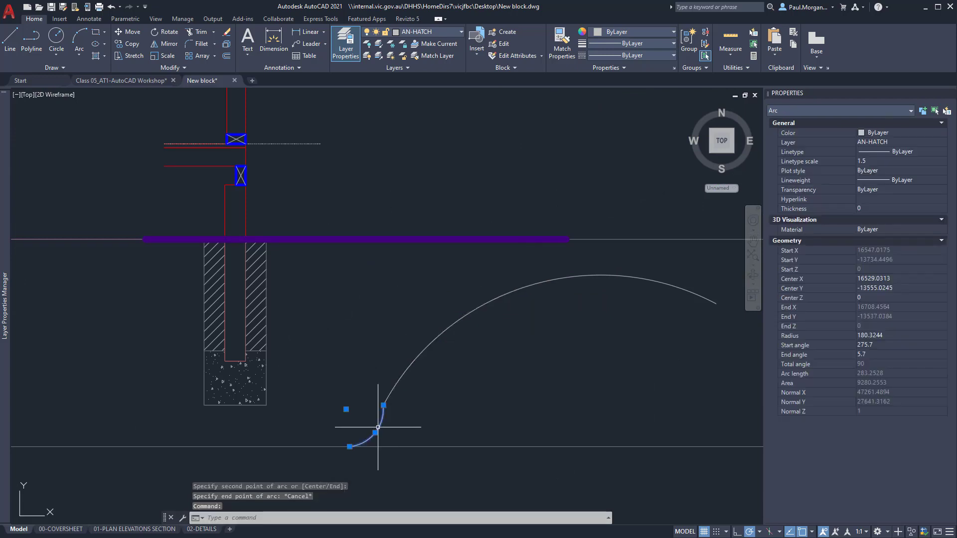
pyautogui.write('E')
pyautogui.press('Return')
# - Stretch the wide arc's lower-left endpoint about 155 units horizontally toward the stump footing
pyautogui.click(431, 354)
pyautogui.click(405, 371)
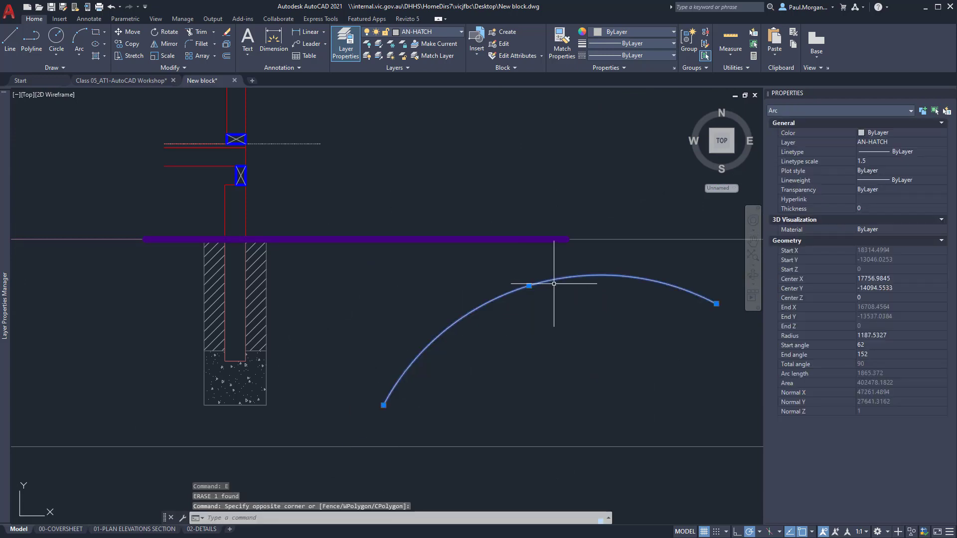
pyautogui.click(532, 285)
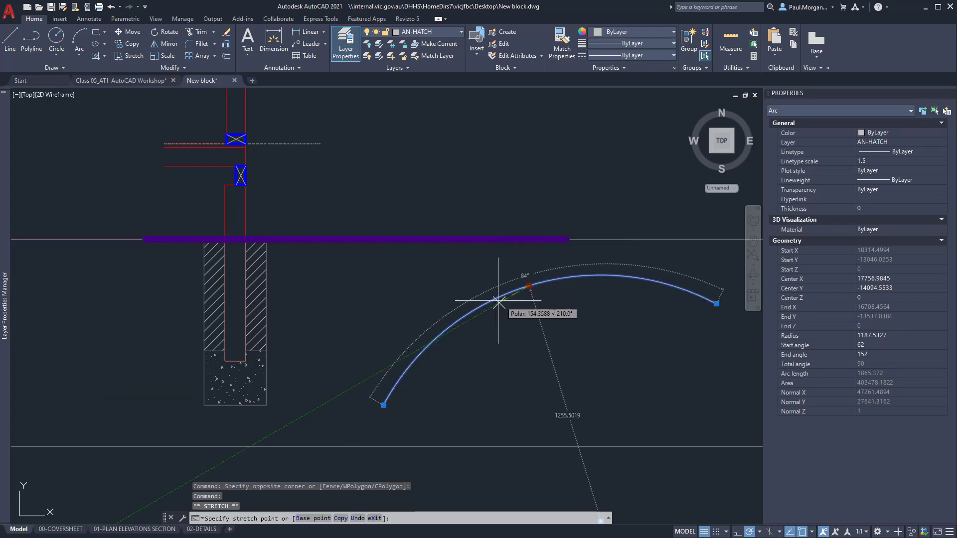
pyautogui.press('Escape')
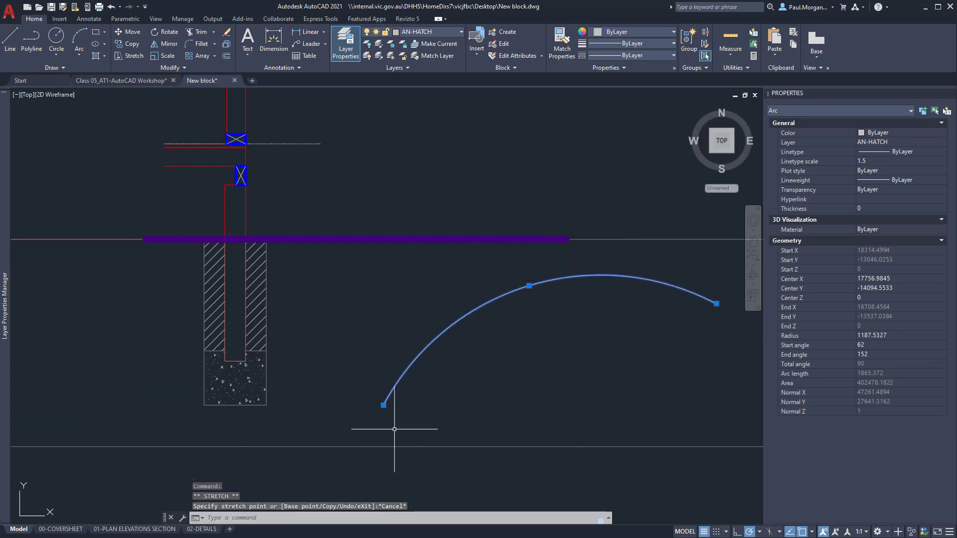
pyautogui.click(384, 405)
pyautogui.click(351, 408)
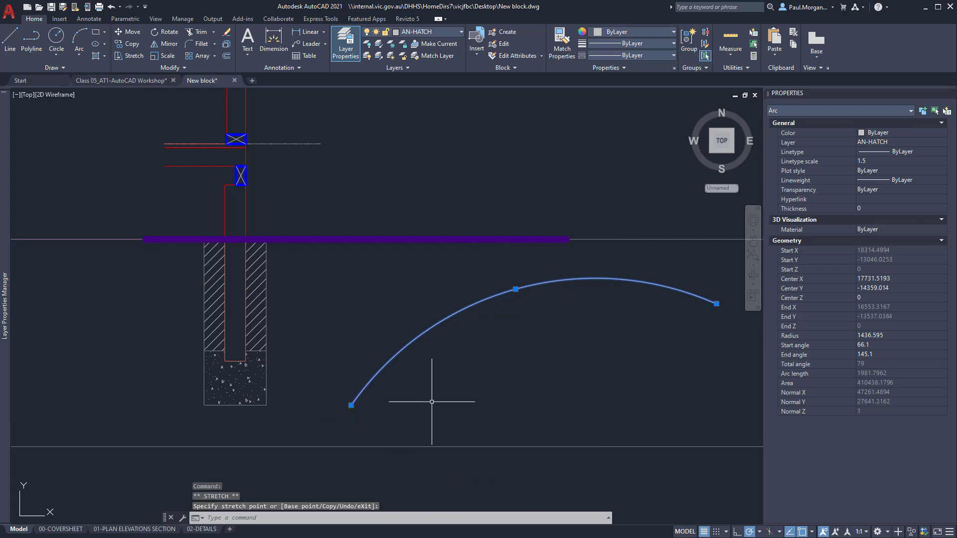
pyautogui.scroll(-3, 483, 297)
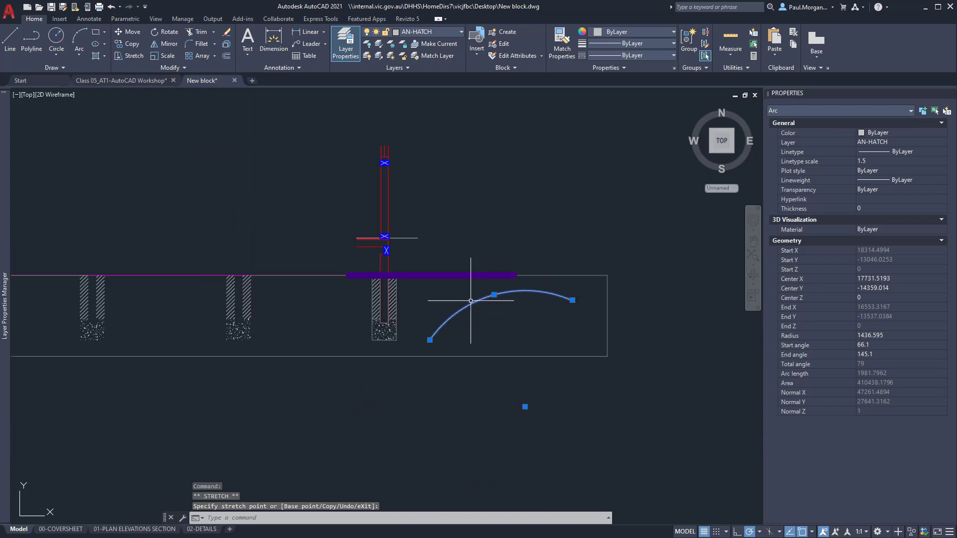
# - Stretch the wide arc's midpoint upward to a radius of about 1084, and erase the arc
pyautogui.click(490, 282)
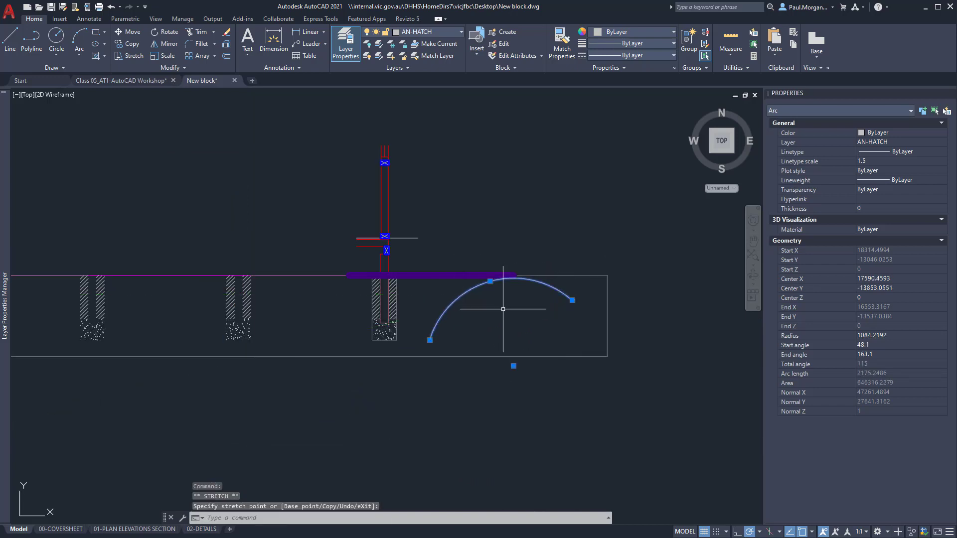
pyautogui.press('Escape')
pyautogui.press('Escape')
pyautogui.click(559, 282)
pyautogui.click(552, 299)
pyautogui.write('e')
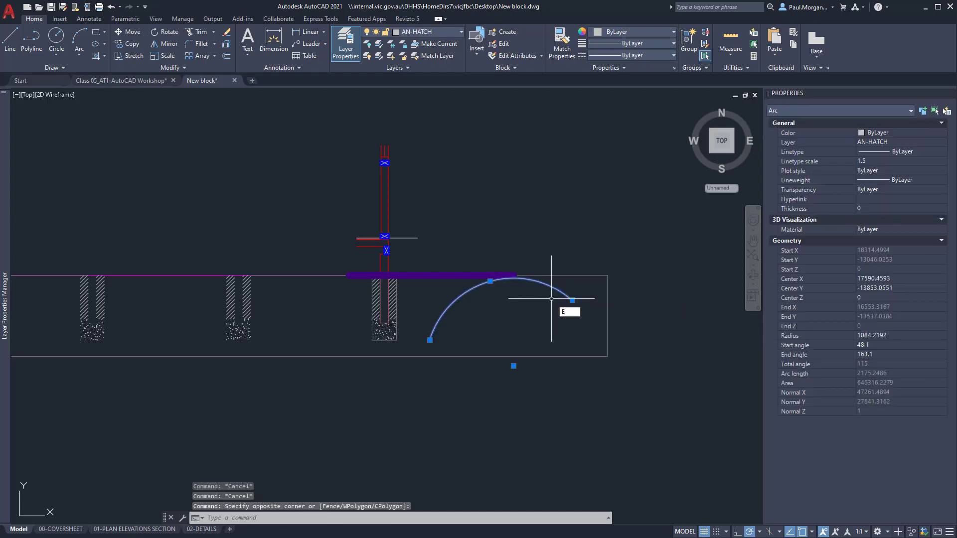
pyautogui.press('Return')
pyautogui.moveTo(465, 334); pyautogui.dragTo(502, 333, button='middle')
pyautogui.press('Escape')
pyautogui.press('Escape')
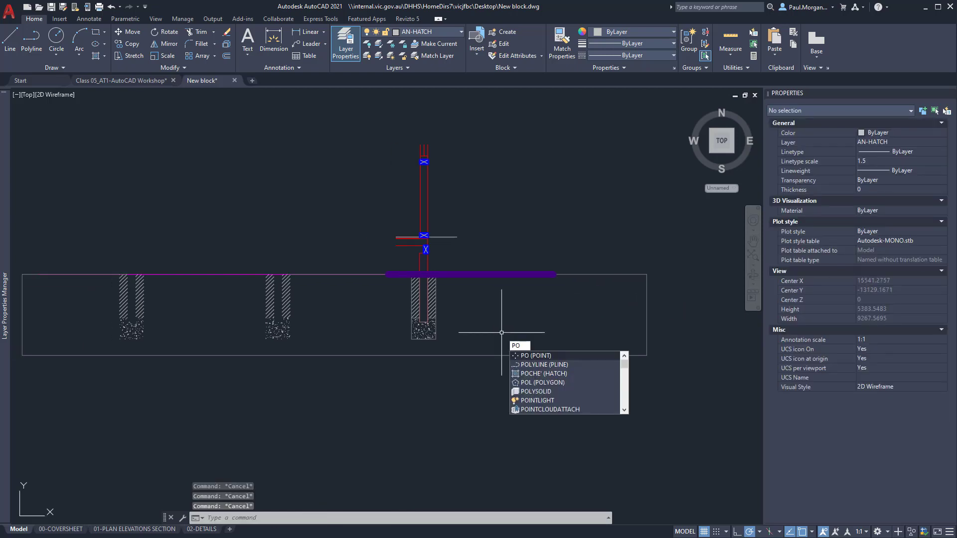
pyautogui.write('l')
pyautogui.press('Down')
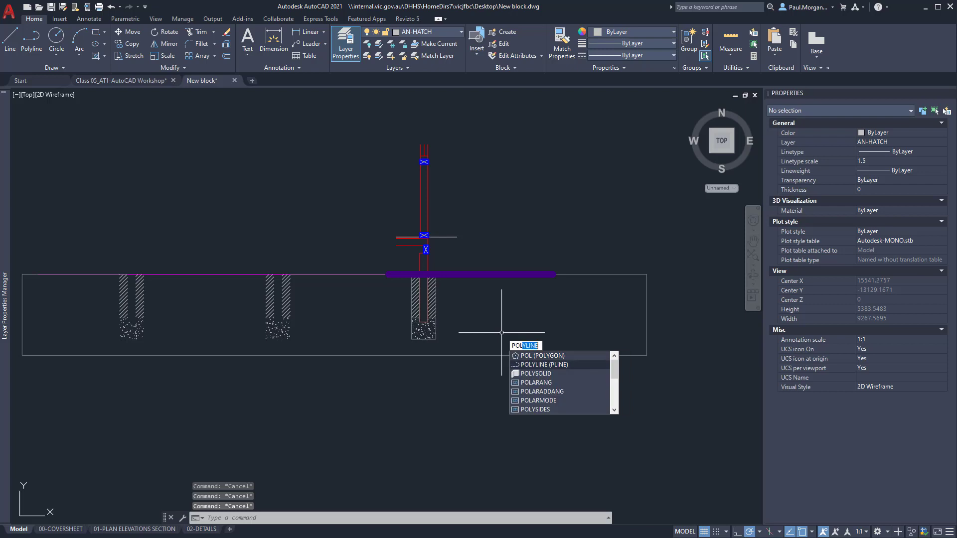
pyautogui.press('Return')
pyautogui.scroll(2, 501, 332)
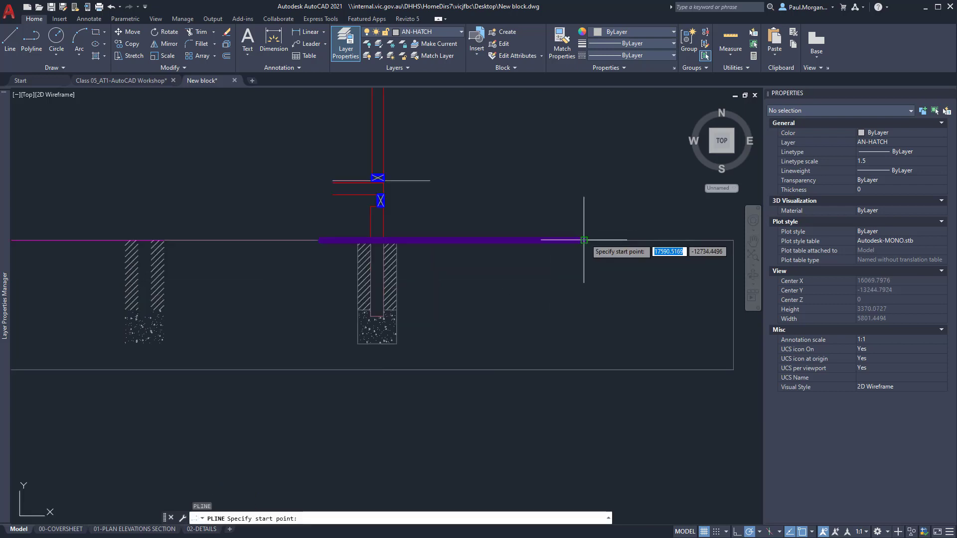
pyautogui.click(589, 240)
pyautogui.scroll(2, 588, 262)
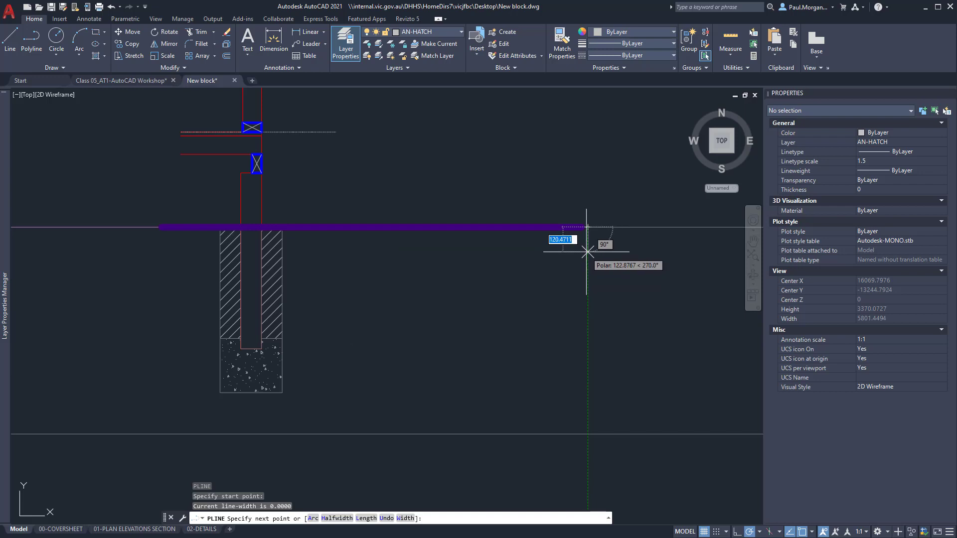
pyautogui.press('Escape')
# - Draw a polyline from the thick purple line's right end: 150 down, 1000 left, and straight down to the lower ground boundary
pyautogui.press('Return')
pyautogui.click(581, 227)
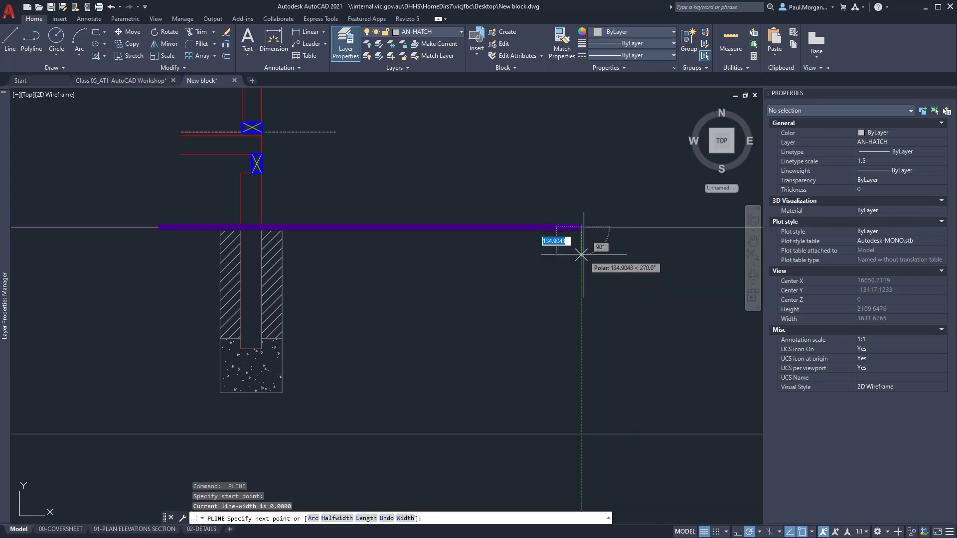
pyautogui.write('150')
pyautogui.press('Return')
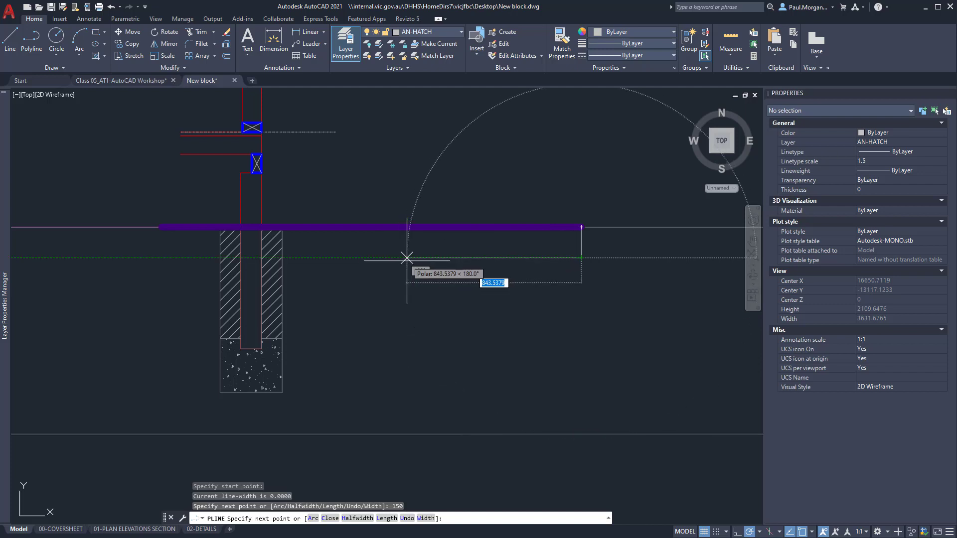
pyautogui.write('1000')
pyautogui.press('Return')
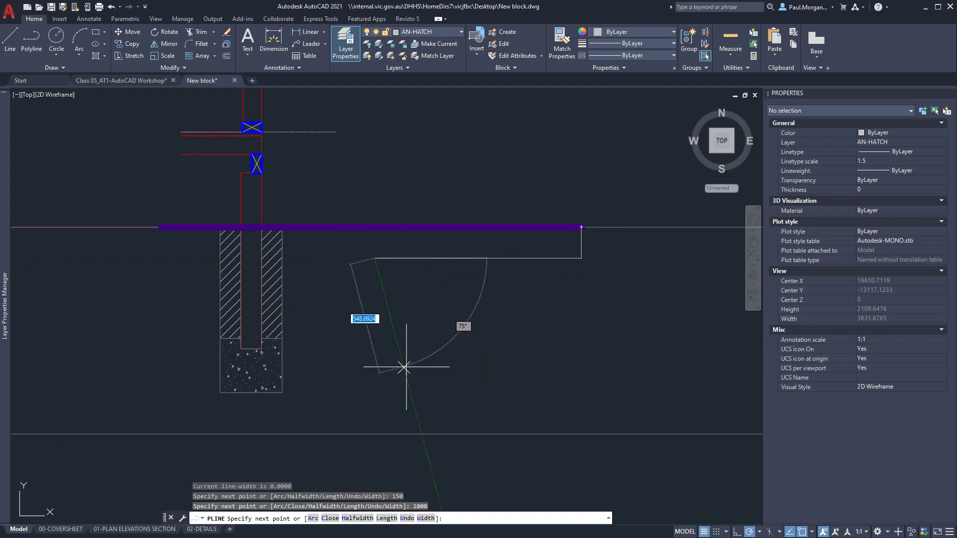
pyautogui.click(371, 433)
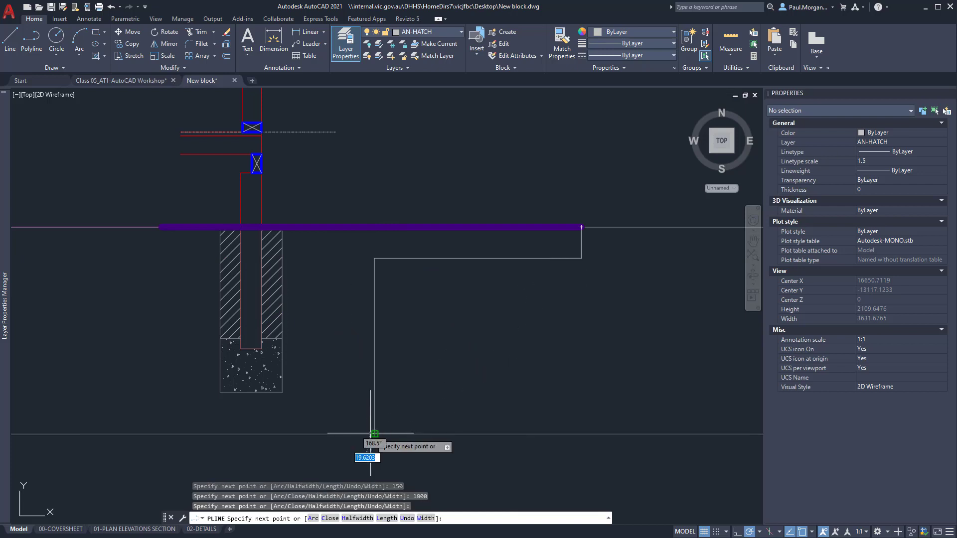
pyautogui.press('Escape')
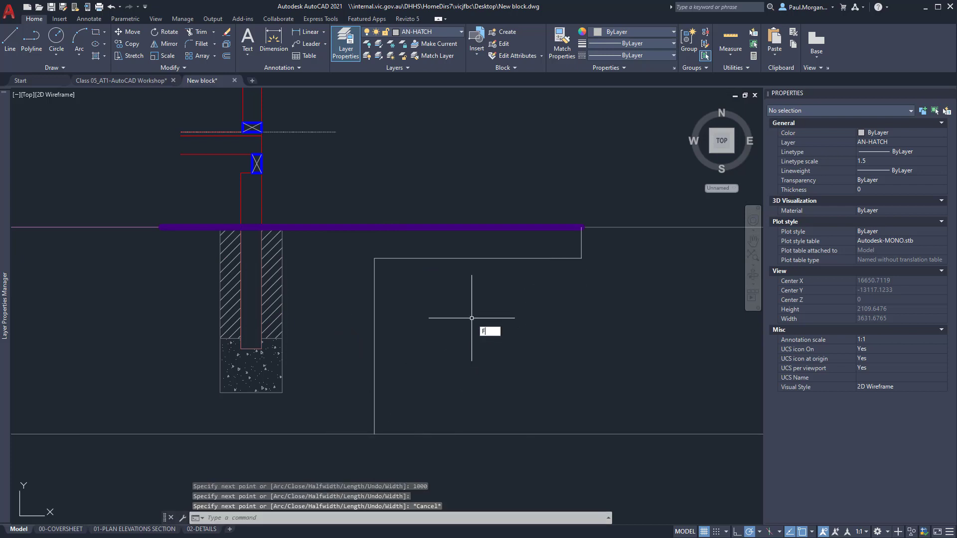
# - Fillet the corner between the polyline's long vertical and horizontal segments with a radius of 500
pyautogui.press('Return')
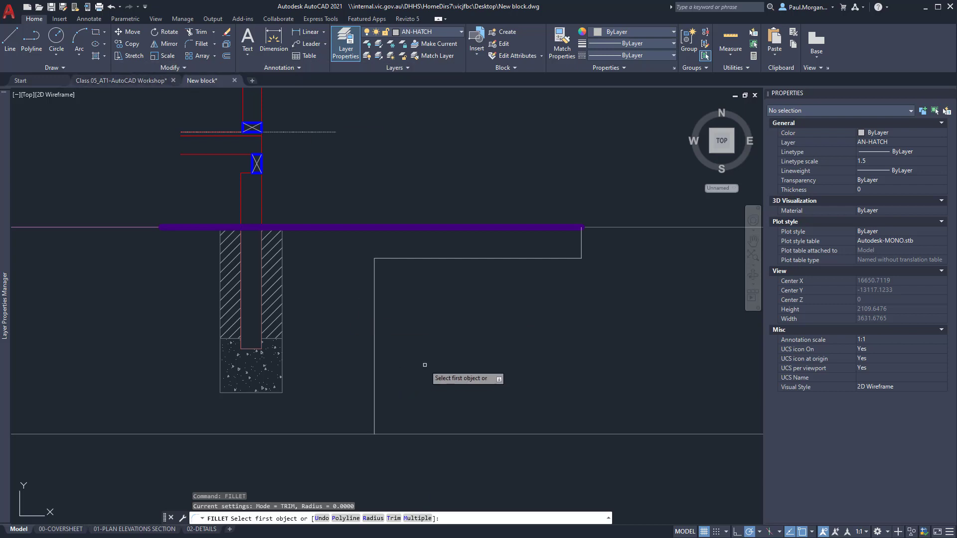
pyautogui.press('Return')
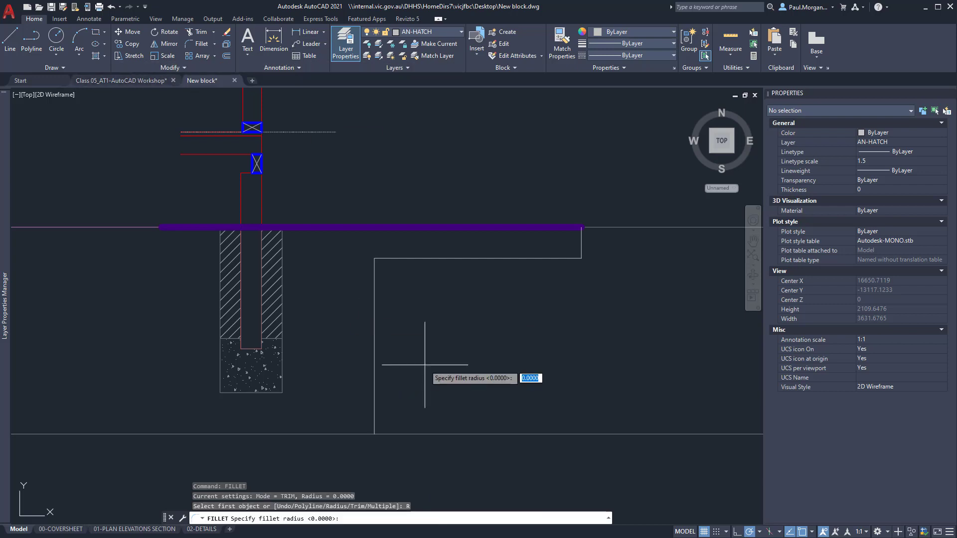
pyautogui.press('Return')
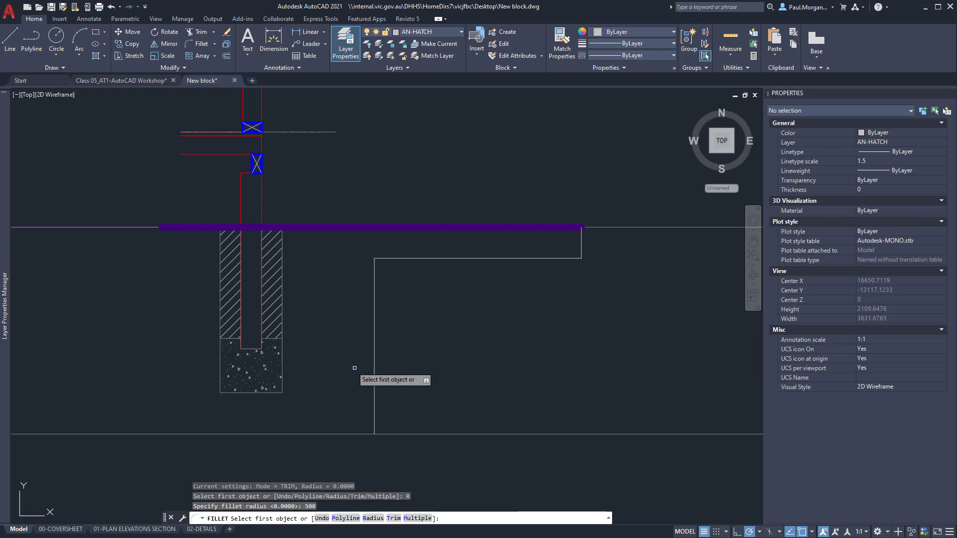
pyautogui.click(374, 397)
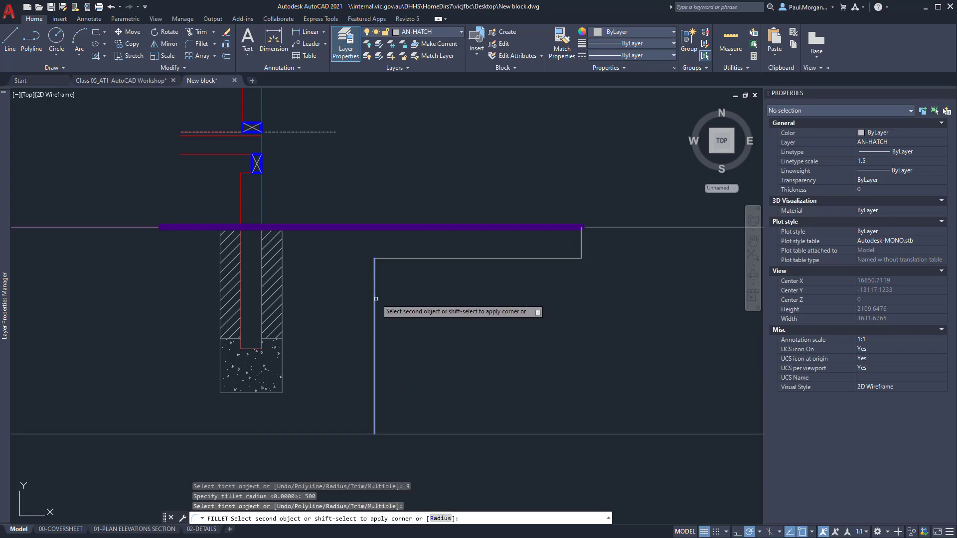
pyautogui.click(447, 259)
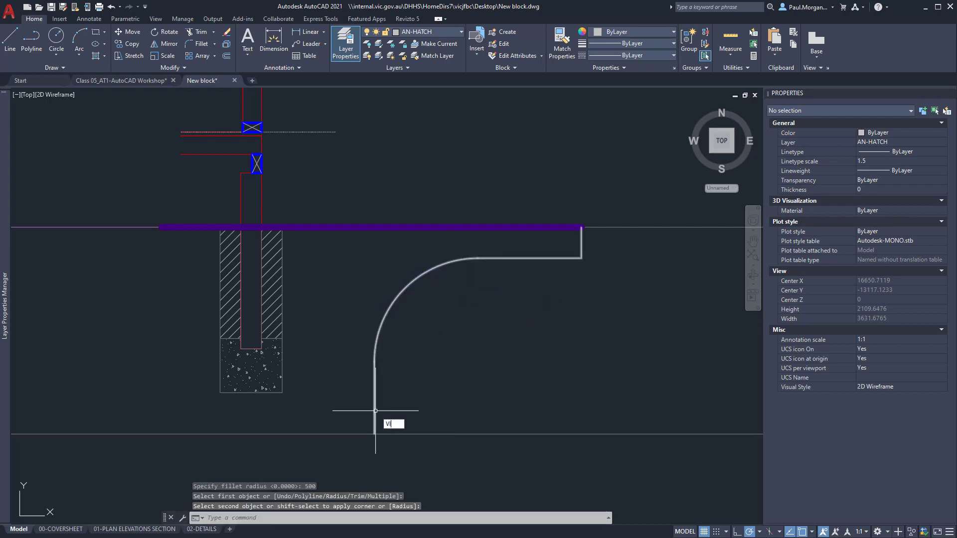
# - Fillet the corner between the polyline's vertical segment and the lower ground boundary with a radius of 150
pyautogui.press('Escape')
pyautogui.press('Escape')
pyautogui.press('Escape')
pyautogui.press('Return')
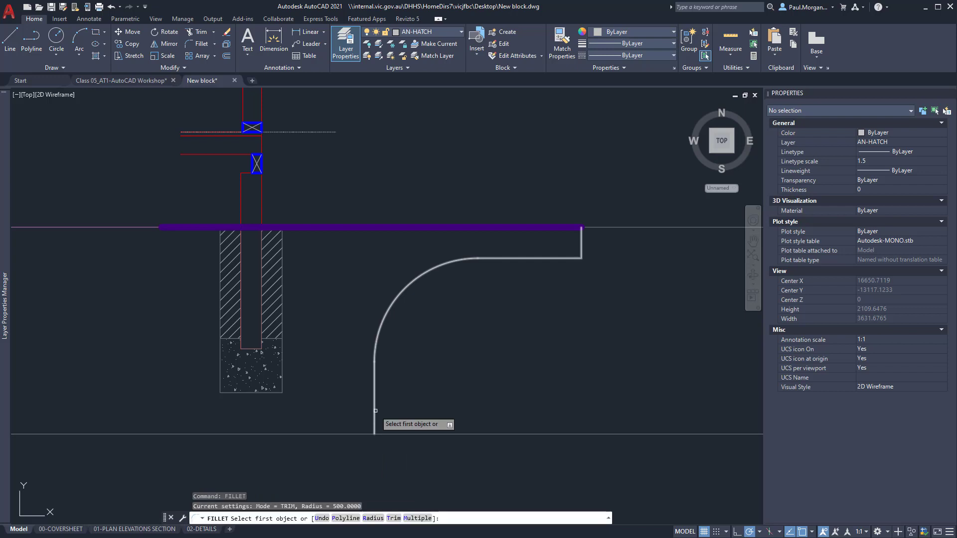
pyautogui.write('R')
pyautogui.press('Return')
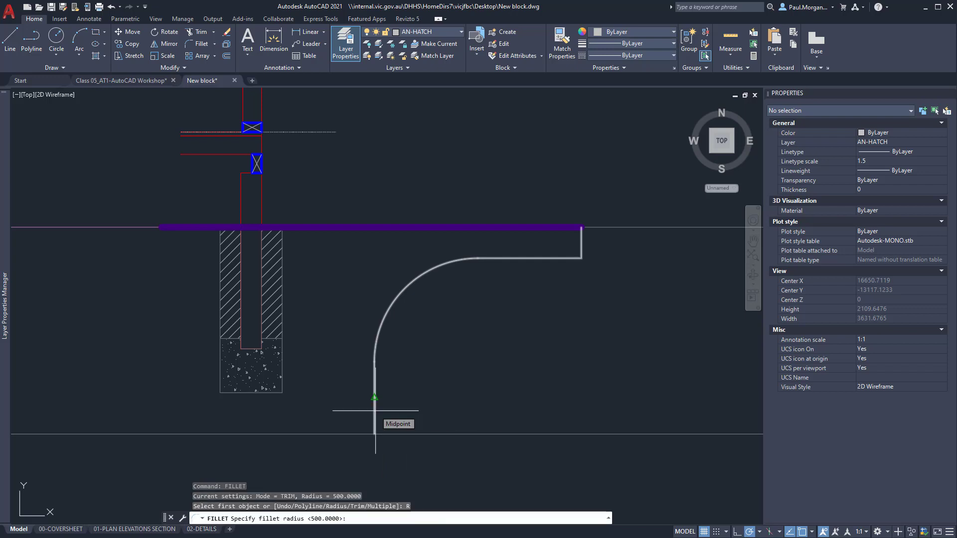
pyautogui.write('150')
pyautogui.press('Return')
pyautogui.click(374, 419)
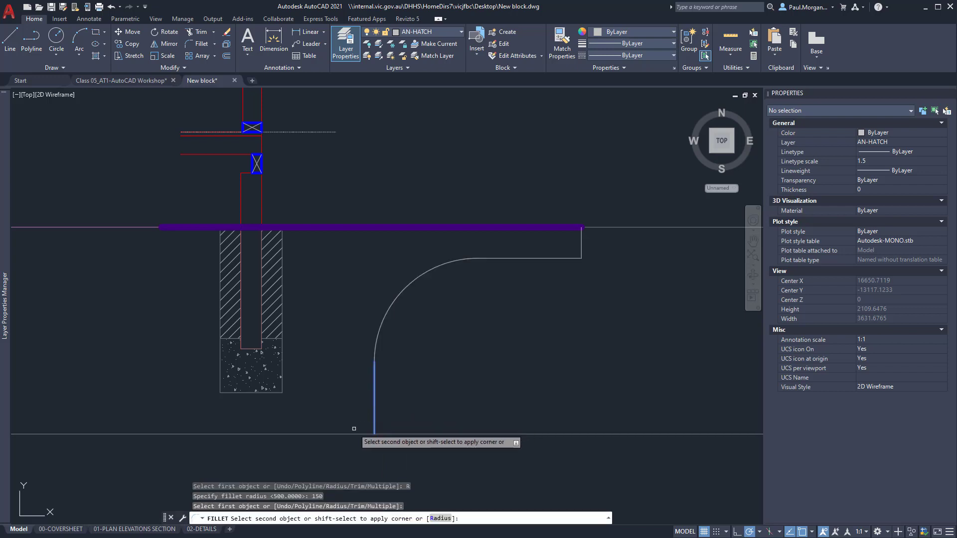
pyautogui.click(354, 433)
pyautogui.scroll(-4, 432, 399)
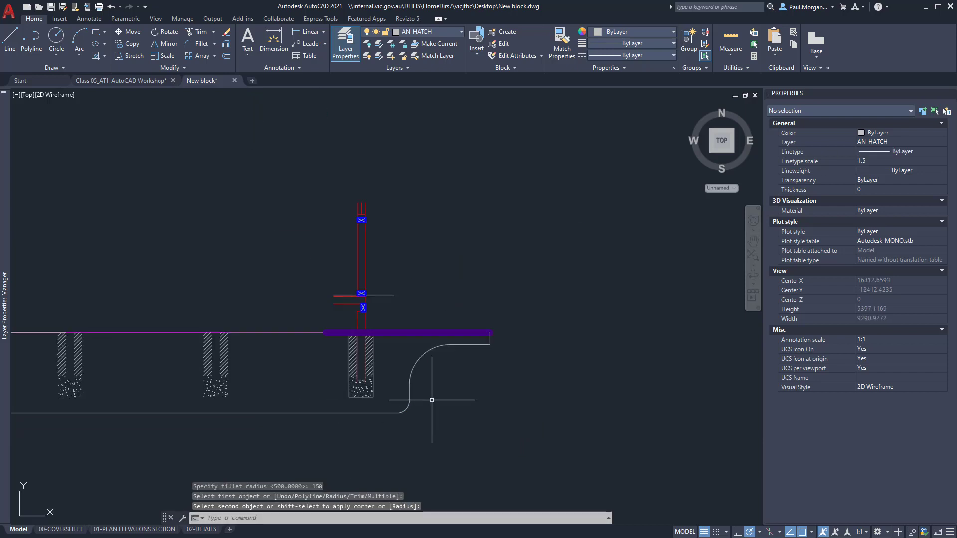
# - Move the filleted boundary polyline 250 units horizontally toward the stump footing
pyautogui.scroll(3, 432, 399)
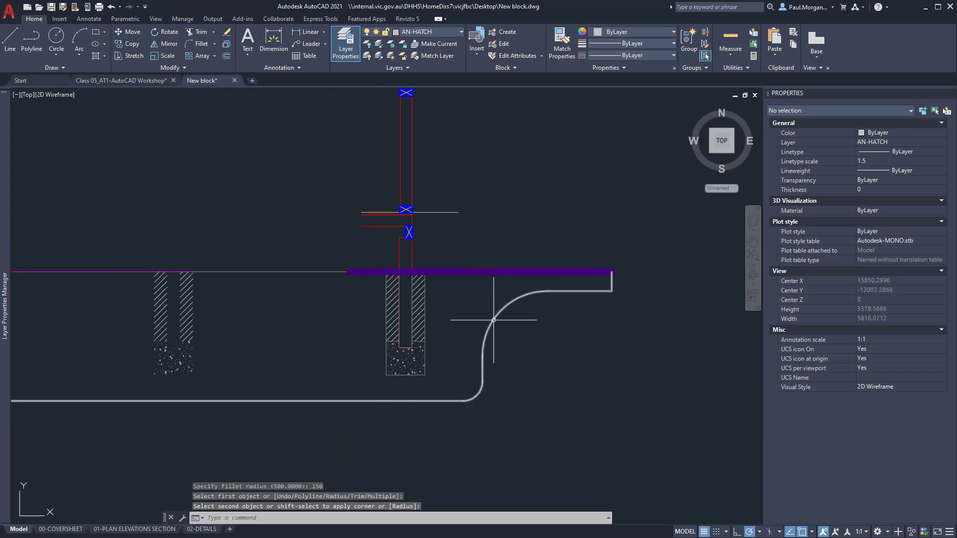
pyautogui.click(494, 320)
pyautogui.write('m')
pyautogui.press('Return')
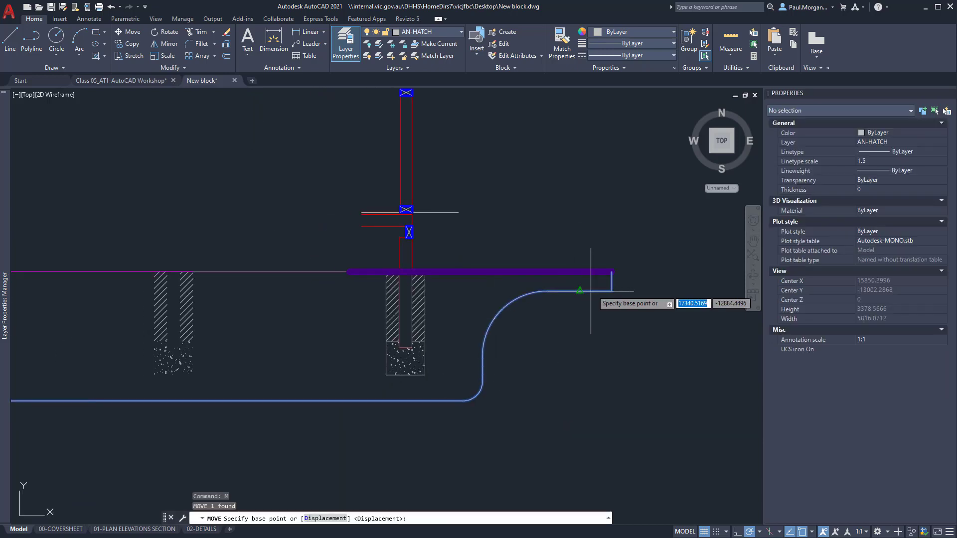
pyautogui.click(612, 292)
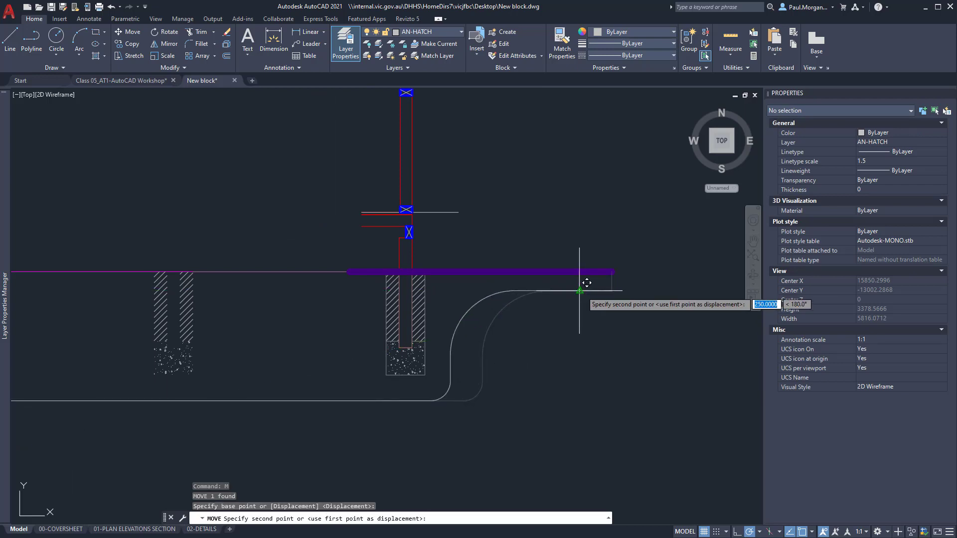
pyautogui.press('Escape')
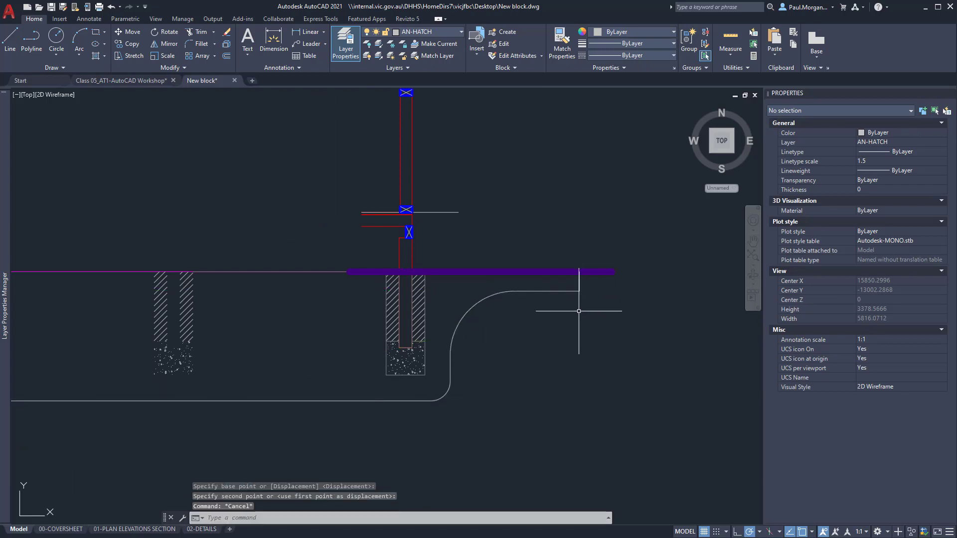
# - Stretch the polyline's short vertical end segment about 248 units horizontally back to the thick purple line's right end
pyautogui.click(580, 282)
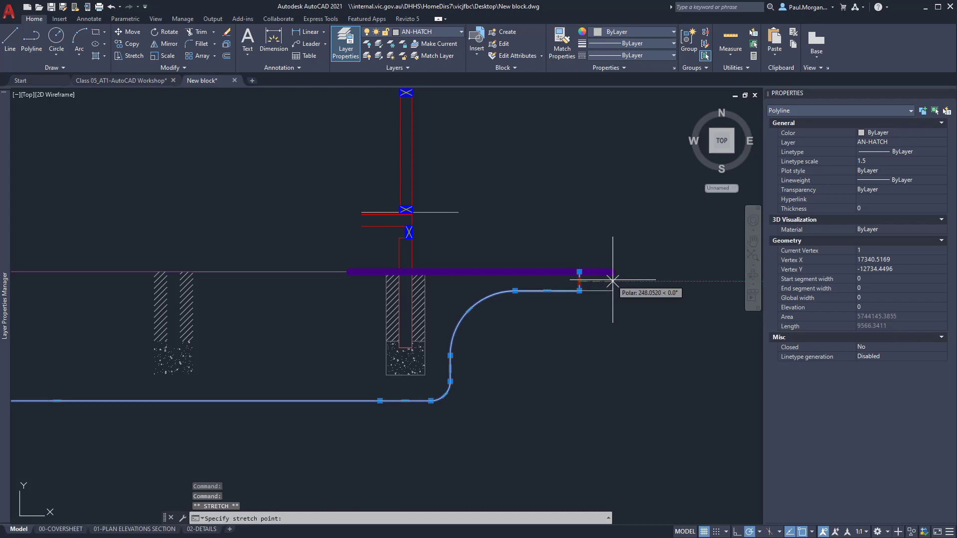
pyautogui.click(613, 281)
pyautogui.press('Escape')
pyautogui.press('Escape')
# - Draw a vertical line from the thick purple line's left end down to the lower ground boundary
pyautogui.moveTo(435, 401); pyautogui.dragTo(572, 396, button='middle')
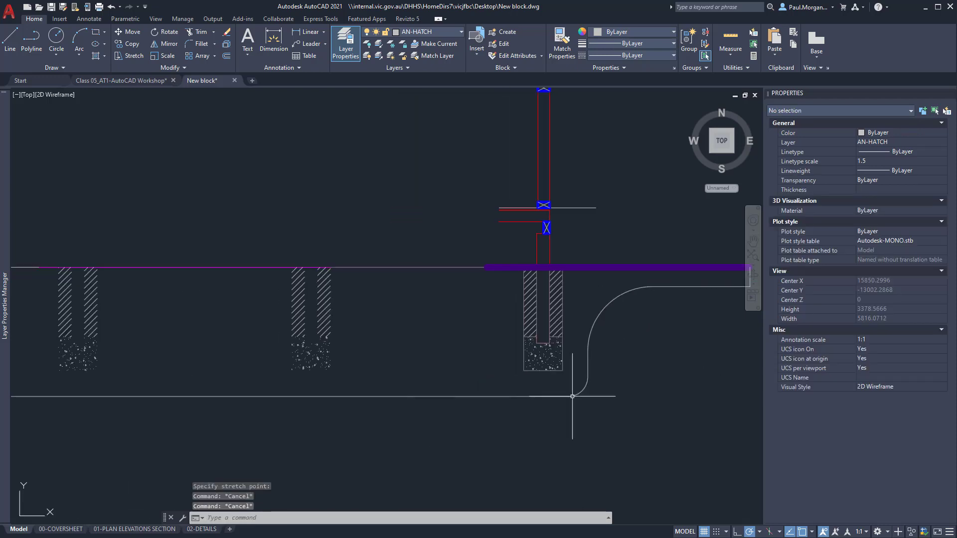
pyautogui.write('l')
pyautogui.press('Return')
pyautogui.click(488, 397)
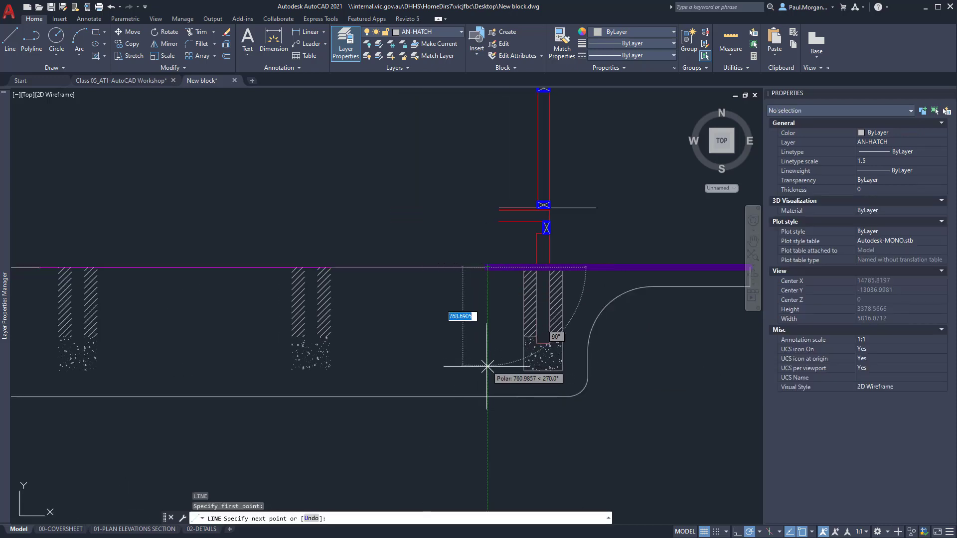
pyautogui.click(488, 396)
pyautogui.press('Escape')
pyautogui.press('Escape')
pyautogui.press('Escape')
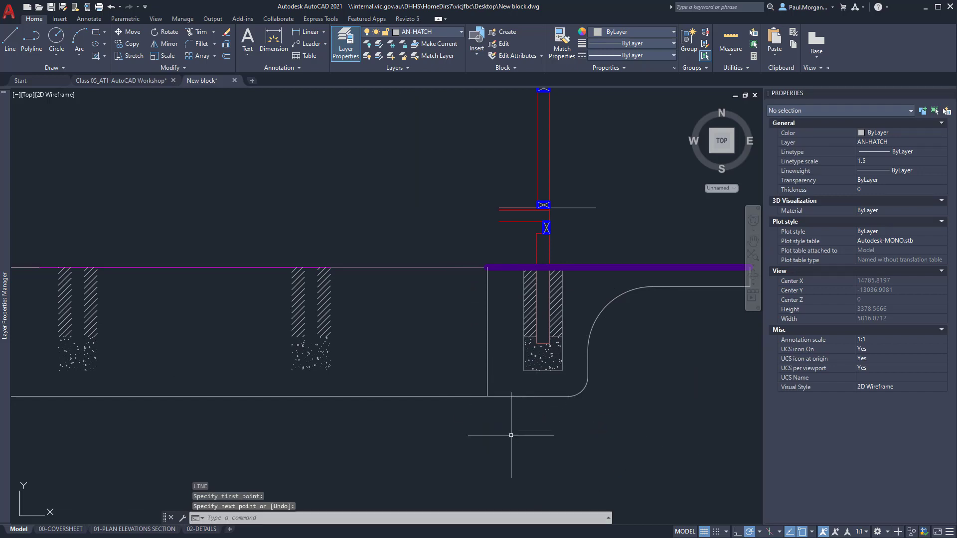
pyautogui.click(531, 321)
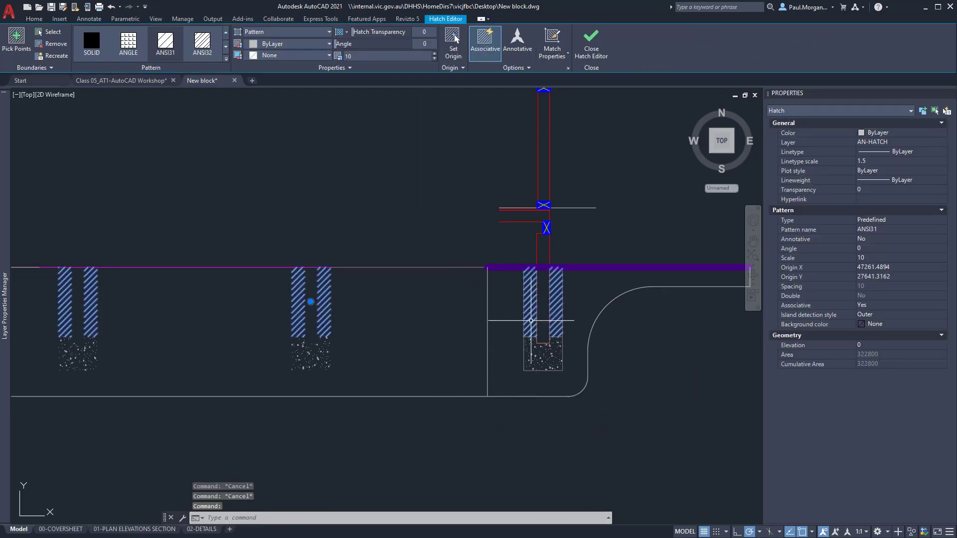
pyautogui.moveTo(513, 339); pyautogui.dragTo(489, 328, button='middle')
pyautogui.press('Escape')
pyautogui.press('Escape')
pyautogui.scroll(2, 519, 327)
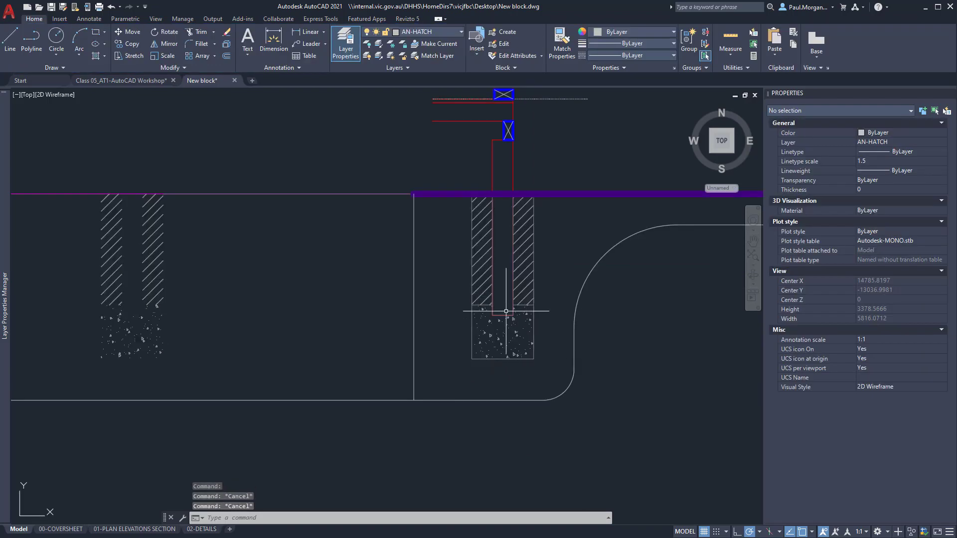
pyautogui.moveTo(540, 346); pyautogui.dragTo(492, 366, button='middle')
pyautogui.scroll(-2, 492, 367)
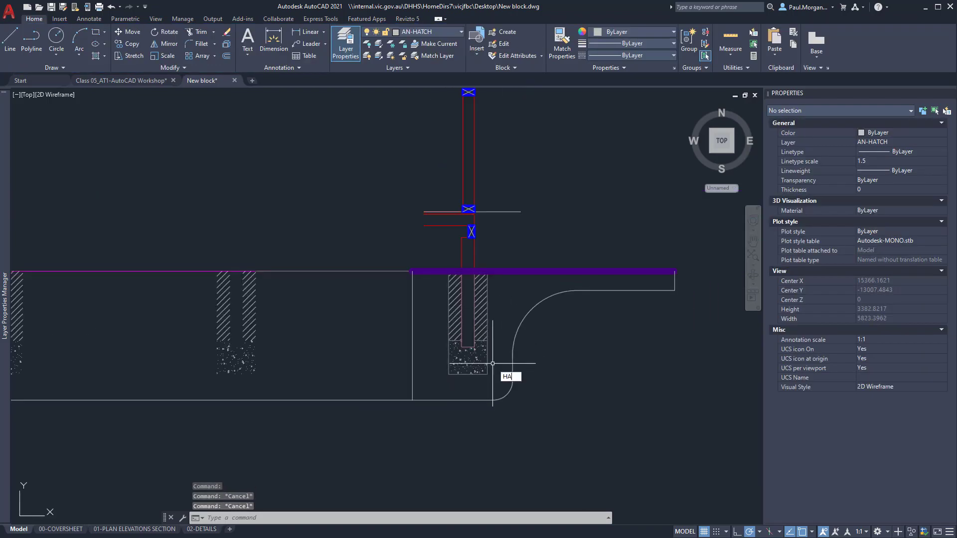
# - Try to hatch the ground area around the right stump, between the vertical line and the curved boundary
pyautogui.write('TCH')
pyautogui.press('Return')
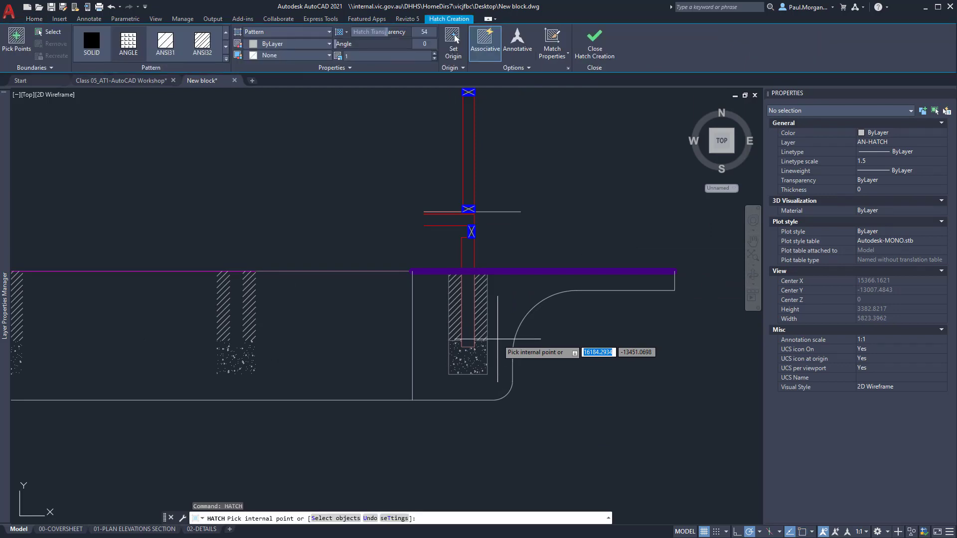
pyautogui.click(503, 314)
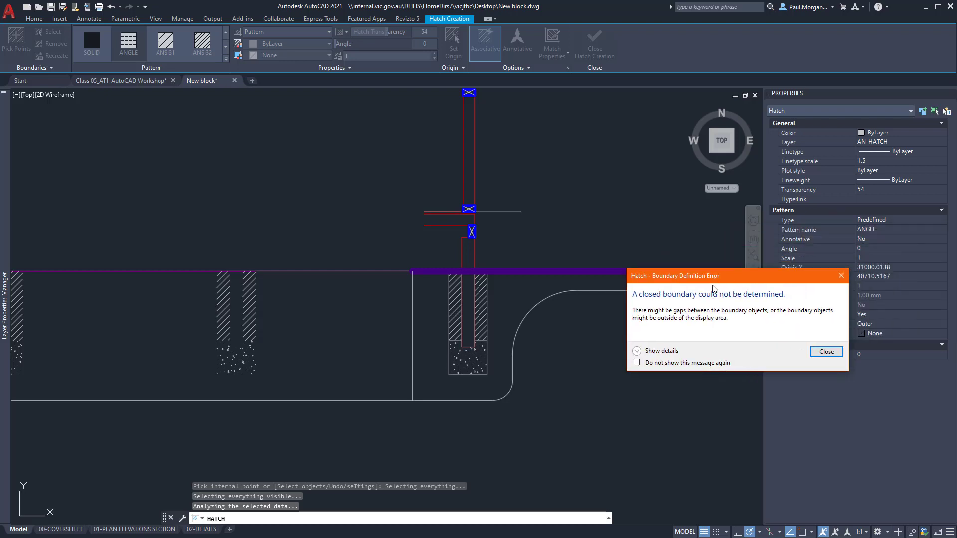
pyautogui.click(826, 352)
pyautogui.press('Escape')
pyautogui.press('Escape')
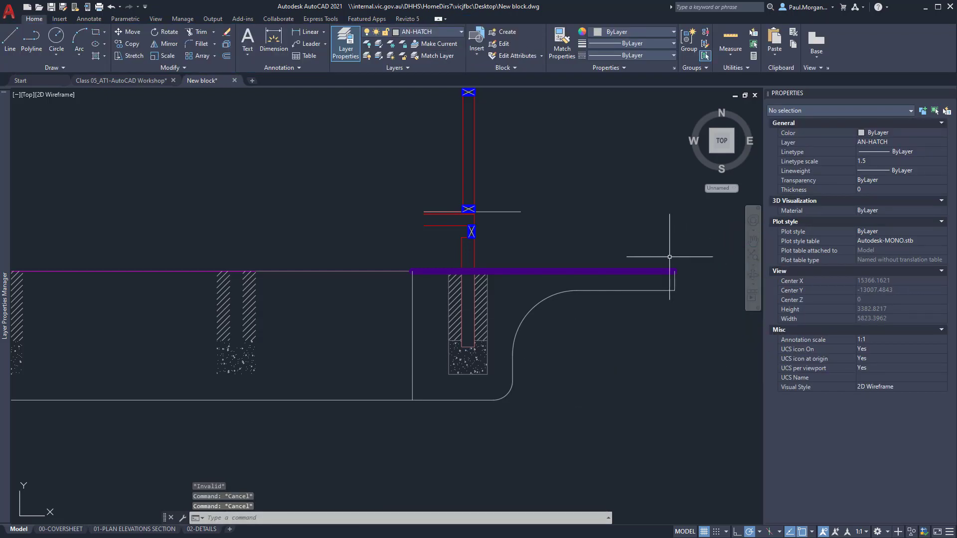
# - Stretch the right ends of the two overlapping ground lines to meet the top of the boundary's short vertical end segment
pyautogui.scroll(4, 669, 257)
pyautogui.scroll(6, 690, 318)
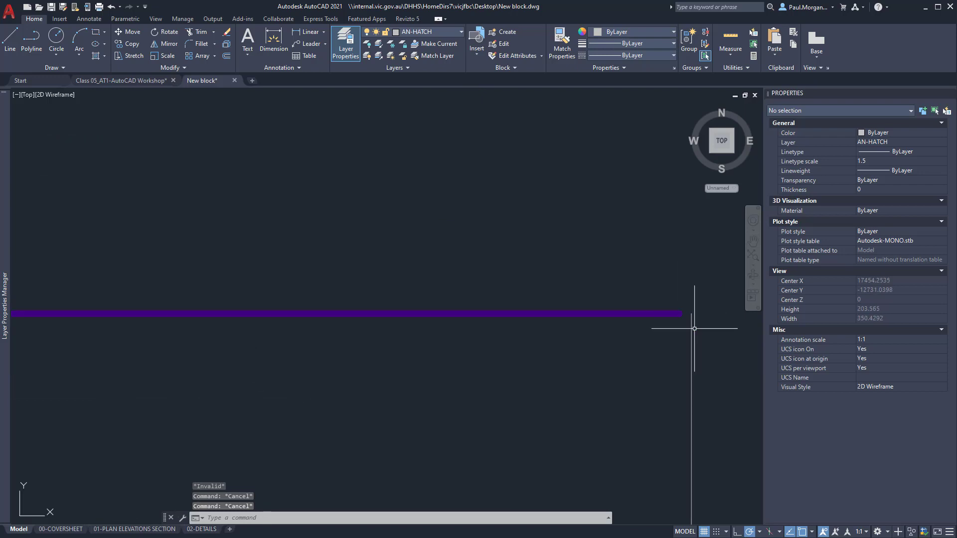
pyautogui.click(679, 315)
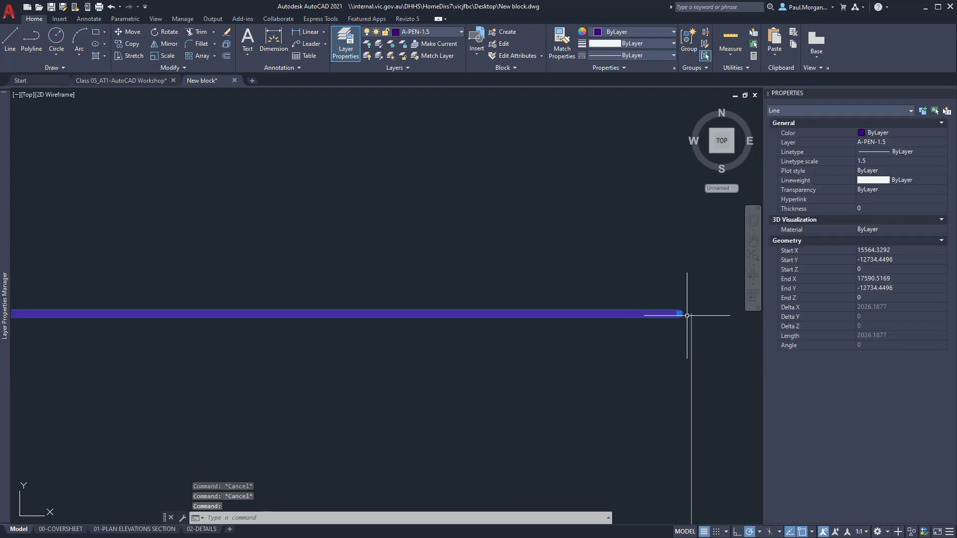
pyautogui.click(689, 320)
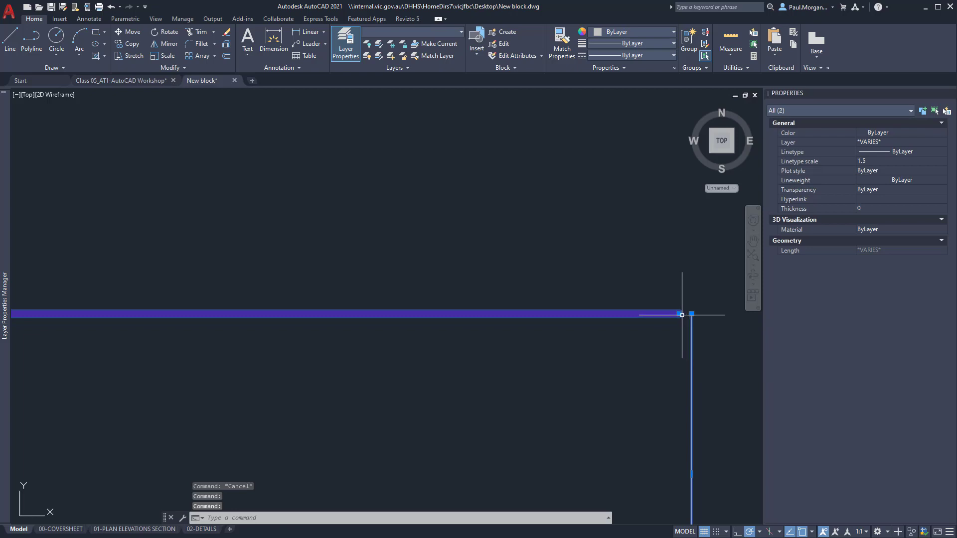
pyautogui.press('Escape')
pyautogui.click(679, 316)
pyautogui.click(676, 313)
pyautogui.click(679, 314)
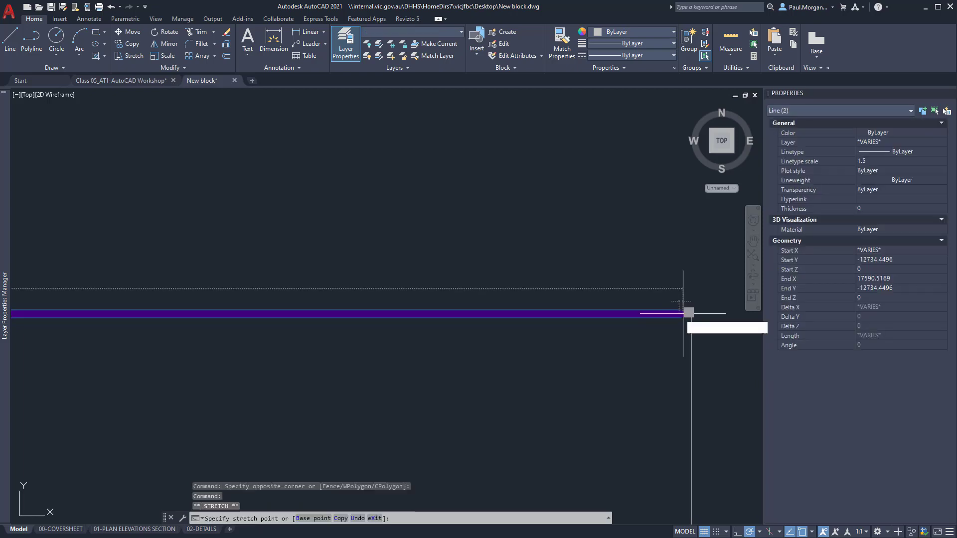
pyautogui.press('Escape')
pyautogui.press('Escape')
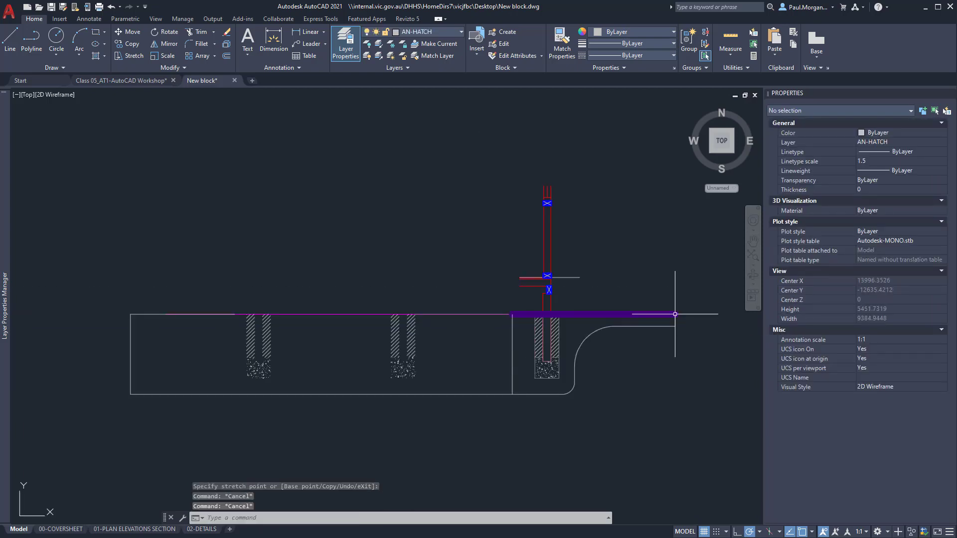
# - Hatch the closed ground area around the right stump, inside the vertical line and filleted boundary
pyautogui.press('Return')
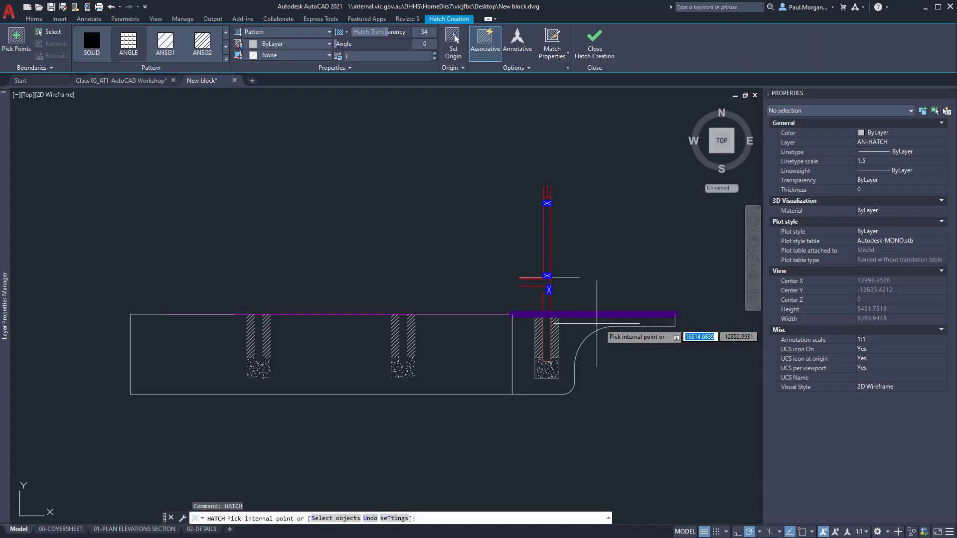
pyautogui.click(593, 322)
pyautogui.scroll(2, 580, 325)
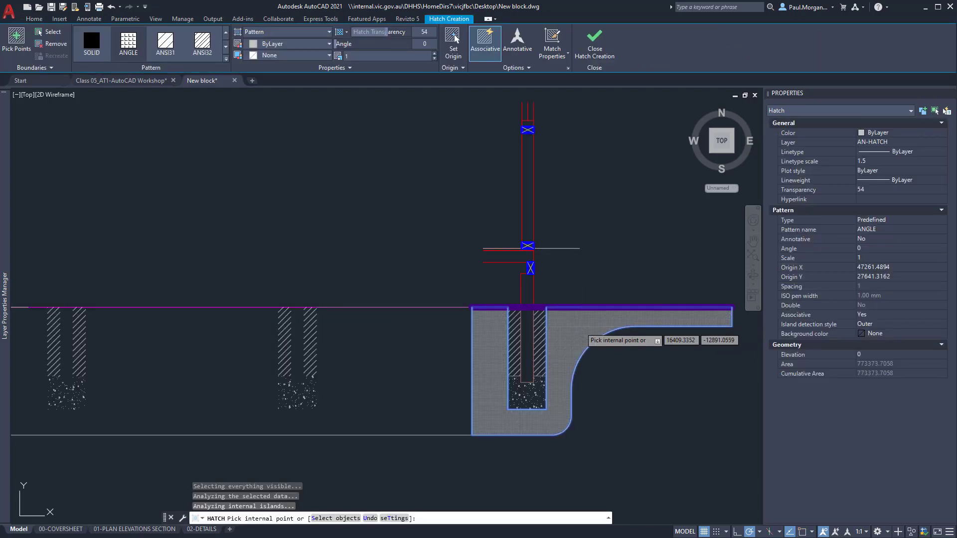
pyautogui.press('Escape')
# - Change the new ground hatch's pattern to EARTH
pyautogui.click(559, 330)
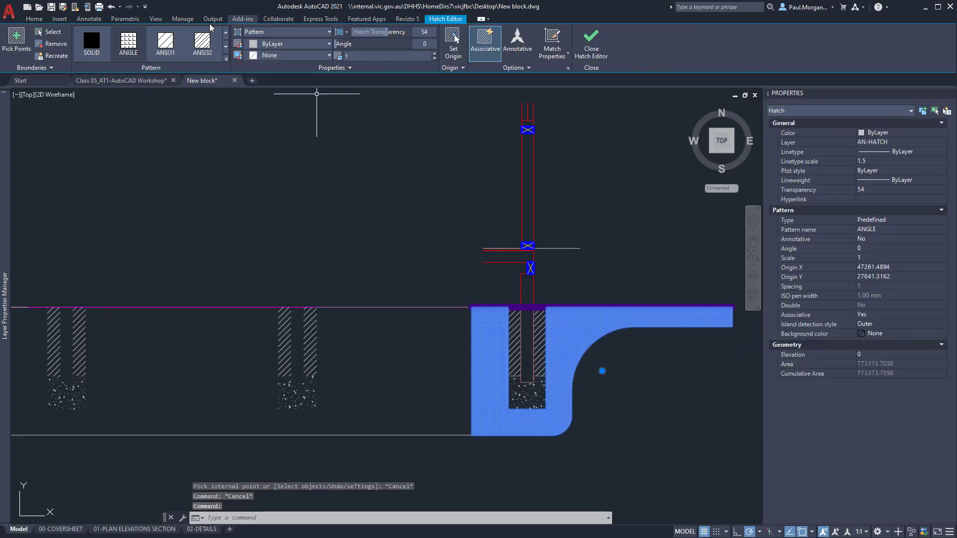
pyautogui.click(226, 61)
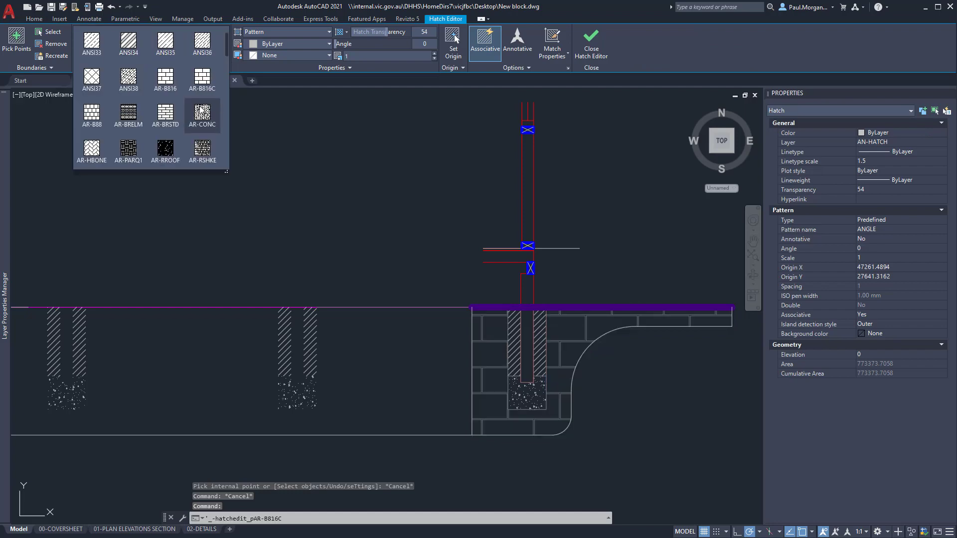
pyautogui.scroll(-2, 164, 80)
pyautogui.scroll(-1, 202, 148)
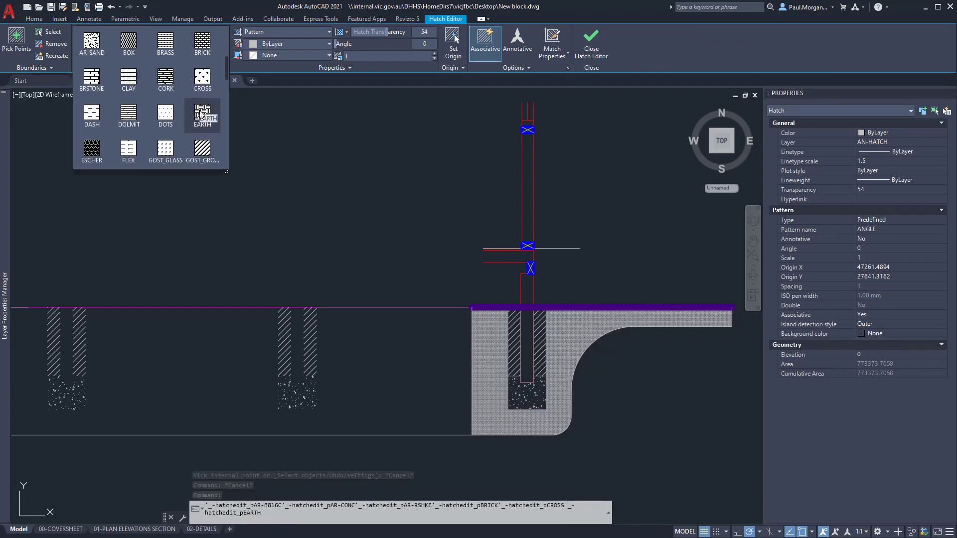
pyautogui.click(202, 148)
# - Set the EARTH ground hatch's angle to 45 and its scale to 5
pyautogui.scroll(6, 421, 270)
pyautogui.scroll(2, 593, 345)
pyautogui.moveTo(589, 339); pyautogui.dragTo(228, 112, button='middle')
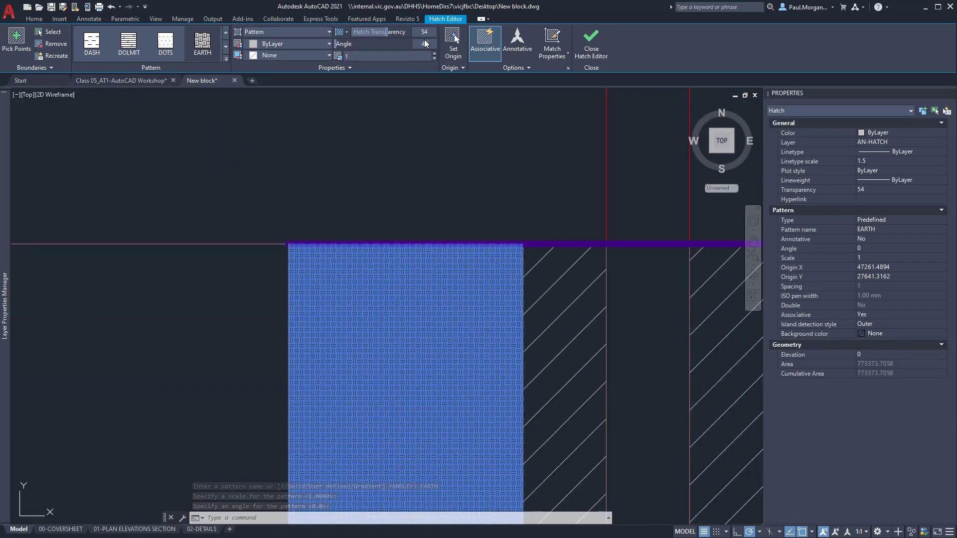
pyautogui.press('Return')
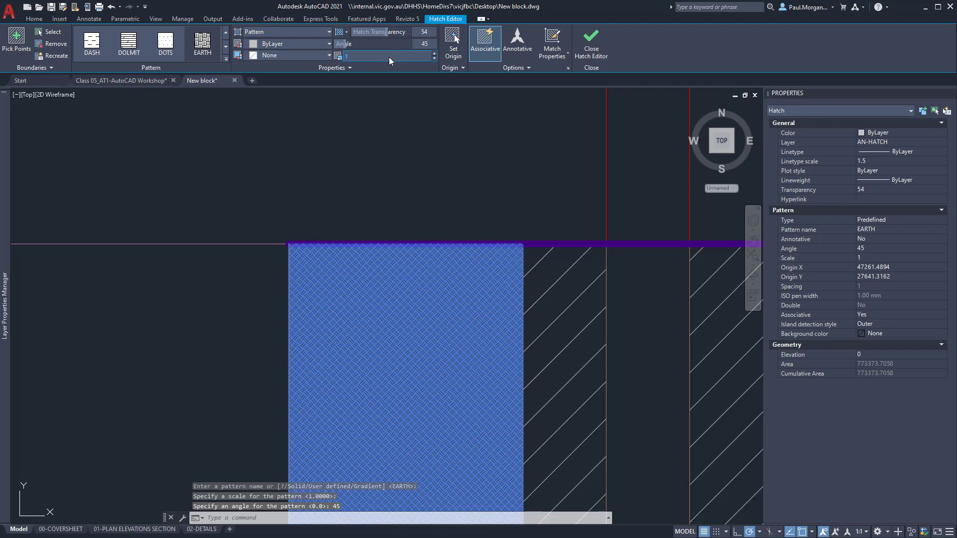
pyautogui.write('5')
pyautogui.press('Return')
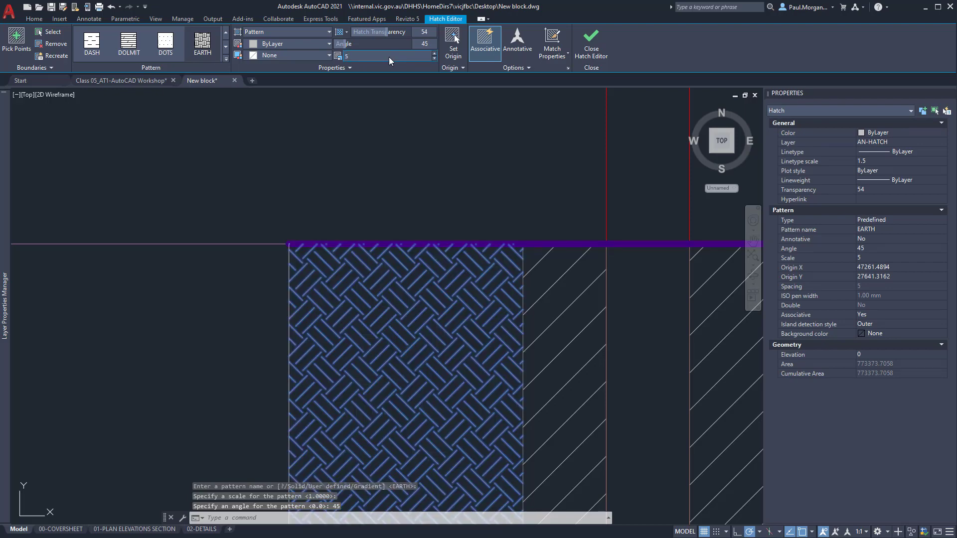
pyautogui.scroll(-3, 529, 240)
pyautogui.press('Escape')
pyautogui.press('Escape')
pyautogui.scroll(-3, 587, 312)
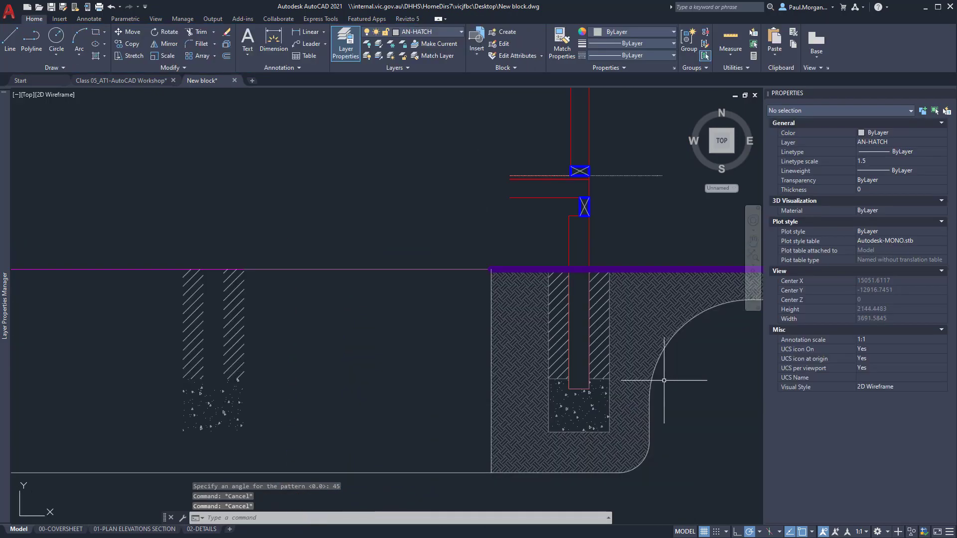
# - On the 02-DETAILS layout, try scale 10 for the ground hatch in the wall section viewport, and settle on 15
pyautogui.moveTo(664, 381); pyautogui.dragTo(560, 372, button='middle')
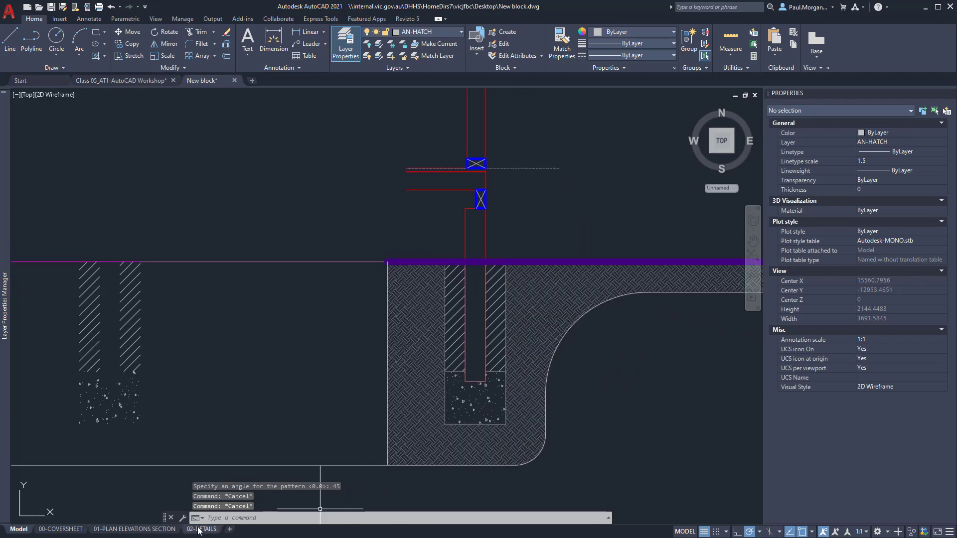
pyautogui.click(198, 530)
pyautogui.scroll(5, 504, 363)
pyautogui.scroll(-4, 504, 363)
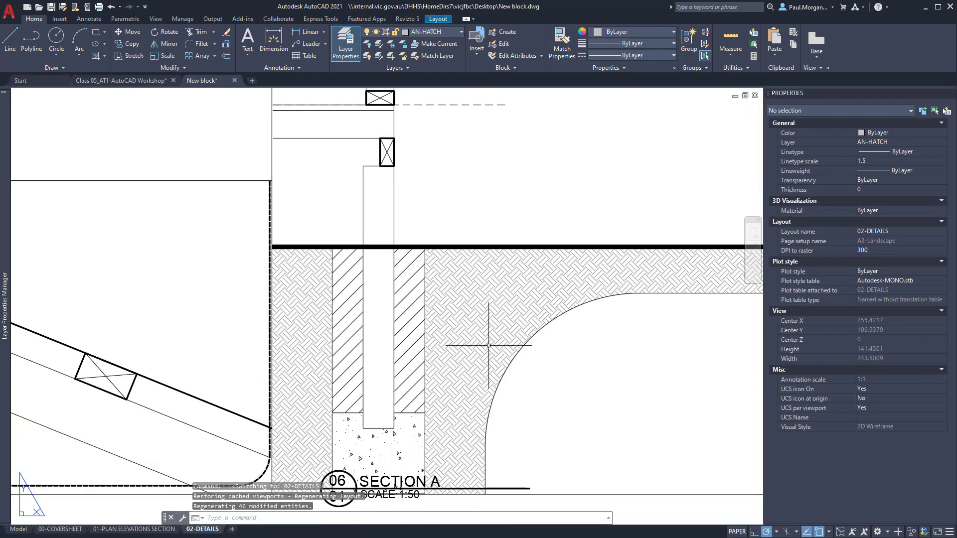
pyautogui.doubleClick(486, 320)
pyautogui.click(476, 324)
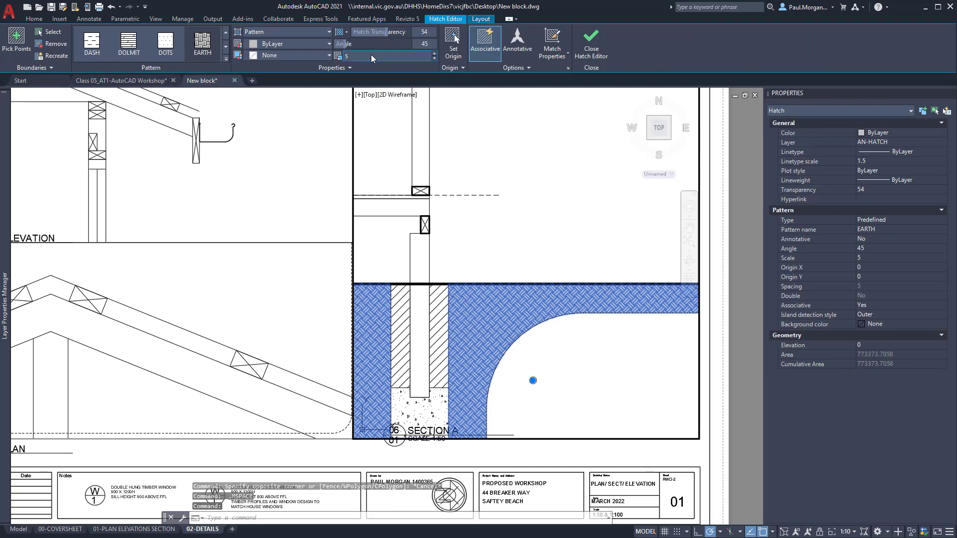
pyautogui.click(371, 55)
pyautogui.write('10')
pyautogui.press('Return')
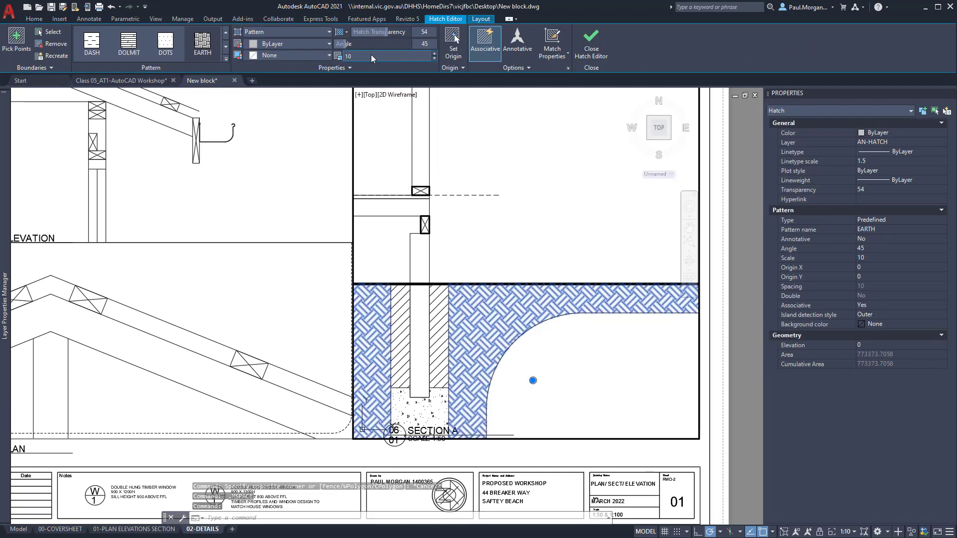
pyautogui.press('Return')
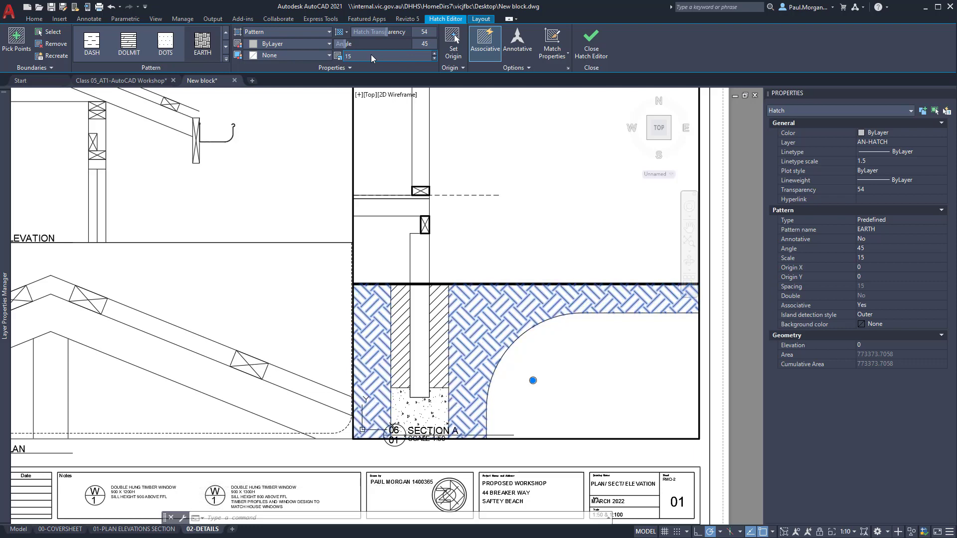
# - Compare the ground hatch with the reference wall and sub-floor detail in Revu, and check the stump fill hatch's properties
pyautogui.hotkey('alt', 'Tab')
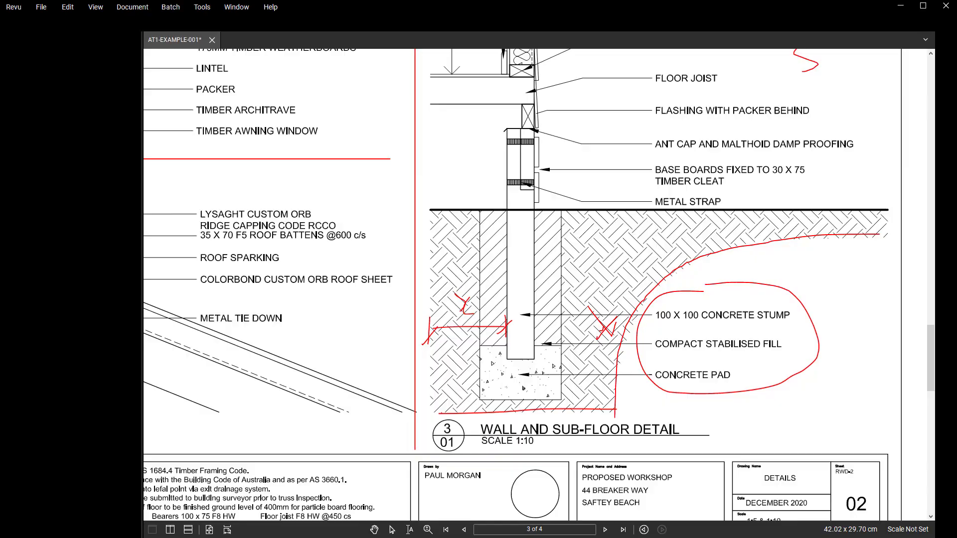
pyautogui.hotkey('alt', 'Tab')
pyautogui.press('Escape')
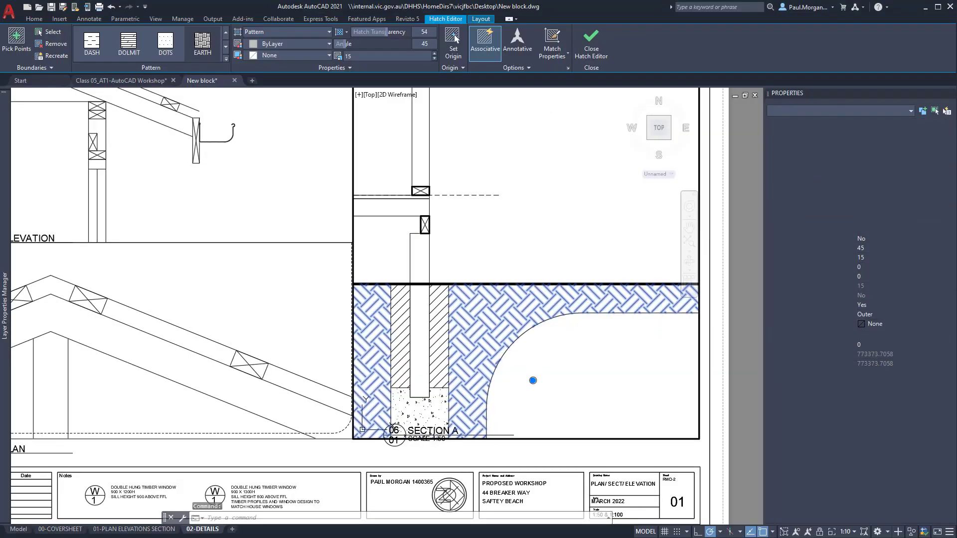
pyautogui.click(444, 352)
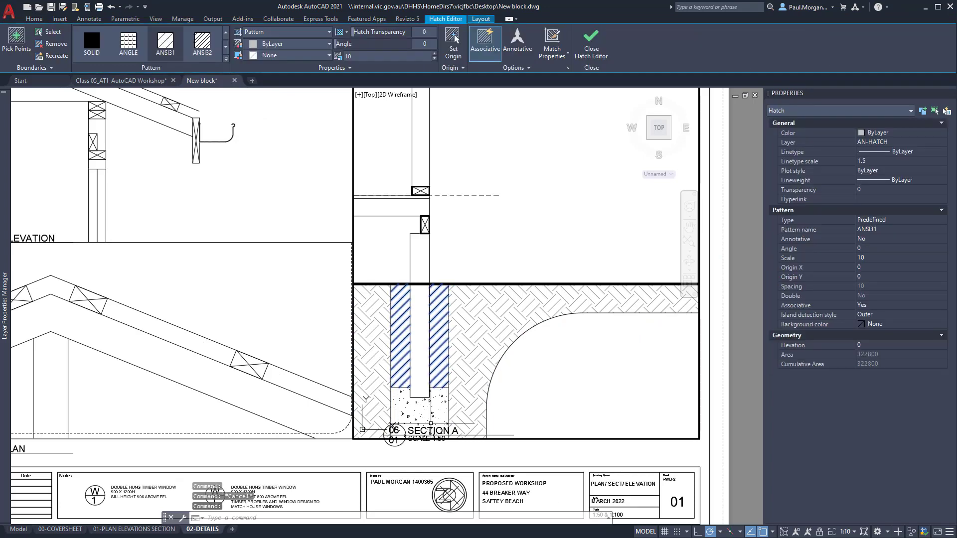
pyautogui.press('Escape')
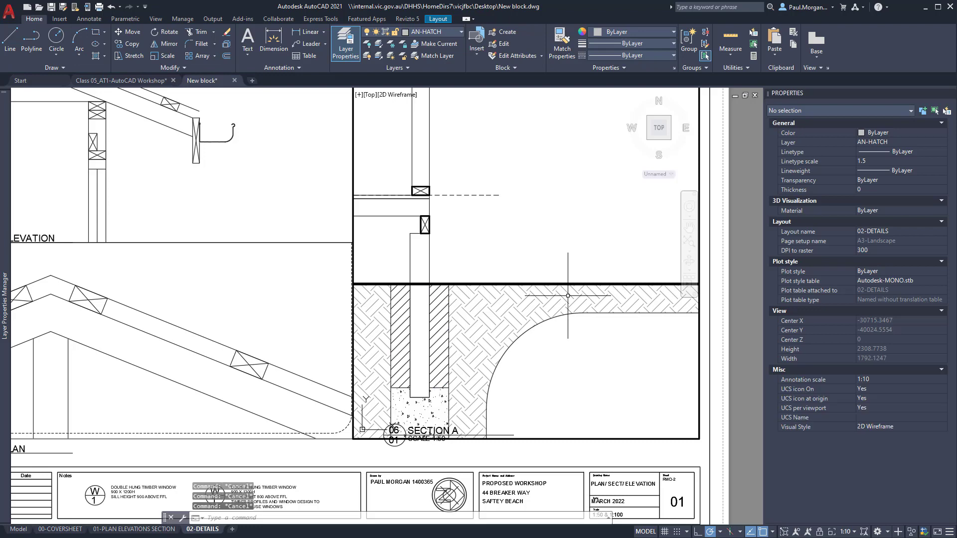
# - Restore the wall section viewport to 1:10 scale, reposition the stump detail within it and return to paper space
pyautogui.scroll(-2, 563, 298)
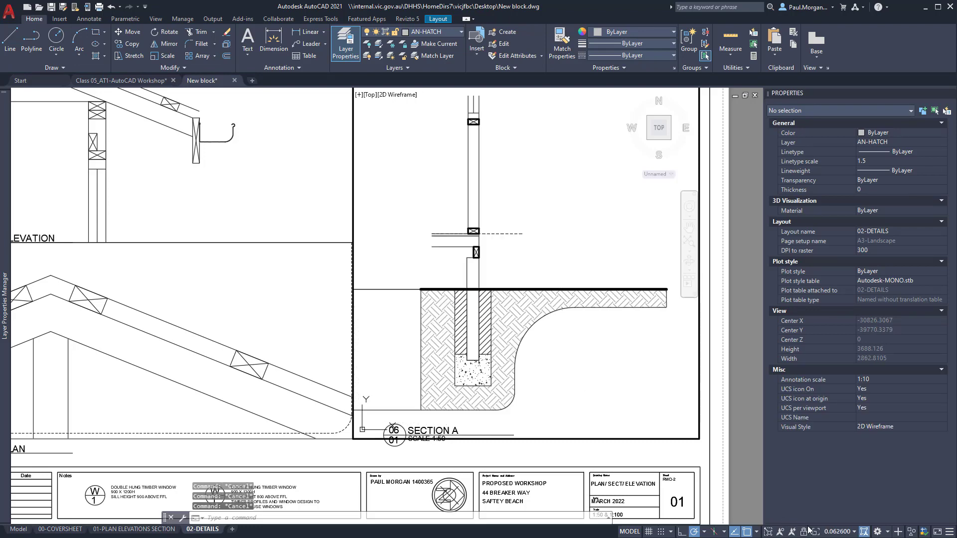
pyautogui.click(839, 532)
pyautogui.click(845, 304)
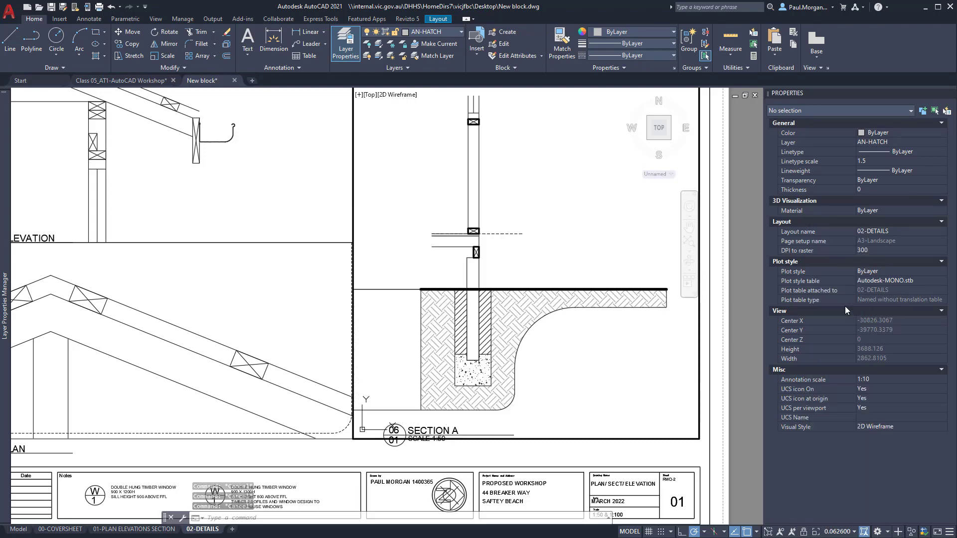
pyautogui.moveTo(554, 371); pyautogui.dragTo(566, 291, button='middle')
pyautogui.doubleClick(746, 372)
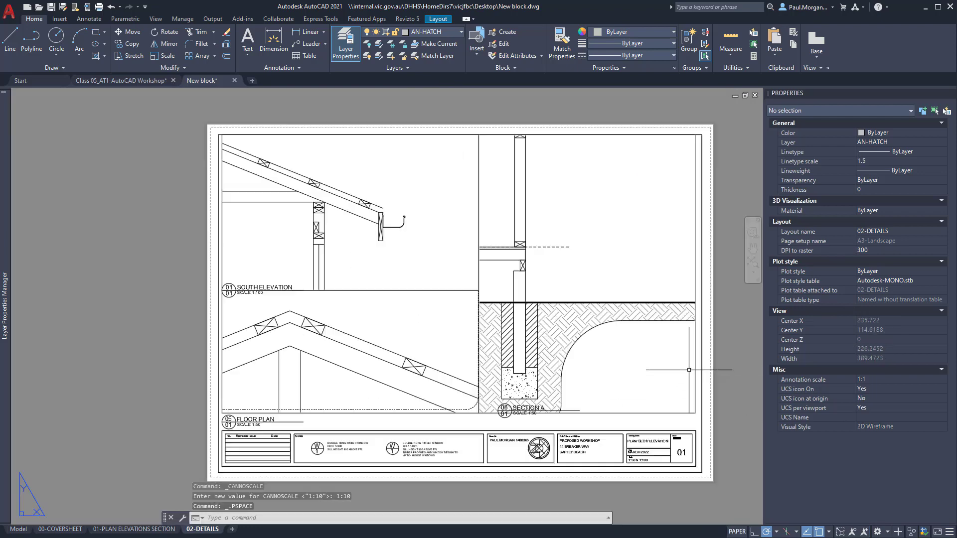
# - Move the Section A title from over the hatch to just below the wall section viewport's lower-left corner
pyautogui.moveTo(540, 381); pyautogui.dragTo(526, 338, button='middle')
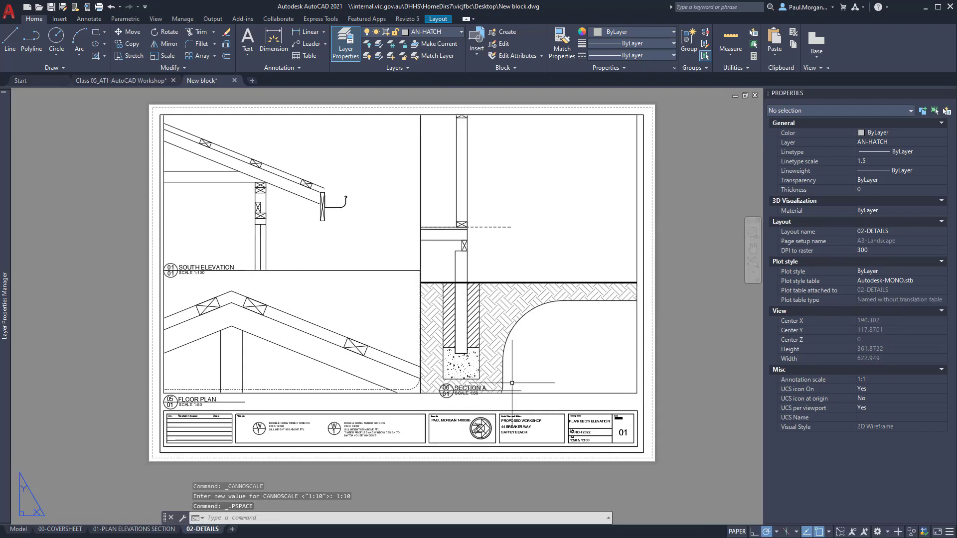
pyautogui.scroll(2, 453, 392)
pyautogui.click(428, 375)
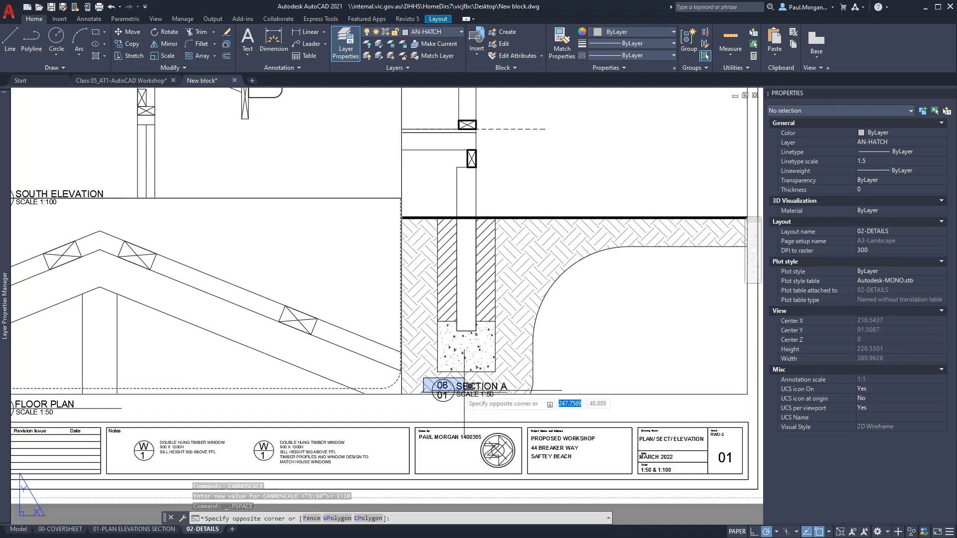
pyautogui.click(568, 406)
pyautogui.write('m')
pyautogui.press('Return')
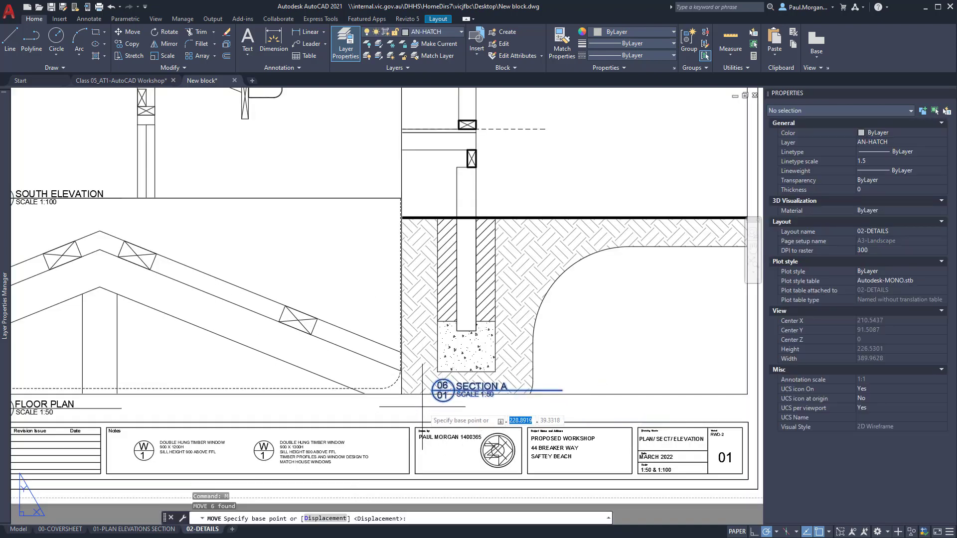
pyautogui.scroll(2, 445, 385)
pyautogui.click(440, 381)
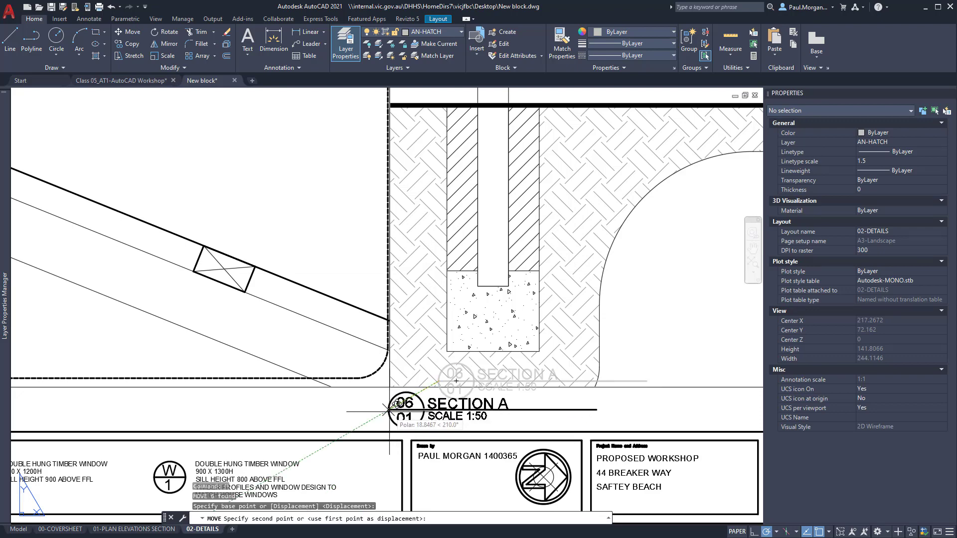
pyautogui.press('Escape')
pyautogui.scroll(-5, 493, 407)
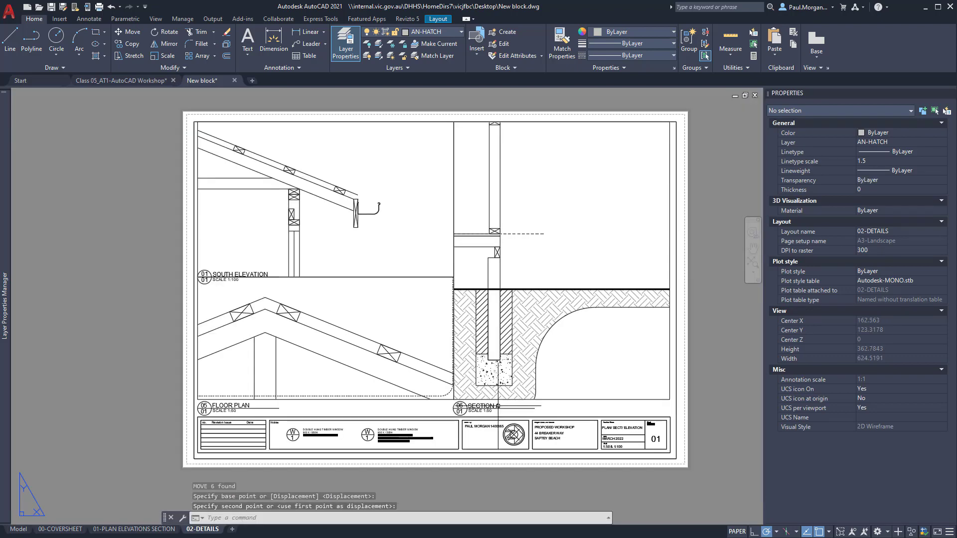
# - Stretch the wall section viewport's lower-left corner about 2 units down toward the Section A title
pyautogui.click(542, 399)
pyautogui.scroll(4, 454, 400)
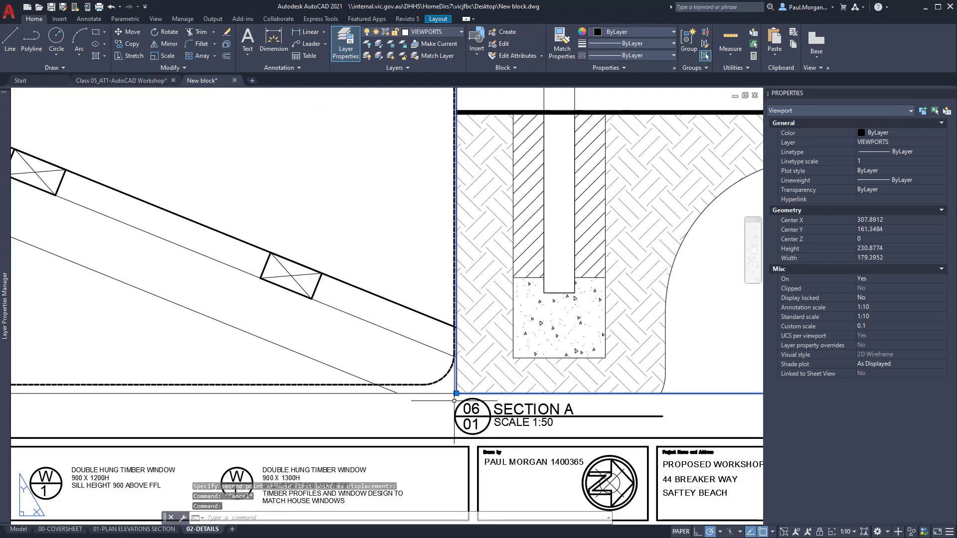
pyautogui.click(456, 394)
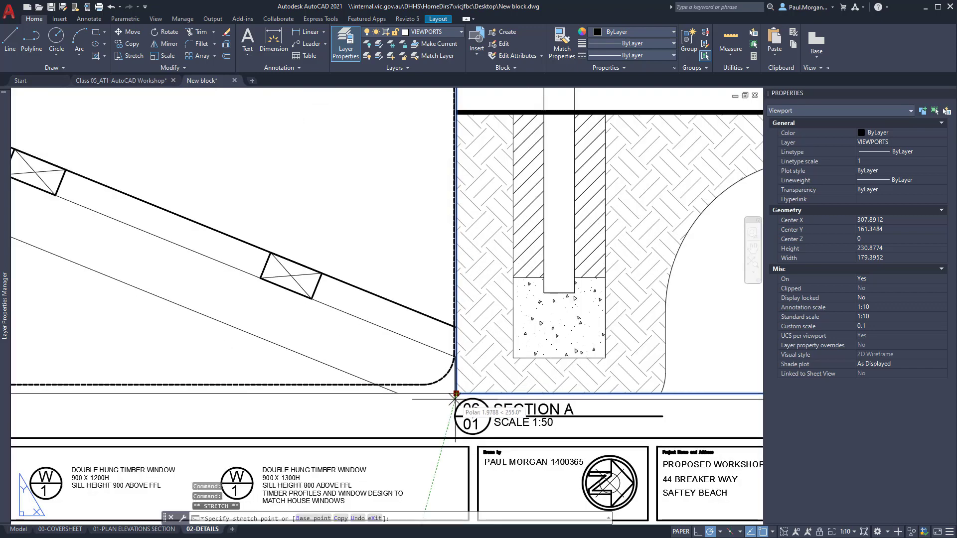
pyautogui.press('Escape')
pyautogui.press('Escape')
pyautogui.scroll(-2, 656, 375)
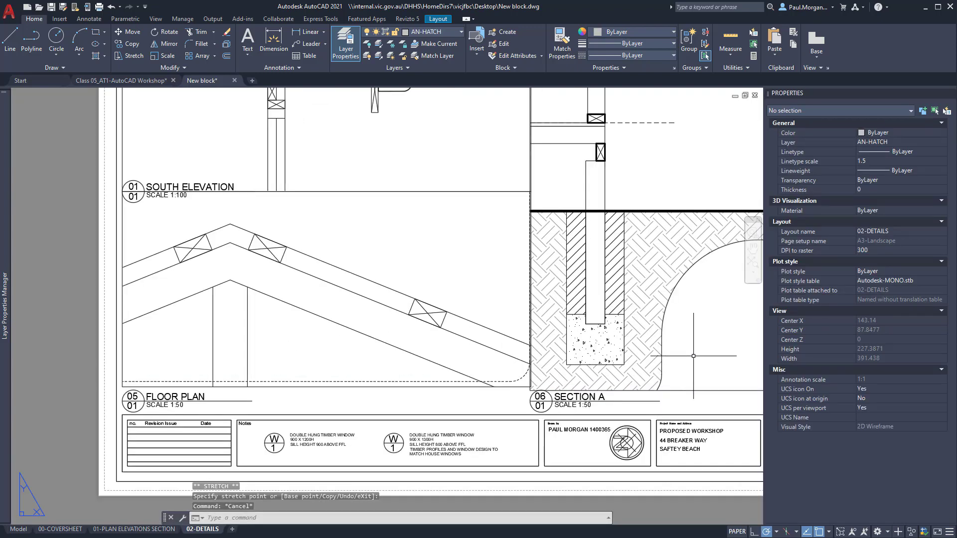
# - Shift the stump detail slightly down inside the wall section viewport, then return to paper space
pyautogui.scroll(-3, 694, 356)
pyautogui.doubleClick(530, 319)
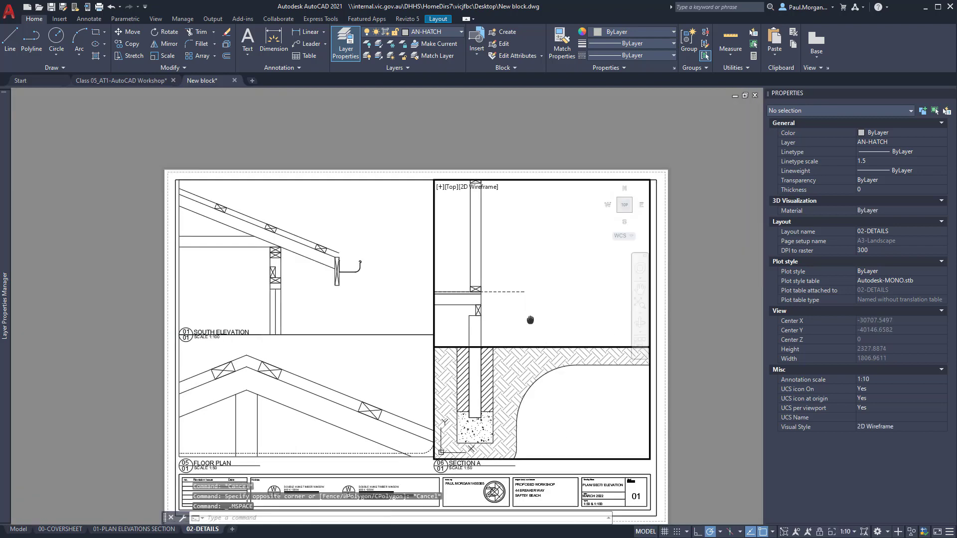
pyautogui.moveTo(531, 319); pyautogui.dragTo(528, 334, button='middle')
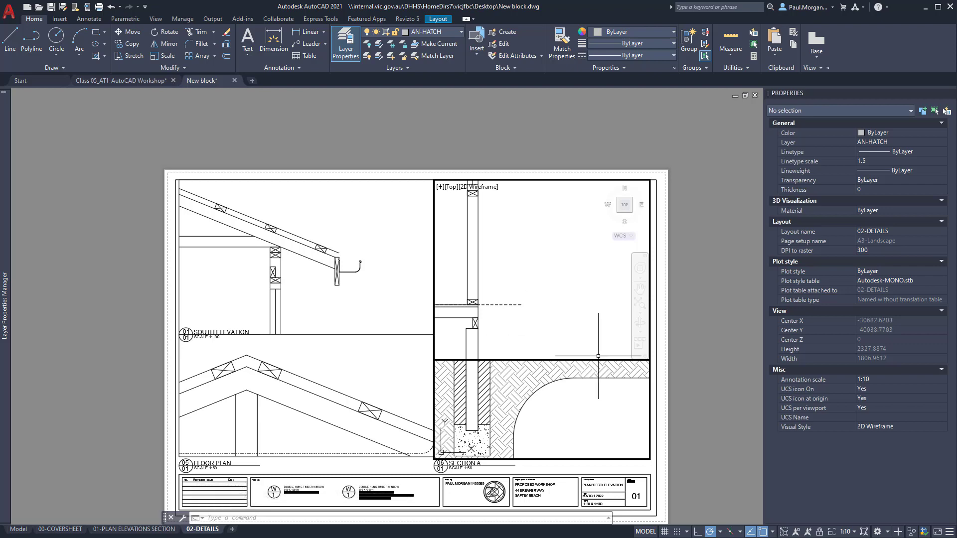
pyautogui.doubleClick(707, 403)
pyautogui.scroll(2, 545, 407)
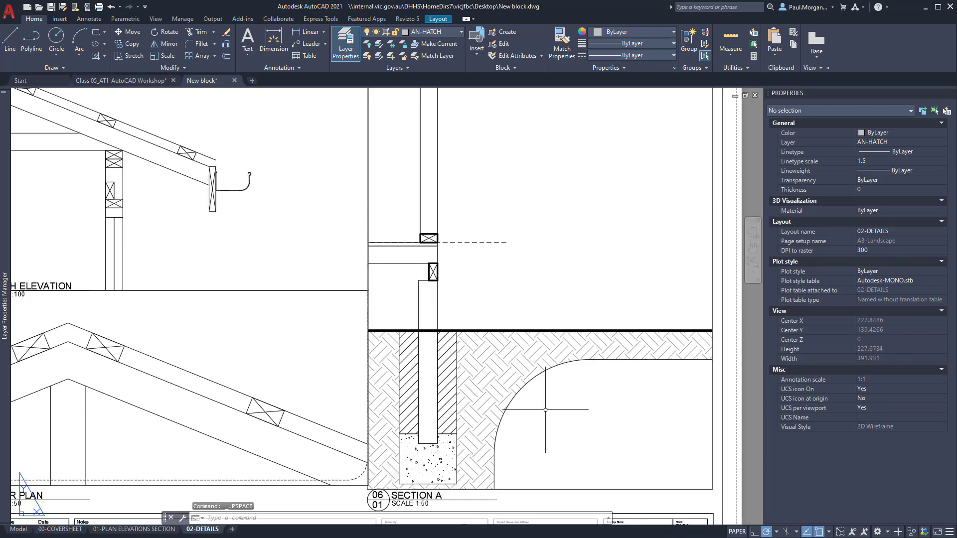
pyautogui.moveTo(545, 412); pyautogui.dragTo(557, 323, button='middle')
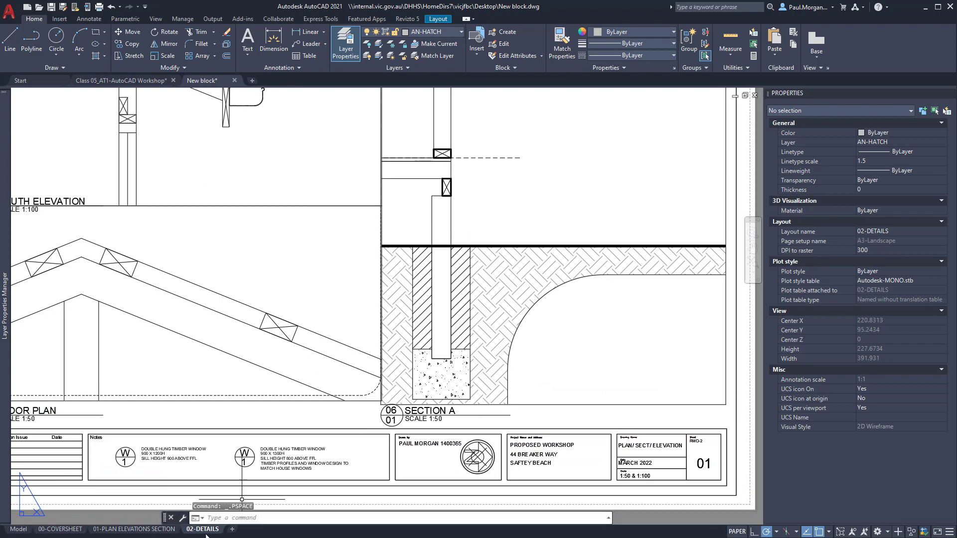
# - Switch to model space and erase the curved outline and the vertical edge line bounding the ground hatch
pyautogui.click(18, 529)
pyautogui.scroll(-2, 472, 389)
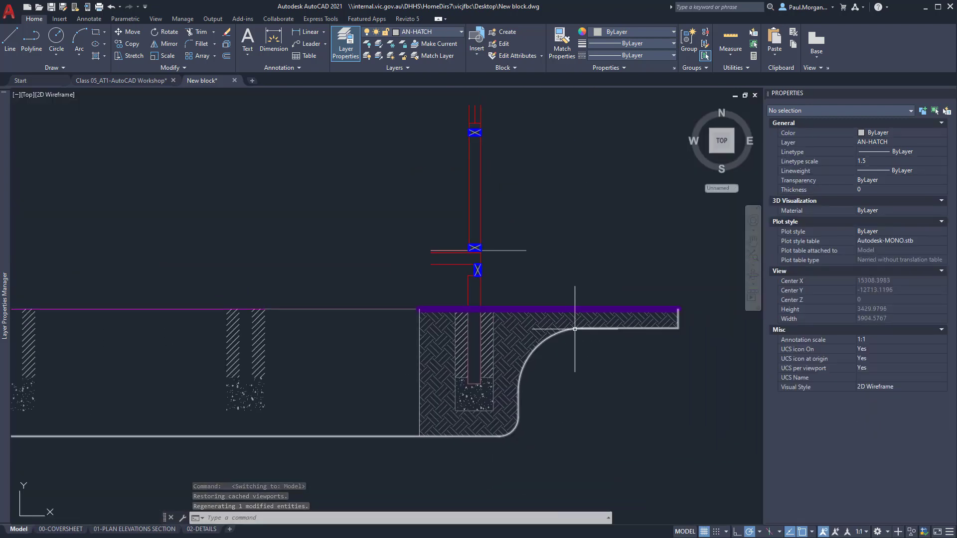
pyautogui.click(574, 334)
pyautogui.write('e')
pyautogui.press('Return')
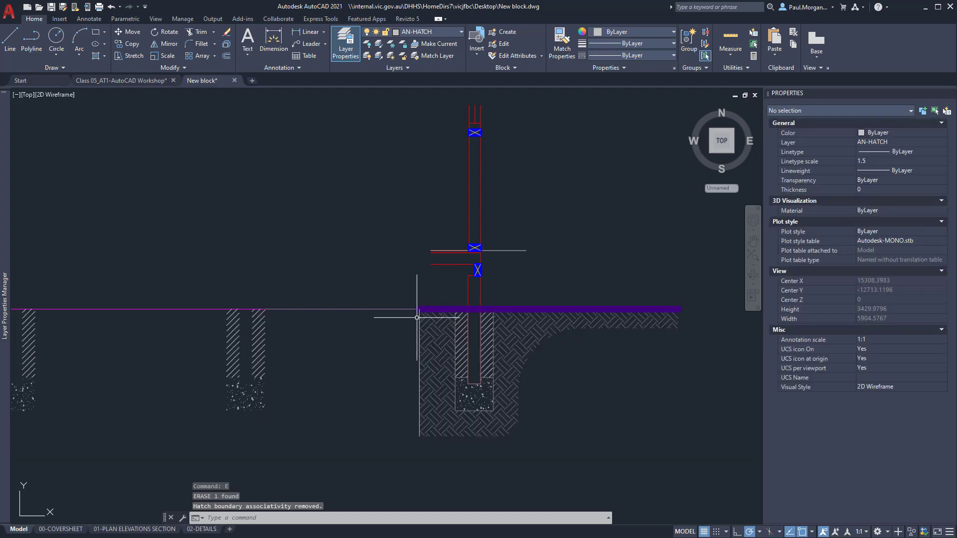
pyautogui.click(418, 318)
pyautogui.write('e')
pyautogui.press('Return')
# - Erase the two leftover ground lines extending left of the ground hatch over the spare stumps
pyautogui.moveTo(389, 356); pyautogui.dragTo(454, 356, button='middle')
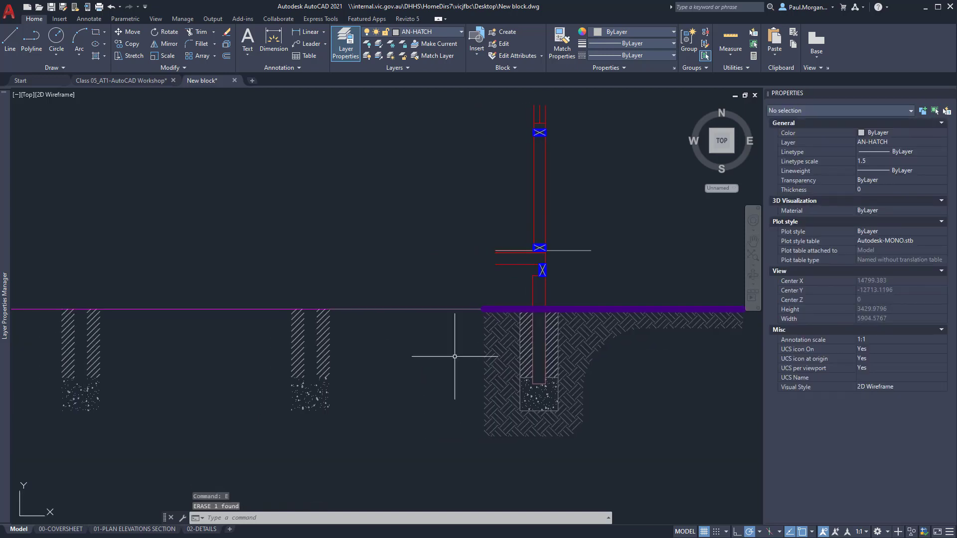
pyautogui.click(454, 357)
pyautogui.click(423, 294)
pyautogui.write('e')
pyautogui.press('Return')
# - Remove the four boundaries at the two left stumps from the ANSI31 fill hatch, keeping only the detail's stump fill
pyautogui.scroll(-2, 423, 295)
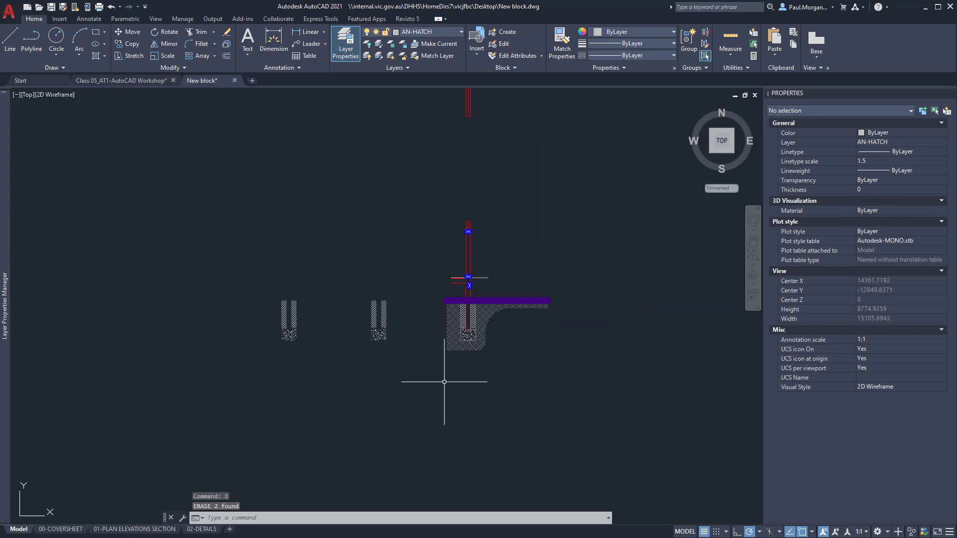
pyautogui.scroll(2, 399, 321)
pyautogui.click(375, 317)
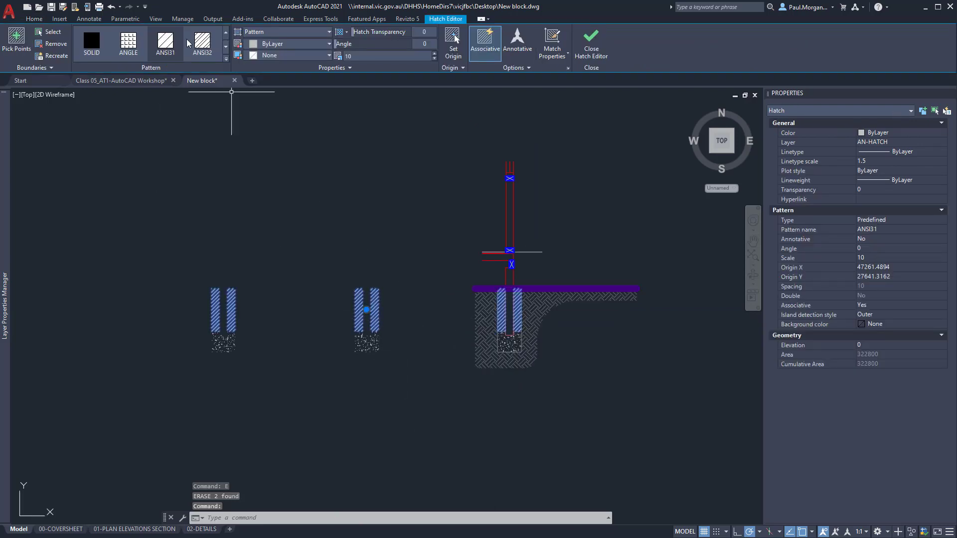
pyautogui.click(50, 43)
pyautogui.click(381, 331)
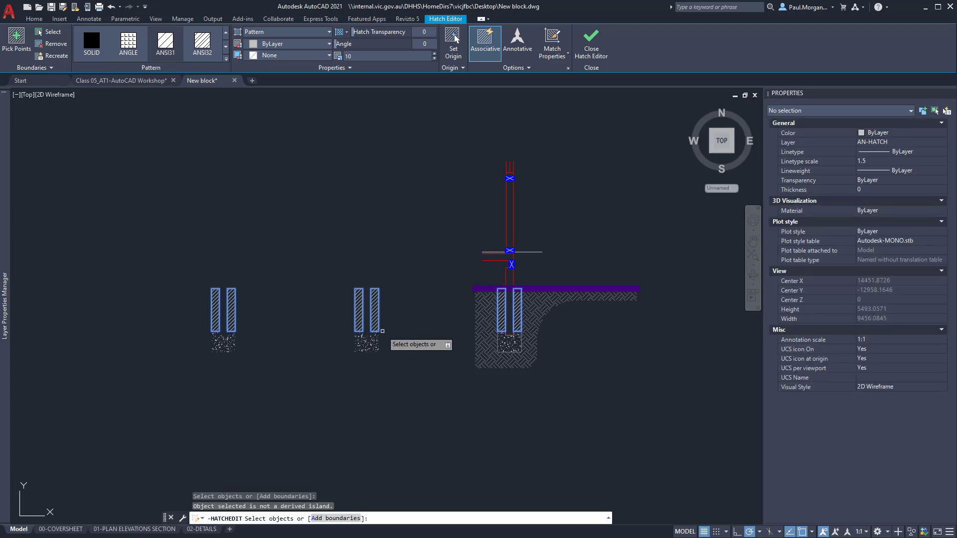
pyautogui.click(379, 327)
pyautogui.click(374, 331)
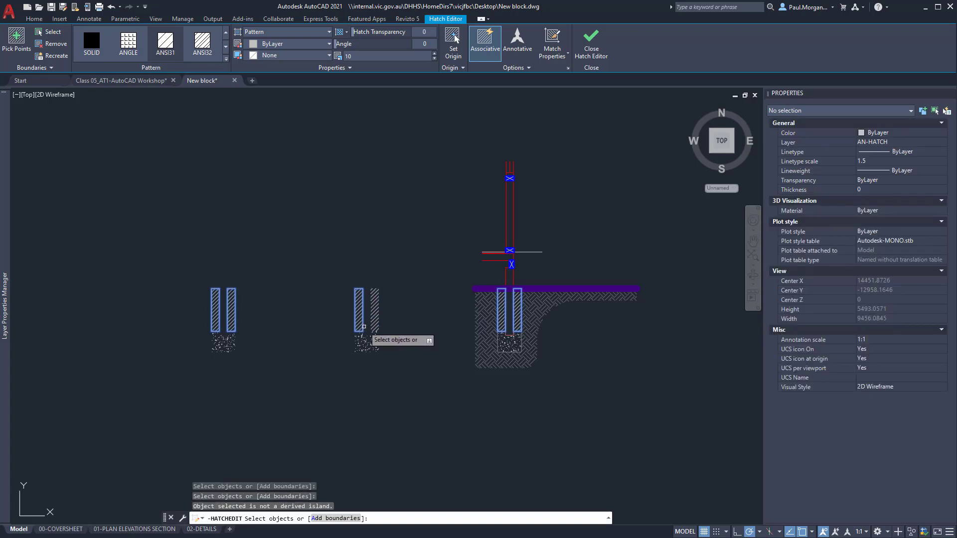
pyautogui.click(365, 328)
pyautogui.click(235, 314)
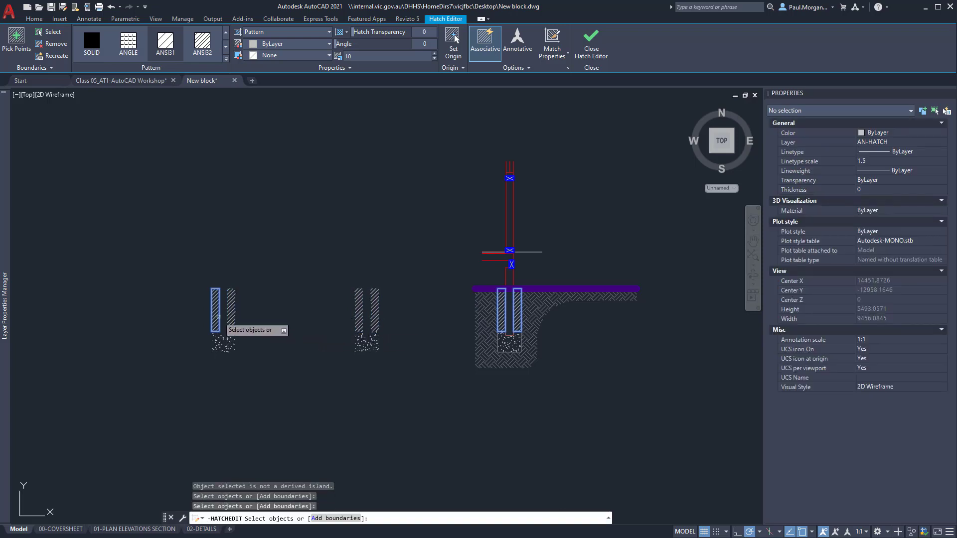
pyautogui.press('Return')
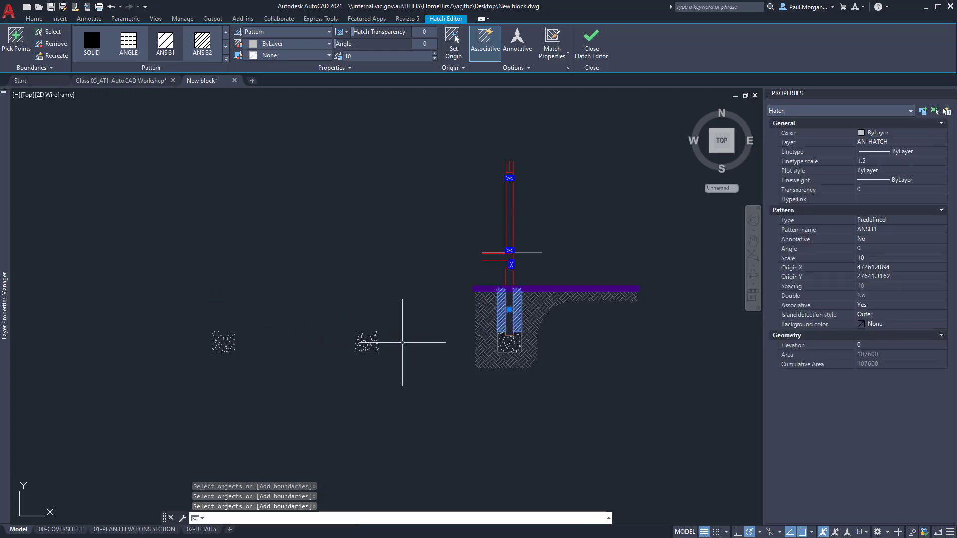
pyautogui.scroll(3, 394, 383)
pyautogui.moveTo(402, 382); pyautogui.dragTo(446, 374, button='middle')
pyautogui.press('Escape')
pyautogui.press('Escape')
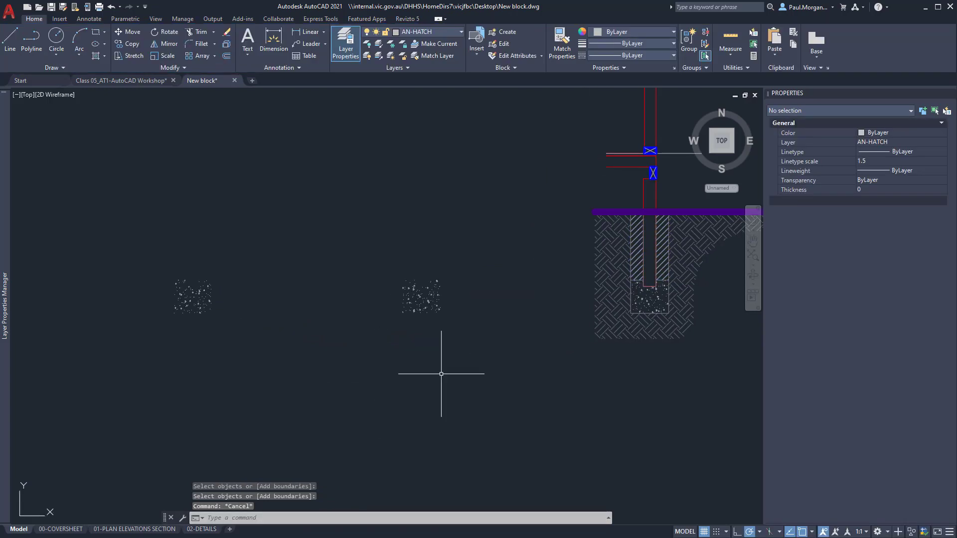
# - Remove the two left pad boundaries from the AR-CONC hatch, keeping only the concrete pad under the detail's stump
pyautogui.click(433, 305)
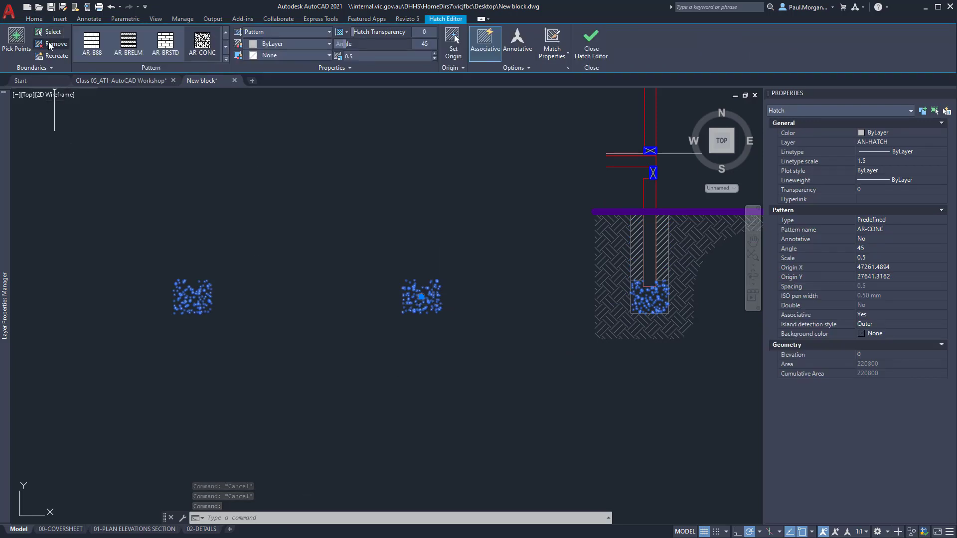
pyautogui.click(52, 44)
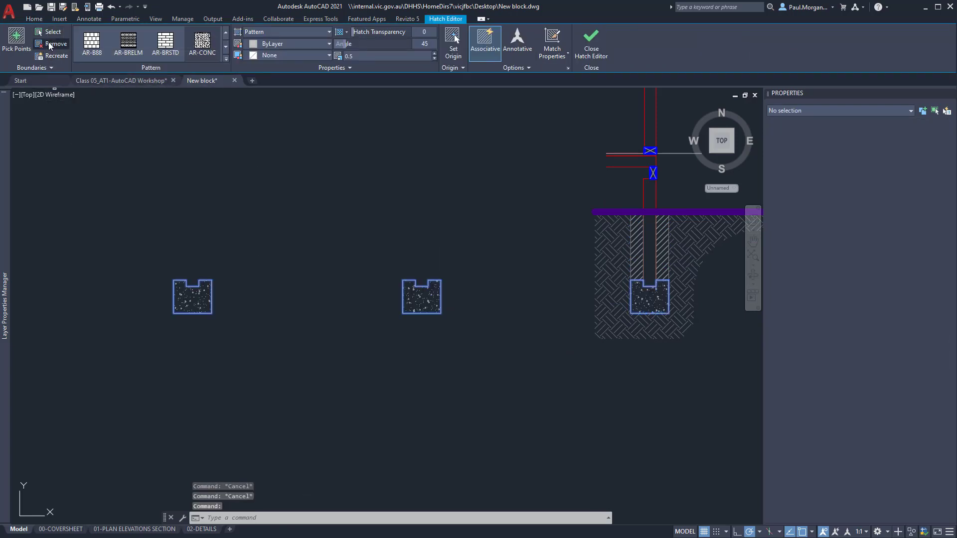
pyautogui.click(421, 314)
pyautogui.click(207, 313)
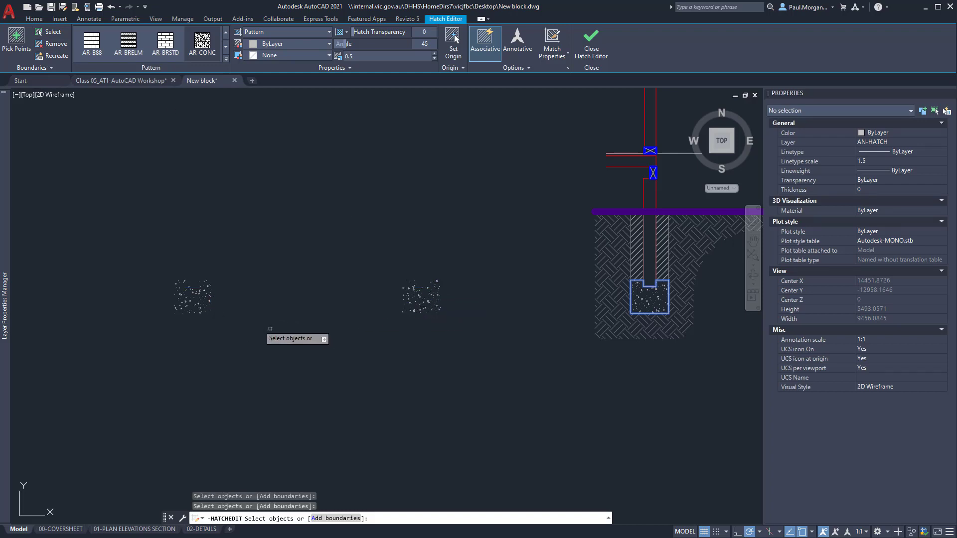
pyautogui.scroll(-2, 273, 330)
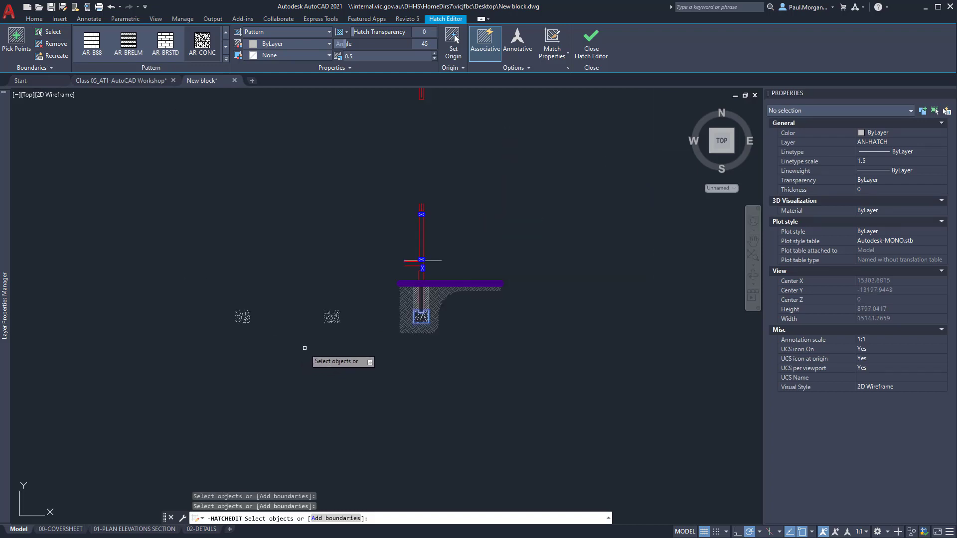
pyautogui.moveTo(353, 258); pyautogui.dragTo(369, 278, button='middle')
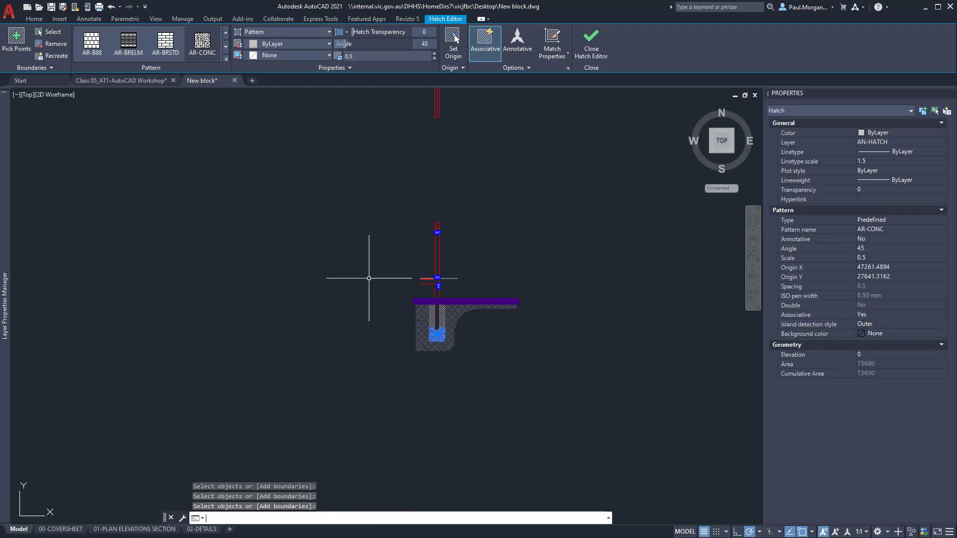
pyautogui.press('Escape')
pyautogui.moveTo(380, 329); pyautogui.dragTo(381, 339, button='middle')
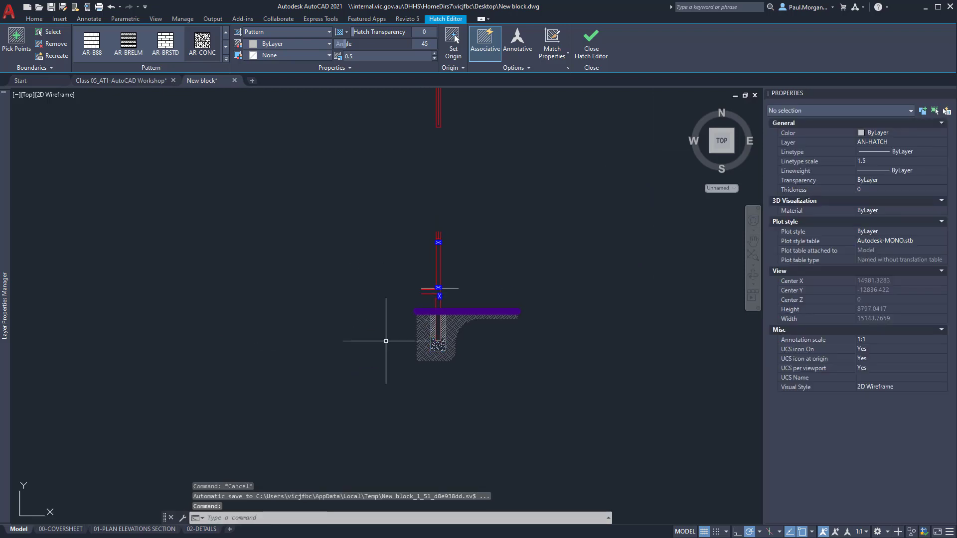
pyautogui.press('Escape')
# - Switch to Revu and examine the wall cladding, foil, insulation, lining and flooring in the reference wall and sub-floor detail
pyautogui.scroll(-6, 500, 327)
pyautogui.scroll(4, 500, 326)
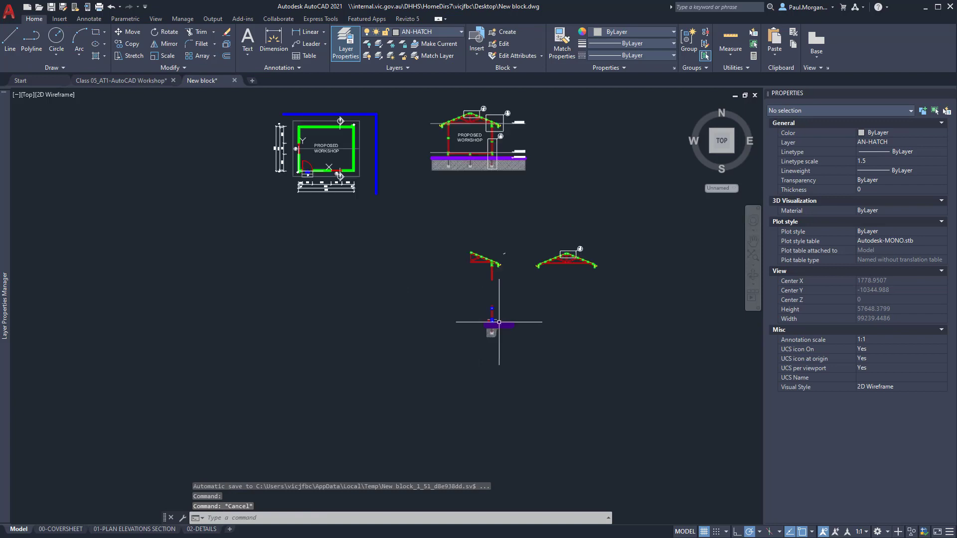
pyautogui.moveTo(464, 156)
pyautogui.mouseDown(button='middle')
pyautogui.moveTo(479, 324)
pyautogui.moveTo(448, 209)
pyautogui.moveTo(400, 103)
pyautogui.mouseUp(button='middle')
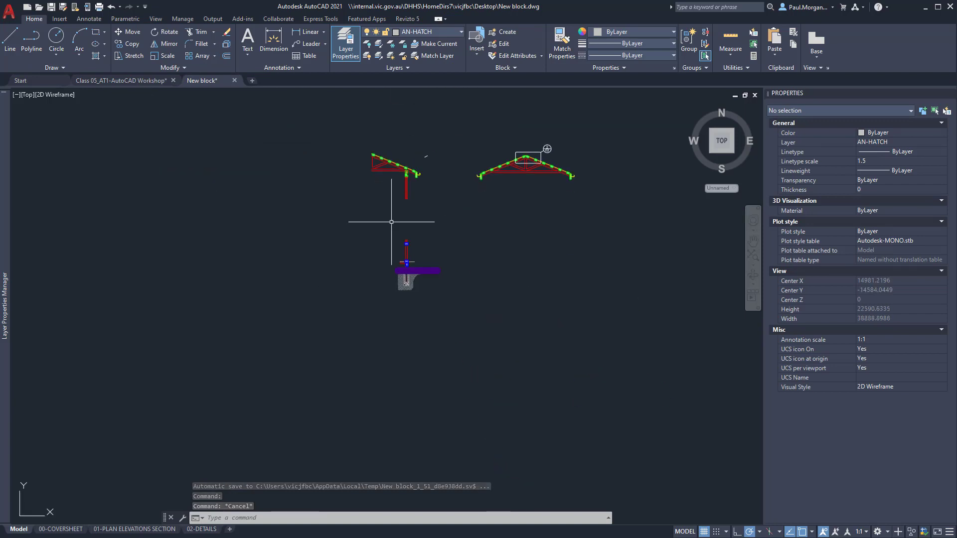
pyautogui.scroll(3, 394, 223)
pyautogui.scroll(5, 434, 295)
pyautogui.moveTo(456, 323)
pyautogui.mouseDown(button='middle')
pyautogui.moveTo(438, 278)
pyautogui.moveTo(408, 305)
pyautogui.mouseUp(button='middle')
pyautogui.hotkey('alt', 'Tab')
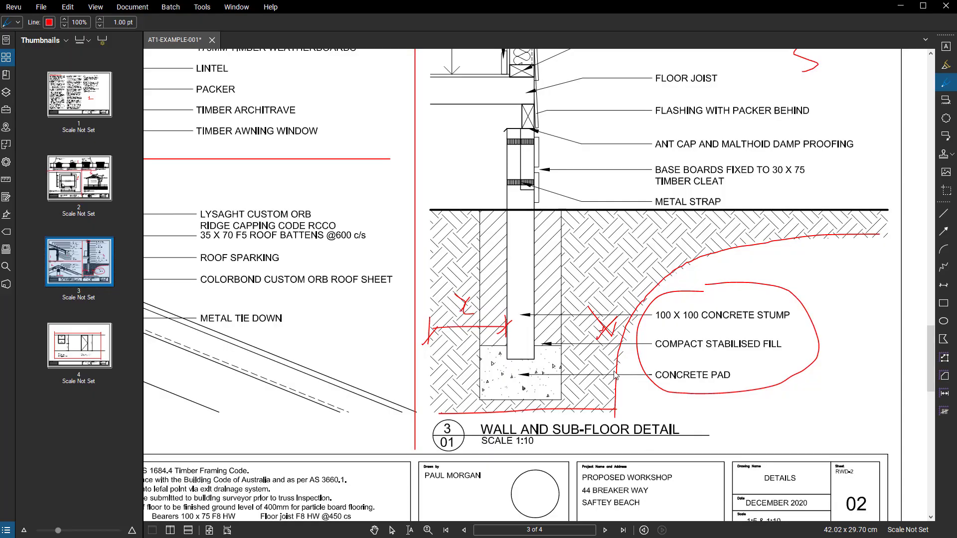
pyautogui.scroll(3, 548, 250)
pyautogui.moveTo(533, 289); pyautogui.dragTo(511, 343, button='middle')
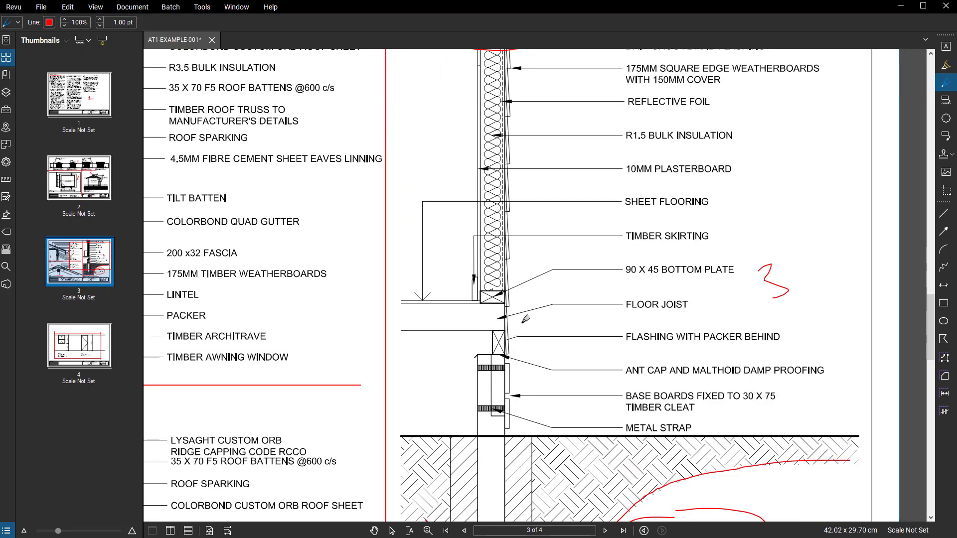
pyautogui.moveTo(542, 150); pyautogui.dragTo(527, 185, button='middle')
pyautogui.scroll(3, 486, 131)
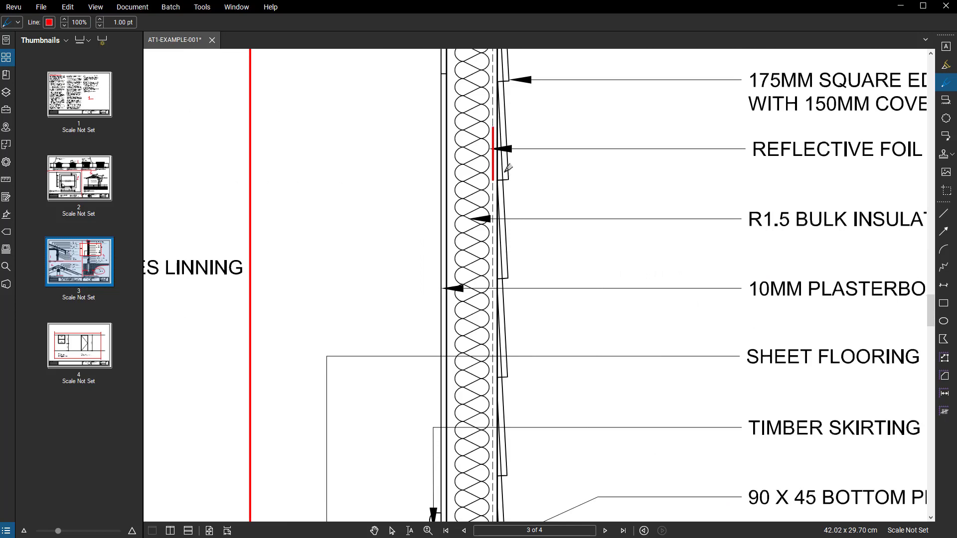
pyautogui.scroll(-3, 503, 268)
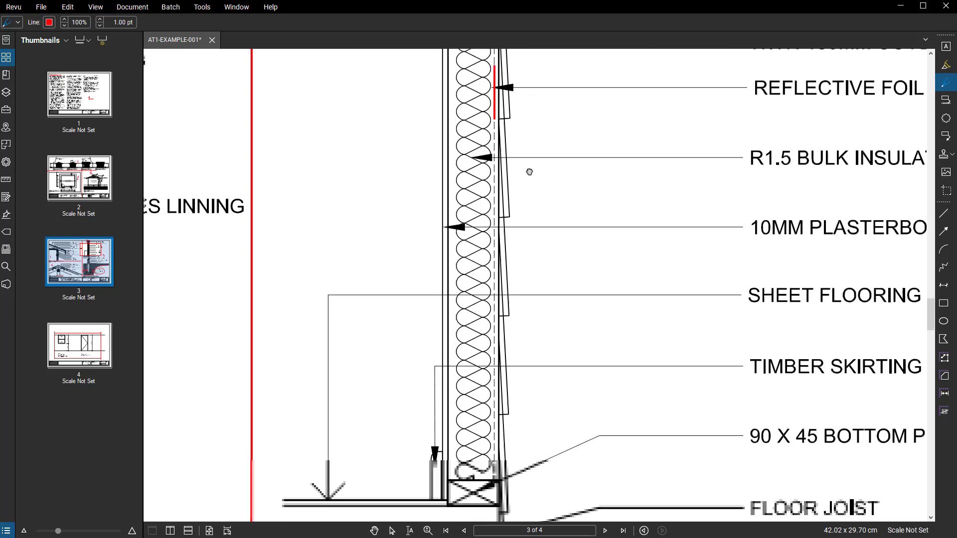
pyautogui.keyDown('ctrl'); pyautogui.scroll(-3, 558, 189); pyautogui.keyUp('ctrl')
pyautogui.scroll(3, 520, 295)
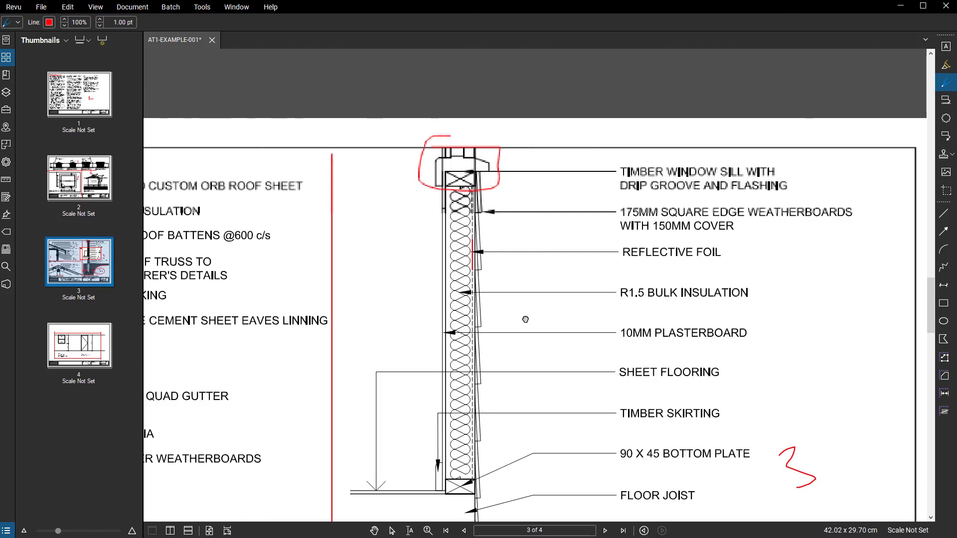
pyautogui.keyDown('ctrl'); pyautogui.scroll(3, 677, 217); pyautogui.keyUp('ctrl')
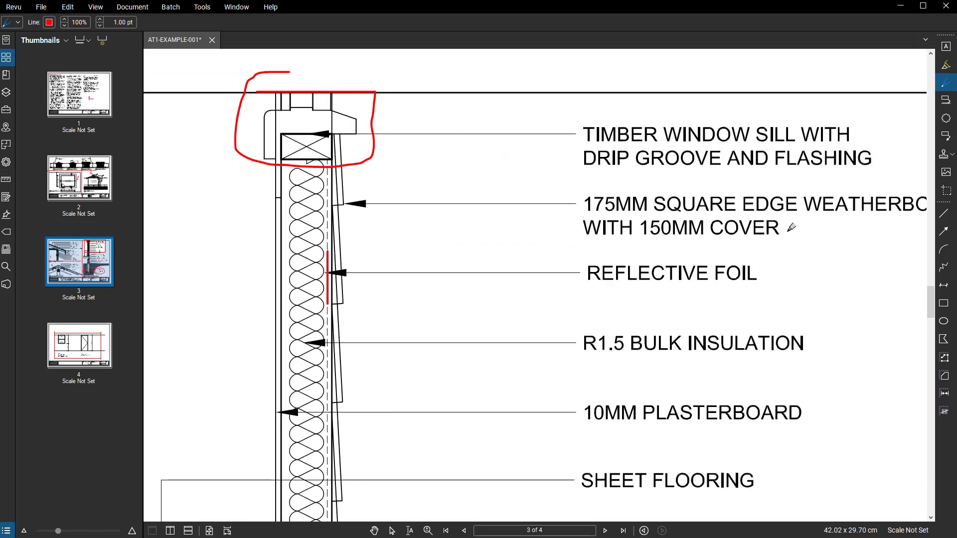
pyautogui.keyDown('shift'); pyautogui.hscroll(3, 602, 211); pyautogui.keyUp('shift')
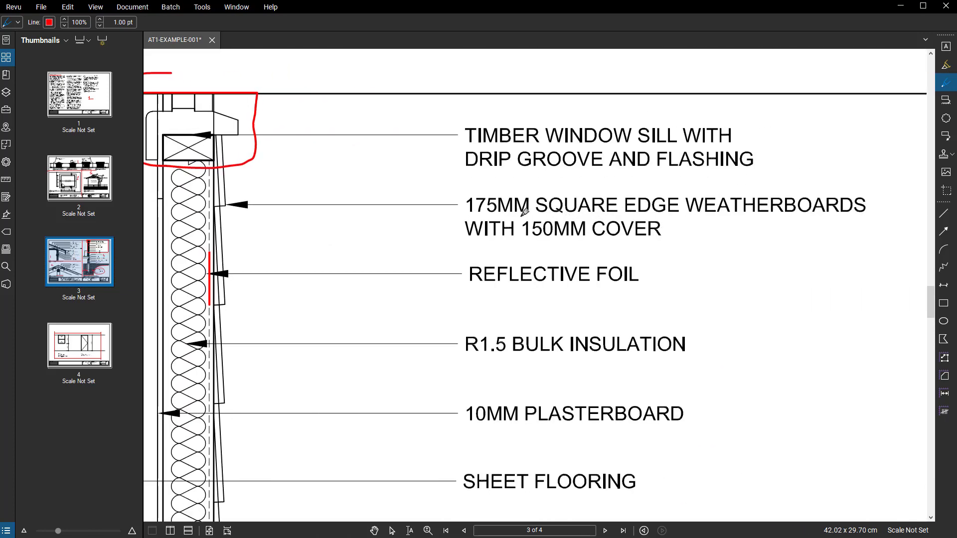
pyautogui.keyDown('ctrl'); pyautogui.scroll(-3, 524, 214); pyautogui.keyUp('ctrl')
pyautogui.keyDown('ctrl'); pyautogui.scroll(2, 455, 273); pyautogui.keyUp('ctrl')
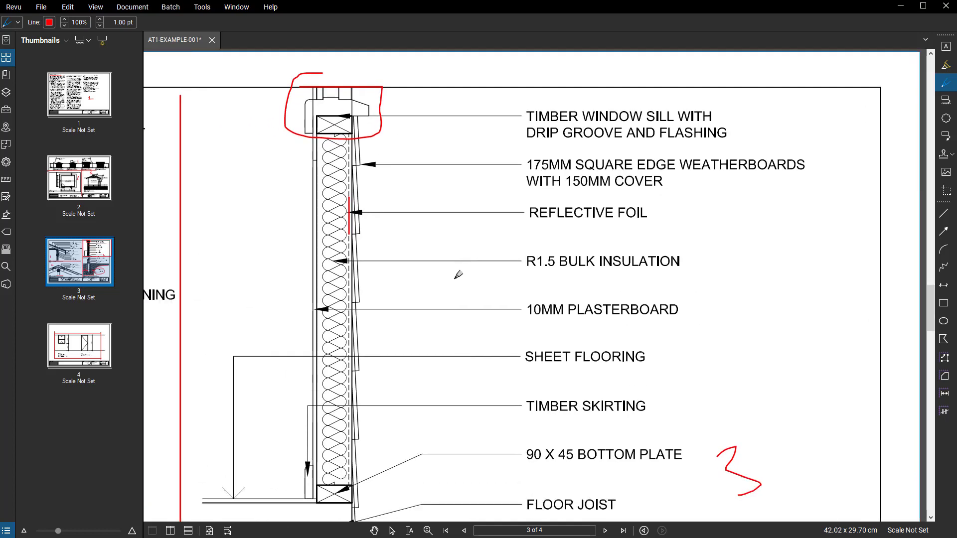
# - Underline the 10MM PLASTERBOARD and TIMBER SKIRTING notes in red, extending the markup to the skirting at the wall base
pyautogui.keyDown('ctrl'); pyautogui.scroll(3, 494, 252); pyautogui.keyUp('ctrl')
pyautogui.moveTo(494, 252); pyautogui.dragTo(536, 211, button='middle')
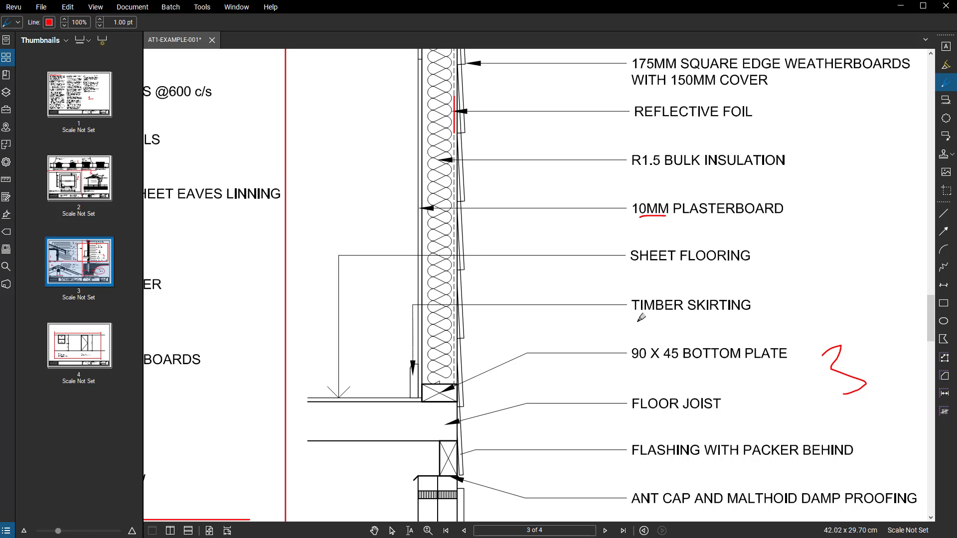
pyautogui.moveTo(638, 321); pyautogui.dragTo(356, 400)
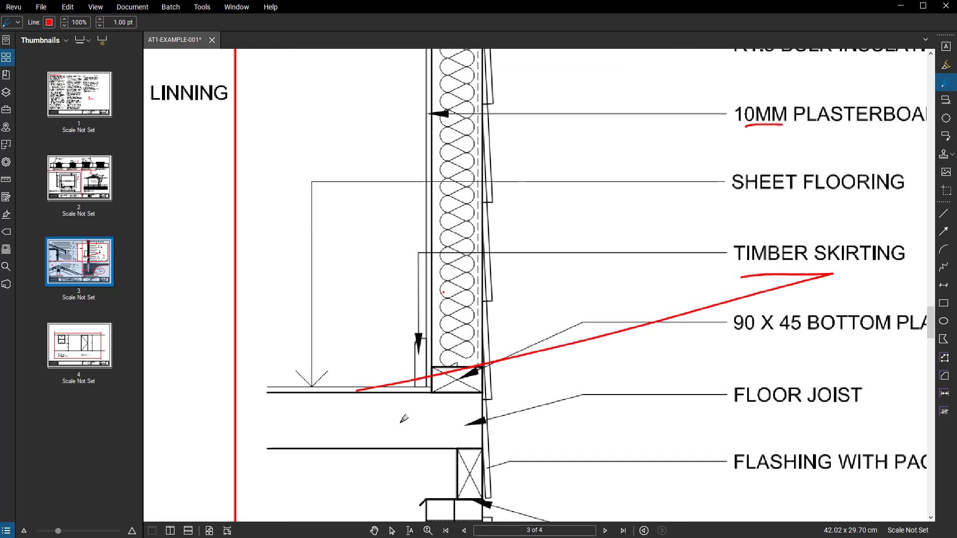
pyautogui.keyDown('ctrl'); pyautogui.scroll(2, 402, 423); pyautogui.keyUp('ctrl')
pyautogui.moveTo(378, 426); pyautogui.dragTo(400, 420, button='middle')
pyautogui.keyDown('ctrl'); pyautogui.scroll(-1, 380, 381); pyautogui.keyUp('ctrl')
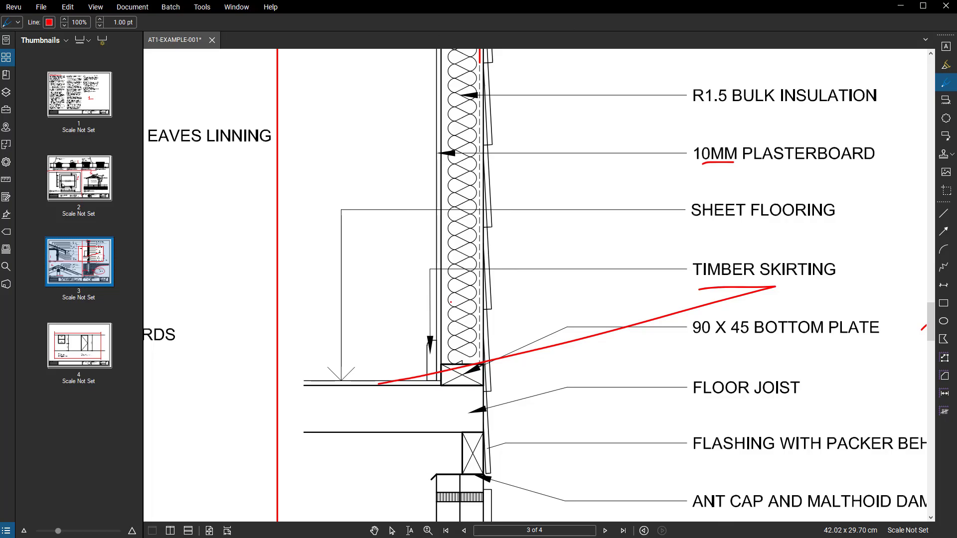
# - Switch back to AutoCAD and erase the dashed floor-level line running past the wall's bottom plate
pyautogui.hotkey('alt', 'Tab')
pyautogui.scroll(7, 336, 252)
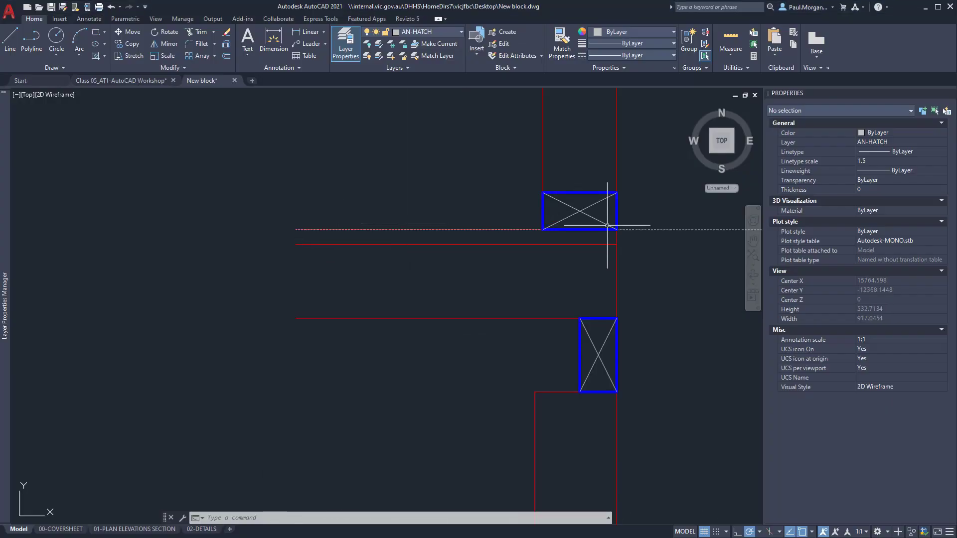
pyautogui.scroll(-4, 607, 225)
pyautogui.click(495, 302)
pyautogui.write('E')
pyautogui.press('Return')
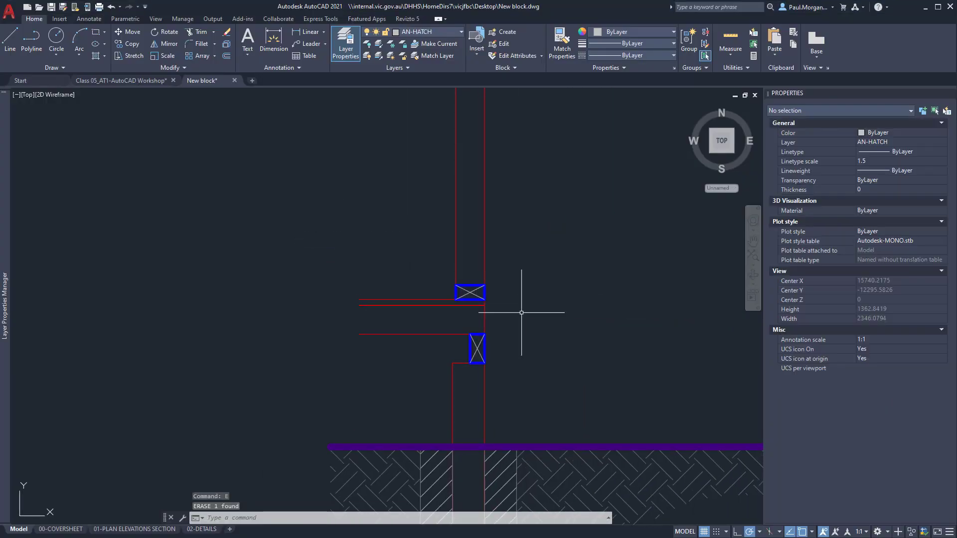
pyautogui.scroll(10, 400, 299)
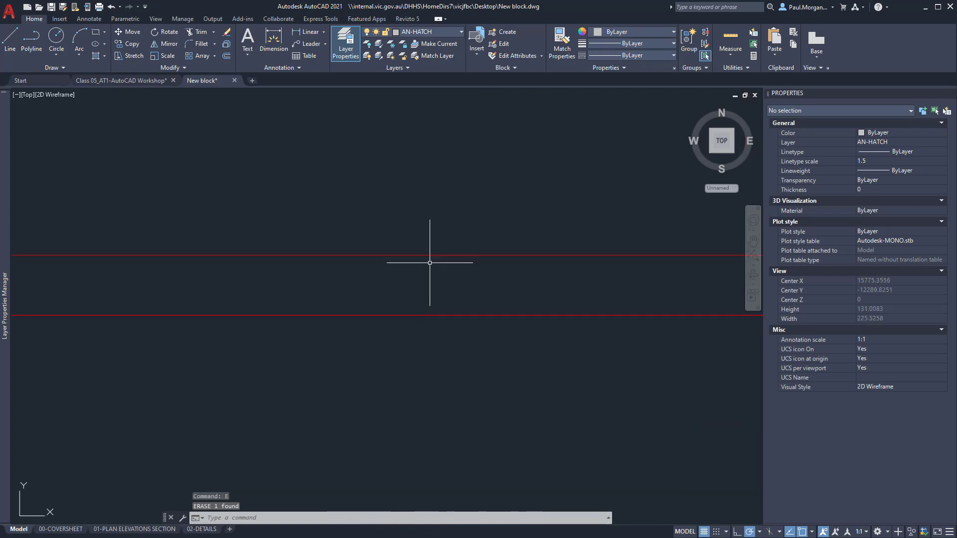
pyautogui.scroll(-12, 430, 263)
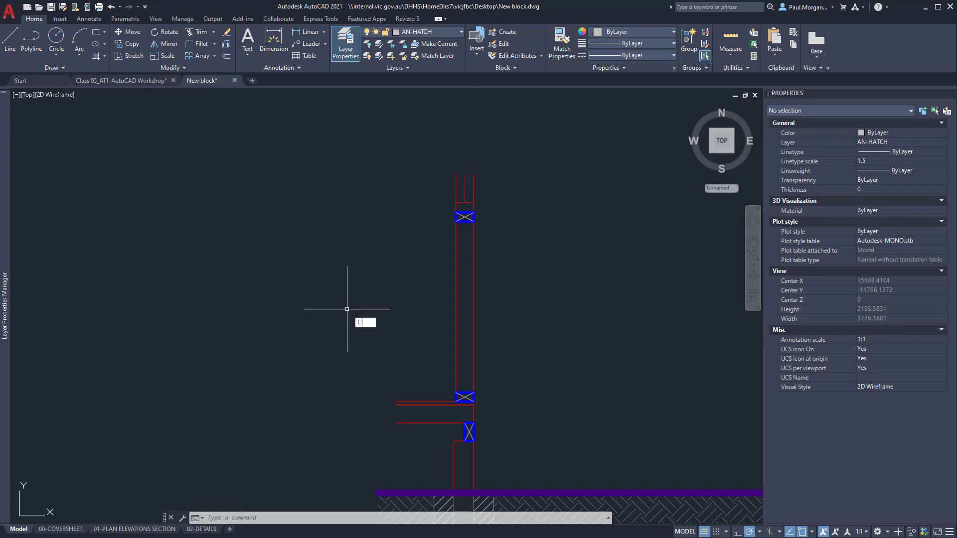
pyautogui.press('Return')
pyautogui.press('Escape')
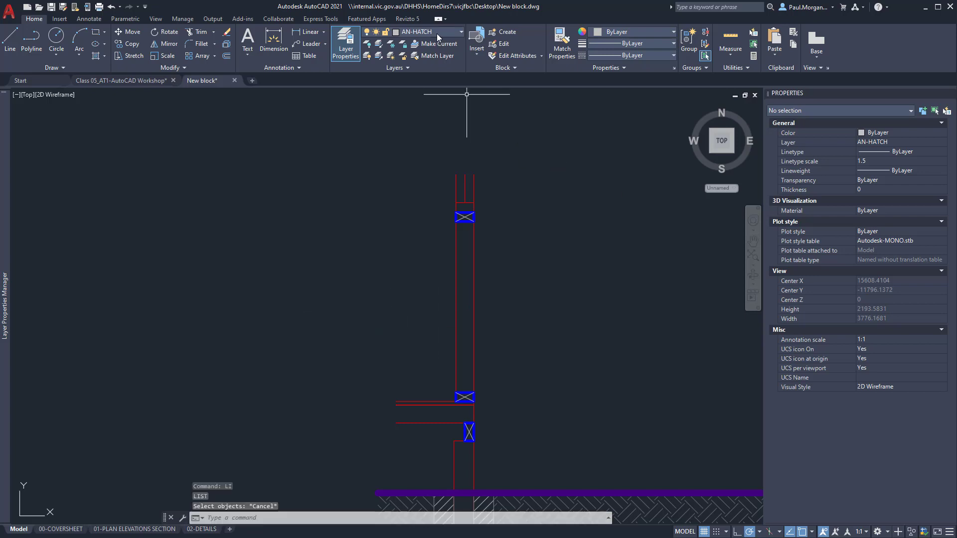
# - Make A-PEN-18 the current layer
pyautogui.click(434, 32)
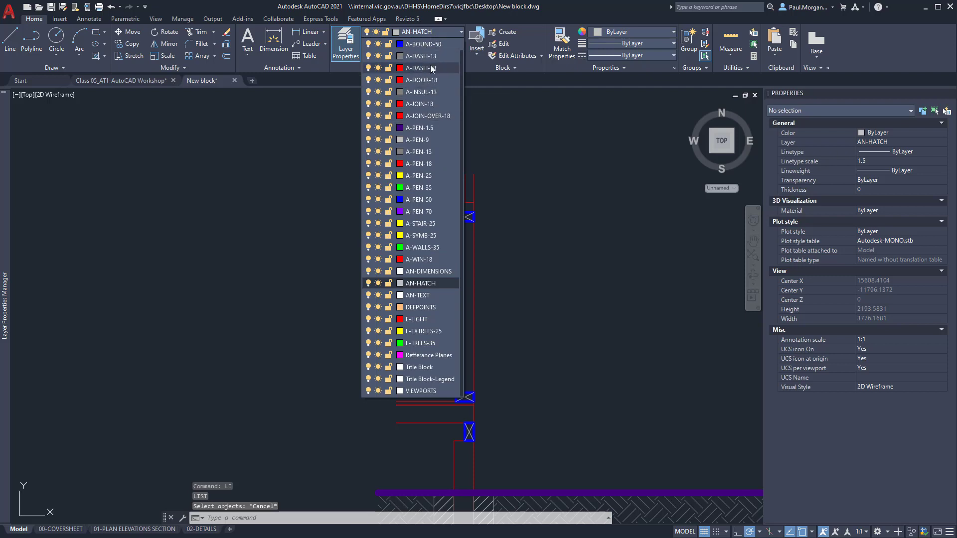
pyautogui.click(432, 165)
pyautogui.moveTo(427, 320); pyautogui.dragTo(416, 316, button='middle')
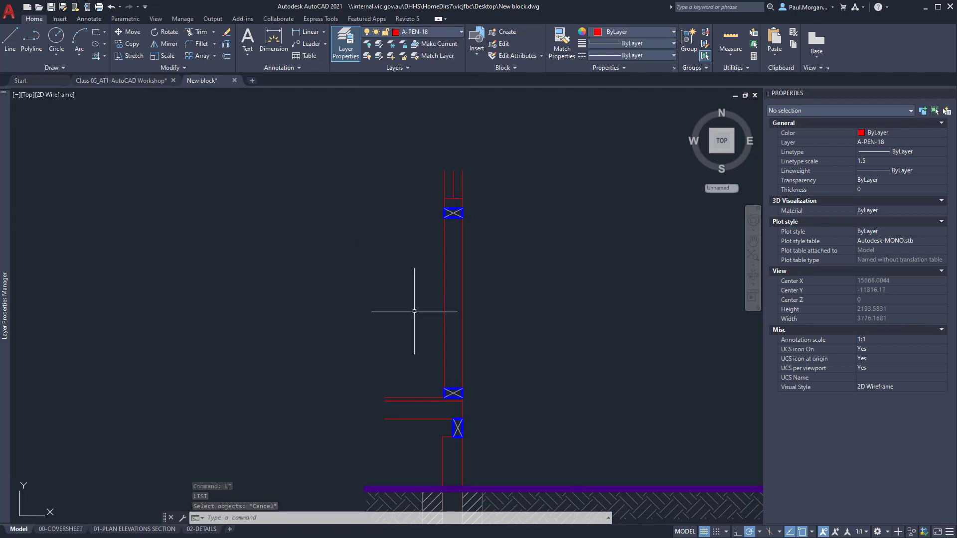
# - Draw the plasterboard outline 10 mm outside the wall's left face, from the bottom plate's base up to the upper plate's top corner, closing it there
pyautogui.write('line')
pyautogui.press('Return')
pyautogui.scroll(8, 438, 378)
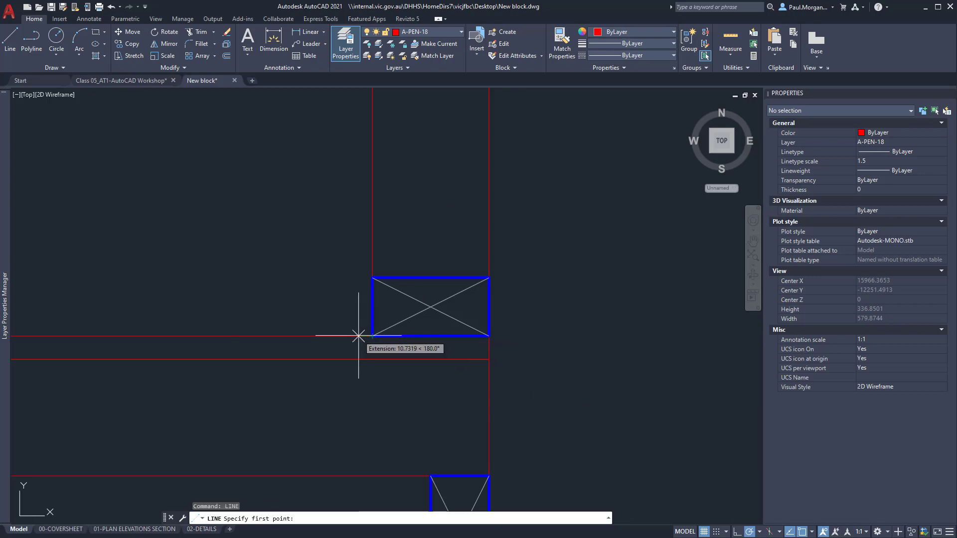
pyautogui.press('Return')
pyautogui.scroll(-4, 374, 216)
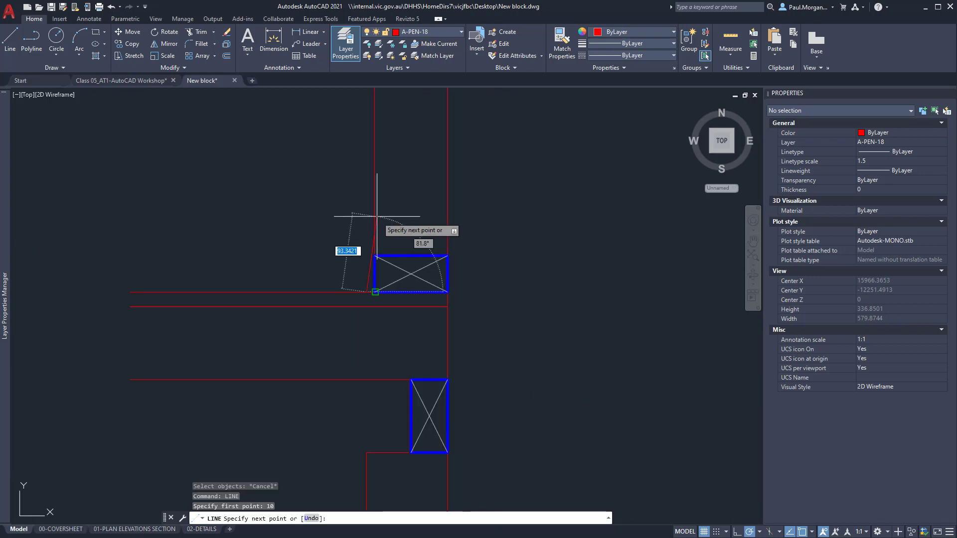
pyautogui.moveTo(368, 163); pyautogui.dragTo(372, 379, button='middle')
pyautogui.scroll(-6, 372, 376)
pyautogui.scroll(11, 370, 259)
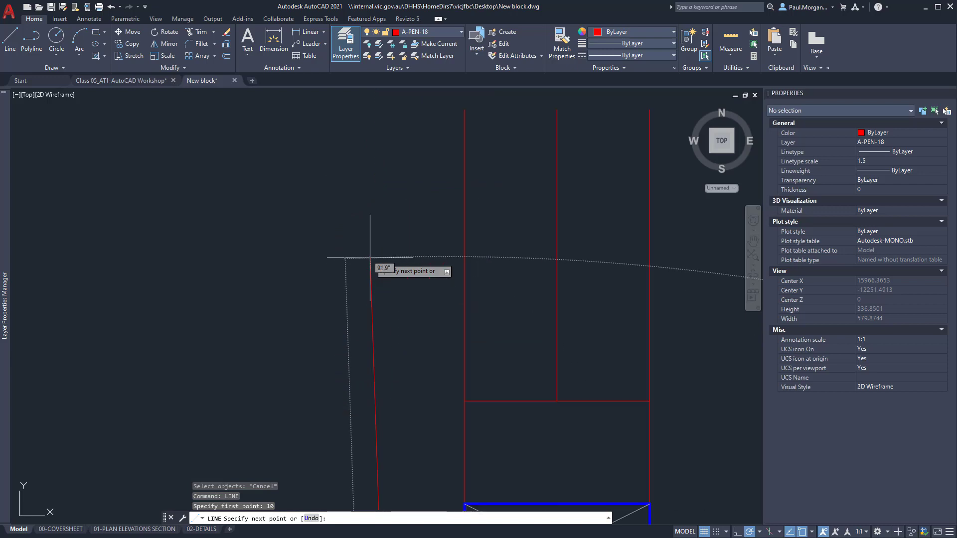
pyautogui.moveTo(441, 421); pyautogui.dragTo(450, 246, button='middle')
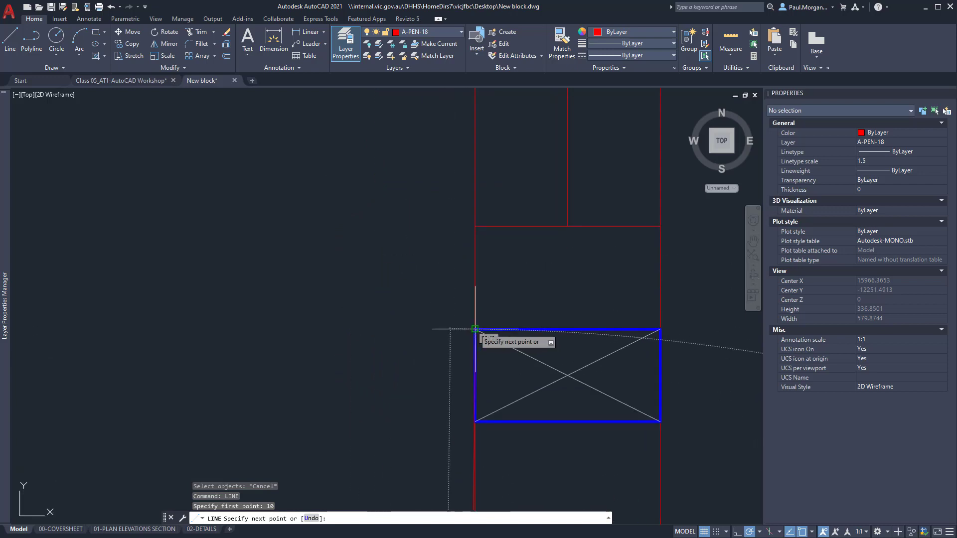
pyautogui.click(454, 328)
pyautogui.click(453, 330)
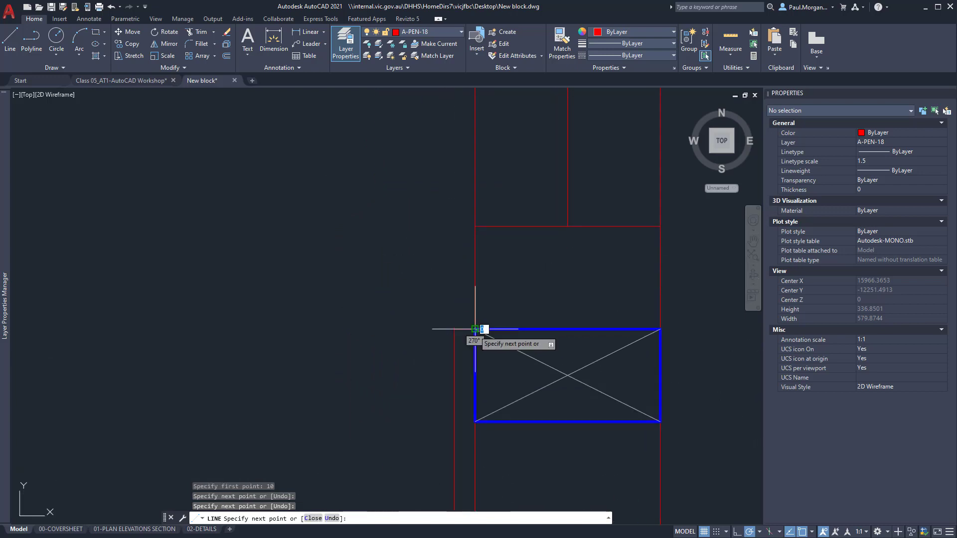
pyautogui.press('Escape')
# - Start the timber skirting outline with an 18 mm base line running left along the floor from the foot of the plasterboard
pyautogui.scroll(-8, 477, 329)
pyautogui.moveTo(488, 362); pyautogui.dragTo(480, 275, button='middle')
pyautogui.scroll(2, 462, 325)
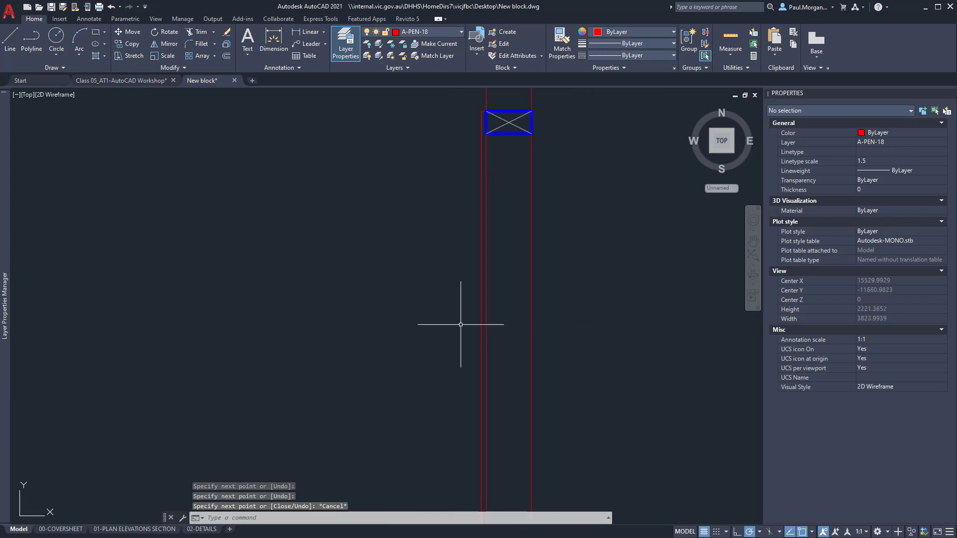
pyautogui.scroll(-1, 462, 324)
pyautogui.moveTo(466, 469); pyautogui.dragTo(474, 322, button='middle')
pyautogui.scroll(6, 473, 314)
pyautogui.press('Return')
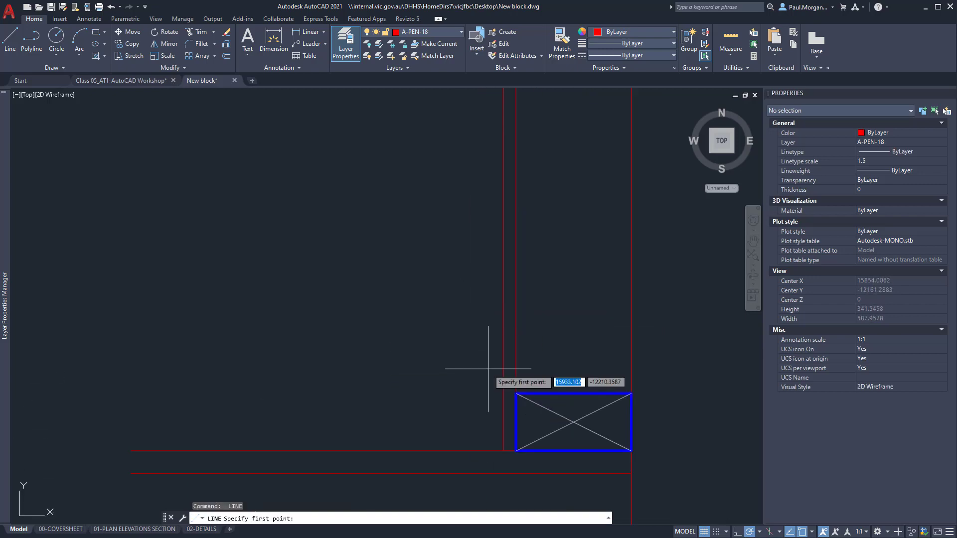
pyautogui.click(504, 451)
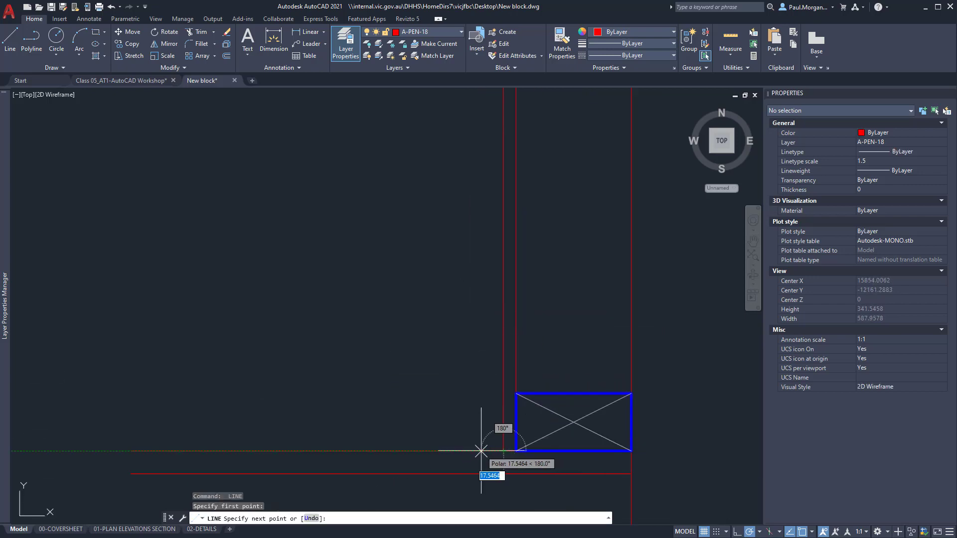
pyautogui.write('25')
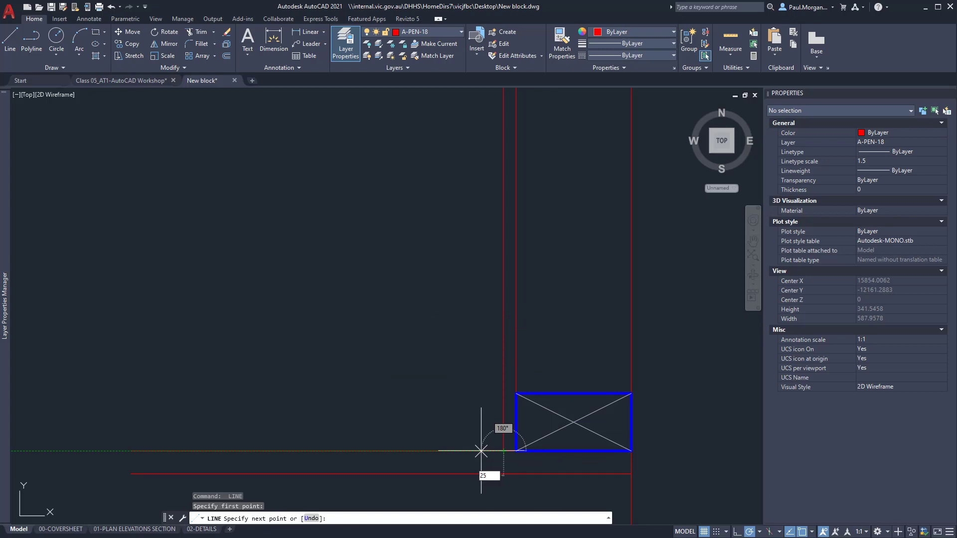
pyautogui.write('18')
pyautogui.press('Return')
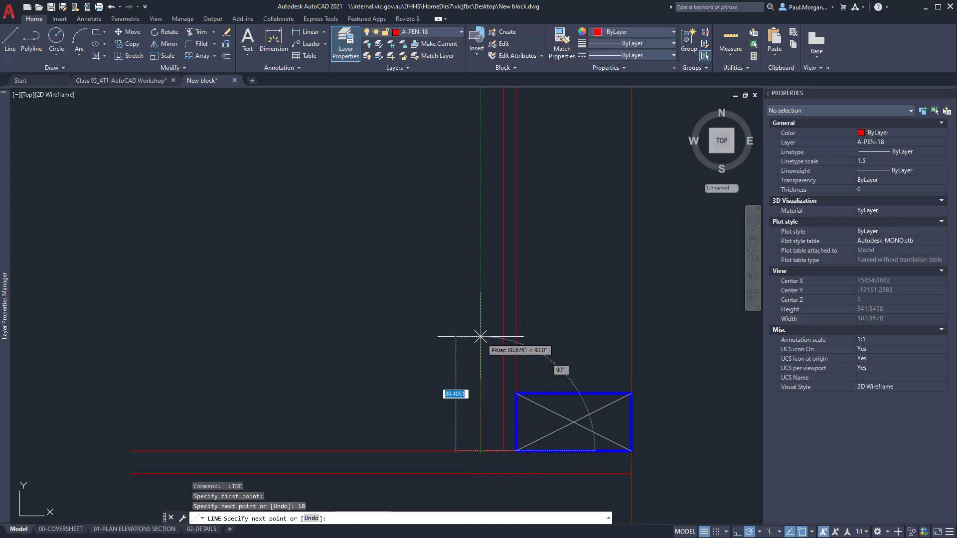
# - Complete the skirting outline with a vertical line 100 units long and a horizontal top edge back to the wall lining
pyautogui.write('100')
pyautogui.press('Return')
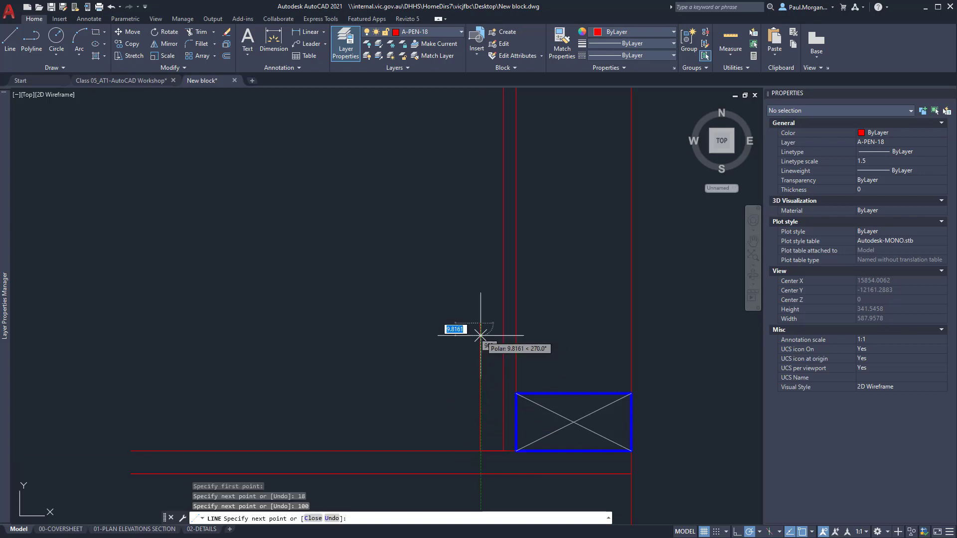
pyautogui.click(503, 323)
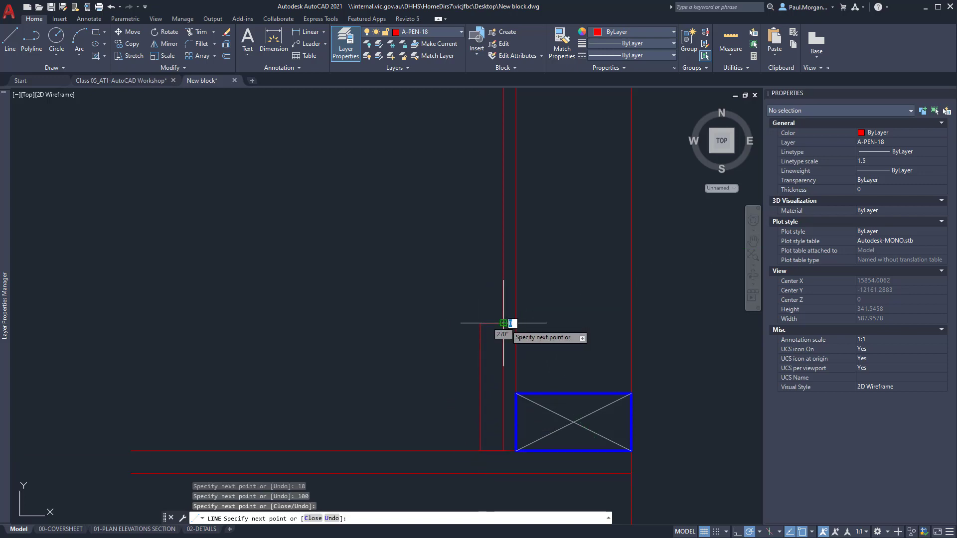
pyautogui.press('Escape')
pyautogui.press('Escape')
pyautogui.press('Escape')
pyautogui.write('FI')
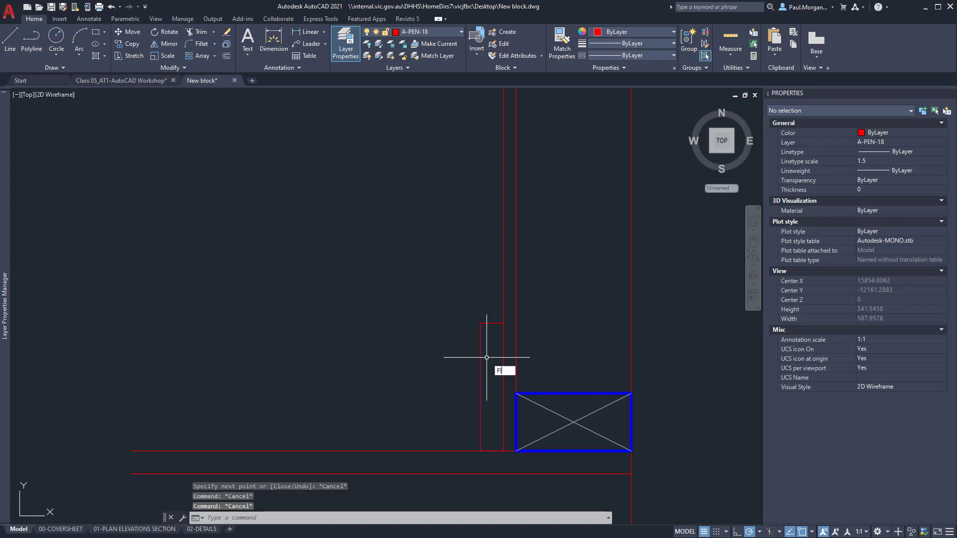
pyautogui.write('L')
pyautogui.press('Return')
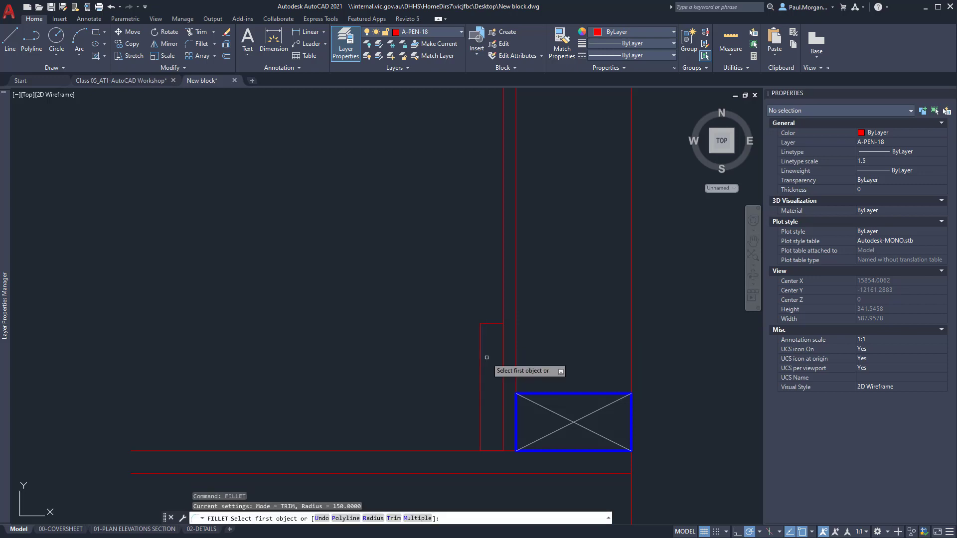
pyautogui.write('18')
pyautogui.press('Return')
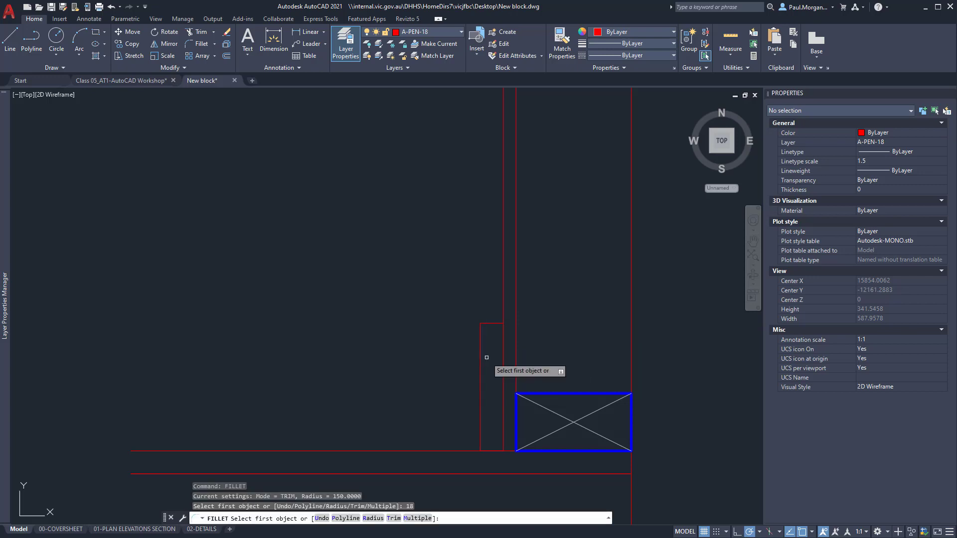
pyautogui.click(481, 355)
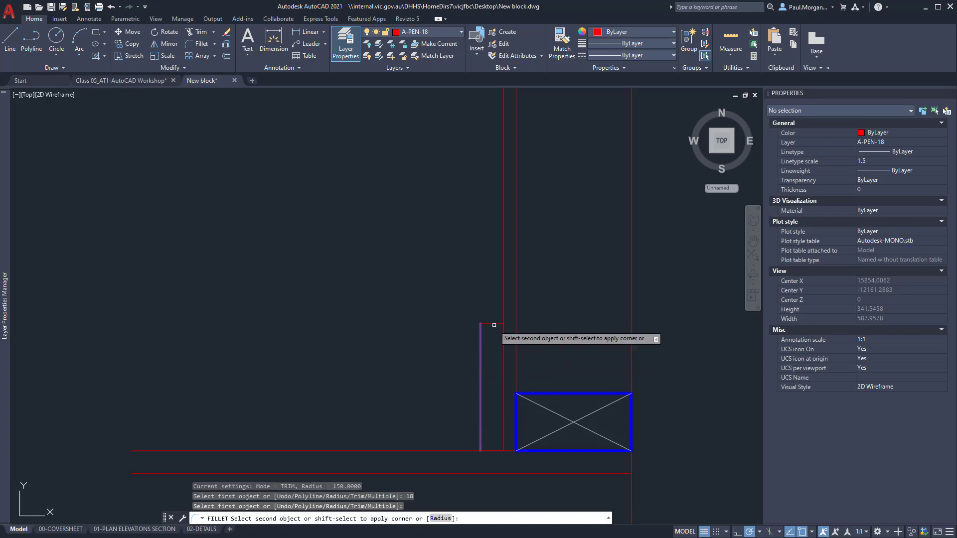
pyautogui.press('Escape')
pyautogui.press('Escape')
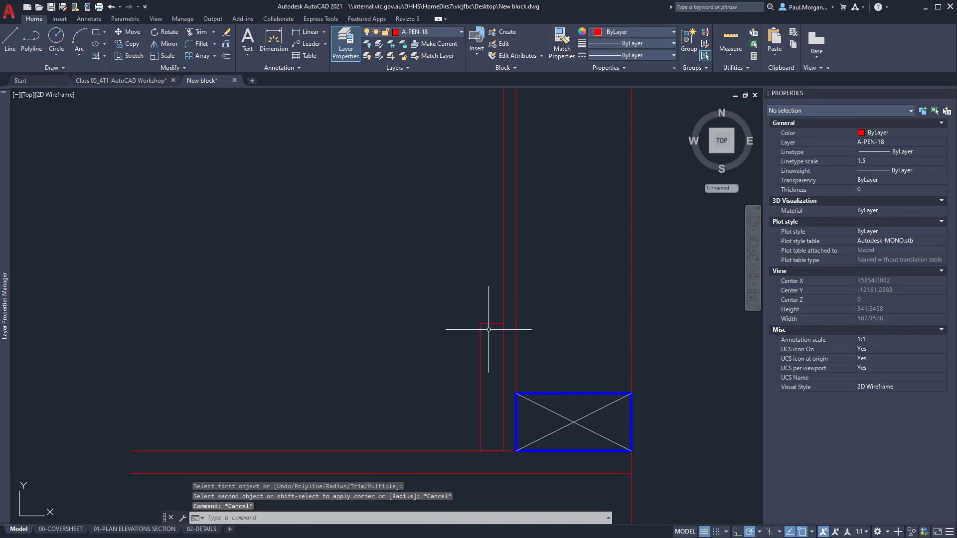
# - Fillet the skirting's upper room-side corner with a radius of 18
pyautogui.write('f')
pyautogui.press('Return')
pyautogui.write('r')
pyautogui.press('Return')
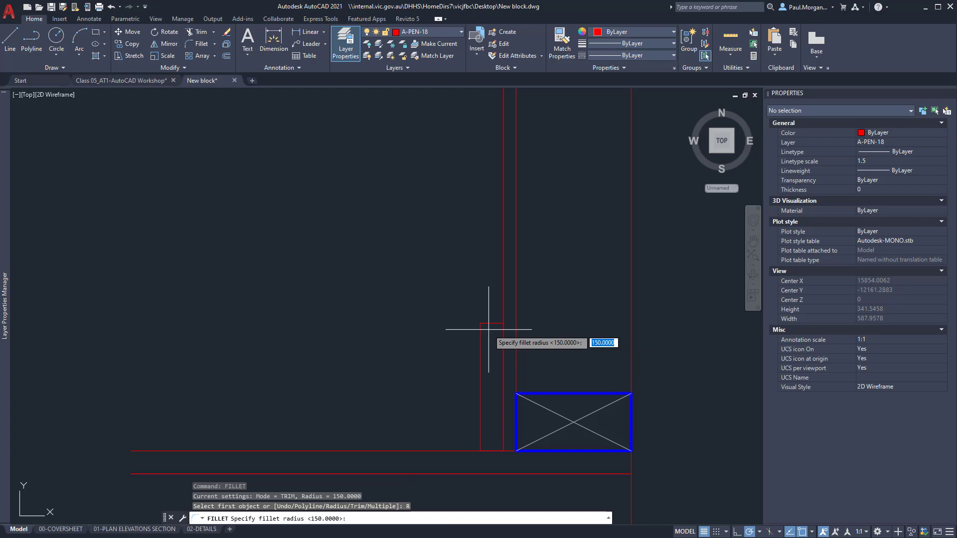
pyautogui.write('18')
pyautogui.press('Return')
pyautogui.click(487, 324)
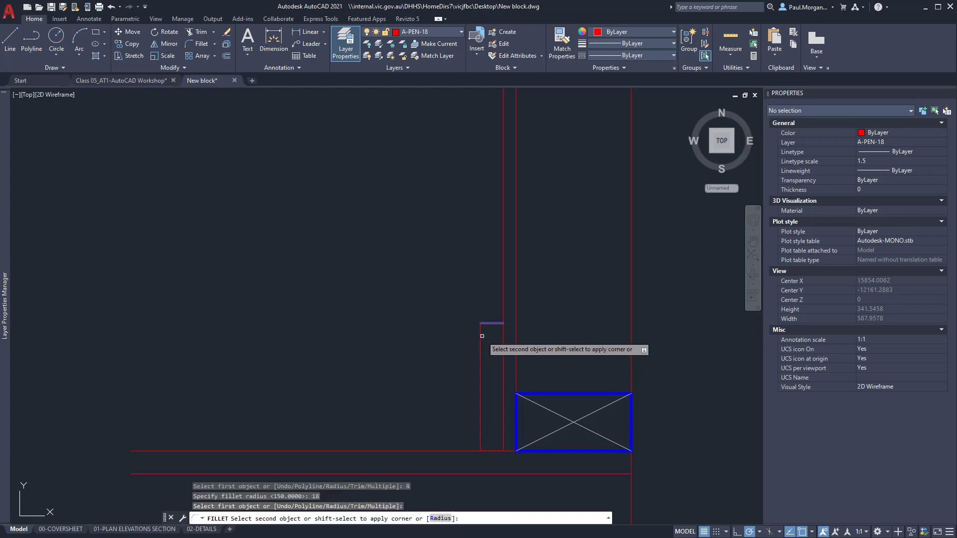
pyautogui.click(480, 342)
pyautogui.press('Escape')
pyautogui.press('Escape')
# - Draw a line on layer A-DASH-13 along the wall's outer face between the two blue timber plates
pyautogui.scroll(-4, 492, 375)
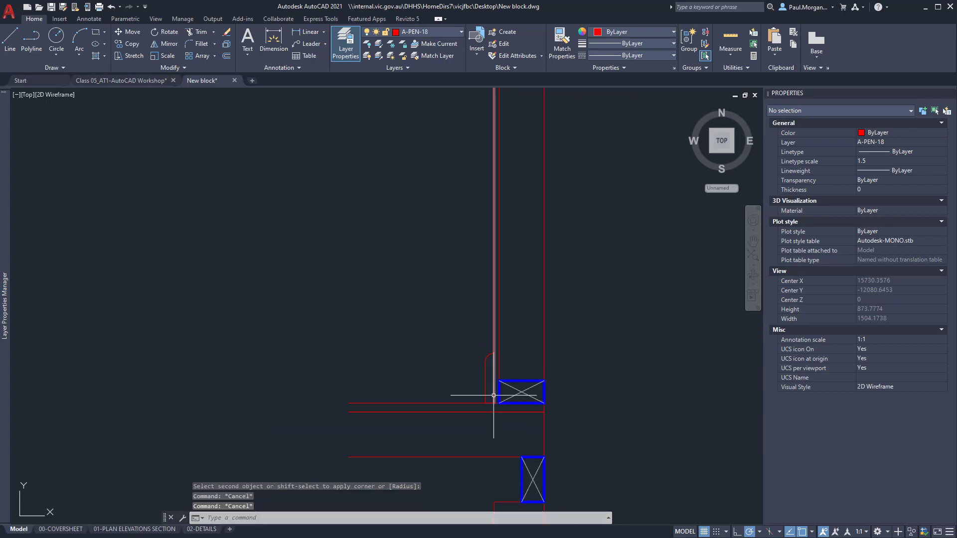
pyautogui.scroll(-2, 517, 435)
pyautogui.moveTo(567, 288)
pyautogui.mouseDown(button='middle')
pyautogui.moveTo(502, 344)
pyautogui.moveTo(499, 248)
pyautogui.mouseUp(button='middle')
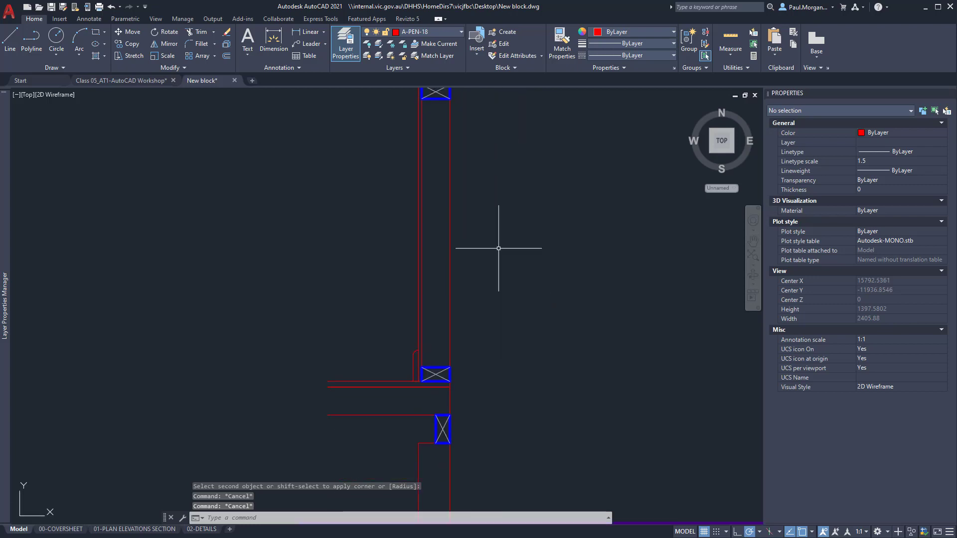
pyautogui.click(454, 33)
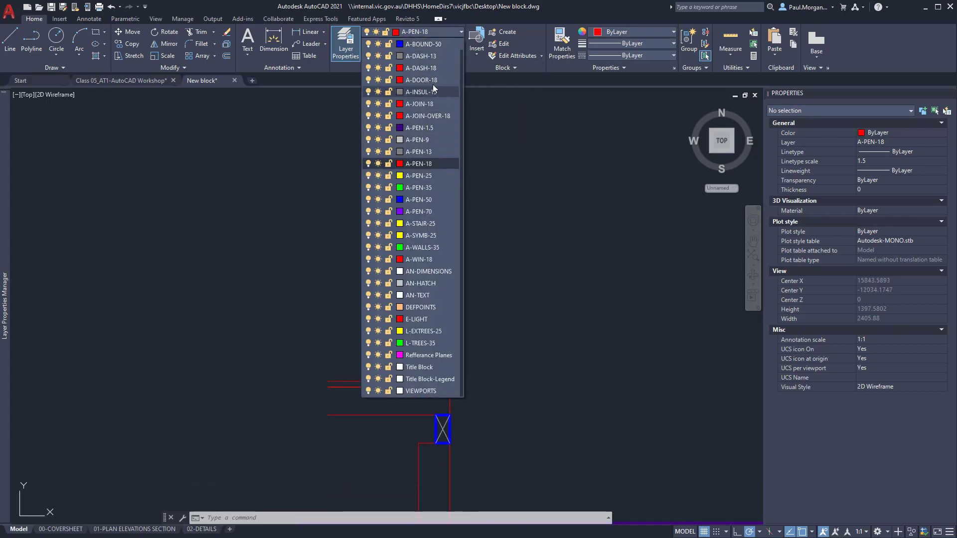
pyautogui.click(426, 55)
pyautogui.moveTo(439, 115); pyautogui.dragTo(441, 144, button='middle')
pyautogui.write('l')
pyautogui.press('Return')
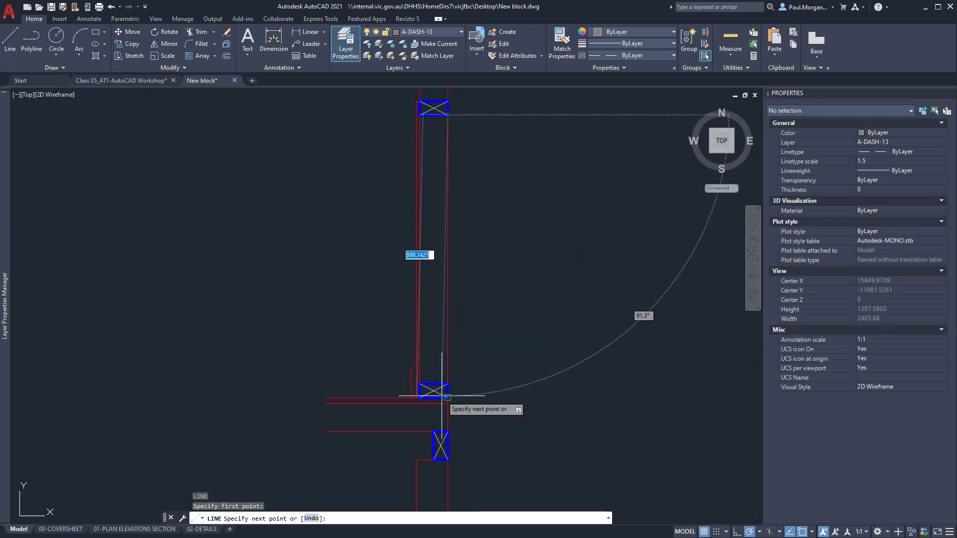
pyautogui.press('Escape')
pyautogui.press('Escape')
# - Move the dashed line 5 units horizontally into the wall cavity, away from the outer face
pyautogui.click(447, 349)
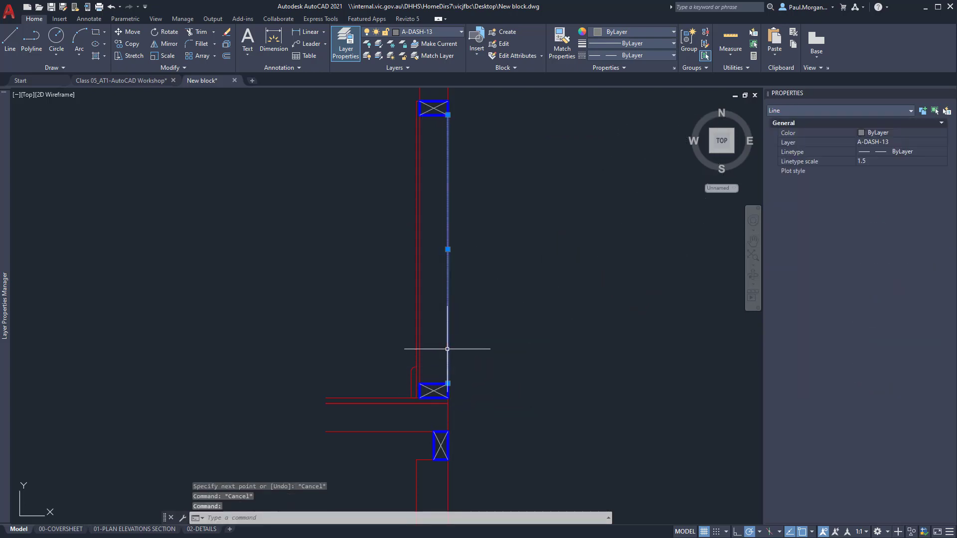
pyautogui.write('m')
pyautogui.press('Return')
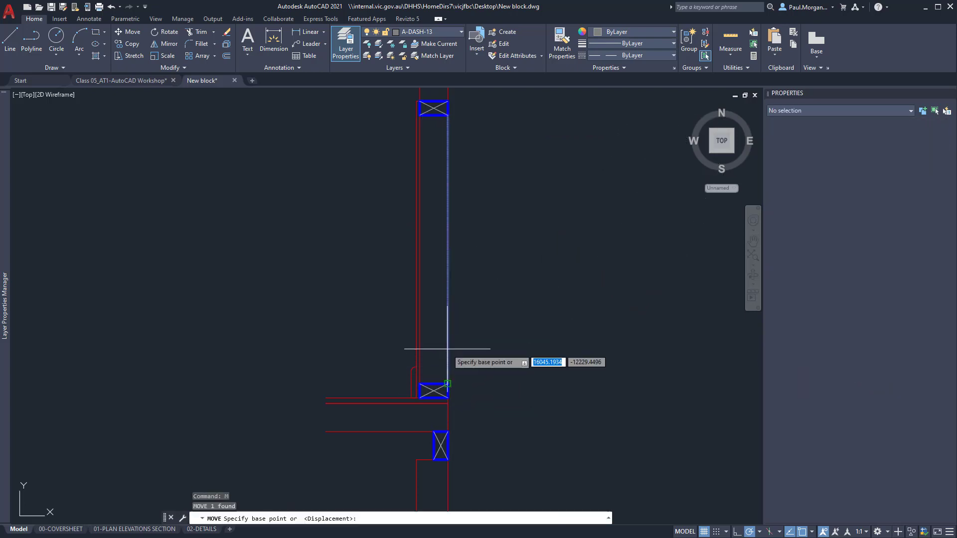
pyautogui.click(473, 331)
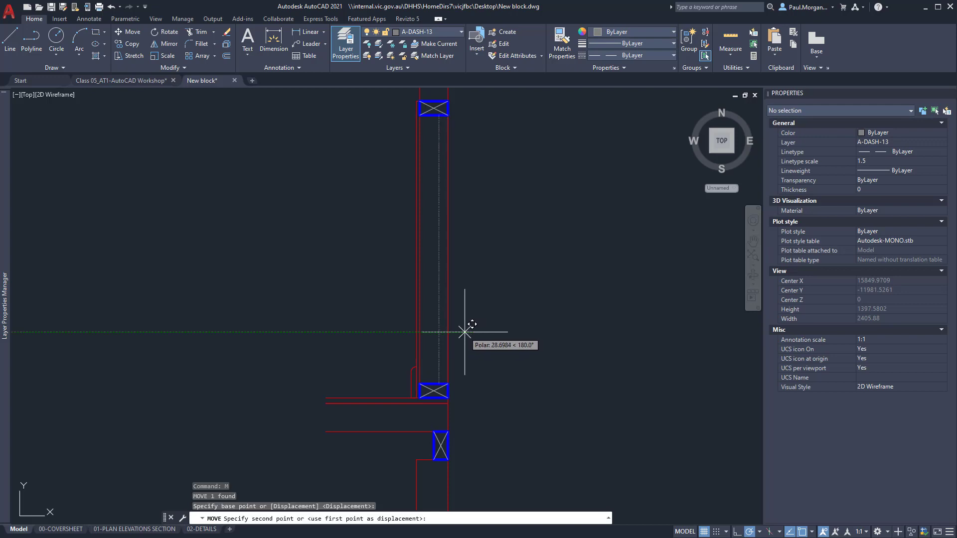
pyautogui.write('5')
pyautogui.press('Return')
pyautogui.press('Escape')
pyautogui.press('Escape')
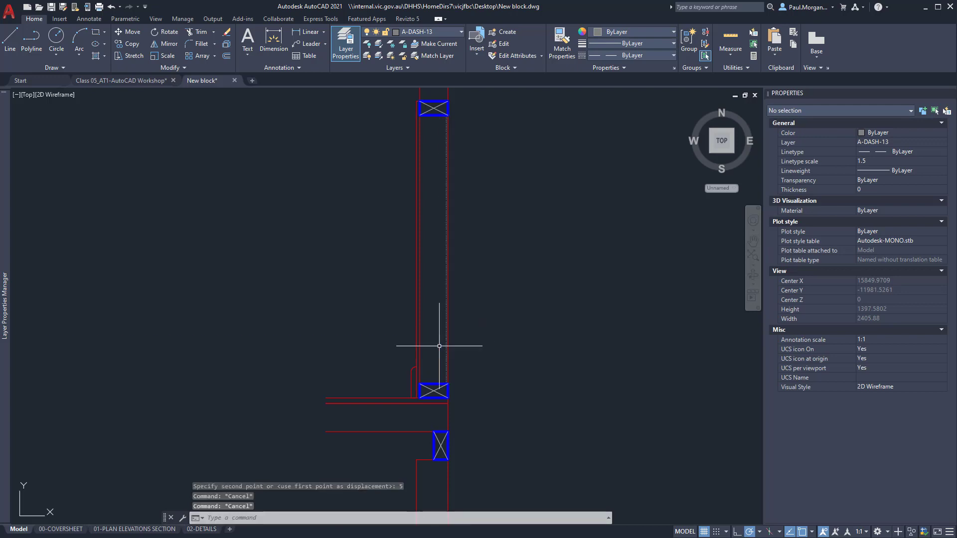
pyautogui.scroll(8, 449, 344)
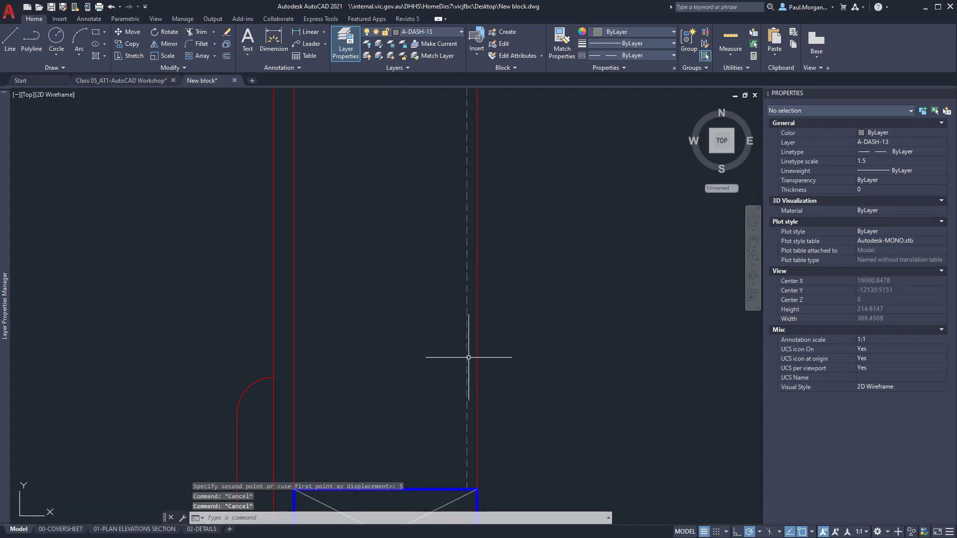
pyautogui.scroll(-8, 469, 347)
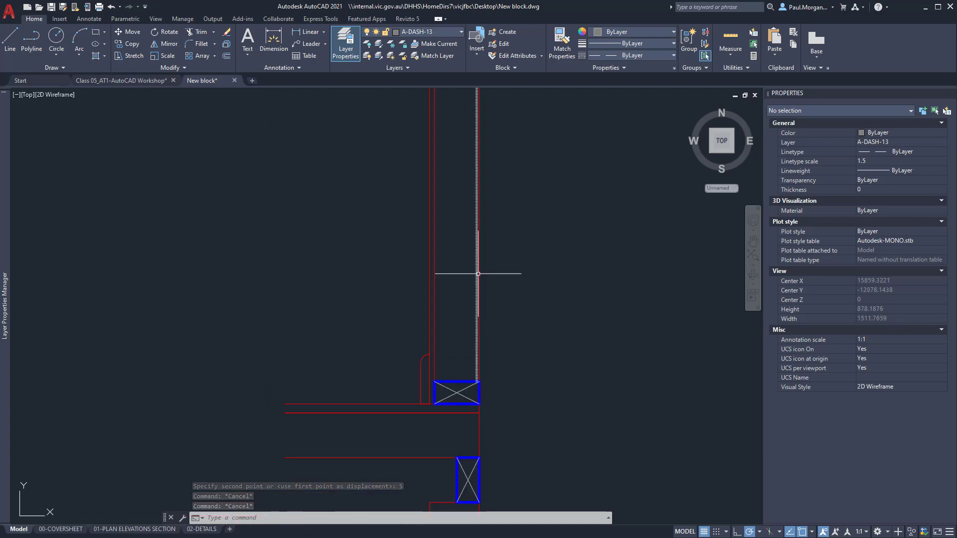
pyautogui.moveTo(506, 212); pyautogui.dragTo(495, 256, button='middle')
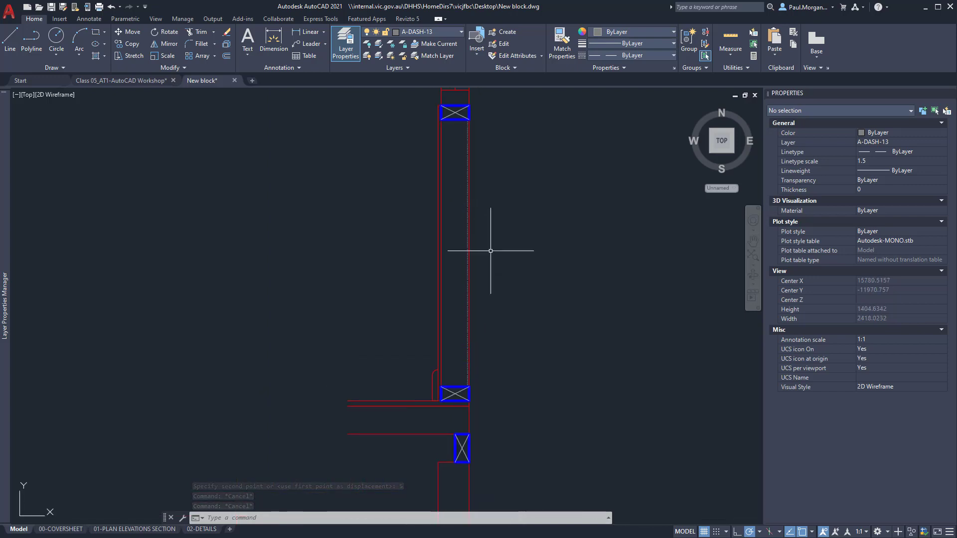
# - Draw an insulation line on layer A-INSUL-13 down the middle of the cavity, between the midpoints of the upper and lower timber plates
pyautogui.click(429, 33)
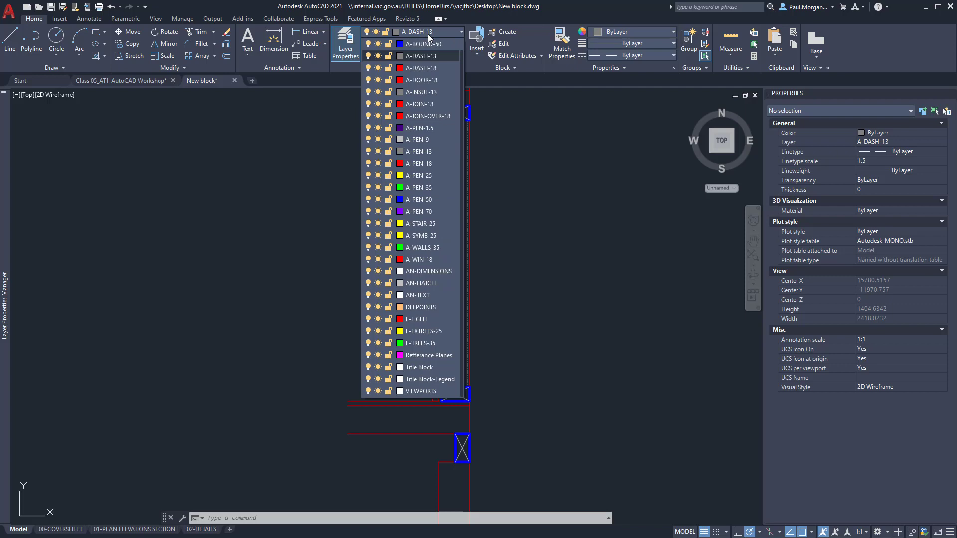
pyautogui.click(435, 93)
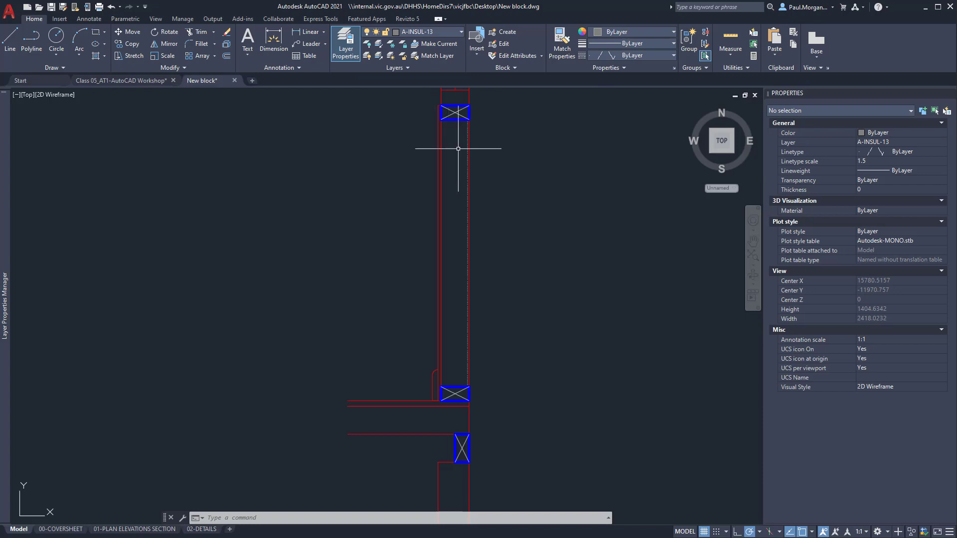
pyautogui.moveTo(460, 150); pyautogui.dragTo(463, 154, button='middle')
pyautogui.press('l')
pyautogui.press('Return')
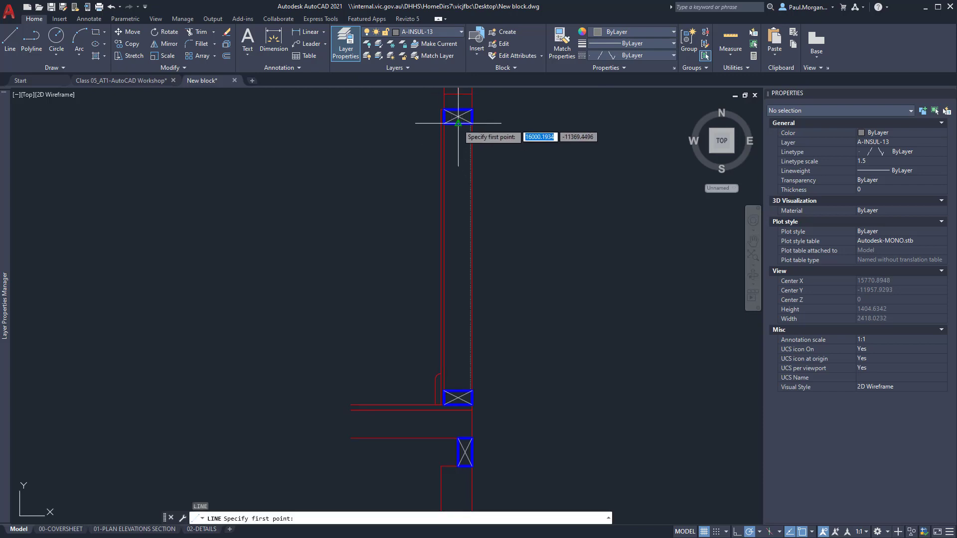
pyautogui.click(458, 123)
pyautogui.click(461, 390)
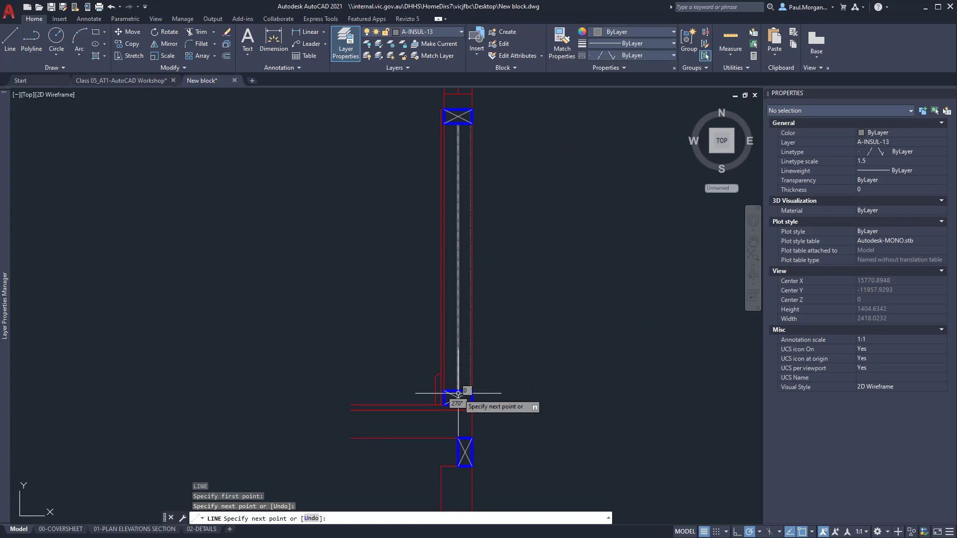
pyautogui.press('Escape')
pyautogui.press('Escape')
pyautogui.press('Escape')
# - Examine how the cavity insulation line displays in model space and on the 02-DETAILS layout
pyautogui.scroll(10, 460, 390)
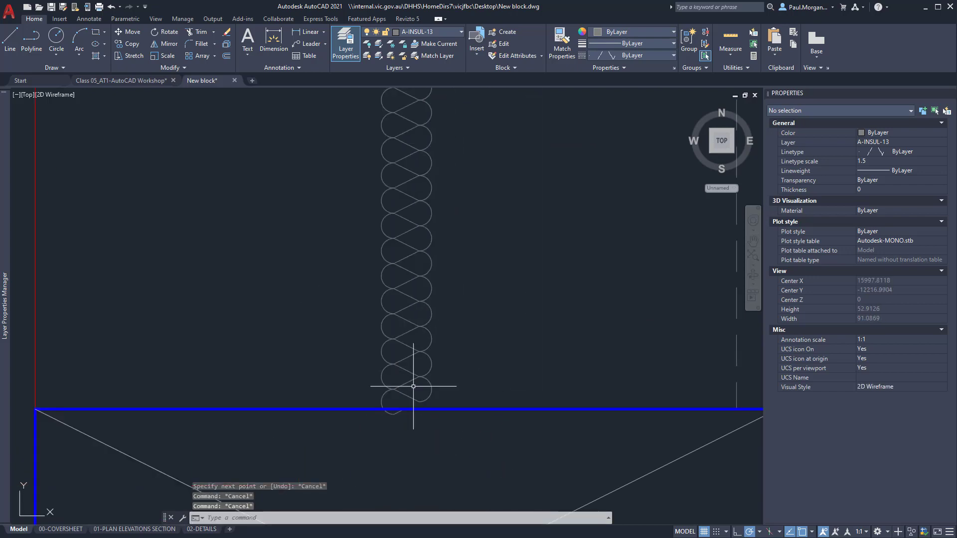
pyautogui.scroll(-2, 417, 264)
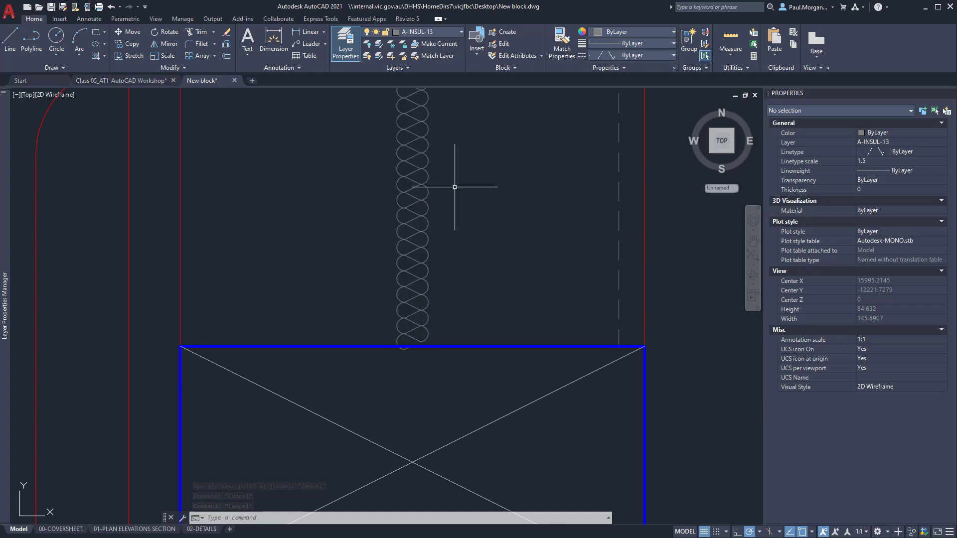
pyautogui.scroll(-8, 456, 188)
pyautogui.click(202, 529)
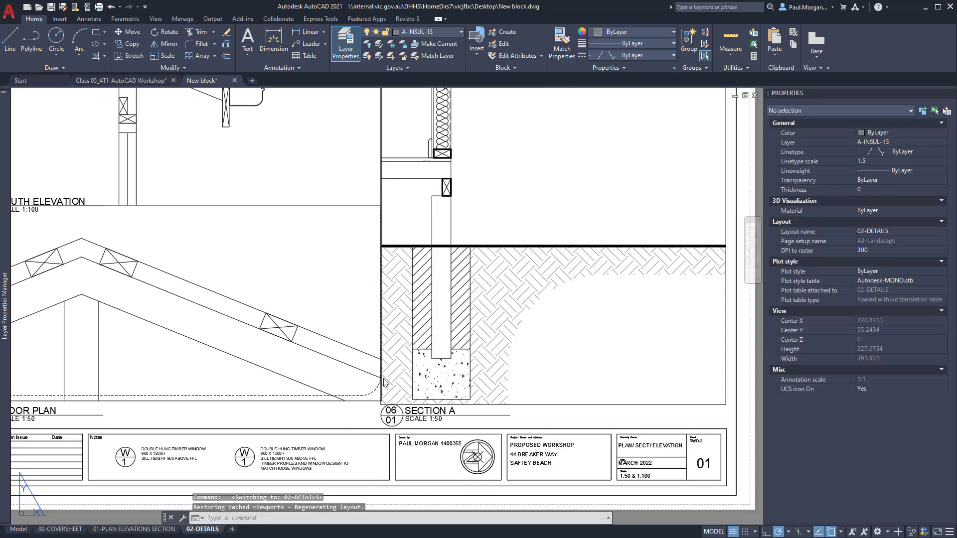
pyautogui.scroll(2, 442, 159)
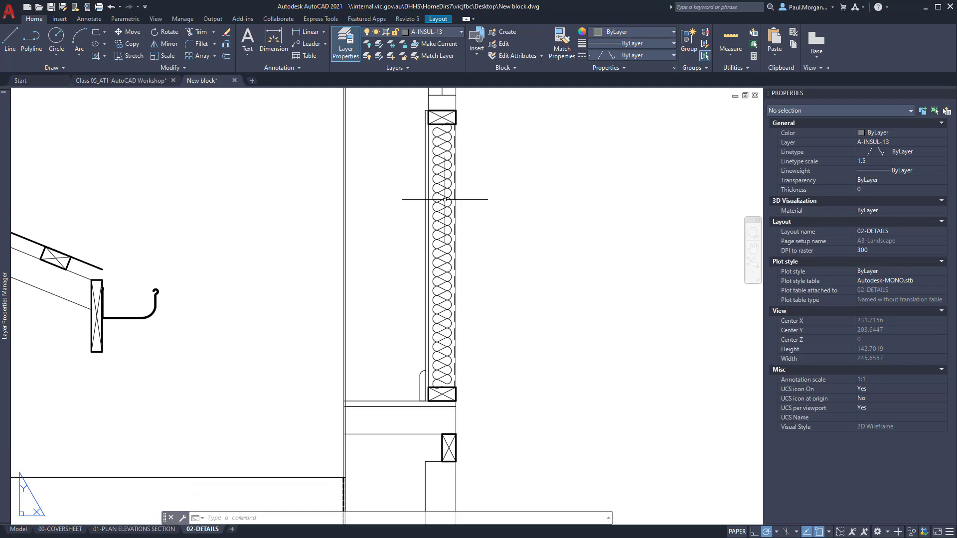
pyautogui.scroll(-2, 444, 199)
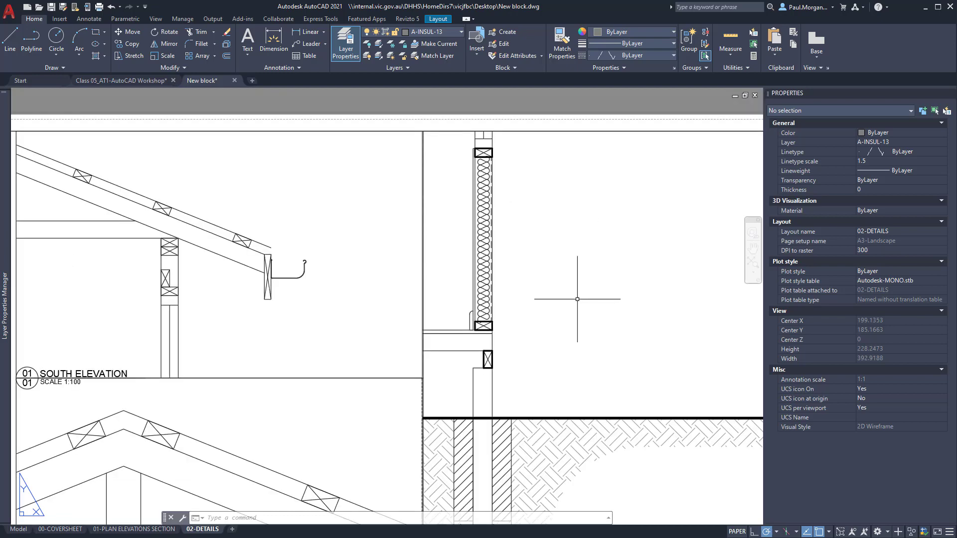
pyautogui.scroll(-3, 434, 241)
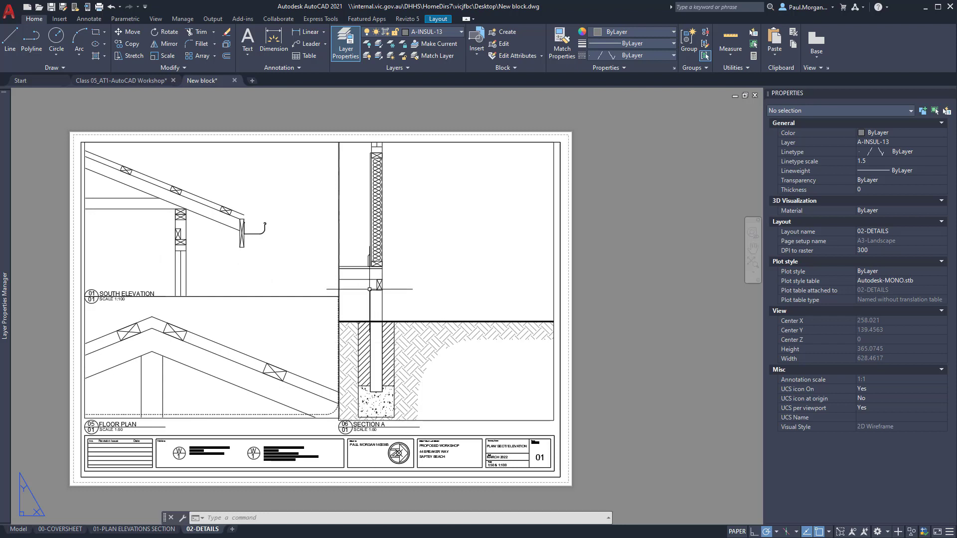
pyautogui.click(19, 529)
pyautogui.scroll(-3, 438, 279)
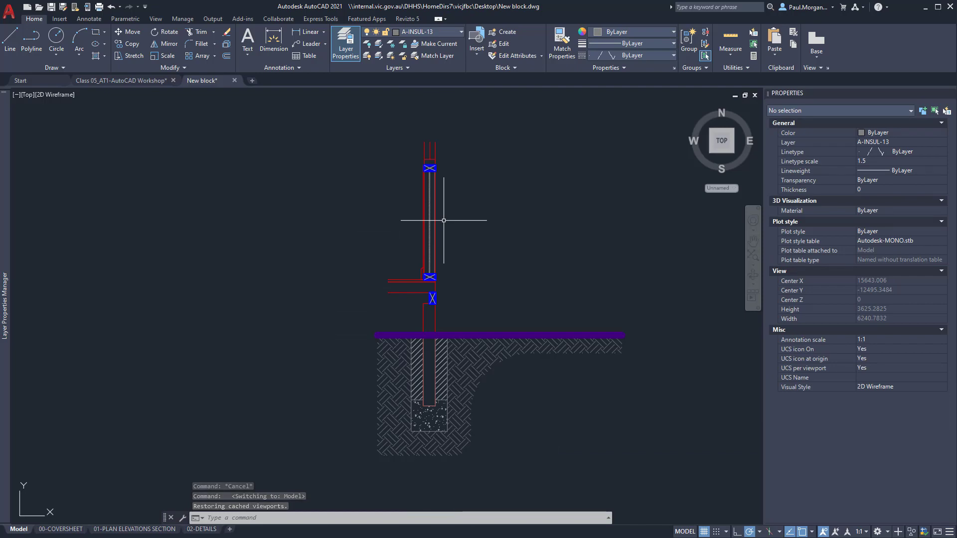
# - On the 02-DETAILS layout, set the linetype scale of the wall cavity's insulation line to 1.7 inside the viewport
pyautogui.click(202, 529)
pyautogui.scroll(5, 354, 155)
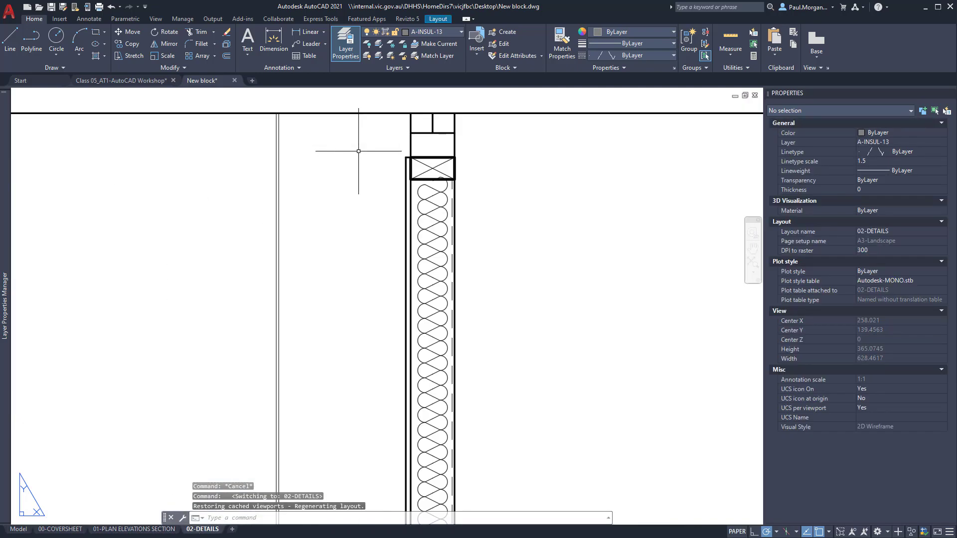
pyautogui.scroll(2, 388, 264)
pyautogui.scroll(-1, 384, 339)
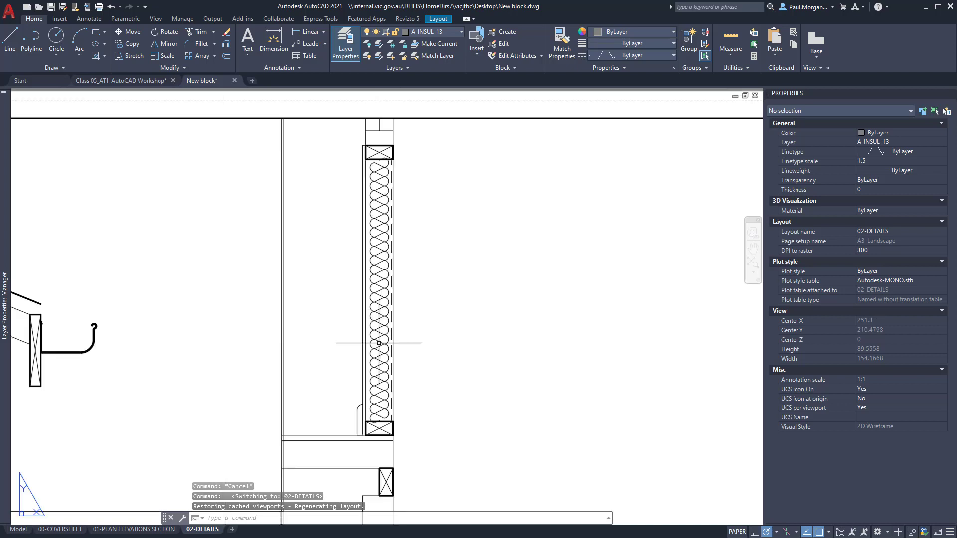
pyautogui.moveTo(392, 254)
pyautogui.mouseDown(button='middle')
pyautogui.moveTo(391, 175)
pyautogui.moveTo(384, 268)
pyautogui.mouseUp(button='middle')
pyautogui.doubleClick(402, 245)
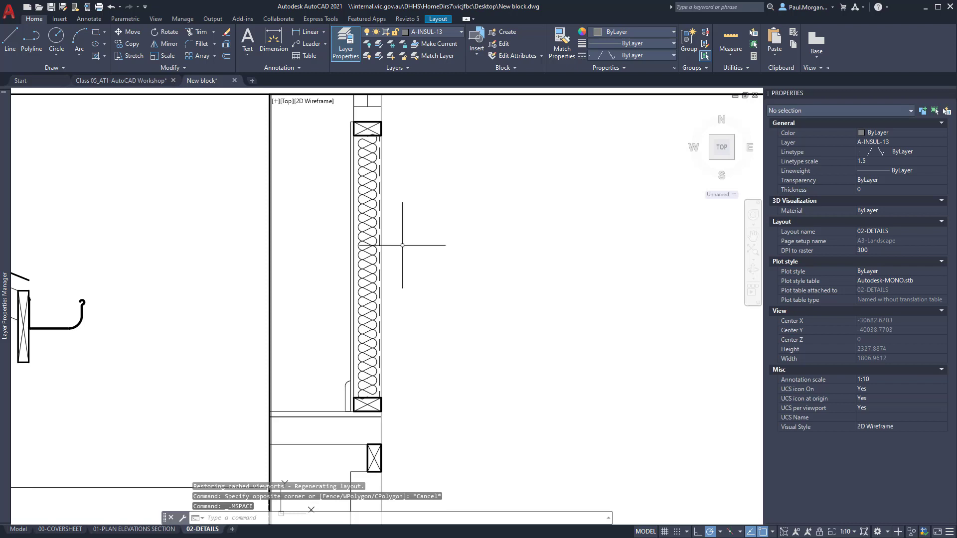
pyautogui.click(369, 245)
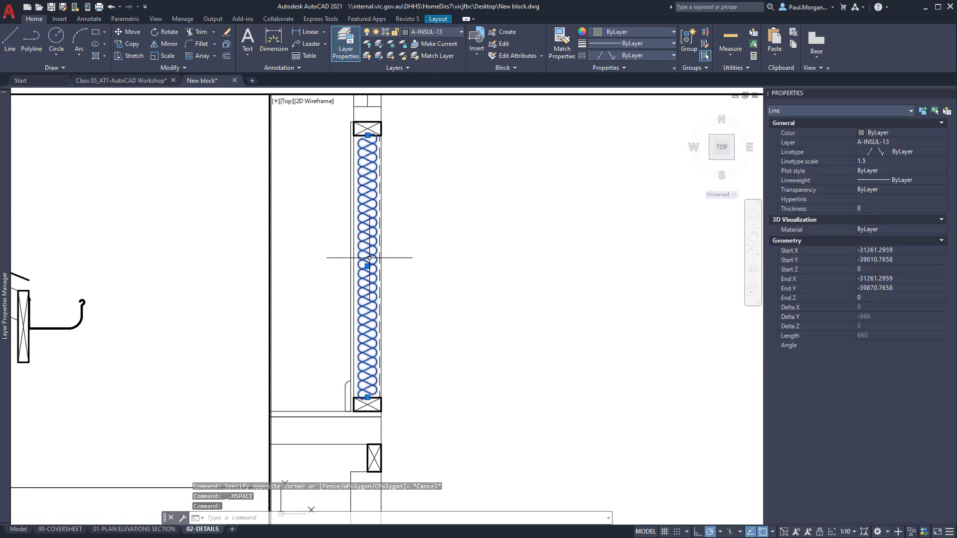
pyautogui.click(881, 161)
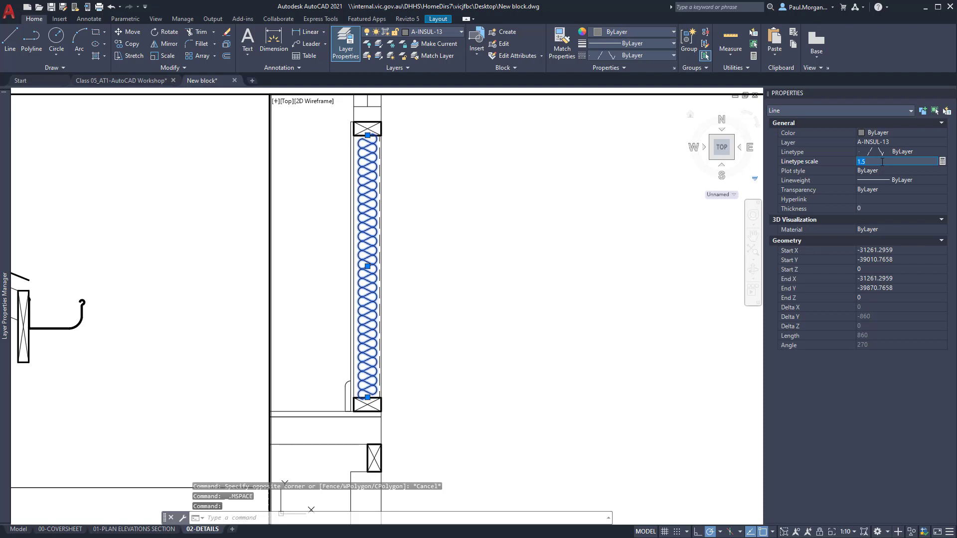
pyautogui.write('1.7')
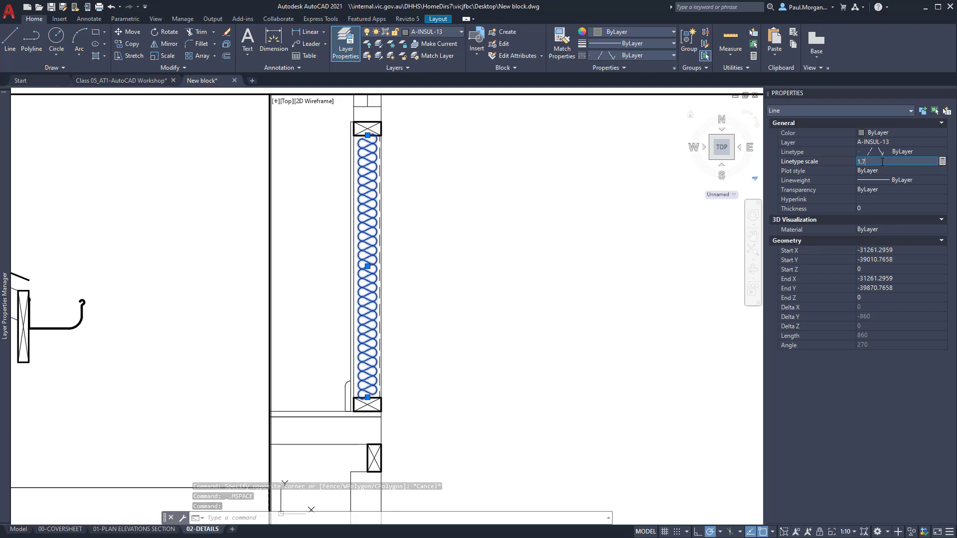
pyautogui.press('Tab')
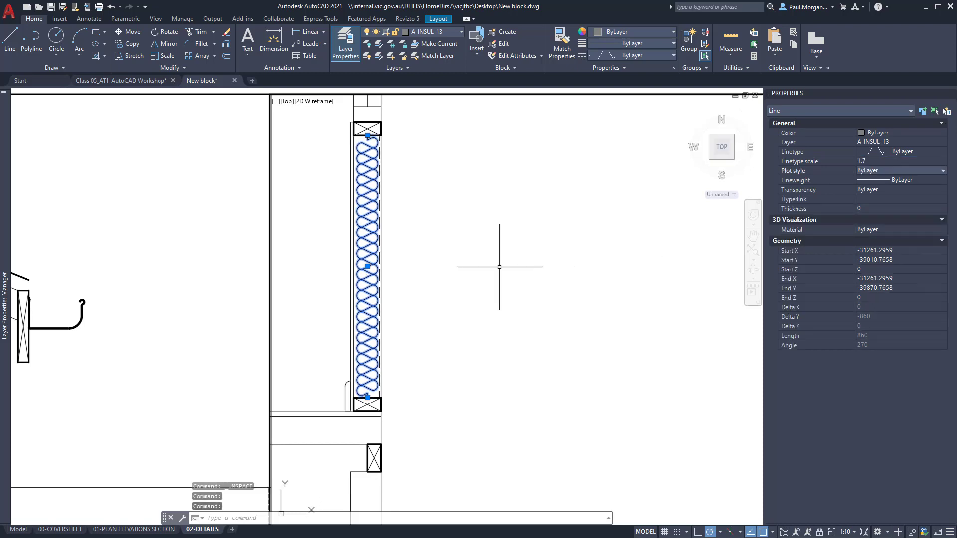
# - Set the linetype scale of the dashed membrane line on layer A-DASH-13 to 1.2
pyautogui.click(381, 252)
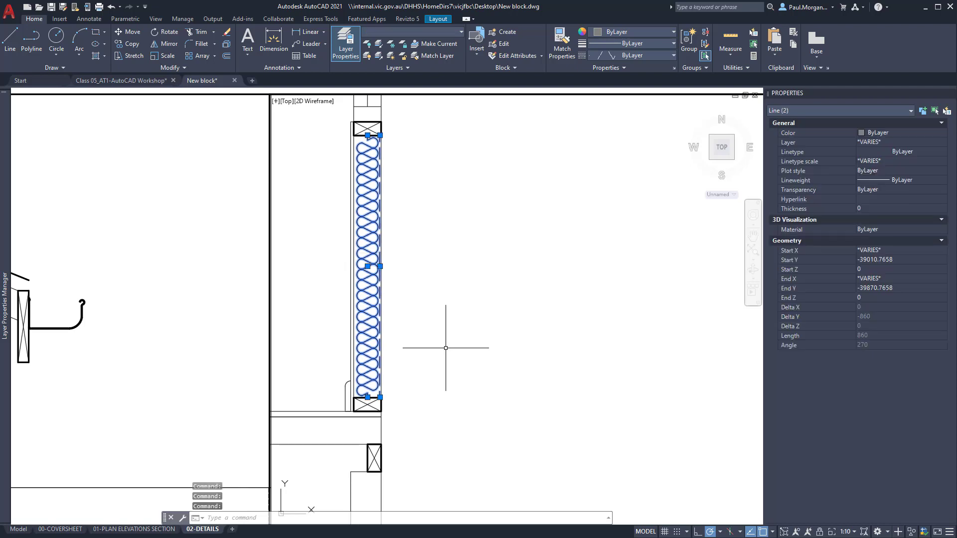
pyautogui.press('Escape')
pyautogui.press('Escape')
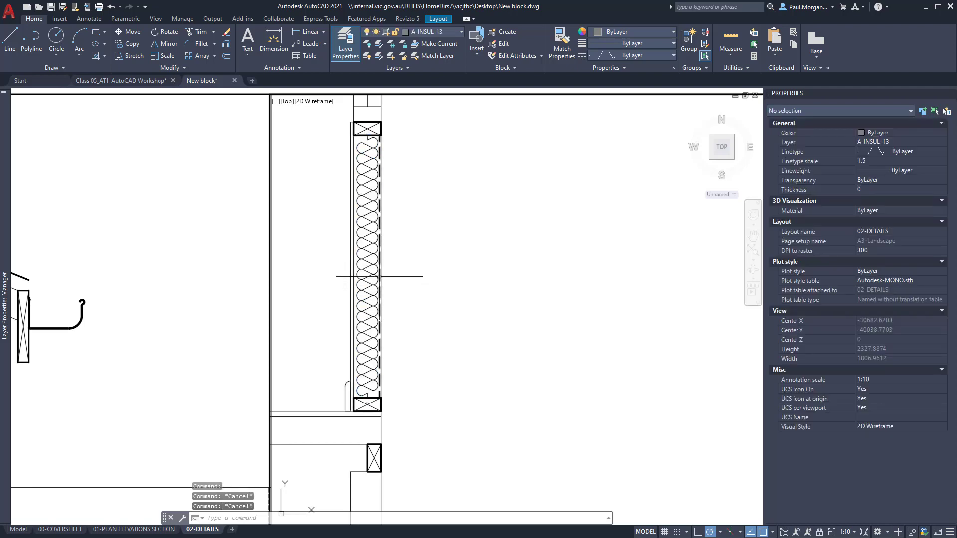
pyautogui.click(380, 277)
pyautogui.click(877, 160)
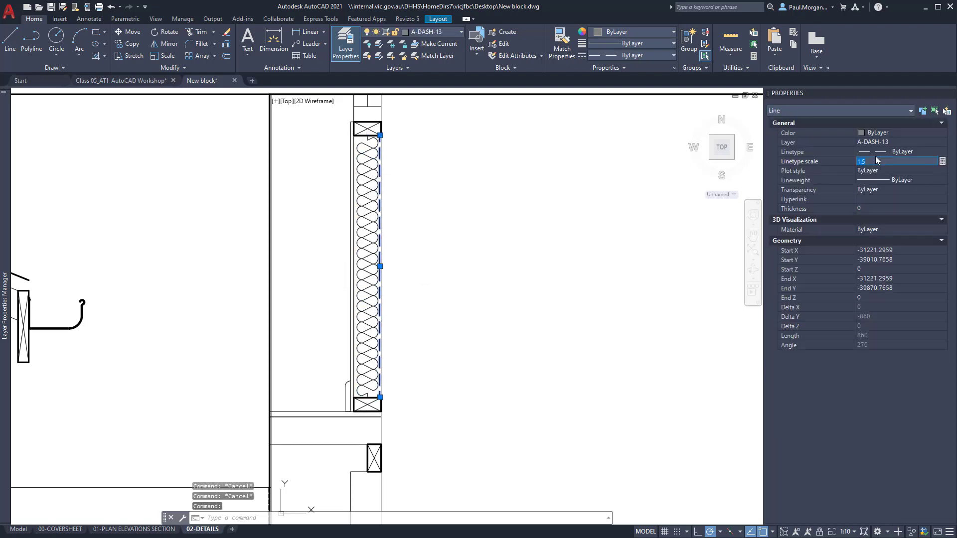
pyautogui.write('1.2')
pyautogui.press('Return')
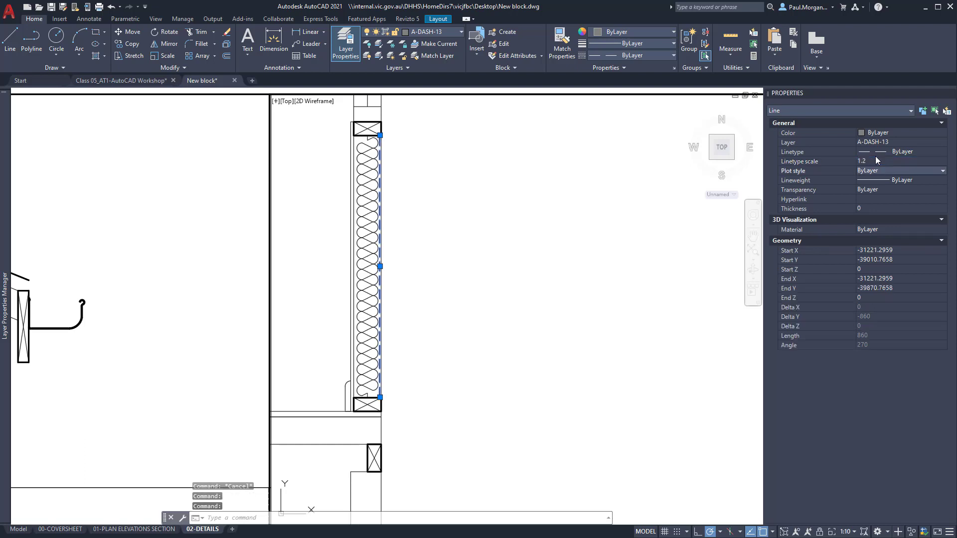
pyautogui.press('Escape')
pyautogui.press('Escape')
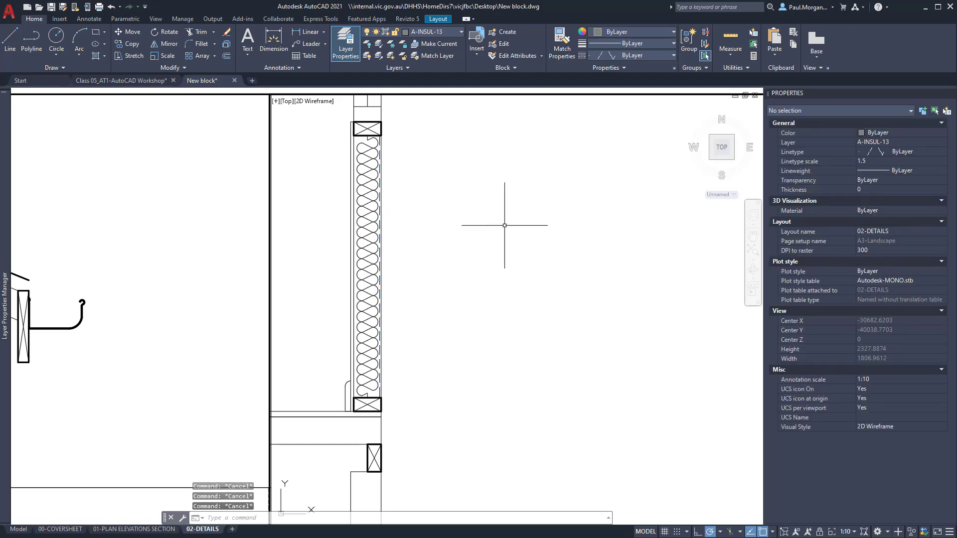
# - Return to paper space and examine the insulation and dashed line along the wall section on the layout
pyautogui.click(640, 532)
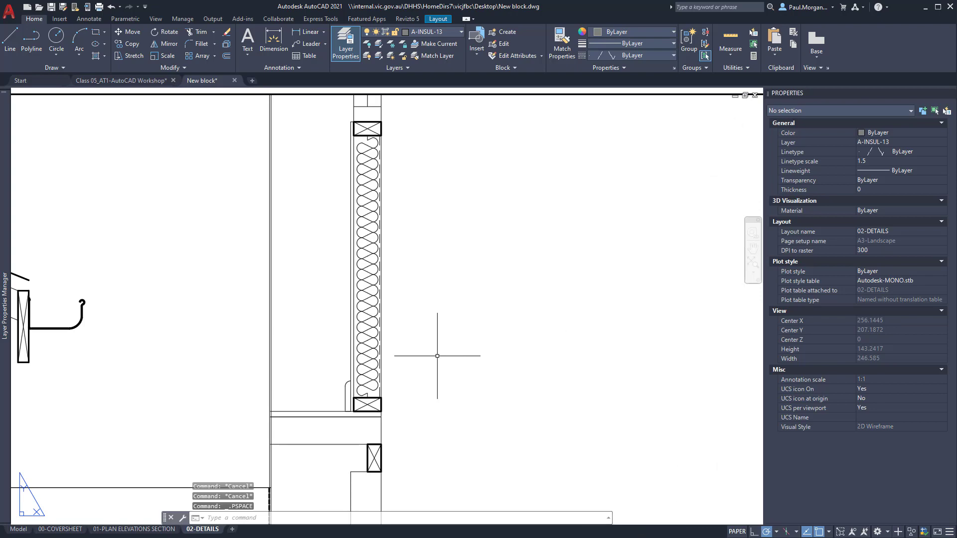
pyautogui.scroll(6, 380, 309)
pyautogui.scroll(-4, 504, 239)
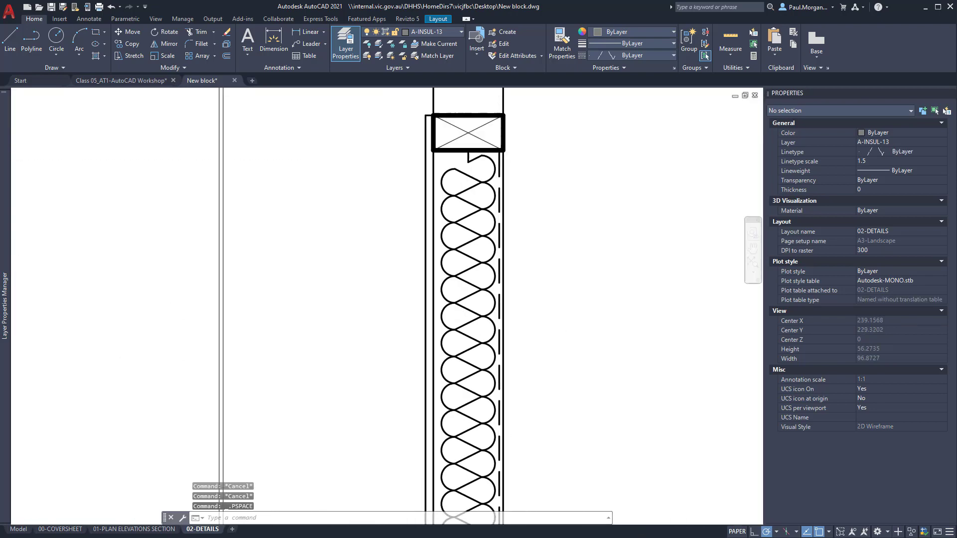
pyautogui.scroll(-3, 544, 265)
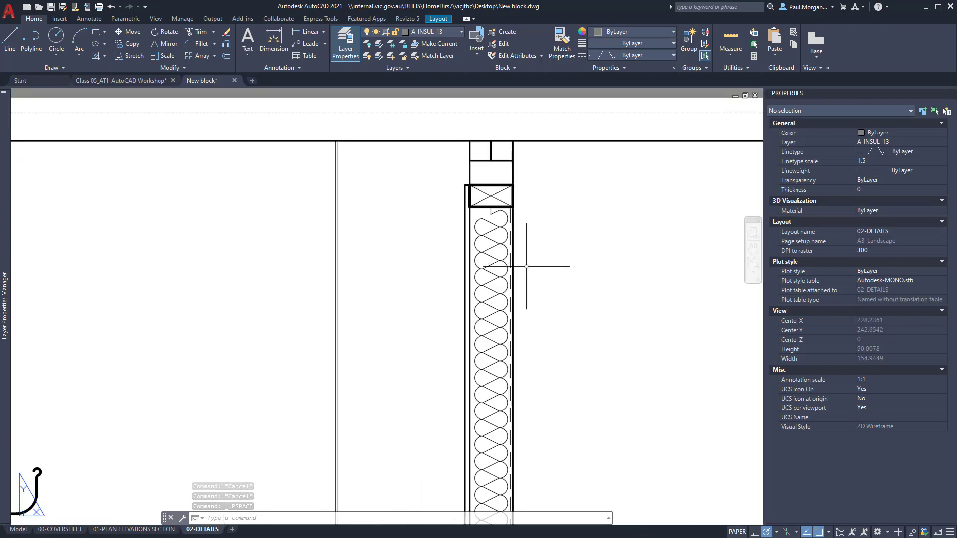
pyautogui.moveTo(560, 265); pyautogui.dragTo(525, 164, button='middle')
pyautogui.moveTo(544, 359)
pyautogui.mouseDown(button='middle')
pyautogui.moveTo(538, 210)
pyautogui.moveTo(523, 271)
pyautogui.mouseUp(button='middle')
pyautogui.scroll(-2, 538, 210)
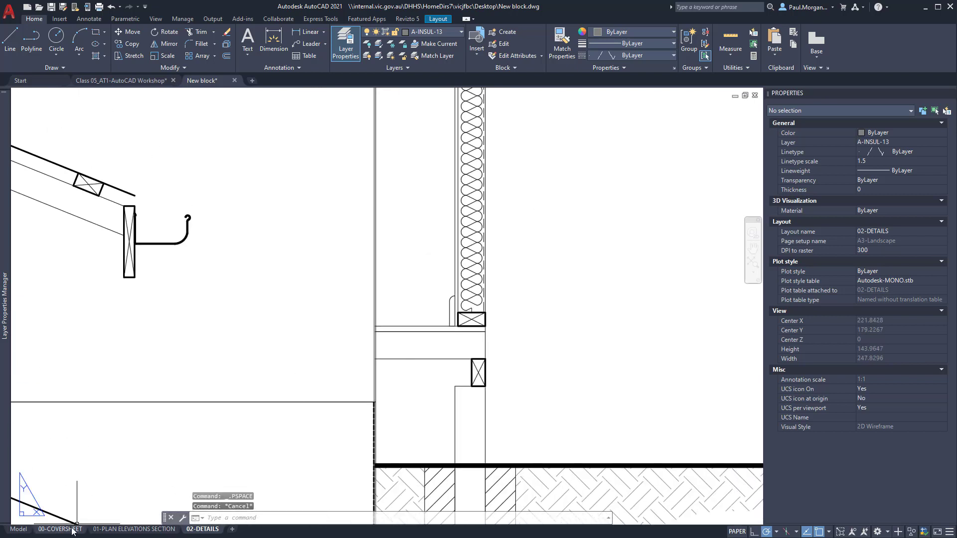
# - Return to model space and make A-PEN-18 the current layer
pyautogui.click(20, 529)
pyautogui.scroll(6, 461, 193)
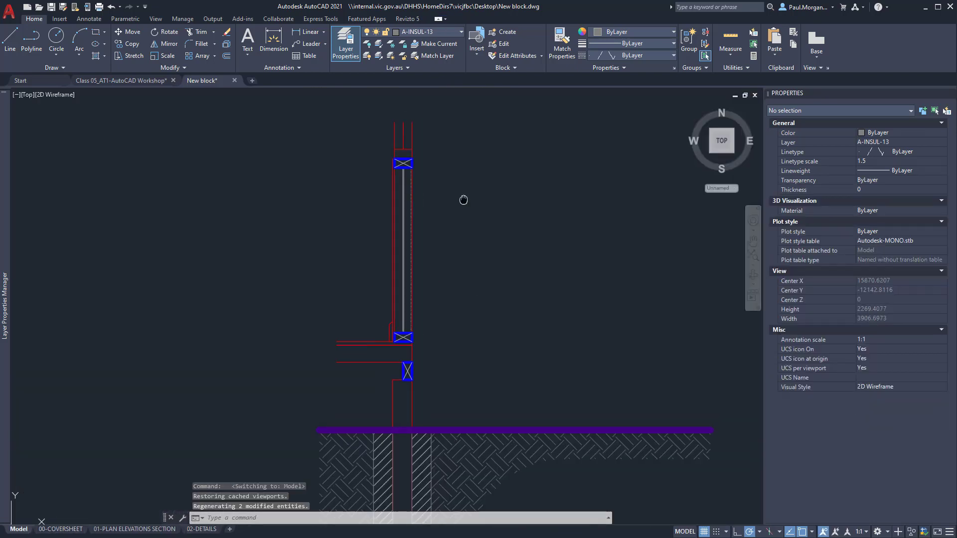
pyautogui.click(444, 34)
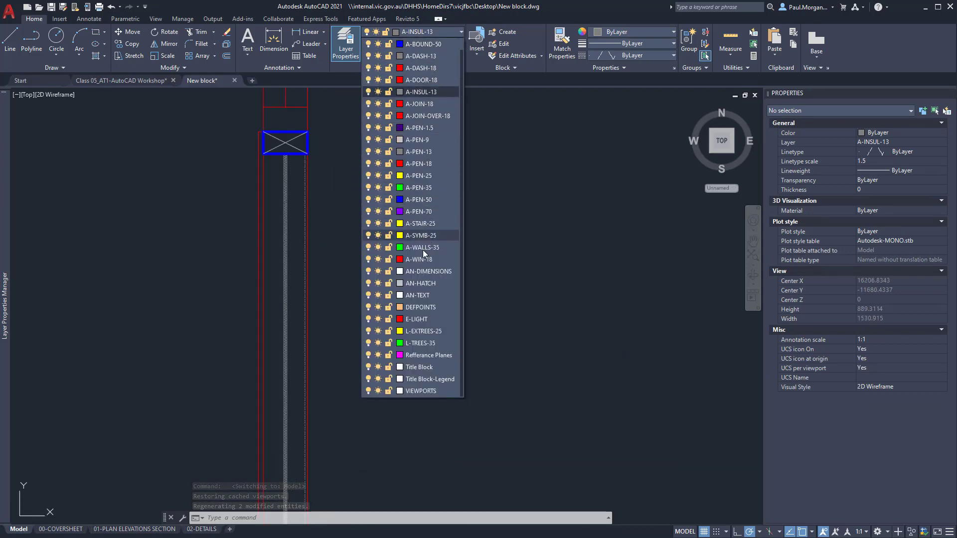
pyautogui.click(424, 166)
pyautogui.scroll(4, 368, 276)
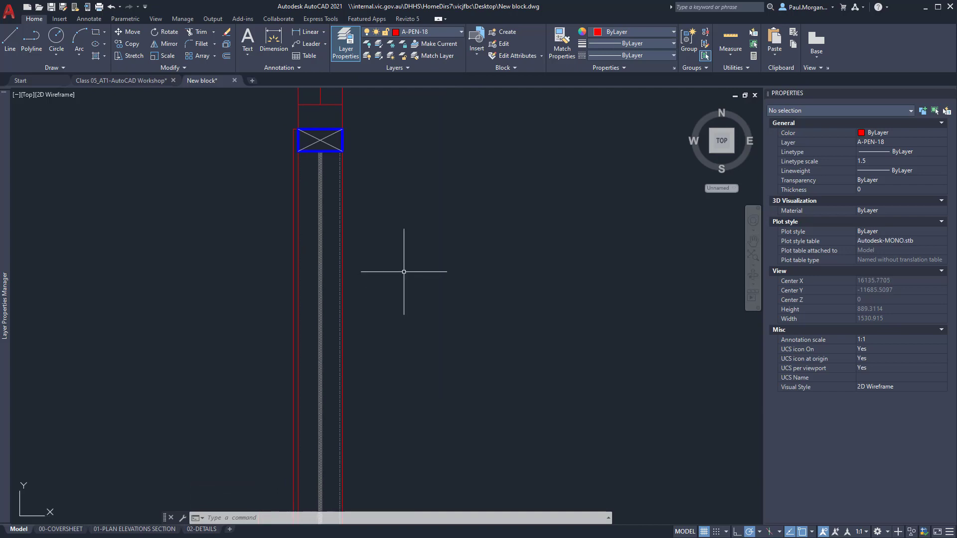
# - Draw a vertical board outline 12 wide and 175 high as a polyline in the clear space beside the wall's outer face
pyautogui.press('Return')
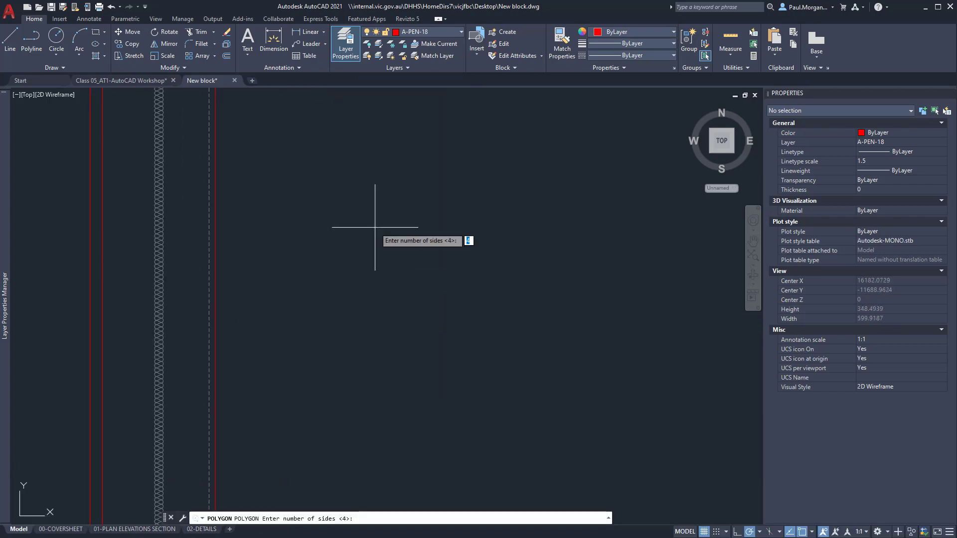
pyautogui.press('Escape')
pyautogui.write('pl')
pyautogui.press('Return')
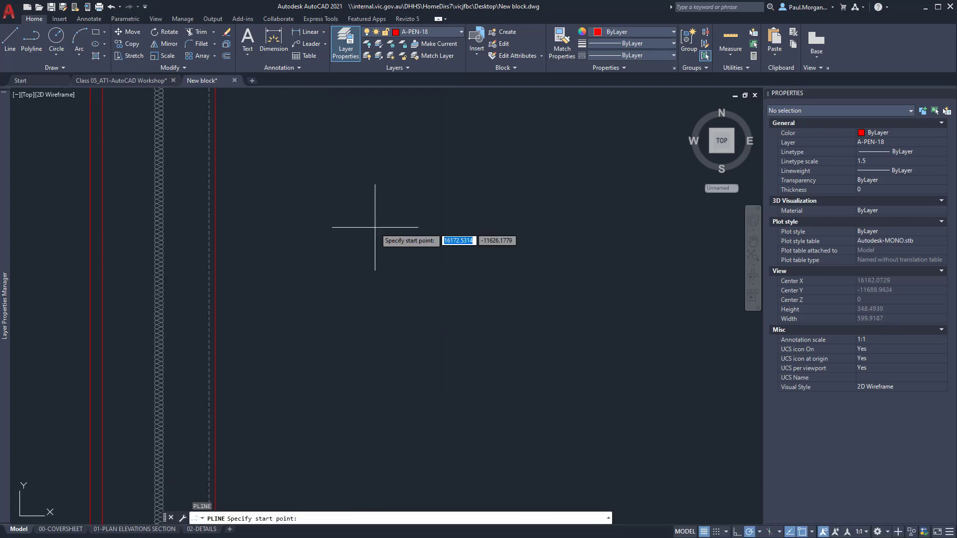
pyautogui.click(375, 228)
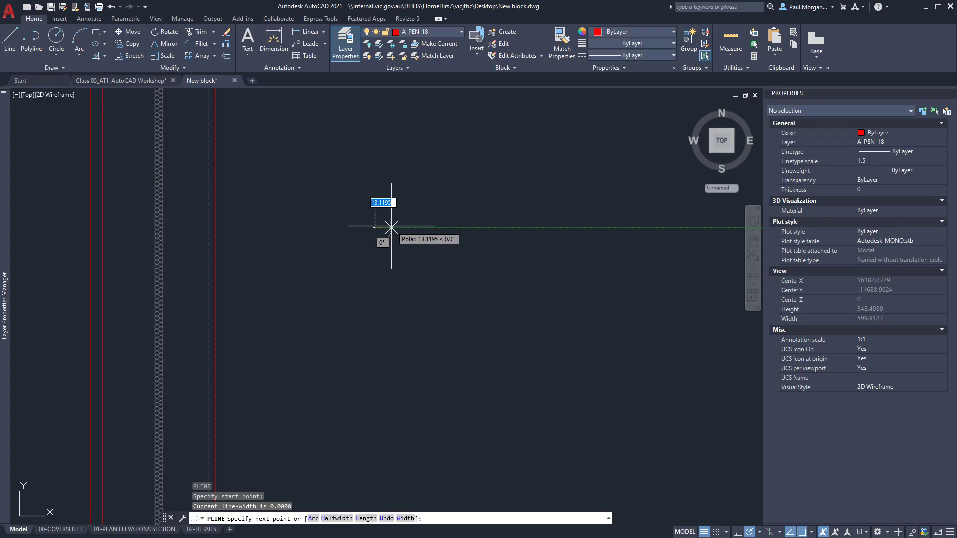
pyautogui.write('12')
pyautogui.press('Return')
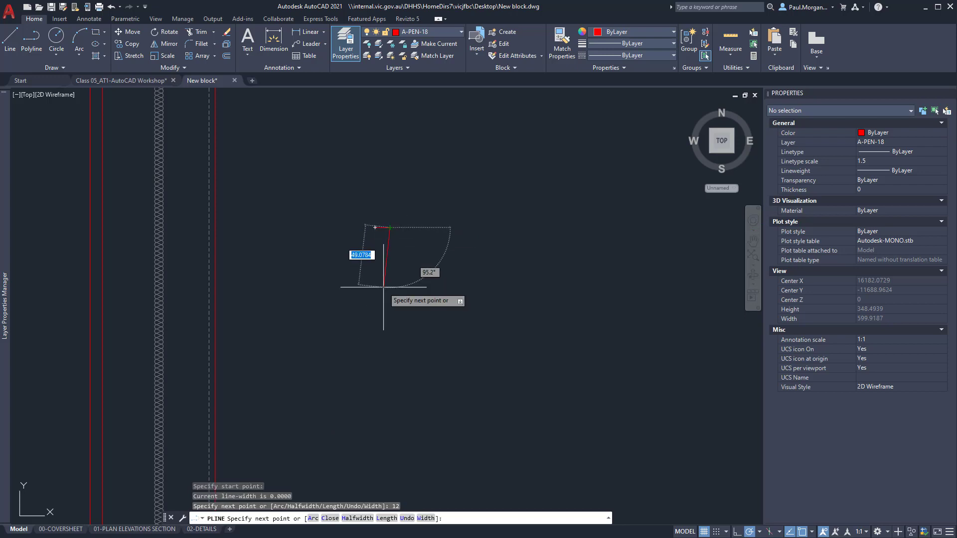
pyautogui.write('175')
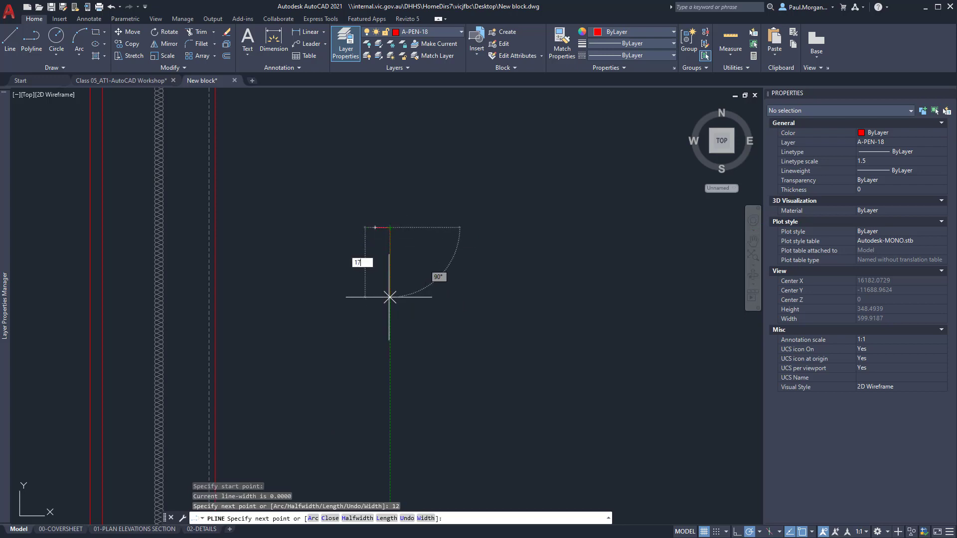
pyautogui.press('Return')
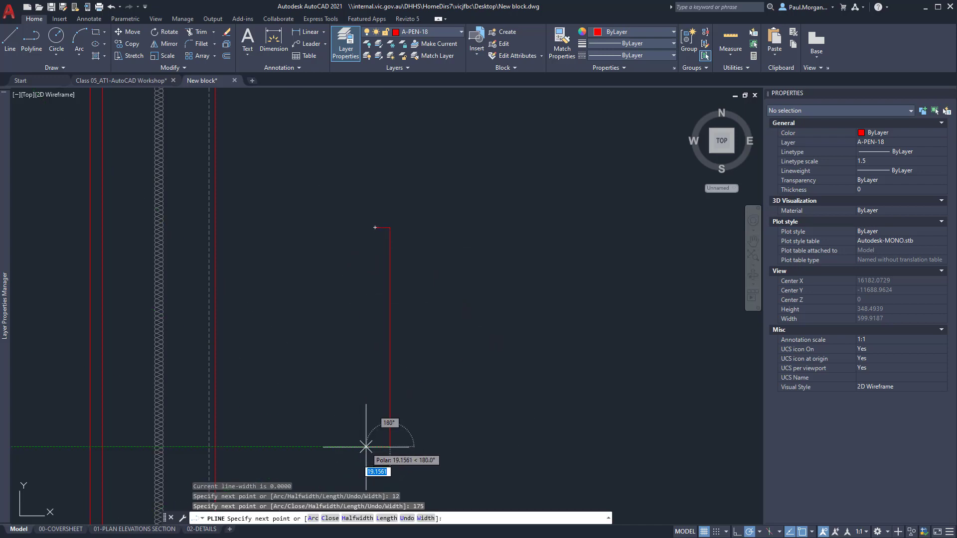
pyautogui.write('12')
pyautogui.press('Return')
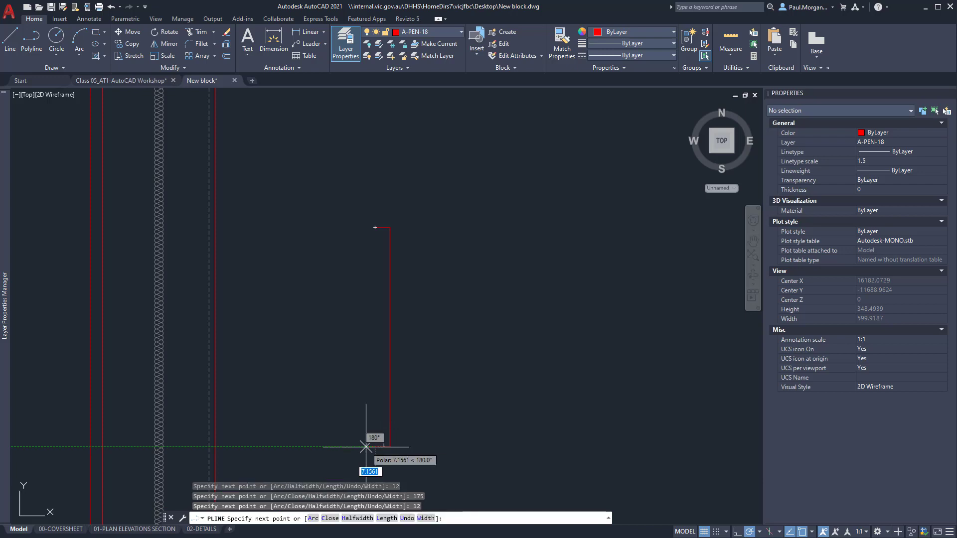
pyautogui.scroll(-5, 375, 227)
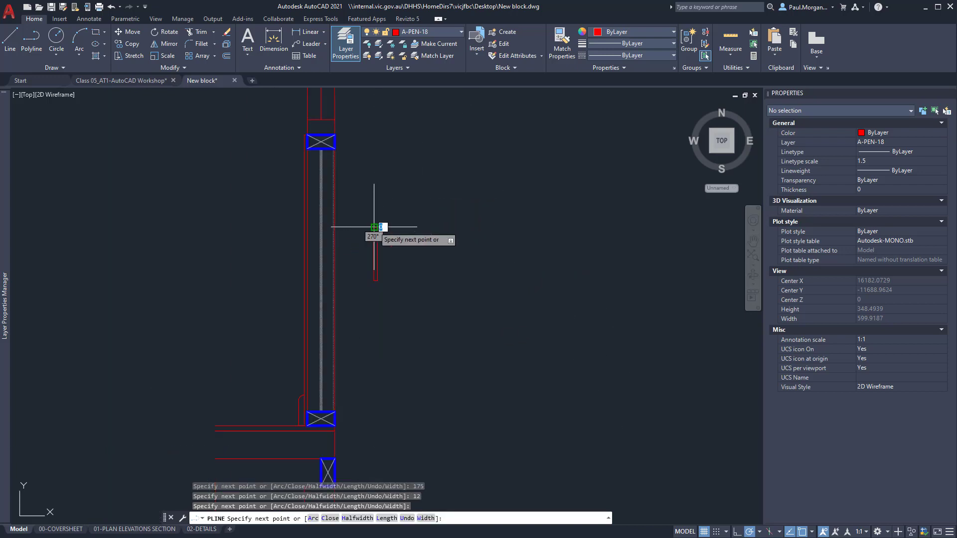
pyautogui.press('Escape')
pyautogui.scroll(2, 380, 250)
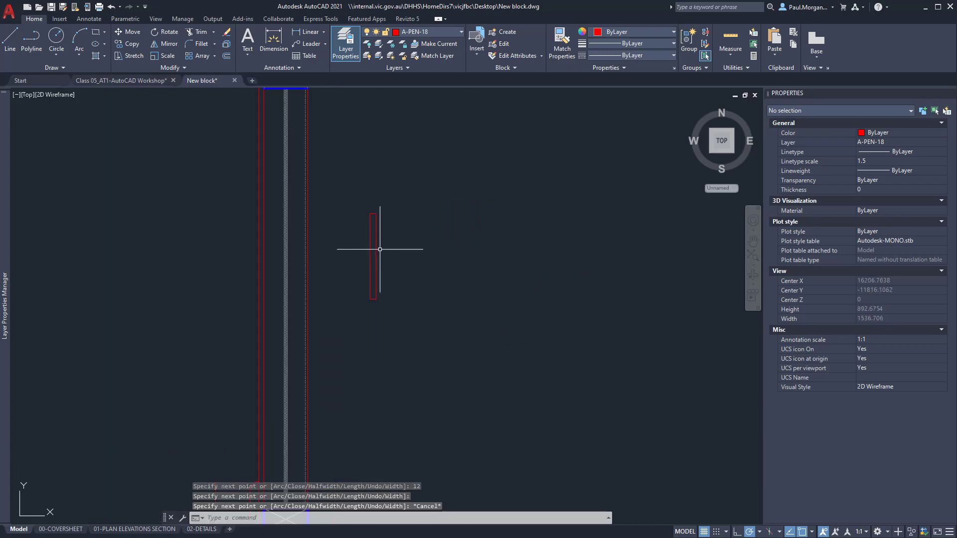
pyautogui.click(387, 212)
pyautogui.click(352, 325)
pyautogui.write('ro')
pyautogui.press('Return')
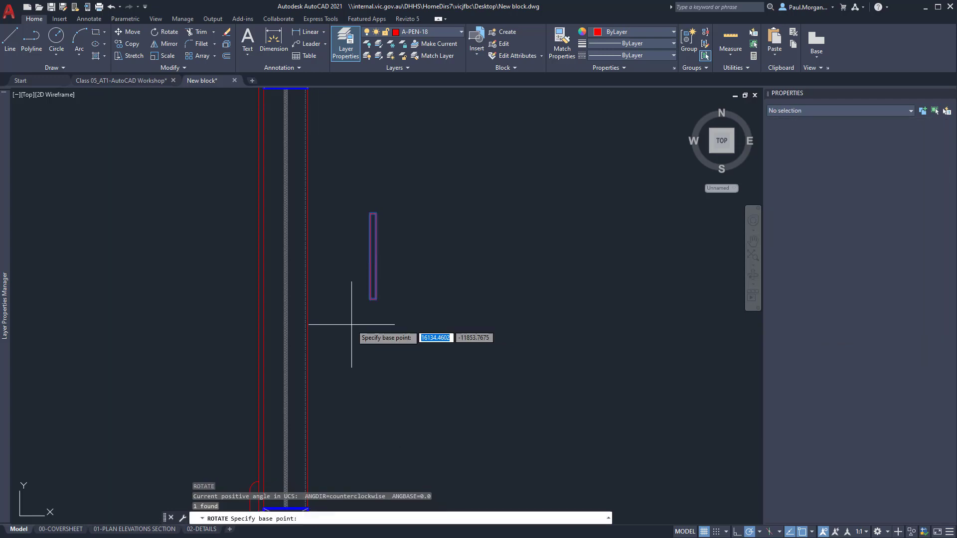
pyautogui.click(371, 214)
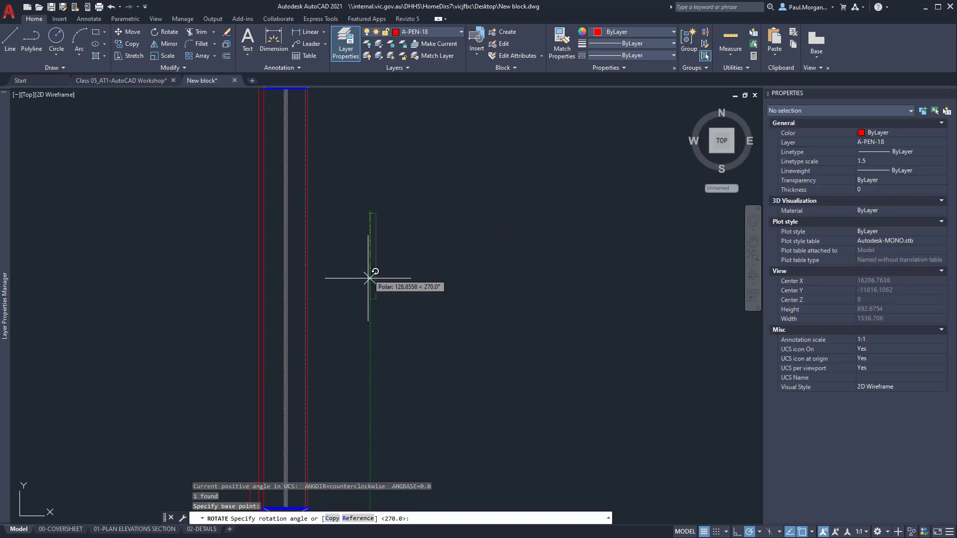
pyautogui.scroll(4, 374, 278)
pyautogui.scroll(-3, 463, 344)
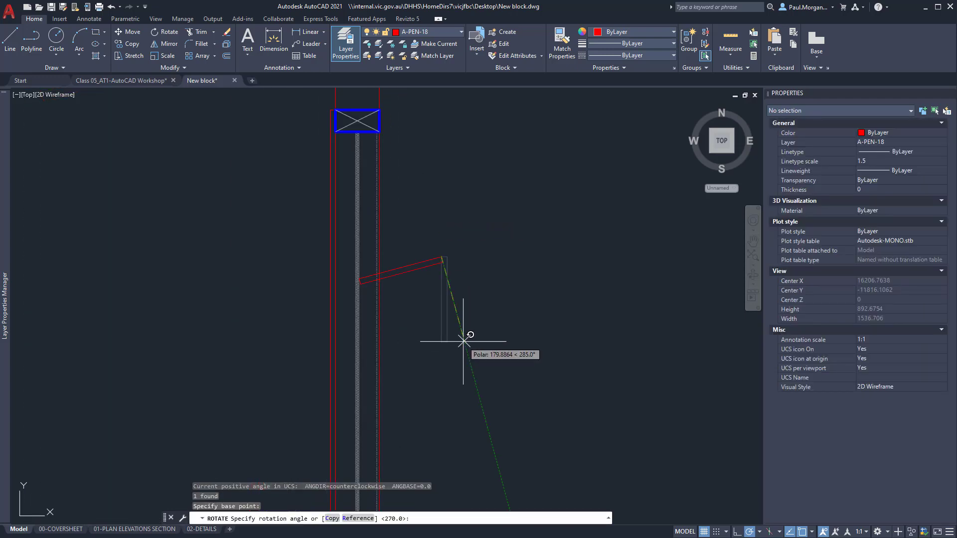
pyautogui.press('Escape')
# - Rotate the board about its top inner corner by reference, swinging its bottom inner corner to the original bottom outer corner
pyautogui.scroll(2, 438, 275)
pyautogui.moveTo(469, 307); pyautogui.dragTo(402, 233, button='middle')
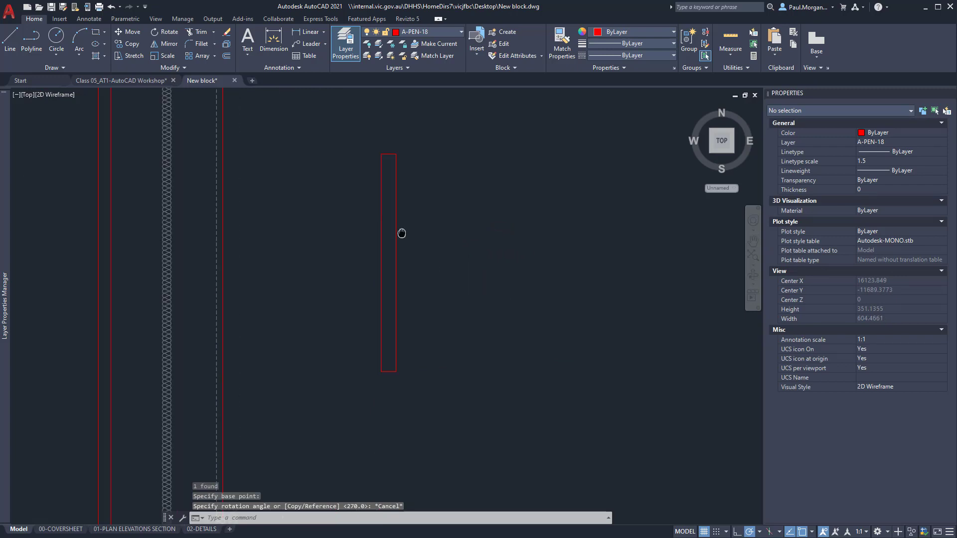
pyautogui.click(397, 203)
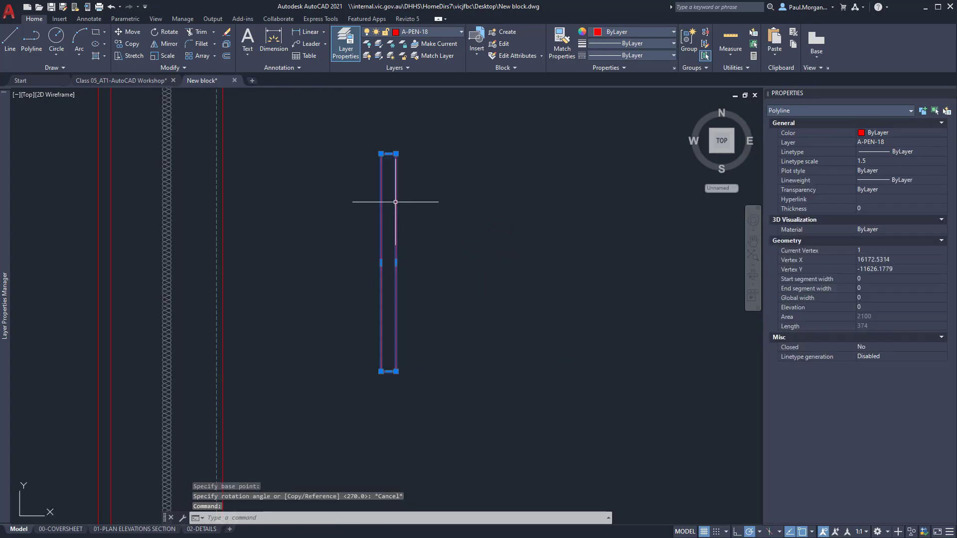
pyautogui.write('ro')
pyautogui.press('Return')
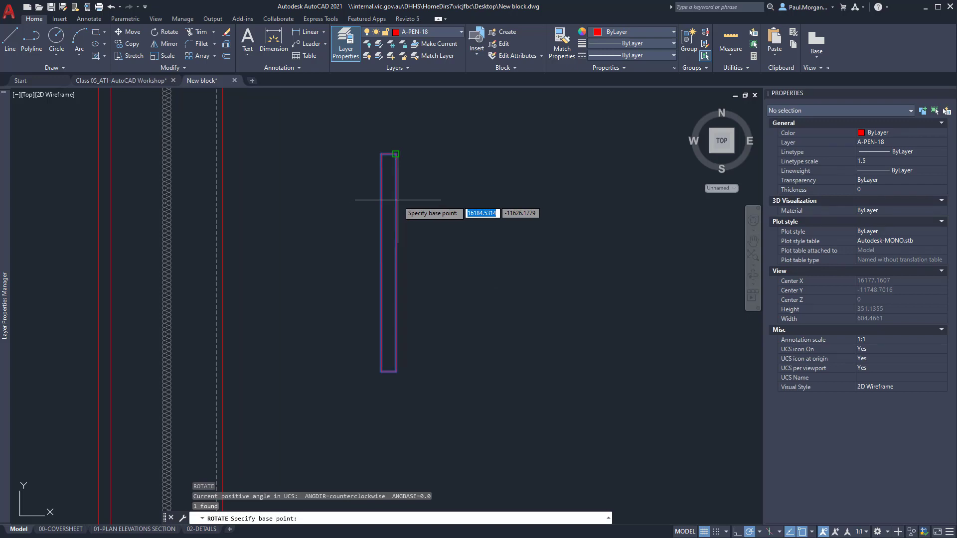
pyautogui.click(382, 154)
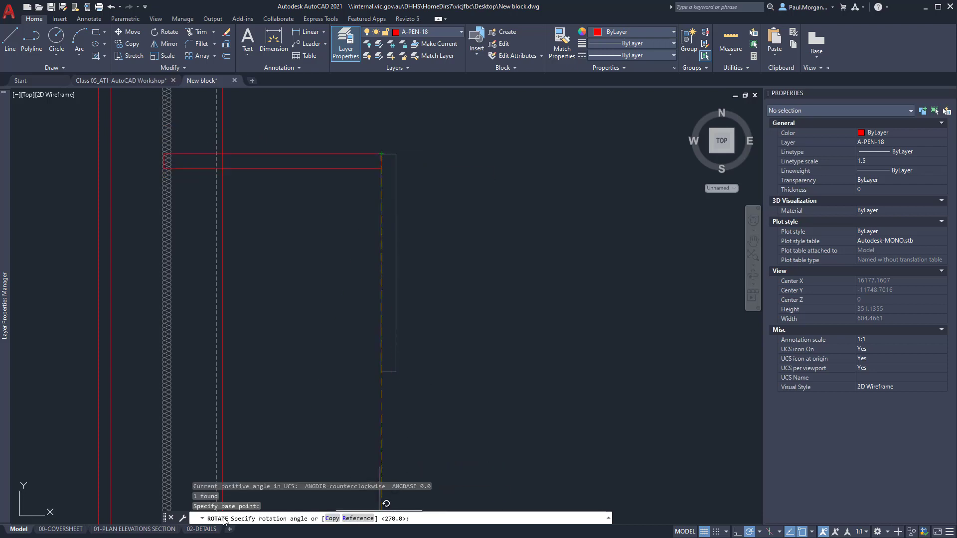
pyautogui.click(355, 518)
pyautogui.click(382, 154)
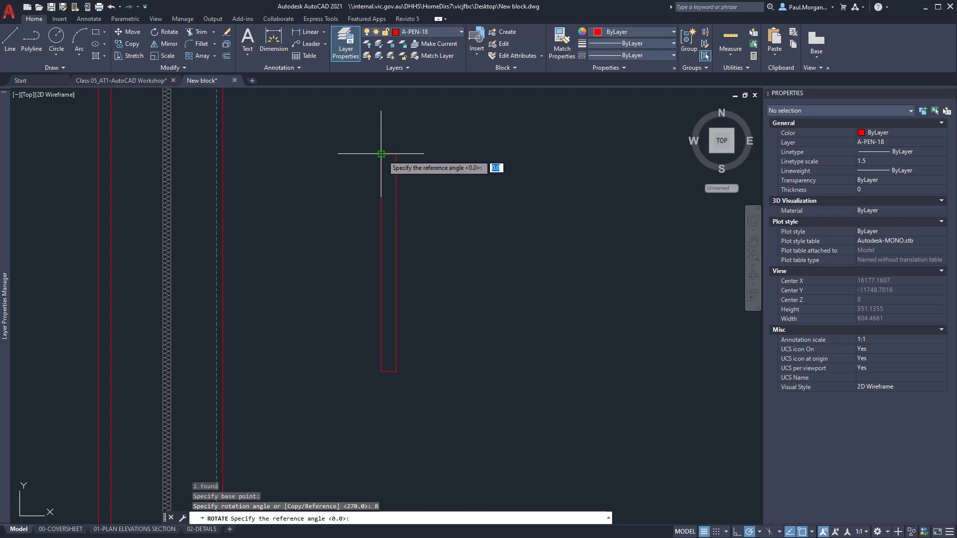
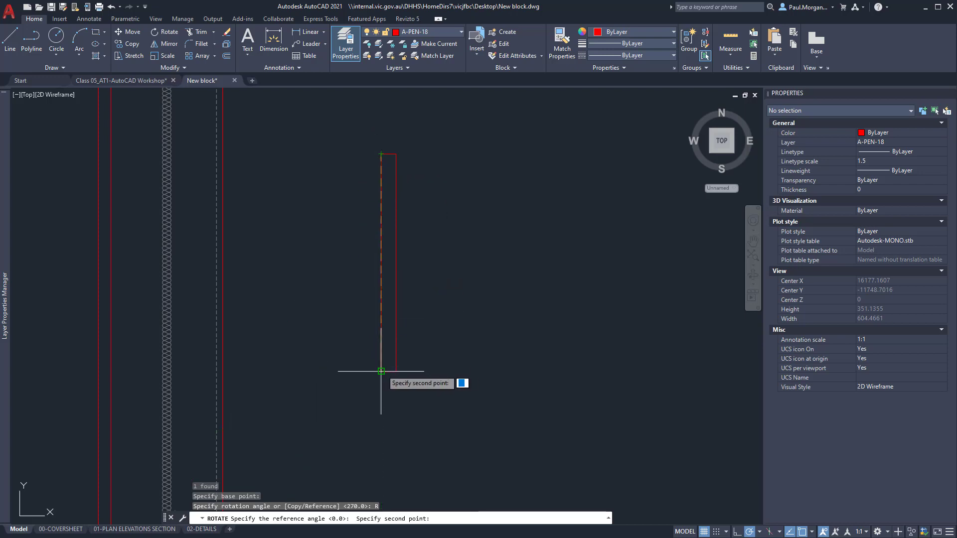
pyautogui.click(381, 372)
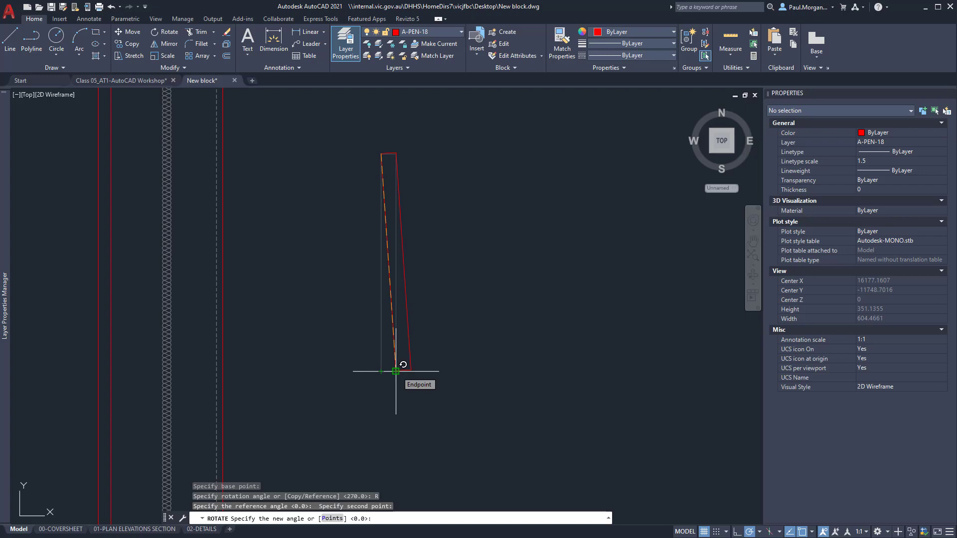
pyautogui.click(396, 372)
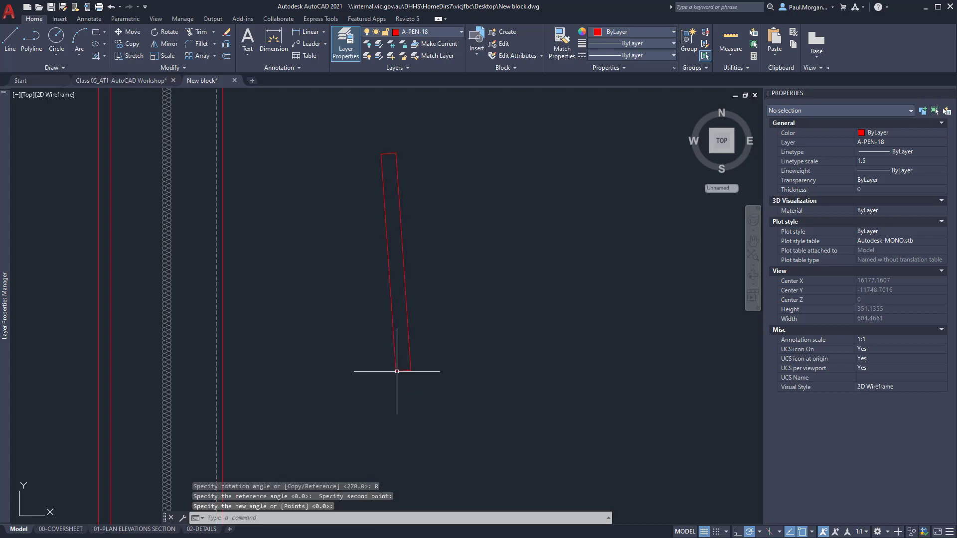
# - Copy the tilted board downward from its top outer corner to its bottom inner corner
pyautogui.click(385, 152)
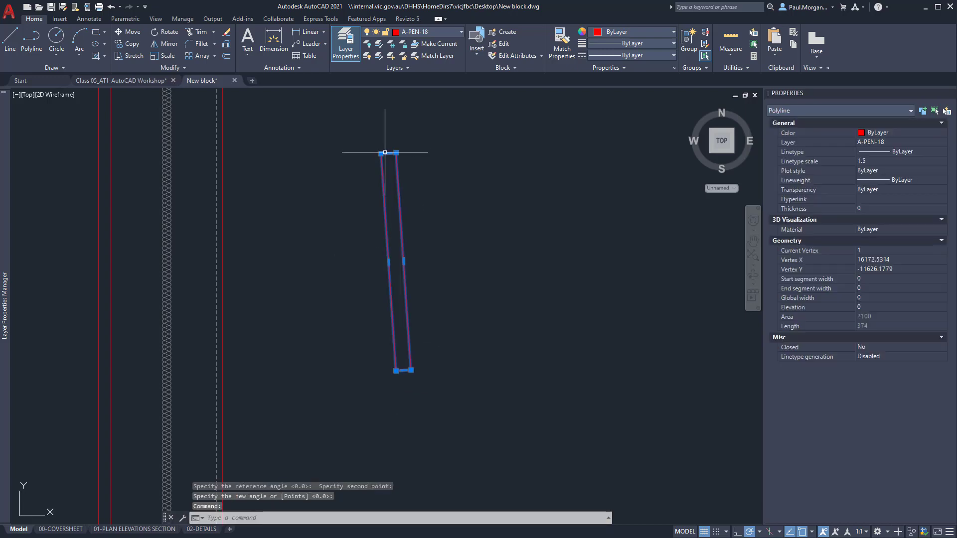
pyautogui.write('co')
pyautogui.press('Return')
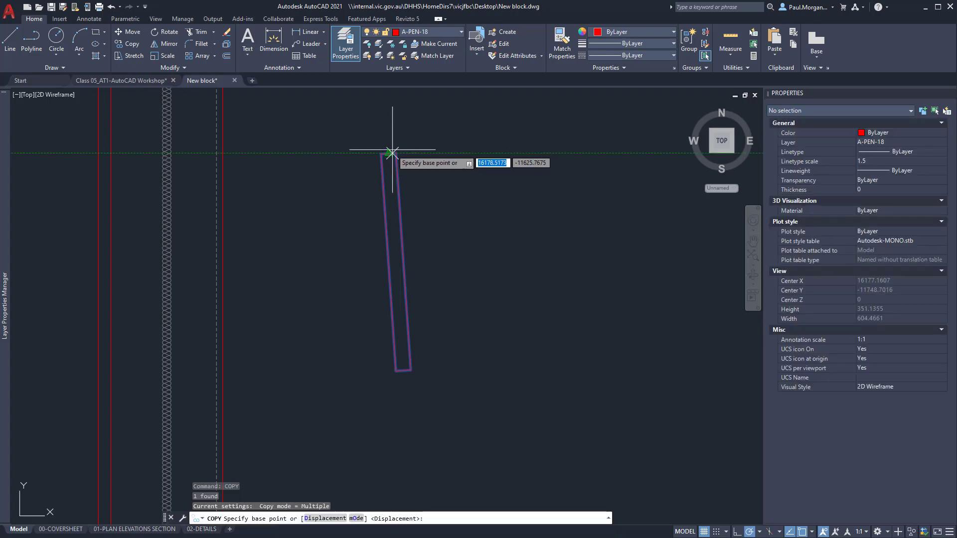
pyautogui.click(396, 152)
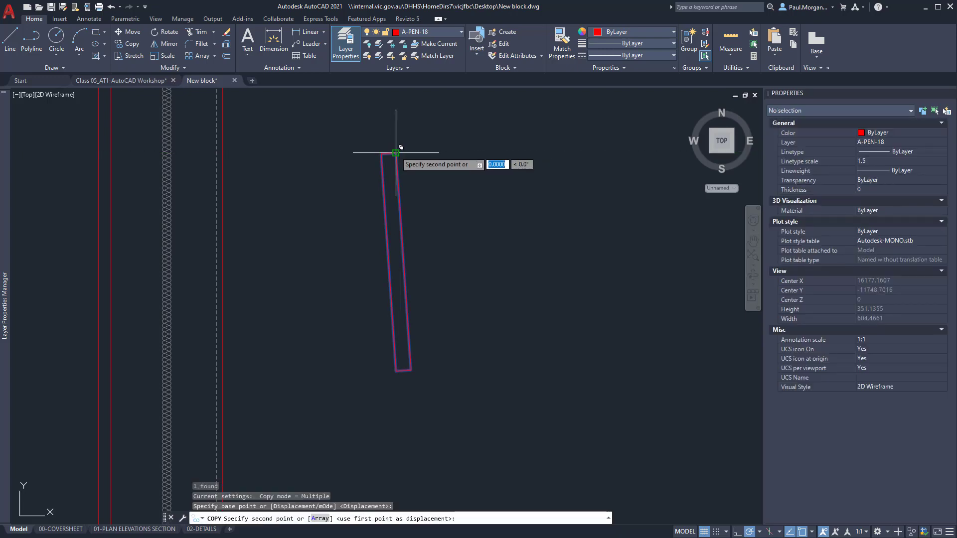
pyautogui.click(396, 371)
pyautogui.press('Escape')
pyautogui.scroll(-2, 484, 279)
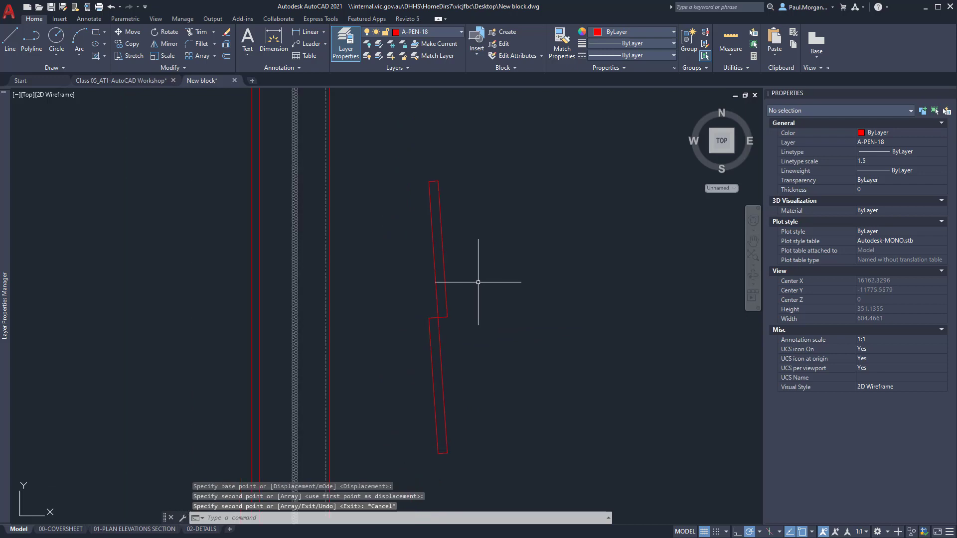
# - Move the lower board up along the upper board's slanted inner edge so the two boards overlap slightly
pyautogui.click(432, 334)
pyautogui.scroll(3, 436, 310)
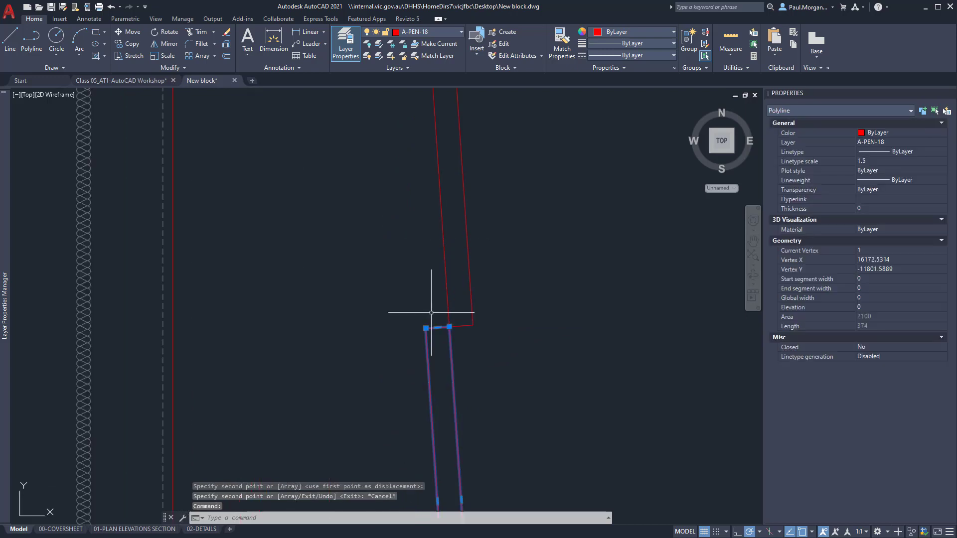
pyautogui.write('m')
pyautogui.press('Return')
pyautogui.click(460, 336)
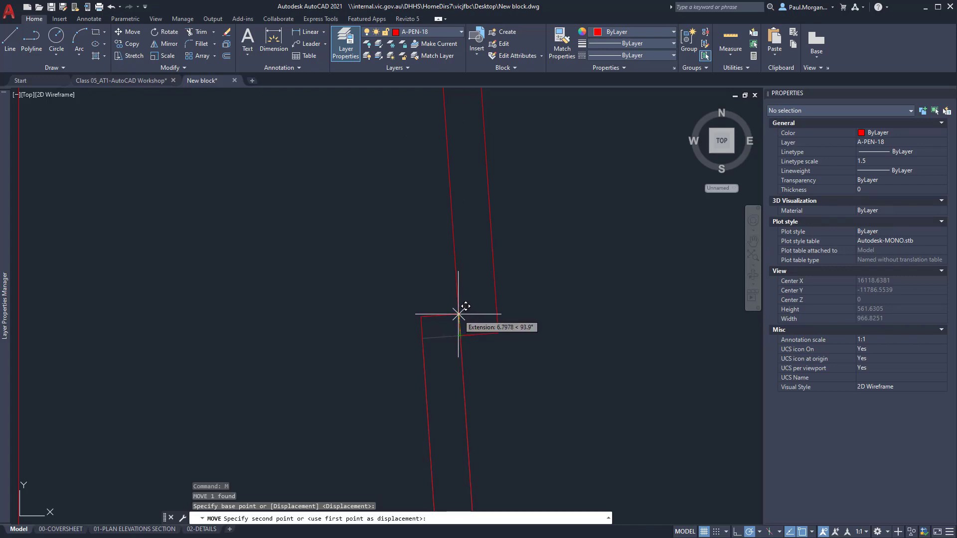
pyautogui.press('Escape')
pyautogui.press('Escape')
pyautogui.scroll(-2, 506, 320)
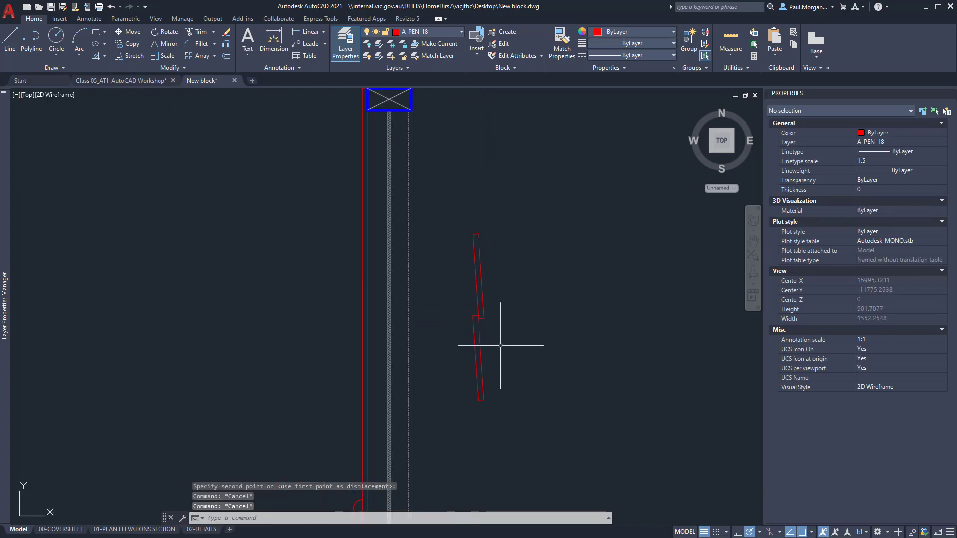
pyautogui.moveTo(506, 320); pyautogui.dragTo(496, 273, button='middle')
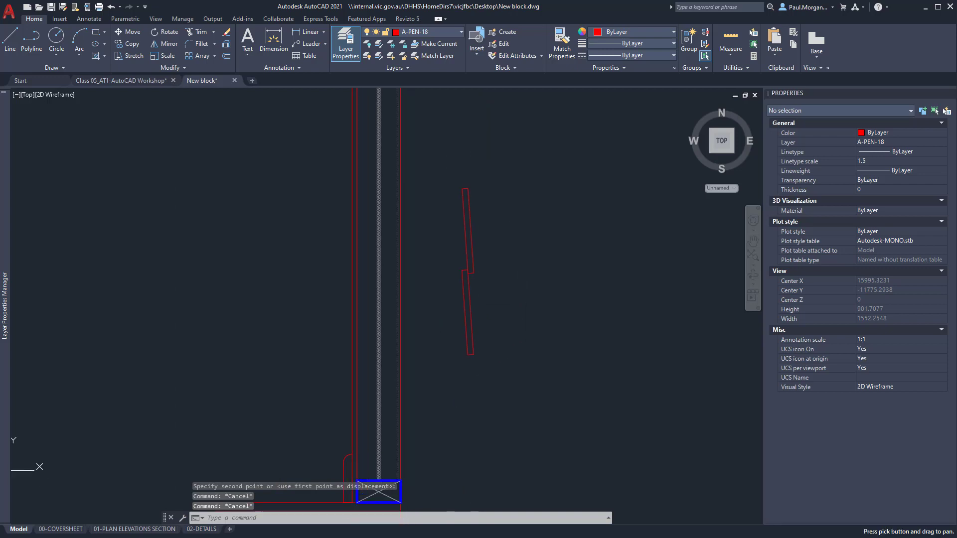
pyautogui.click(489, 173)
pyautogui.click(456, 391)
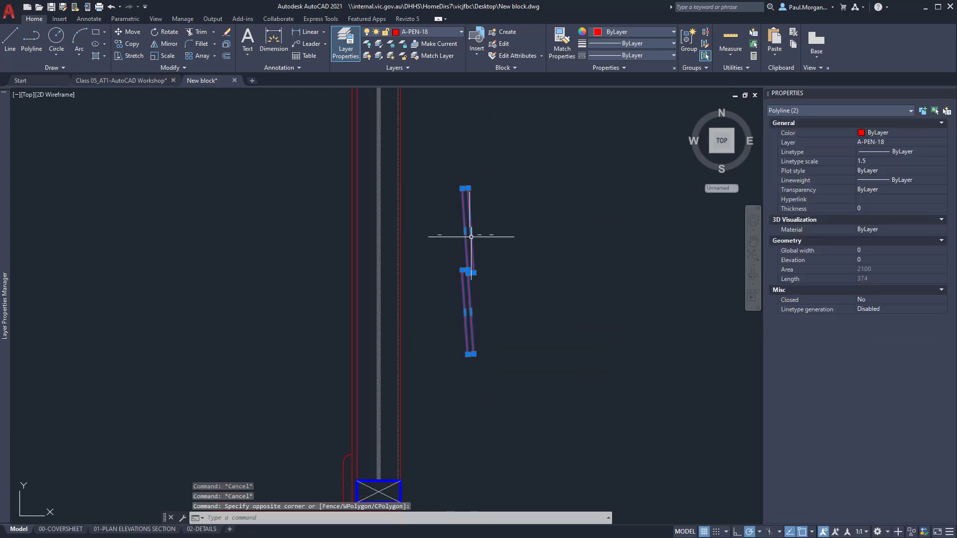
pyautogui.scroll(2, 471, 236)
pyautogui.press('Escape')
pyautogui.press('Escape')
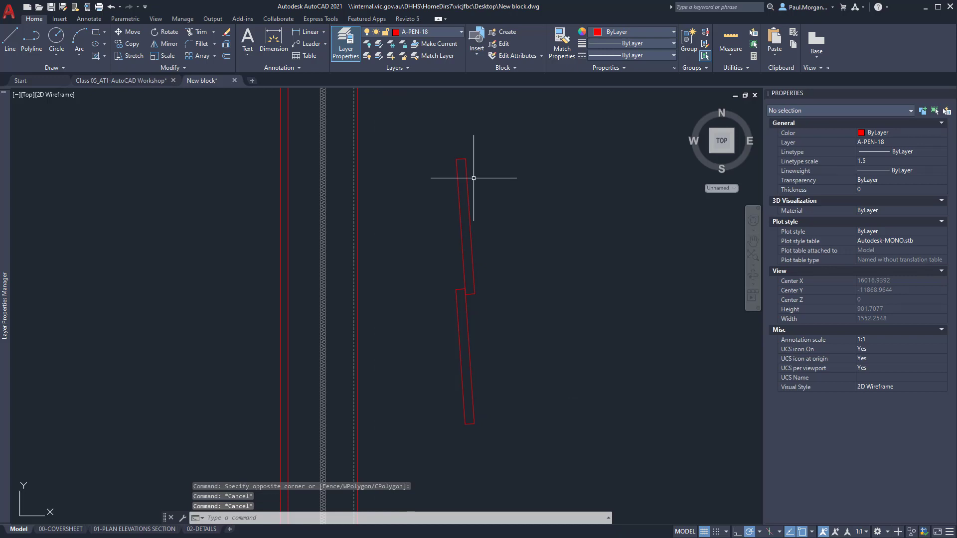
# - Undo the overlap move, the copy and the board's rotation
pyautogui.hotkey('ctrl', 'z')
pyautogui.hotkey('ctrl', 'z')
pyautogui.hotkey('ctrl', 'z')
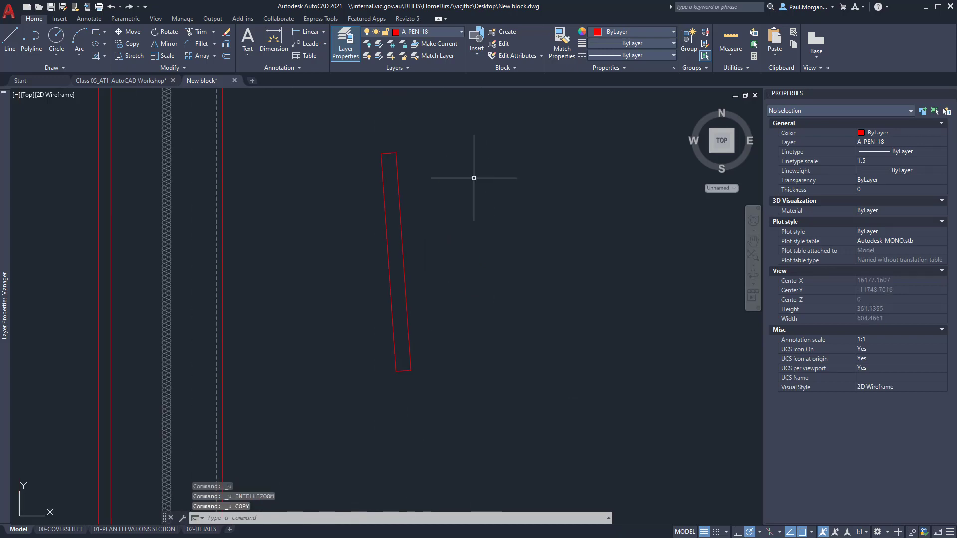
pyautogui.hotkey('ctrl', 'z')
# - Try rotating the upright board about its top inner corner, using its inner edge as the reference and 5 as the new angle
pyautogui.scroll(-2, 461, 189)
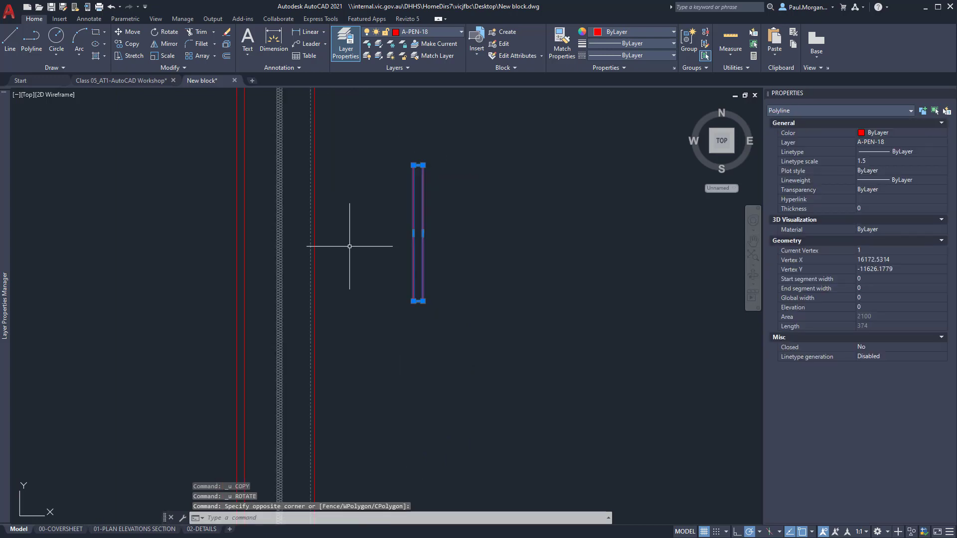
pyautogui.write('ro')
pyautogui.press('Return')
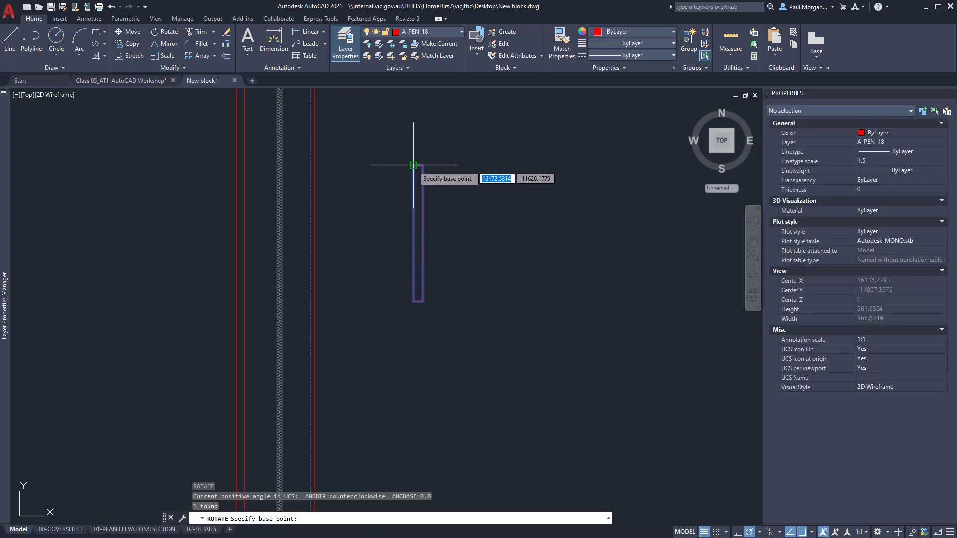
pyautogui.click(413, 165)
pyautogui.press('Return')
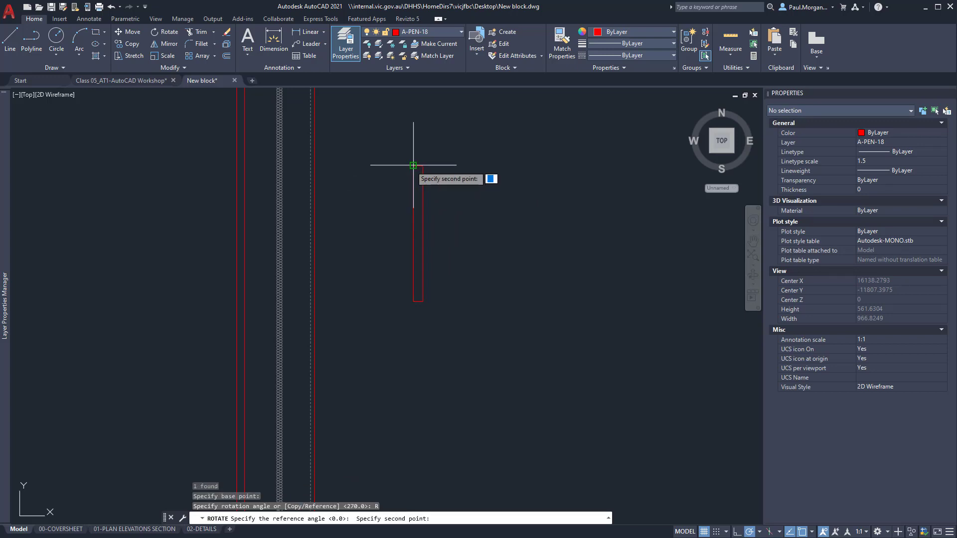
pyautogui.click(413, 301)
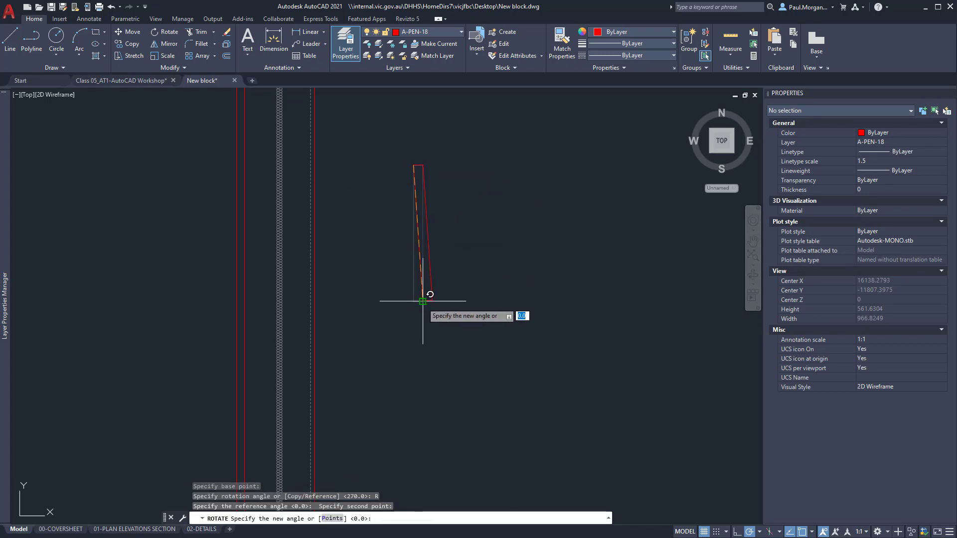
pyautogui.scroll(3, 423, 301)
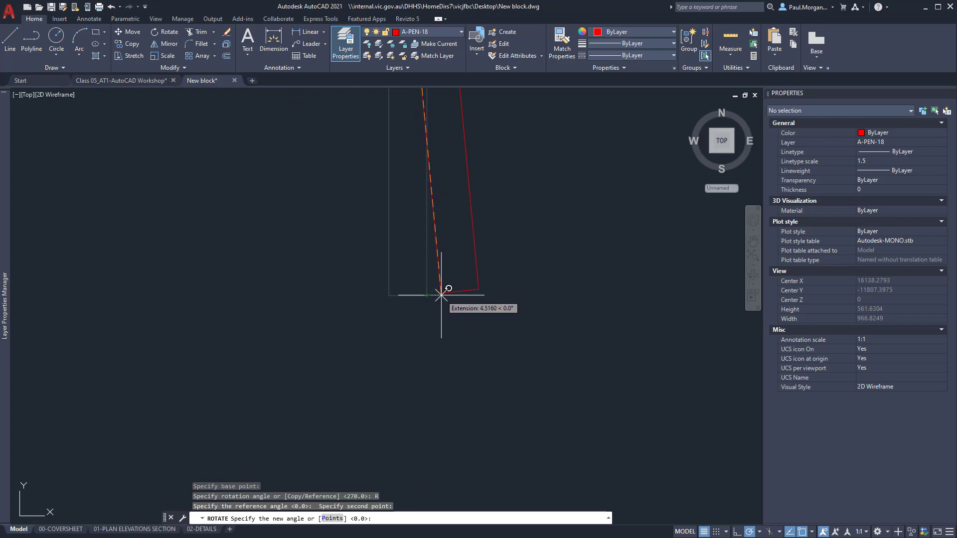
pyautogui.write('5')
pyautogui.press('Return')
# - Undo the board's rotation made with the new angle of 5
pyautogui.hotkey('ctrl', 'z')
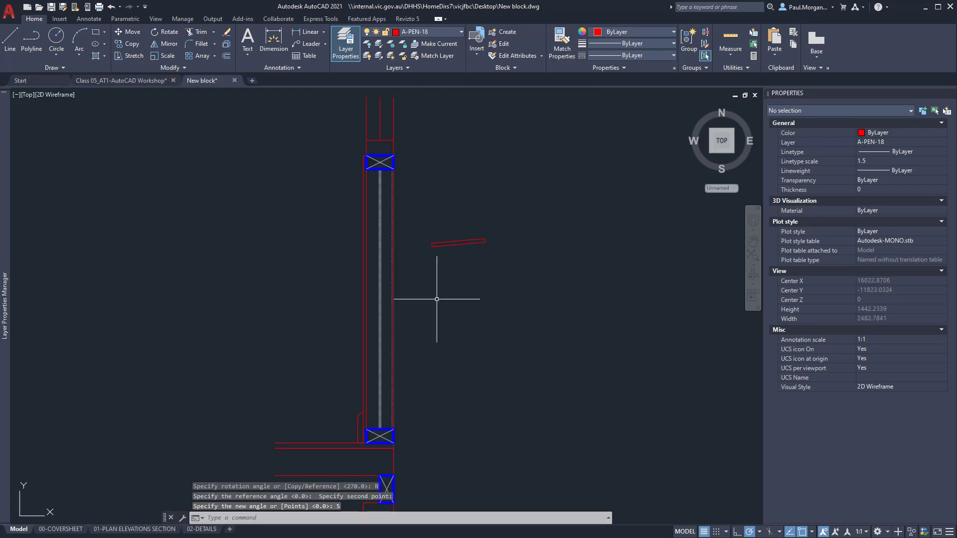
pyautogui.hotkey('ctrl', 'z')
pyautogui.hotkey('ctrl', 'z')
pyautogui.hotkey('ctrl', 'z')
pyautogui.hotkey('ctrl', 'z')
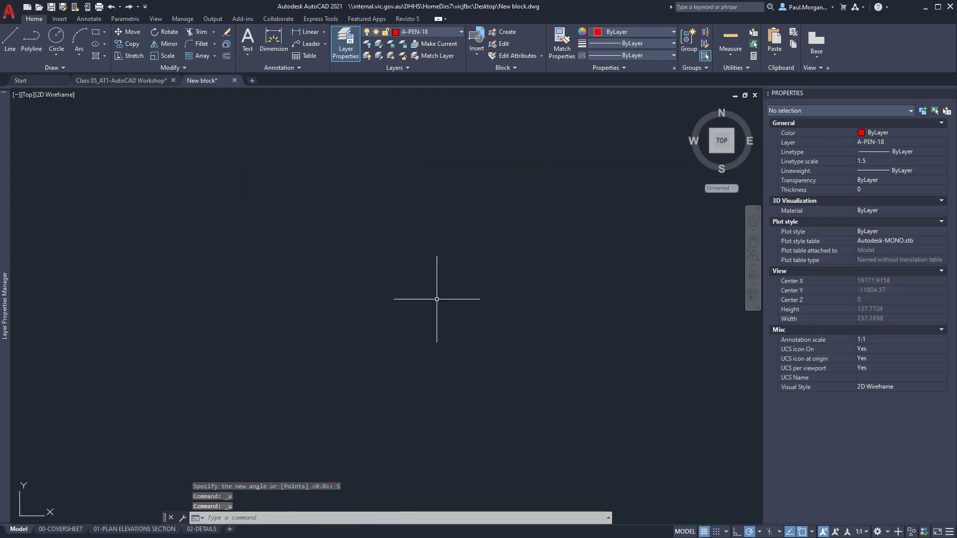
# - Rotate the upright board by reference about its top inner corner until its inner edge meets the original bottom outer corner
pyautogui.click(433, 233)
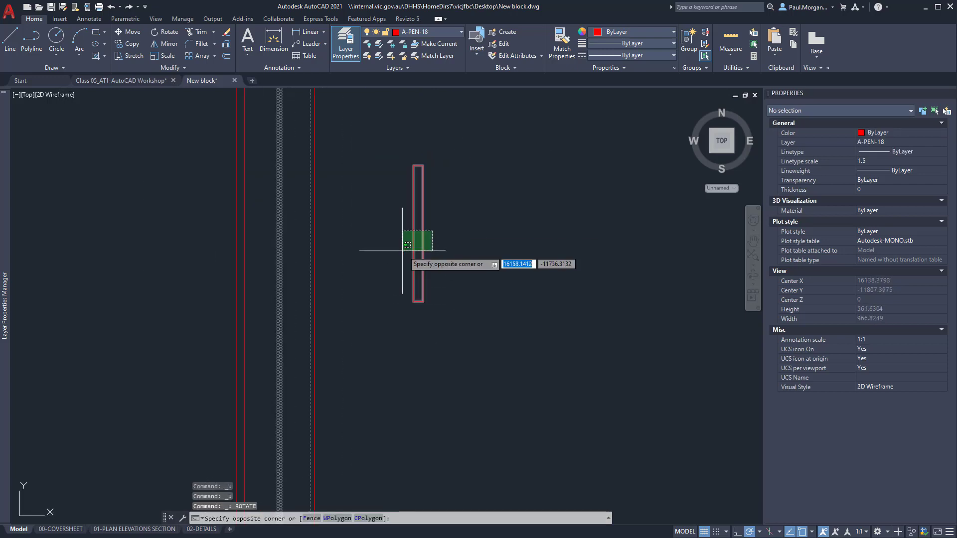
pyautogui.click(402, 250)
pyautogui.write('ro')
pyautogui.press('Return')
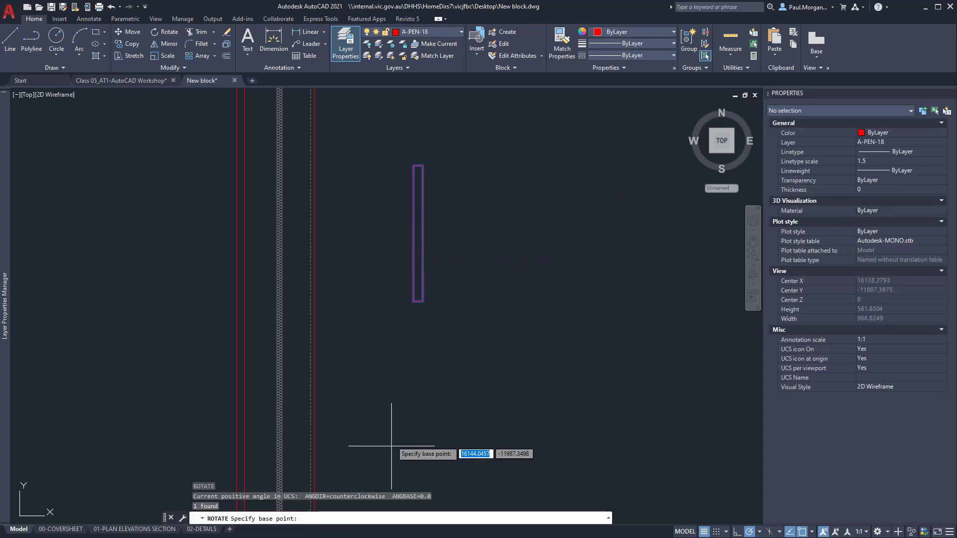
pyautogui.click(413, 165)
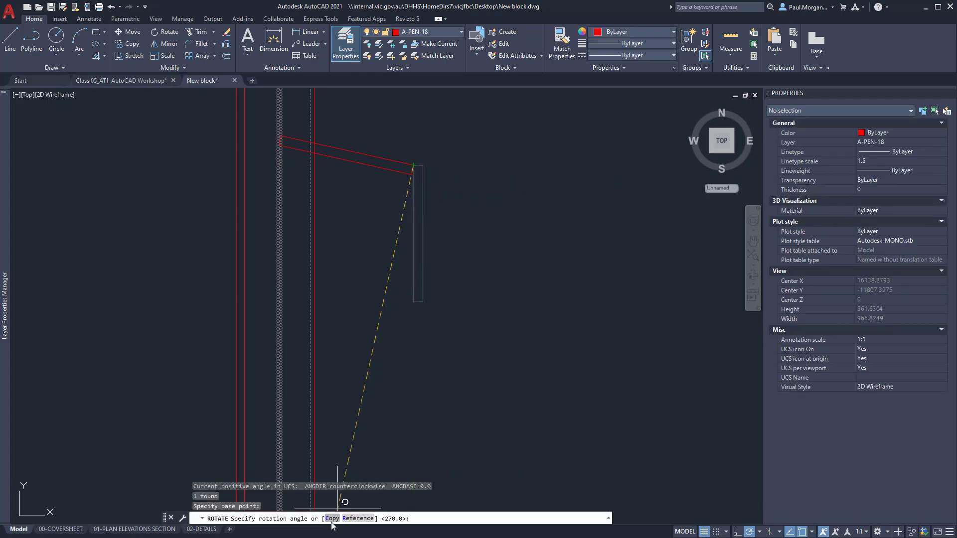
pyautogui.click(357, 518)
pyautogui.click(413, 165)
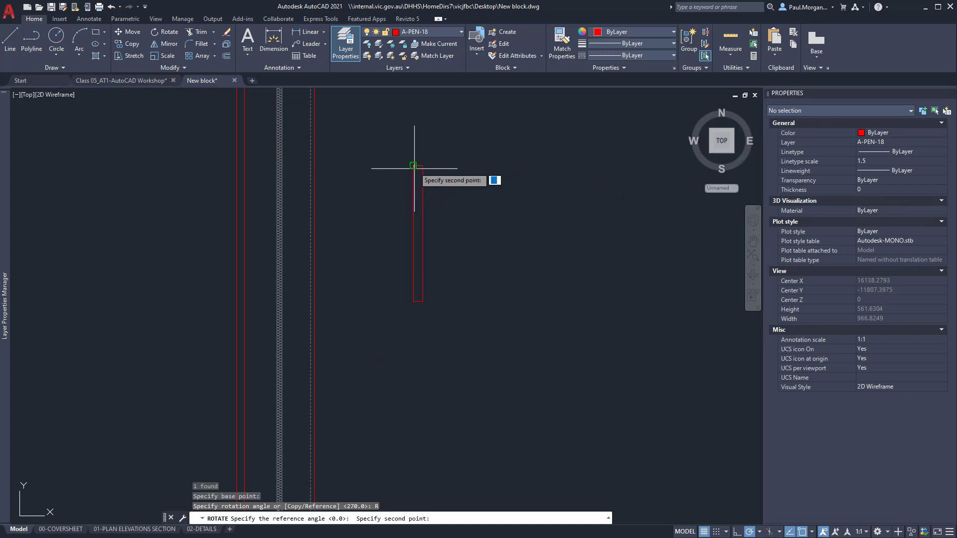
pyautogui.click(413, 301)
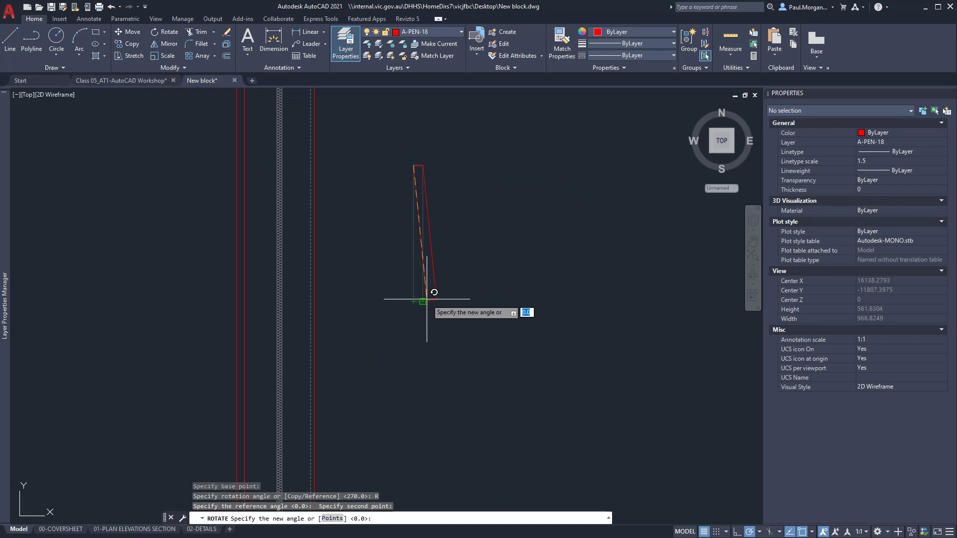
pyautogui.click(427, 299)
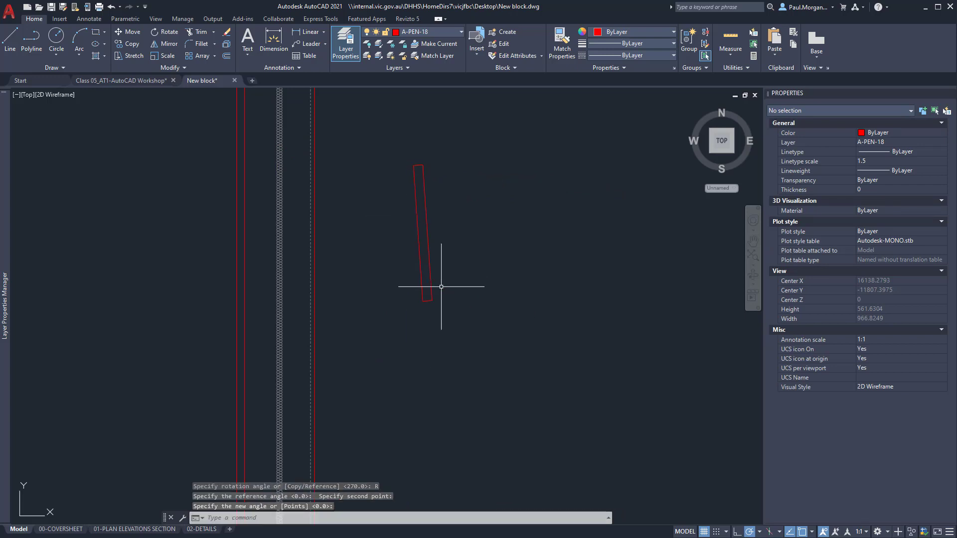
# - Copy the tilted board directly below itself, placing the copy's top outer corner on the original's bottom inner corner
pyautogui.click(431, 148)
pyautogui.click(395, 214)
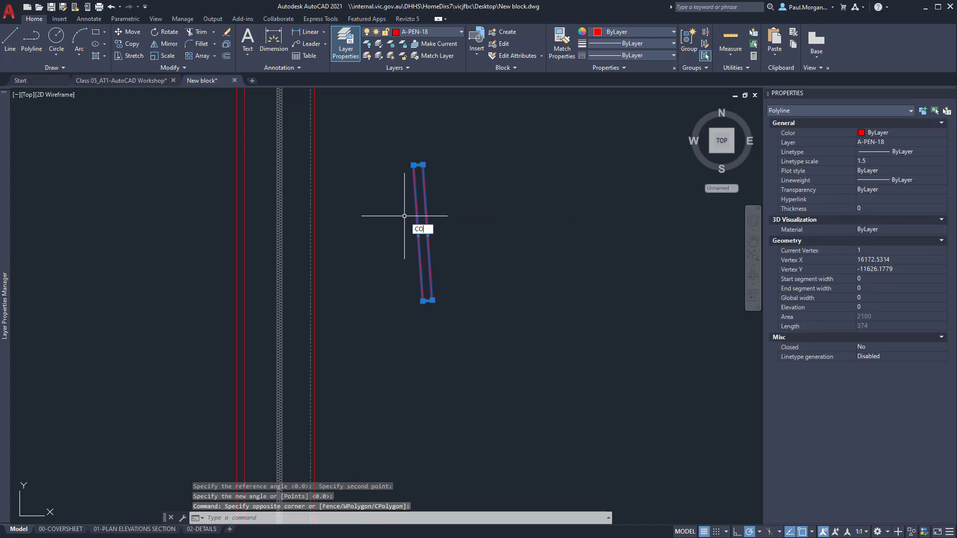
pyautogui.write('CO')
pyautogui.press('Return')
pyautogui.click(423, 165)
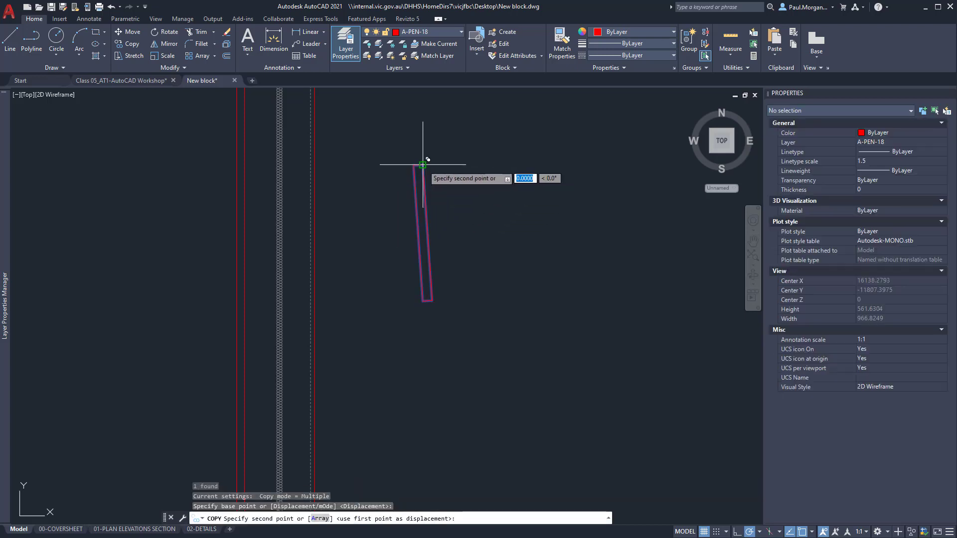
pyautogui.click(422, 301)
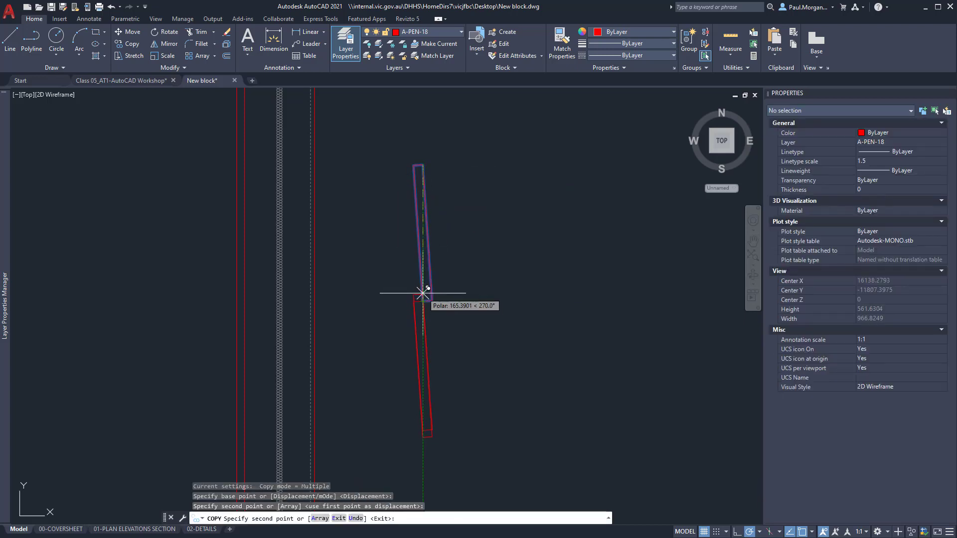
# - Move the lower tilted board up 12 along the upper board's inner edge so the two boards overlap
pyautogui.press('Escape')
pyautogui.press('Escape')
pyautogui.click(429, 321)
pyautogui.click(416, 330)
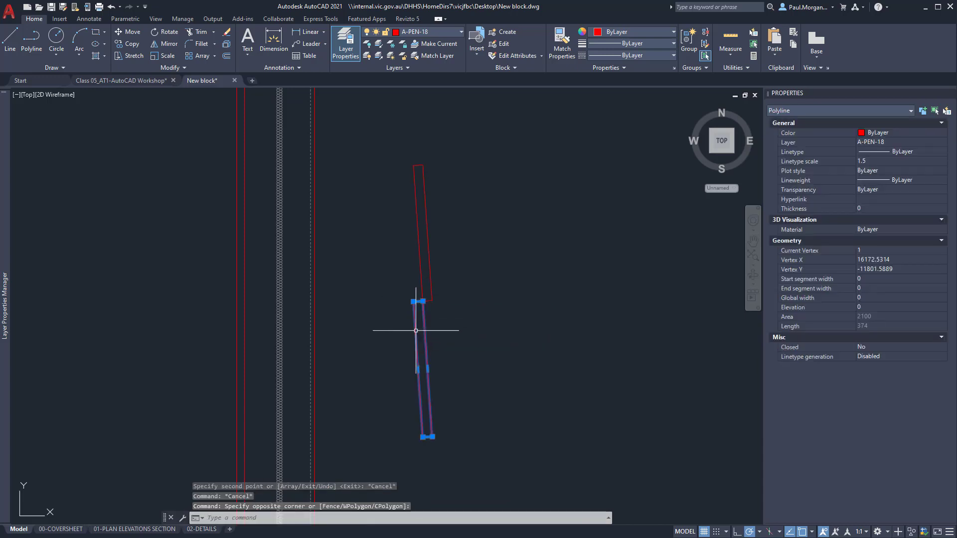
pyautogui.write('m')
pyautogui.press('Return')
pyautogui.scroll(5, 402, 331)
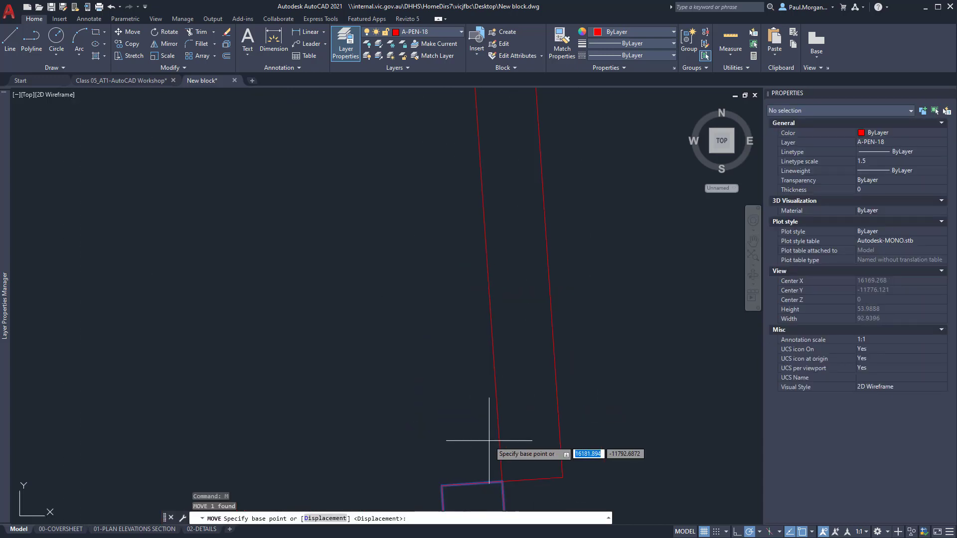
pyautogui.click(497, 466)
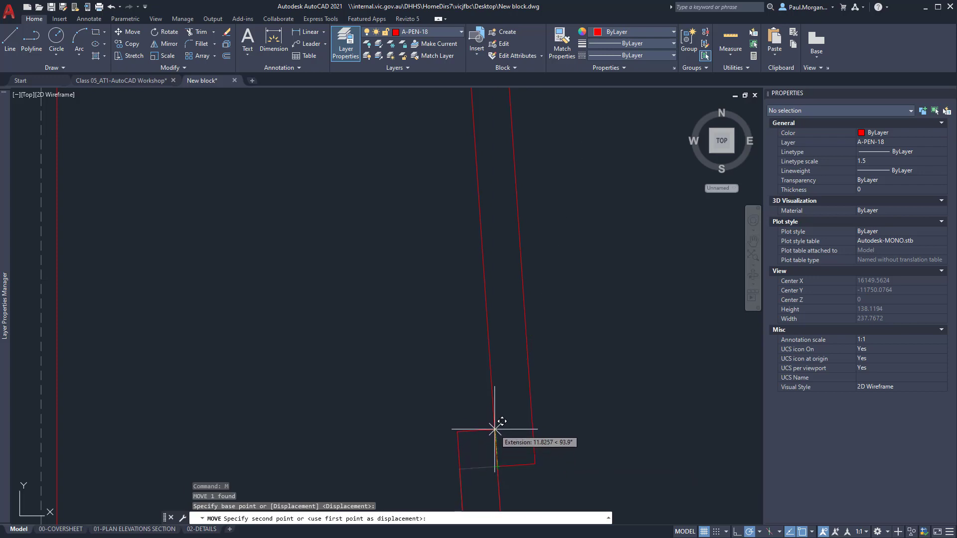
pyautogui.write('12')
pyautogui.press('Return')
pyautogui.scroll(-10, 495, 429)
pyautogui.moveTo(505, 430); pyautogui.dragTo(501, 371, button='middle')
pyautogui.click(508, 358)
pyautogui.click(481, 390)
pyautogui.write('ro')
pyautogui.press('Return')
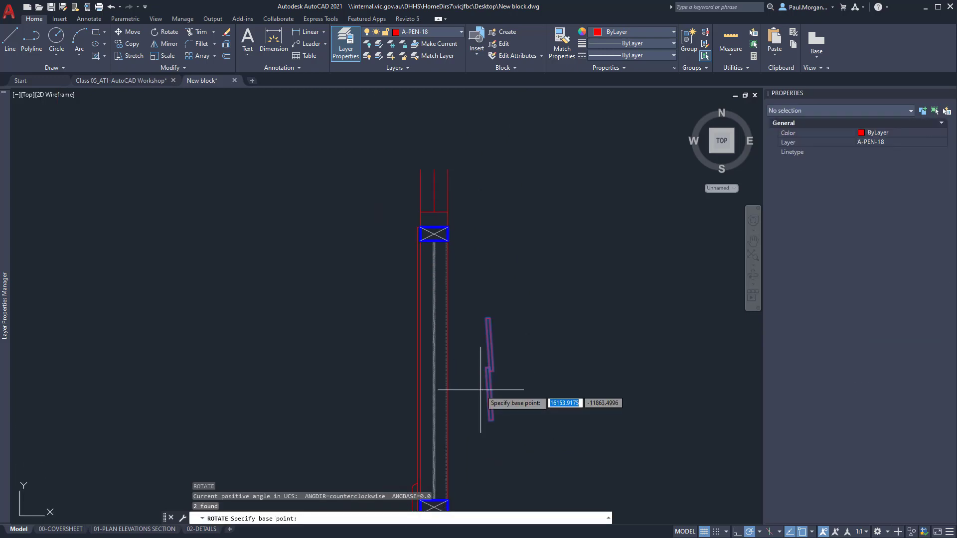
pyautogui.click(486, 318)
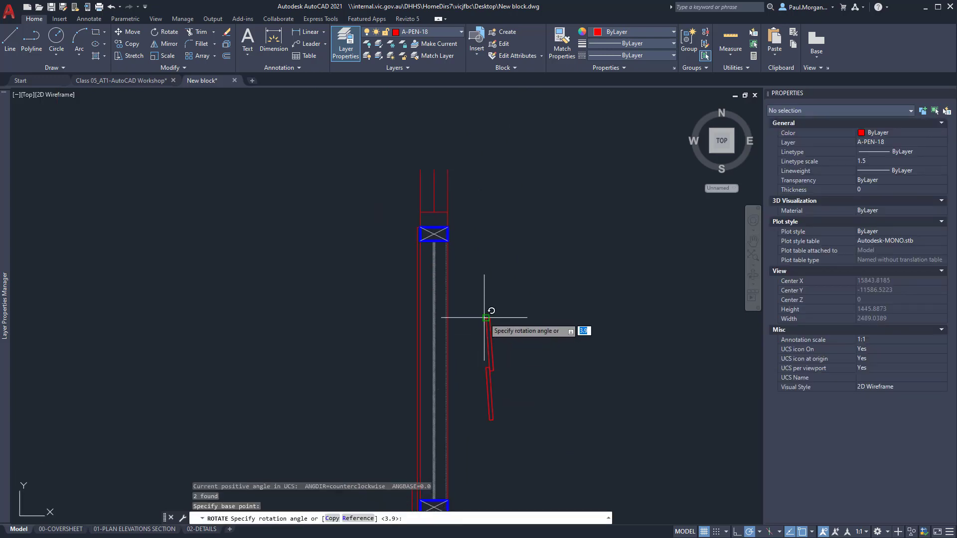
pyautogui.press('Escape')
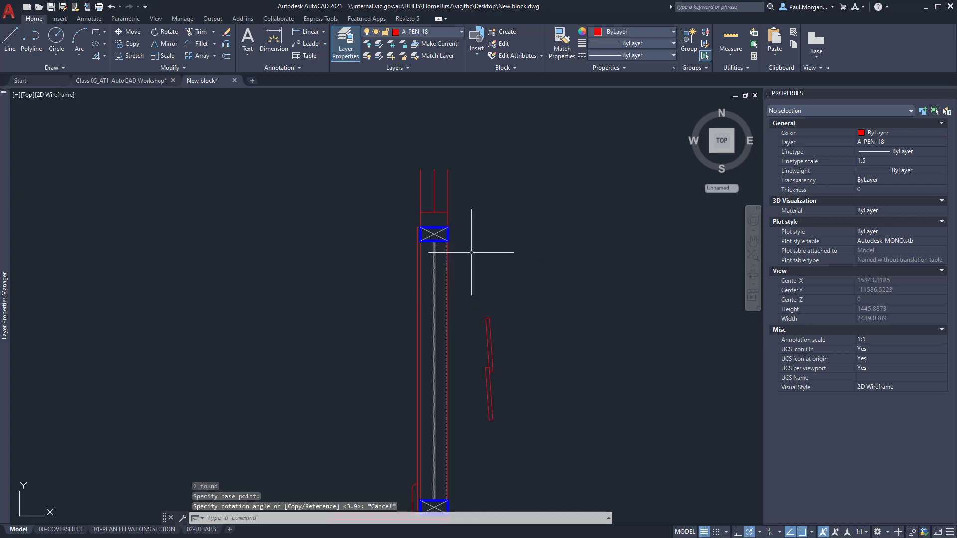
# - Copy the overlapping board pair onto the wall, placing its top inner corner on the top plate's upper outer corner
pyautogui.click(504, 316)
pyautogui.click(468, 389)
pyautogui.write('co')
pyautogui.press('Return')
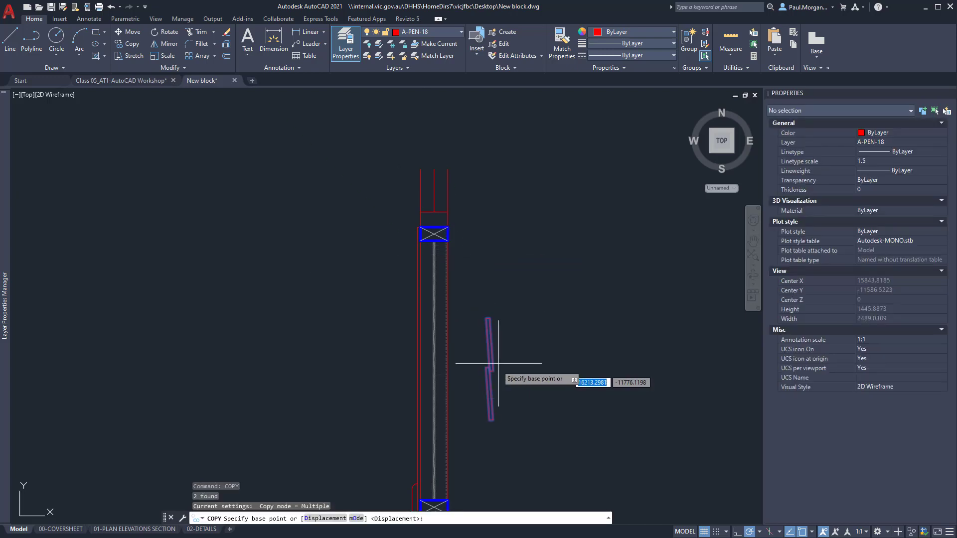
pyautogui.click(486, 317)
pyautogui.scroll(3, 439, 247)
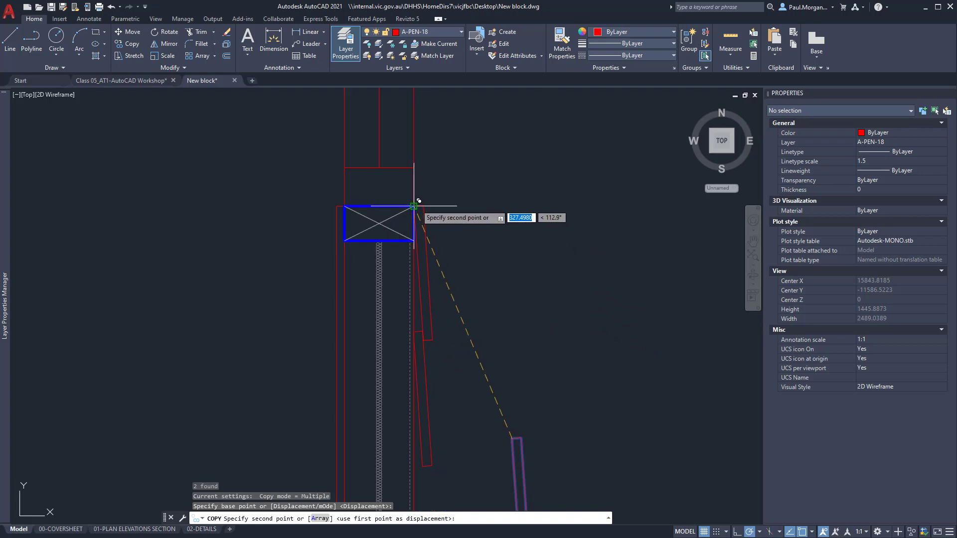
pyautogui.click(414, 205)
pyautogui.scroll(-2, 438, 214)
pyautogui.moveTo(474, 295); pyautogui.dragTo(475, 181, button='middle')
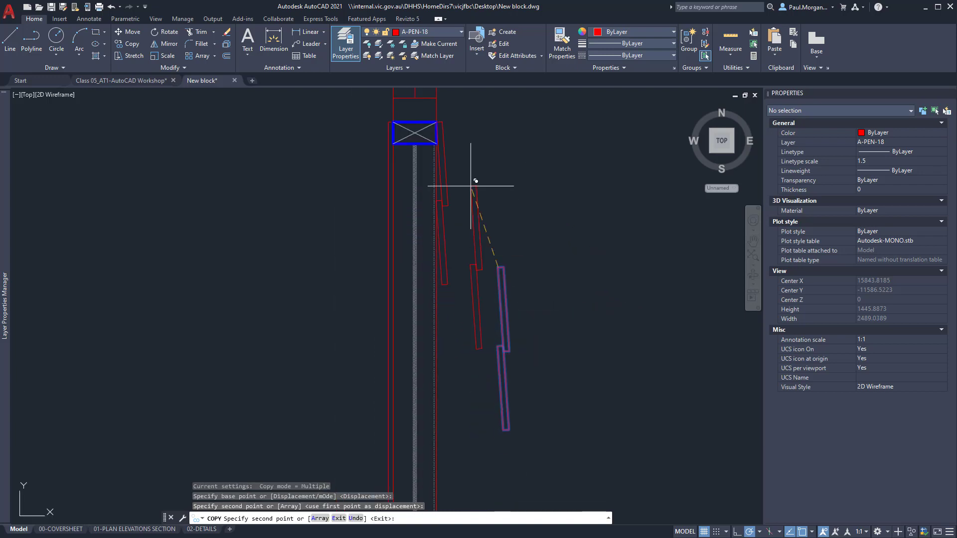
pyautogui.scroll(3, 448, 208)
pyautogui.scroll(-3, 449, 207)
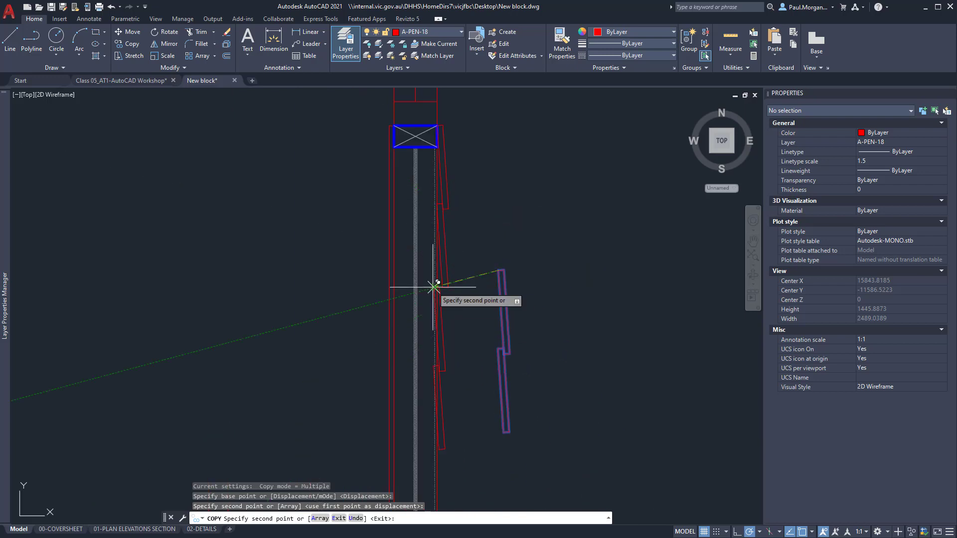
pyautogui.press('Escape')
# - Copy the lower wall board four times down the wall face, spacing by bottom outer corners, until the boards extend past the bottom plate
pyautogui.scroll(4, 441, 221)
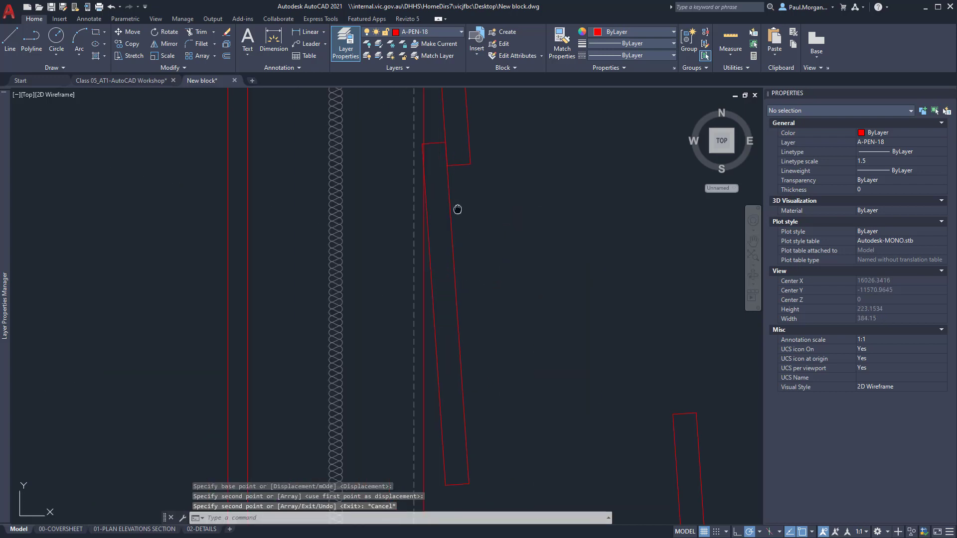
pyautogui.moveTo(458, 209); pyautogui.dragTo(463, 289, button='middle')
pyautogui.scroll(-3, 464, 288)
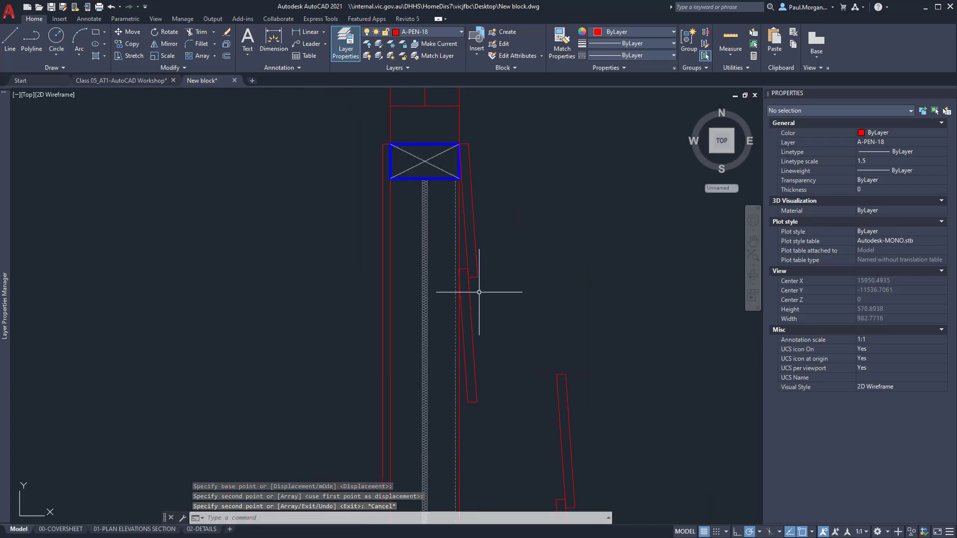
pyautogui.click(472, 305)
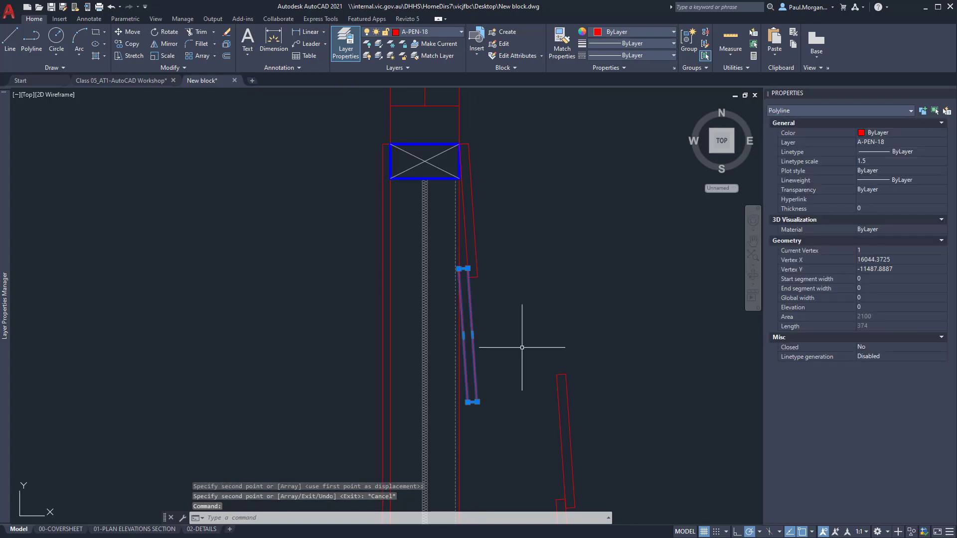
pyautogui.write('COPY')
pyautogui.press('Return')
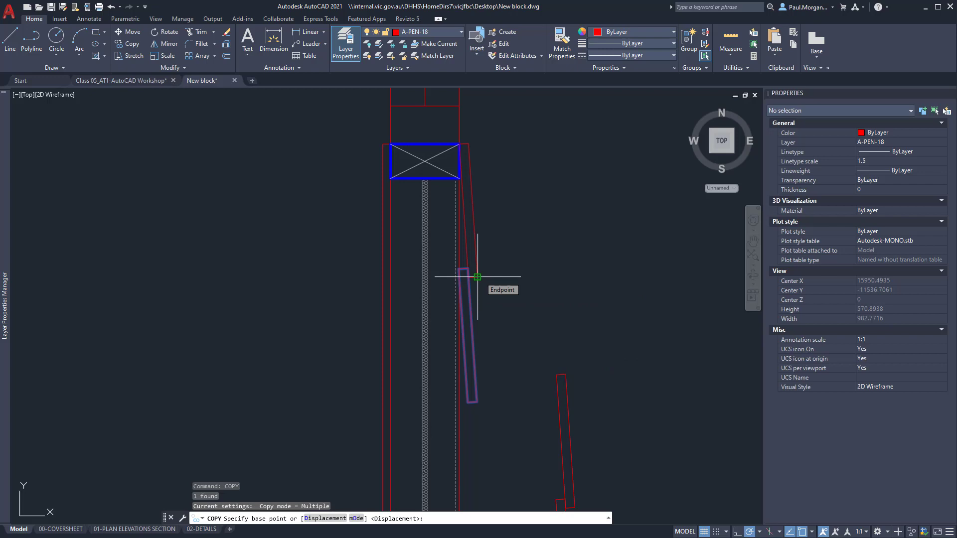
pyautogui.click(478, 277)
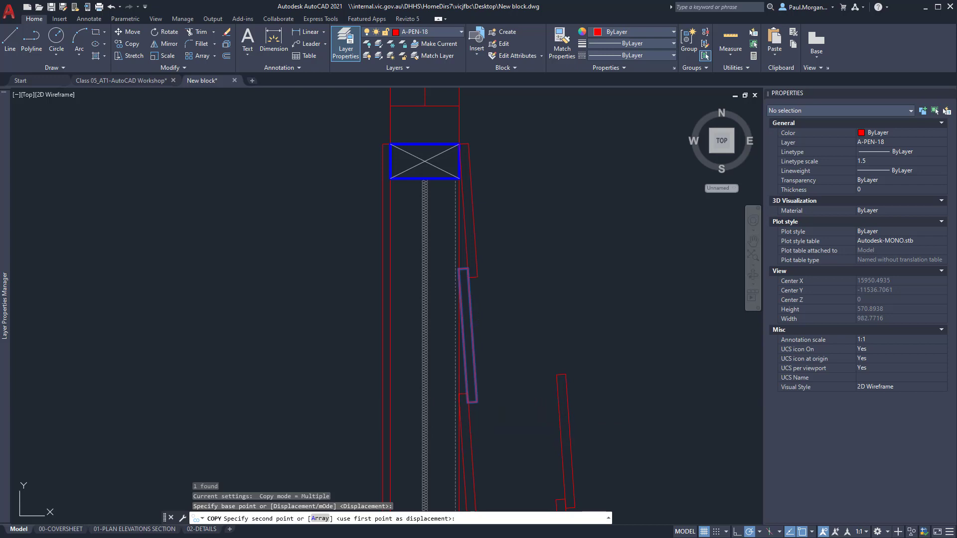
pyautogui.click(478, 402)
pyautogui.moveTo(477, 402); pyautogui.dragTo(496, 214, button='middle')
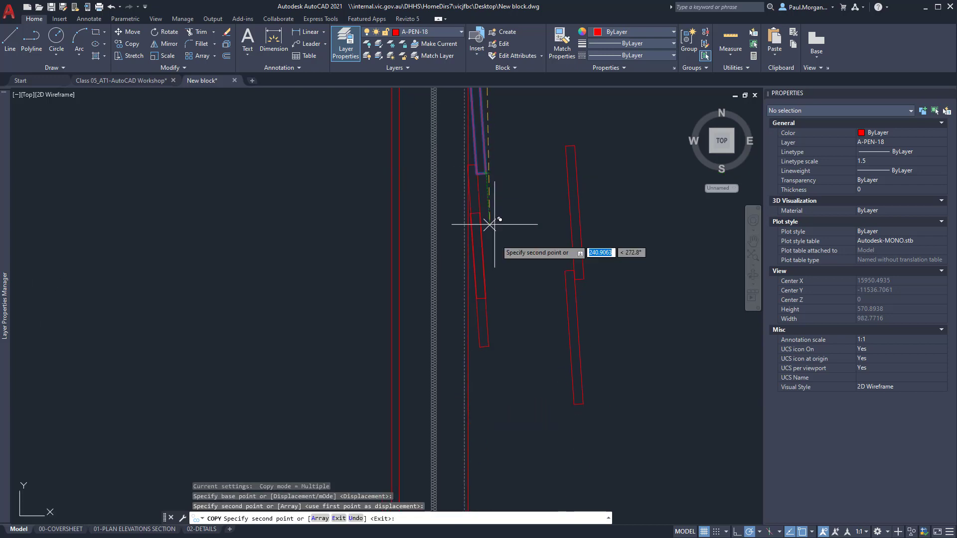
pyautogui.click(487, 292)
pyautogui.click(486, 423)
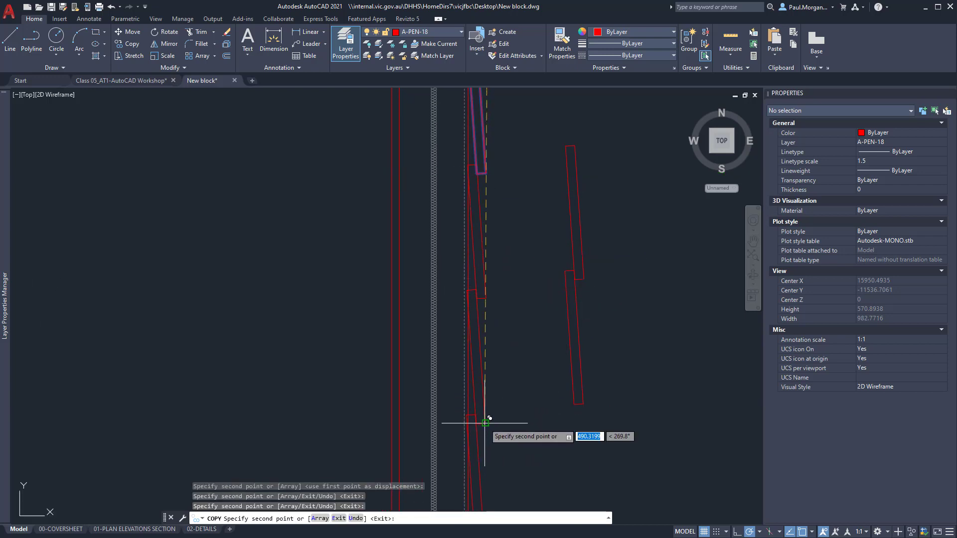
pyautogui.moveTo(492, 424); pyautogui.dragTo(491, 313, button='middle')
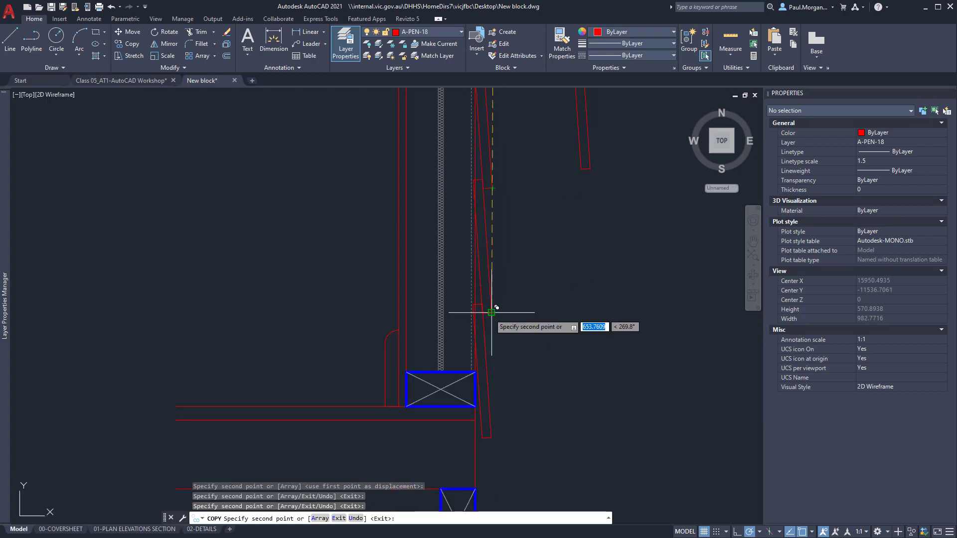
pyautogui.scroll(-8, 493, 314)
pyautogui.press('Escape')
pyautogui.press('Escape')
pyautogui.press('Escape')
# - Erase the two spare boards standing clear of the wall
pyautogui.scroll(4, 527, 261)
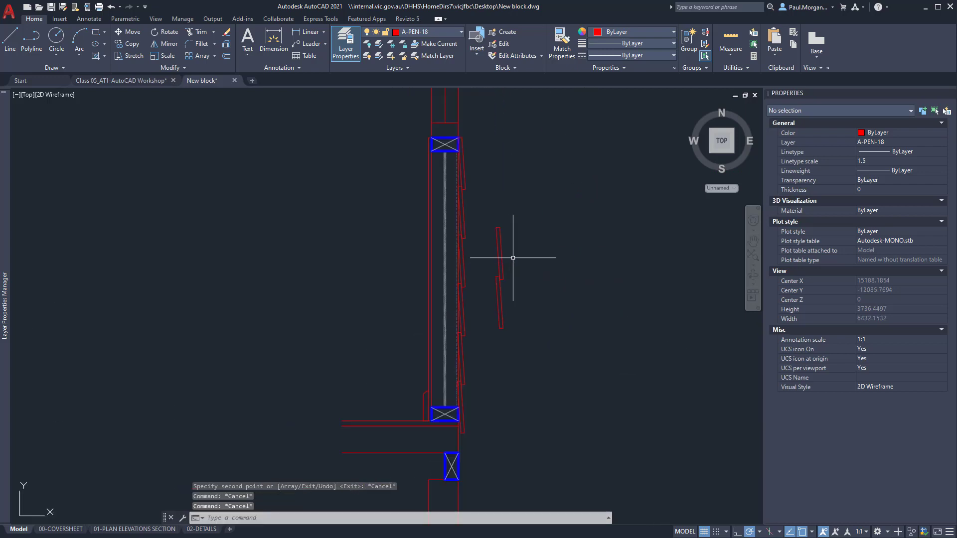
pyautogui.click(513, 261)
pyautogui.click(494, 300)
pyautogui.write('E')
pyautogui.press('Return')
pyautogui.scroll(2, 466, 188)
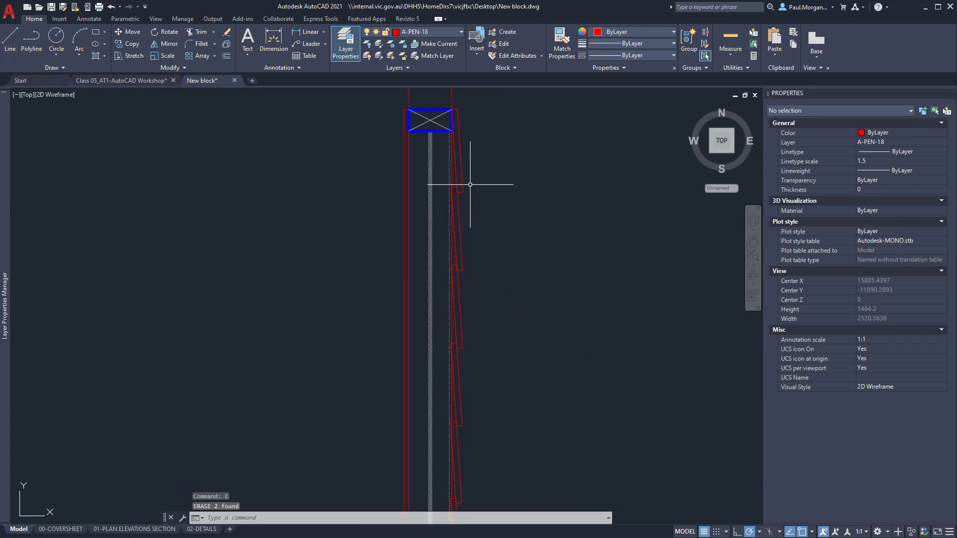
# - Examine the overlapping cladding boards on the 02-DETAILS layout and return to model space
pyautogui.scroll(-4, 460, 296)
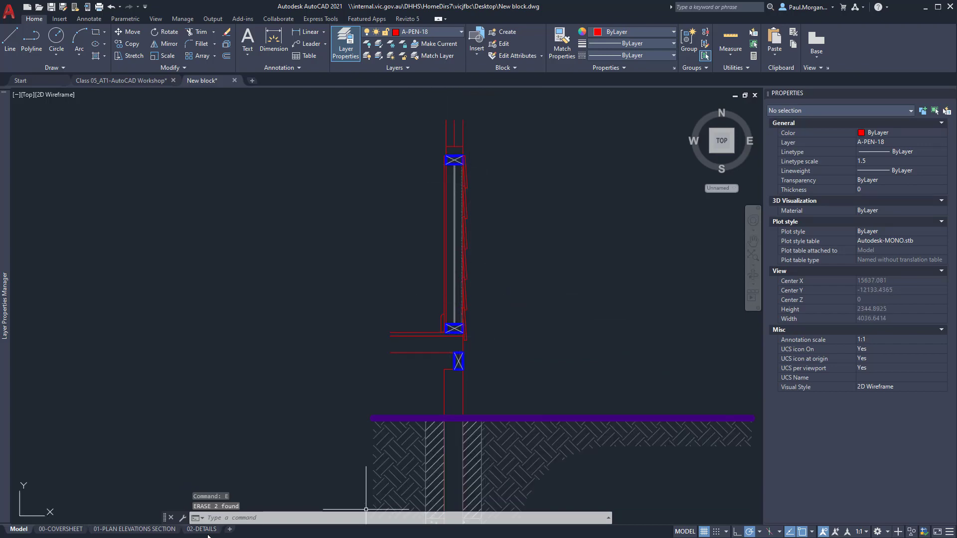
pyautogui.click(202, 530)
pyautogui.scroll(-2, 542, 282)
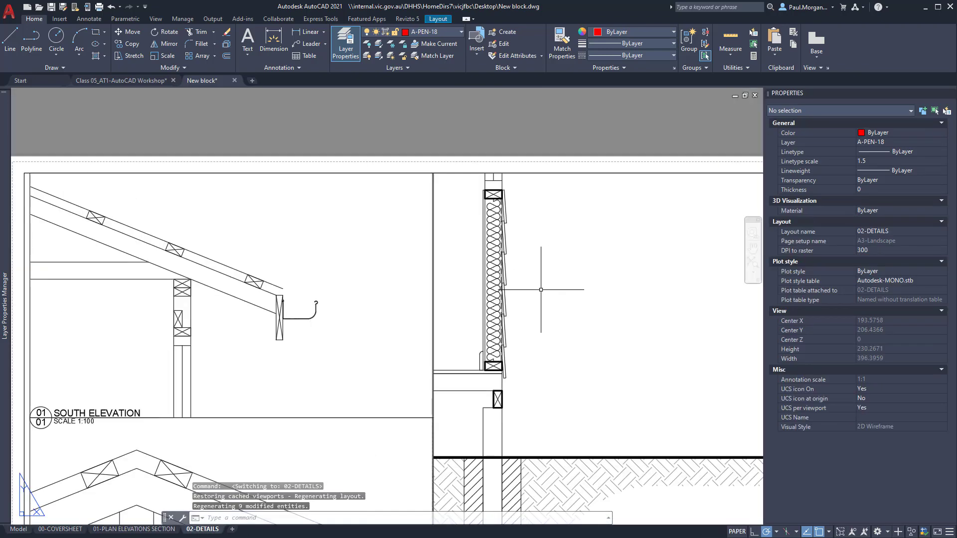
pyautogui.scroll(5, 524, 256)
pyautogui.scroll(-2, 552, 278)
pyautogui.scroll(3, 539, 252)
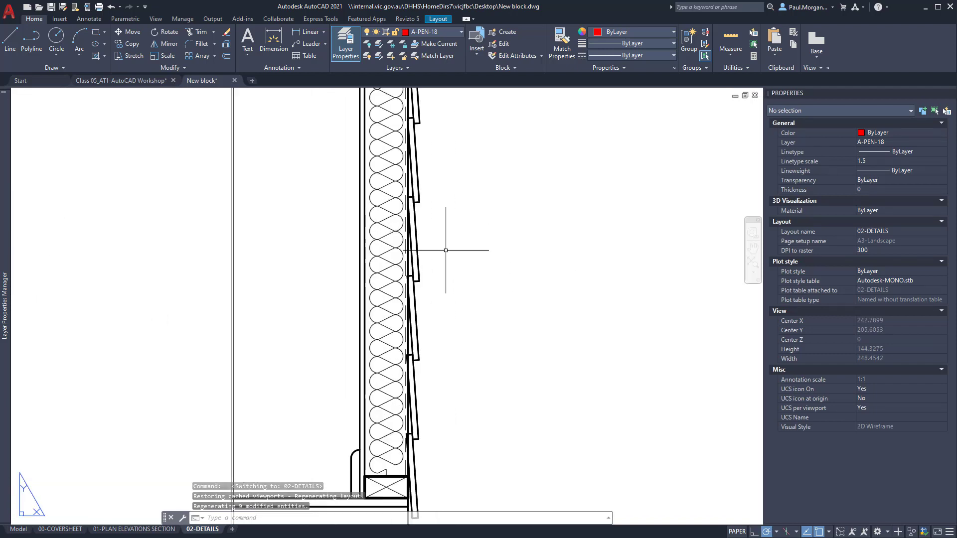
pyautogui.scroll(-2, 499, 239)
pyautogui.scroll(2, 524, 349)
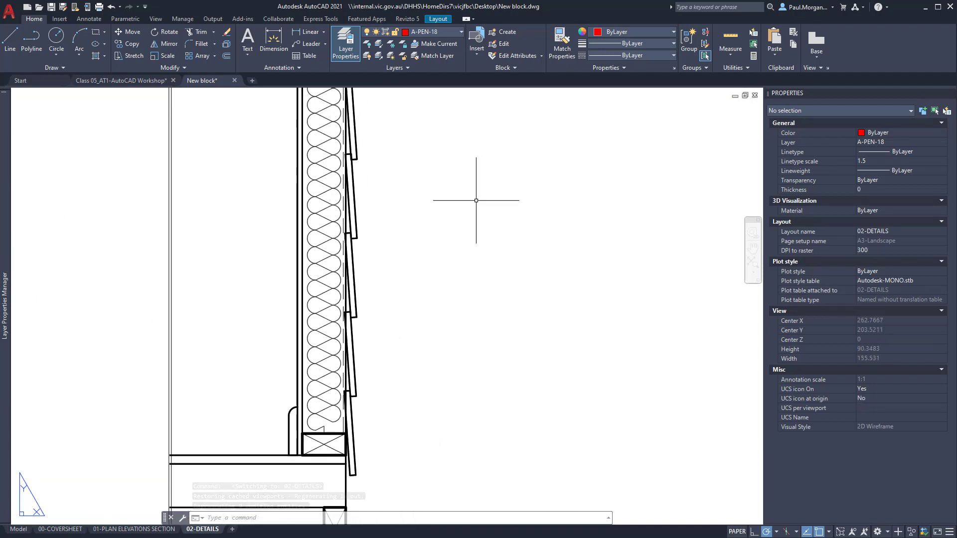
pyautogui.moveTo(484, 376); pyautogui.dragTo(473, 234, button='middle')
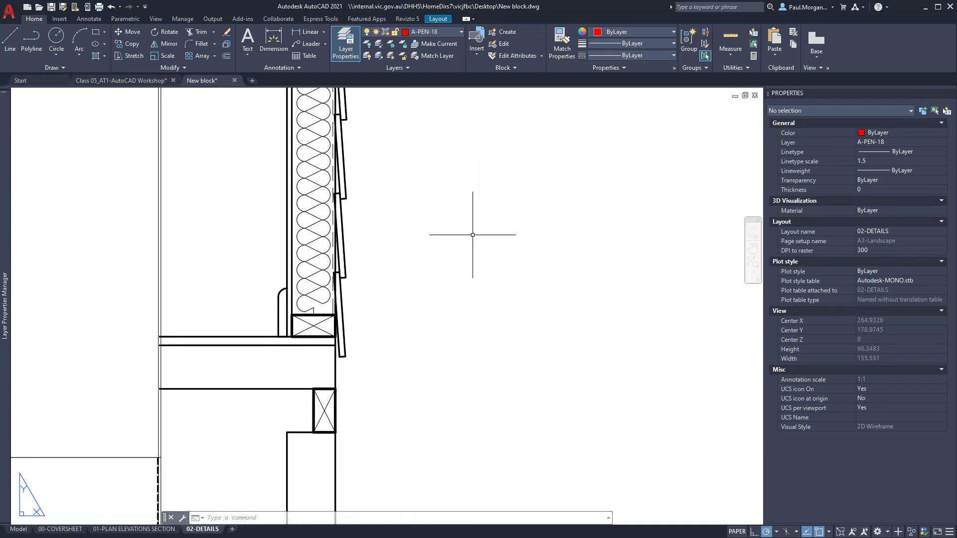
pyautogui.scroll(-3, 464, 229)
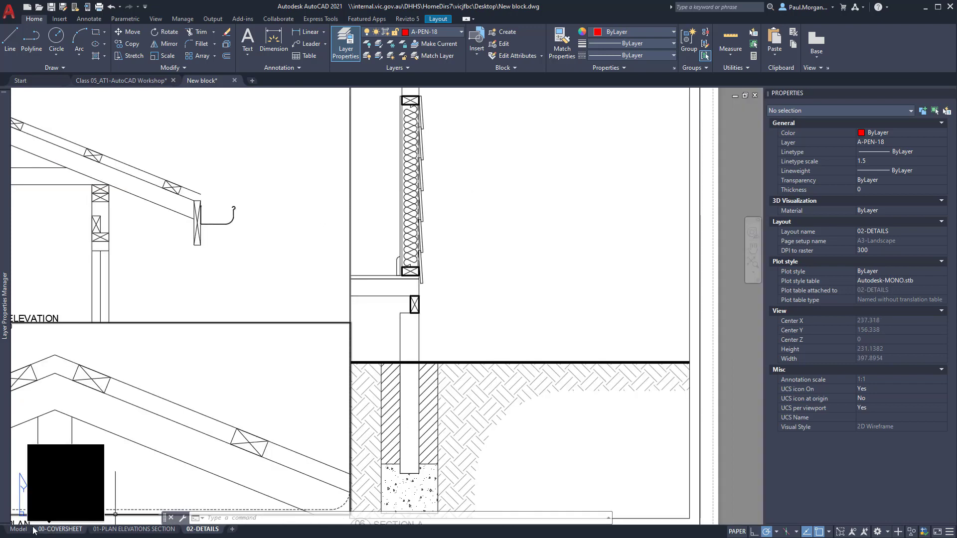
pyautogui.click(18, 529)
pyautogui.moveTo(531, 325); pyautogui.dragTo(499, 238, button='middle')
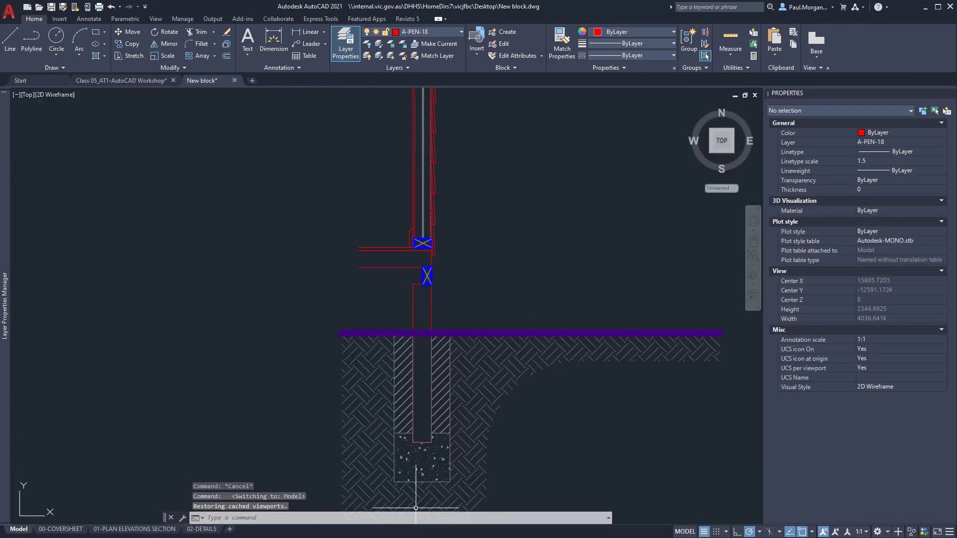
# - Switch to Revu and examine the reference detail's lowest cladding board, flashing, ant cap, base boards and timber cleat notes
pyautogui.hotkey('alt', 'Tab')
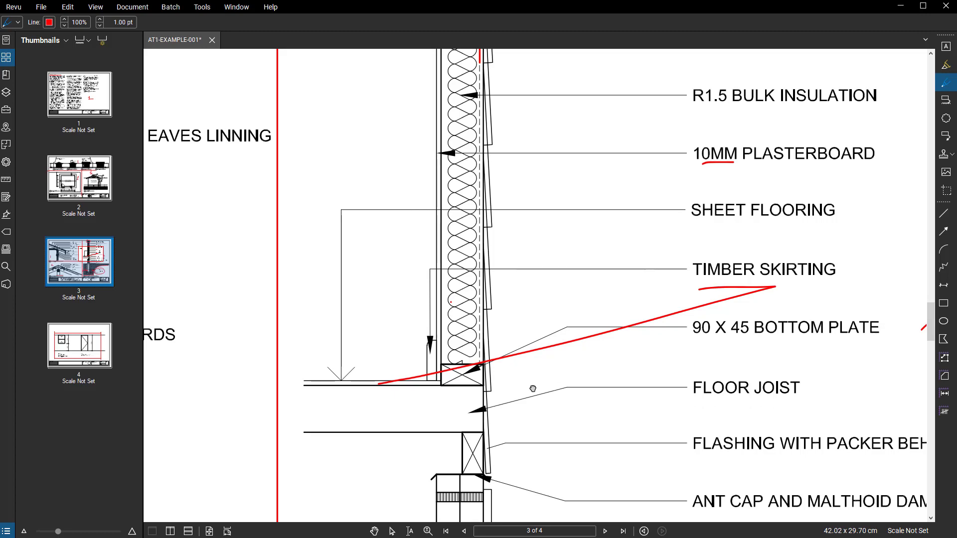
pyautogui.moveTo(533, 389); pyautogui.dragTo(515, 185, button='middle')
pyautogui.scroll(1, 484, 281)
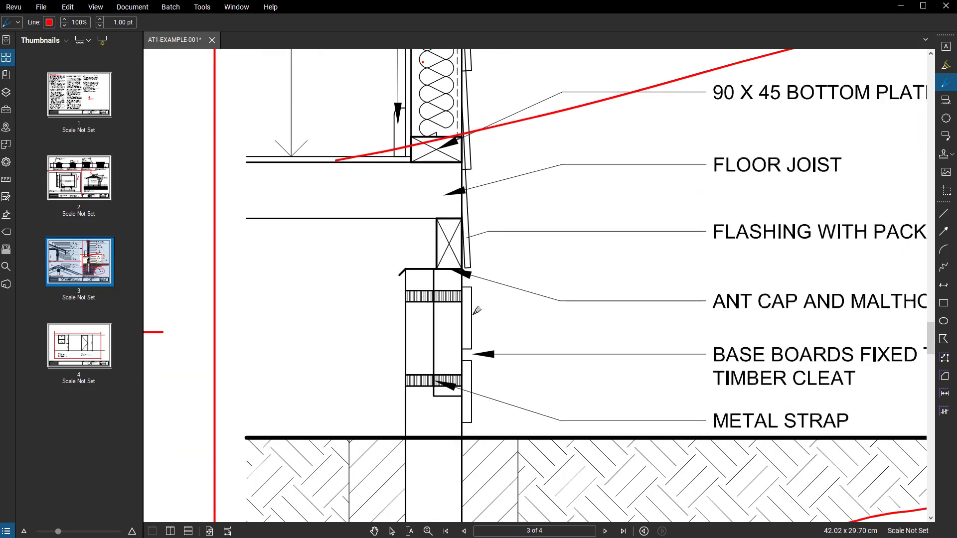
pyautogui.scroll(1, 474, 299)
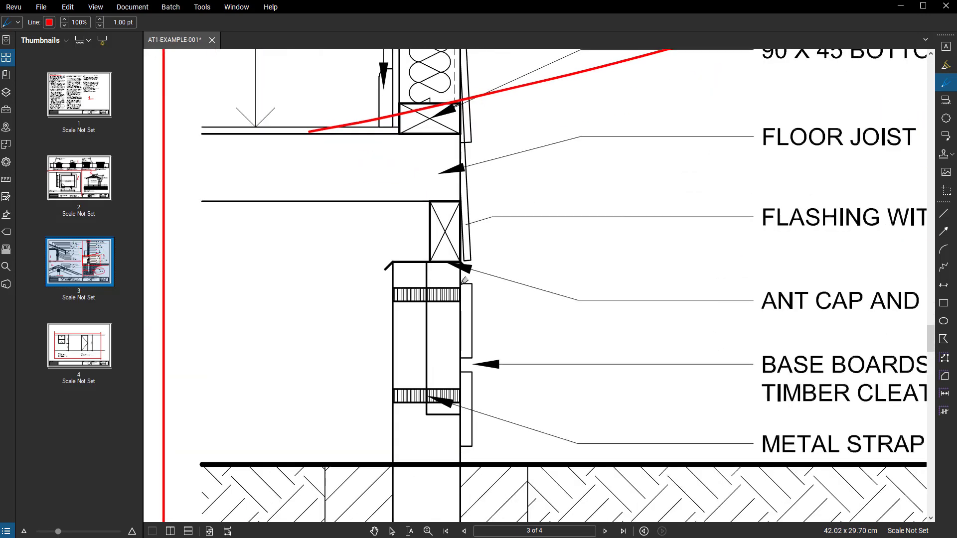
pyautogui.hscroll(10, 549, 348)
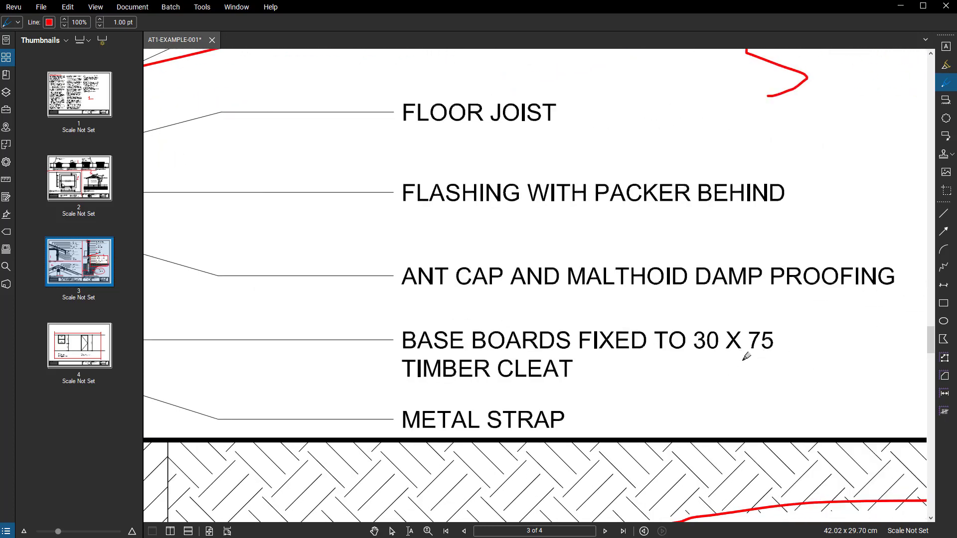
pyautogui.hscroll(-8, 690, 376)
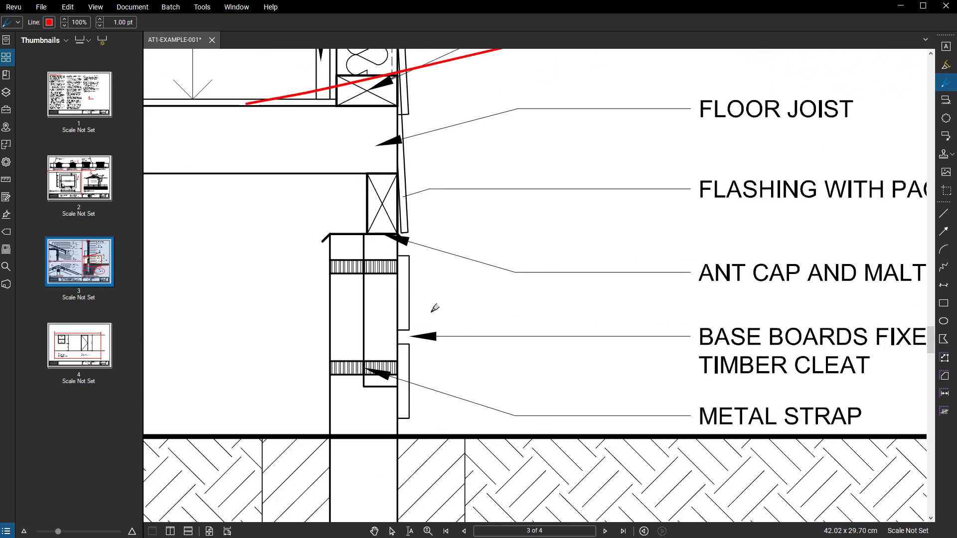
pyautogui.scroll(-2, 434, 308)
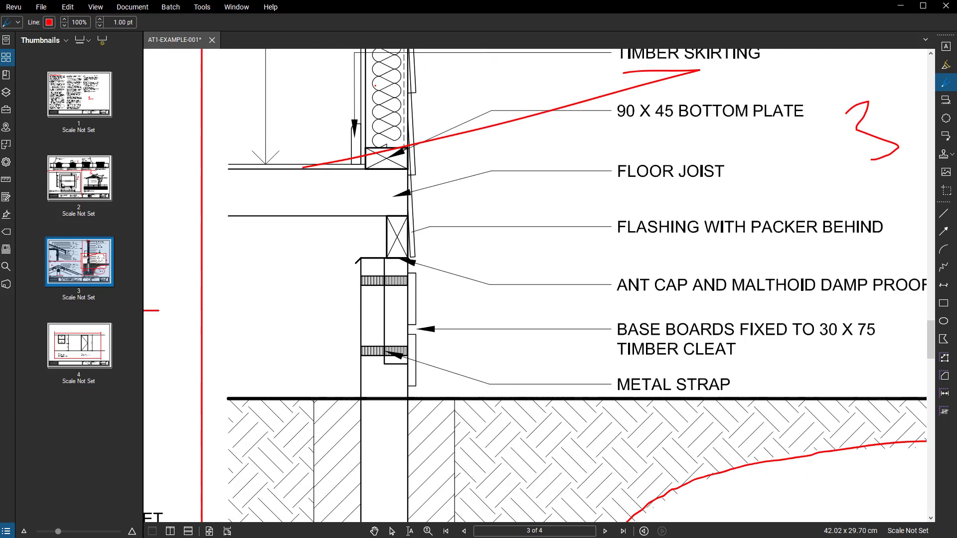
# - Switch back to AutoCAD and copy the lowest cladding board down once so it overlaps the outside of the bearer below the floor joist
pyautogui.hotkey('alt', 'Tab')
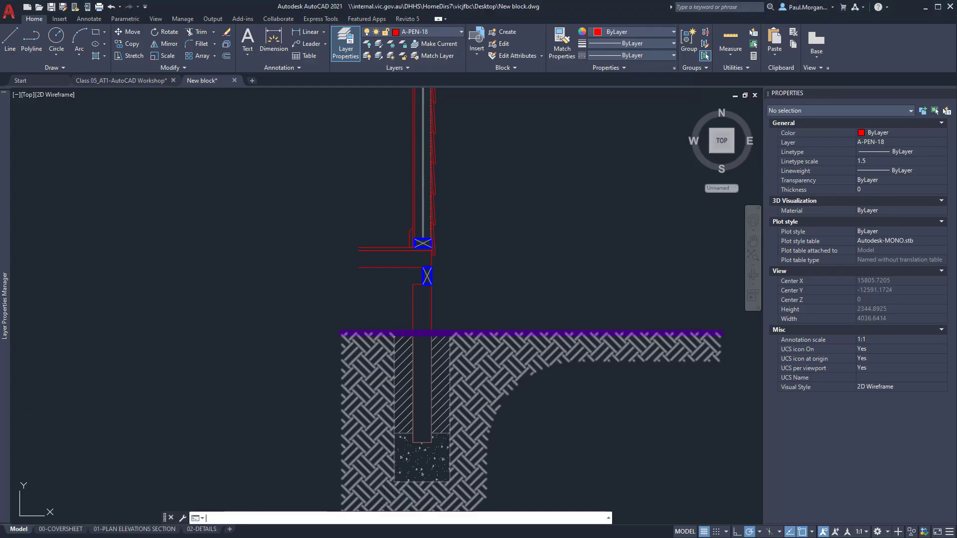
pyautogui.moveTo(432, 233); pyautogui.dragTo(425, 269, button='middle')
pyautogui.scroll(5, 426, 294)
pyautogui.click(435, 277)
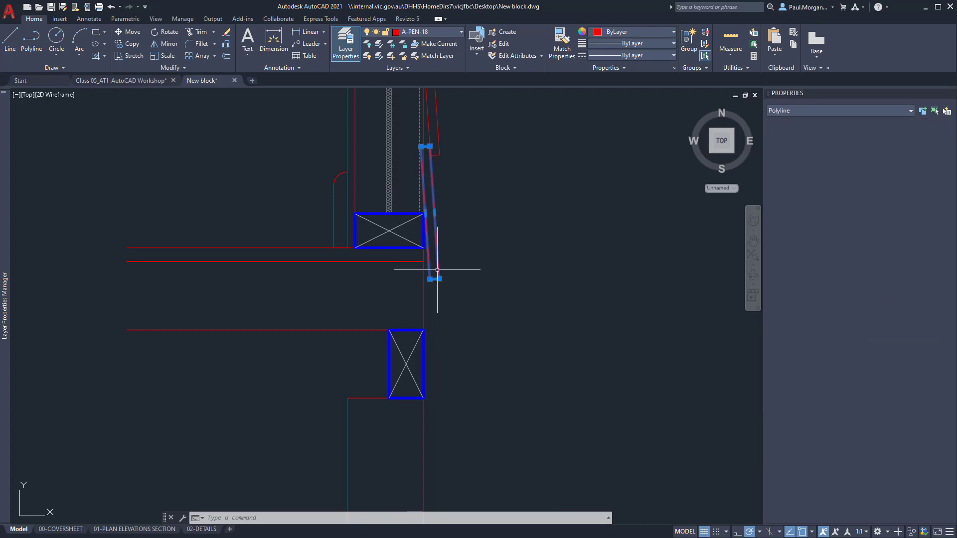
pyautogui.write('COPY')
pyautogui.press('Return')
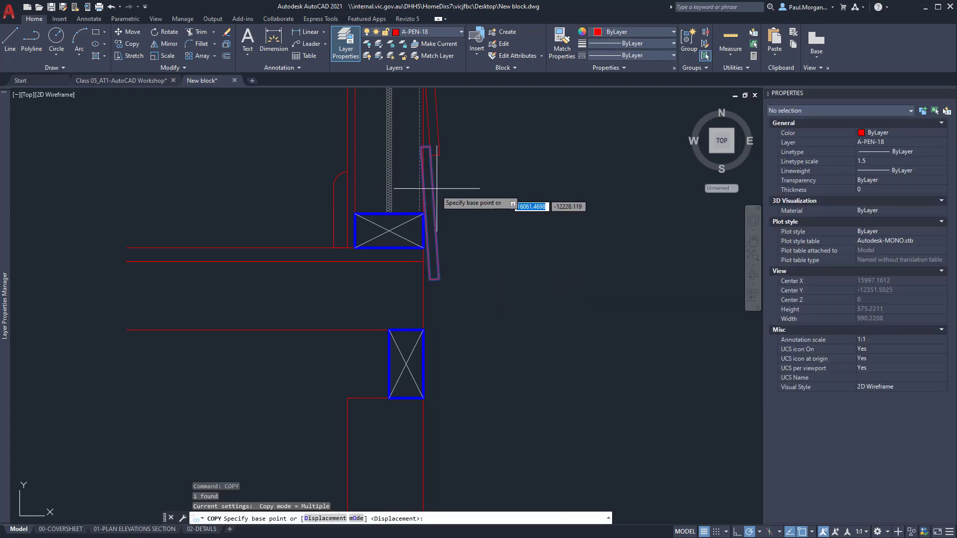
pyautogui.click(440, 155)
pyautogui.click(439, 279)
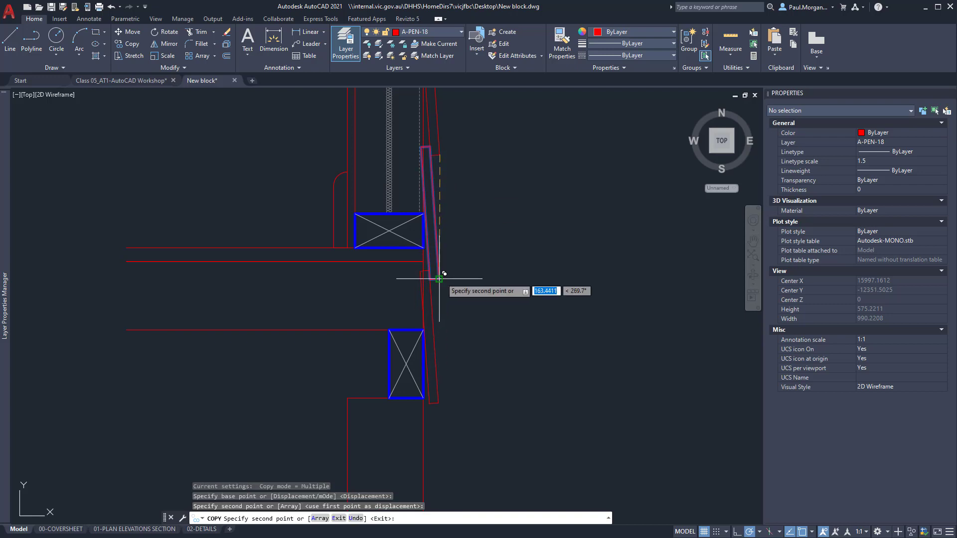
pyautogui.scroll(-4, 441, 277)
pyautogui.press('Escape')
pyautogui.press('Escape')
pyautogui.press('Escape')
pyautogui.scroll(2, 476, 347)
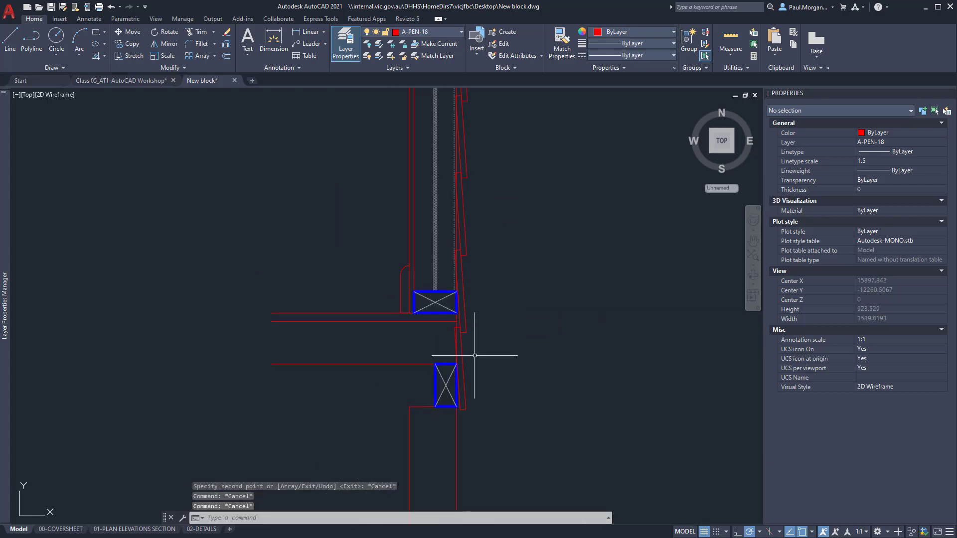
pyautogui.click(459, 281)
pyautogui.click(465, 322)
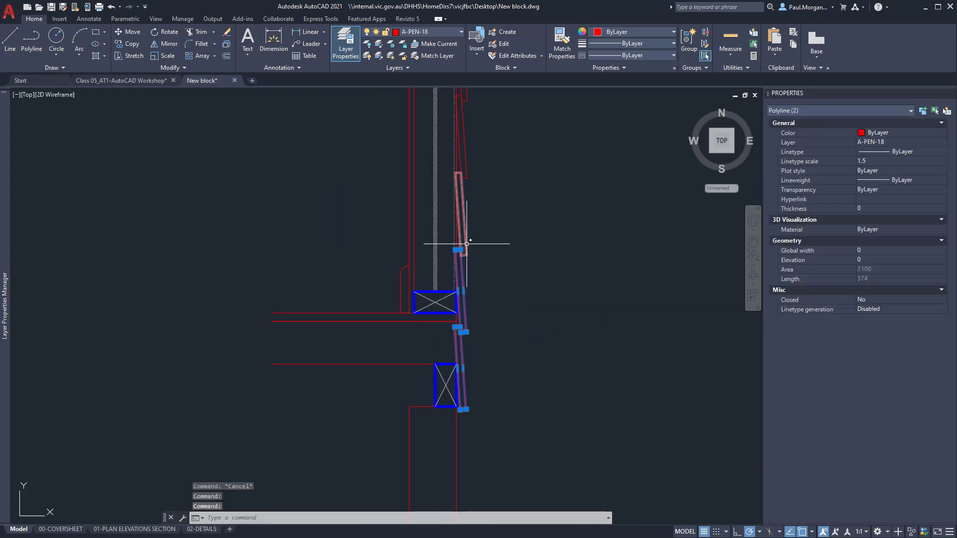
pyautogui.click(460, 227)
pyautogui.click(467, 149)
pyautogui.click(462, 150)
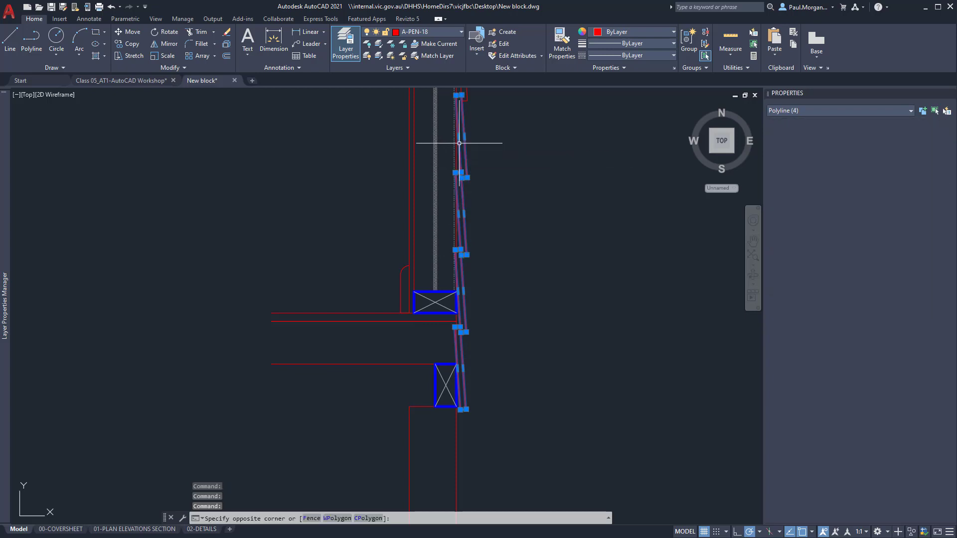
pyautogui.moveTo(458, 137); pyautogui.dragTo(481, 212, button='middle')
pyautogui.click(491, 184)
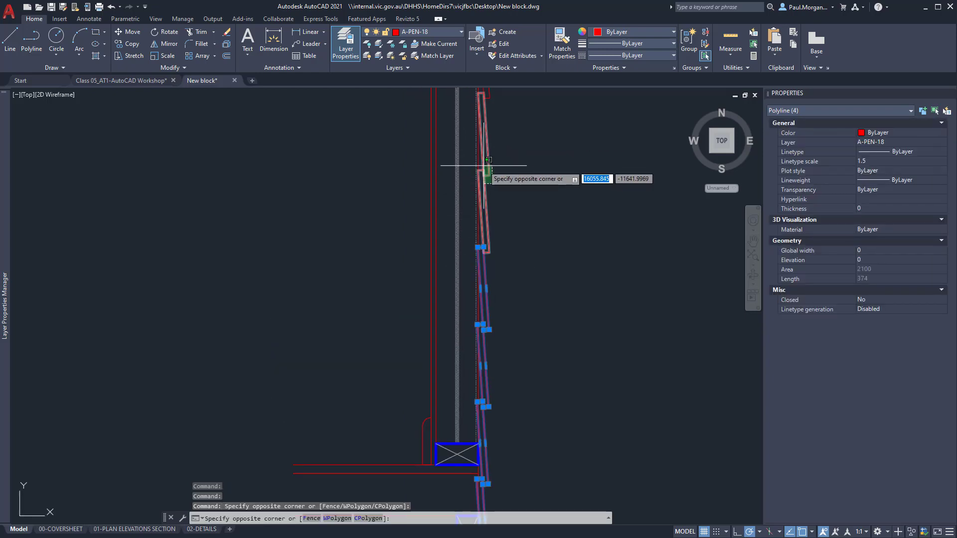
pyautogui.click(483, 165)
pyautogui.moveTo(499, 118); pyautogui.dragTo(496, 292, button='middle')
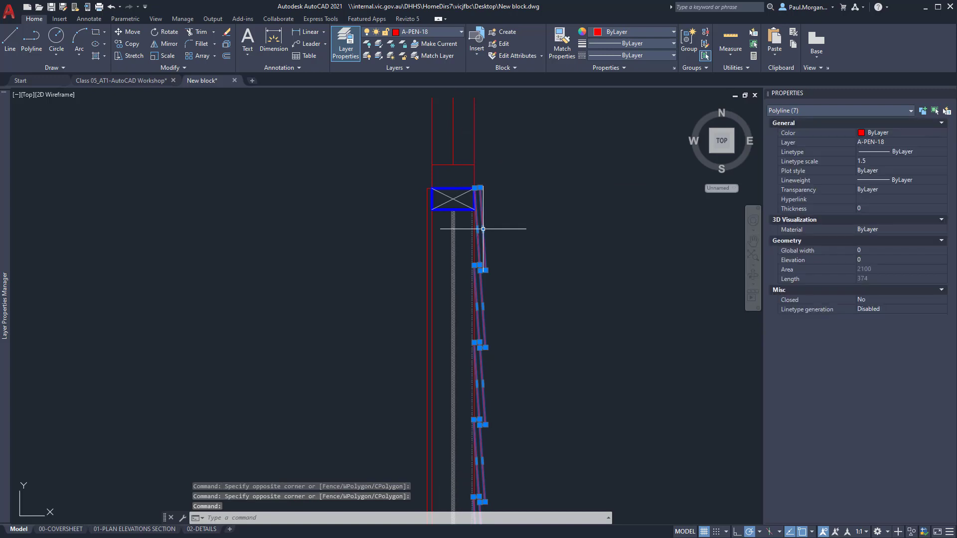
pyautogui.write('m')
pyautogui.press('Return')
pyautogui.click(480, 188)
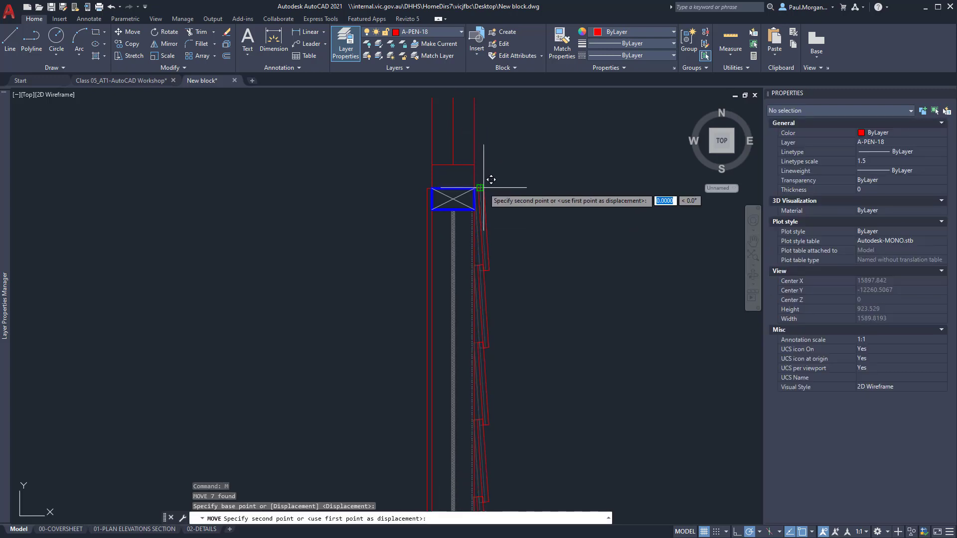
pyautogui.write('2')
pyautogui.press('Return')
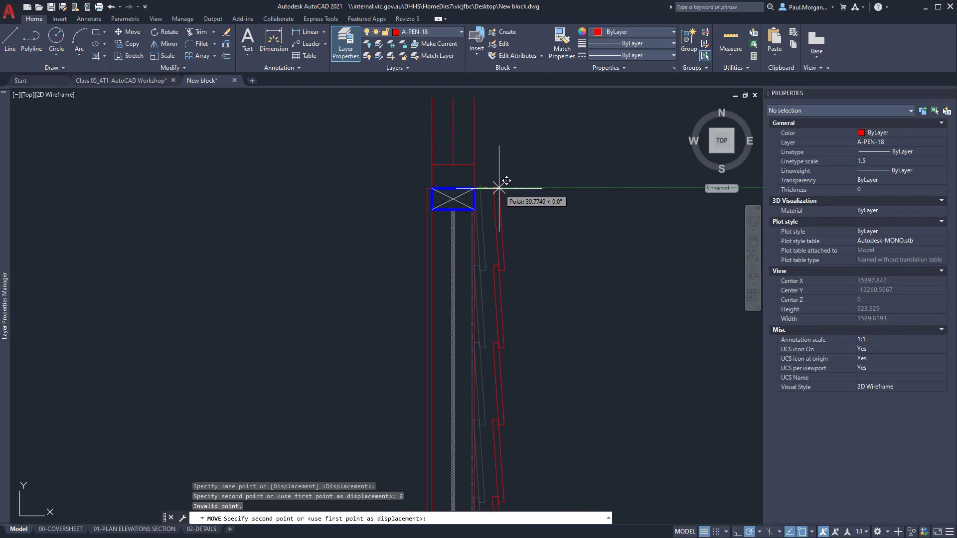
pyautogui.press('Escape')
# - Move the seven cladding boards outward, without the dashed membrane line, so their inner top corners meet the wall's outer face
pyautogui.scroll(-3, 487, 198)
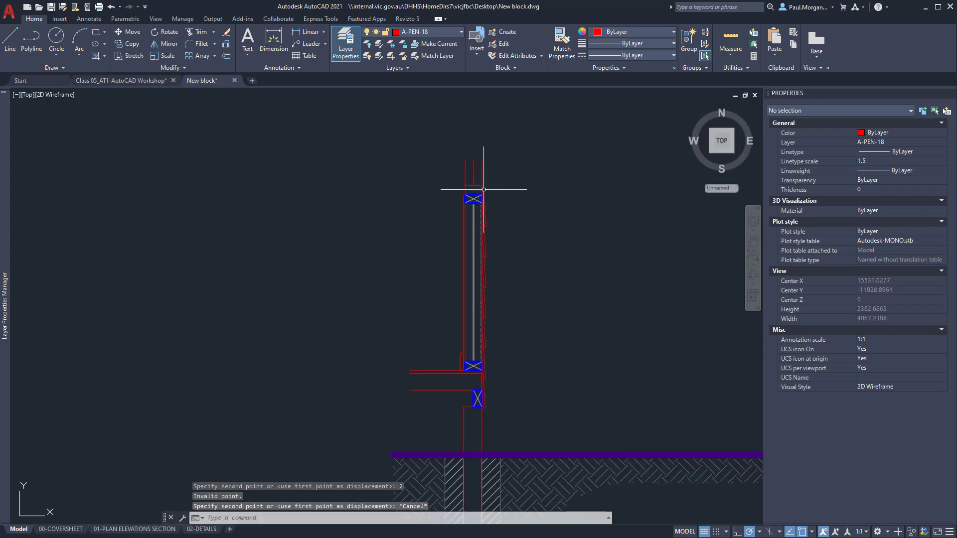
pyautogui.scroll(2, 483, 193)
pyautogui.click(471, 191)
pyautogui.moveTo(511, 412); pyautogui.dragTo(491, 241, button='middle')
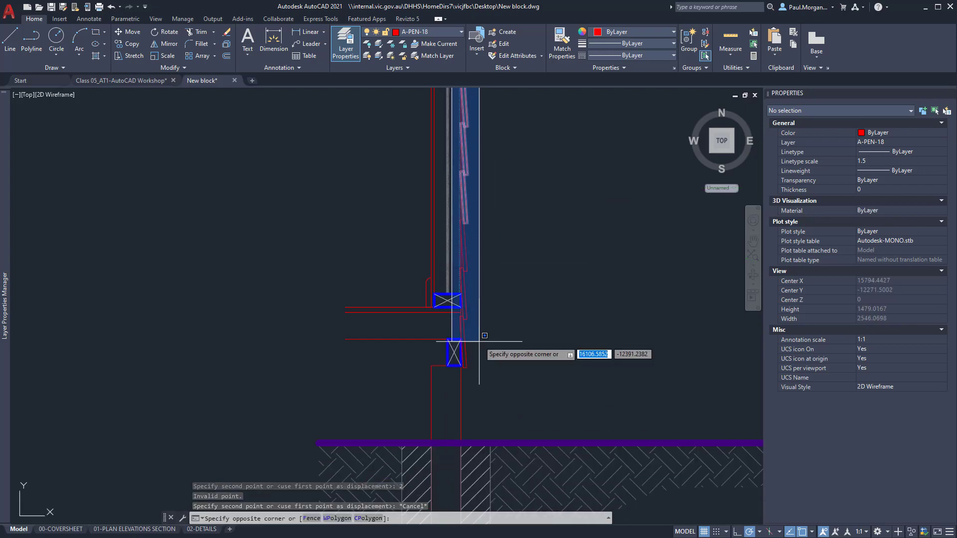
pyautogui.click(474, 367)
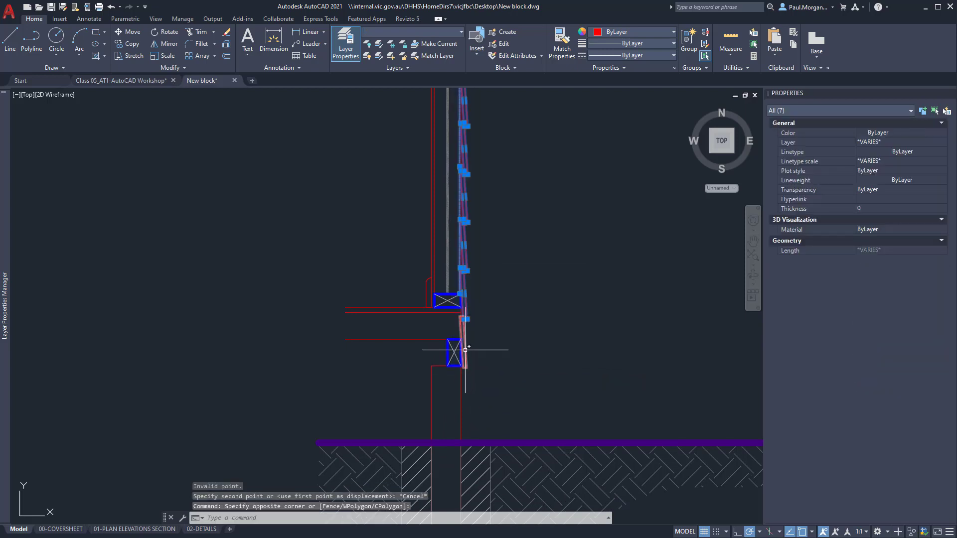
pyautogui.click(465, 350)
pyautogui.scroll(5, 463, 275)
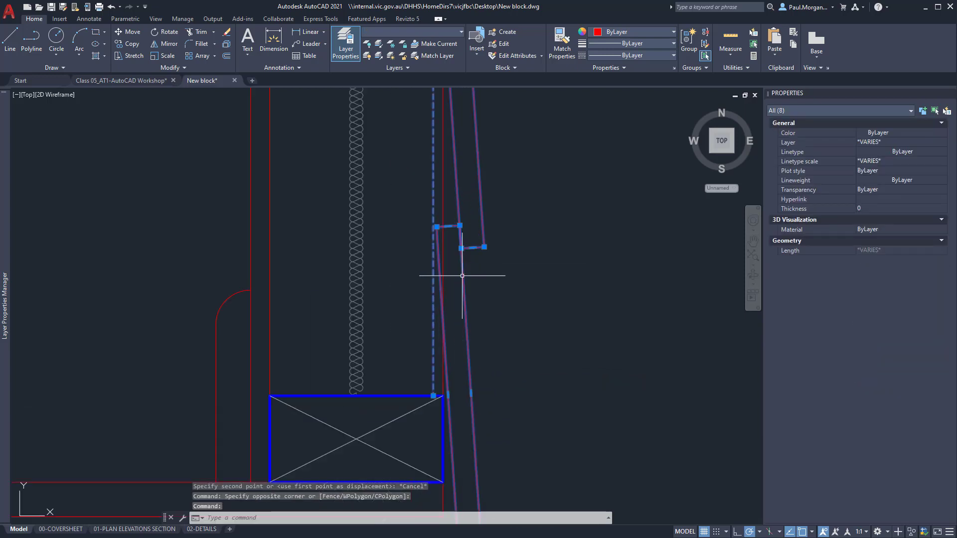
pyautogui.keyDown('shift'); pyautogui.click(434, 306); pyautogui.keyUp('shift')
pyautogui.write('m')
pyautogui.press('Return')
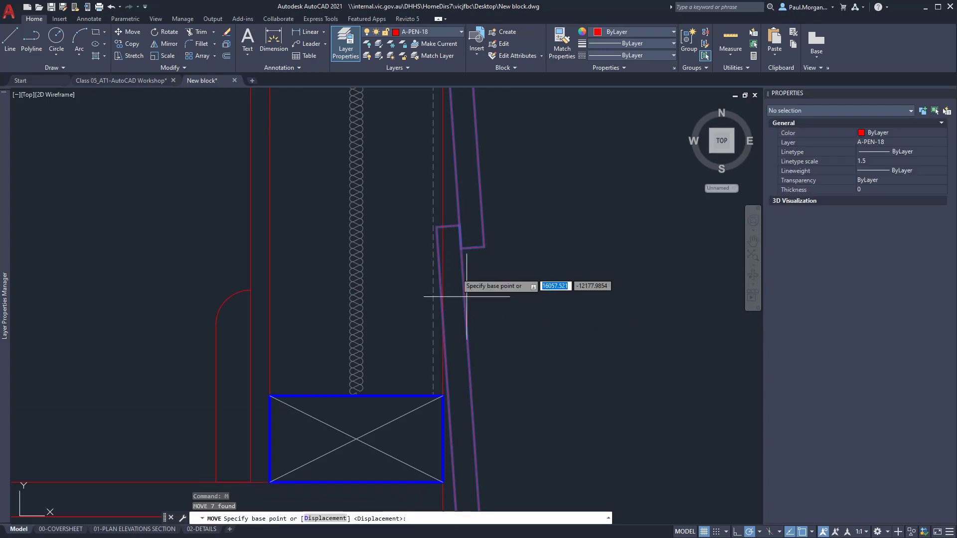
pyautogui.click(442, 227)
pyautogui.scroll(-5, 442, 227)
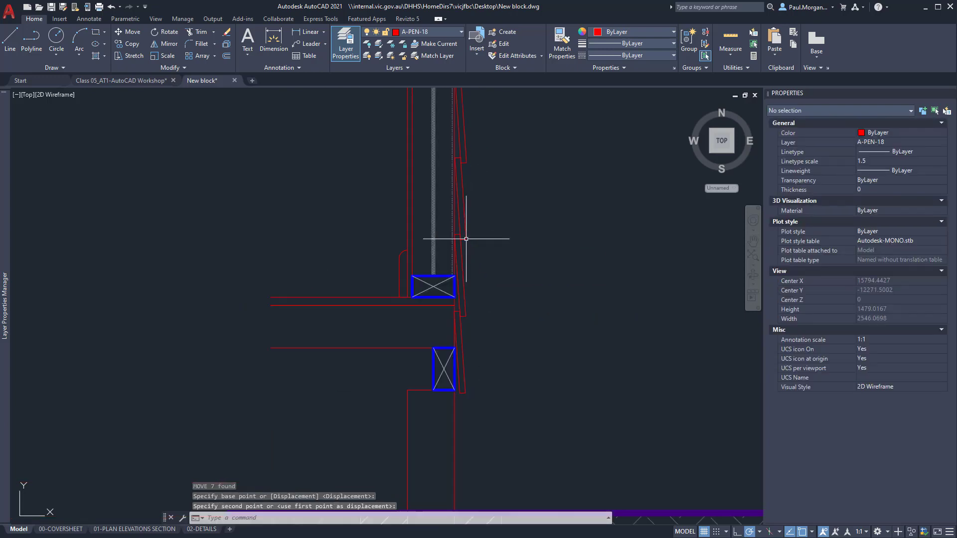
pyautogui.press('Escape')
# - Inspect the cladding boards along the wall from the top plate down to the bearer and ground line
pyautogui.scroll(-2, 489, 252)
pyautogui.moveTo(496, 214); pyautogui.dragTo(495, 324, button='middle')
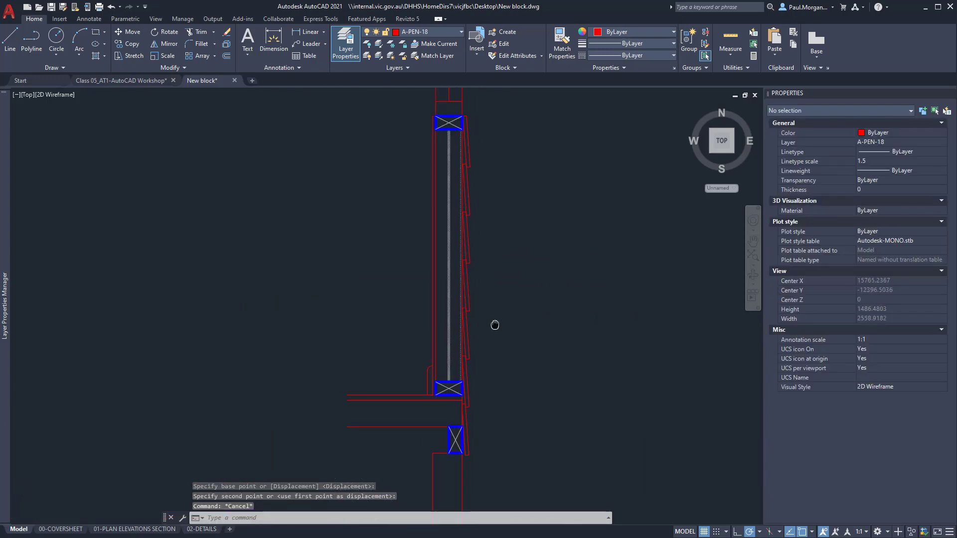
pyautogui.scroll(2, 480, 118)
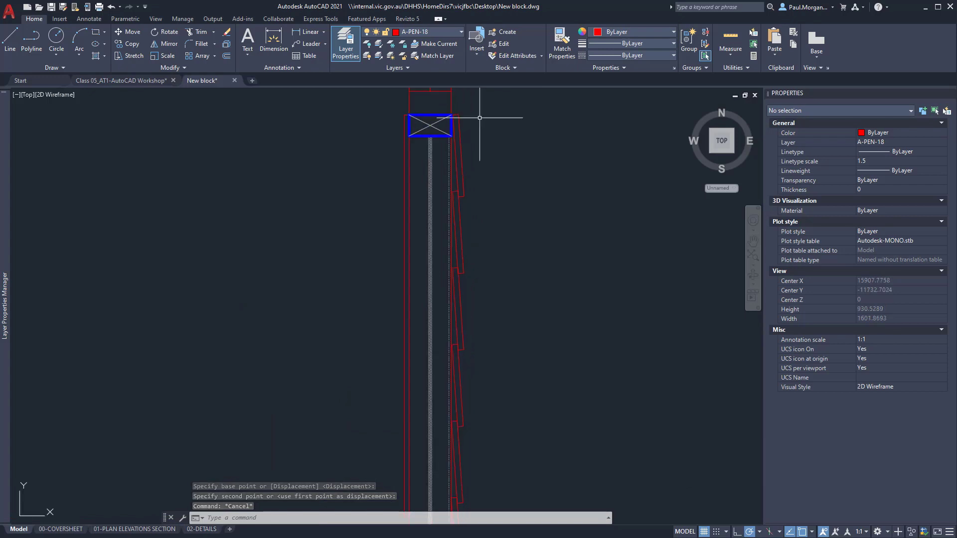
pyautogui.scroll(-3, 480, 118)
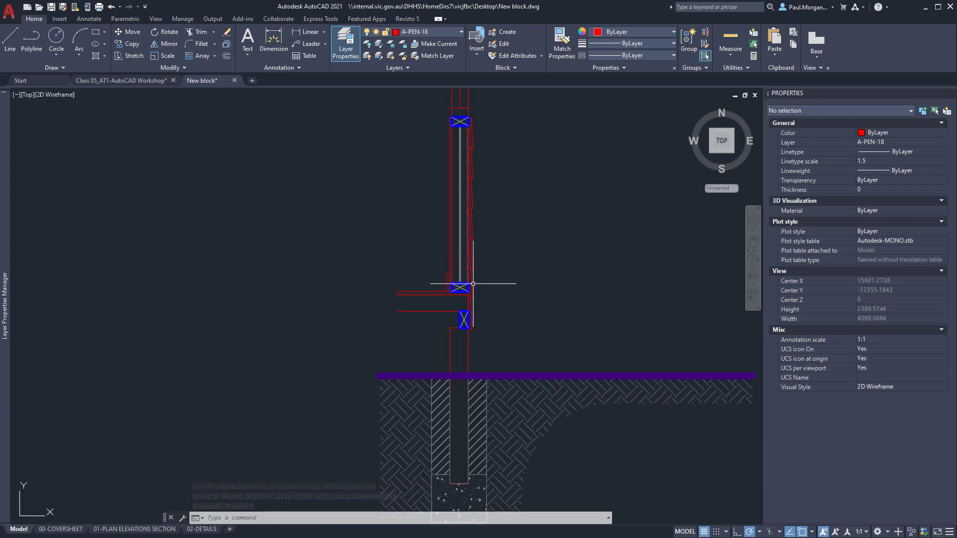
pyautogui.scroll(3, 459, 354)
pyautogui.scroll(2, 466, 344)
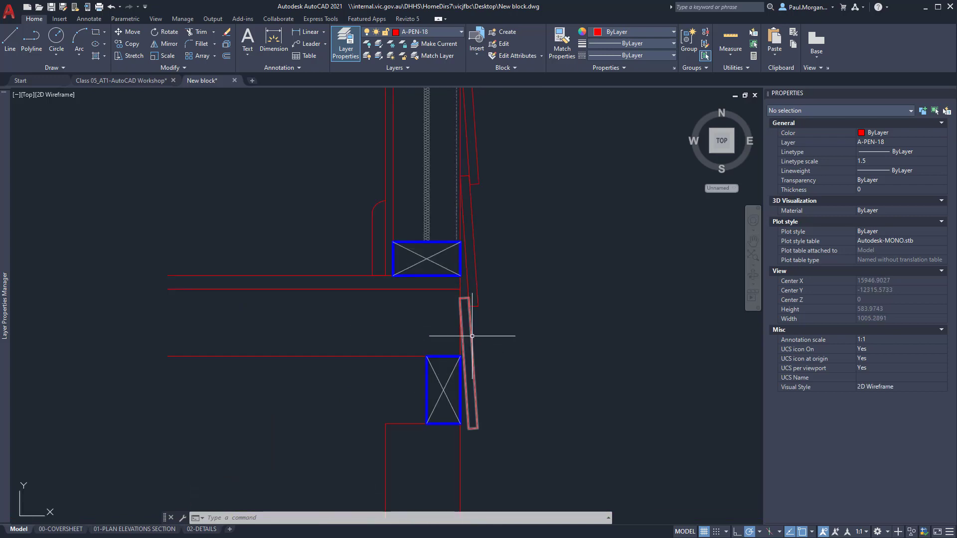
pyautogui.scroll(-2, 474, 335)
pyautogui.moveTo(524, 361); pyautogui.dragTo(465, 223, button='middle')
pyautogui.press('Escape')
pyautogui.press('Escape')
pyautogui.press('Escape')
pyautogui.moveTo(457, 307)
pyautogui.mouseDown(button='middle')
pyautogui.moveTo(544, 335)
pyautogui.moveTo(486, 262)
pyautogui.mouseUp(button='middle')
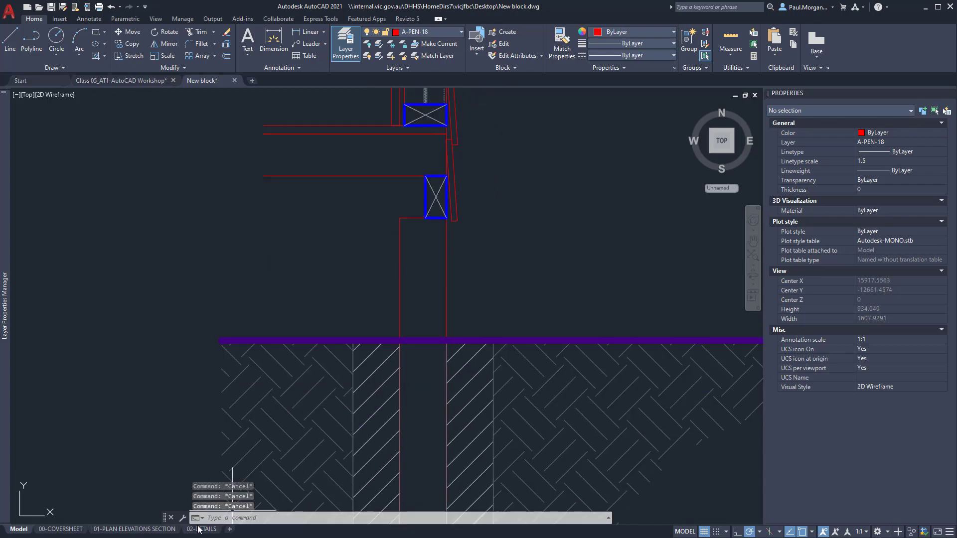
# - Switch to Revu and examine the ant cap, base boards, timber cleat and metal straps around the stump on the reference detail
pyautogui.hotkey('alt', 'Tab')
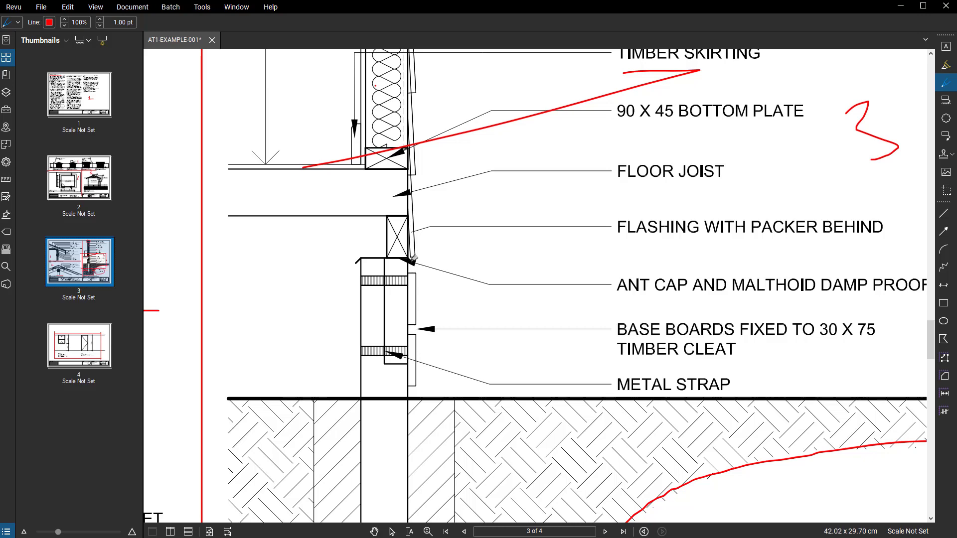
pyautogui.scroll(3, 410, 263)
pyautogui.moveTo(470, 378); pyautogui.dragTo(466, 315, button='middle')
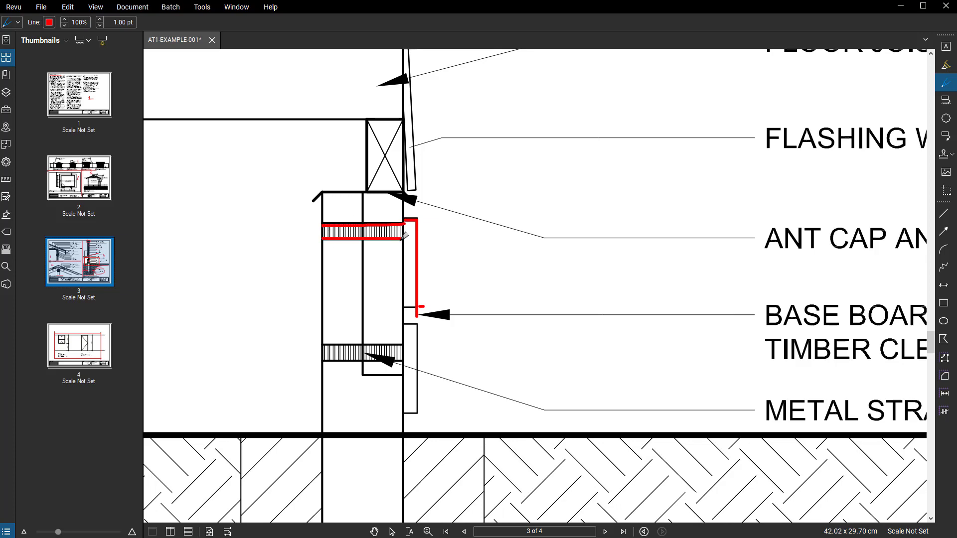
pyautogui.scroll(-2, 395, 242)
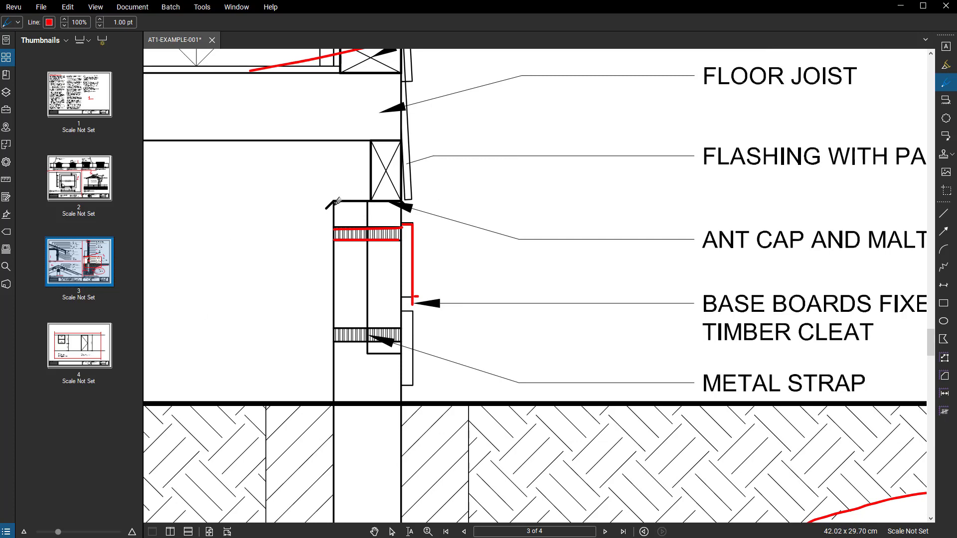
pyautogui.scroll(5, 336, 201)
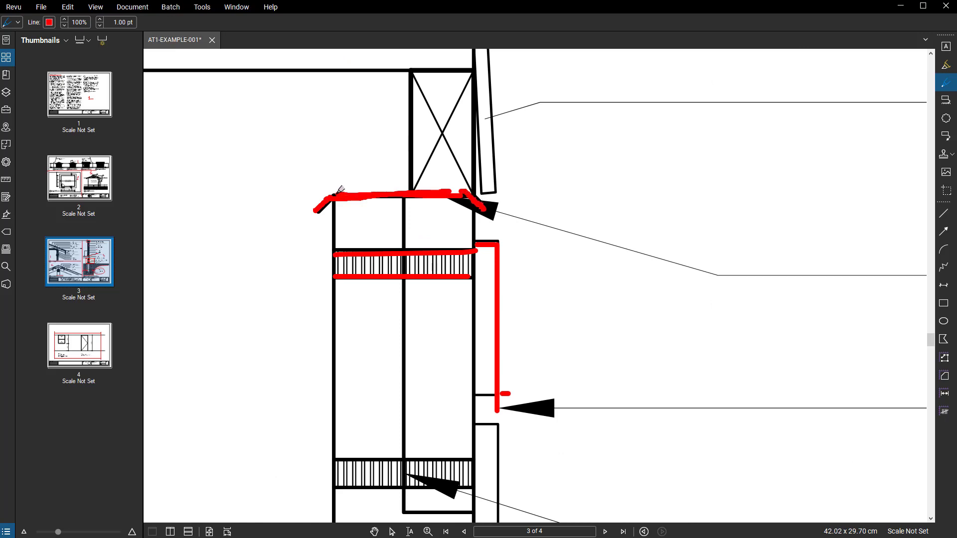
pyautogui.scroll(-5, 324, 206)
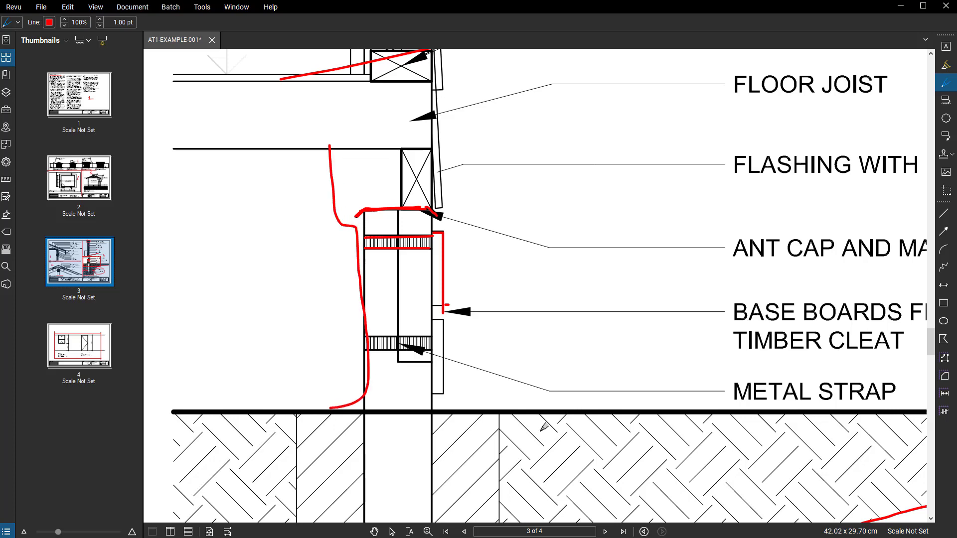
pyautogui.scroll(-4, 462, 332)
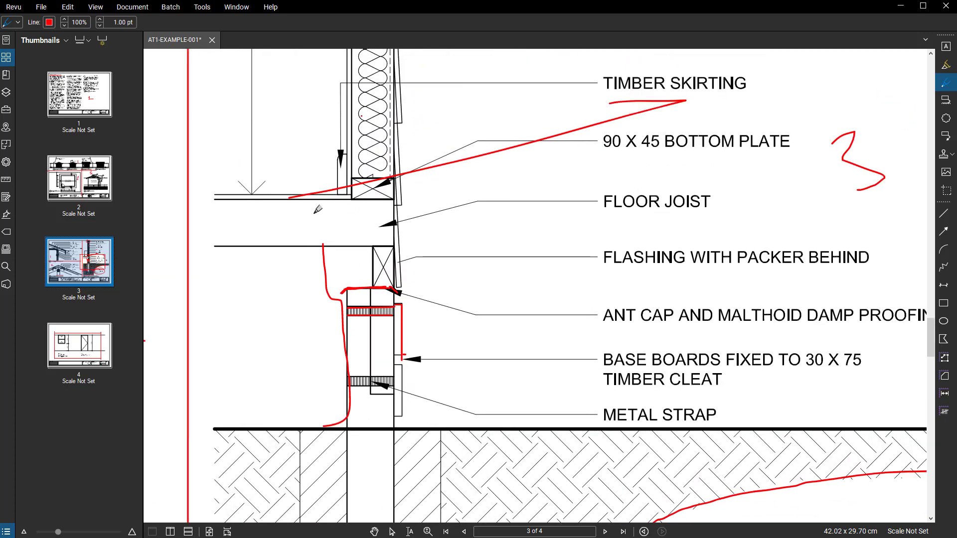
pyautogui.moveTo(441, 245); pyautogui.dragTo(377, 257, button='middle')
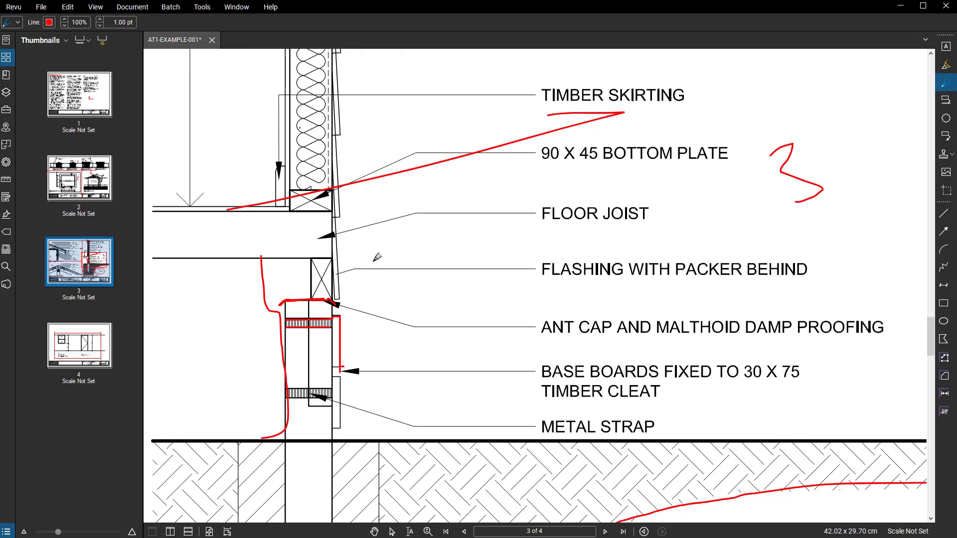
pyautogui.scroll(-3, 377, 257)
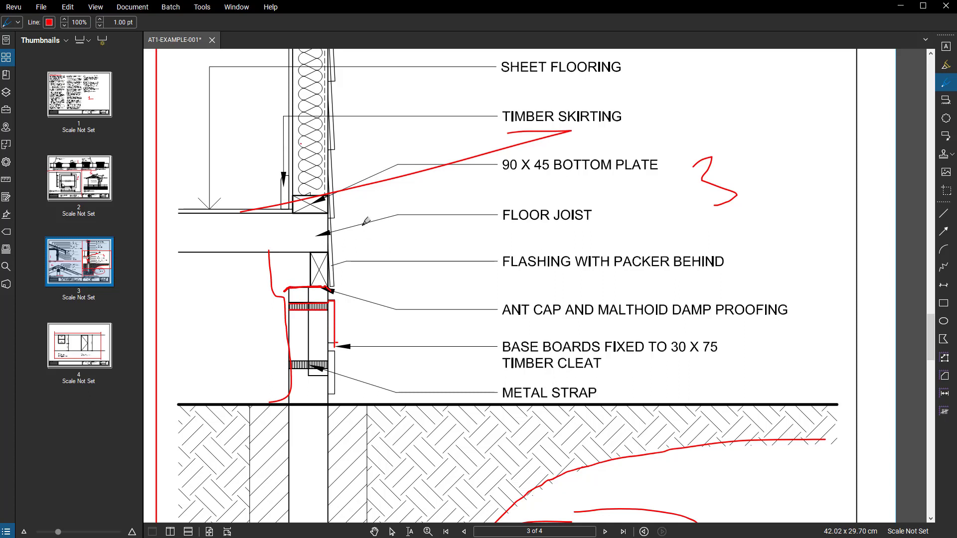
pyautogui.scroll(2, 367, 222)
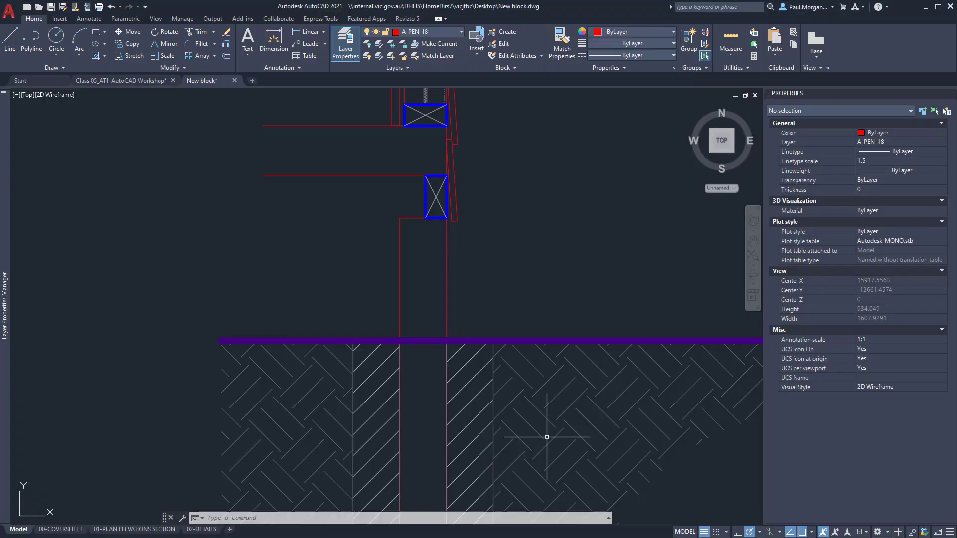
# - On layer A-PEN-70, draw half the ant cap from the stump top's midpoint to its inner edge, ending in a 20 mm downward lip at 45°
pyautogui.moveTo(560, 442)
pyautogui.mouseDown(button='middle')
pyautogui.moveTo(434, 293)
pyautogui.moveTo(437, 314)
pyautogui.mouseUp(button='middle')
pyautogui.write('l')
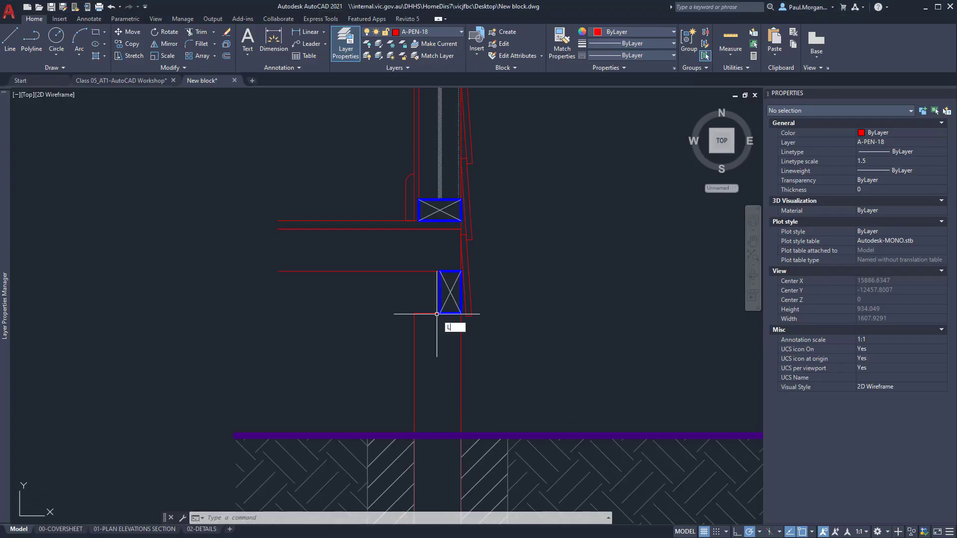
pyautogui.press('Return')
pyautogui.click(400, 34)
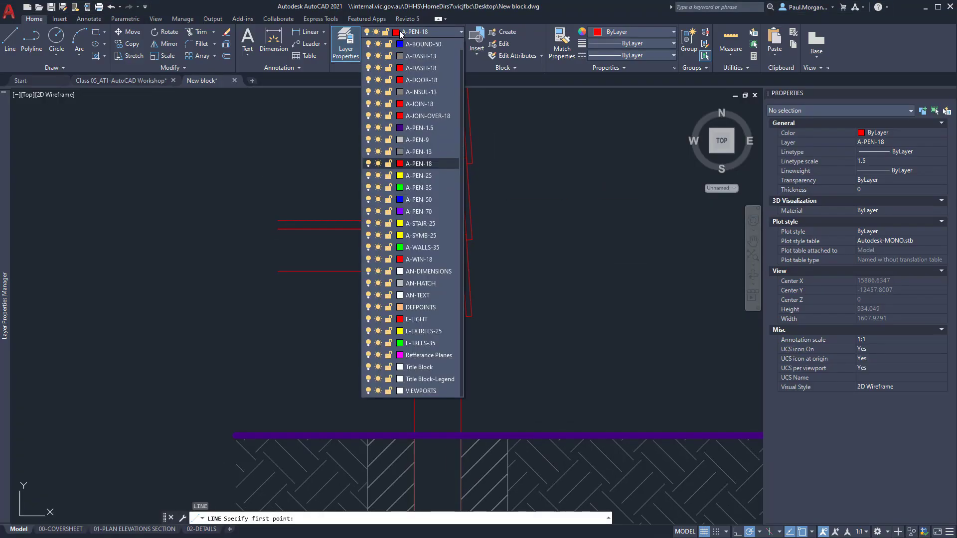
pyautogui.click(417, 211)
pyautogui.scroll(4, 422, 290)
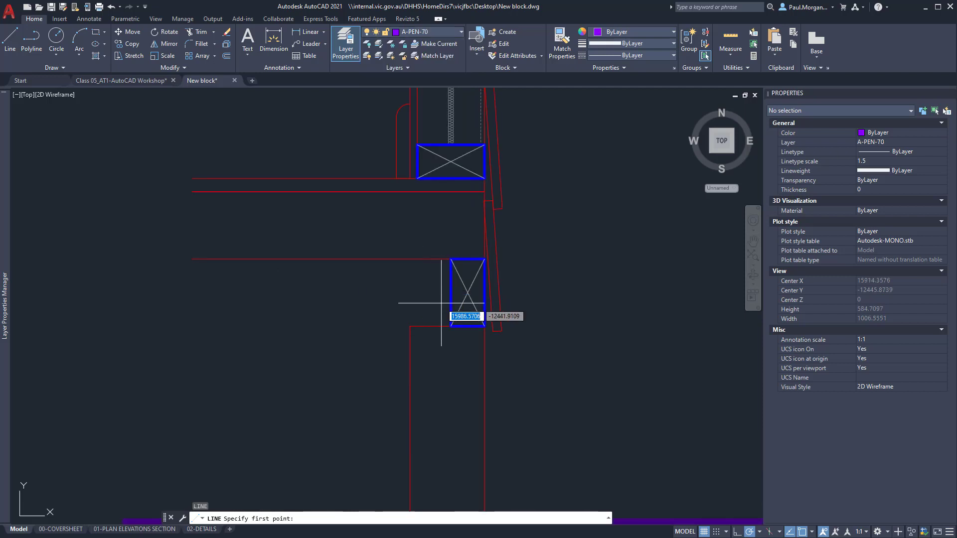
pyautogui.click(452, 340)
pyautogui.click(392, 340)
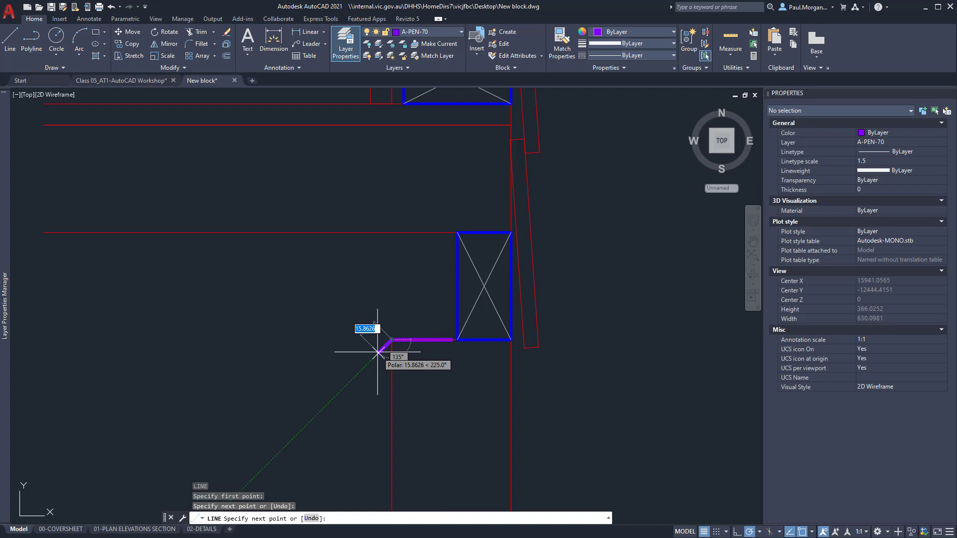
pyautogui.write('20')
pyautogui.press('Return')
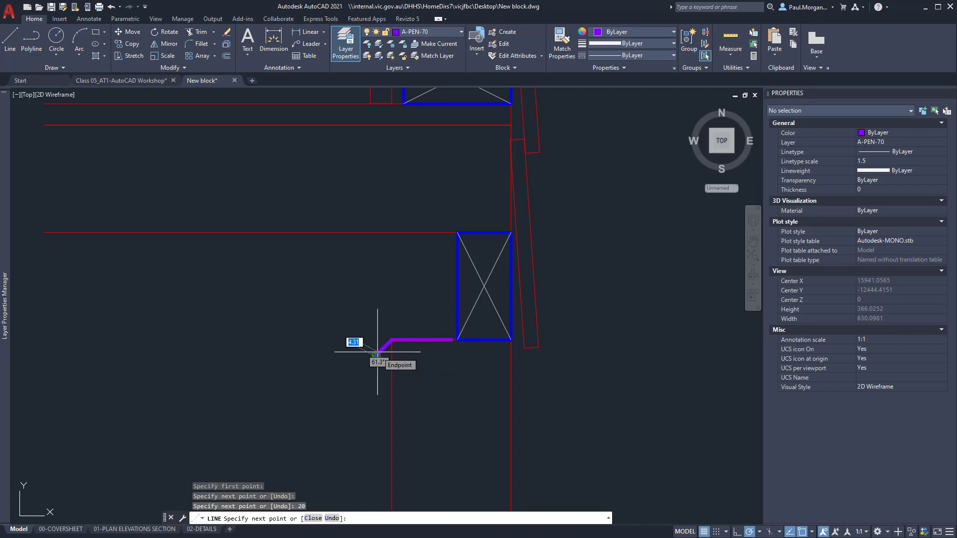
pyautogui.press('Escape')
pyautogui.press('Escape')
pyautogui.click(382, 348)
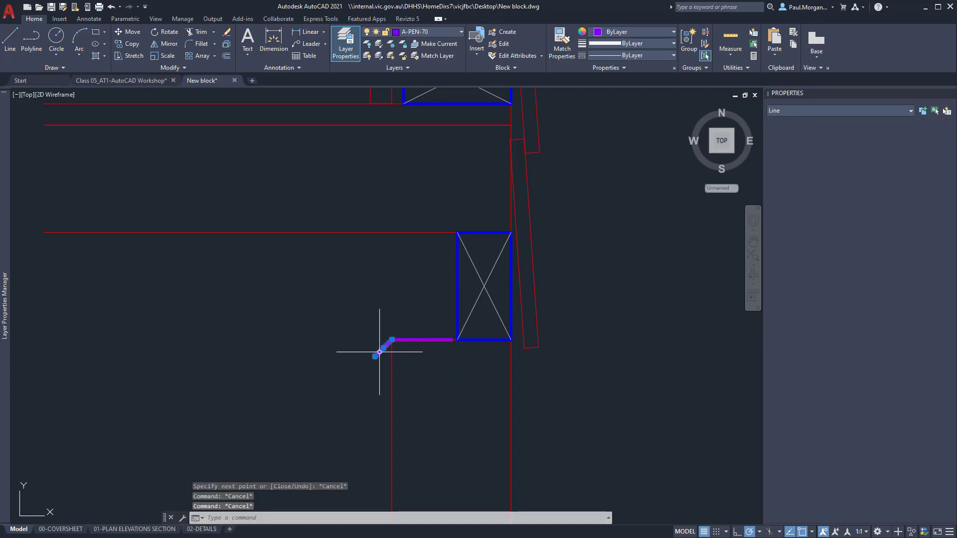
pyautogui.click(405, 340)
pyautogui.write('mi')
pyautogui.press('Return')
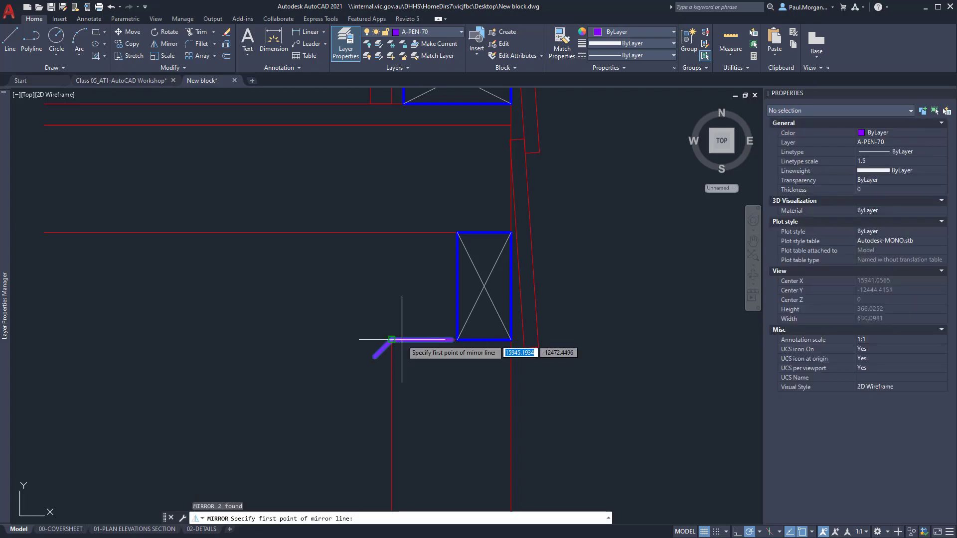
pyautogui.click(452, 339)
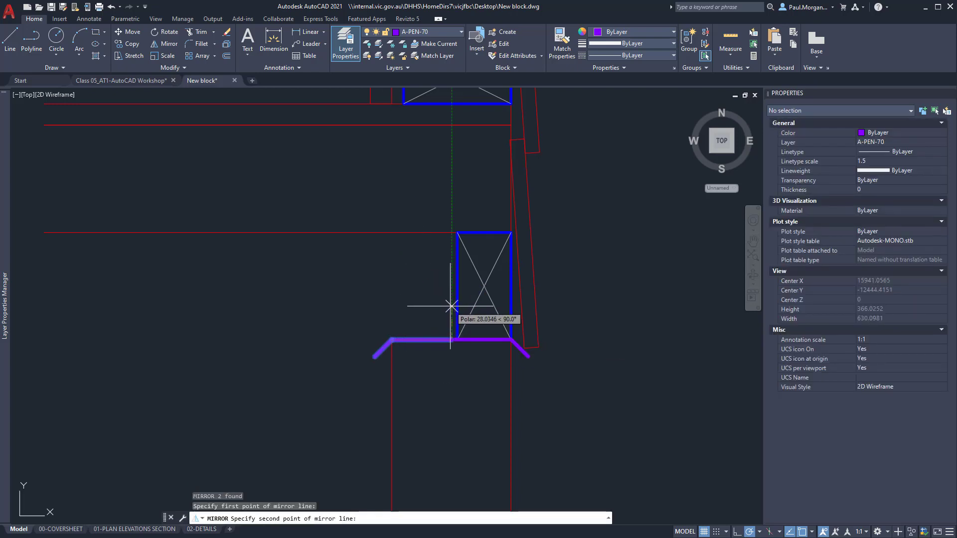
pyautogui.click(451, 305)
pyautogui.press('Escape')
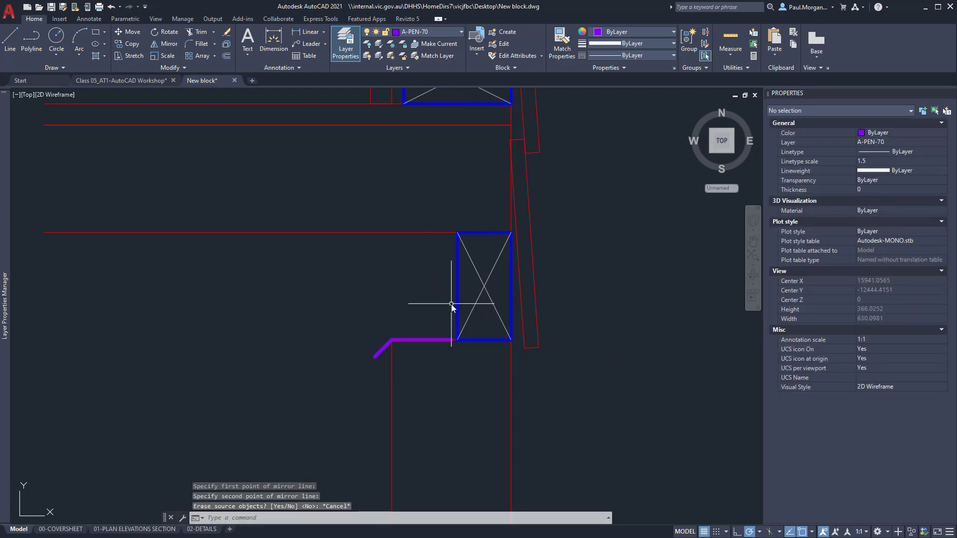
pyautogui.click(417, 345)
pyautogui.click(381, 339)
pyautogui.press('Escape')
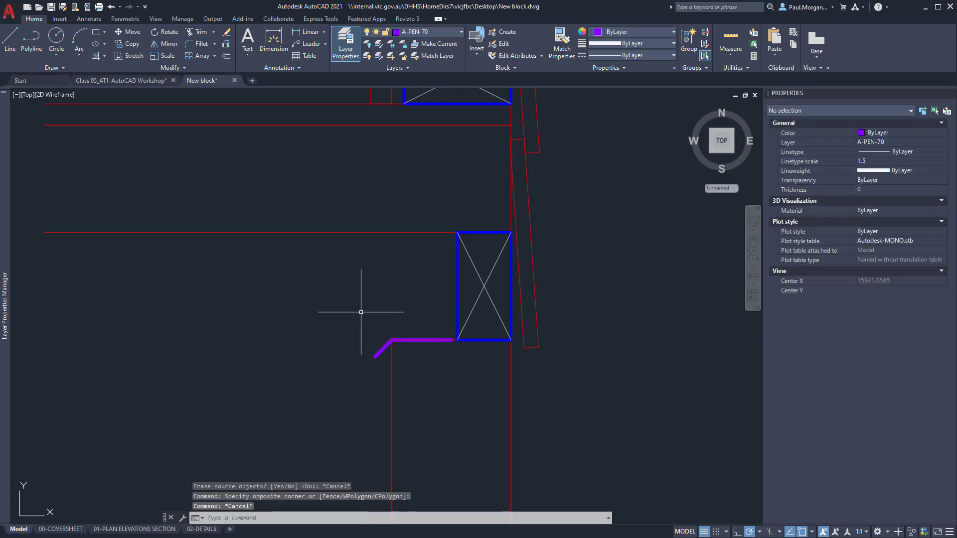
# - Mirror the half ant cap about the stump's vertical centreline, keeping the original lines
pyautogui.click(361, 313)
pyautogui.click(454, 377)
pyautogui.write('mi')
pyautogui.press('Return')
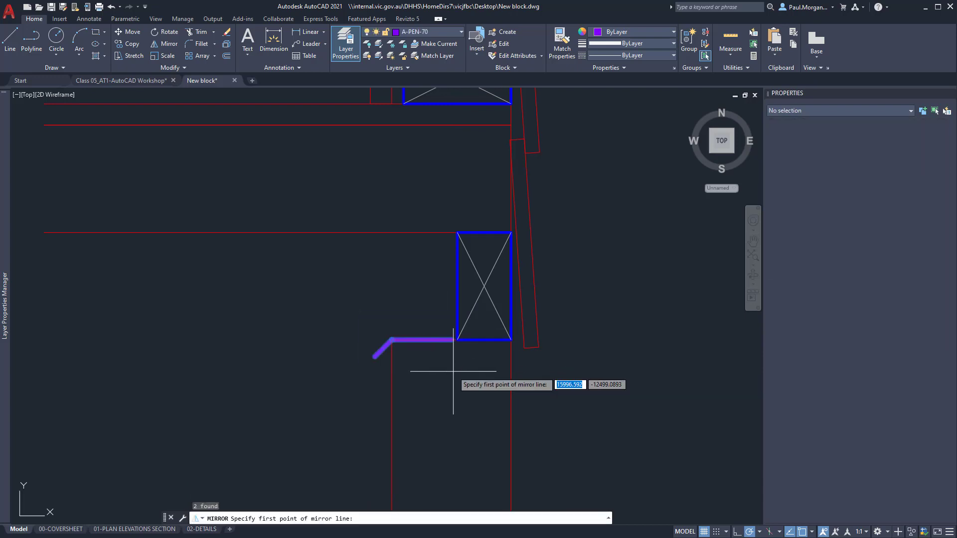
pyautogui.click(453, 340)
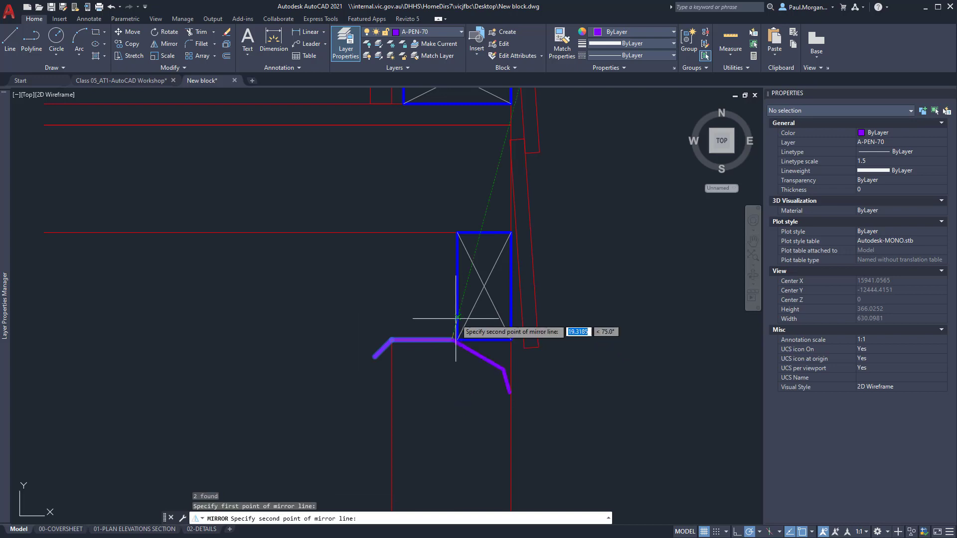
pyautogui.click(453, 313)
pyautogui.press('Return')
pyautogui.scroll(-2, 490, 337)
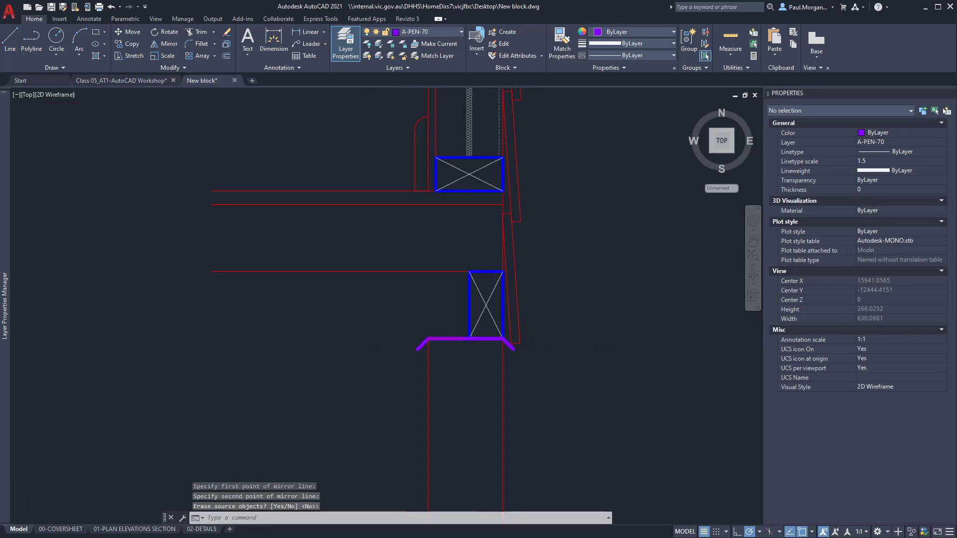
pyautogui.scroll(-2, 501, 331)
pyautogui.press('Escape')
pyautogui.scroll(-2, 342, 301)
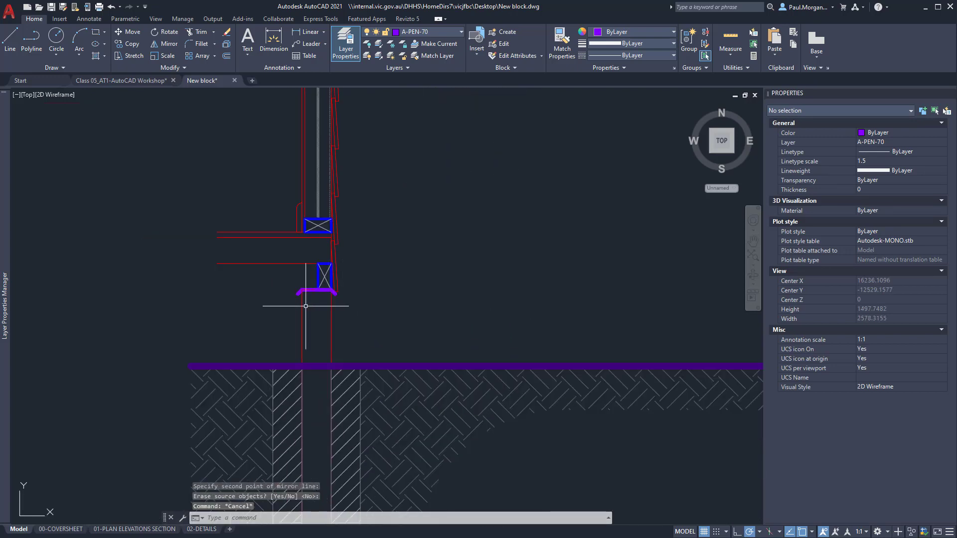
# - Make AN-HATCH the current layer and draw a horizontal line across the stump's full width a short distance below the ant cap
pyautogui.scroll(2, 306, 306)
pyautogui.scroll(1, 331, 284)
pyautogui.write('l')
pyautogui.press('Return')
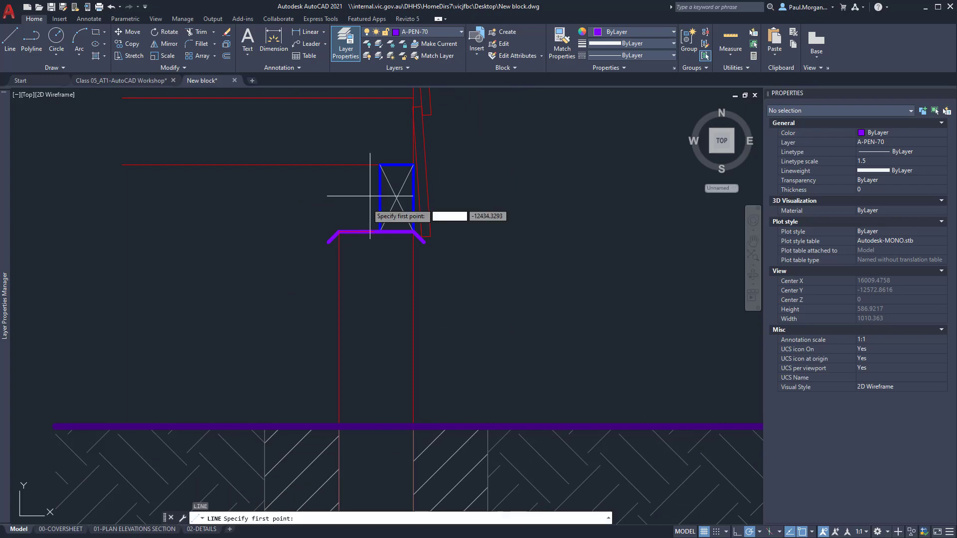
pyautogui.press('Escape')
pyautogui.click(427, 32)
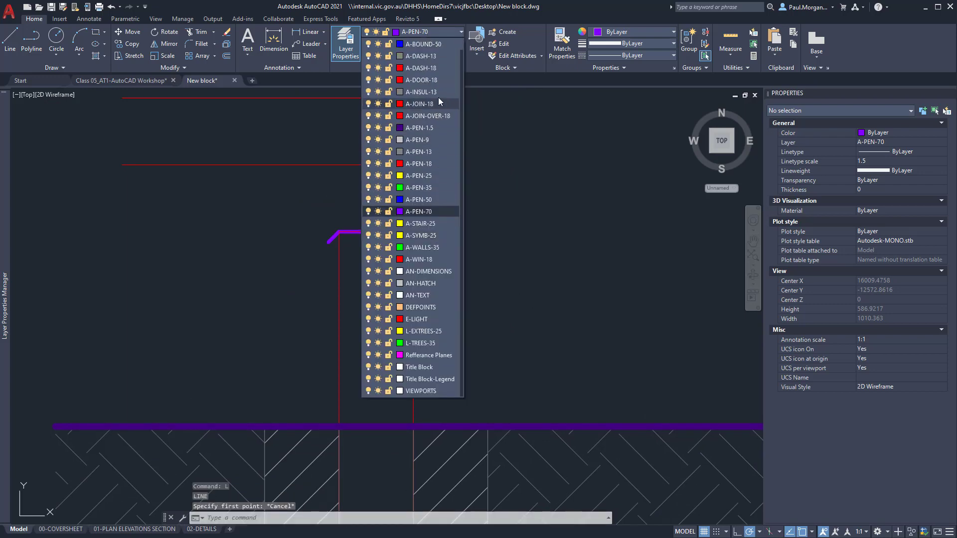
pyautogui.click(421, 283)
pyautogui.moveTo(379, 278); pyautogui.dragTo(392, 285, button='middle')
pyautogui.press('Return')
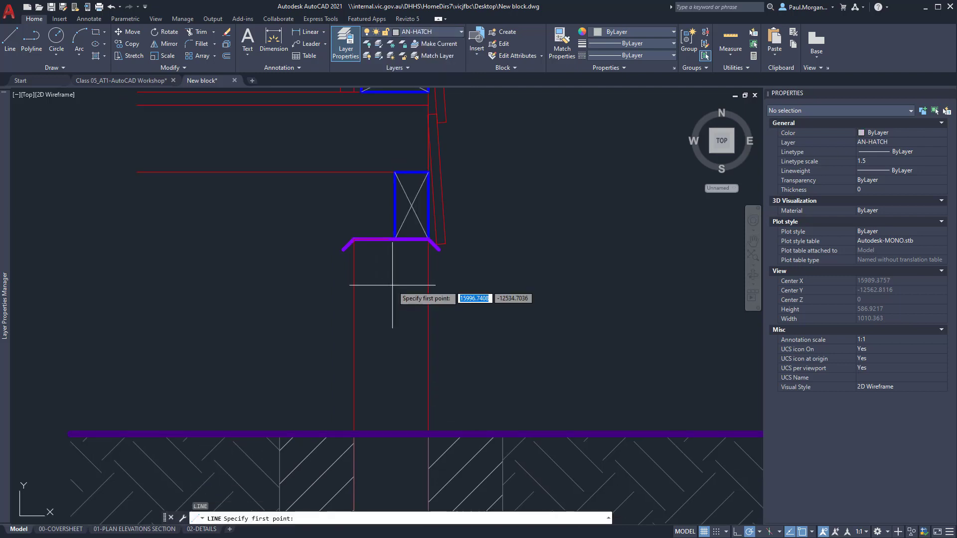
pyautogui.click(354, 278)
pyautogui.click(429, 278)
pyautogui.press('Escape')
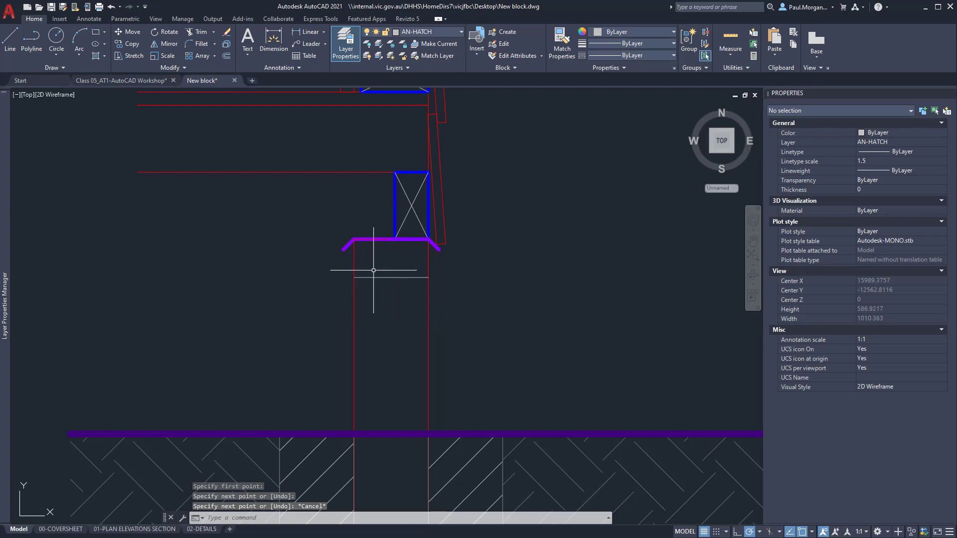
pyautogui.moveTo(374, 271); pyautogui.dragTo(367, 281)
pyautogui.write("of'")
pyautogui.press('Return')
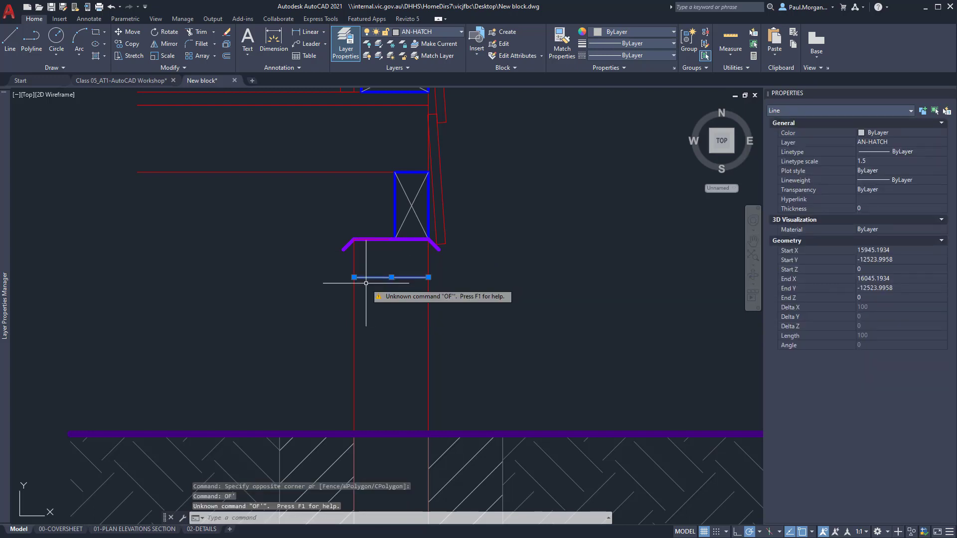
pyautogui.press('Escape')
pyautogui.press('Escape')
# - Offset the horizontal line across the stump 30 mm downward to form the metal strap's lower edge
pyautogui.click(383, 265)
pyautogui.click(375, 280)
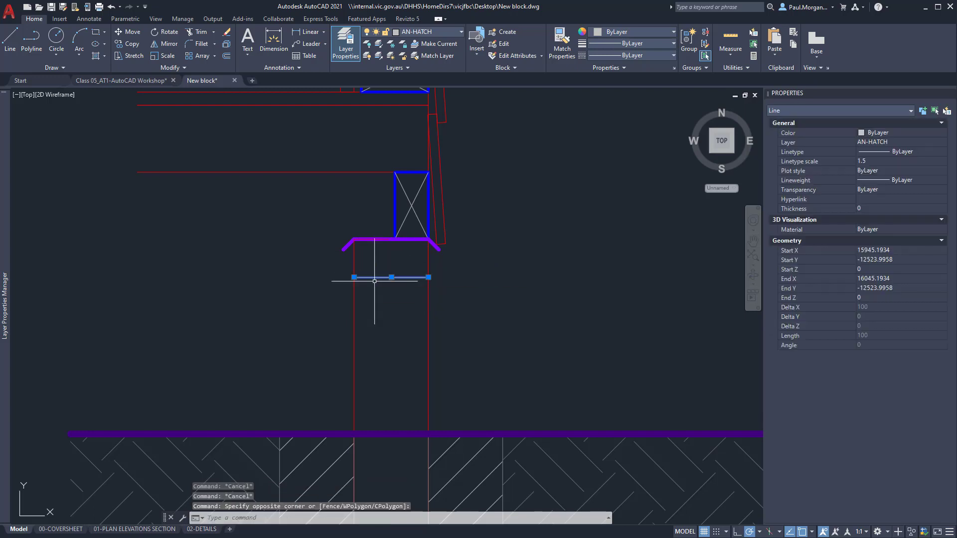
pyautogui.write('of')
pyautogui.press('Return')
pyautogui.write('30')
pyautogui.press('Return')
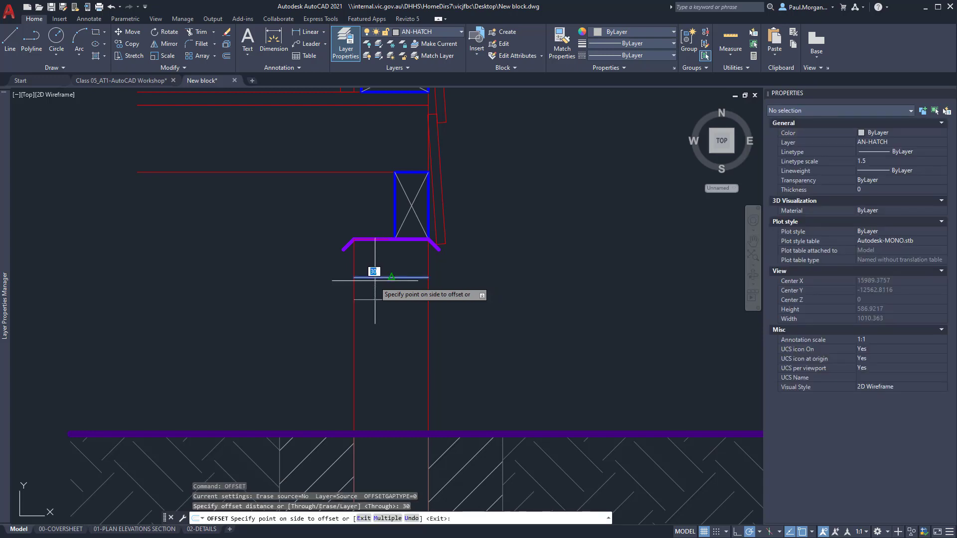
pyautogui.click(389, 295)
pyautogui.press('Escape')
pyautogui.press('Escape')
pyautogui.press('Escape')
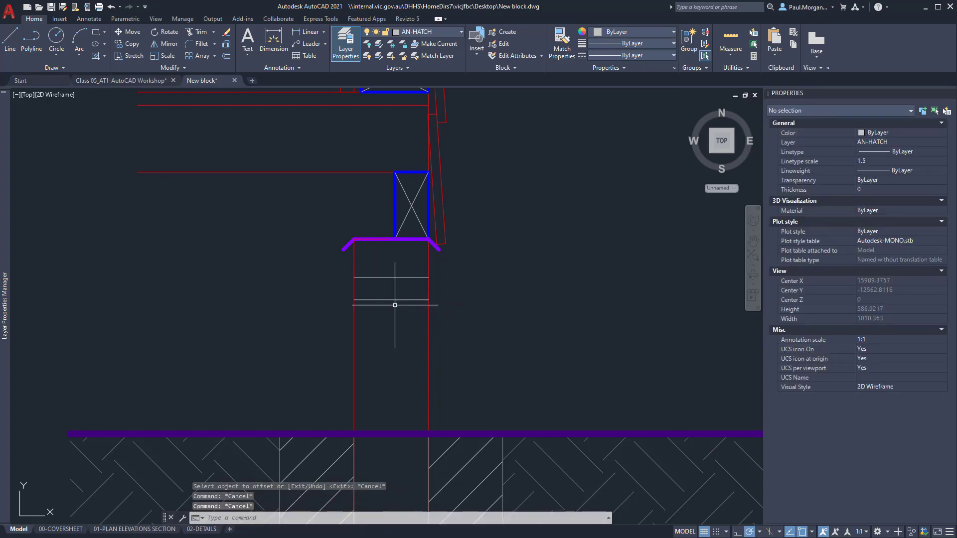
# - Hatch the strap area between the two horizontal lines across the stump
pyautogui.write('h')
pyautogui.press('Return')
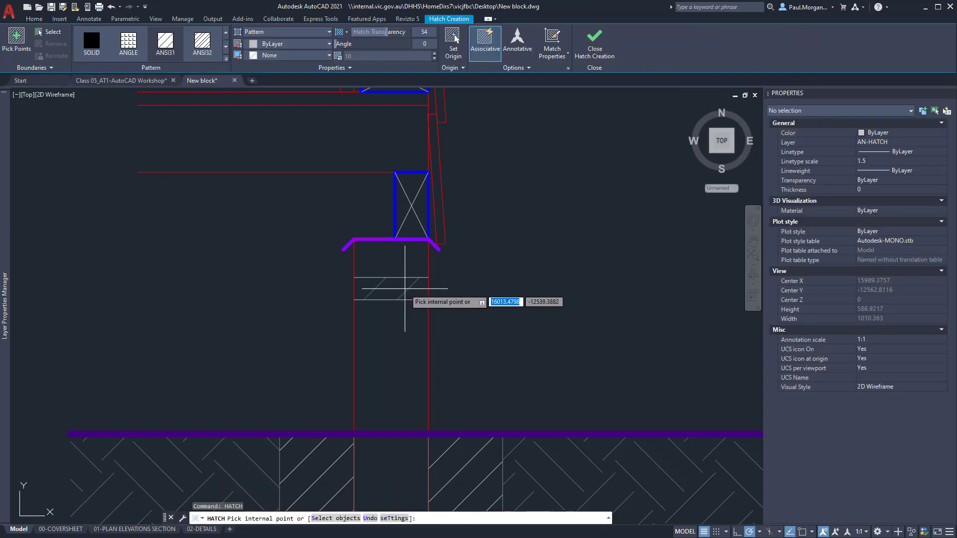
pyautogui.click(404, 289)
pyautogui.press('Escape')
pyautogui.press('Escape')
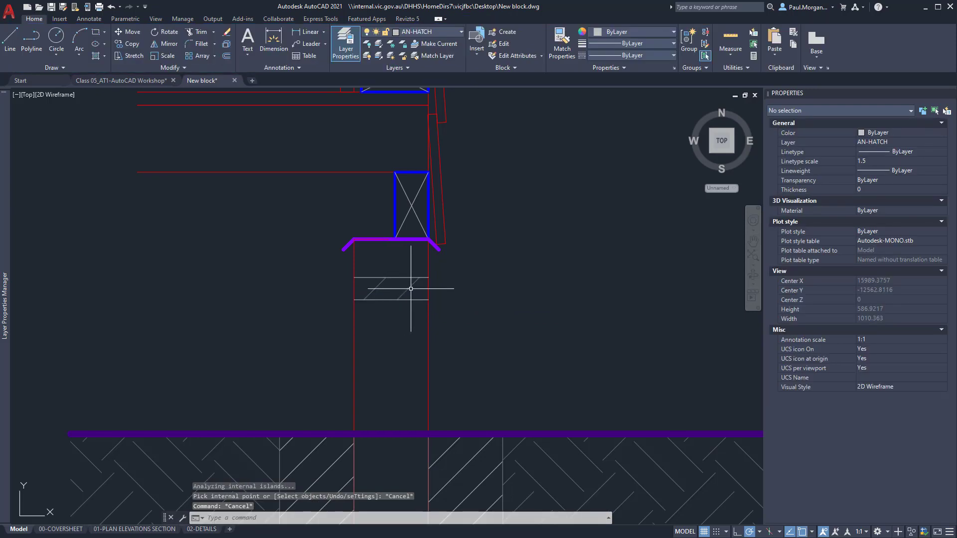
# - Change the strap hatch to pattern ANSI32 with an angle of 45 and a scale of 1
pyautogui.click(411, 289)
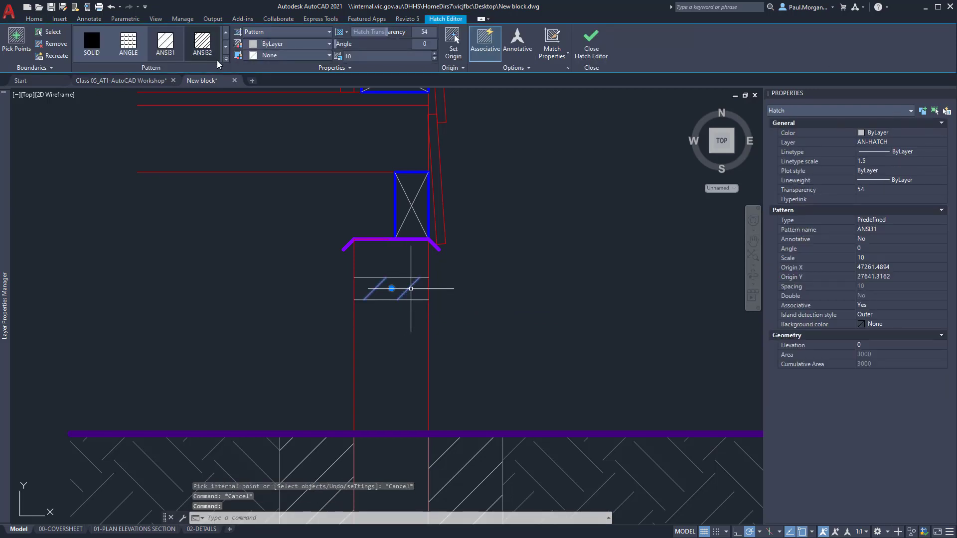
pyautogui.click(225, 59)
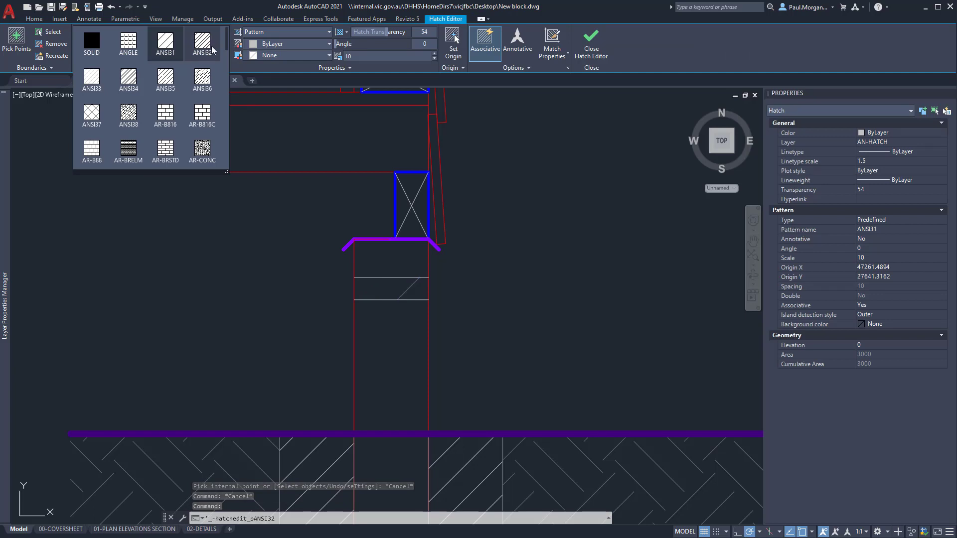
pyautogui.click(204, 49)
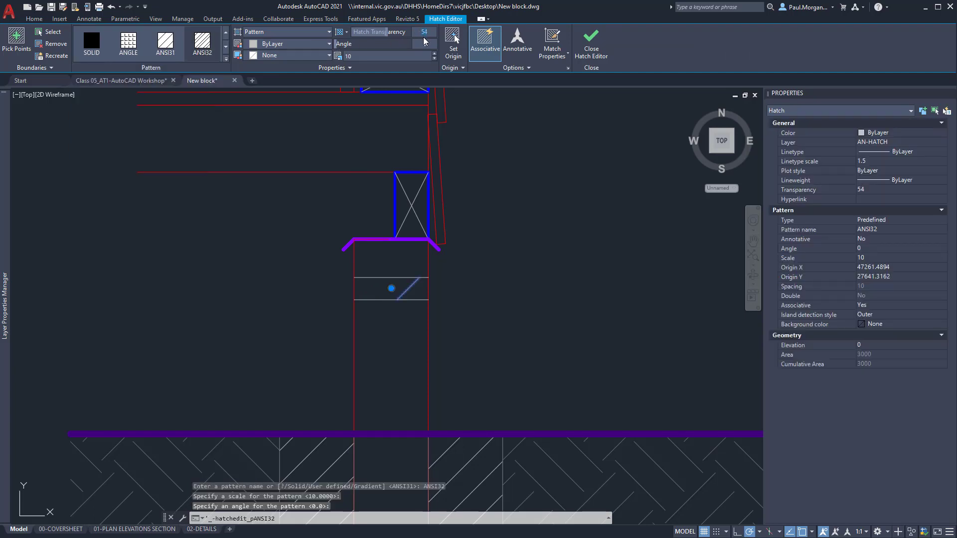
pyautogui.write('45')
pyautogui.press('Return')
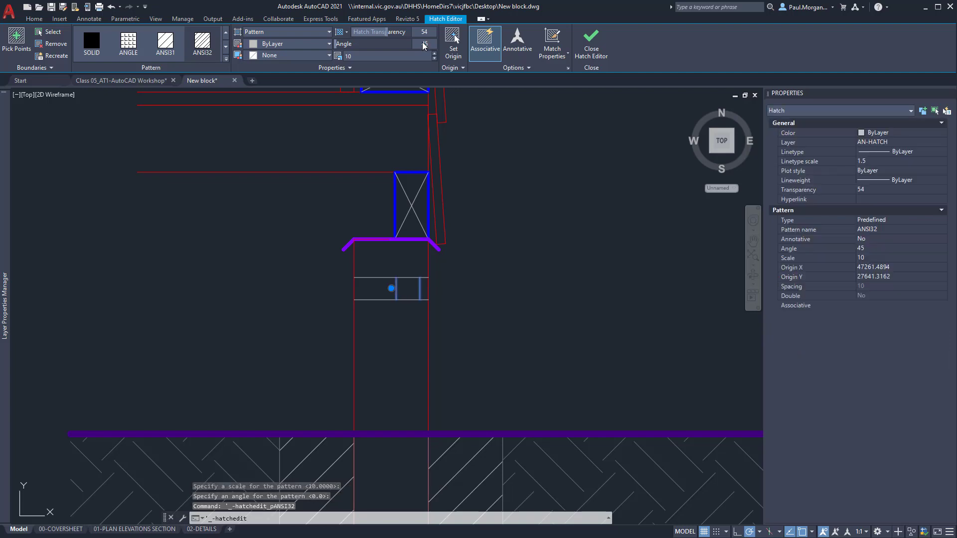
pyautogui.click(411, 55)
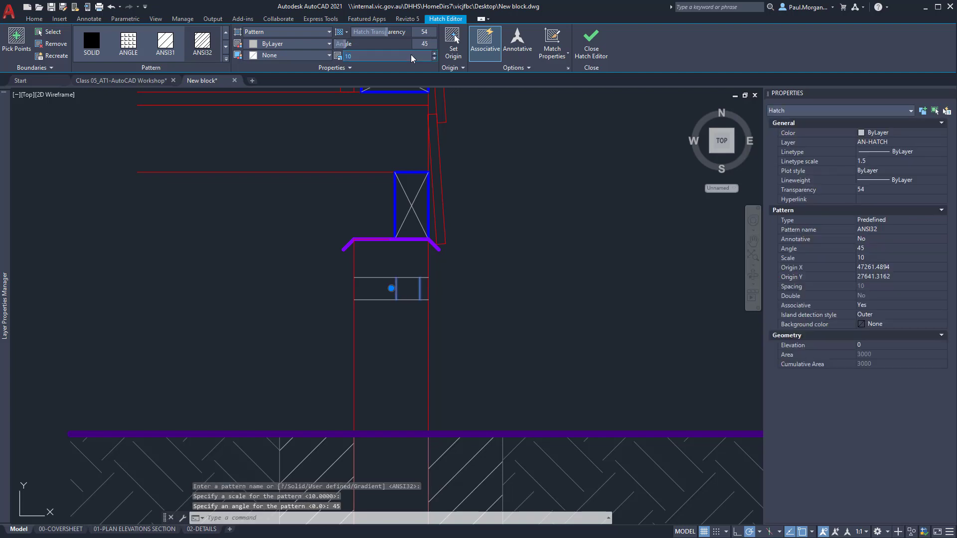
pyautogui.write('0.5')
pyautogui.press('Return')
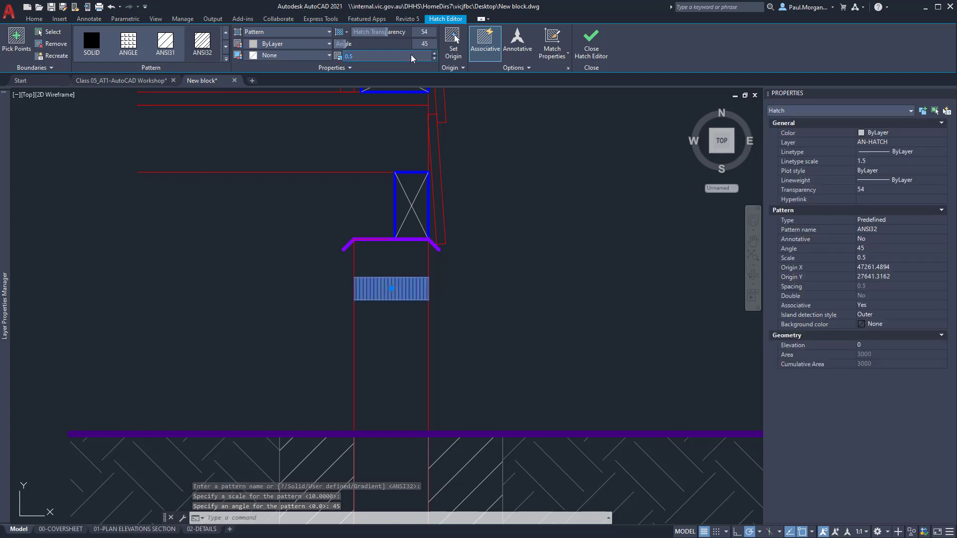
pyautogui.press('Escape')
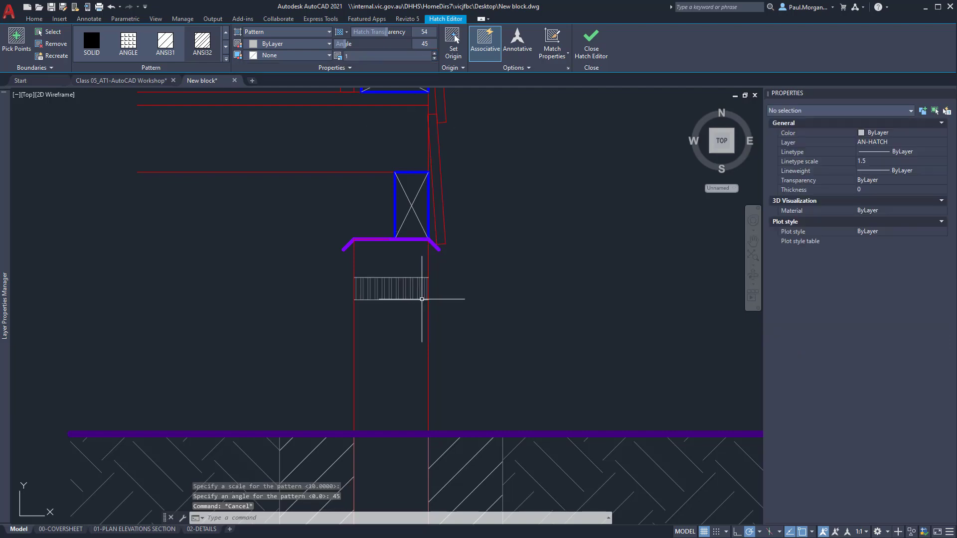
pyautogui.press('Escape')
# - Check the strap hatch on the 02-DETAILS layout, then switch to Revu and compare it with the upper metal strap on the reference detail
pyautogui.scroll(2, 421, 294)
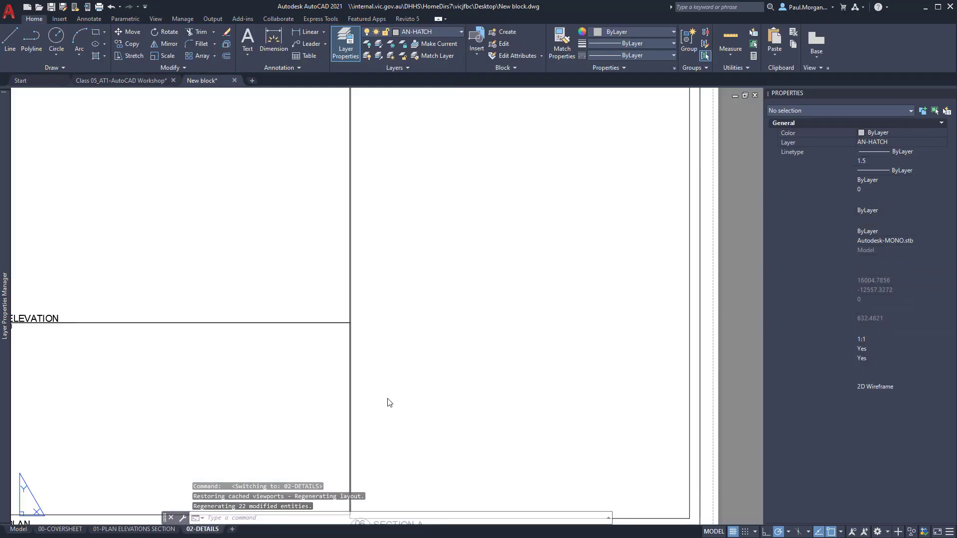
pyautogui.click(202, 529)
pyautogui.scroll(6, 416, 332)
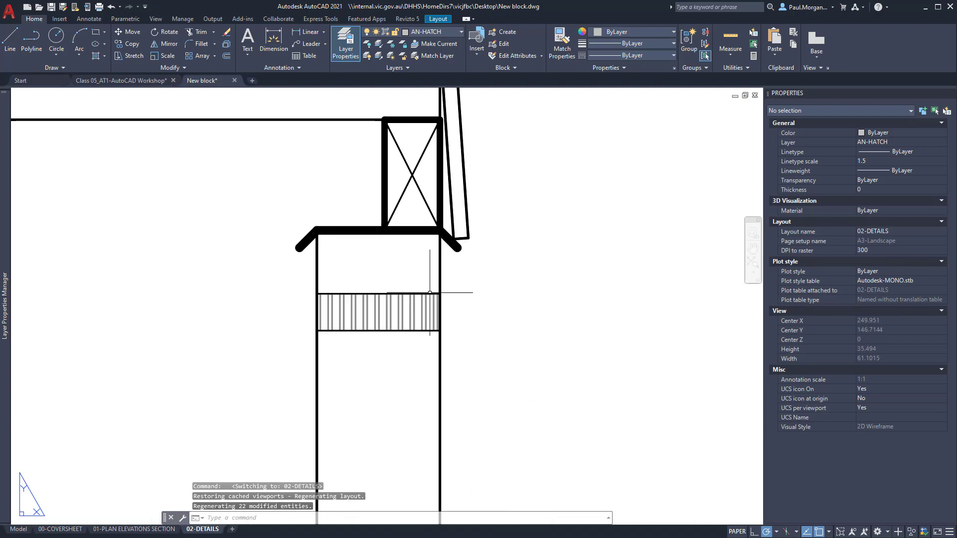
pyautogui.scroll(-6, 432, 293)
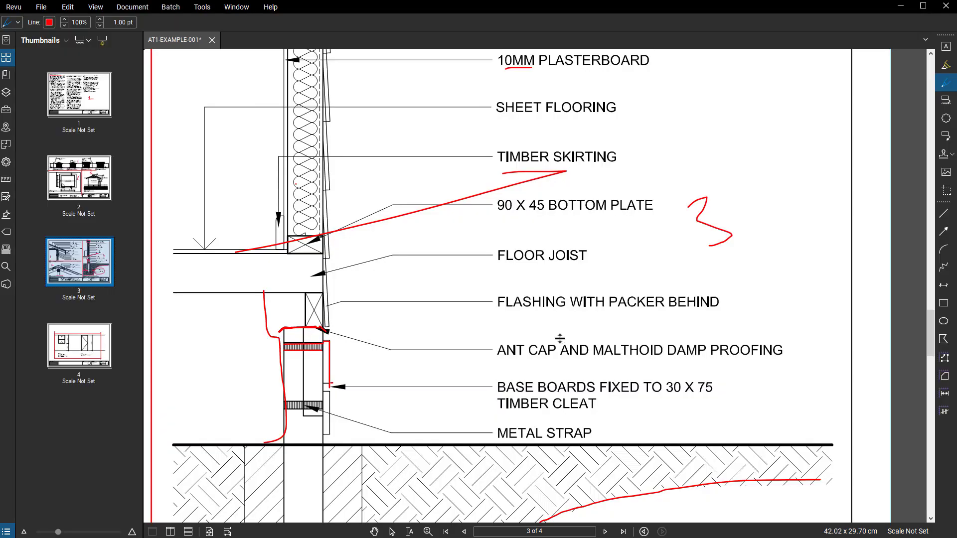
pyautogui.scroll(3, 312, 384)
pyautogui.scroll(3, 299, 357)
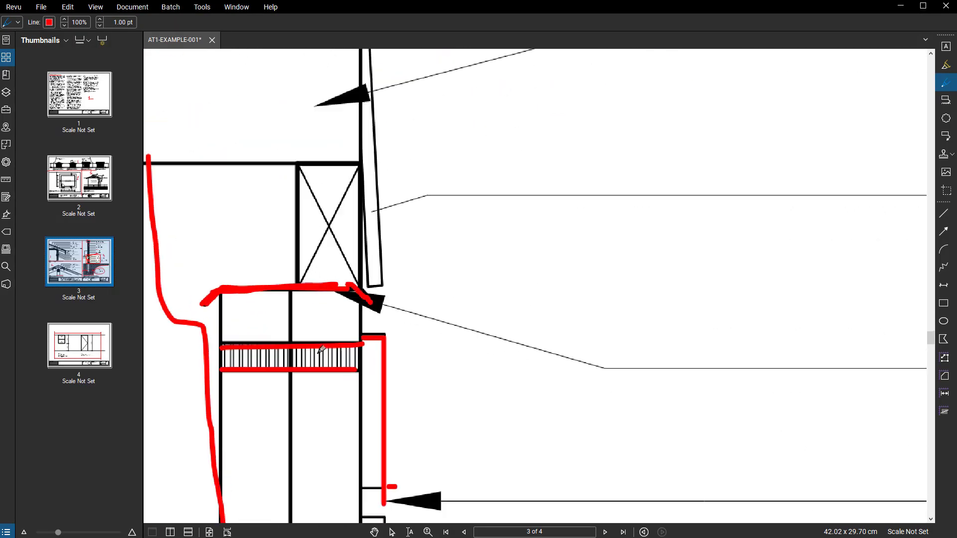
# - Return to the AutoCAD model and set the metal strap hatch's transparency to 0
pyautogui.scroll(-3, 299, 355)
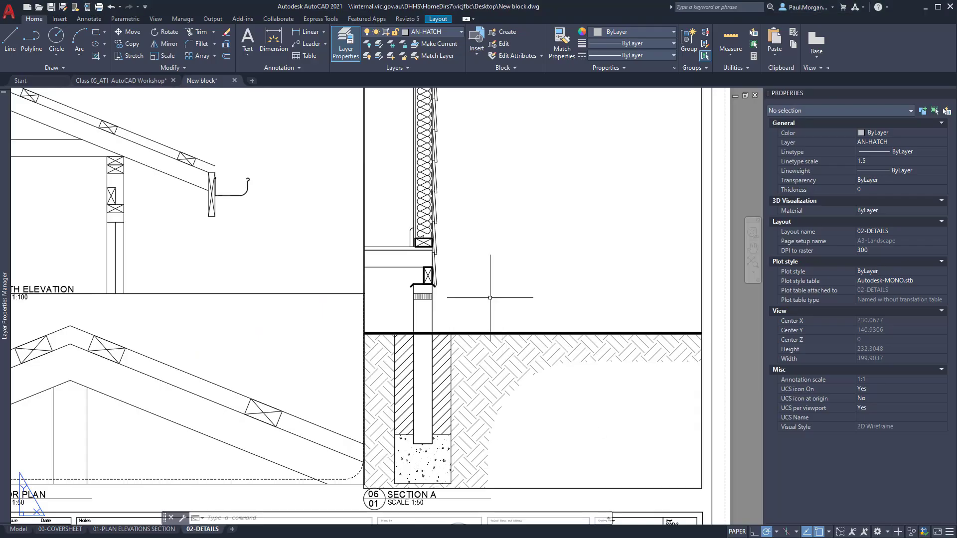
pyautogui.scroll(5, 496, 295)
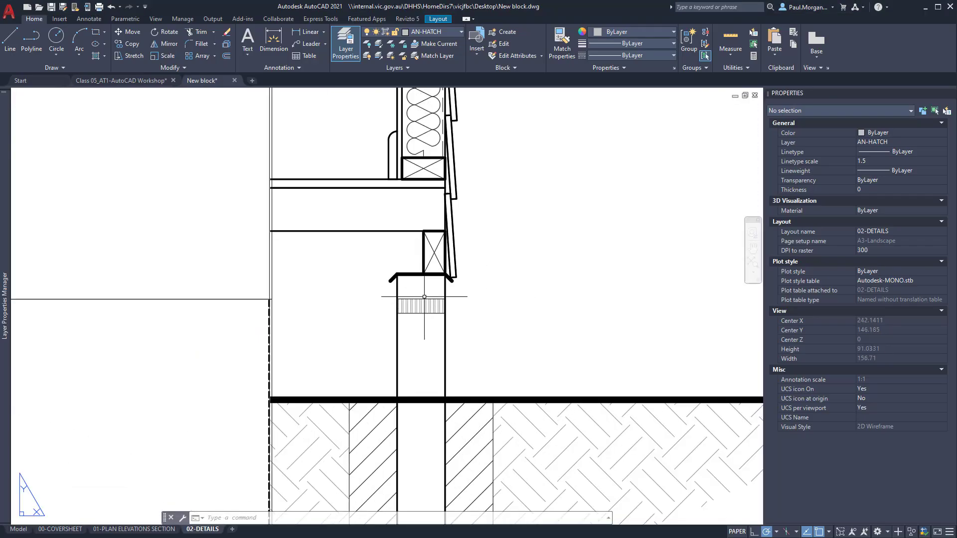
pyautogui.click(18, 530)
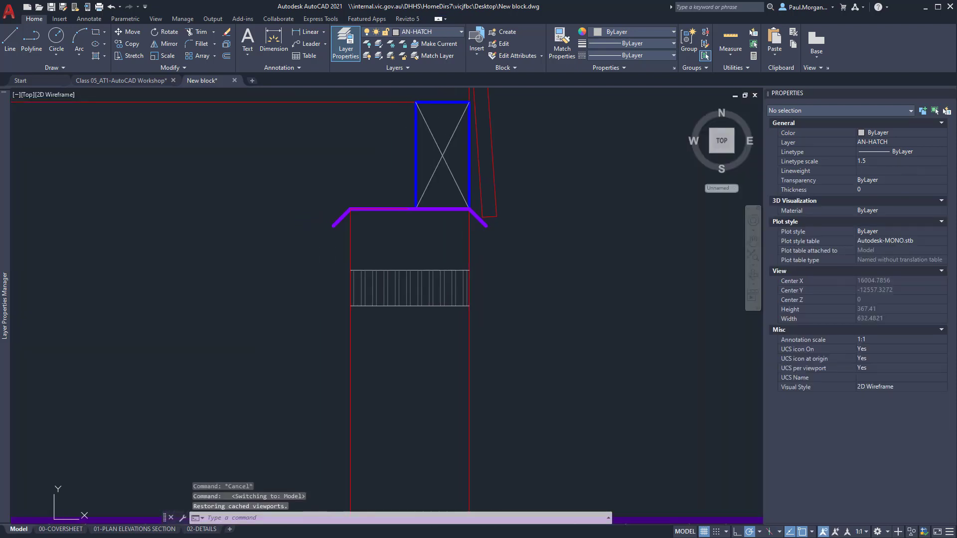
pyautogui.click(420, 289)
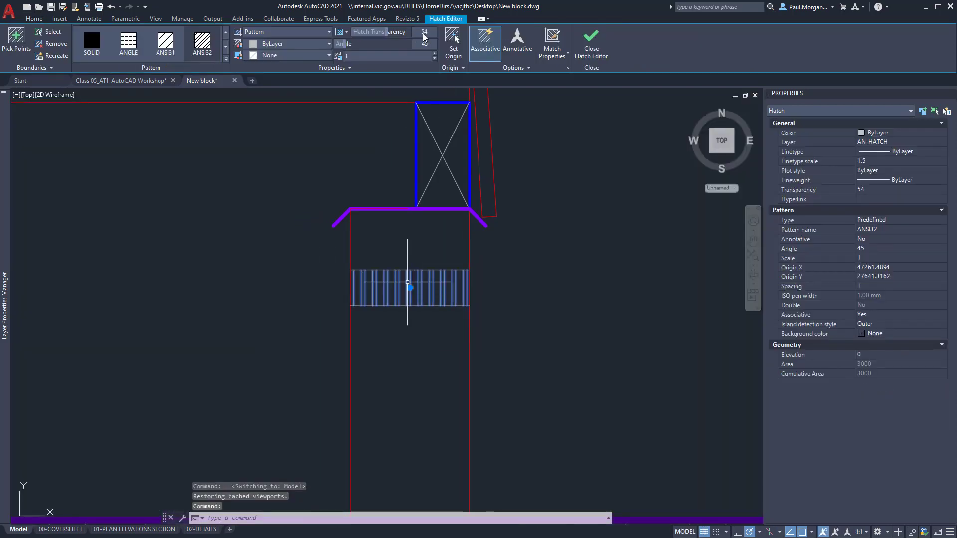
pyautogui.write('0')
pyautogui.press('Return')
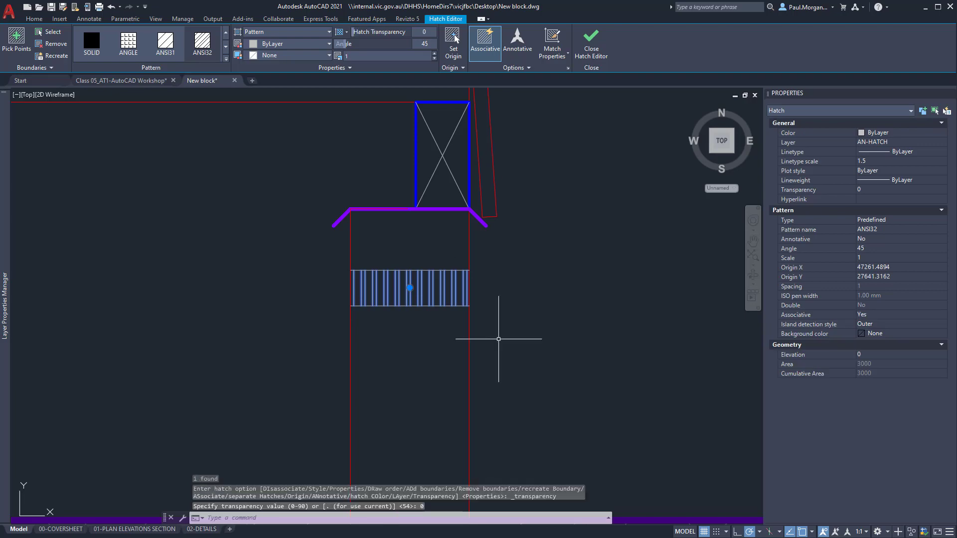
pyautogui.press('Escape')
pyautogui.press('Escape')
# - Set the transparency of the EARTH hatch around the footing to 30
pyautogui.moveTo(475, 339); pyautogui.dragTo(442, 338, button='middle')
pyautogui.scroll(-6, 442, 341)
pyautogui.moveTo(464, 413); pyautogui.dragTo(420, 231, button='middle')
pyautogui.click(460, 260)
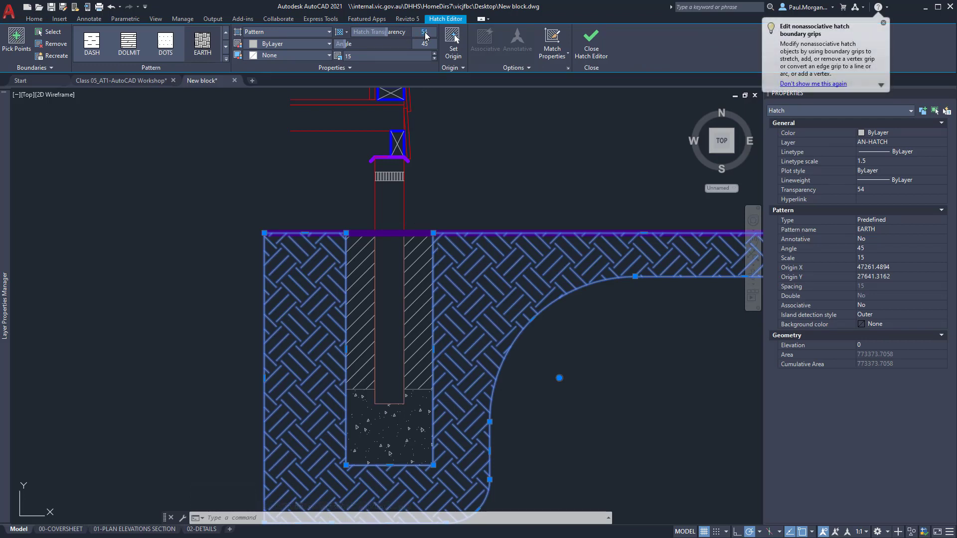
pyautogui.click(425, 32)
pyautogui.write('30')
pyautogui.press('Return')
pyautogui.moveTo(552, 349); pyautogui.dragTo(528, 329, button='middle')
pyautogui.press('Escape')
pyautogui.press('Escape')
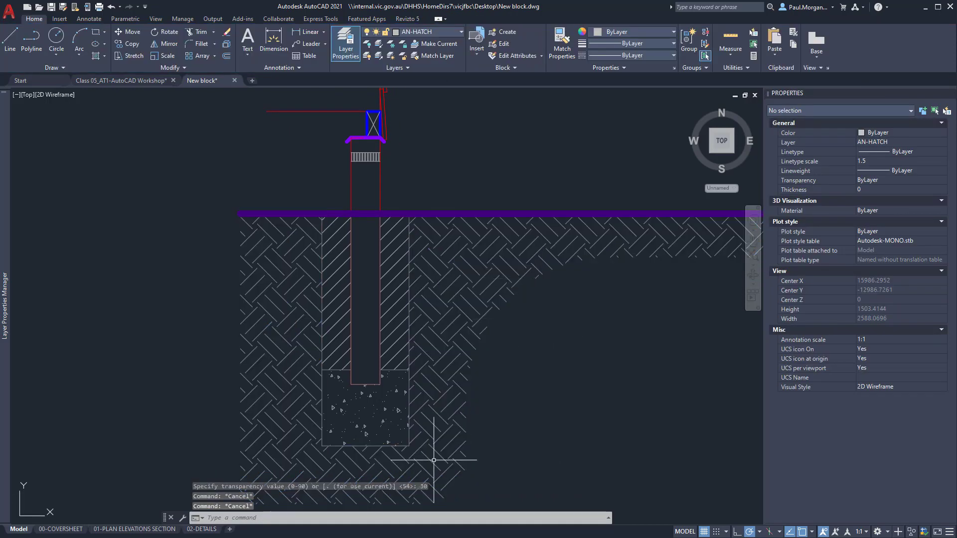
# - Check the hatches on the 02-DETAILS layout, then return to model space at the upper end of the wall section
pyautogui.click(210, 532)
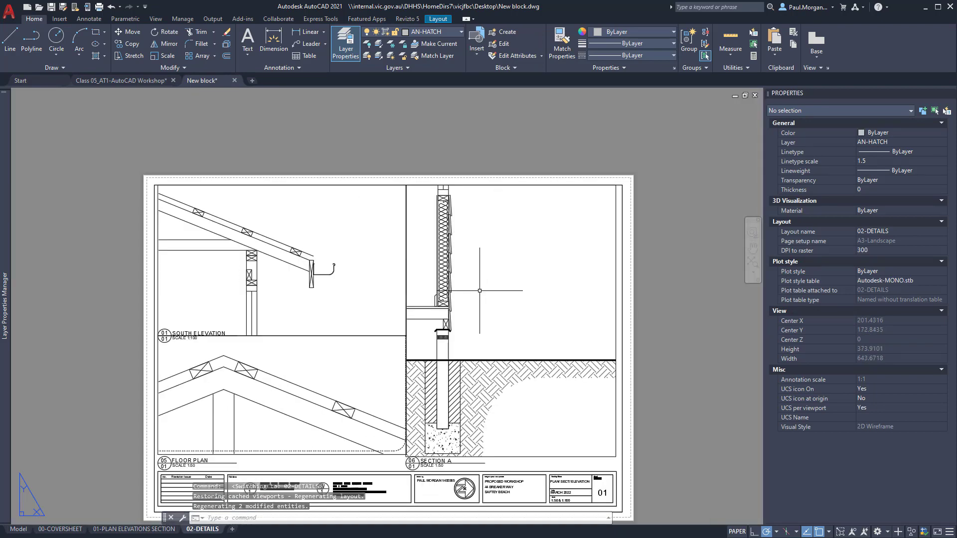
pyautogui.scroll(4, 471, 234)
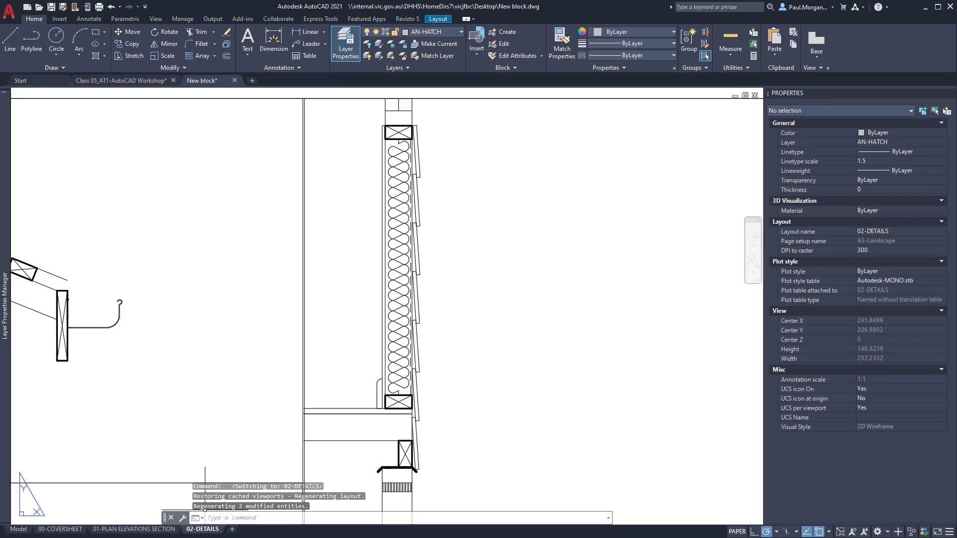
pyautogui.click(18, 529)
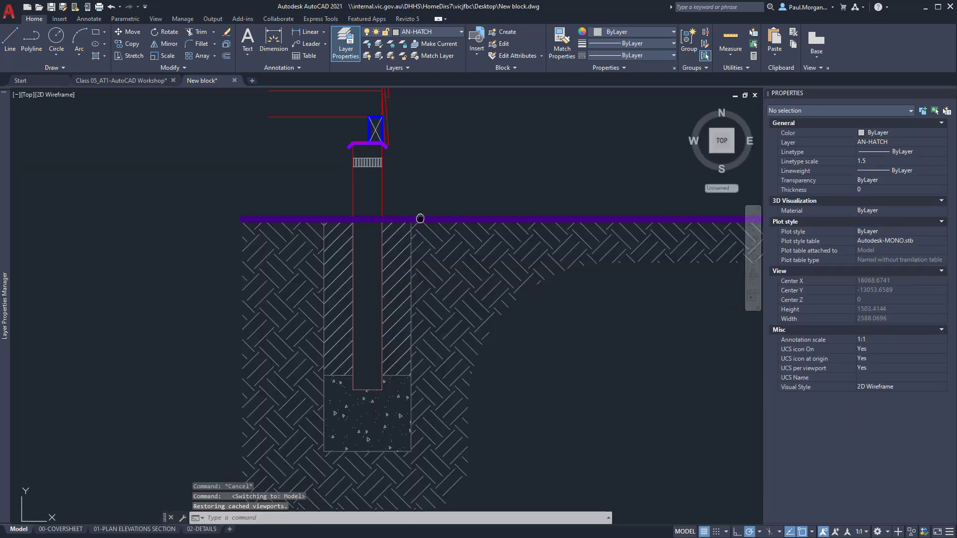
pyautogui.scroll(5, 394, 169)
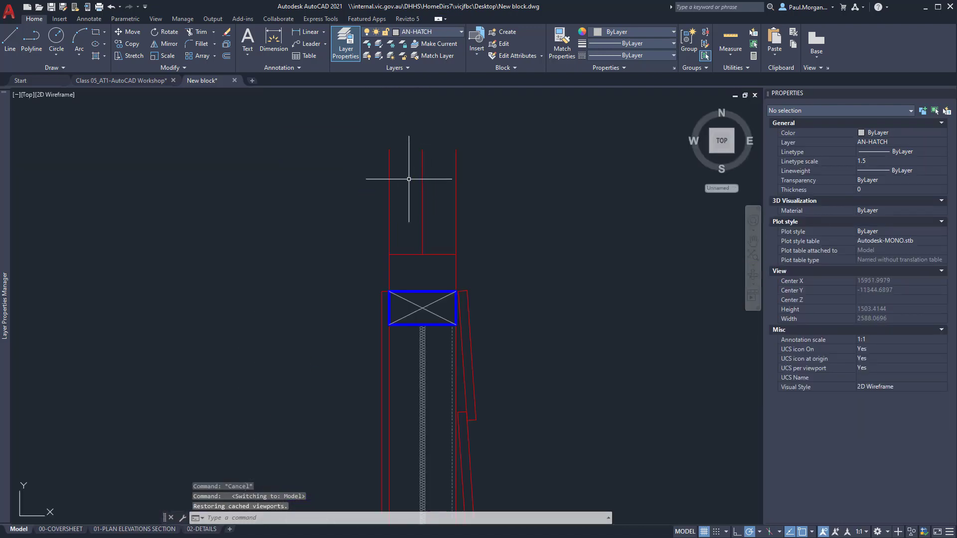
pyautogui.moveTo(494, 325); pyautogui.dragTo(407, 285, button='middle')
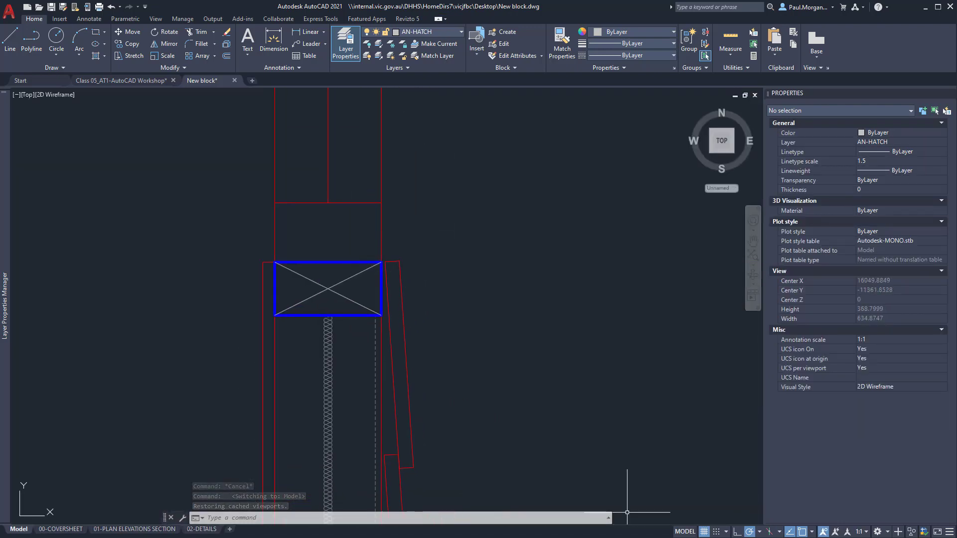
# - Switch to Revu and examine the timber window sill detail at the upper end of the reference wall section
pyautogui.hotkey('alt', 'Tab')
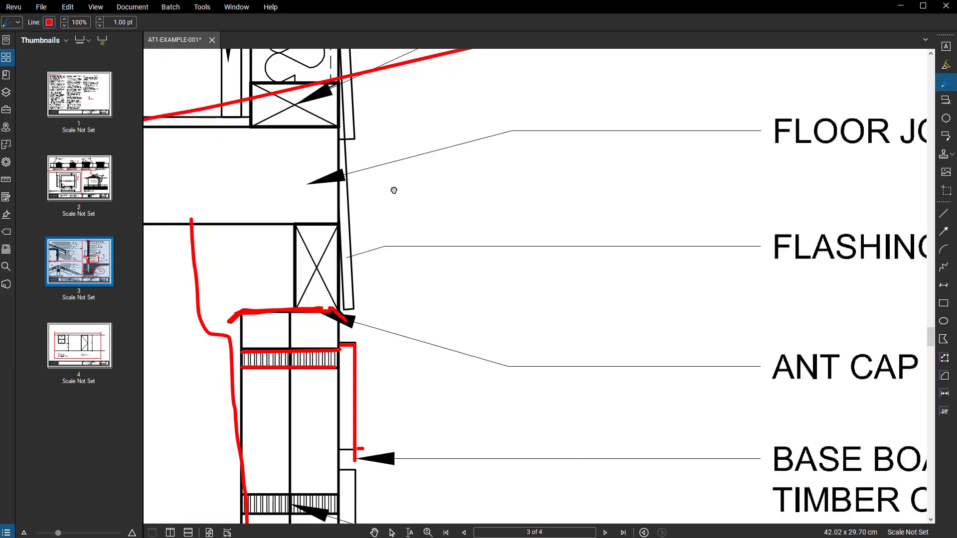
pyautogui.moveTo(336, 109); pyautogui.dragTo(540, 377, button='middle')
pyautogui.scroll(-1, 540, 377)
pyautogui.scroll(-3, 541, 377)
pyautogui.moveTo(576, 176); pyautogui.dragTo(550, 373, button='middle')
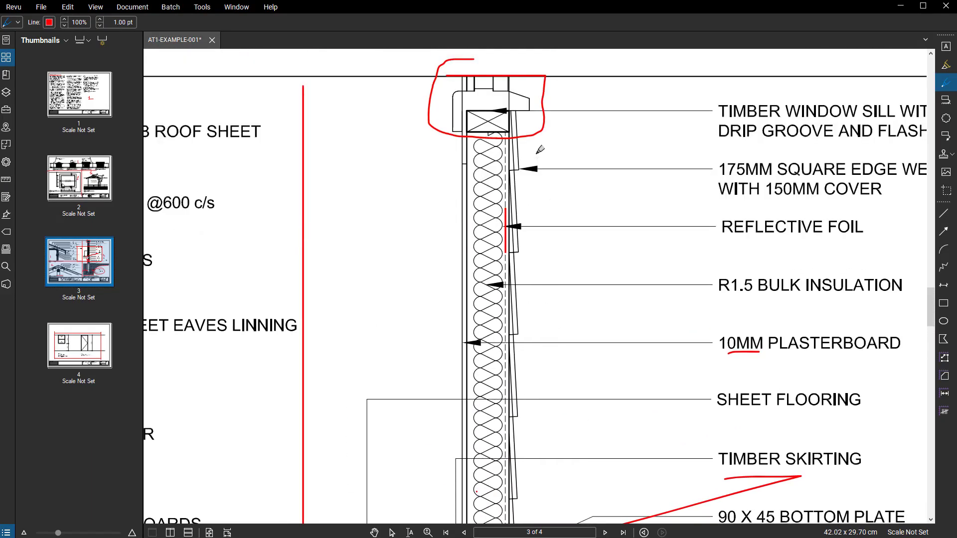
pyautogui.scroll(3, 490, 88)
pyautogui.moveTo(490, 89); pyautogui.dragTo(444, 220, button='middle')
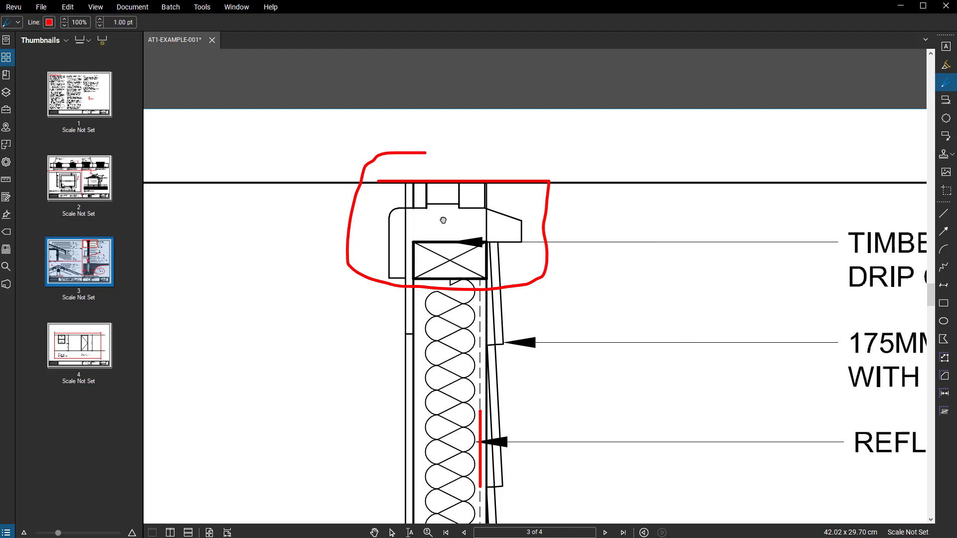
pyautogui.scroll(3, 443, 220)
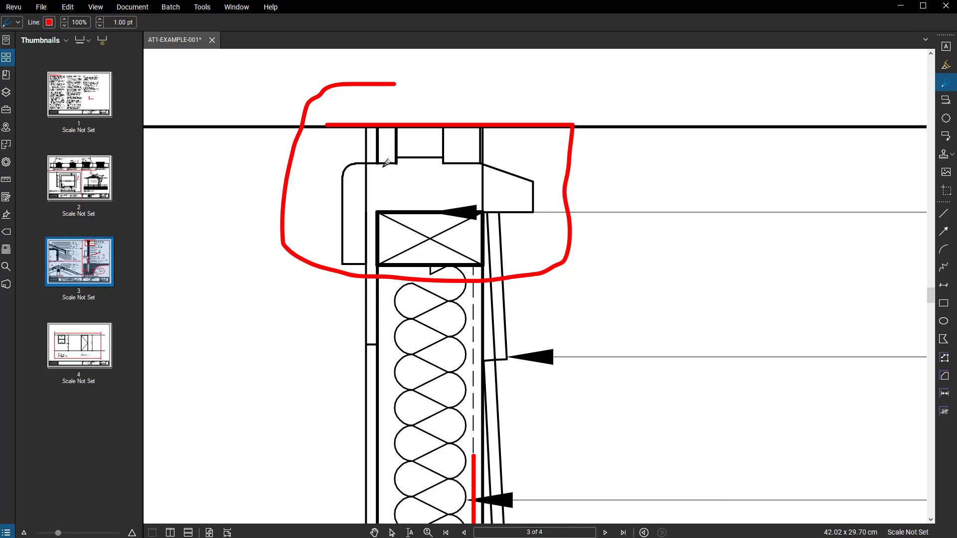
# - Trace the architrave, the stepped and sloped window sill and the frame lines above it in red on the reference detail
pyautogui.moveTo(367, 161)
pyautogui.mouseDown()
pyautogui.moveTo(365, 263)
pyautogui.moveTo(354, 262)
pyautogui.moveTo(351, 166)
pyautogui.mouseUp()
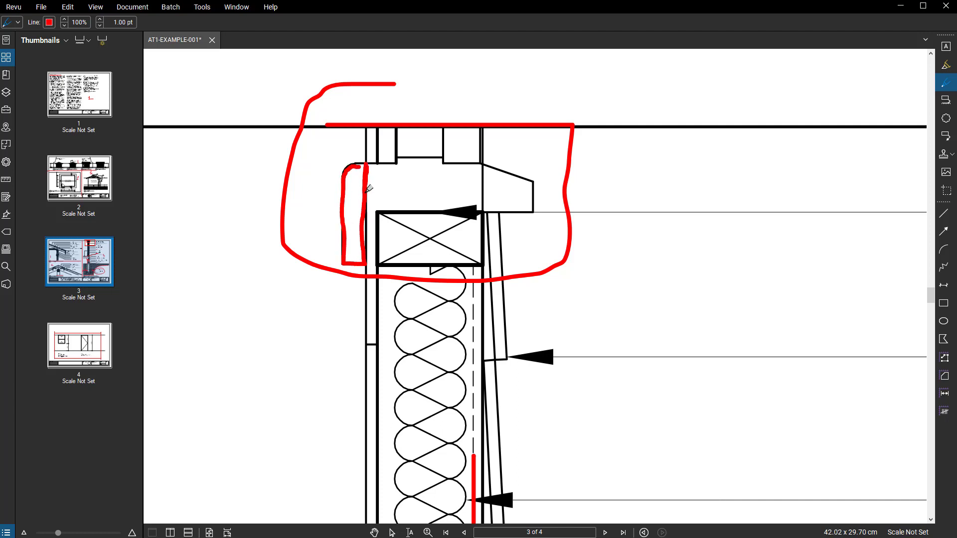
pyautogui.moveTo(367, 212)
pyautogui.mouseDown()
pyautogui.moveTo(539, 208)
pyautogui.moveTo(535, 176)
pyautogui.moveTo(482, 160)
pyautogui.moveTo(368, 163)
pyautogui.mouseUp()
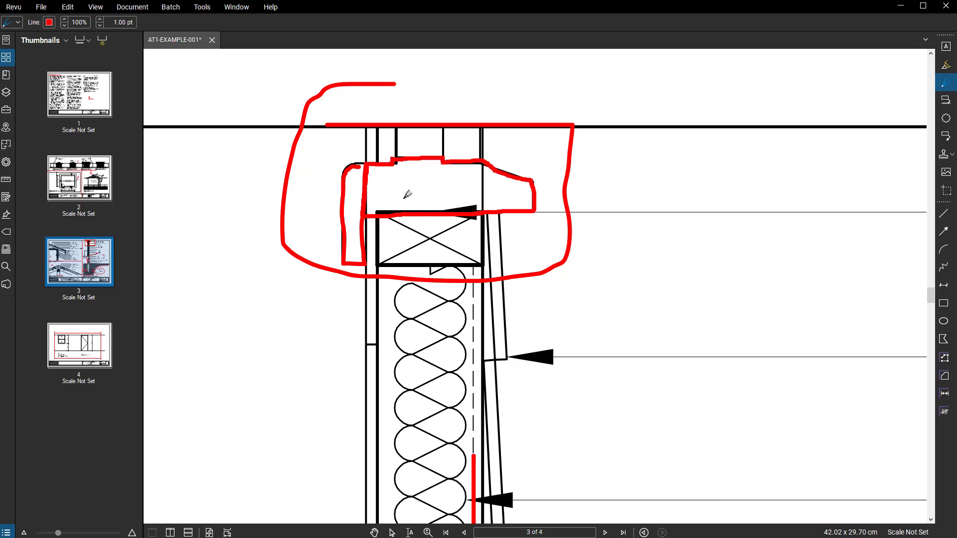
pyautogui.moveTo(399, 132)
pyautogui.mouseDown()
pyautogui.moveTo(397, 153)
pyautogui.moveTo(404, 124)
pyautogui.mouseUp()
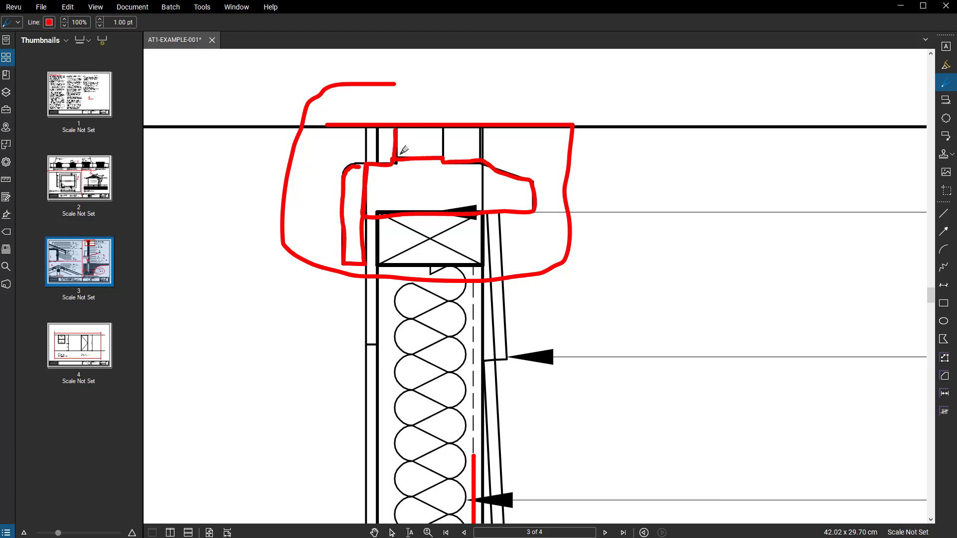
pyautogui.moveTo(419, 125); pyautogui.dragTo(419, 145)
pyautogui.moveTo(443, 138); pyautogui.dragTo(441, 153)
pyautogui.moveTo(483, 144); pyautogui.dragTo(479, 124)
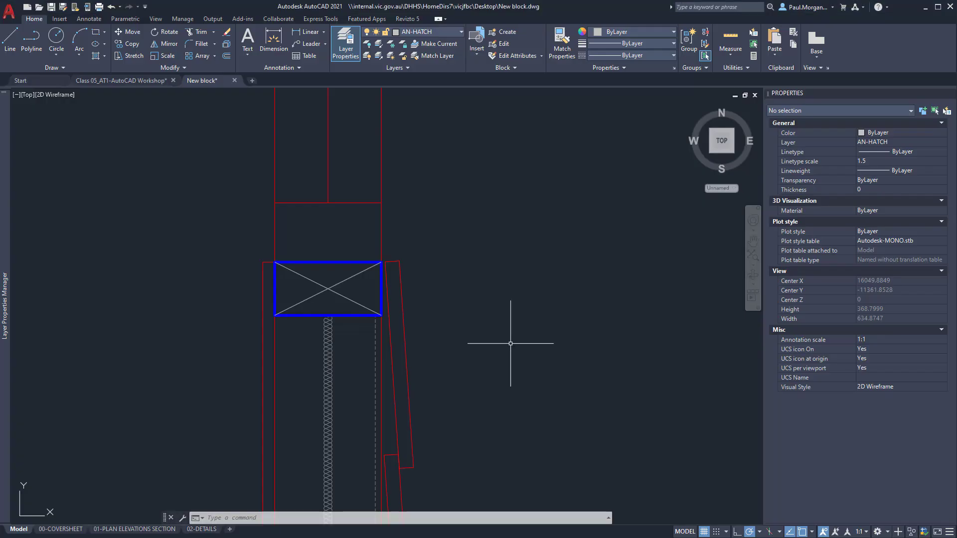
# - Switch back to AutoCAD and make A-WIN-18 the current layer for the window sill
pyautogui.moveTo(513, 384); pyautogui.dragTo(589, 449, button='middle')
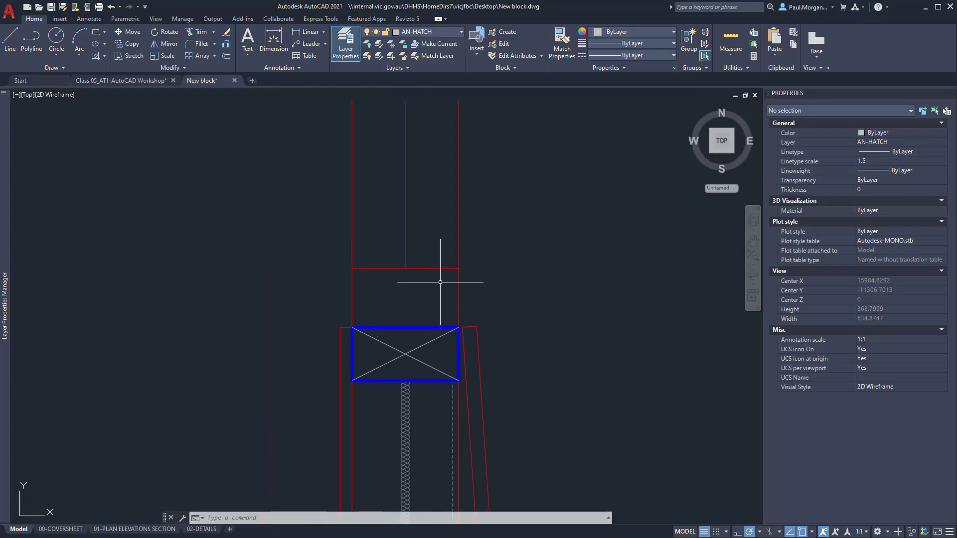
pyautogui.moveTo(439, 277); pyautogui.dragTo(503, 240, button='middle')
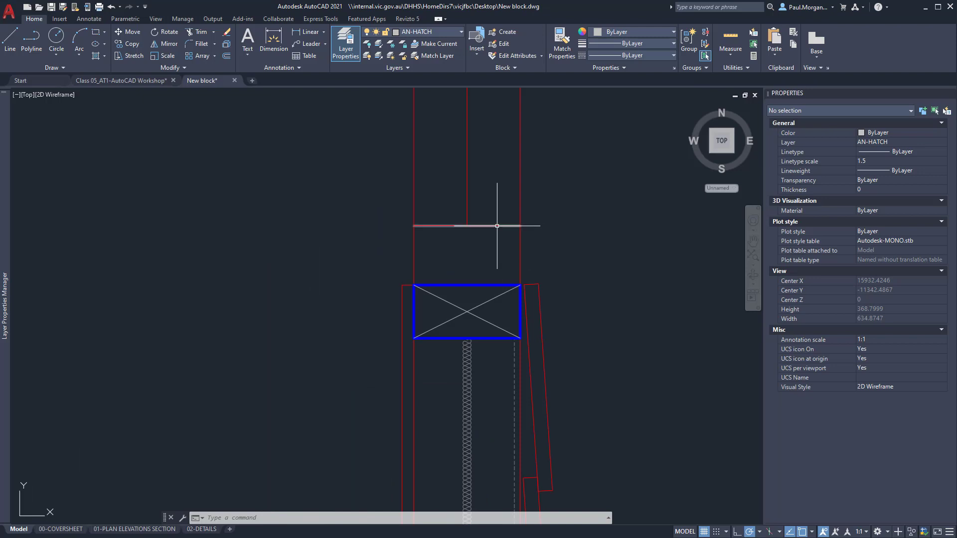
pyautogui.click(497, 203)
pyautogui.press('Escape')
pyautogui.click(439, 34)
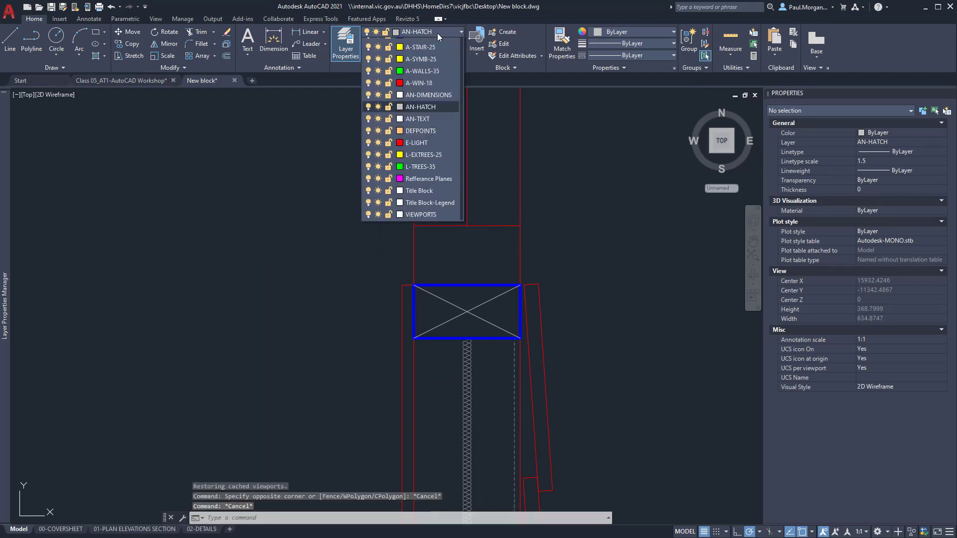
pyautogui.click(430, 259)
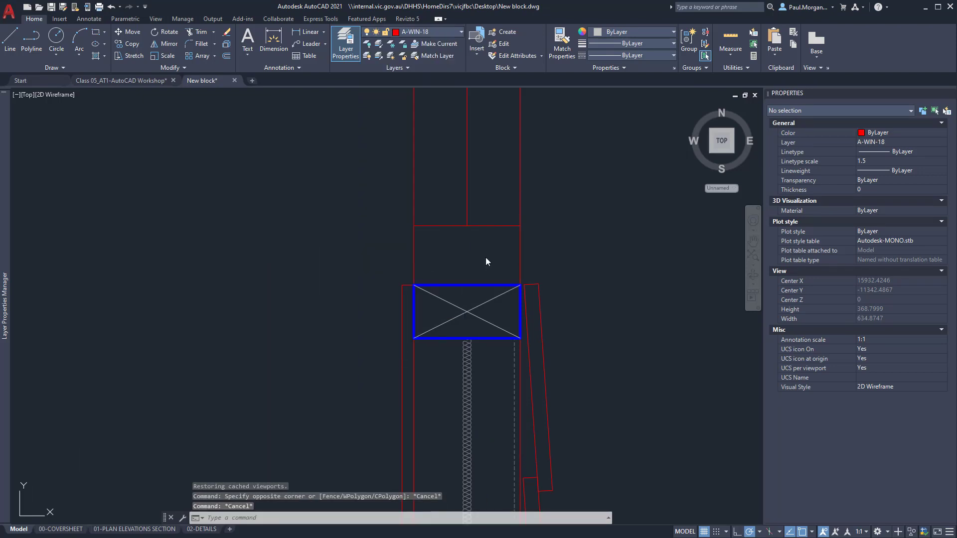
pyautogui.moveTo(462, 241); pyautogui.dragTo(482, 254, button='middle')
pyautogui.press('Escape')
pyautogui.press('Escape')
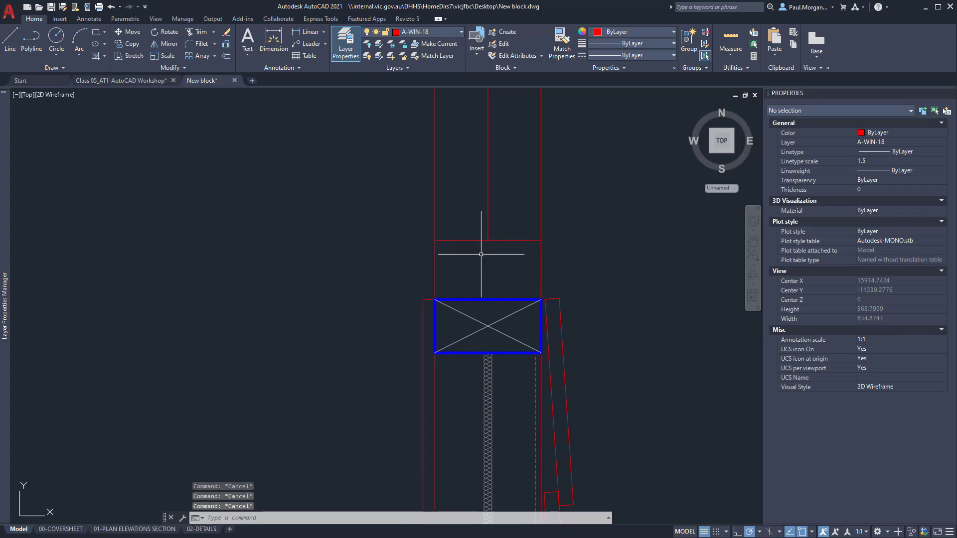
# - Start the sill polyline at the inner wall line: 25 mm across, a 40 mm wide step raised 12 mm, then level to the outer wall line
pyautogui.write('PL')
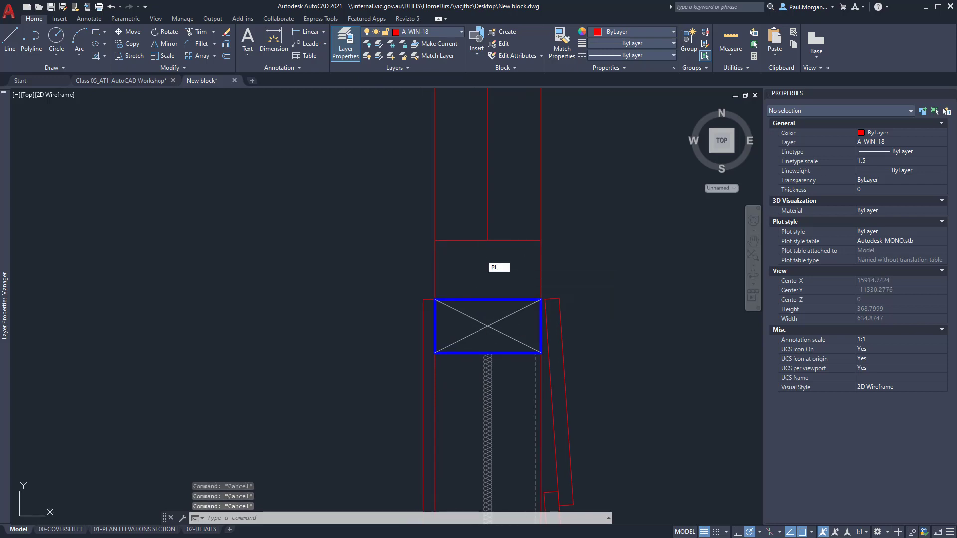
pyautogui.press('Return')
pyautogui.scroll(2, 481, 249)
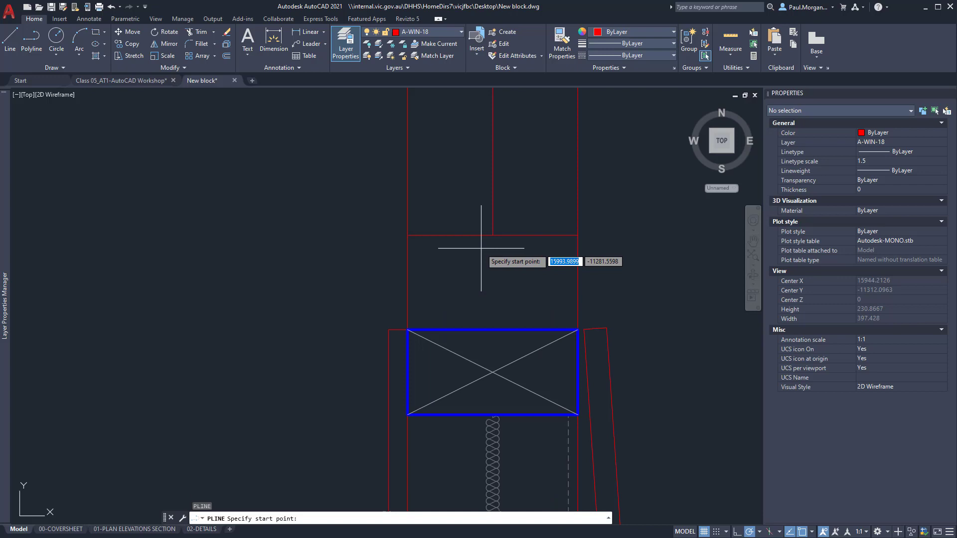
pyautogui.click(408, 235)
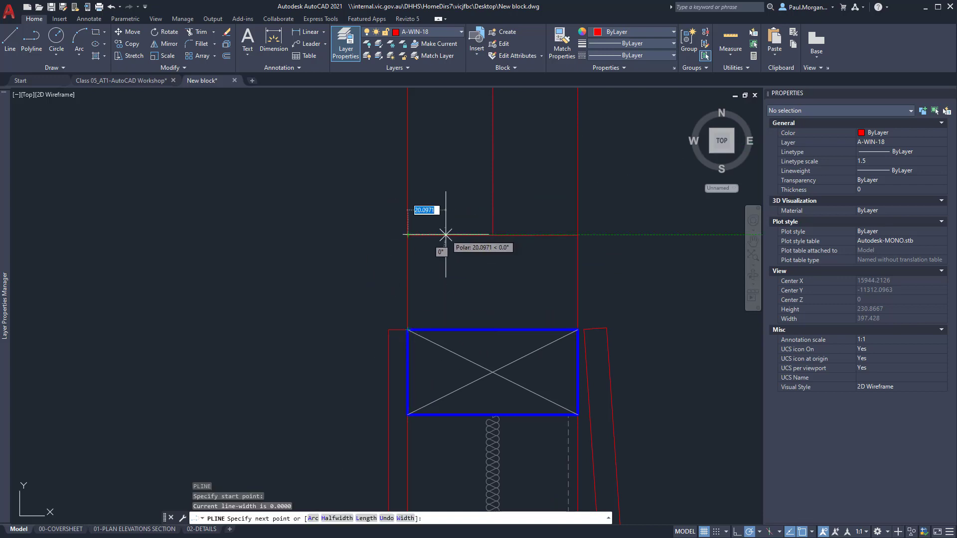
pyautogui.write('25')
pyautogui.press('Return')
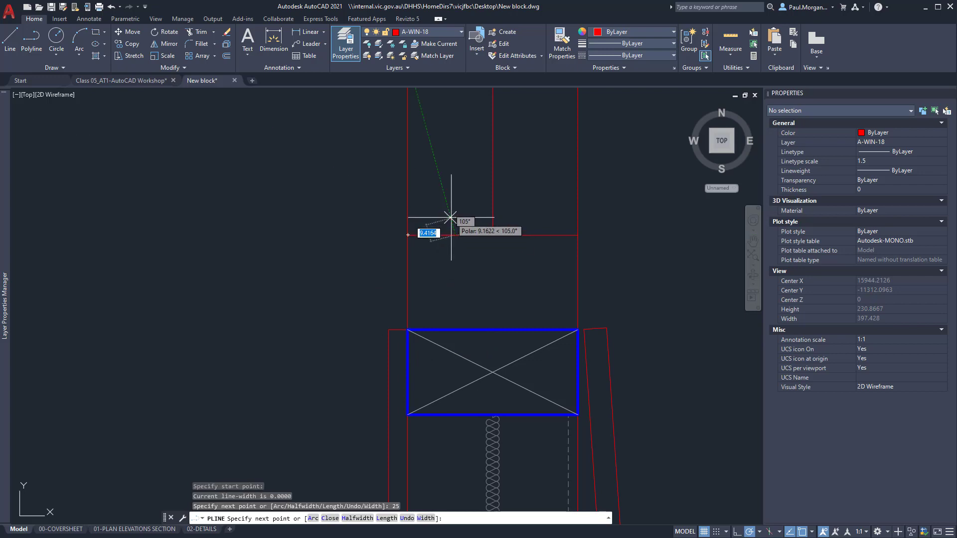
pyautogui.write('12')
pyautogui.press('Return')
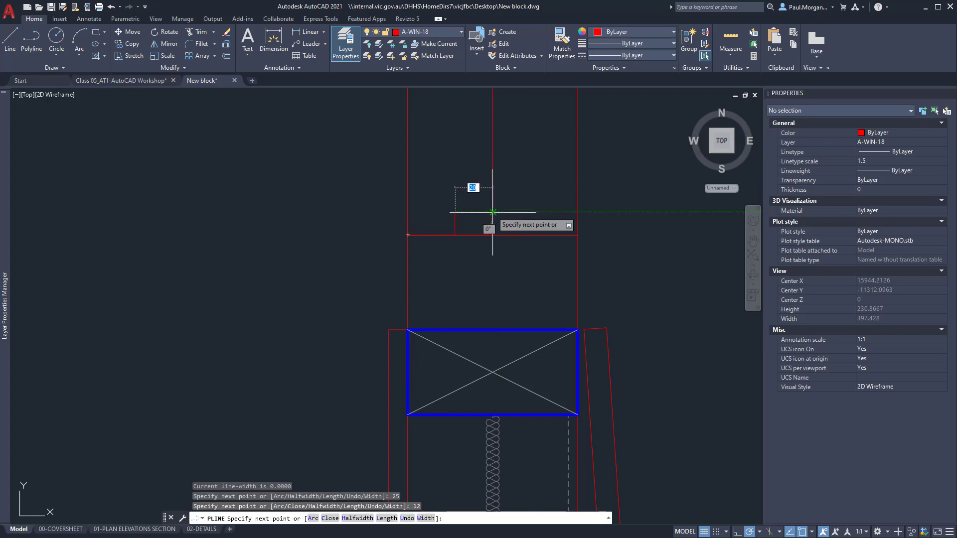
pyautogui.write('40')
pyautogui.press('Return')
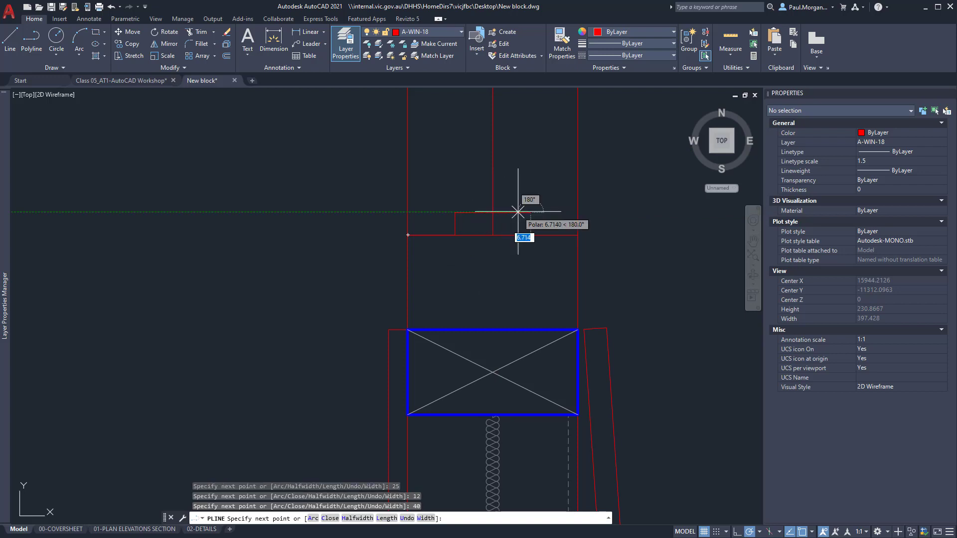
pyautogui.click(531, 235)
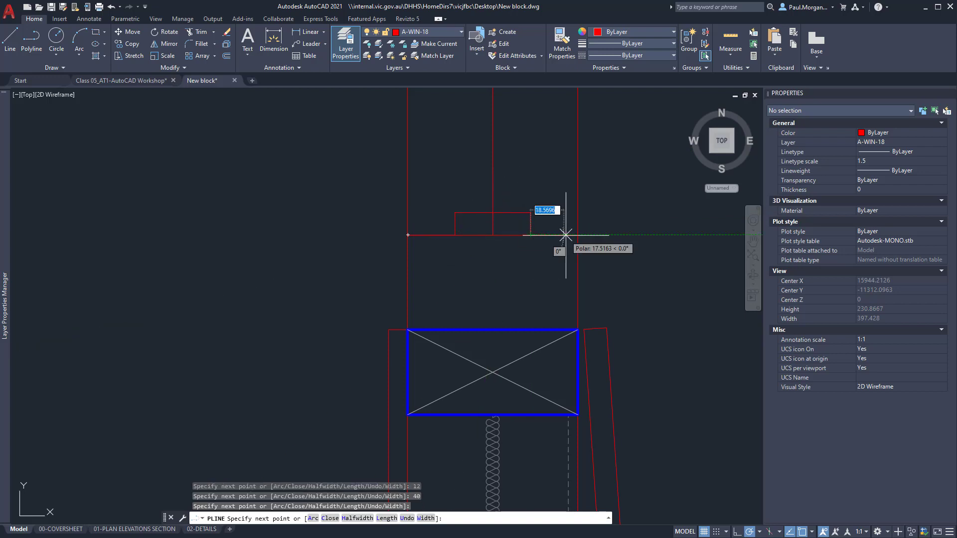
pyautogui.click(578, 235)
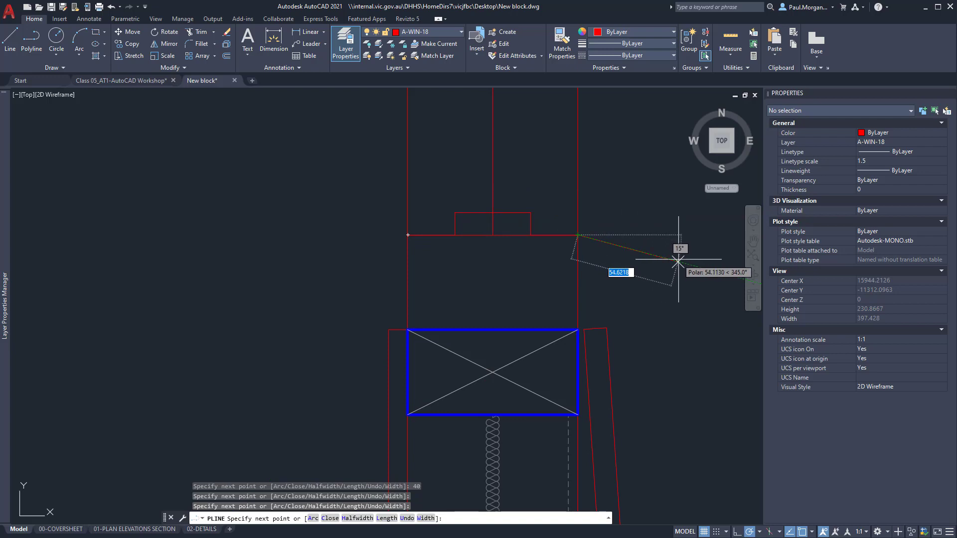
# - Finish the sill outline: slope down 60 mm at 15°, drop to the timber plate's top, run to the inner lining face and return to the start
pyautogui.write('60')
pyautogui.press('Return')
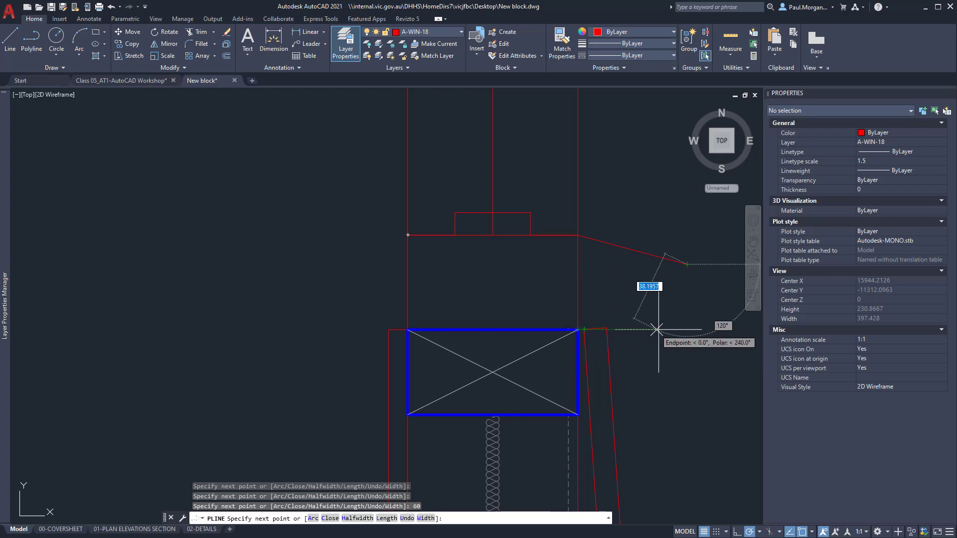
pyautogui.click(688, 329)
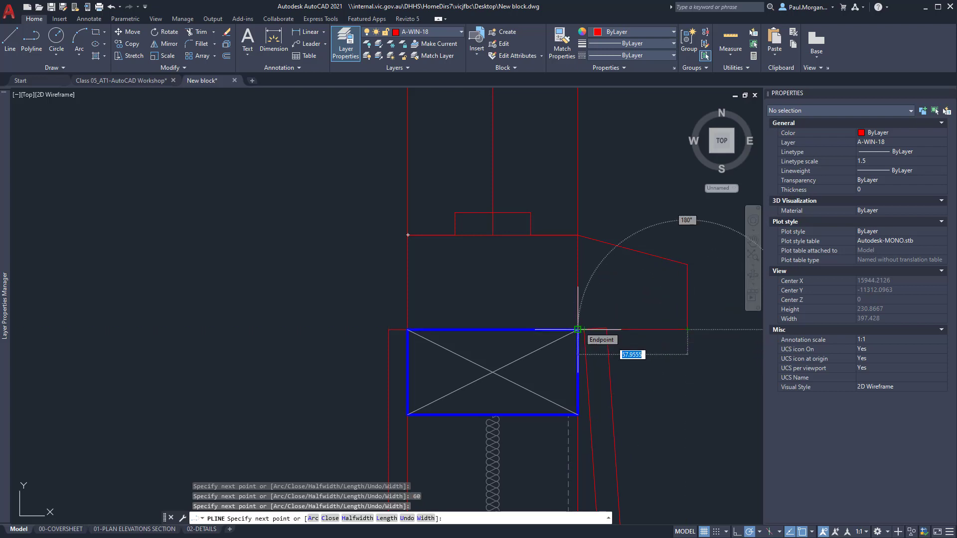
pyautogui.click(389, 329)
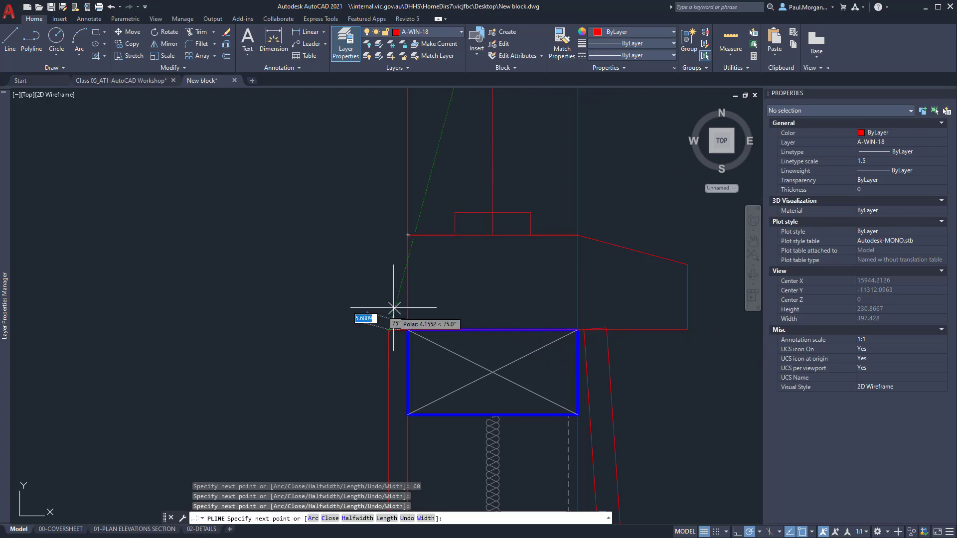
pyautogui.click(389, 235)
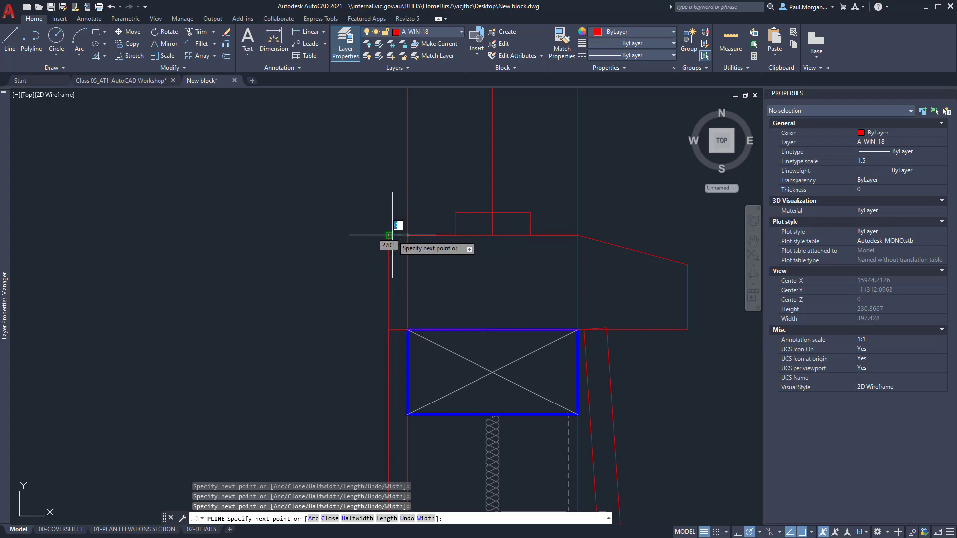
pyautogui.click(408, 235)
pyautogui.press('Return')
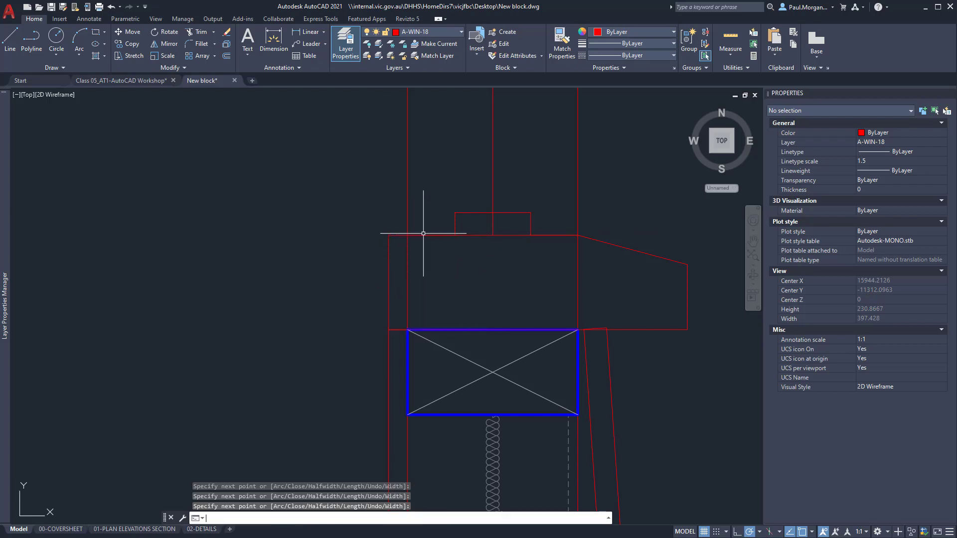
# - Stretch the sill's outer vertical edge 15 mm inward towards the wall
pyautogui.click(428, 234)
pyautogui.scroll(-8, 434, 240)
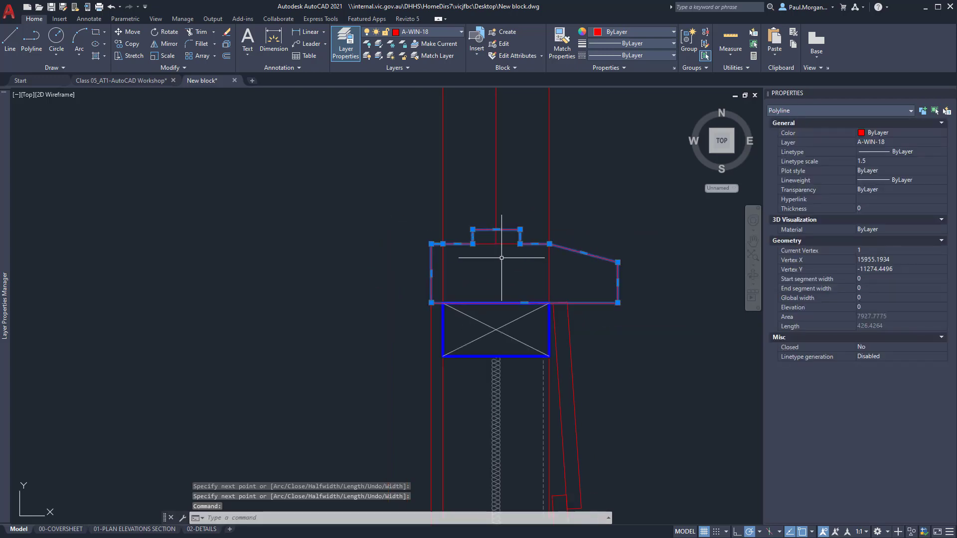
pyautogui.scroll(6, 511, 265)
pyautogui.scroll(4, 573, 238)
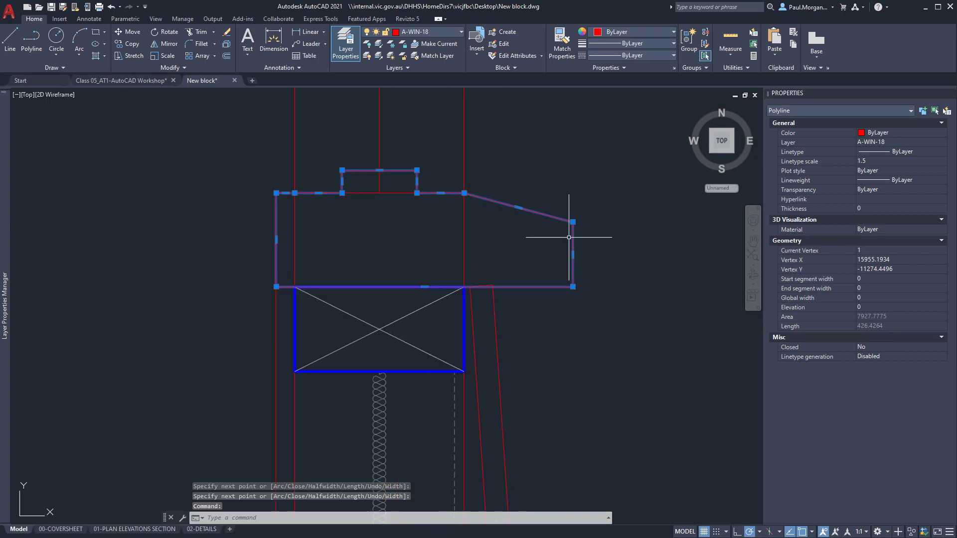
pyautogui.click(575, 265)
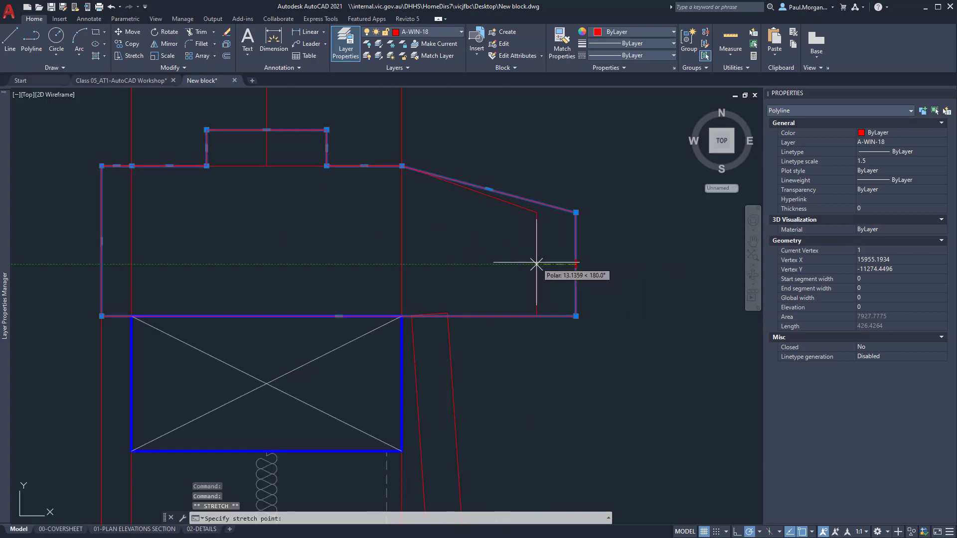
pyautogui.write('15')
pyautogui.press('Return')
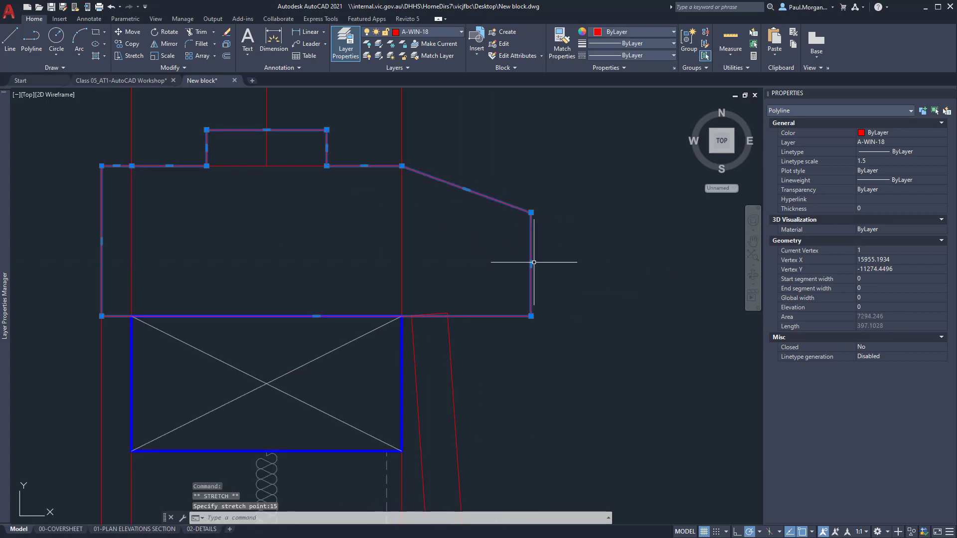
pyautogui.scroll(-5, 518, 269)
pyautogui.press('Escape')
pyautogui.scroll(2, 509, 253)
pyautogui.click(508, 253)
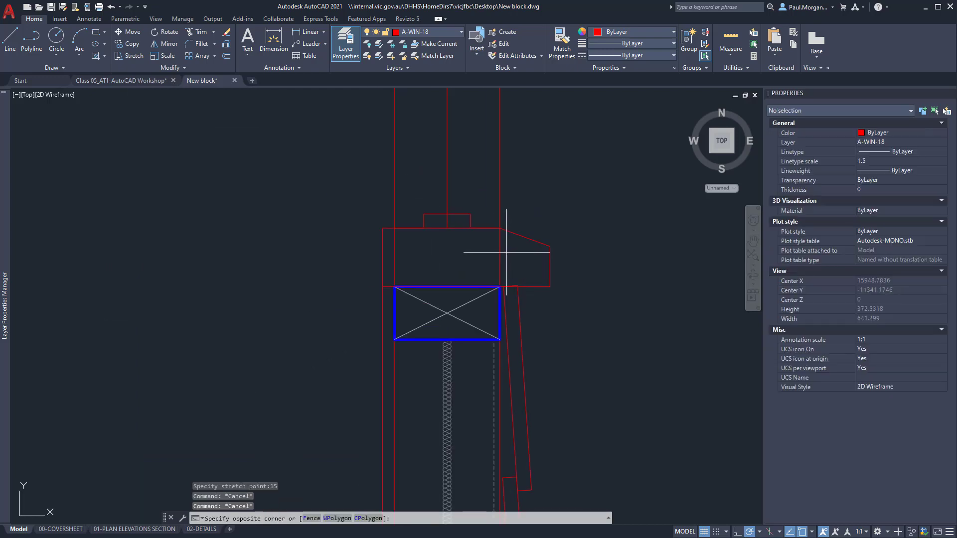
pyautogui.click(477, 254)
pyautogui.moveTo(474, 242); pyautogui.dragTo(477, 311, button='middle')
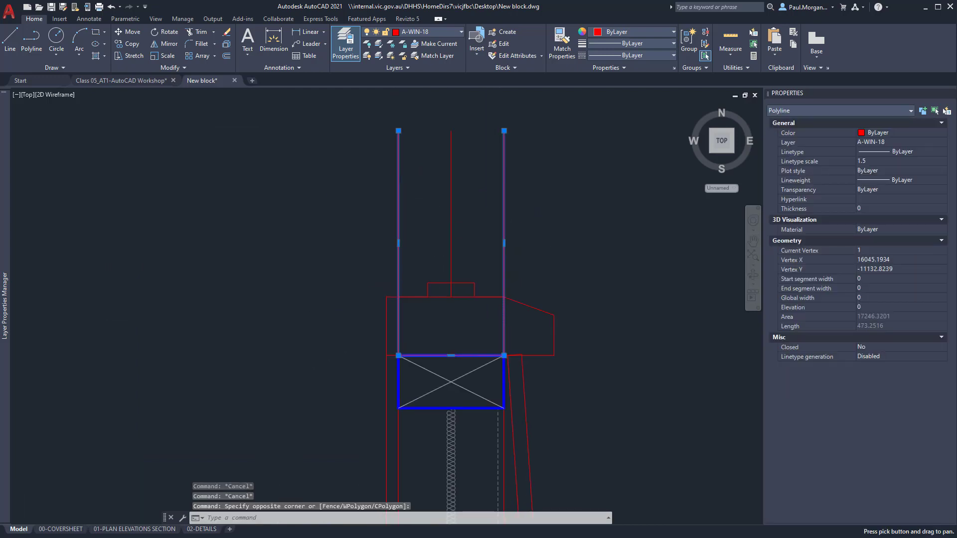
pyautogui.click(451, 355)
pyautogui.press('Escape')
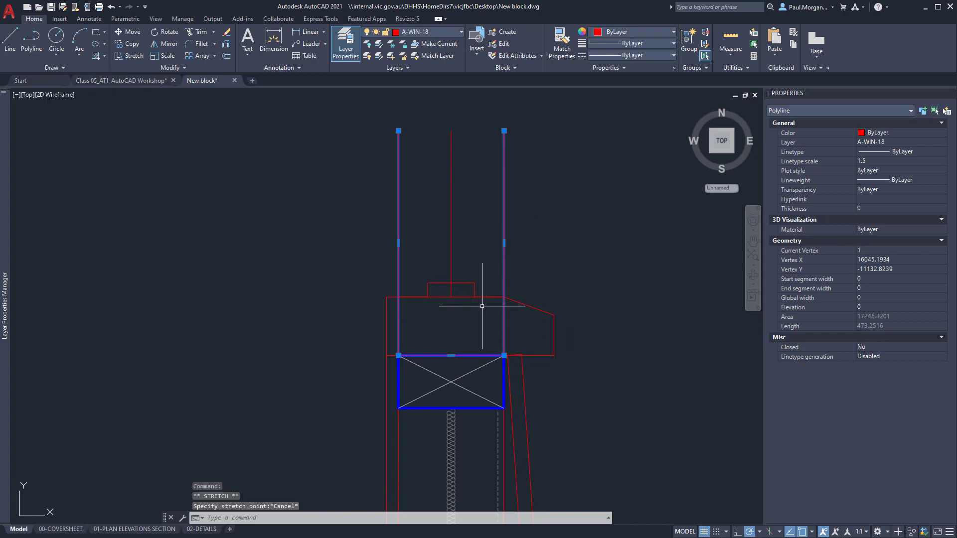
pyautogui.press('Escape')
pyautogui.press('Escape')
pyautogui.press('Escape')
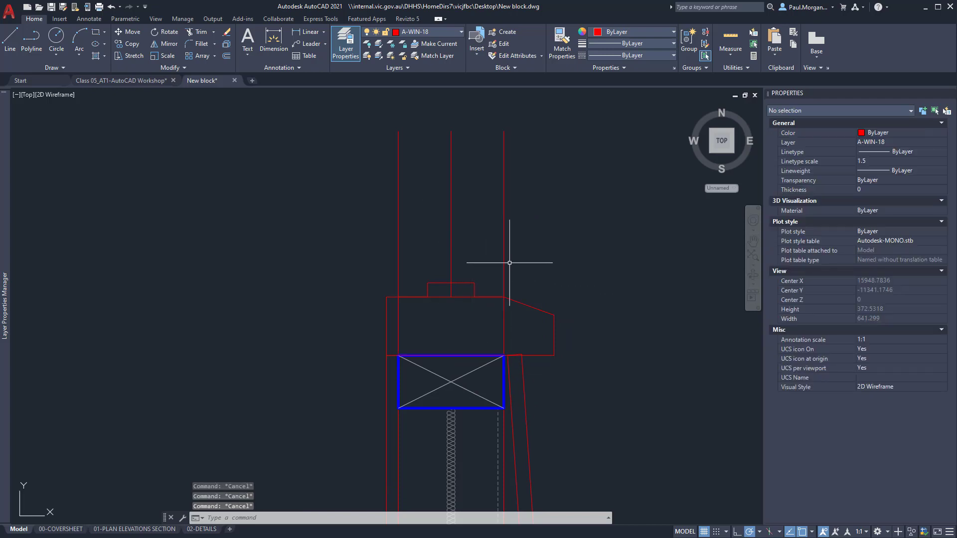
# - Trim away the wall and glazing lines that run inside the window sill outline, including its raised step
pyautogui.write('TR')
pyautogui.press('Return')
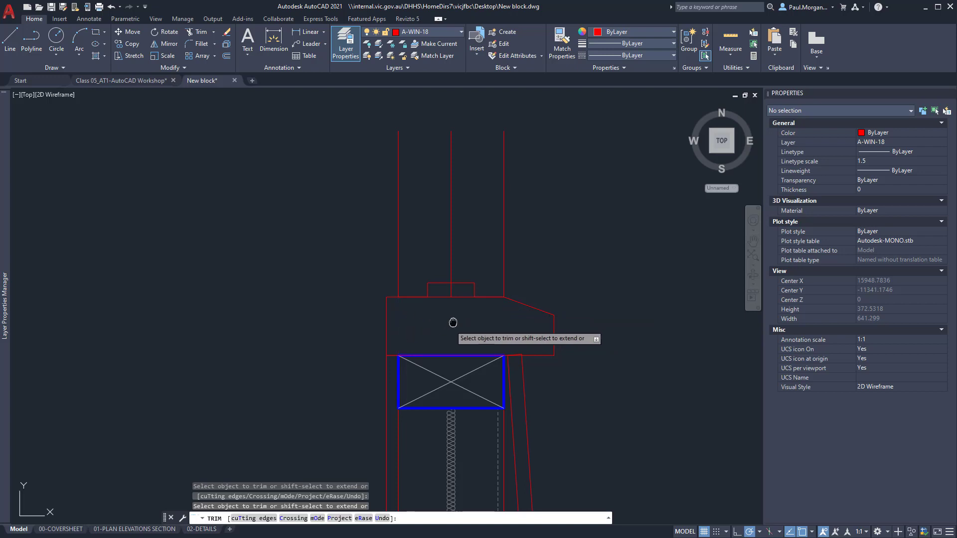
pyautogui.scroll(2, 376, 359)
pyautogui.click(496, 248)
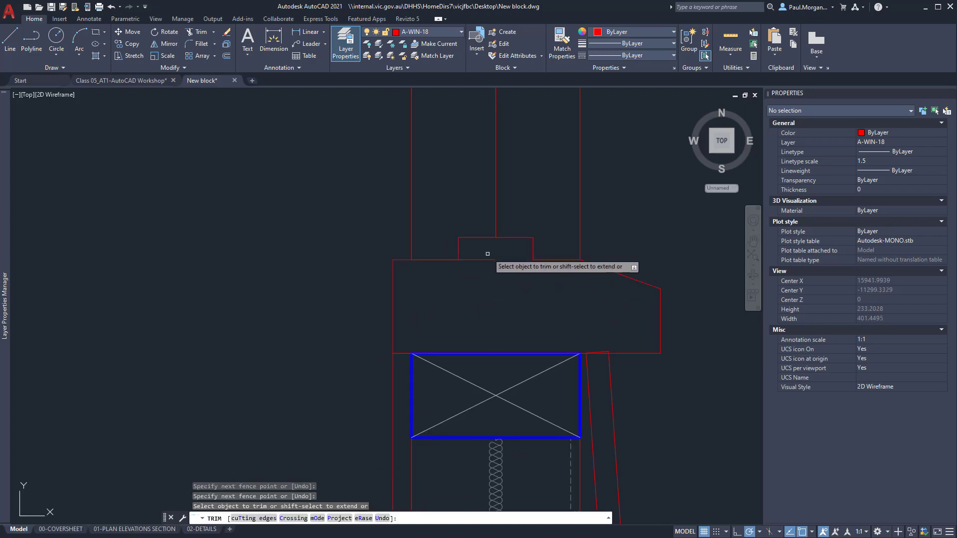
pyautogui.press('Return')
pyautogui.scroll(-6, 503, 281)
pyautogui.press('Escape')
pyautogui.scroll(6, 505, 282)
pyautogui.press('Escape')
pyautogui.press('Escape')
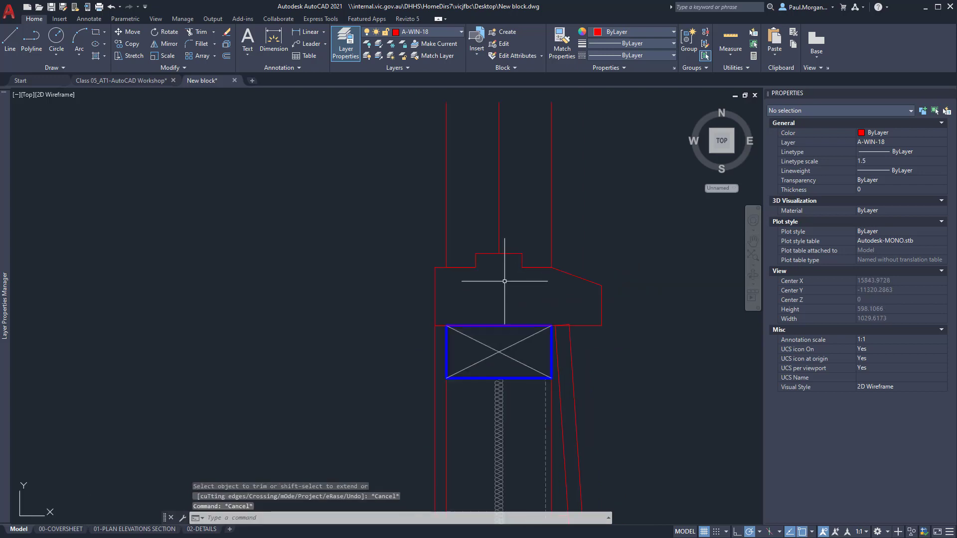
# - Move the vertical glazing line above the sill to layer A-PEN-70
pyautogui.click(504, 205)
pyautogui.click(494, 198)
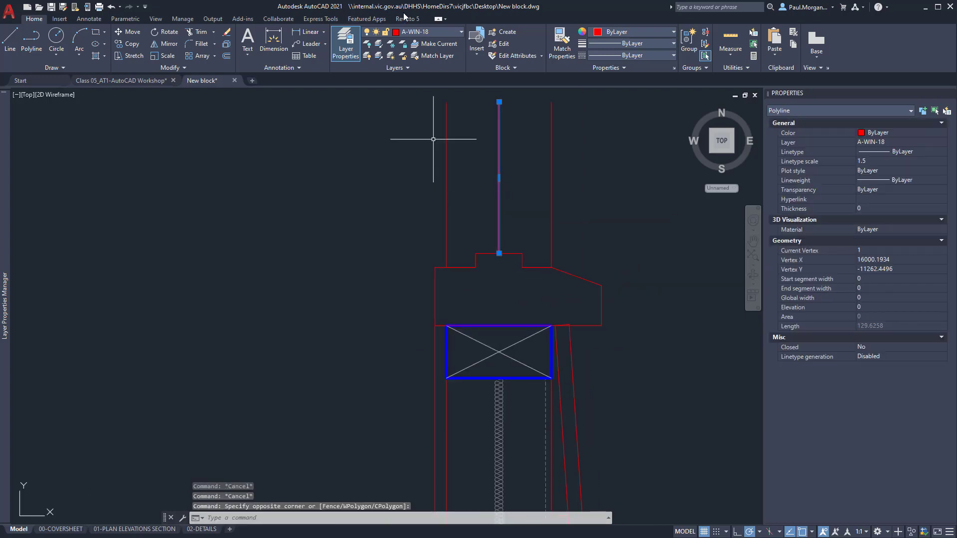
pyautogui.click(414, 31)
pyautogui.click(414, 30)
pyautogui.click(414, 31)
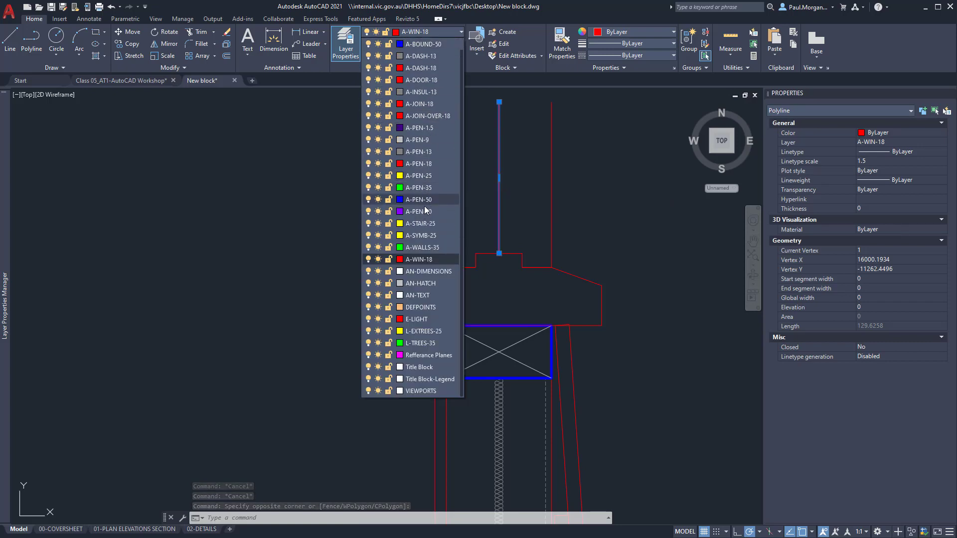
pyautogui.click(423, 211)
pyautogui.moveTo(516, 229); pyautogui.dragTo(517, 246, button='middle')
pyautogui.press('Escape')
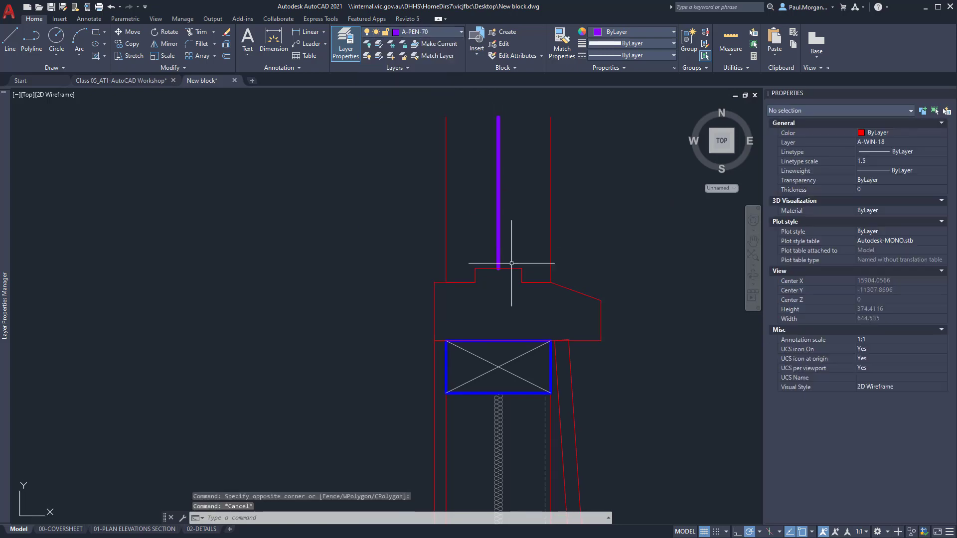
# - Move the window sill outline to layer A-PEN-35
pyautogui.click(514, 271)
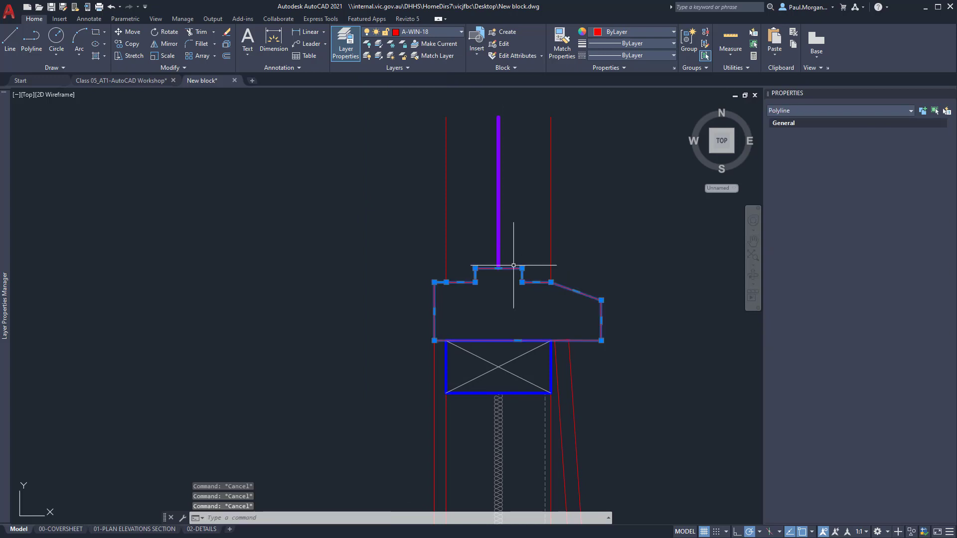
pyautogui.click(424, 35)
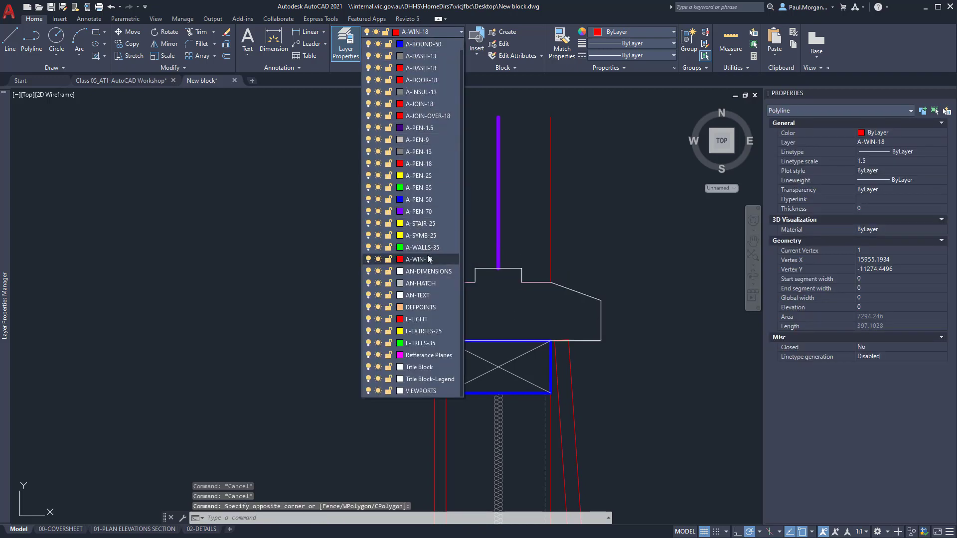
pyautogui.click(423, 190)
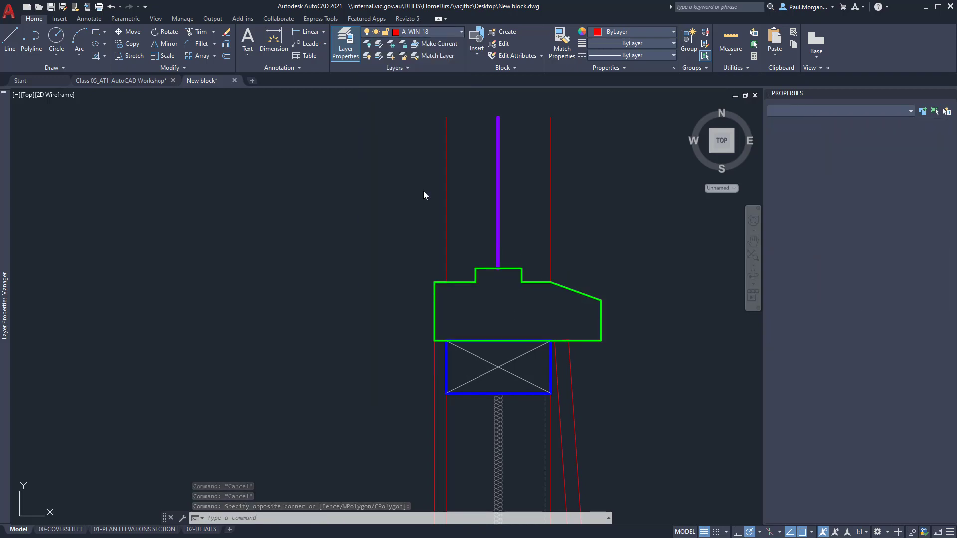
pyautogui.press('Escape')
# - Copy the skirting profile at the wall's base to a clear spot on the interior side of the window sill
pyautogui.moveTo(503, 309); pyautogui.dragTo(540, 234, button='middle')
pyautogui.scroll(-6, 534, 204)
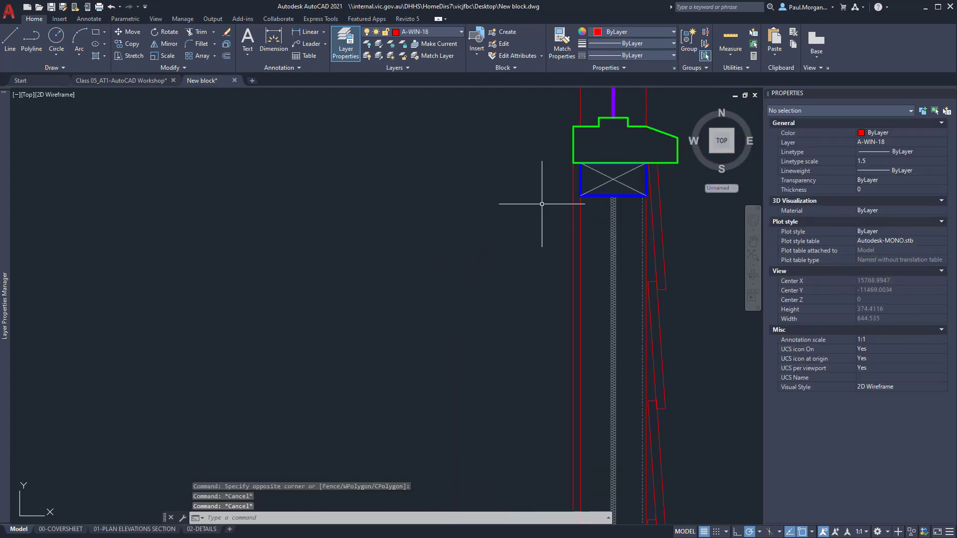
pyautogui.scroll(4, 572, 169)
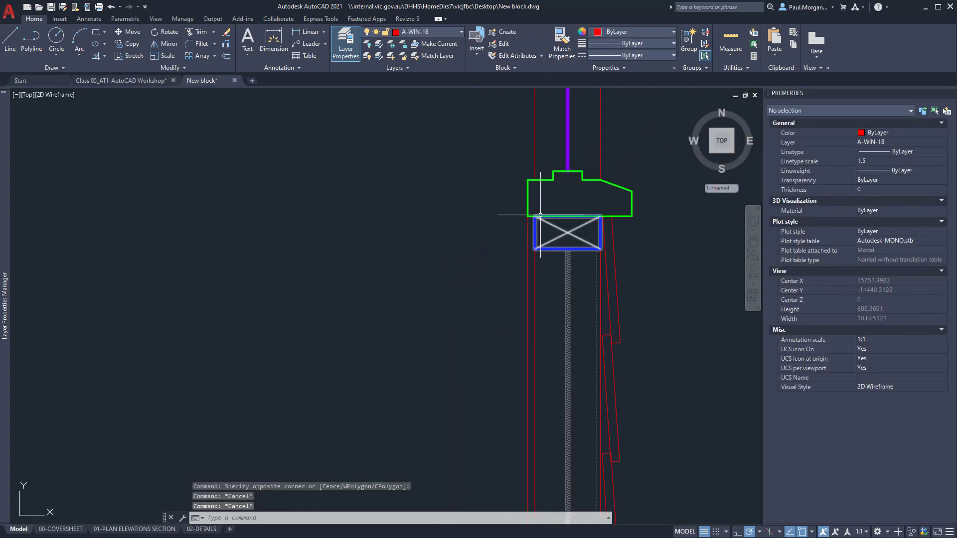
pyautogui.scroll(8, 492, 193)
pyautogui.moveTo(491, 192); pyautogui.dragTo(476, 197, button='middle')
pyautogui.scroll(-6, 476, 197)
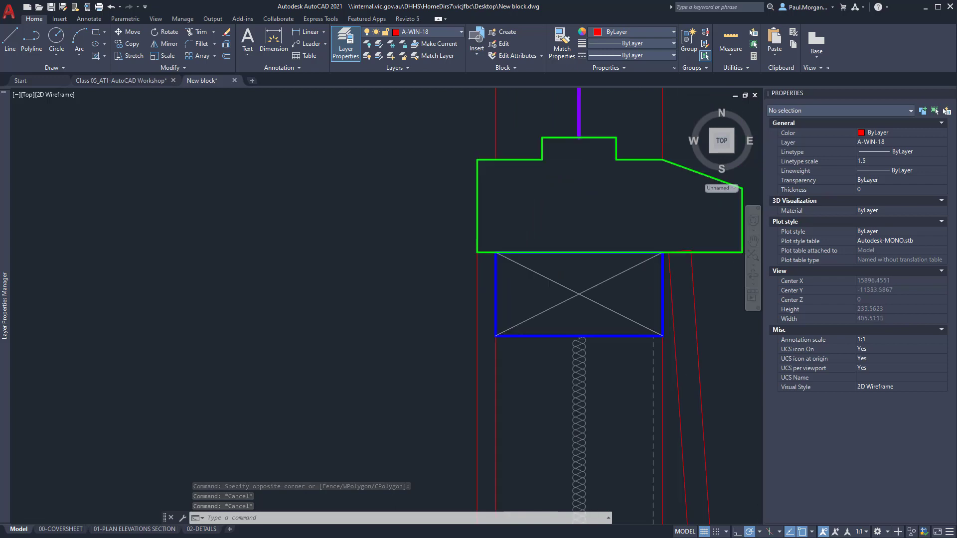
pyautogui.scroll(7, 481, 395)
pyautogui.click(479, 317)
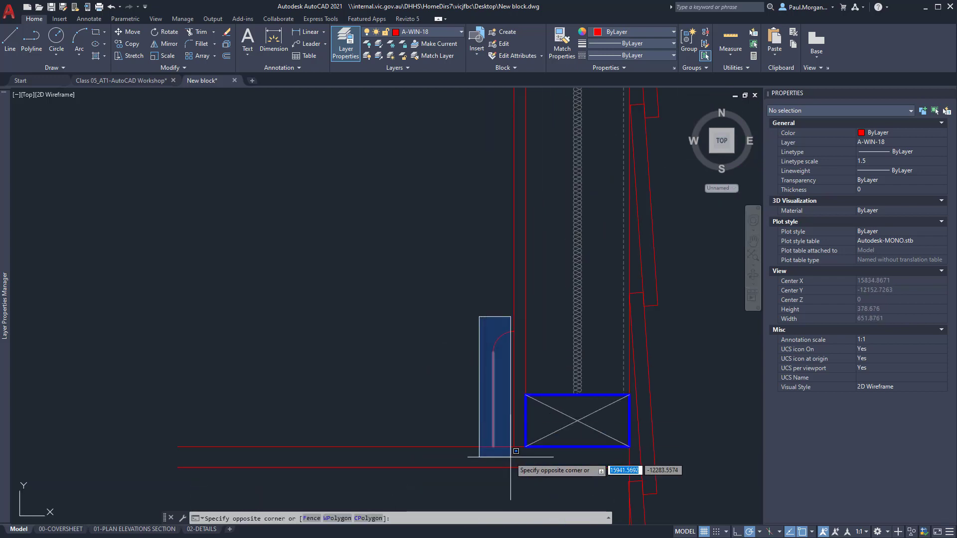
pyautogui.click(517, 452)
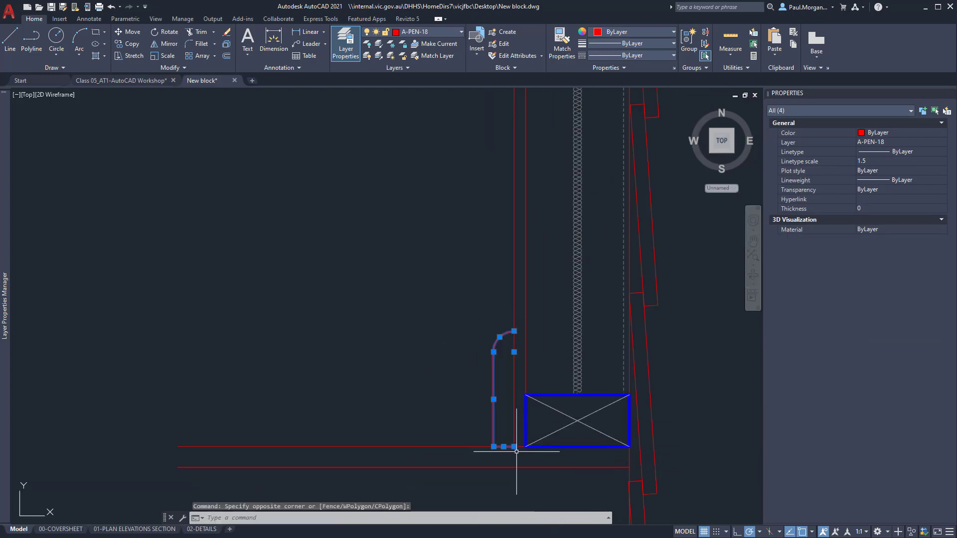
pyautogui.write('co')
pyautogui.press('Return')
pyautogui.click(513, 448)
pyautogui.scroll(-6, 511, 449)
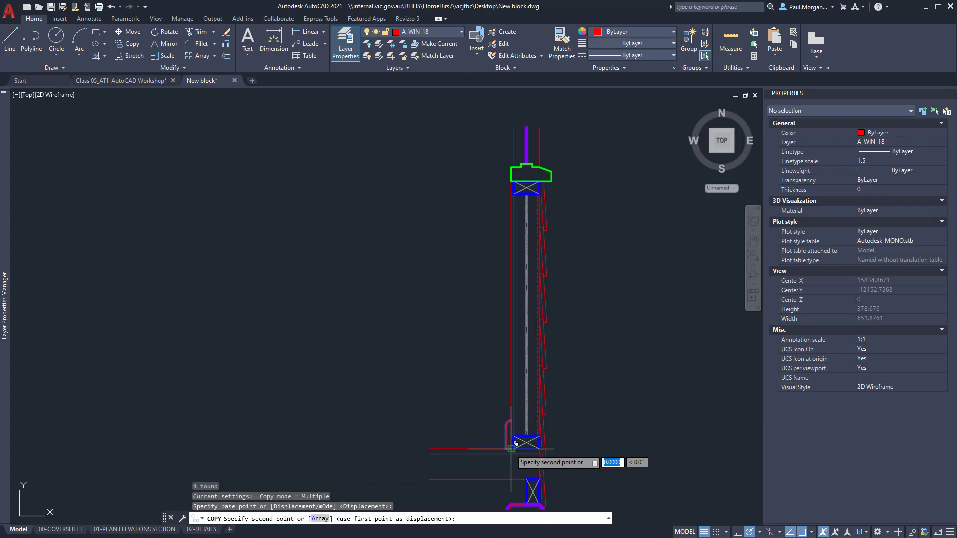
pyautogui.click(482, 189)
pyautogui.scroll(4, 491, 177)
pyautogui.moveTo(483, 195); pyautogui.dragTo(489, 277, button='middle')
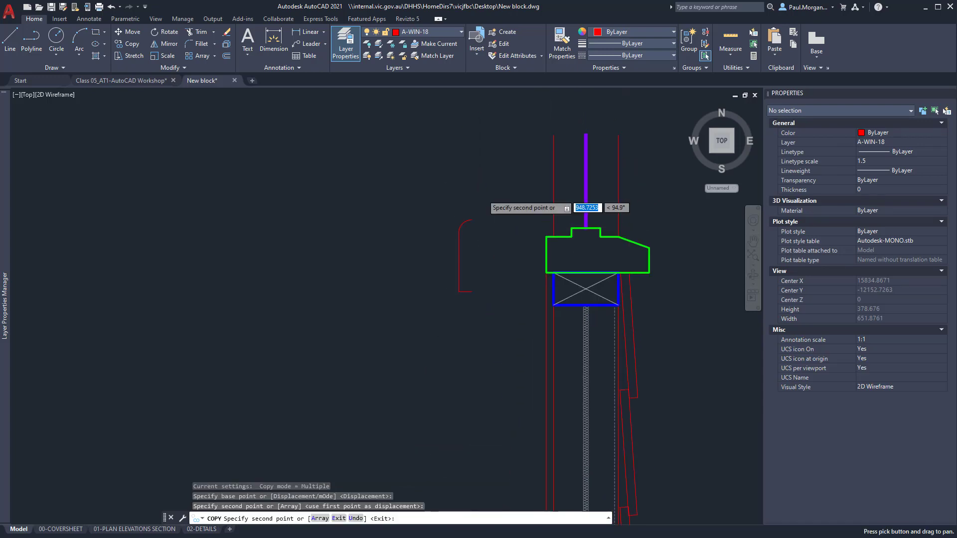
pyautogui.press('Escape')
# - Rotate the copied skirting profile 180° so that its rounded edge points down
pyautogui.click(429, 175)
pyautogui.click(496, 295)
pyautogui.write('ro')
pyautogui.press('Return')
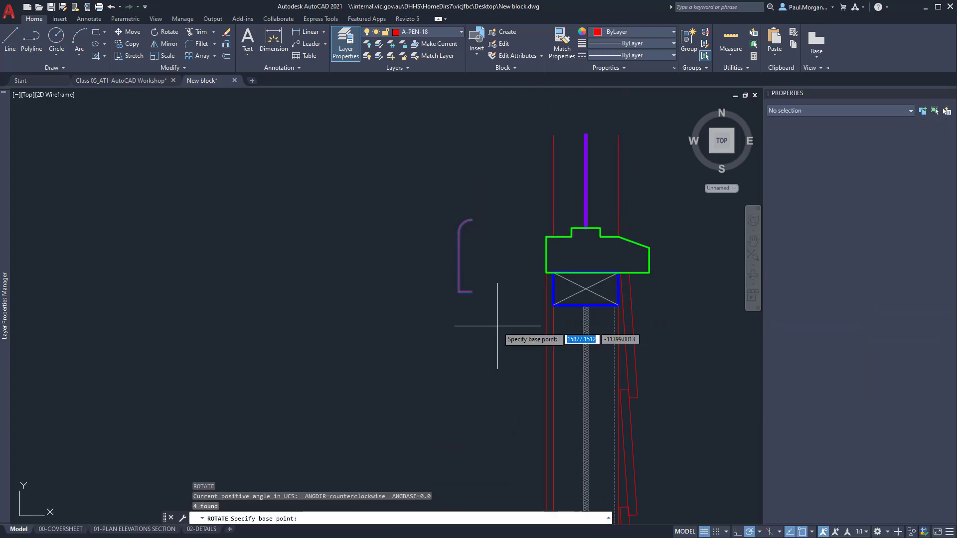
pyautogui.click(475, 333)
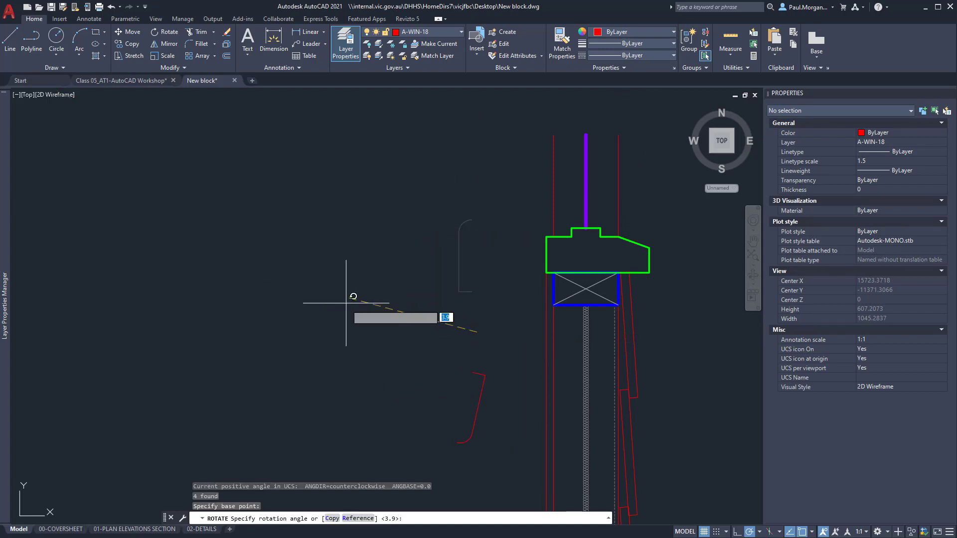
pyautogui.click(344, 331)
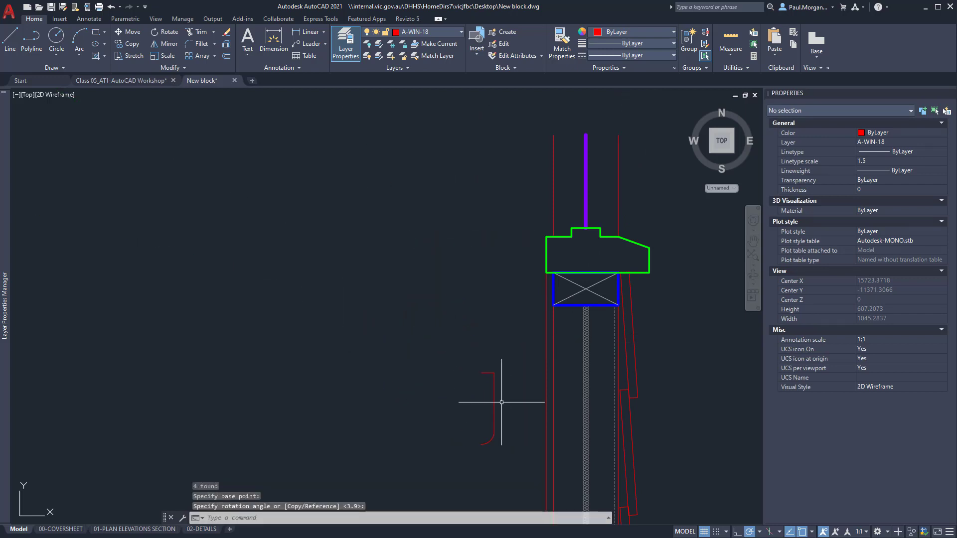
# - Mirror the rotated profile about a vertical line so that its open side faces the wall, erasing the source objects
pyautogui.click(469, 353)
pyautogui.click(524, 476)
pyautogui.write('mi')
pyautogui.press('Return')
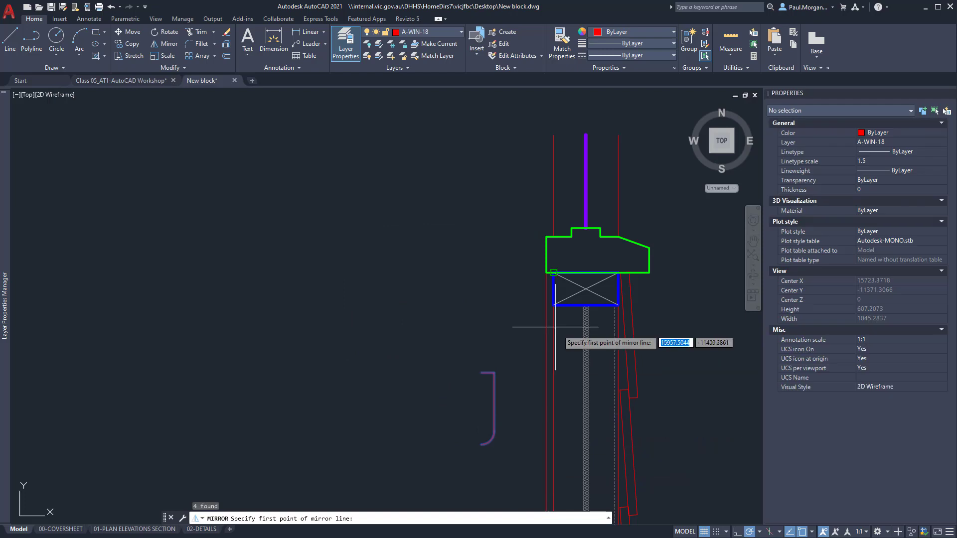
pyautogui.click(504, 295)
pyautogui.click(504, 298)
pyautogui.write('Y')
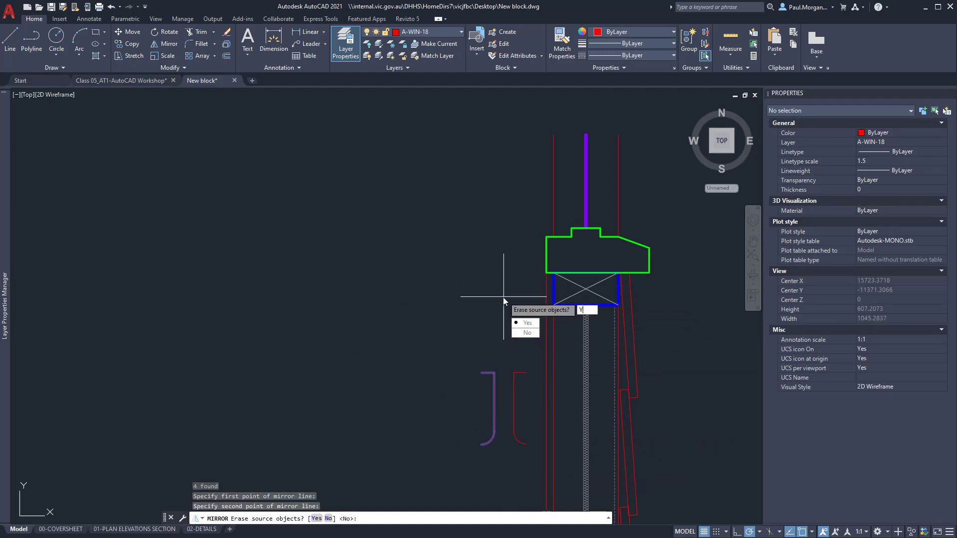
pyautogui.press('Return')
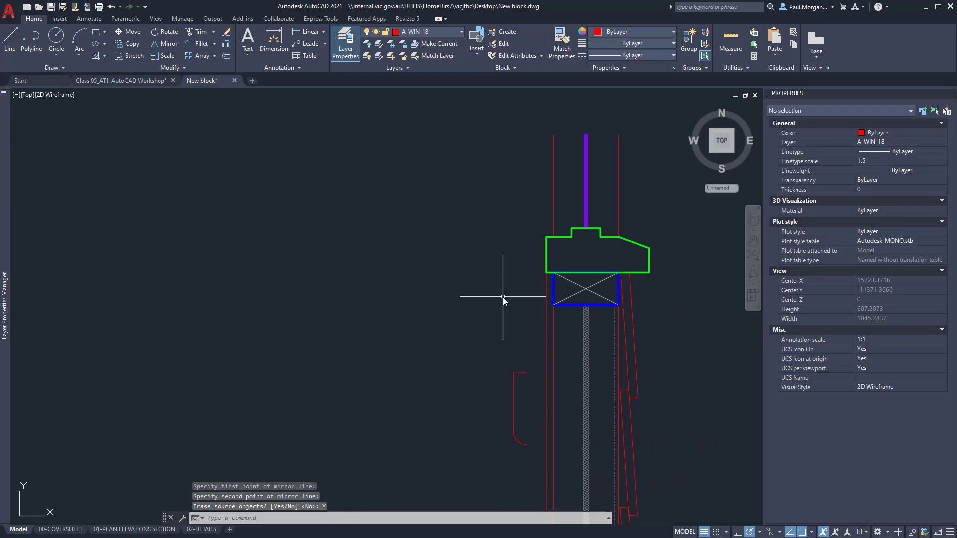
# - Move the mirrored skirting profile by its upper open corner onto the window sill's upper interior corner
pyautogui.click(505, 350)
pyautogui.click(530, 452)
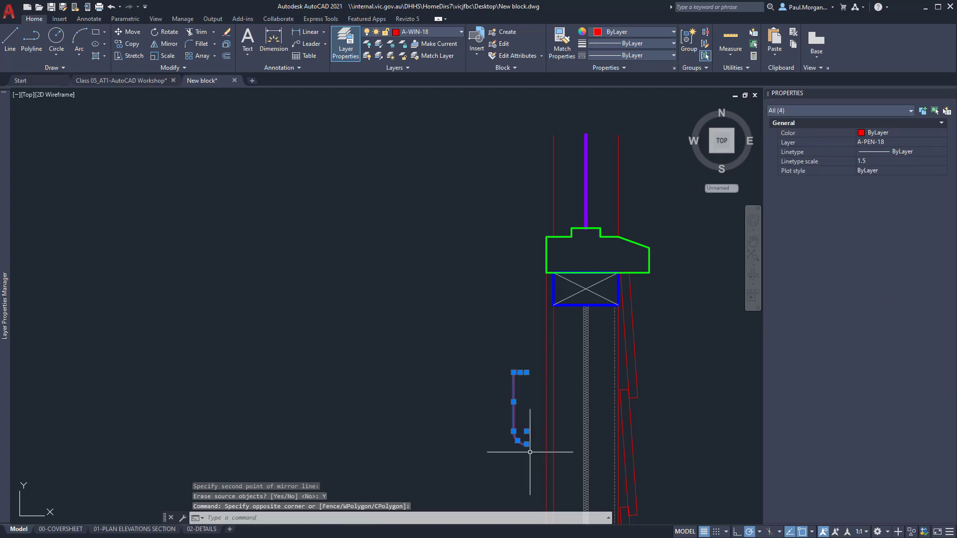
pyautogui.write('m')
pyautogui.press('Return')
pyautogui.click(527, 372)
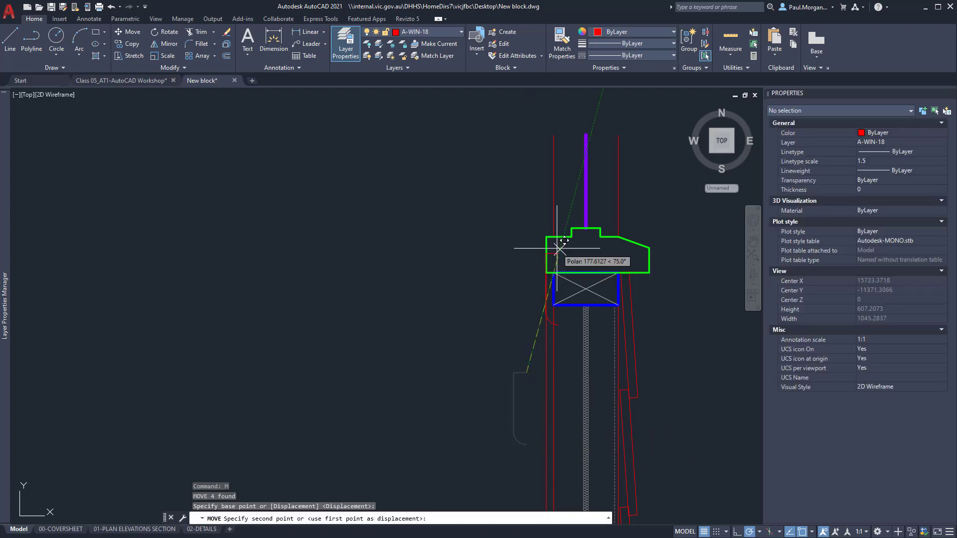
pyautogui.click(545, 237)
pyautogui.press('Escape')
pyautogui.press('Escape')
pyautogui.press('Escape')
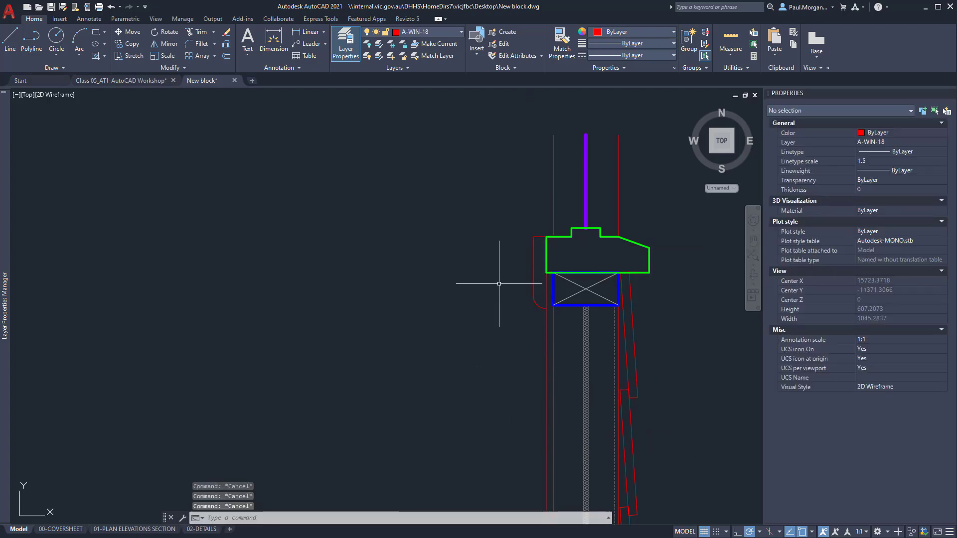
# - Compare the architrave with the Revu reference detail and erase the rotated profile beside the window sill in AutoCAD
pyautogui.scroll(-5, 523, 272)
pyautogui.scroll(7, 549, 311)
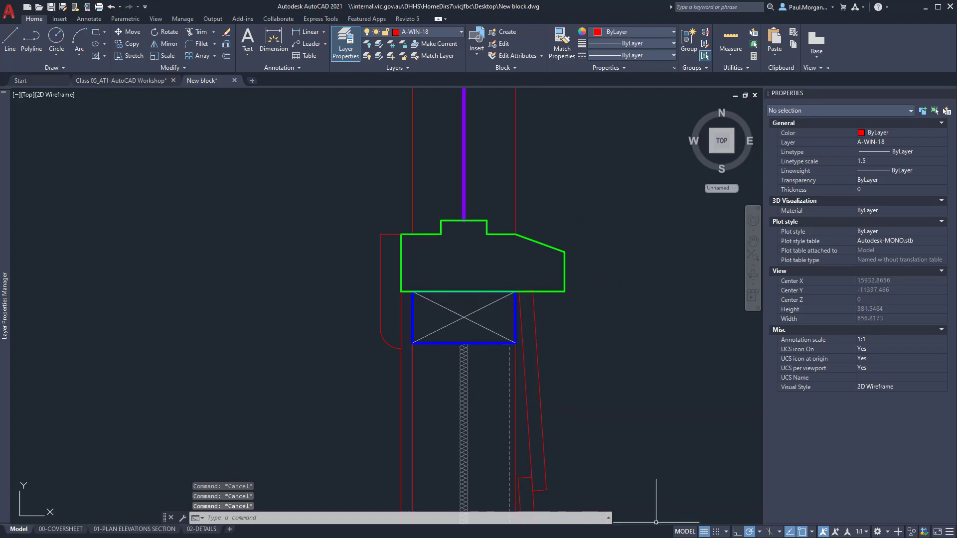
pyautogui.hotkey('alt', 'Tab')
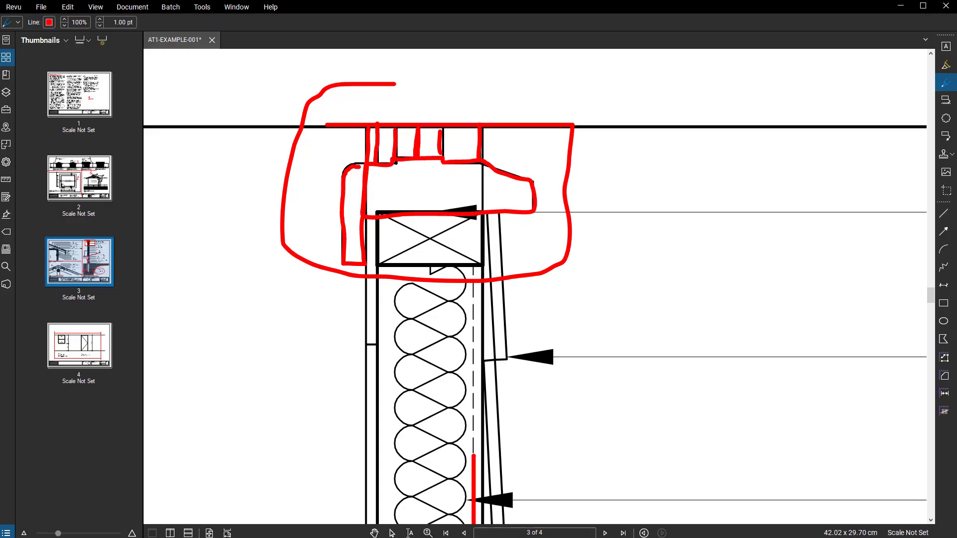
pyautogui.hotkey('alt', 'Tab')
pyautogui.hotkey('alt', 'Tab')
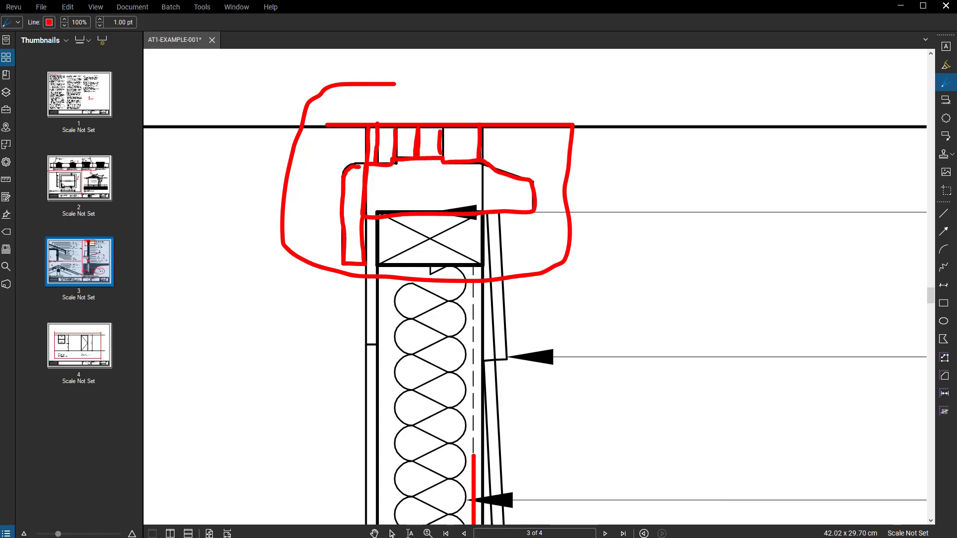
pyautogui.hotkey('alt', 'Tab')
pyautogui.scroll(-3, 394, 222)
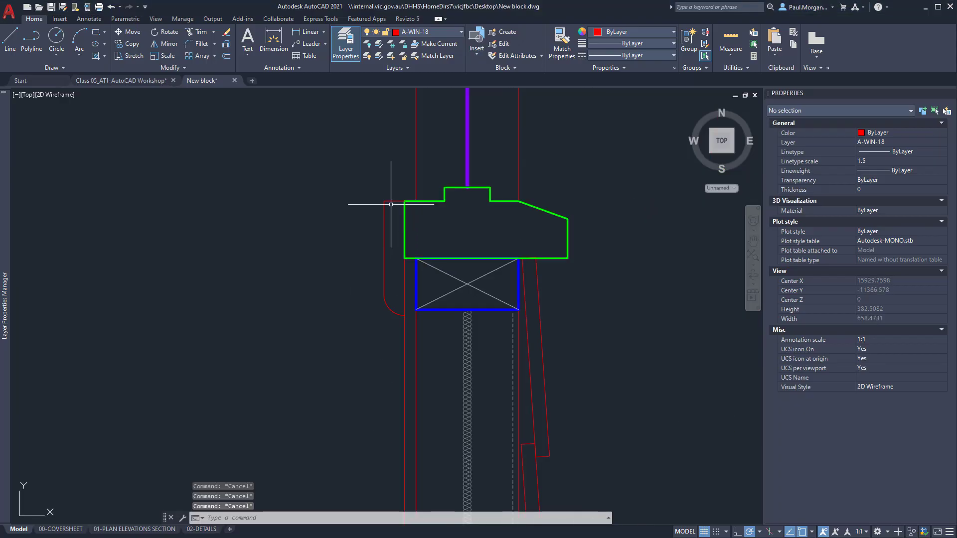
pyautogui.click(394, 189)
pyautogui.click(378, 342)
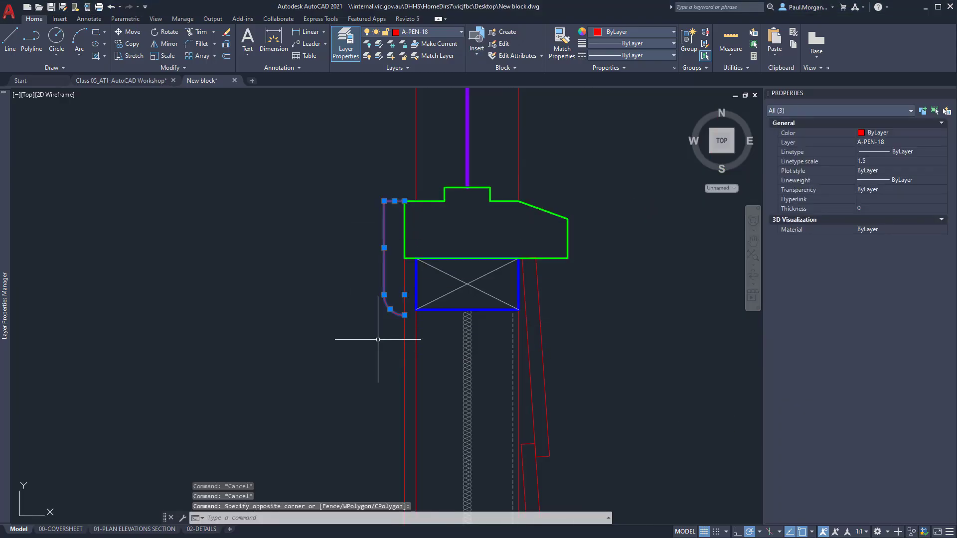
pyautogui.write('e')
pyautogui.press('Return')
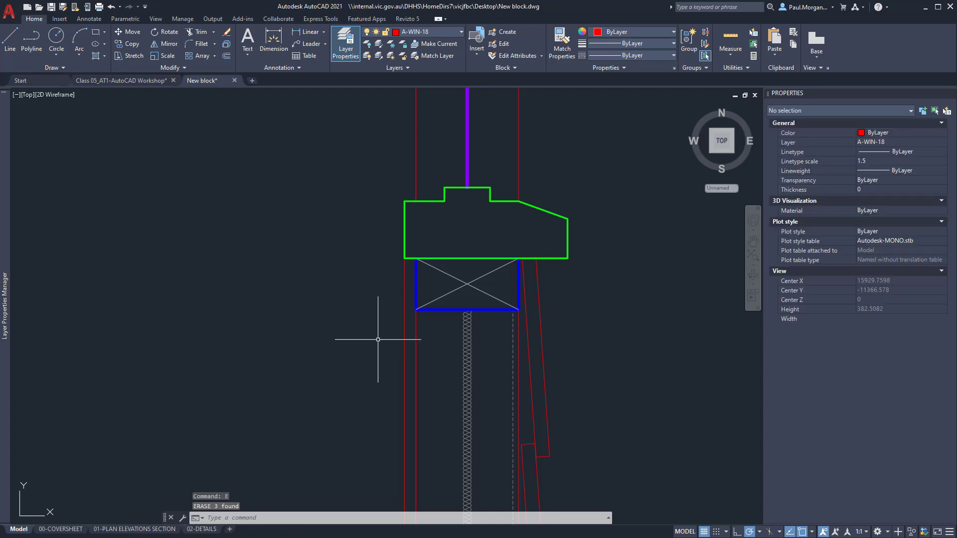
# - Copy the skirting profile at the wall's base by its upper rounded end onto the window sill's upper interior corner
pyautogui.moveTo(391, 331)
pyautogui.mouseDown(button='middle')
pyautogui.moveTo(421, 229)
pyautogui.moveTo(451, 206)
pyautogui.moveTo(457, 161)
pyautogui.mouseUp(button='middle')
pyautogui.moveTo(402, 405); pyautogui.dragTo(409, 234, button='middle')
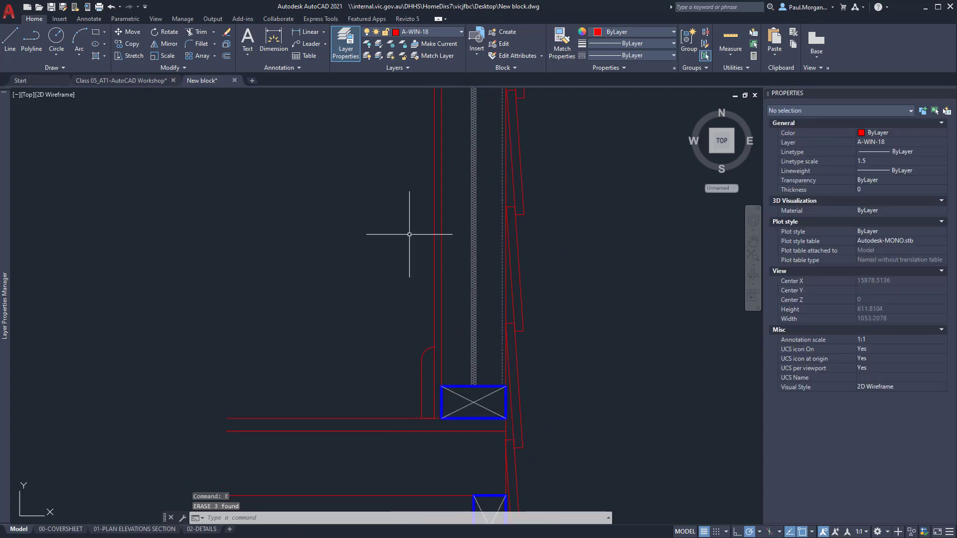
pyautogui.click(411, 324)
pyautogui.click(435, 425)
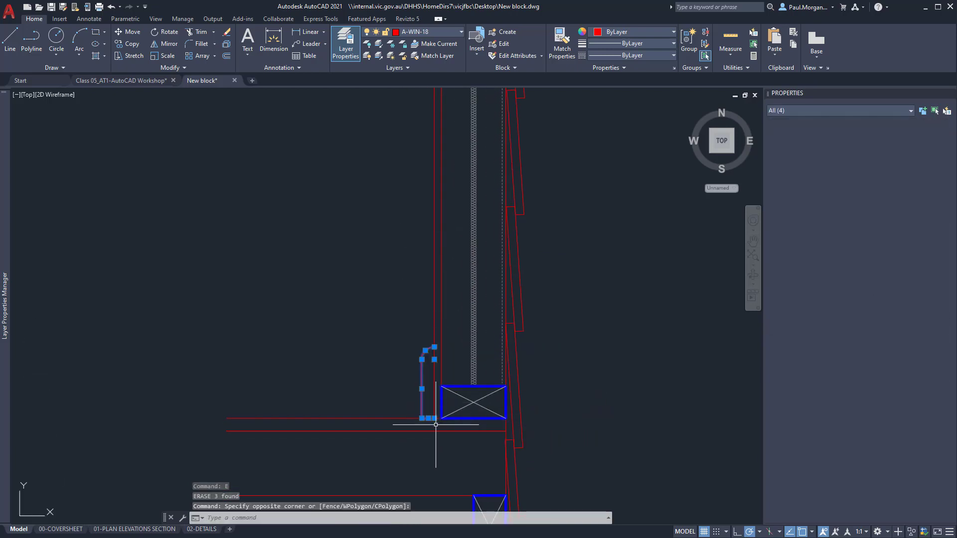
pyautogui.write('copy')
pyautogui.press('Return')
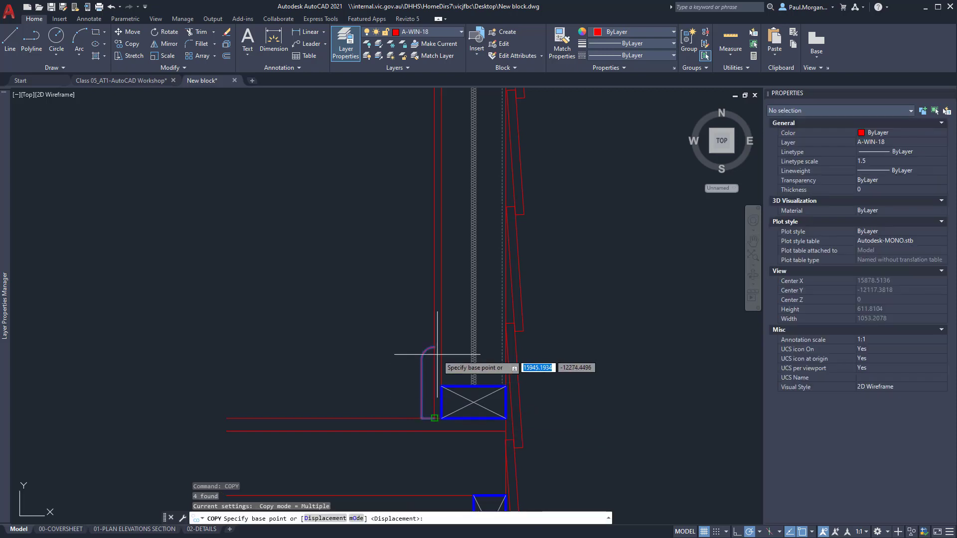
pyautogui.click(435, 347)
pyautogui.scroll(-3, 437, 344)
pyautogui.scroll(5, 436, 100)
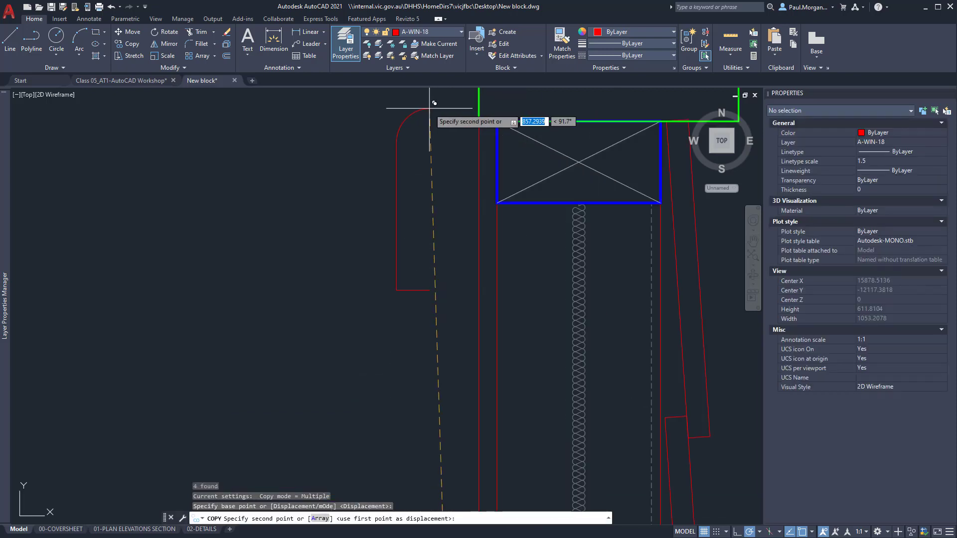
pyautogui.moveTo(434, 97); pyautogui.dragTo(459, 242, button='middle')
pyautogui.click(473, 178)
pyautogui.scroll(-4, 472, 178)
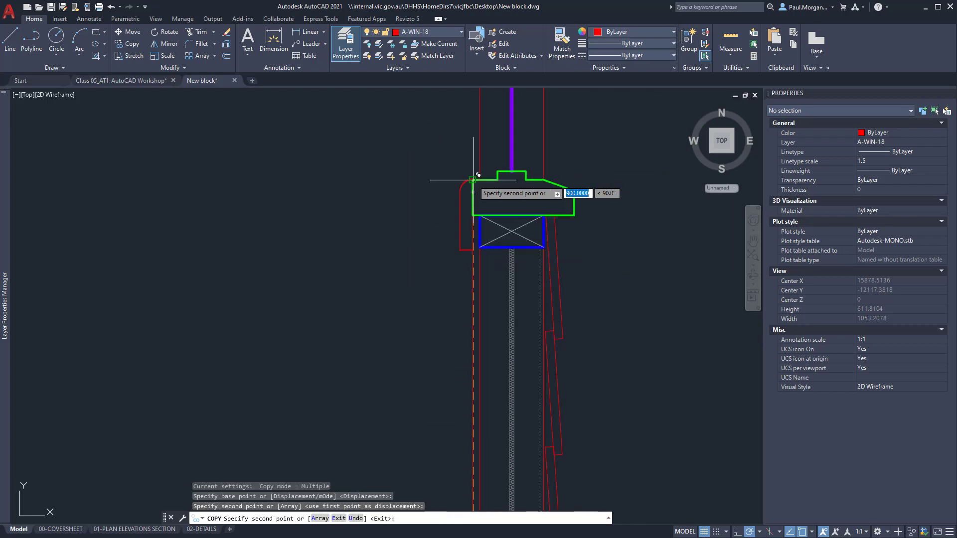
pyautogui.press('Escape')
pyautogui.press('Escape')
pyautogui.press('Escape')
pyautogui.scroll(-1, 496, 309)
pyautogui.scroll(5, 413, 241)
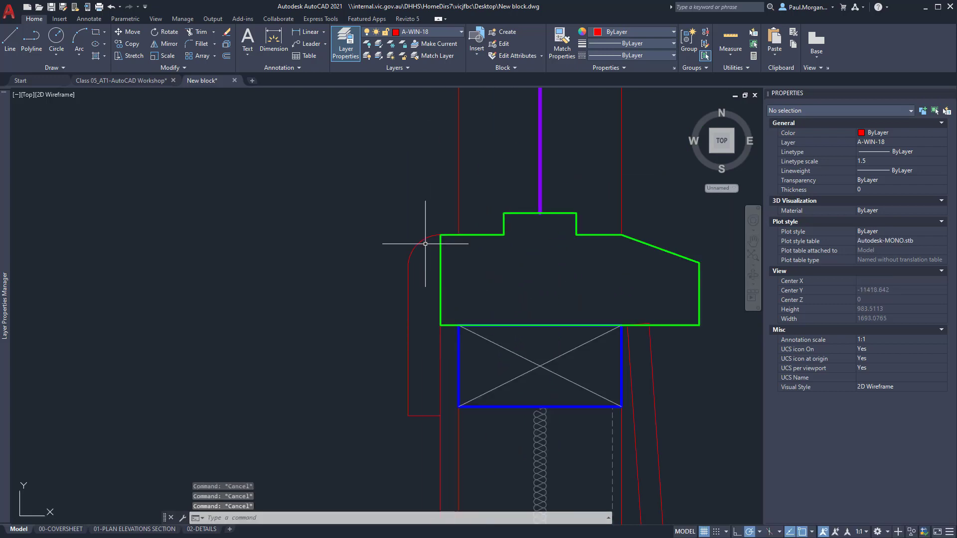
pyautogui.click(416, 241)
pyautogui.click(406, 355)
pyautogui.press('Escape')
pyautogui.press('Escape')
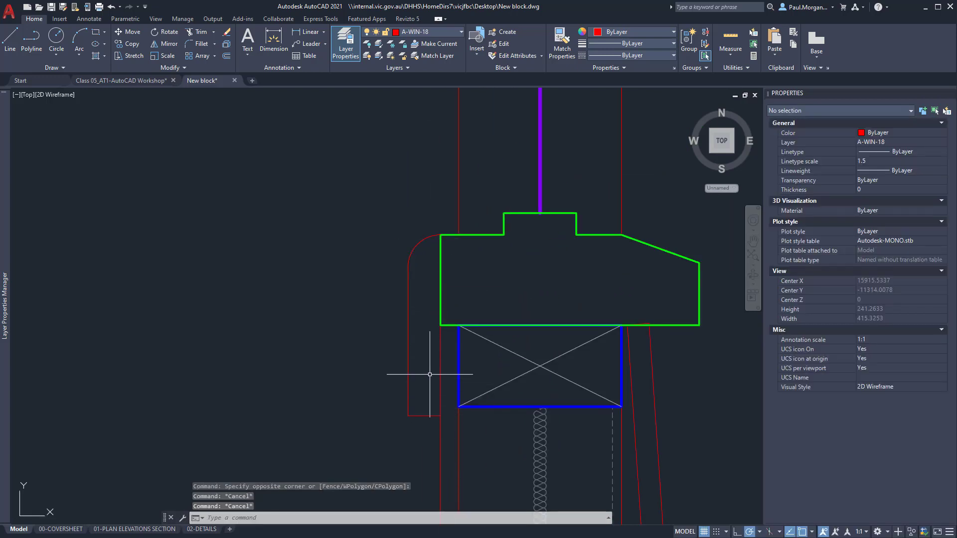
# - Move the two outer vertical lines above the window sill to layer A-PEN-13
pyautogui.scroll(-4, 429, 374)
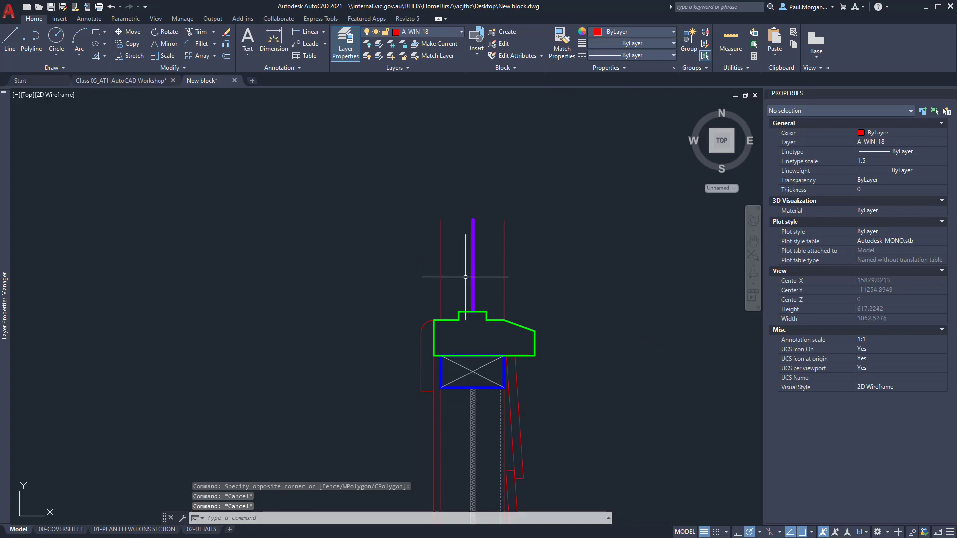
pyautogui.scroll(4, 460, 282)
pyautogui.scroll(-4, 401, 348)
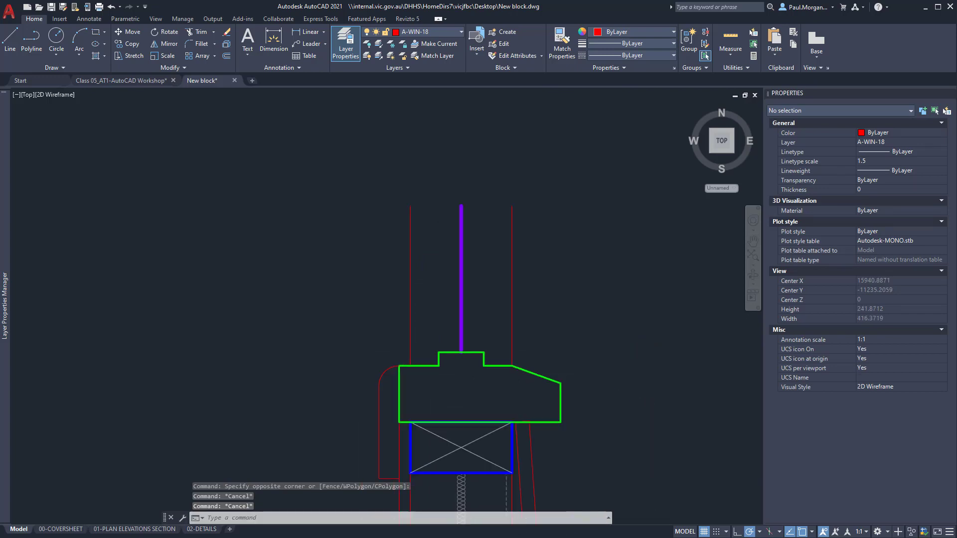
pyautogui.click(474, 307)
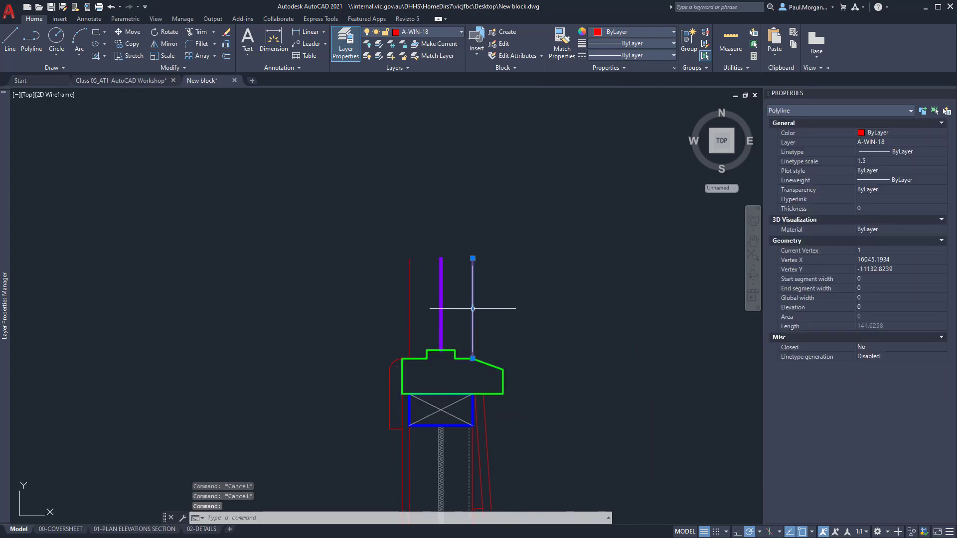
pyautogui.click(413, 316)
pyautogui.click(407, 317)
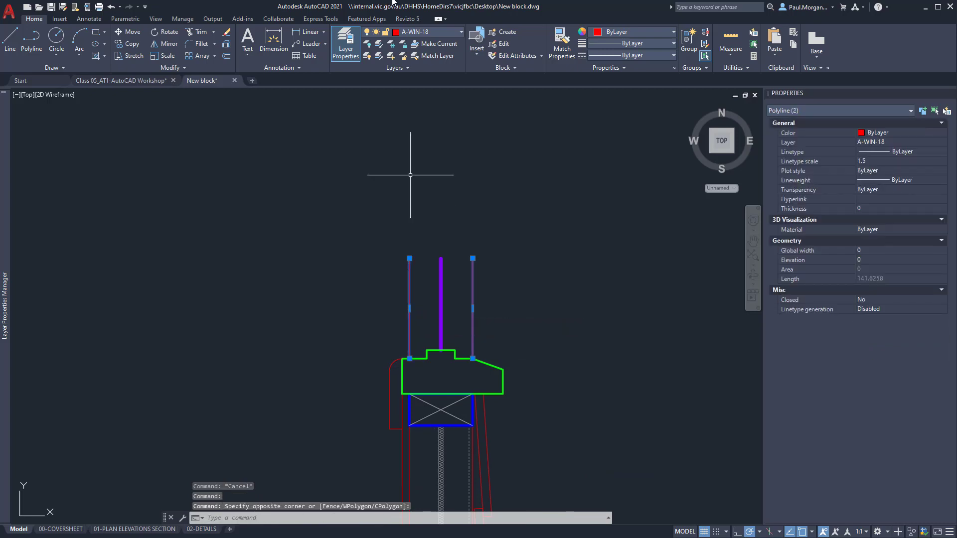
pyautogui.click(413, 33)
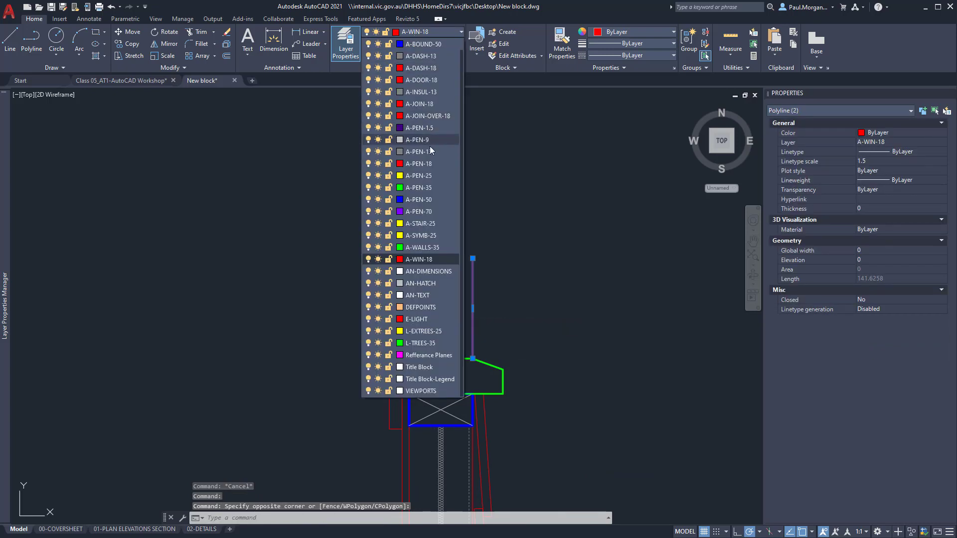
pyautogui.click(430, 152)
pyautogui.moveTo(480, 306); pyautogui.dragTo(527, 298, button='middle')
pyautogui.press('Escape')
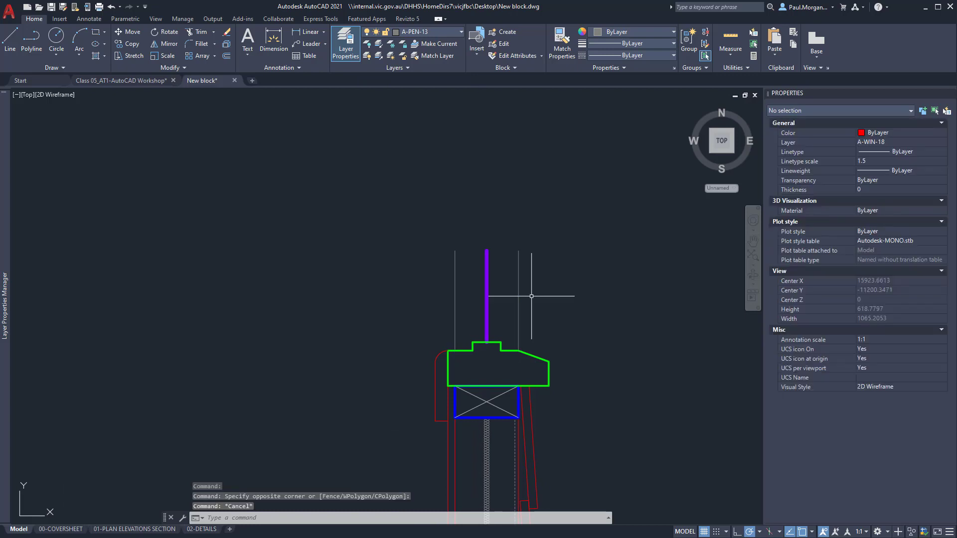
pyautogui.press('Escape')
# - Draw vertical lines from both top corners of the sill's raised upstand up to the level of the glazing line's top end
pyautogui.scroll(2, 511, 314)
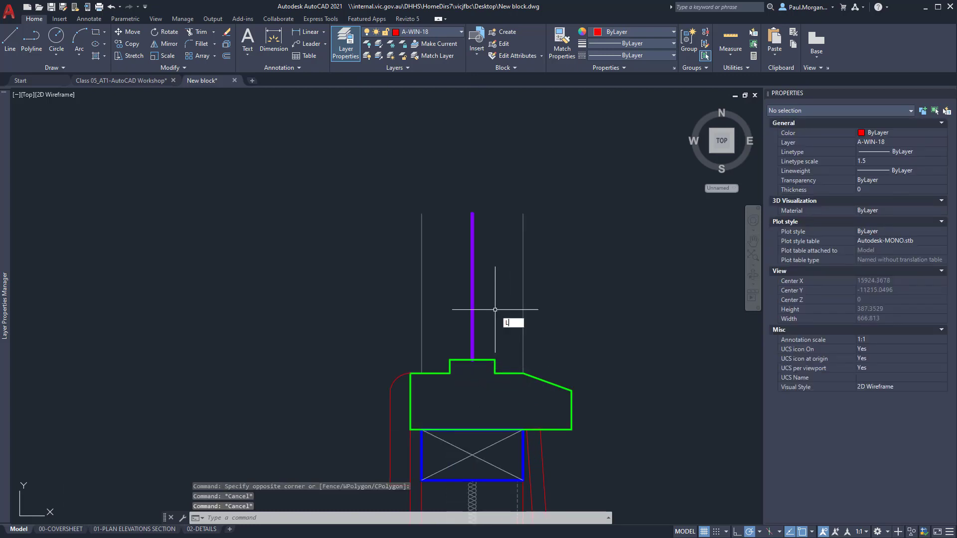
pyautogui.press('Return')
pyautogui.click(495, 360)
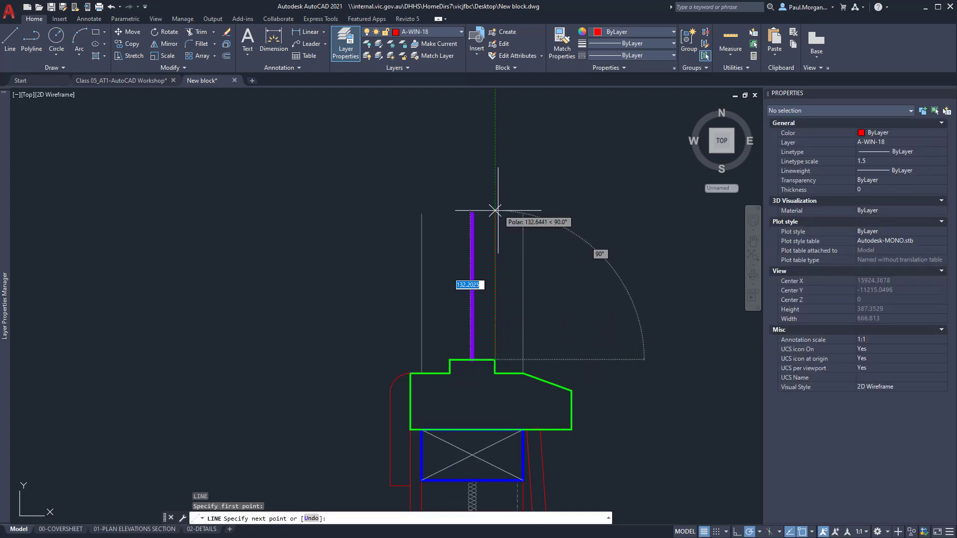
pyautogui.click(497, 214)
pyautogui.press('Escape')
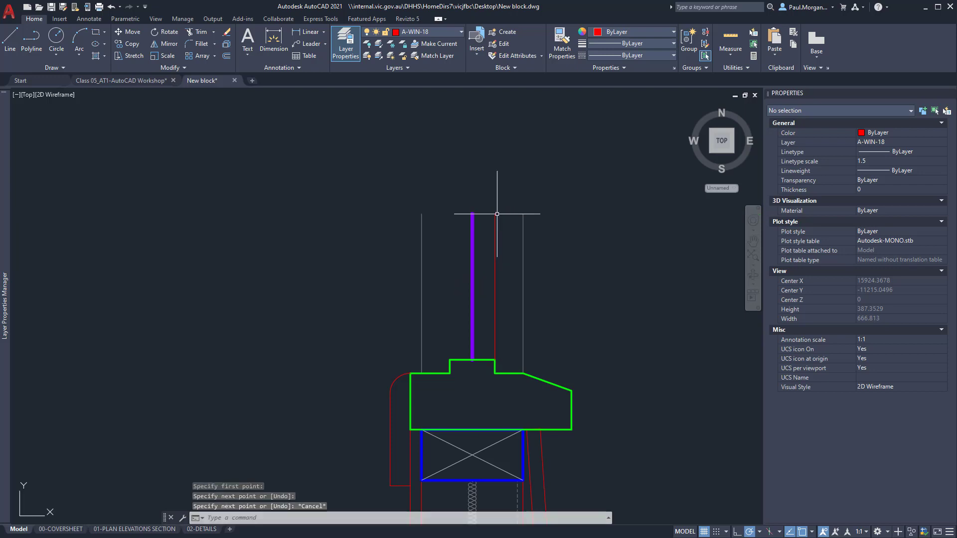
pyautogui.press('Return')
pyautogui.click(449, 360)
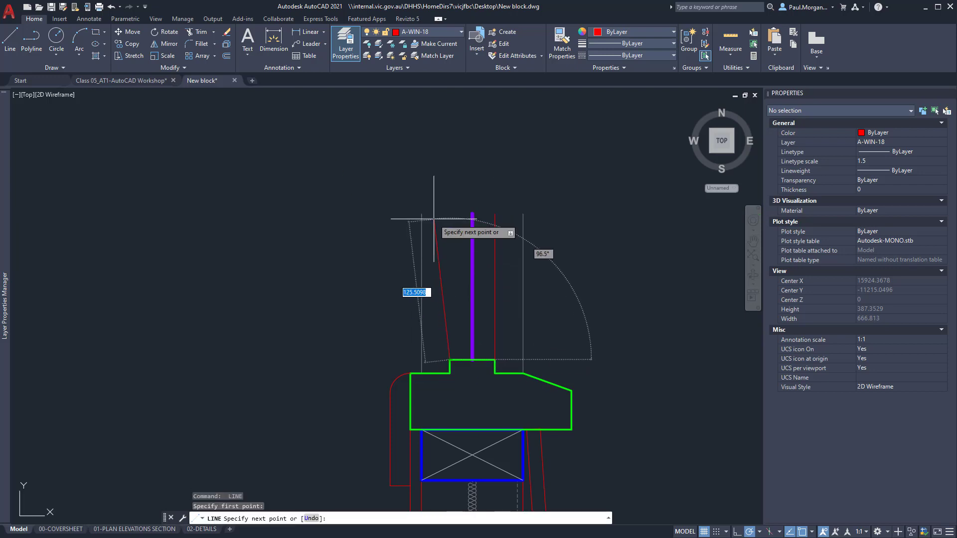
pyautogui.click(450, 215)
pyautogui.press('Escape')
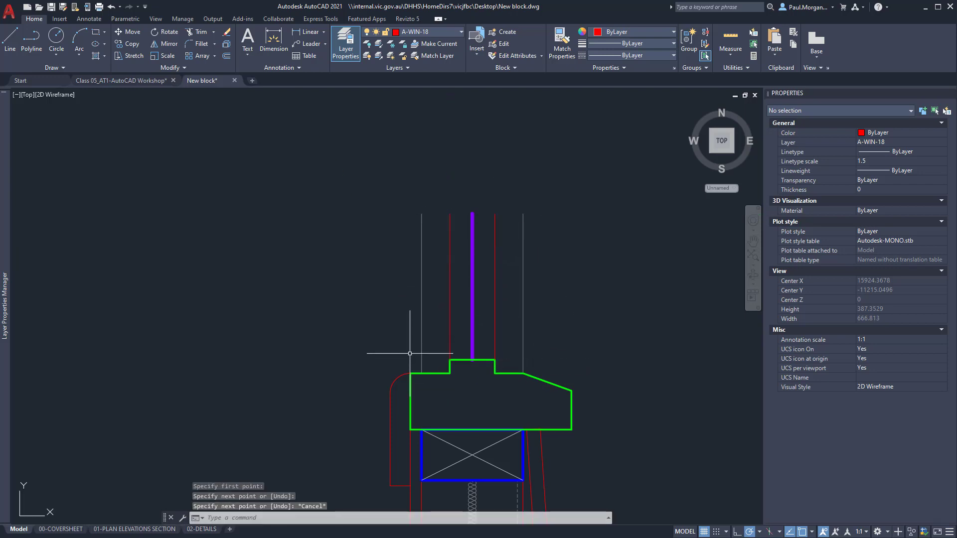
# - Draw a vertical line from the sill's upper interior corner up to the level of the glazing line's top end
pyautogui.press('Return')
pyautogui.click(410, 373)
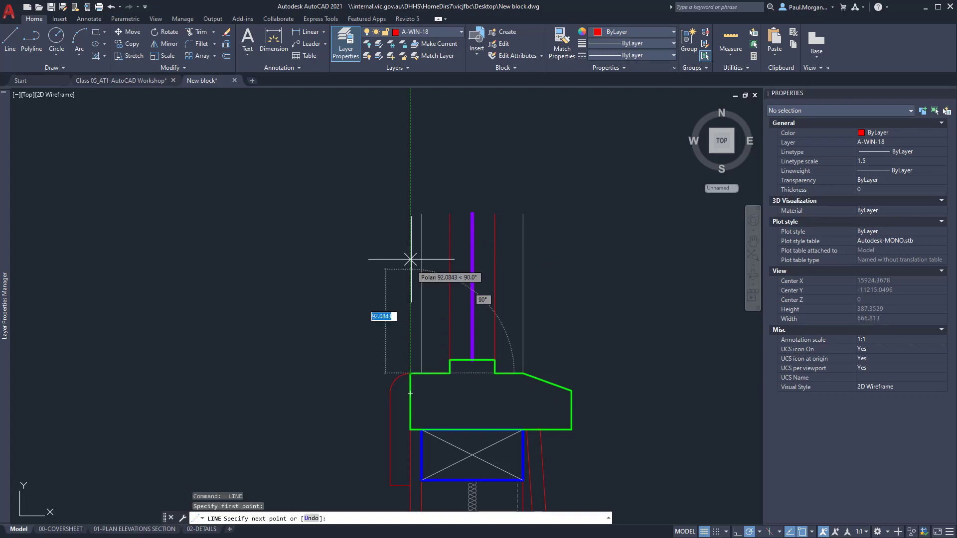
pyautogui.click(411, 215)
pyautogui.press('Escape')
pyautogui.press('Escape')
pyautogui.press('Escape')
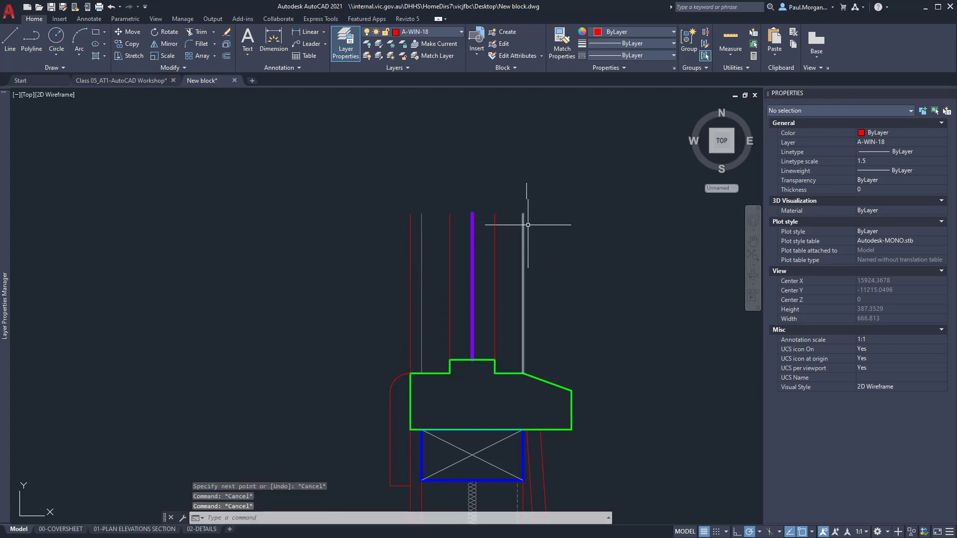
# - Put all five thin vertical lines above the sill on layer A-PEN-13, leaving out the glazing line
pyautogui.click(528, 225)
pyautogui.click(484, 238)
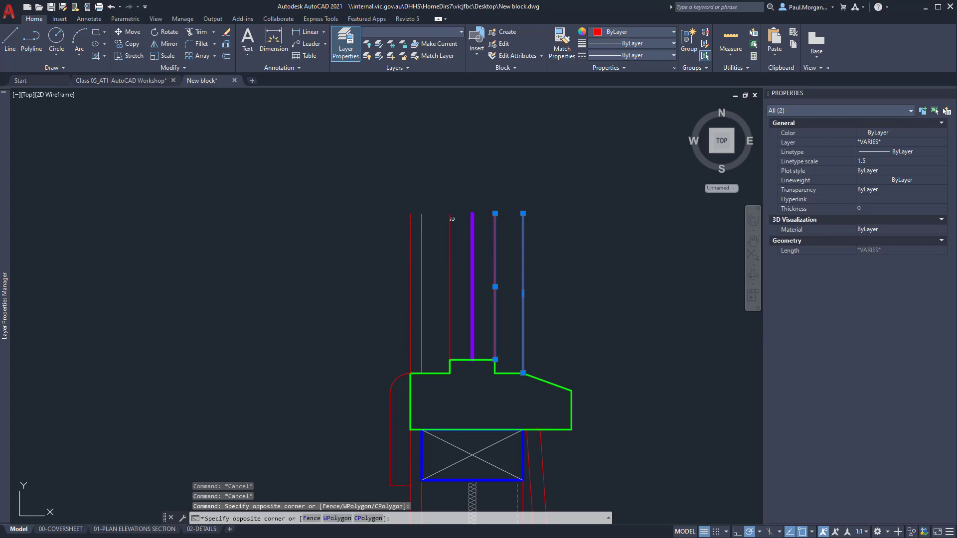
pyautogui.click(405, 239)
pyautogui.click(443, 34)
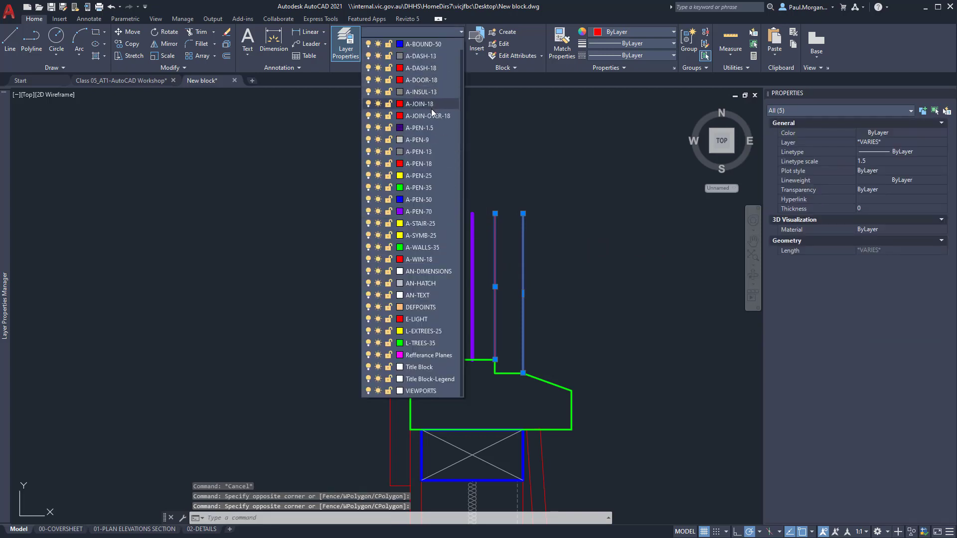
pyautogui.click(425, 152)
pyautogui.scroll(3, 534, 292)
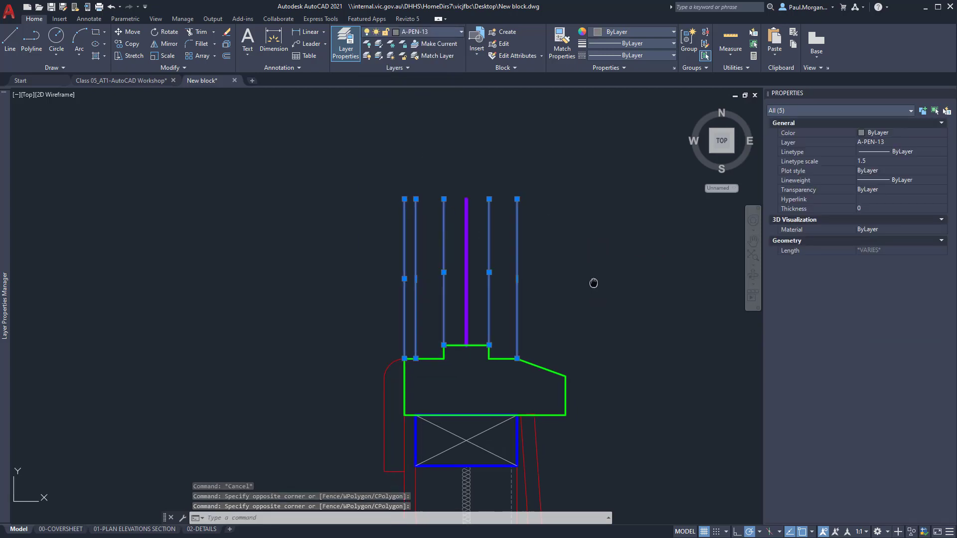
pyautogui.press('Escape')
pyautogui.press('Escape')
pyautogui.scroll(-2, 479, 309)
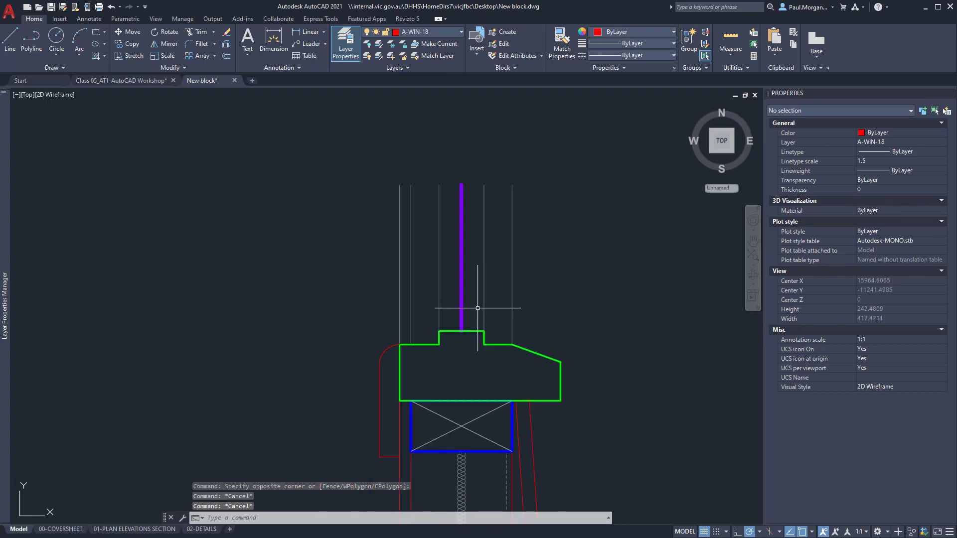
pyautogui.moveTo(518, 288); pyautogui.dragTo(543, 270, button='middle')
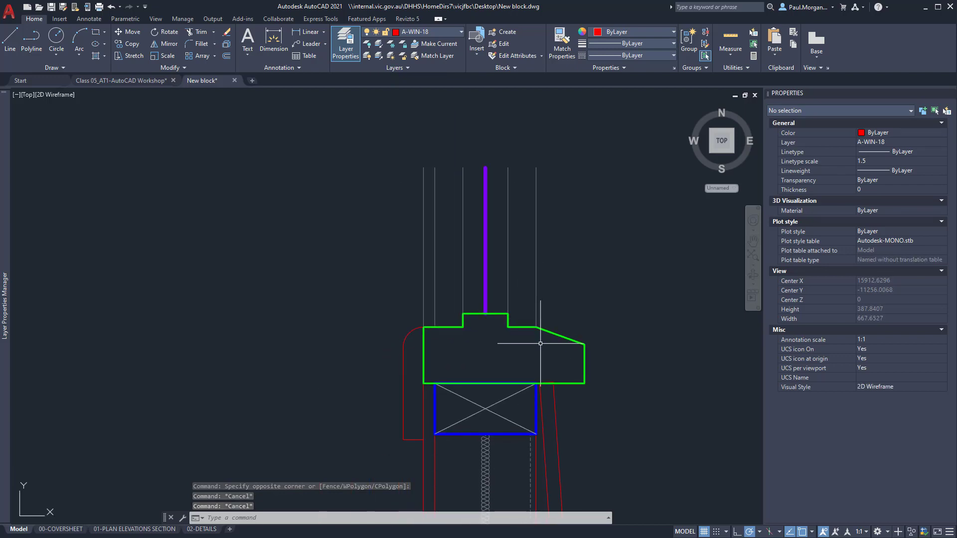
pyautogui.scroll(-4, 506, 243)
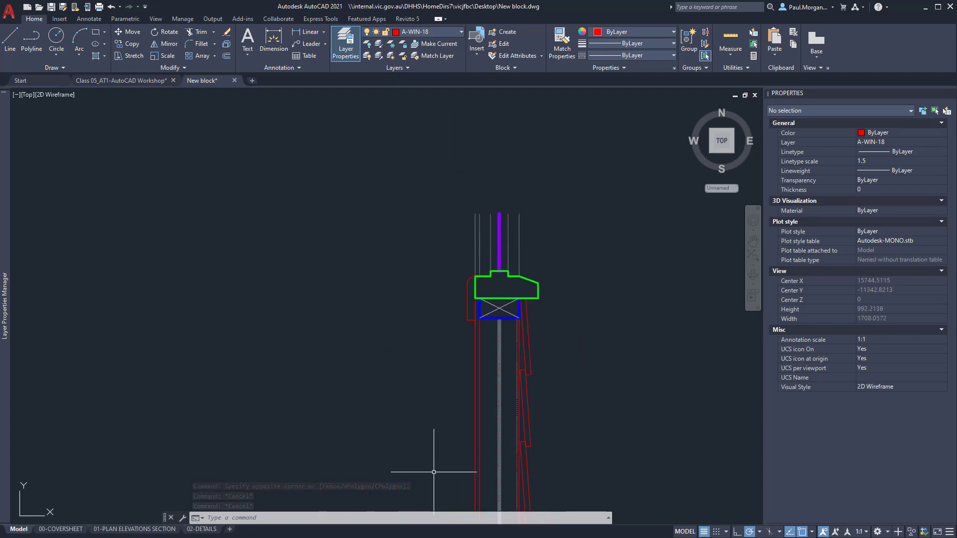
# - Open the 02-DETAILS layout and examine how the window sill, architrave, insulation and weatherboards of the wall section appear on the sheet
pyautogui.click(202, 530)
pyautogui.moveTo(444, 126); pyautogui.dragTo(443, 349, button='middle')
pyautogui.scroll(2, 424, 313)
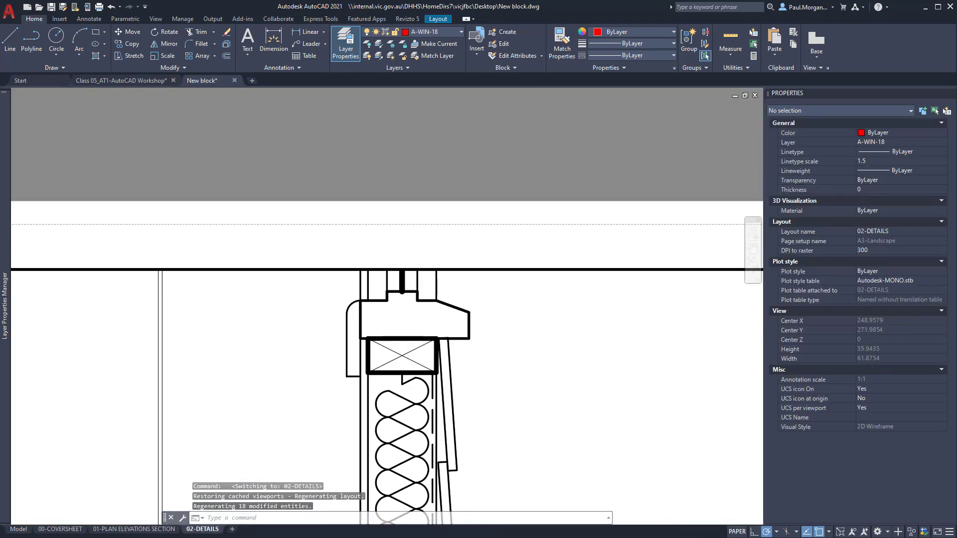
pyautogui.scroll(-2, 410, 304)
pyautogui.moveTo(460, 331); pyautogui.dragTo(463, 274, button='middle')
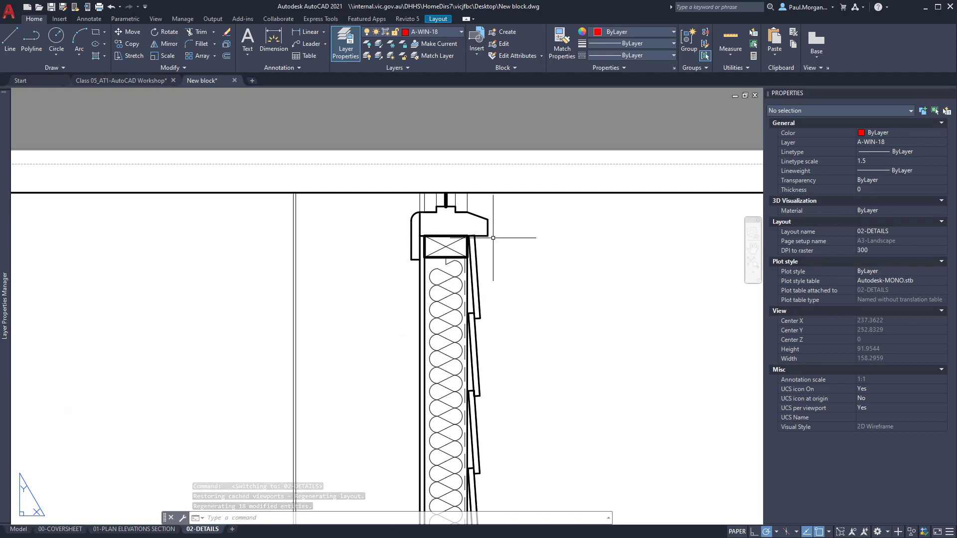
pyautogui.scroll(-2, 469, 201)
pyautogui.scroll(4, 469, 201)
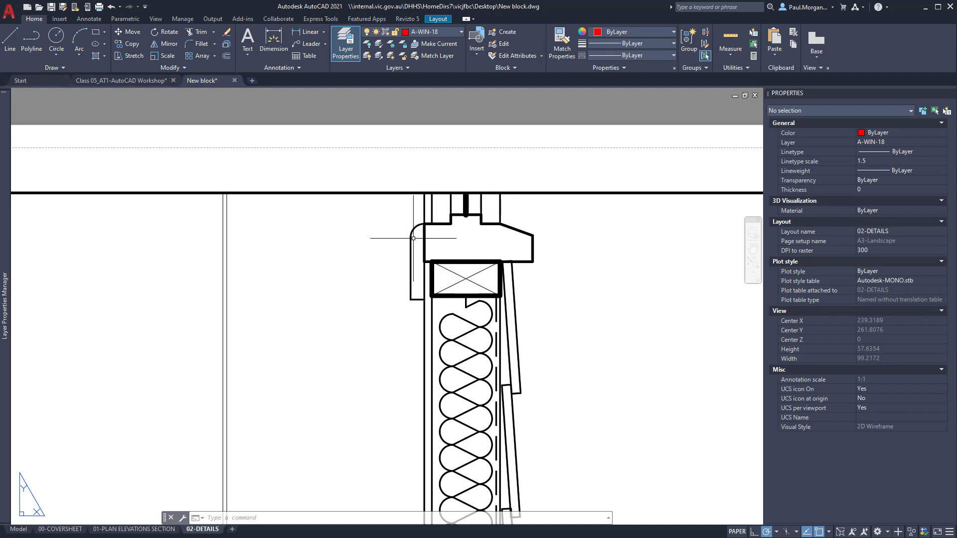
pyautogui.scroll(-4, 573, 289)
pyautogui.scroll(-3, 572, 290)
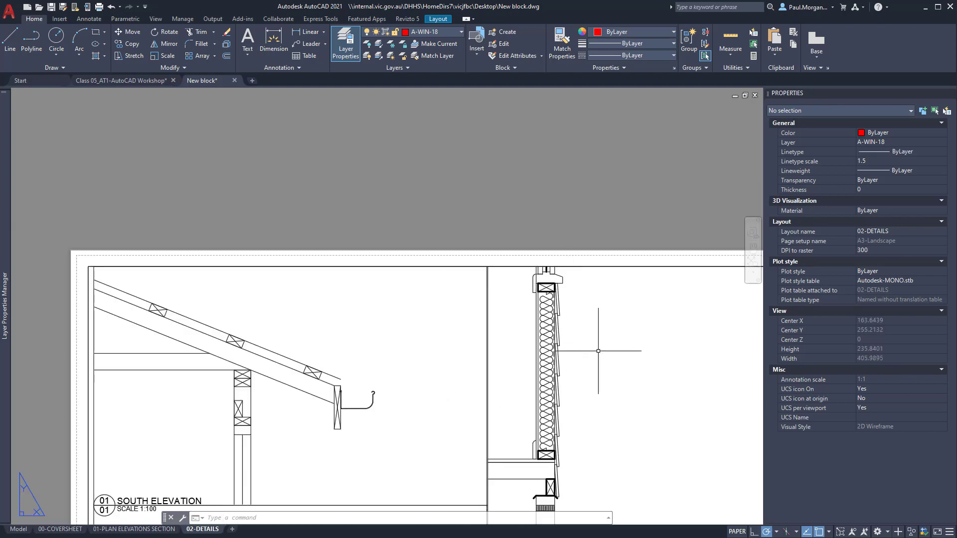
pyautogui.moveTo(620, 331); pyautogui.dragTo(492, 253, button='middle')
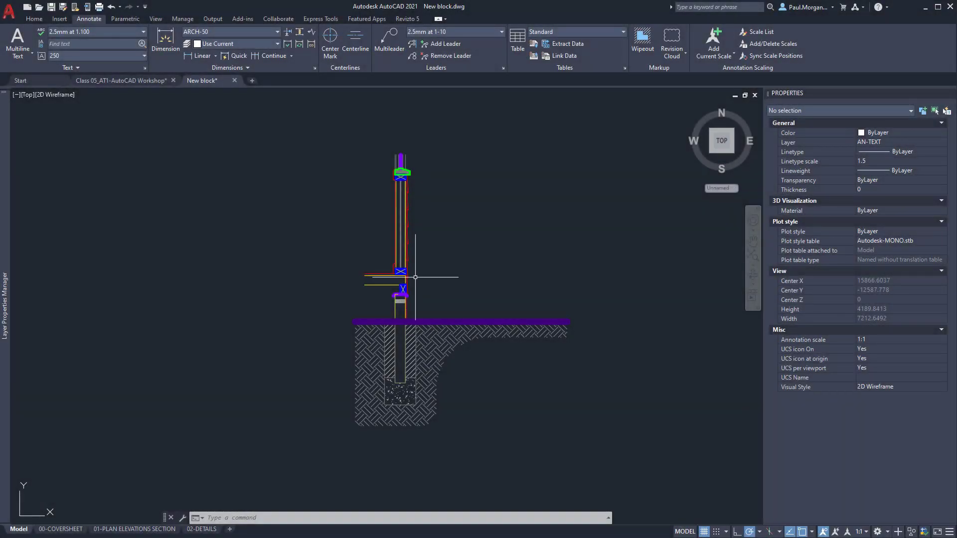
pyautogui.scroll(1, 433, 316)
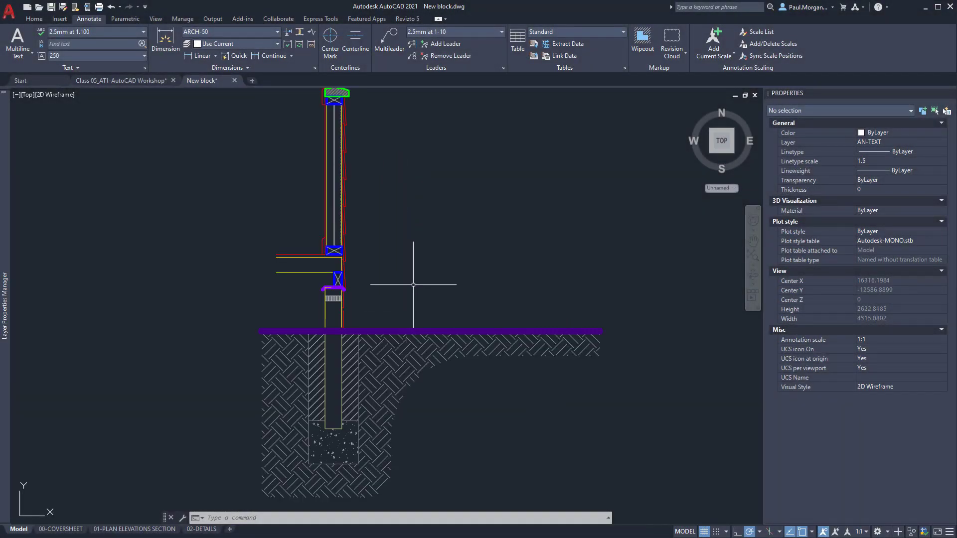
pyautogui.scroll(1, 424, 309)
pyautogui.scroll(-2, 399, 249)
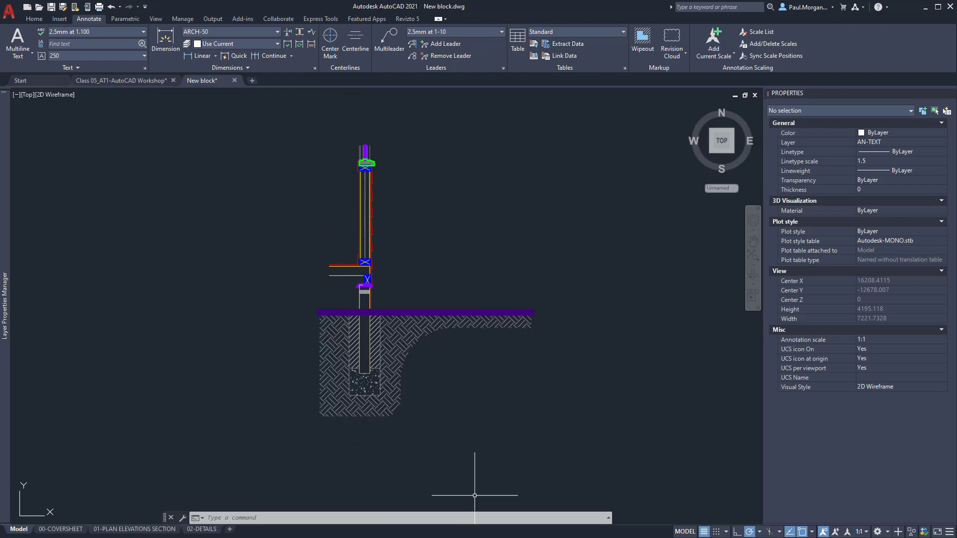
# - Switch to the Revu reference and examine the labels and leaders of the wall and sub-floor detail
pyautogui.hotkey('alt', 'Tab')
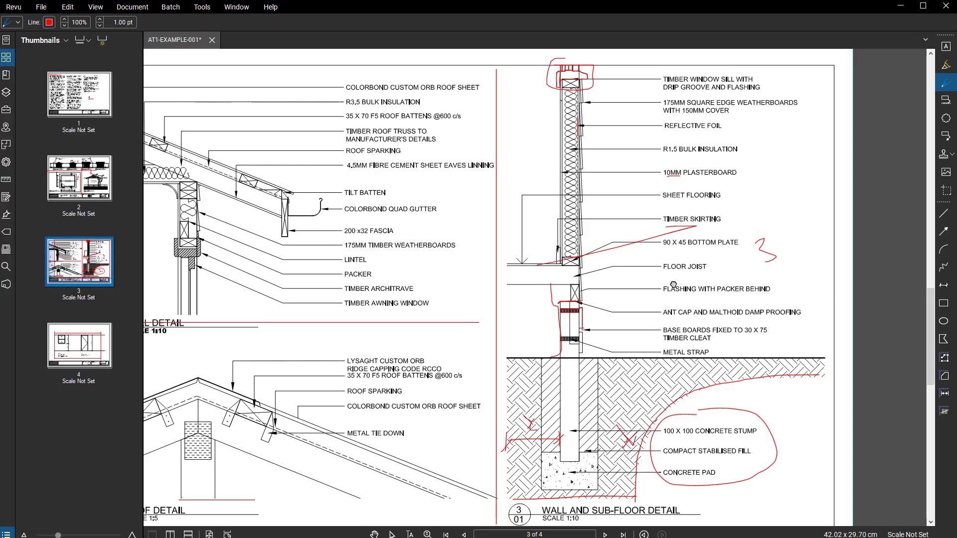
pyautogui.moveTo(673, 284); pyautogui.dragTo(636, 292, button='middle')
pyautogui.scroll(1, 648, 205)
pyautogui.scroll(3, 650, 200)
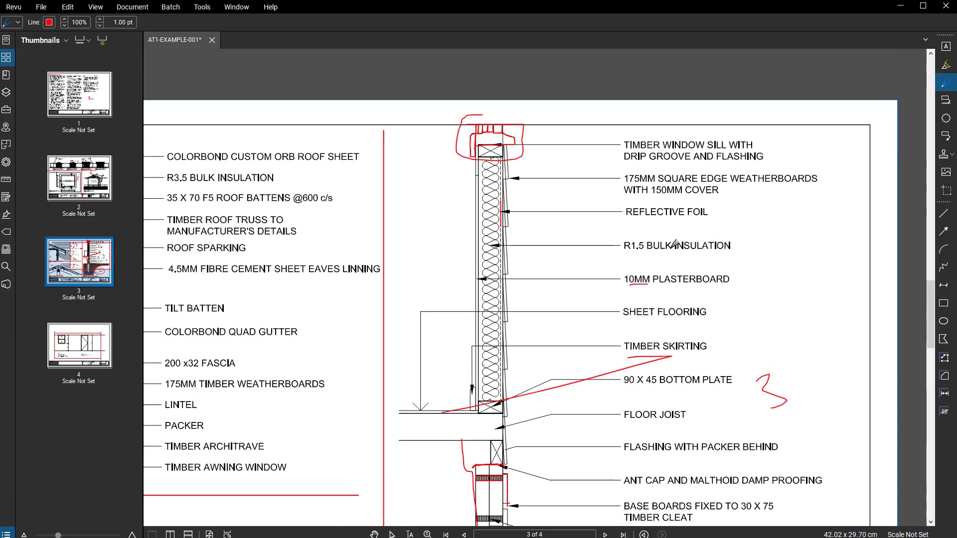
pyautogui.scroll(1, 618, 156)
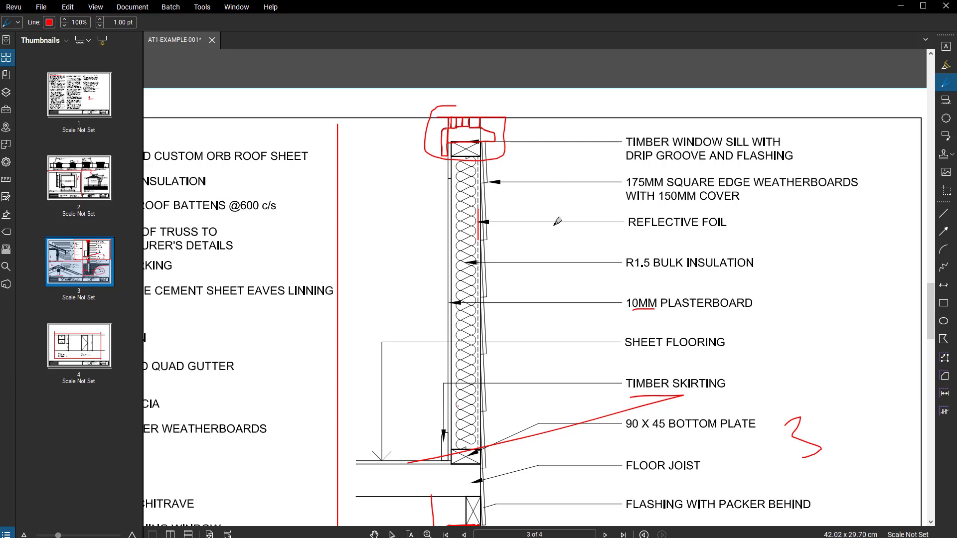
pyautogui.scroll(-2, 628, 174)
pyautogui.moveTo(683, 340); pyautogui.dragTo(654, 220, button='middle')
pyautogui.scroll(-2, 605, 173)
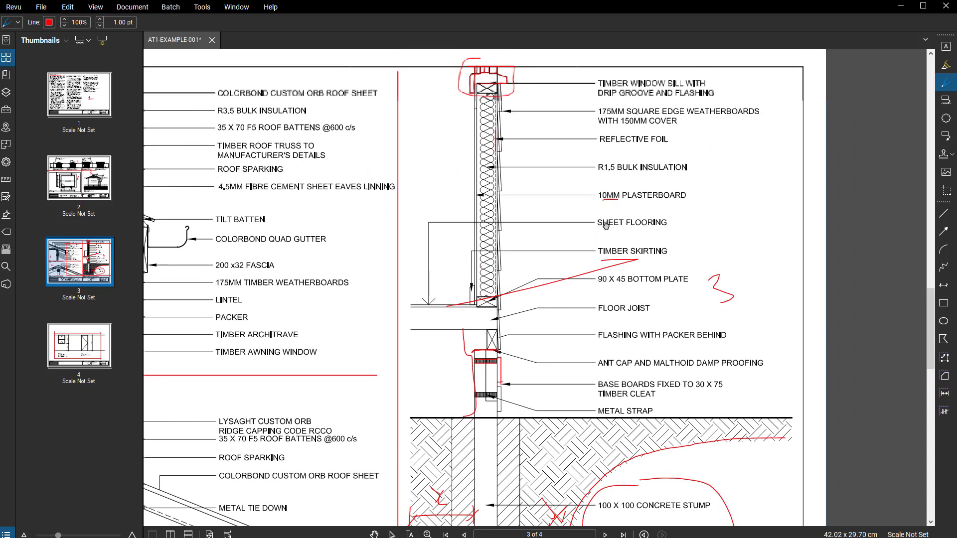
# - Mark the wall and sub-floor detail's label alignment with a vertical red line and the even spacing between leaders with x marks
pyautogui.moveTo(598, 89); pyautogui.dragTo(598, 507)
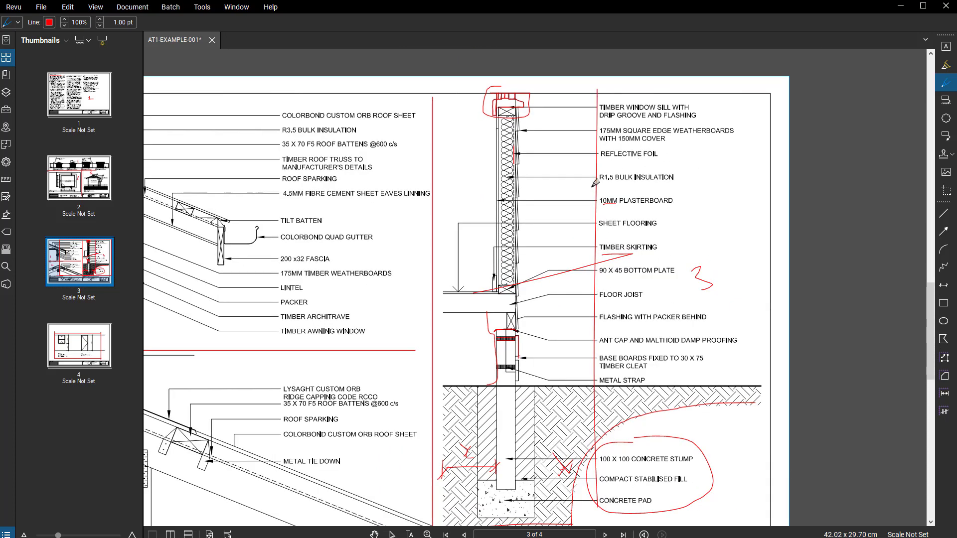
pyautogui.scroll(3, 595, 184)
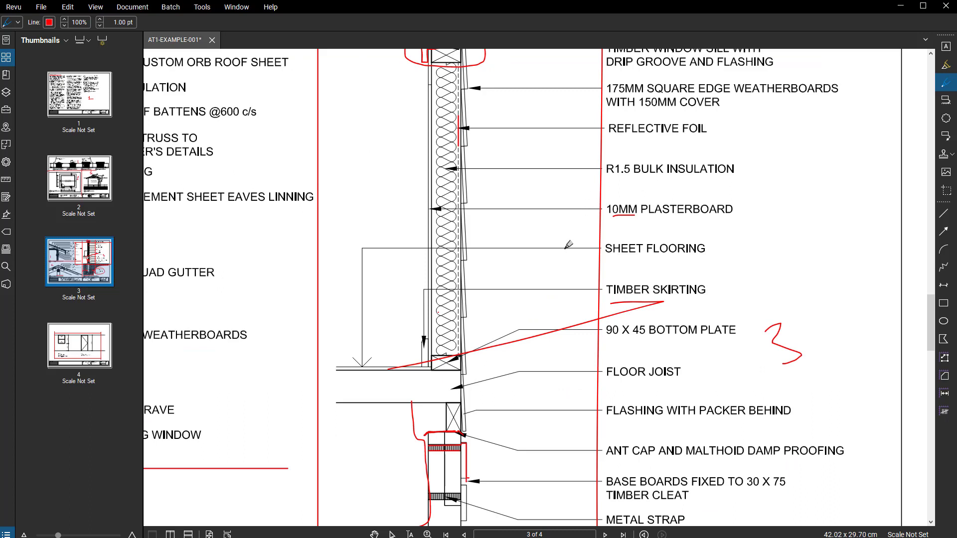
pyautogui.moveTo(564, 248); pyautogui.dragTo(577, 248)
pyautogui.moveTo(556, 289); pyautogui.dragTo(569, 289)
pyautogui.moveTo(562, 331)
pyautogui.mouseDown()
pyautogui.moveTo(594, 331)
pyautogui.moveTo(566, 352)
pyautogui.moveTo(587, 363)
pyautogui.moveTo(577, 363)
pyautogui.mouseUp()
pyautogui.moveTo(574, 313)
pyautogui.mouseDown()
pyautogui.moveTo(586, 324)
pyautogui.moveTo(576, 324)
pyautogui.mouseUp()
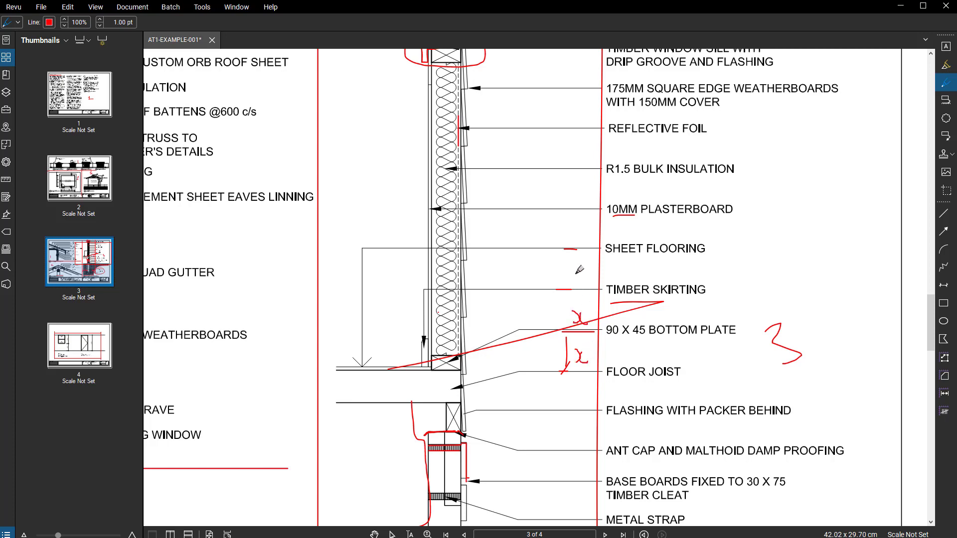
pyautogui.moveTo(573, 264)
pyautogui.mouseDown()
pyautogui.moveTo(586, 278)
pyautogui.moveTo(576, 278)
pyautogui.mouseUp()
pyautogui.scroll(-2, 538, 338)
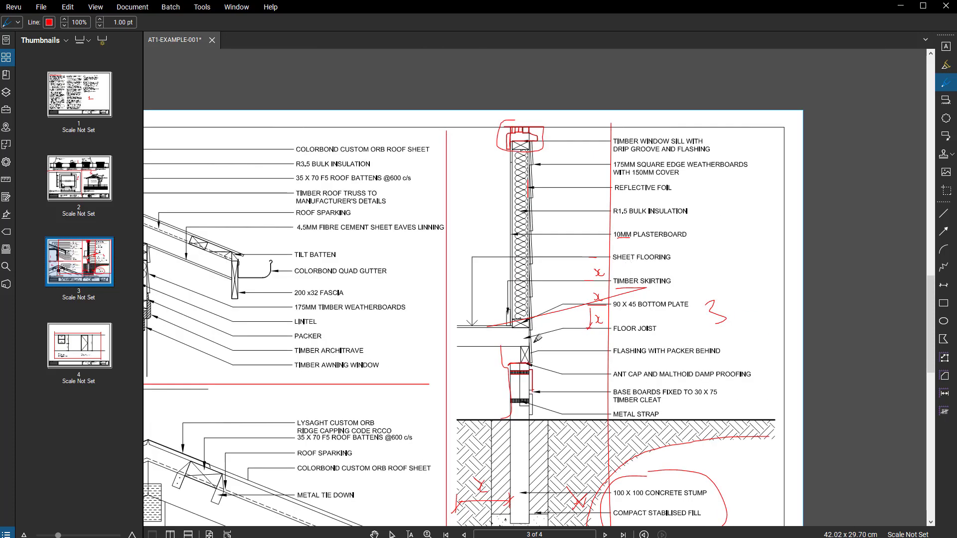
# - Mark vertical red lines on the wall detail along the start of its labels and through the bends of the lower leaders
pyautogui.moveTo(572, 311); pyautogui.dragTo(620, 244, button='middle')
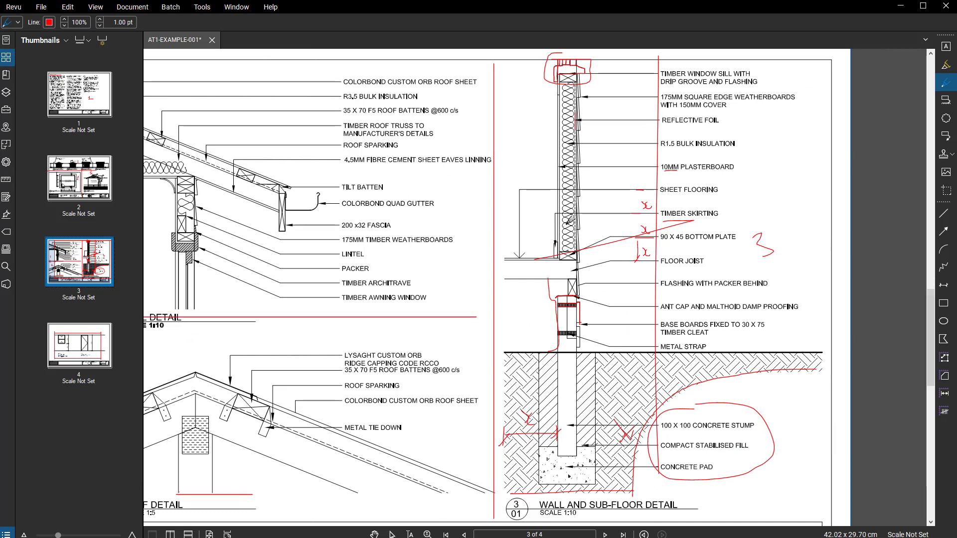
pyautogui.moveTo(306, 200); pyautogui.dragTo(425, 175, button='middle')
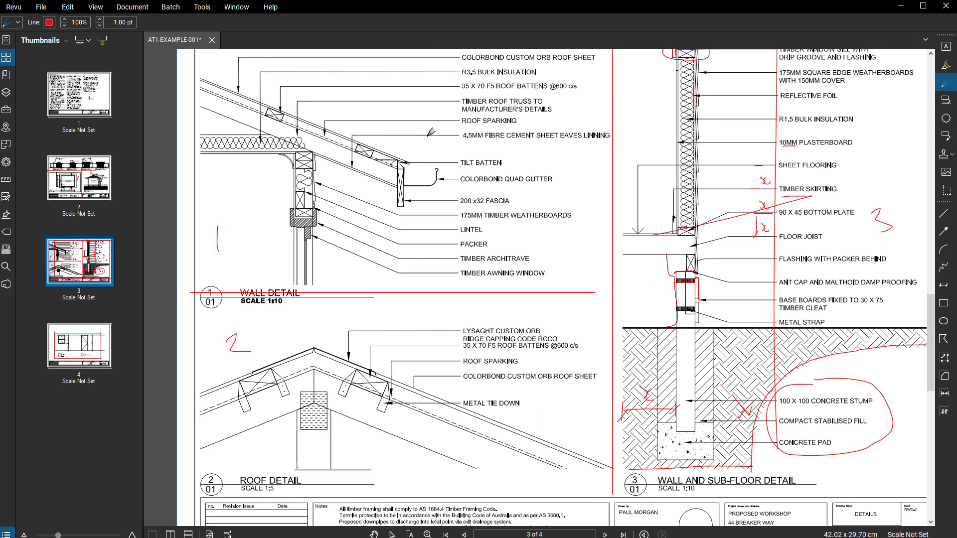
pyautogui.moveTo(513, 210); pyautogui.dragTo(492, 249, button='middle')
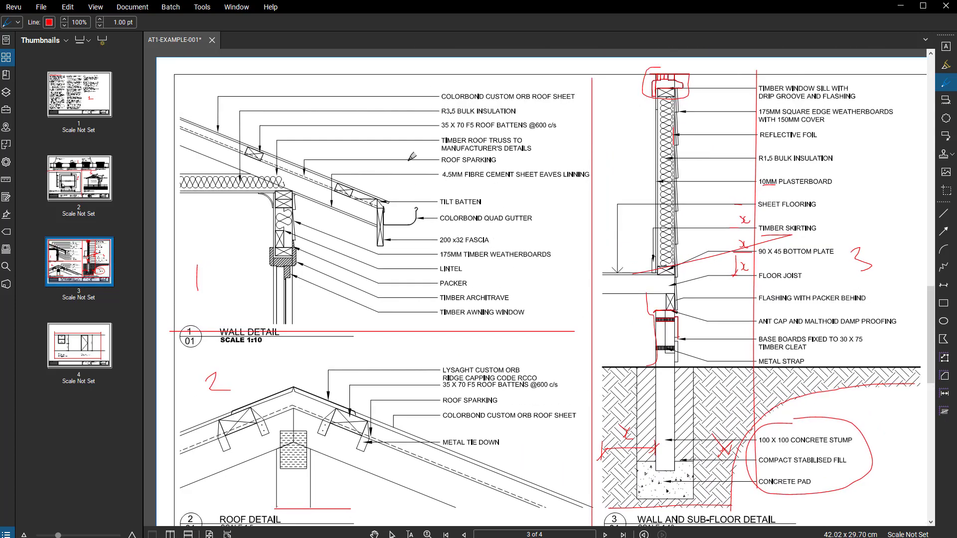
pyautogui.scroll(3, 412, 156)
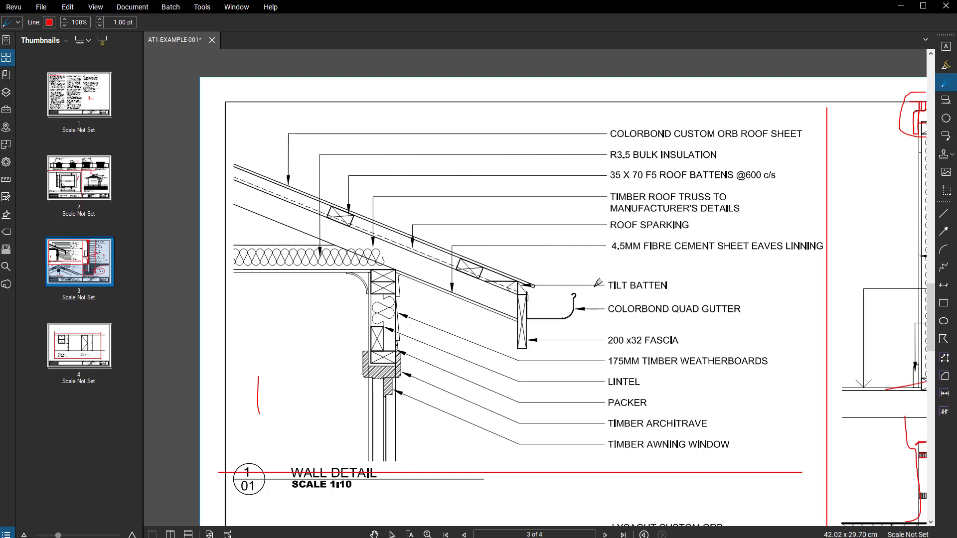
pyautogui.moveTo(610, 125); pyautogui.dragTo(609, 459)
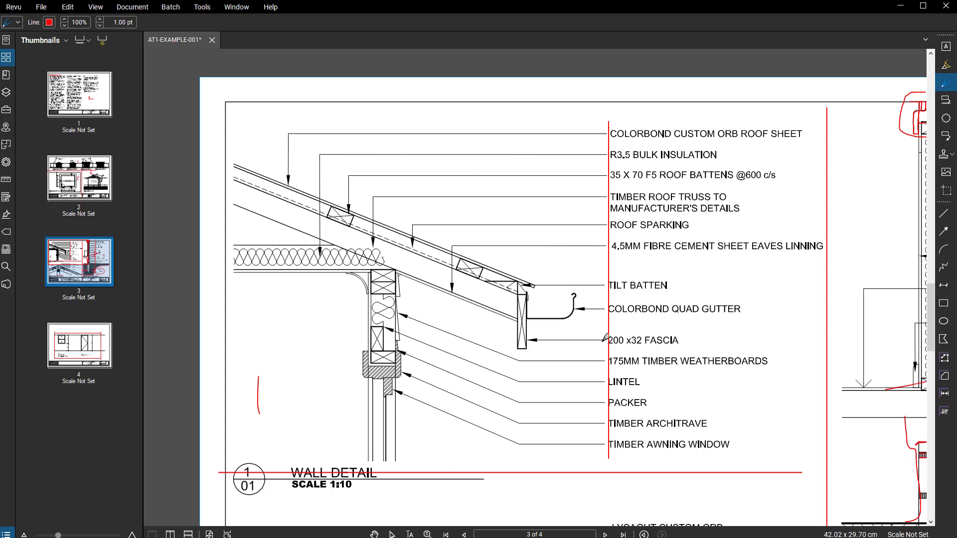
pyautogui.moveTo(477, 343); pyautogui.dragTo(545, 298, button='middle')
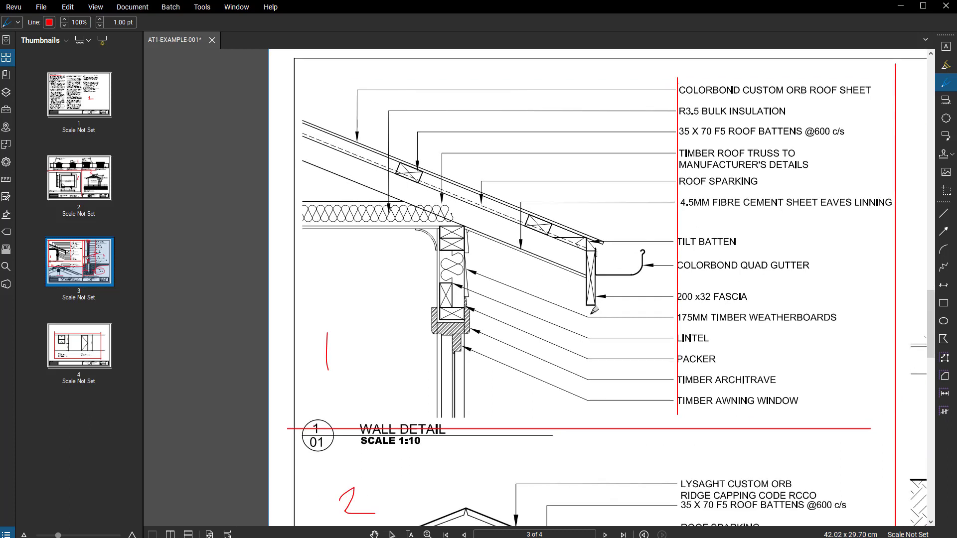
pyautogui.moveTo(588, 311); pyautogui.dragTo(588, 423)
pyautogui.moveTo(517, 233); pyautogui.dragTo(515, 249, button='middle')
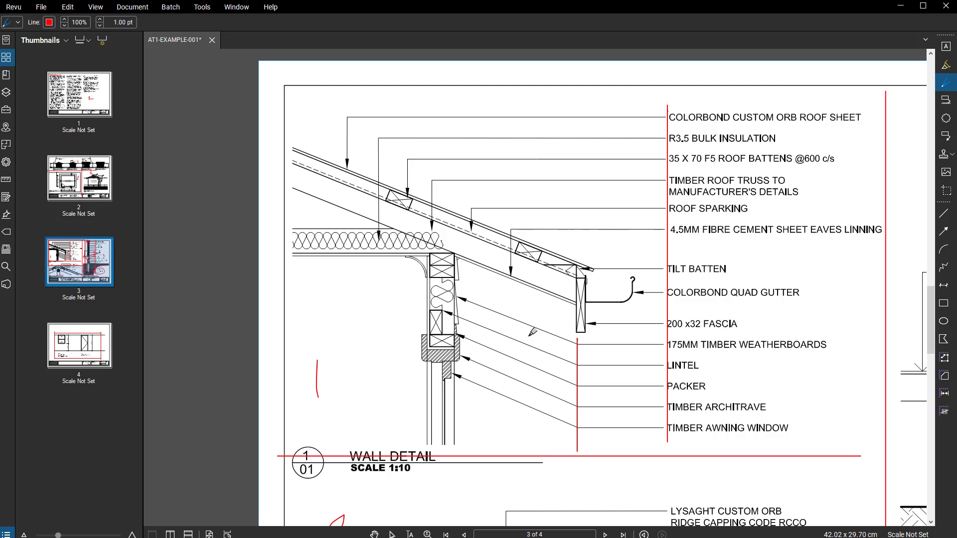
# - Switch back to AutoCAD and choose AN-TEXT as the current layer in model space
pyautogui.scroll(-2, 728, 240)
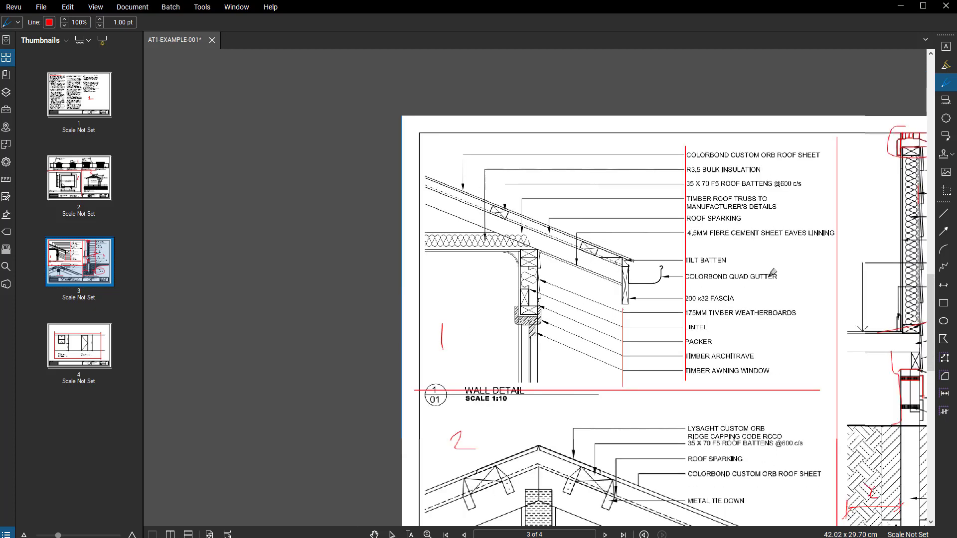
pyautogui.moveTo(786, 313); pyautogui.dragTo(506, 205, button='middle')
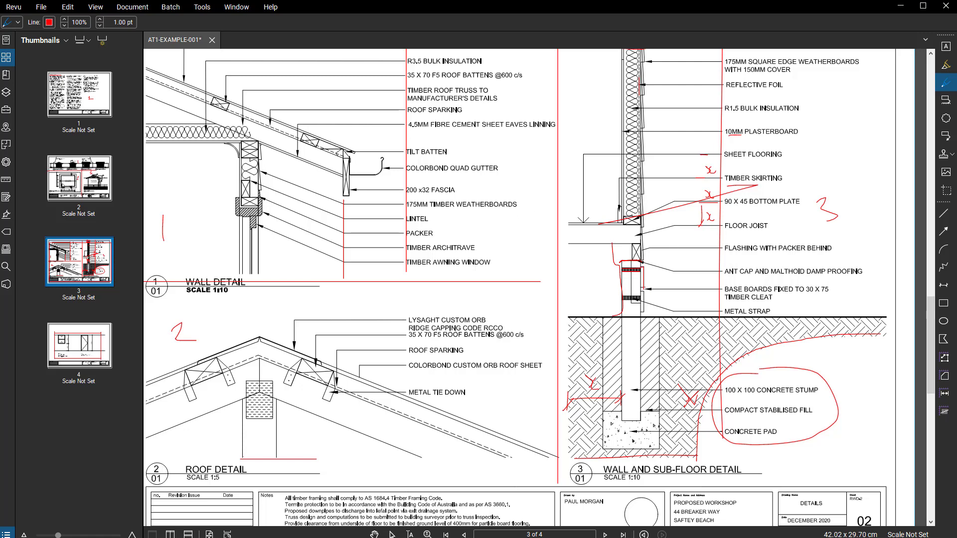
pyautogui.hotkey('alt', 'Tab')
pyautogui.moveTo(472, 206)
pyautogui.mouseDown(button='middle')
pyautogui.moveTo(490, 260)
pyautogui.moveTo(400, 184)
pyautogui.mouseUp(button='middle')
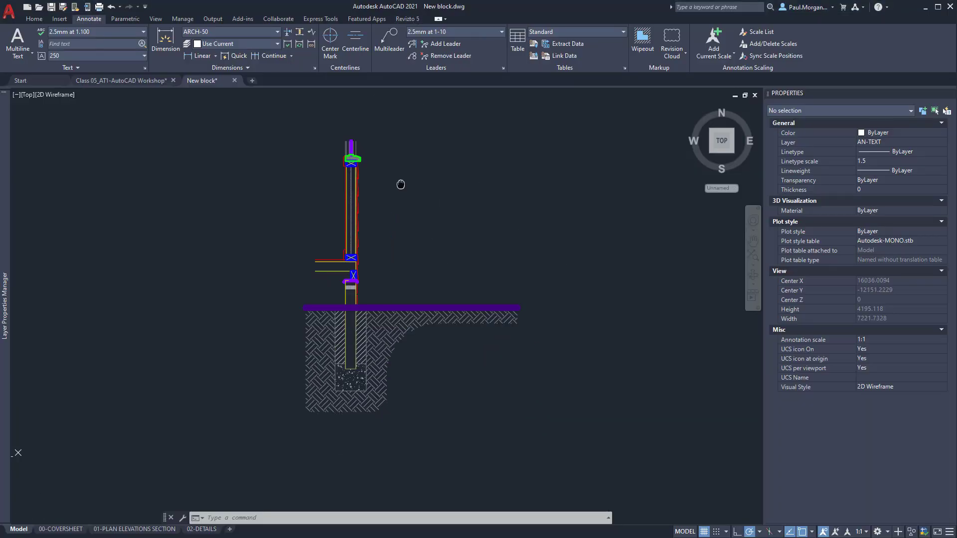
pyautogui.click(35, 19)
pyautogui.click(436, 35)
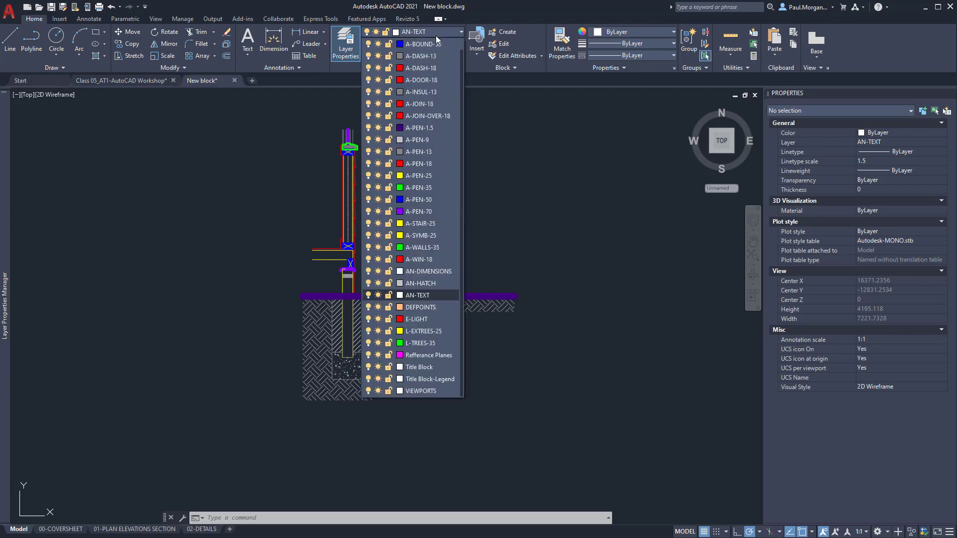
pyautogui.click(415, 295)
pyautogui.moveTo(414, 294); pyautogui.dragTo(435, 317, button='middle')
# - Draw a vertical guide line on the exterior side of the wall section, from the window lines' top level down to the soil hatch's bottom
pyautogui.write('l')
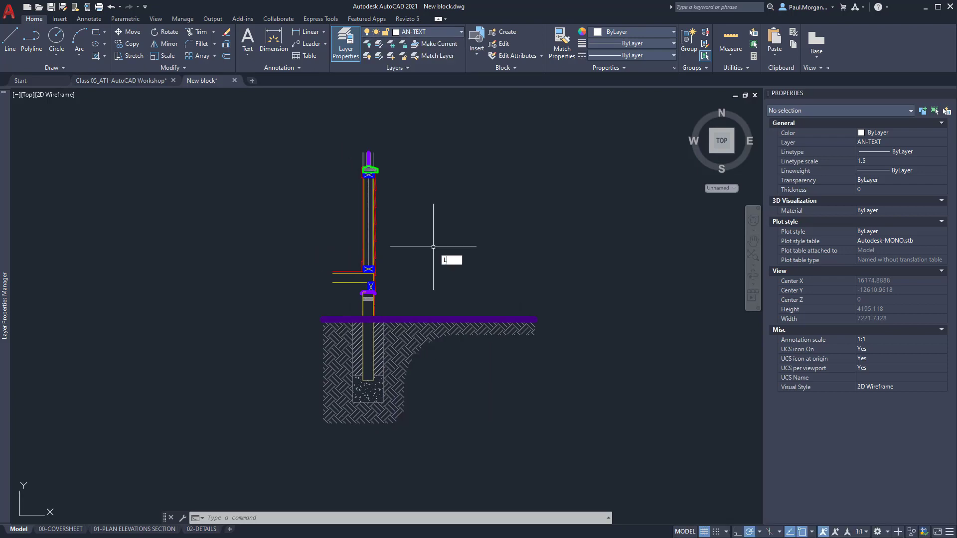
pyautogui.press('Return')
pyautogui.click(428, 150)
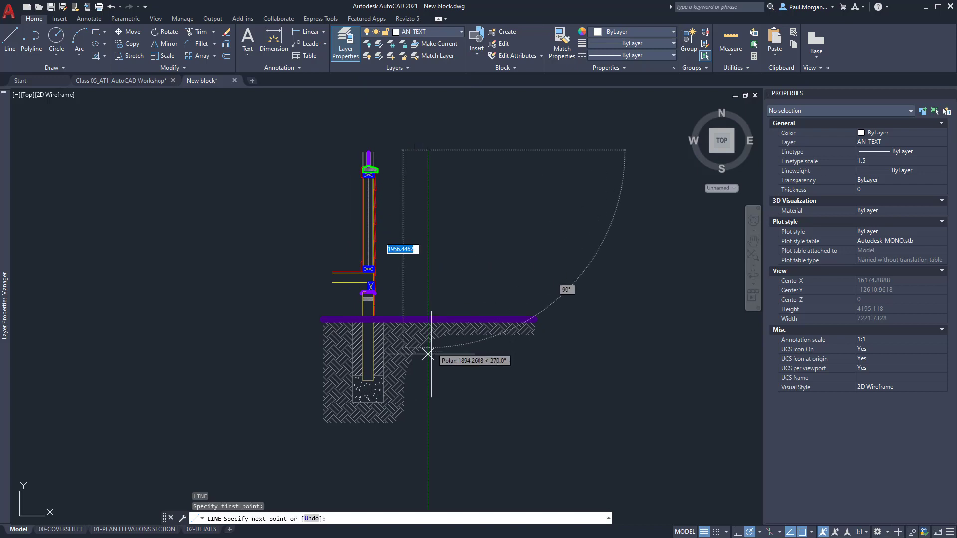
pyautogui.press('Escape')
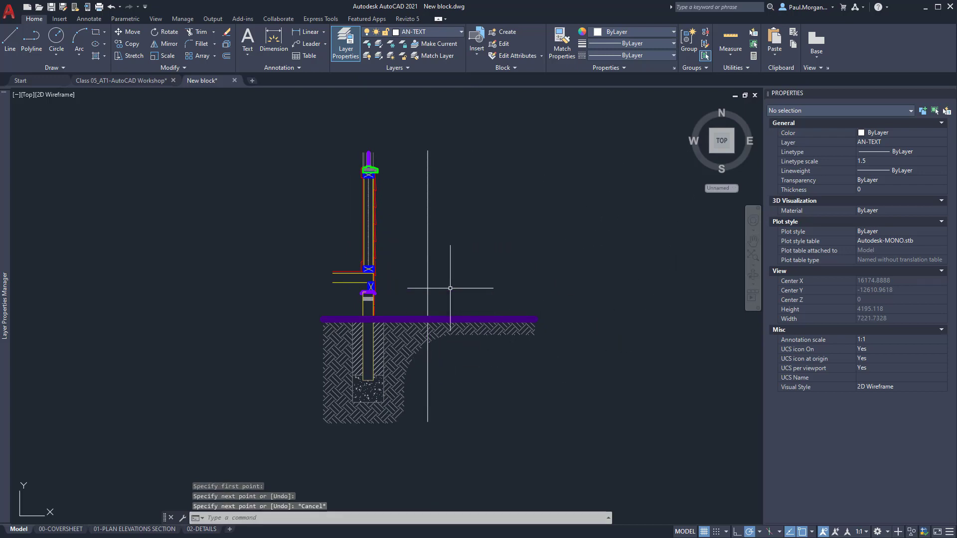
# - Open the 02-DETAILS layout with the whole sheet in view and activate the wall section viewport
pyautogui.click(201, 529)
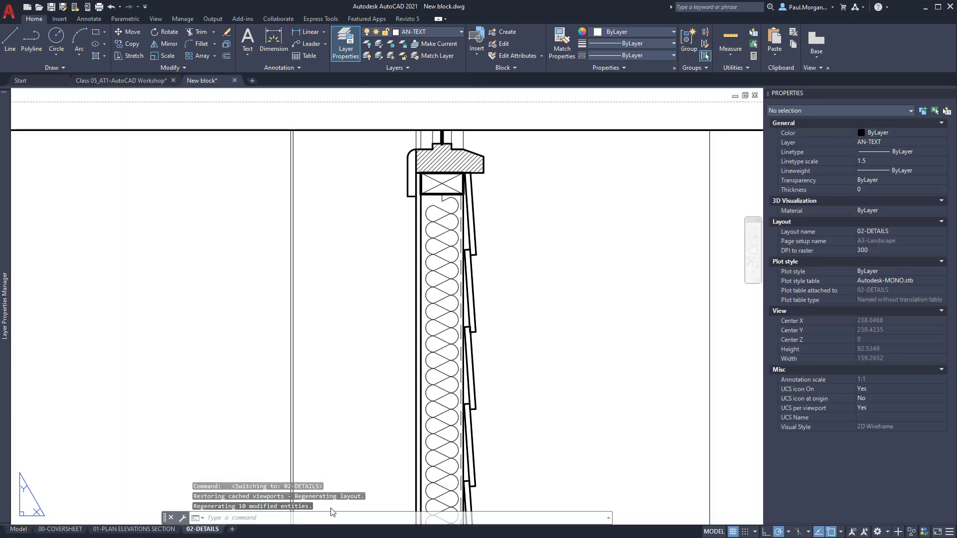
pyautogui.scroll(-4, 502, 318)
pyautogui.moveTo(509, 319); pyautogui.dragTo(464, 258, button='middle')
pyautogui.scroll(2, 469, 292)
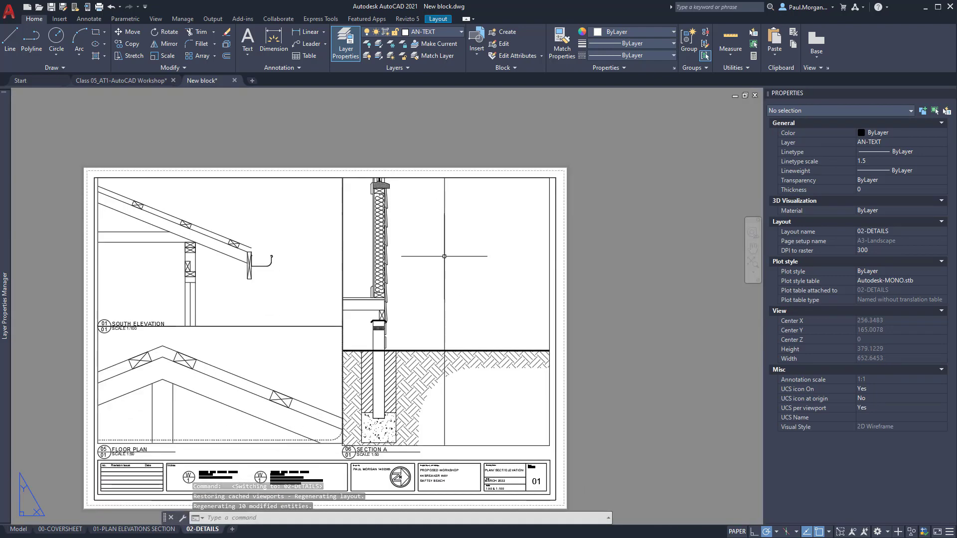
pyautogui.doubleClick(521, 245)
pyautogui.click(619, 236)
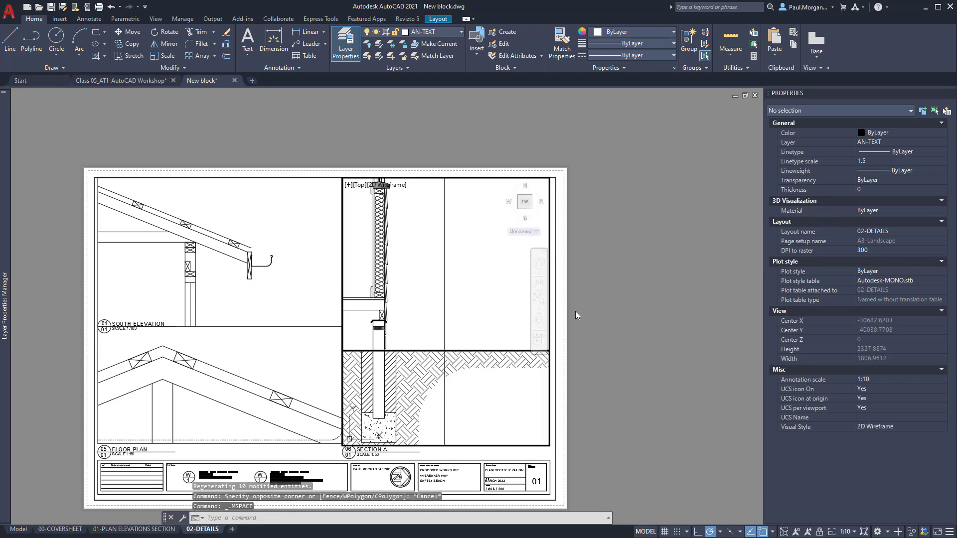
pyautogui.doubleClick(507, 416)
# - Draw a vertical guide line about 1750 mm long just inside the wall section viewport's outer edge, upward from near its lower corner
pyautogui.write('l')
pyautogui.press('Return')
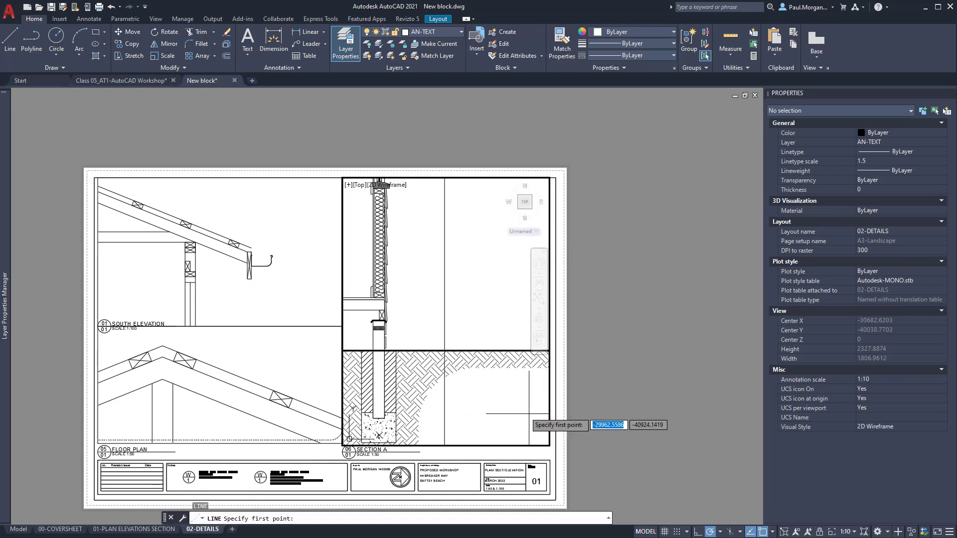
pyautogui.click(545, 443)
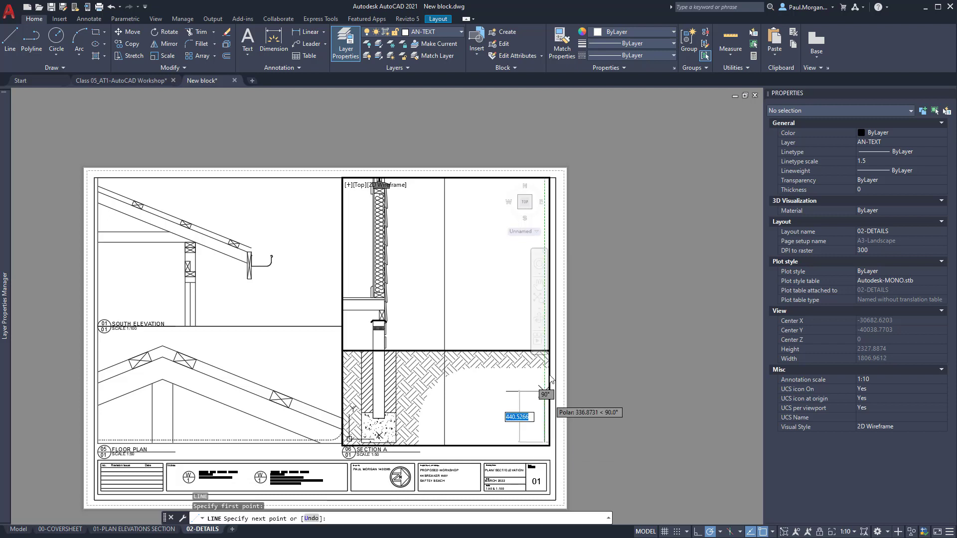
pyautogui.click(537, 232)
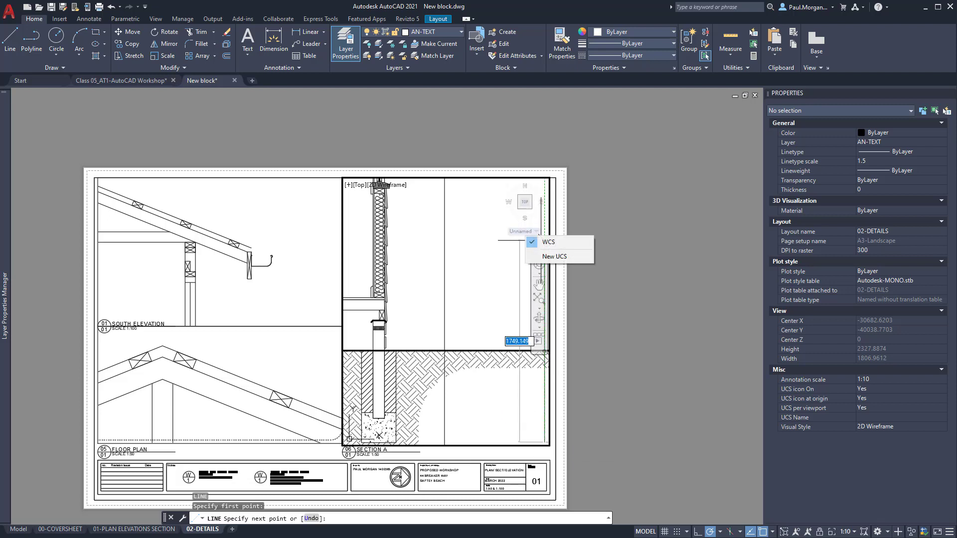
pyautogui.press('Escape')
pyautogui.press('Escape')
pyautogui.press('Escape')
pyautogui.press('Escape')
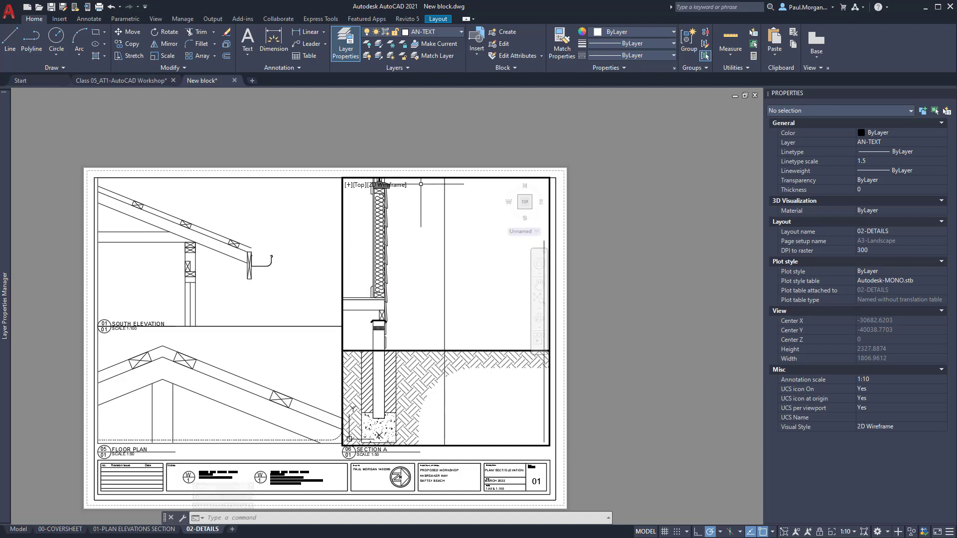
# - Draw a horizontal guide line about 430 mm long just below the viewport's upper edge, crossing the inner vertical guide
pyautogui.write('l')
pyautogui.press('Return')
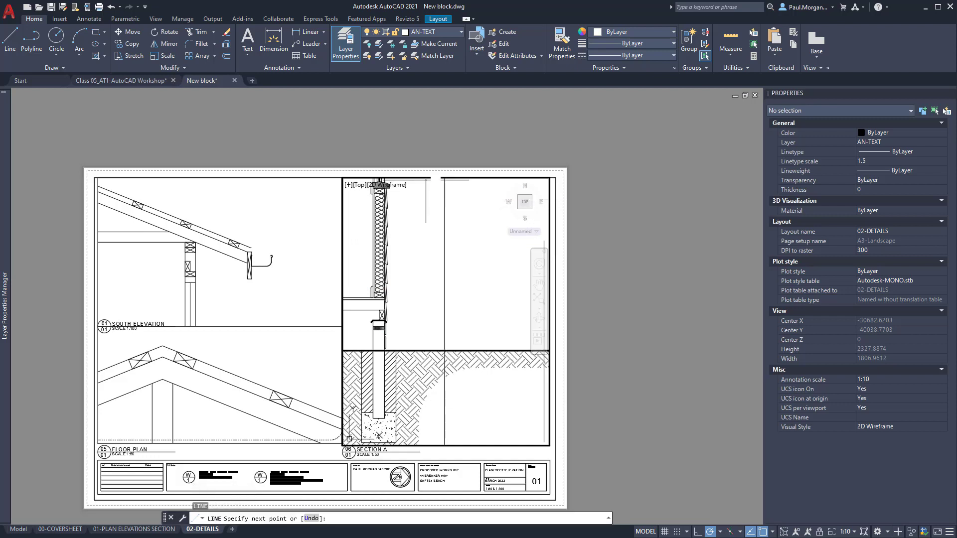
pyautogui.click(476, 181)
pyautogui.press('Escape')
pyautogui.press('Escape')
pyautogui.press('Escape')
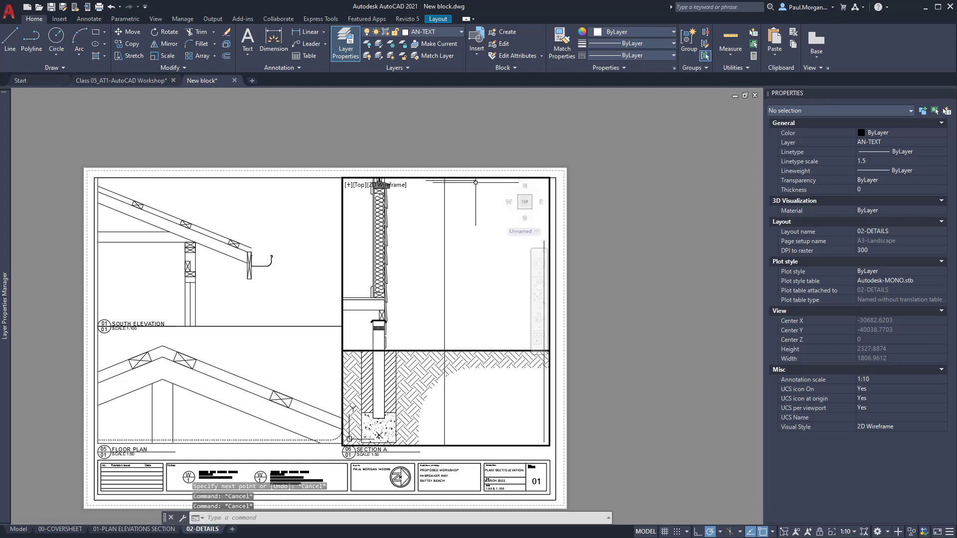
# - Return to model space and stretch the upper horizontal guide's outer end past the outer vertical guide
pyautogui.click(644, 532)
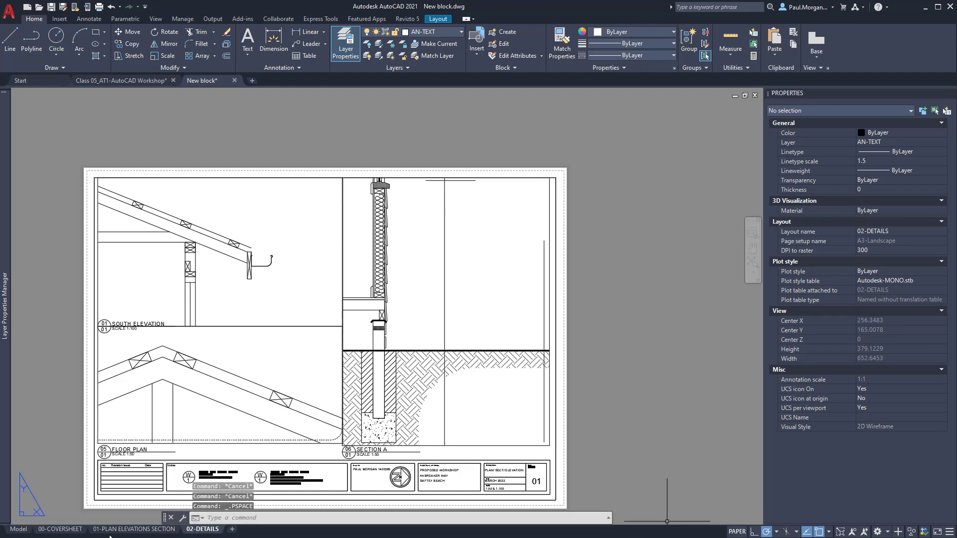
pyautogui.click(18, 529)
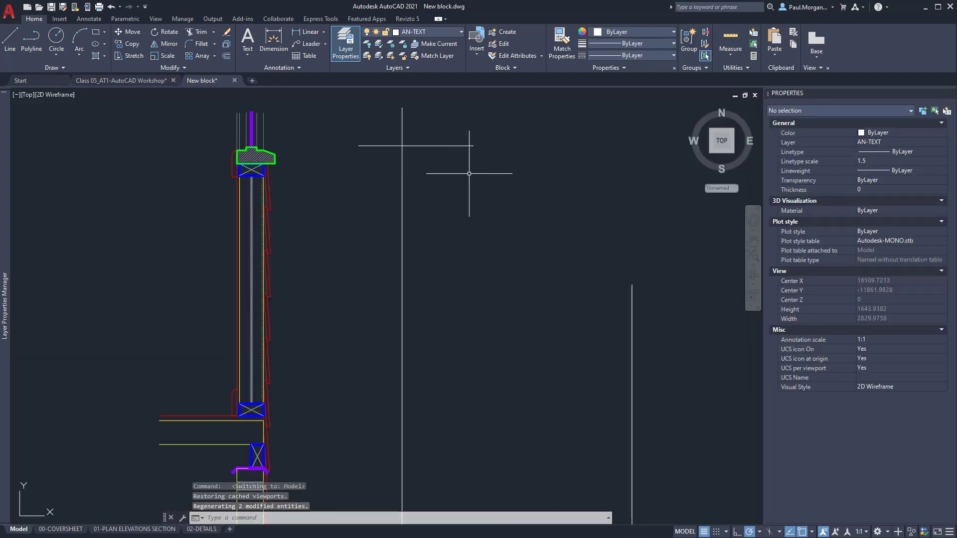
pyautogui.scroll(-4, 469, 173)
pyautogui.click(413, 155)
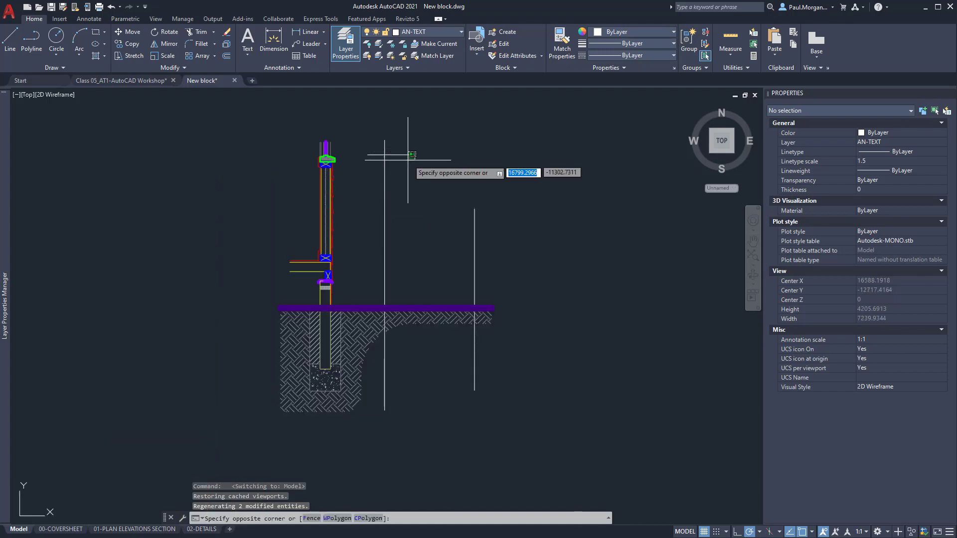
pyautogui.click(408, 160)
pyautogui.click(413, 155)
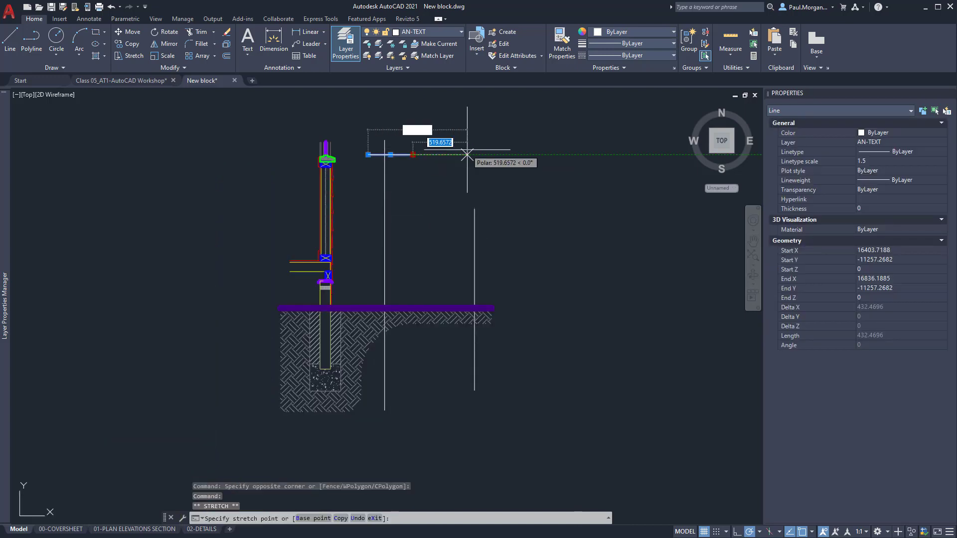
pyautogui.click(493, 155)
pyautogui.press('Escape')
# - Stretch the outer vertical guide's upper end to just above the horizontal guide
pyautogui.click(478, 203)
pyautogui.click(457, 223)
pyautogui.click(474, 209)
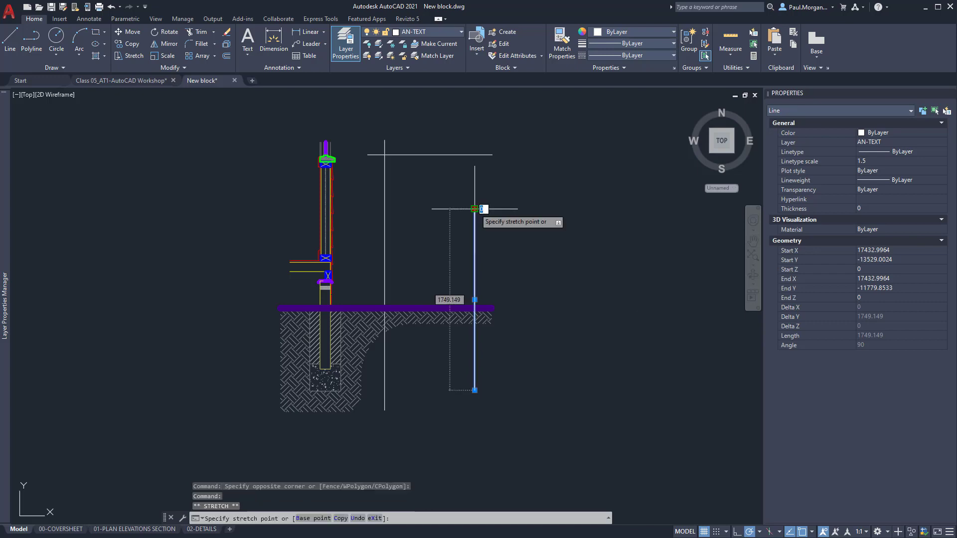
pyautogui.click(475, 146)
pyautogui.press('Escape')
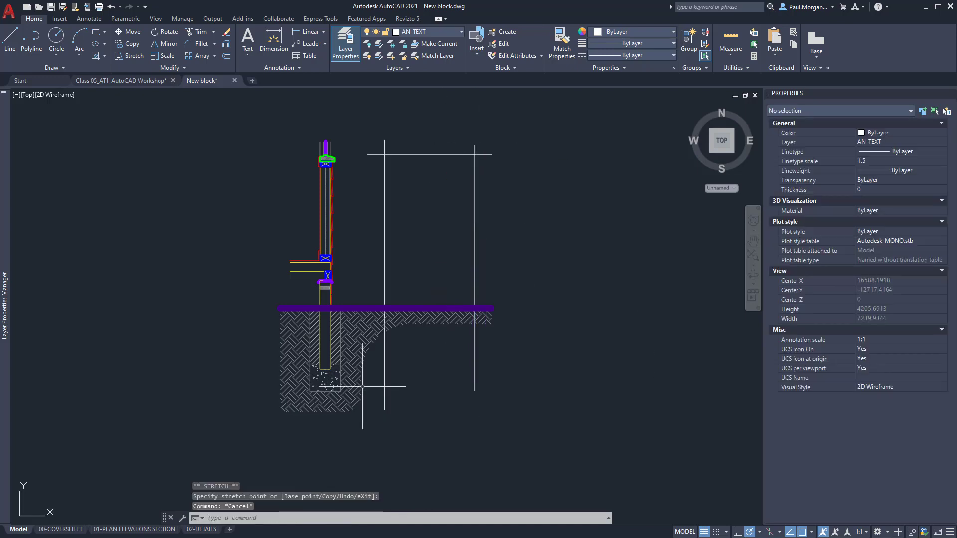
# - Draw a horizontal guide line from the concrete pad's lower exterior corner across both vertical guides
pyautogui.write('l')
pyautogui.press('Return')
pyautogui.scroll(2, 365, 385)
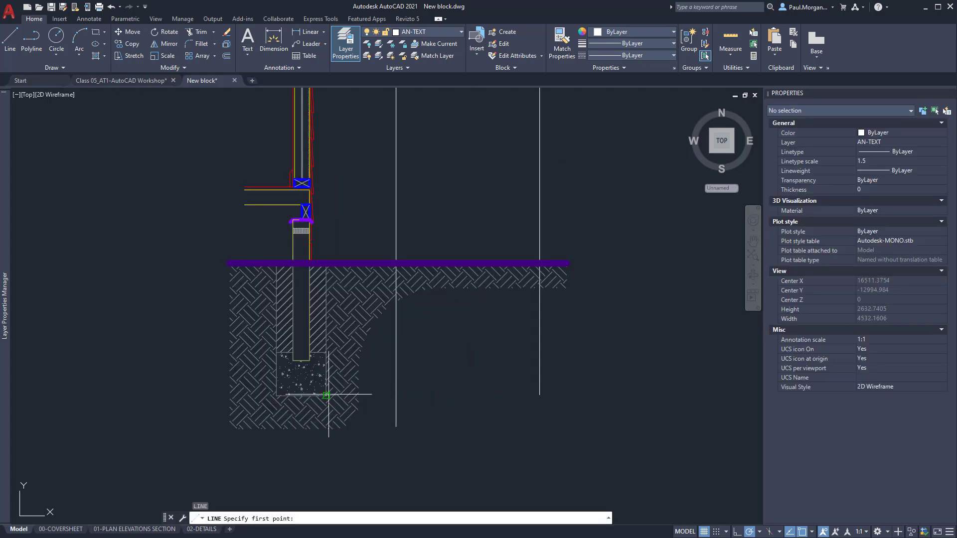
pyautogui.click(326, 395)
pyautogui.click(594, 395)
pyautogui.press('Escape')
pyautogui.scroll(-2, 594, 397)
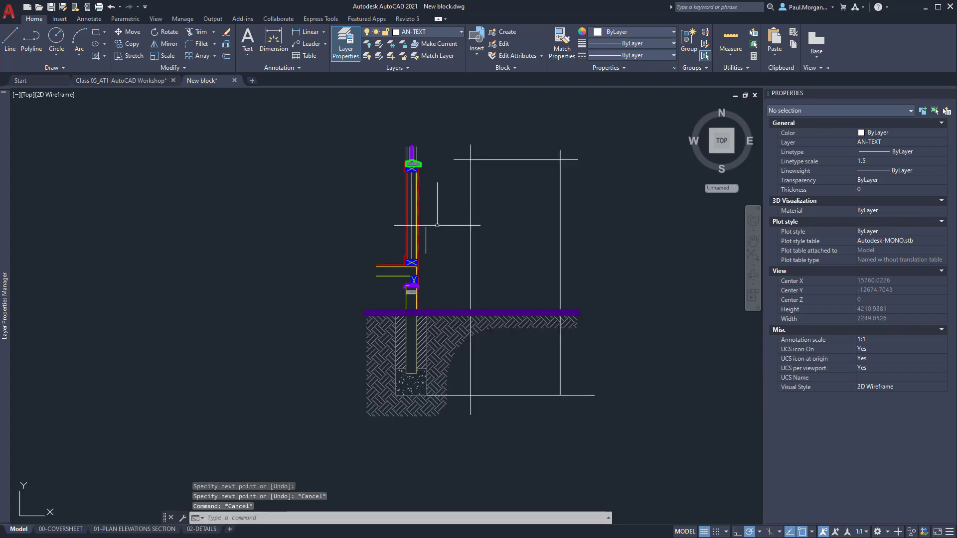
pyautogui.moveTo(439, 227)
pyautogui.mouseDown(button='middle')
pyautogui.moveTo(439, 258)
pyautogui.moveTo(479, 268)
pyautogui.mouseUp(button='middle')
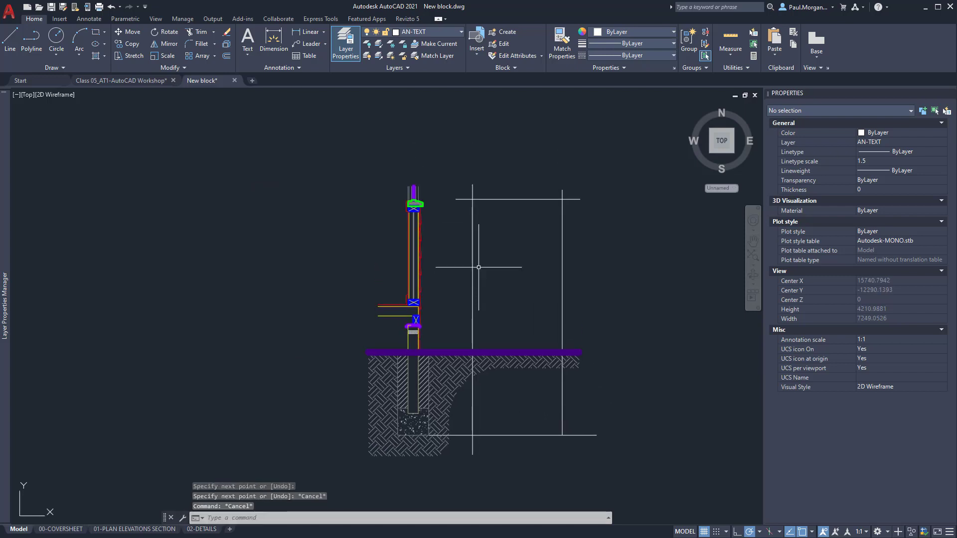
pyautogui.moveTo(477, 225); pyautogui.dragTo(480, 229, button='middle')
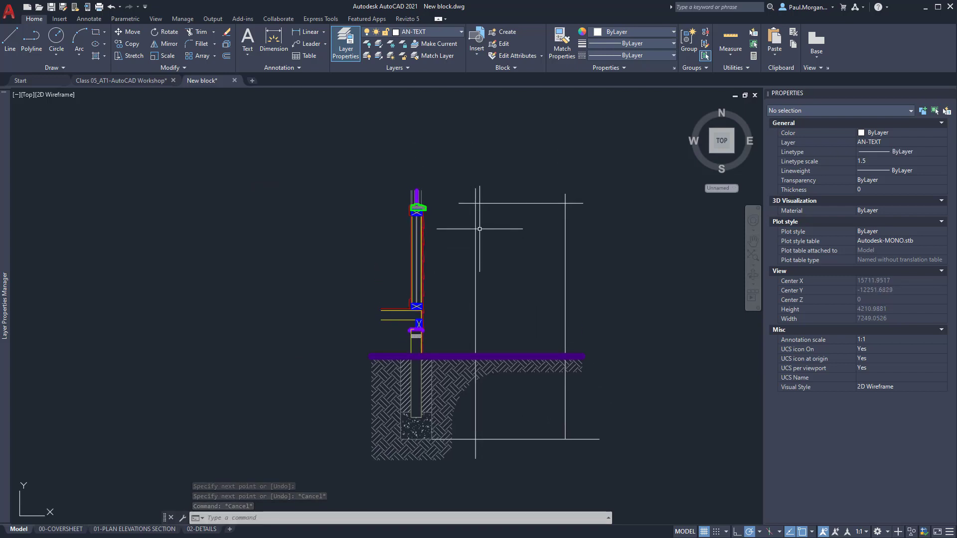
pyautogui.scroll(2, 480, 229)
pyautogui.moveTo(487, 275); pyautogui.dragTo(455, 251, button='middle')
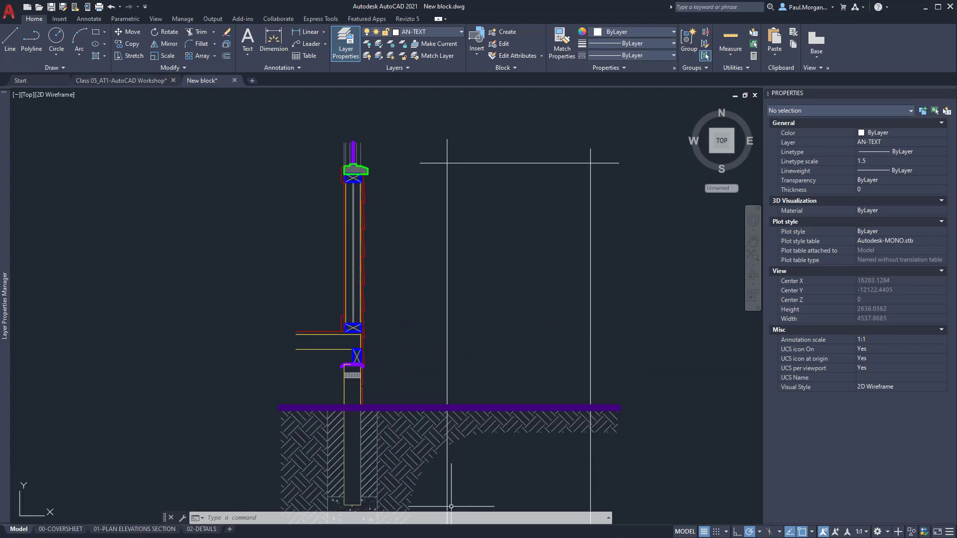
# - Switch to Revu and examine the upper wall detail labels, marking the start of the 175MM SQUARE EDGE WEATHERBOARDS text
pyautogui.hotkey('alt', 'Tab')
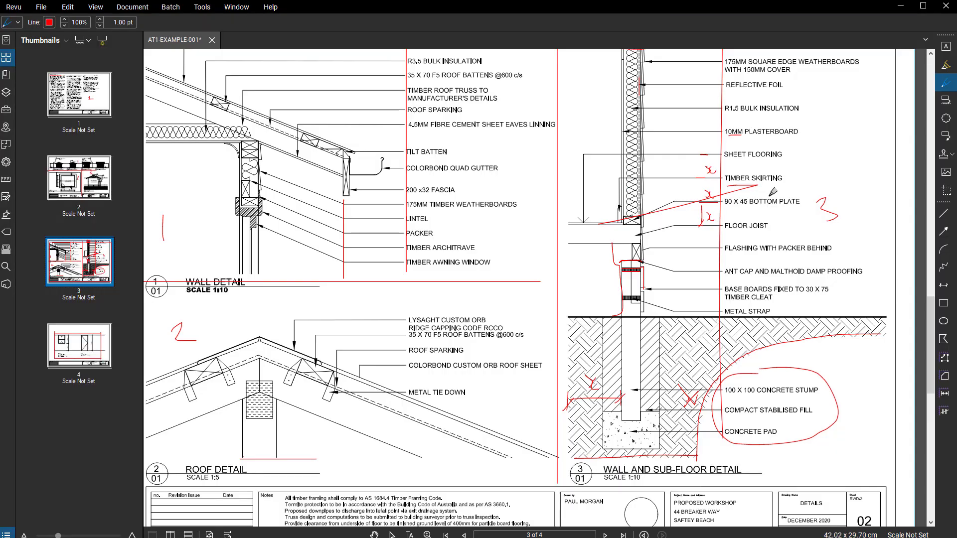
pyautogui.moveTo(772, 183); pyautogui.dragTo(695, 337, button='middle')
pyautogui.scroll(2, 703, 237)
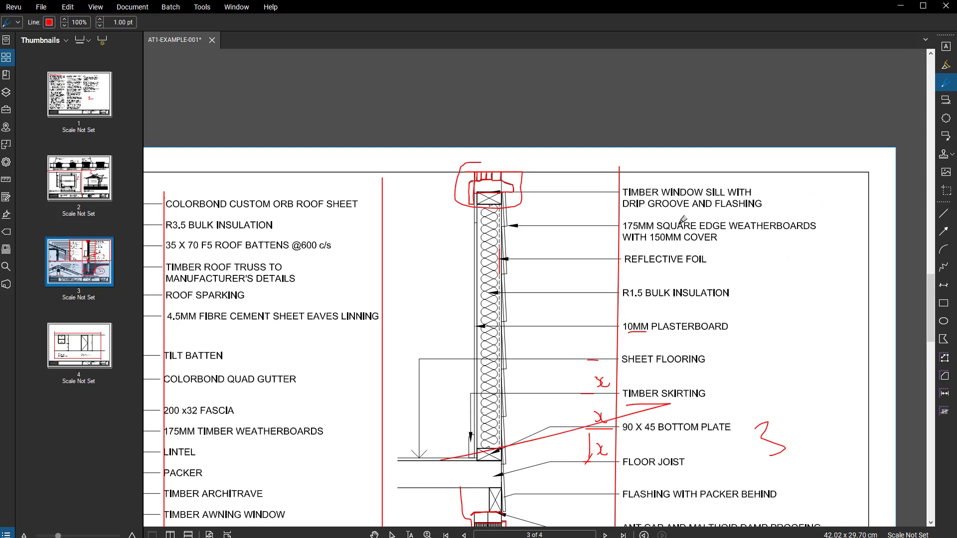
pyautogui.scroll(3, 682, 220)
pyautogui.press('Escape')
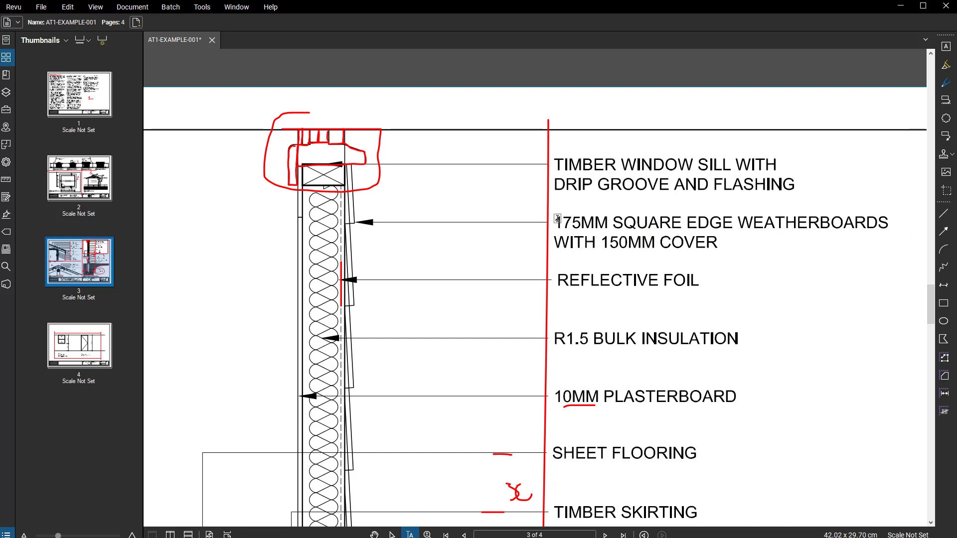
pyautogui.moveTo(555, 222); pyautogui.dragTo(683, 222)
pyautogui.press('Delete')
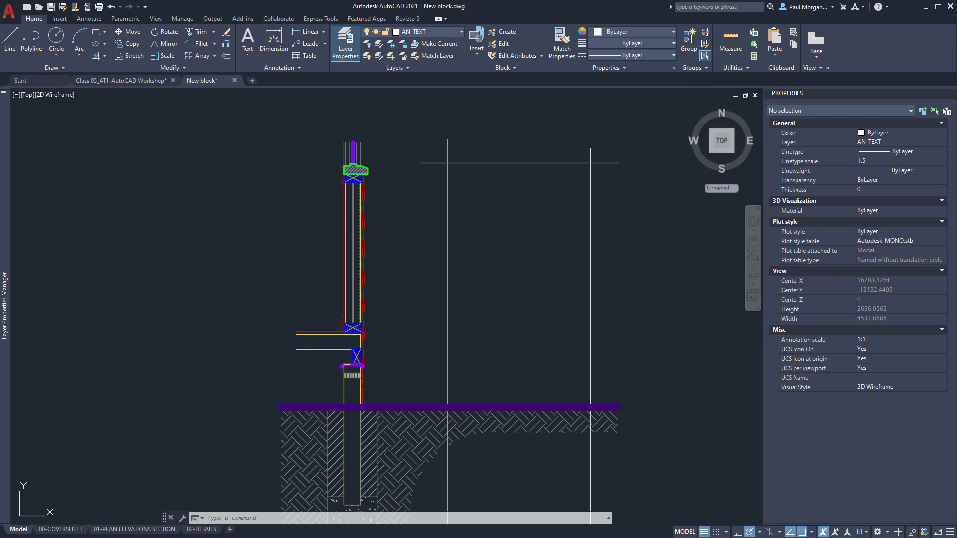
# - Switch back to AutoCAD and set 2.5mm at 1-10 as the current multileader style
pyautogui.press('Escape')
pyautogui.press('Escape')
pyautogui.press('Escape')
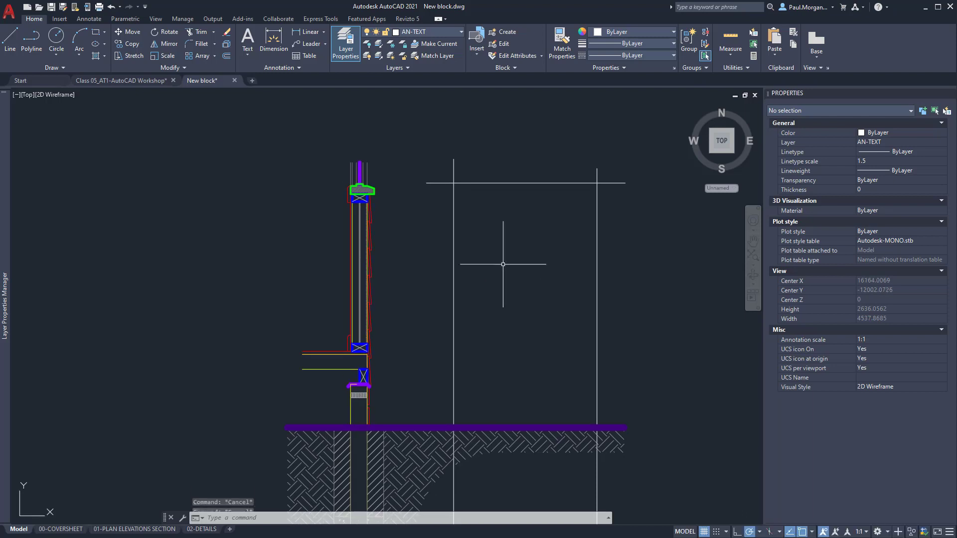
pyautogui.click(88, 19)
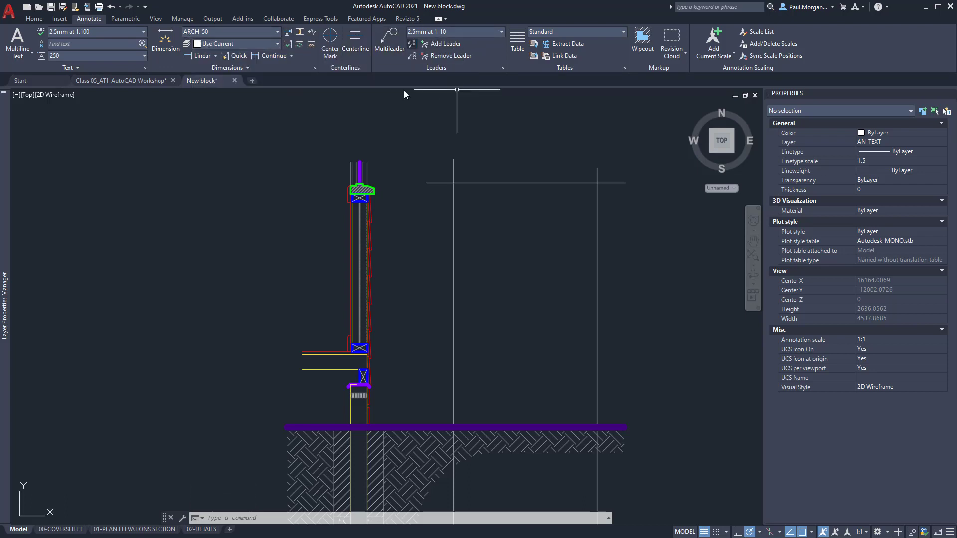
pyautogui.click(429, 32)
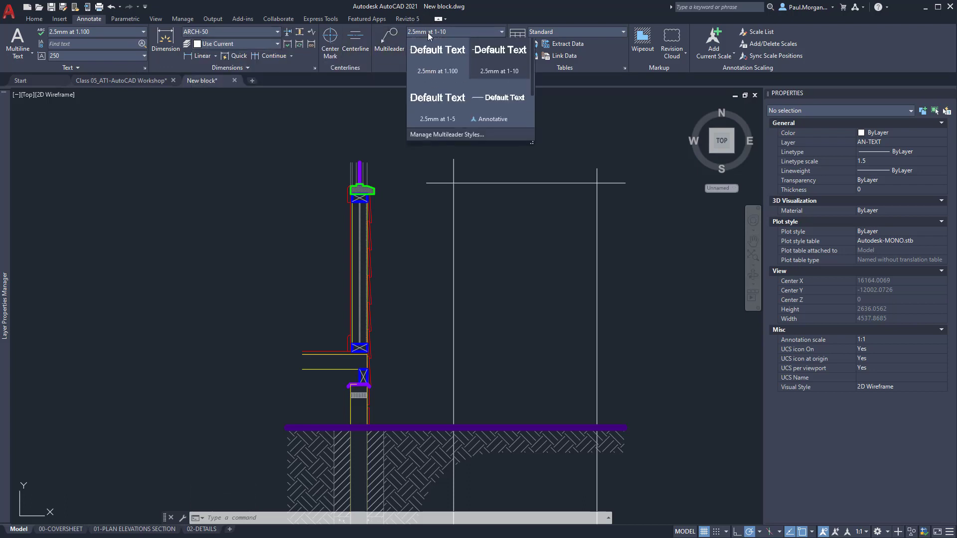
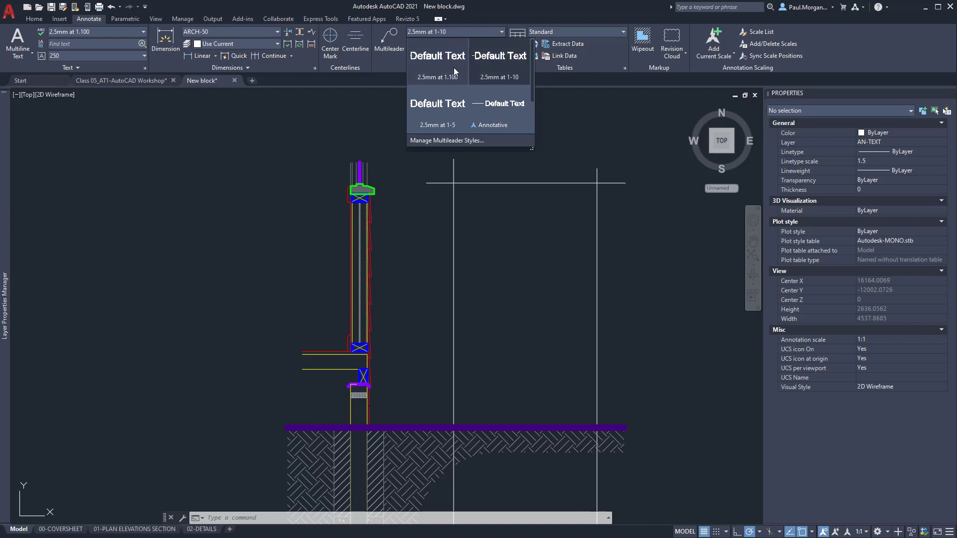
pyautogui.click(503, 80)
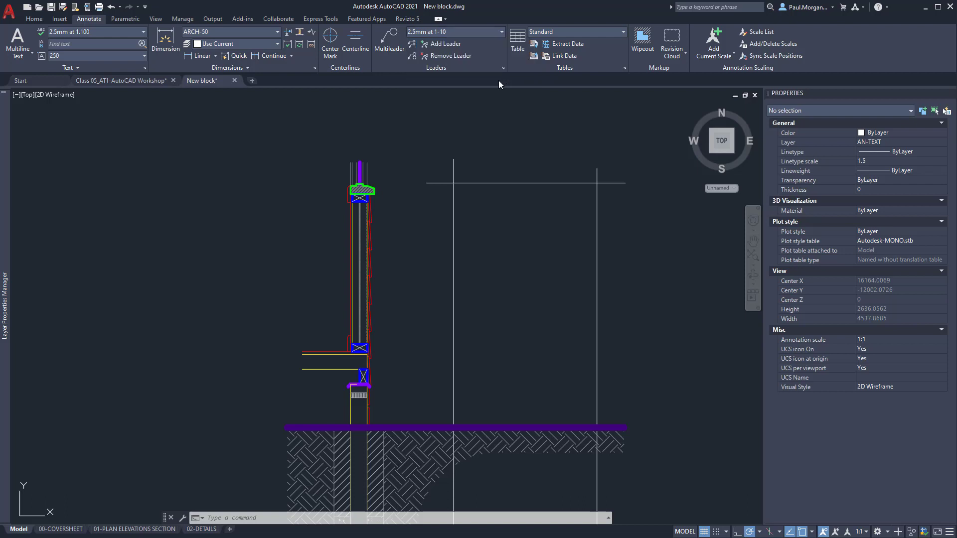
# - Add a horizontal multileader from the top weatherboard to the inner vertical guide with the placeholder text DFGHJKLFGHJK
pyautogui.click(385, 46)
pyautogui.scroll(3, 403, 199)
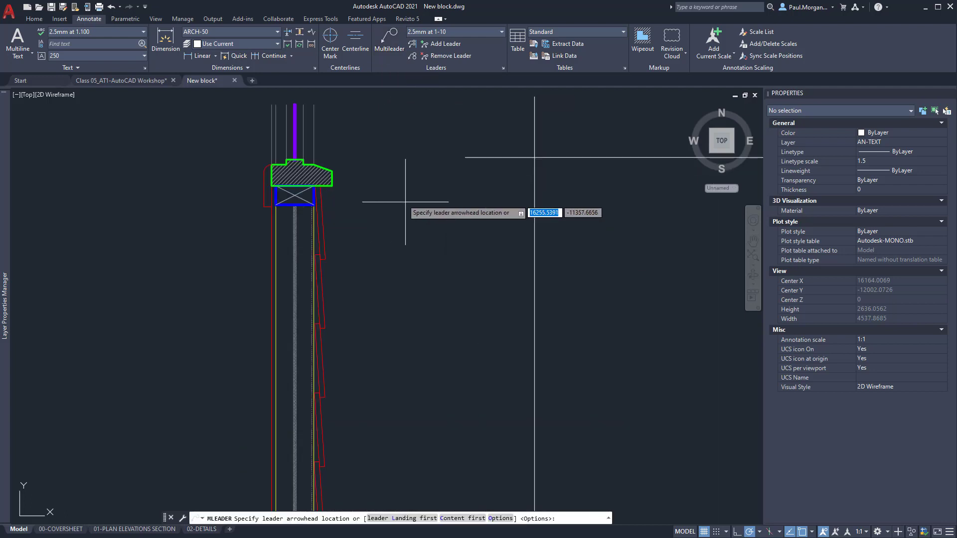
pyautogui.moveTo(441, 243); pyautogui.dragTo(427, 259, button='middle')
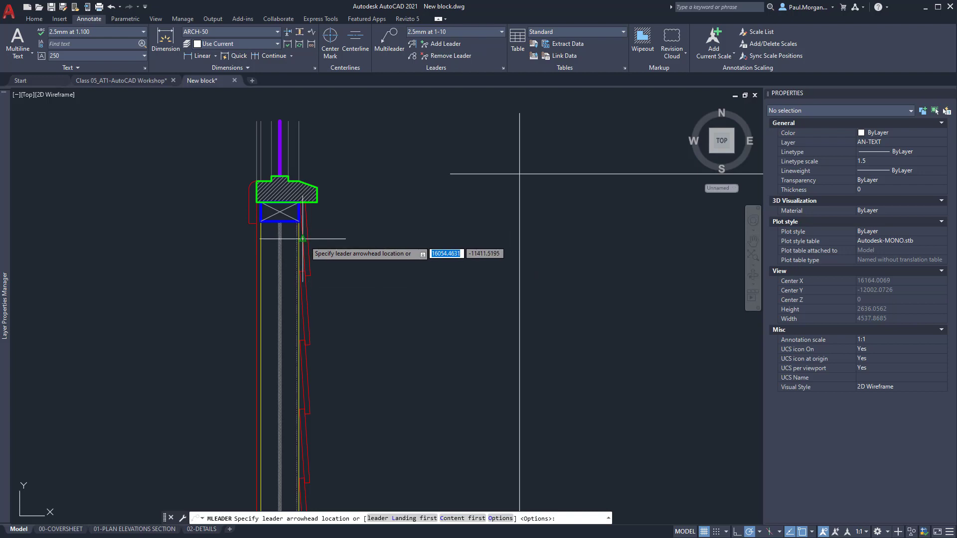
pyautogui.click(332, 238)
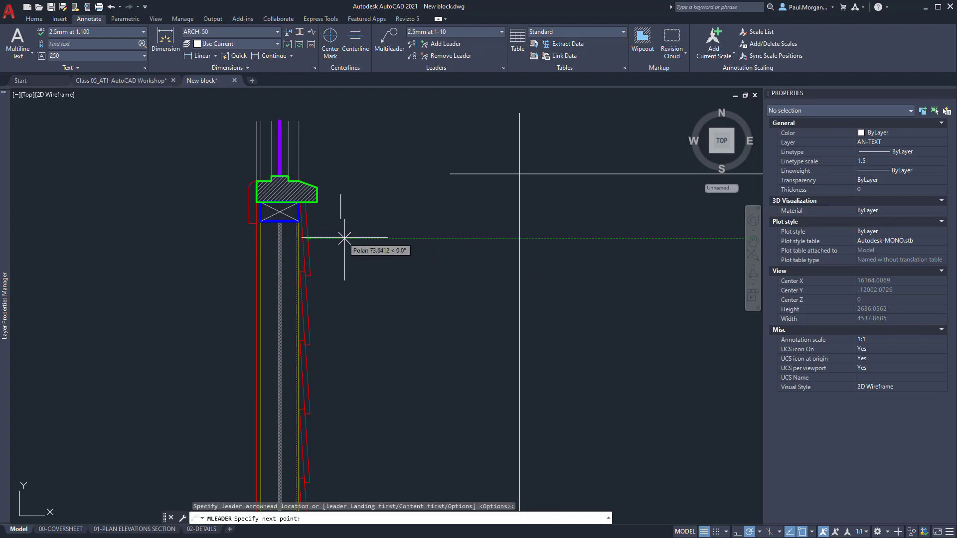
pyautogui.click(443, 238)
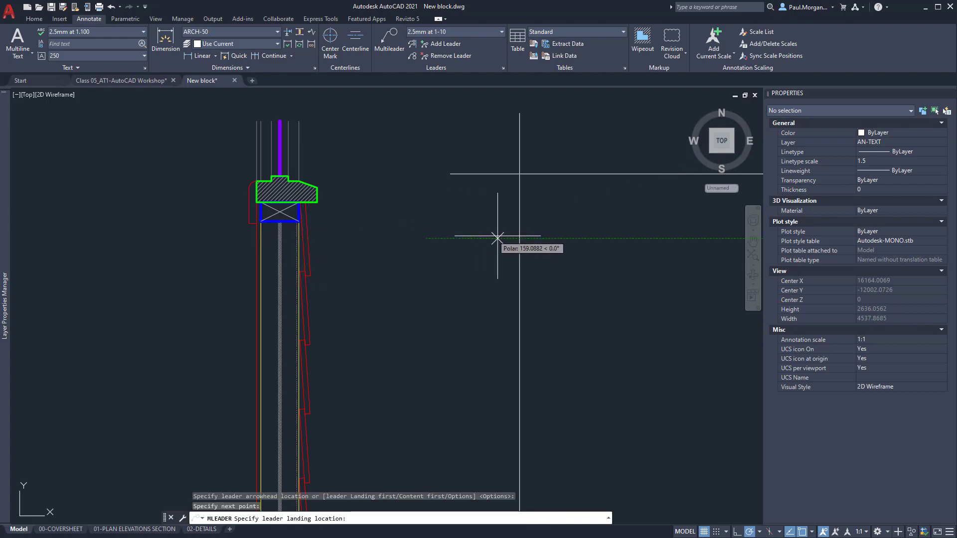
pyautogui.click(519, 238)
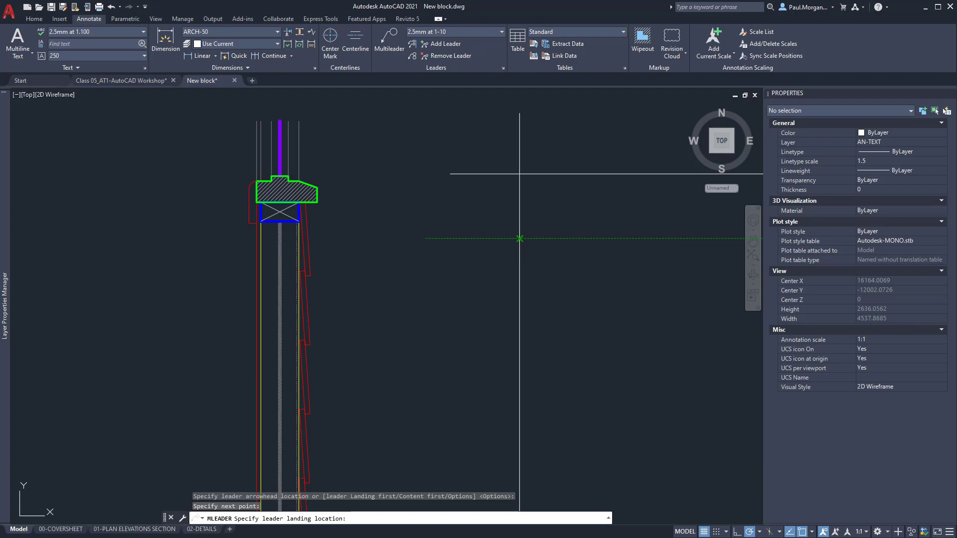
pyautogui.write('DFGHJKLFGHJK')
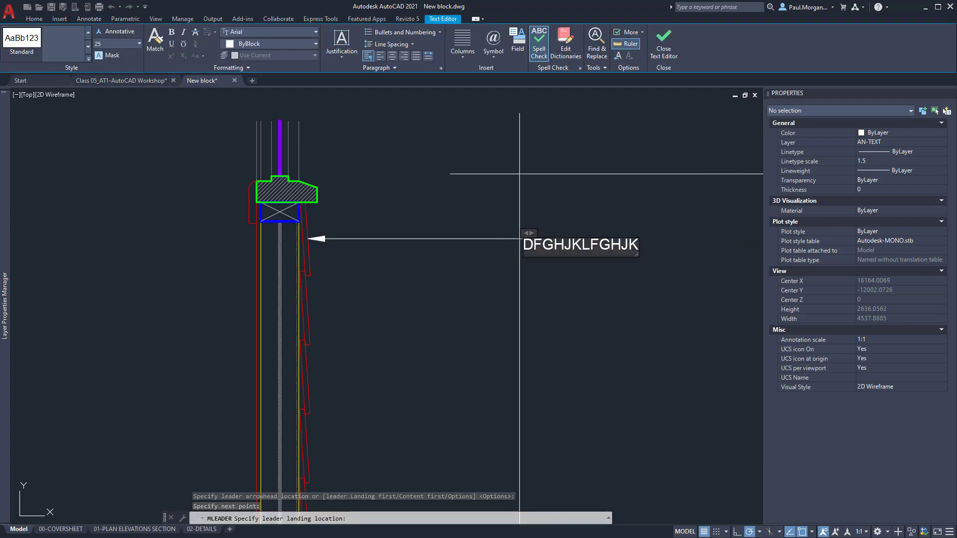
pyautogui.click(572, 313)
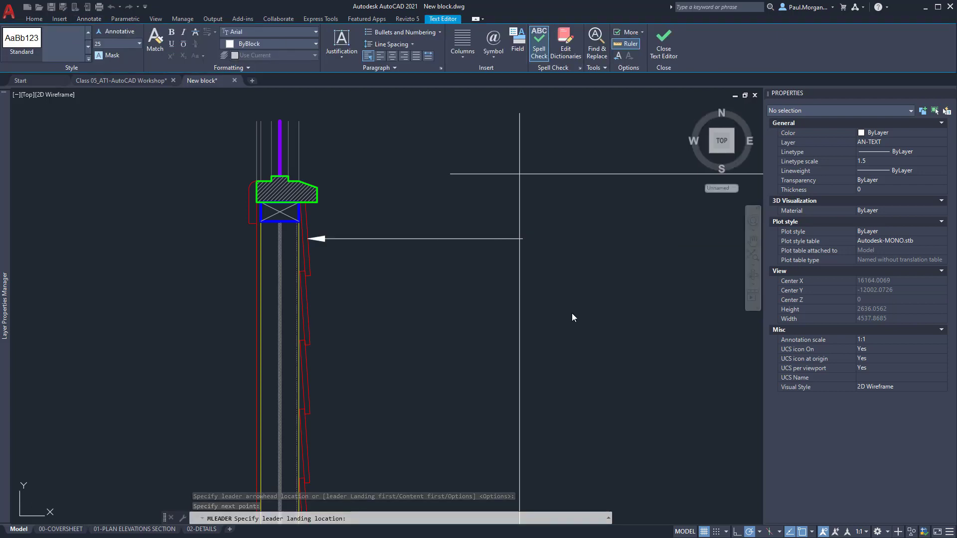
pyautogui.scroll(-3, 572, 312)
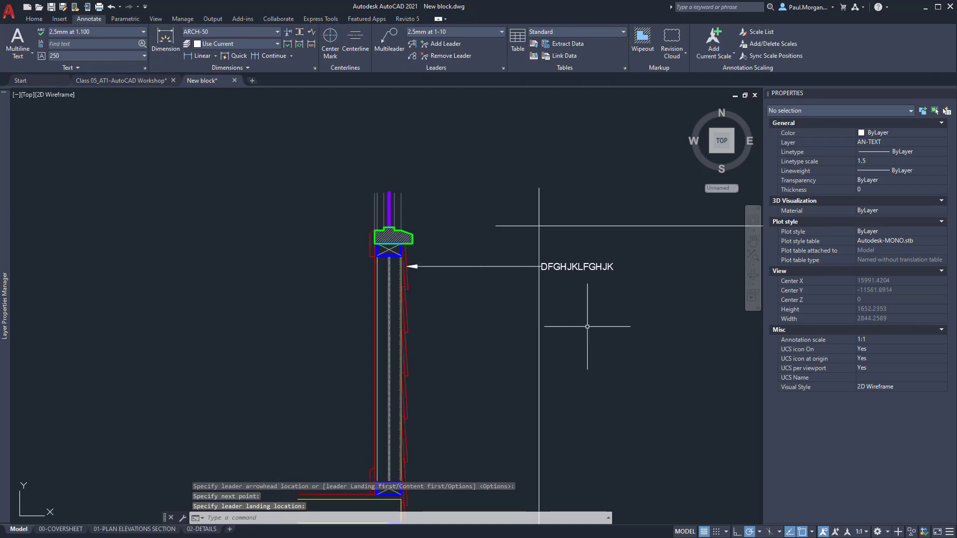
pyautogui.moveTo(494, 356); pyautogui.dragTo(496, 262, button='middle')
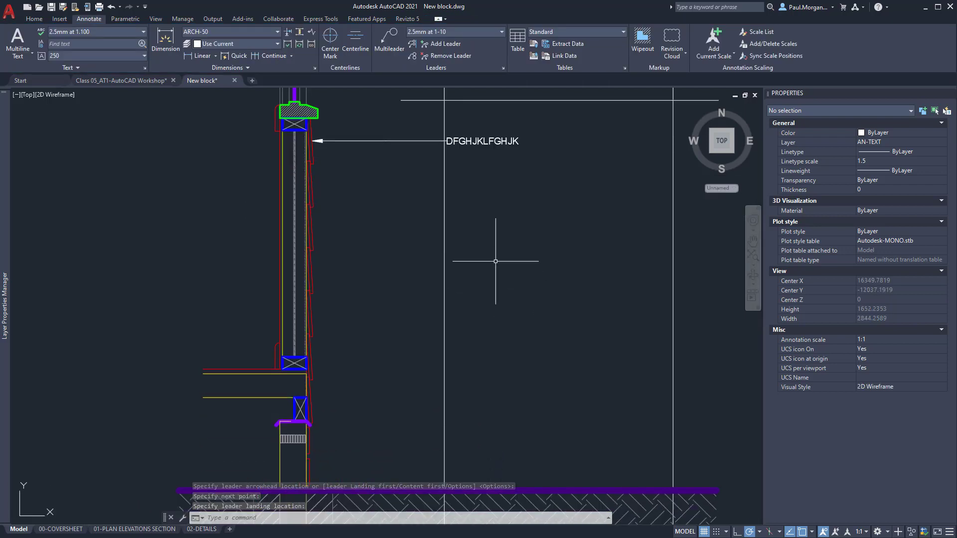
# - Add a right-angled multileader from the floor surface inside the wall up and across to the inner vertical guide, with placeholder text GHJKLGHJKL;
pyautogui.moveTo(370, 280); pyautogui.dragTo(417, 320, button='middle')
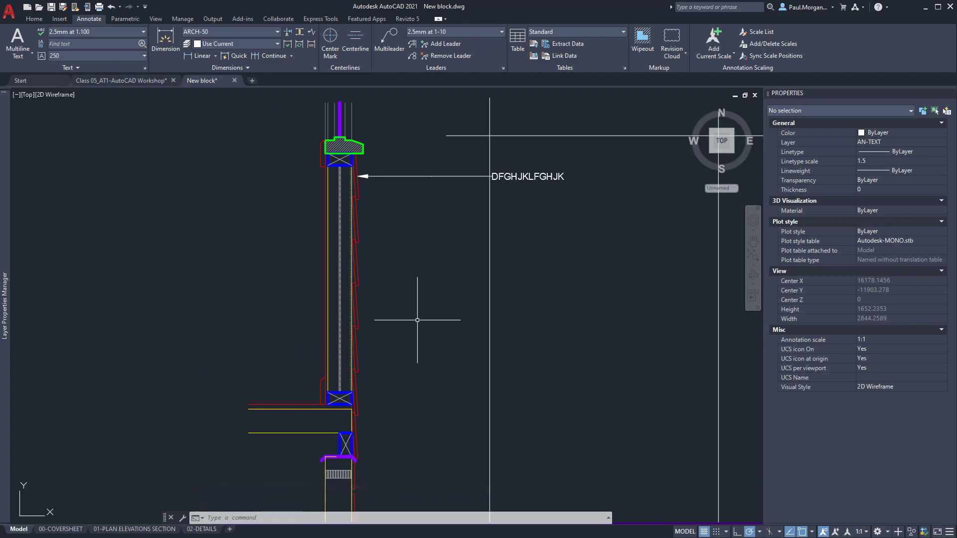
pyautogui.click(378, 47)
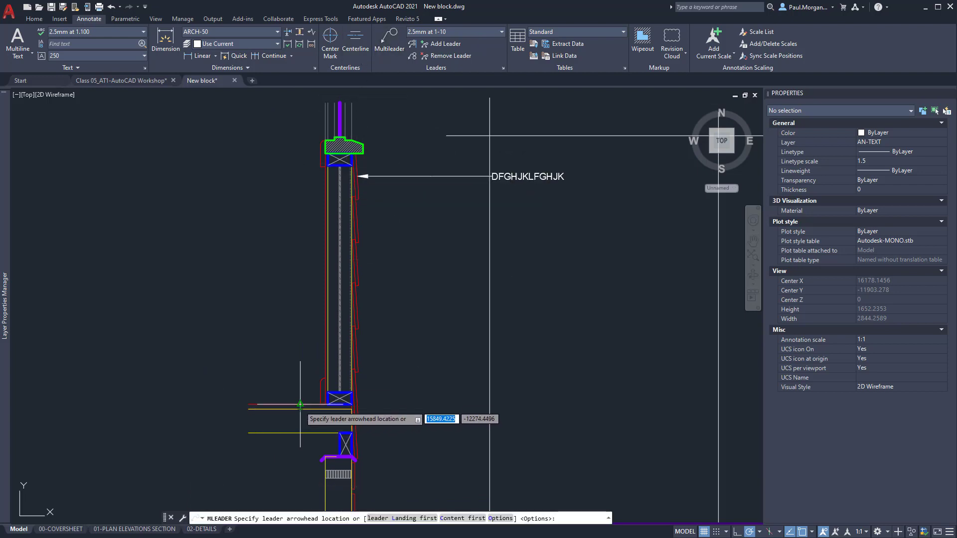
pyautogui.click(300, 404)
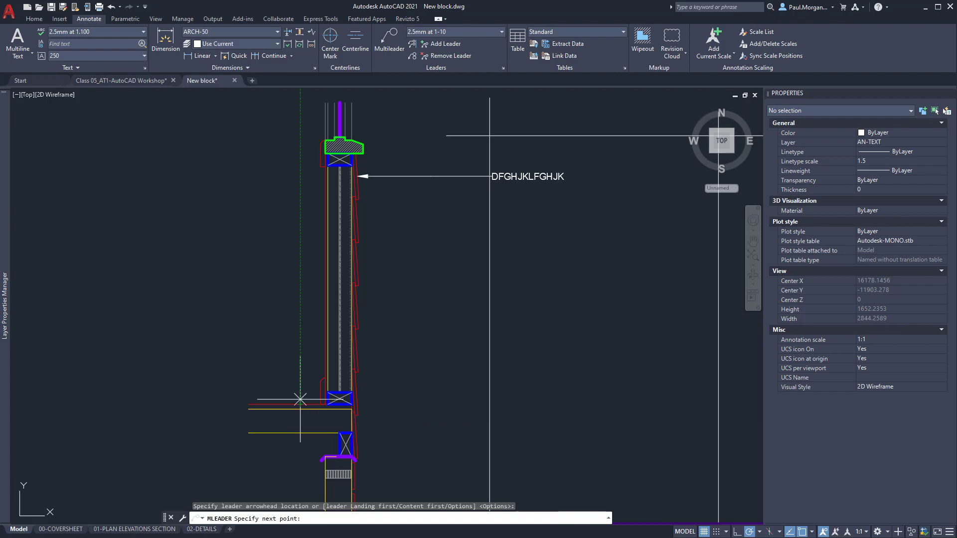
pyautogui.click(300, 338)
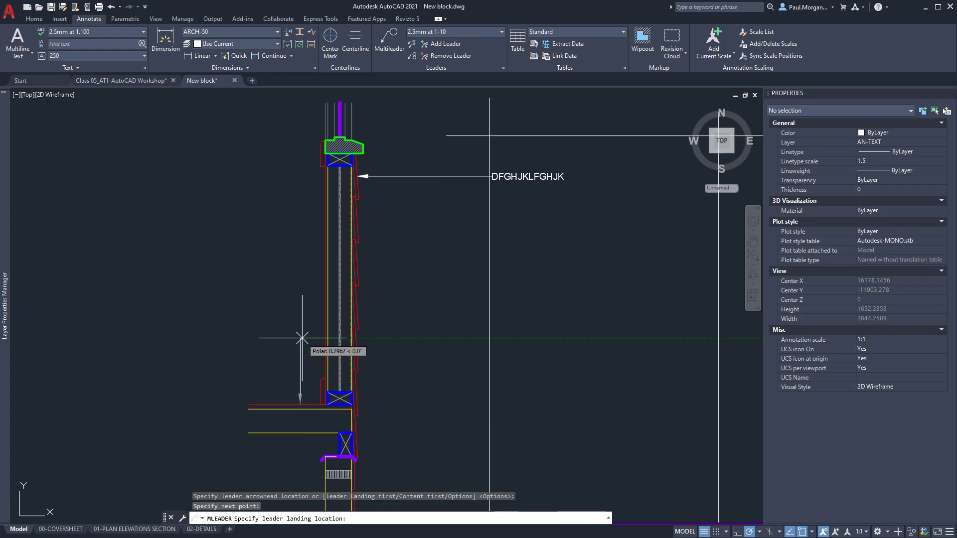
pyautogui.click(489, 338)
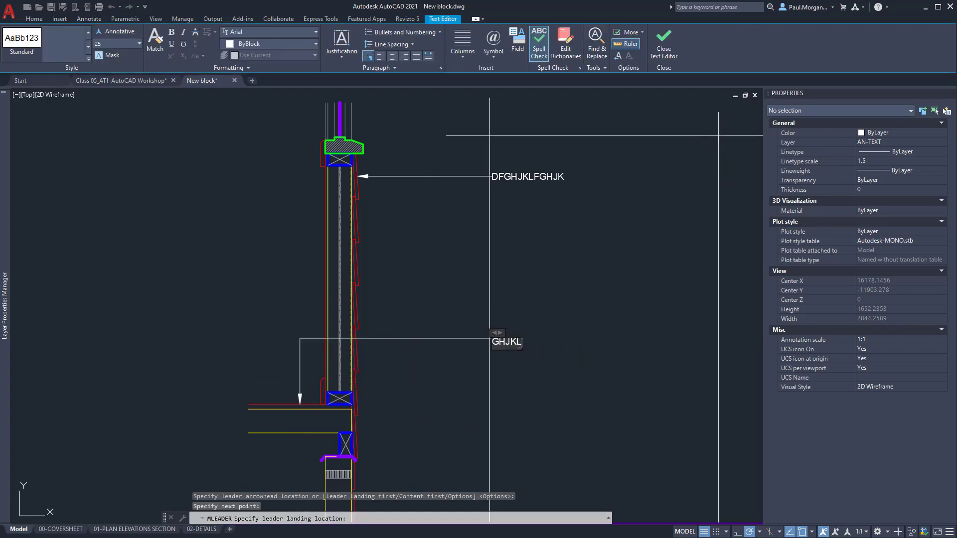
pyautogui.click(535, 312)
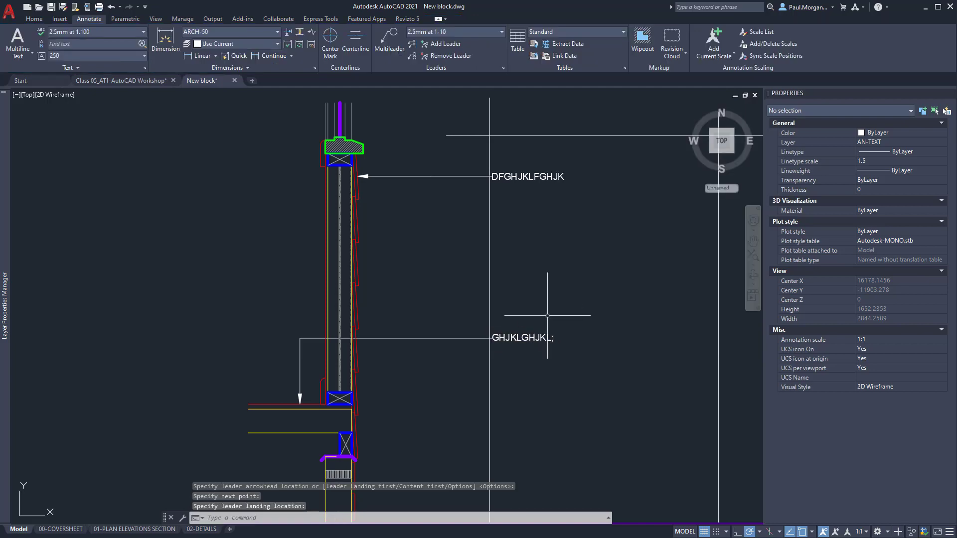
# - Examine the two placeholder leaders in the wall detail on the 02-DETAILS layout, then return to model space
pyautogui.scroll(-4, 548, 317)
pyautogui.scroll(4, 478, 361)
pyautogui.scroll(-2, 478, 361)
pyautogui.moveTo(519, 264); pyautogui.dragTo(485, 283, button='middle')
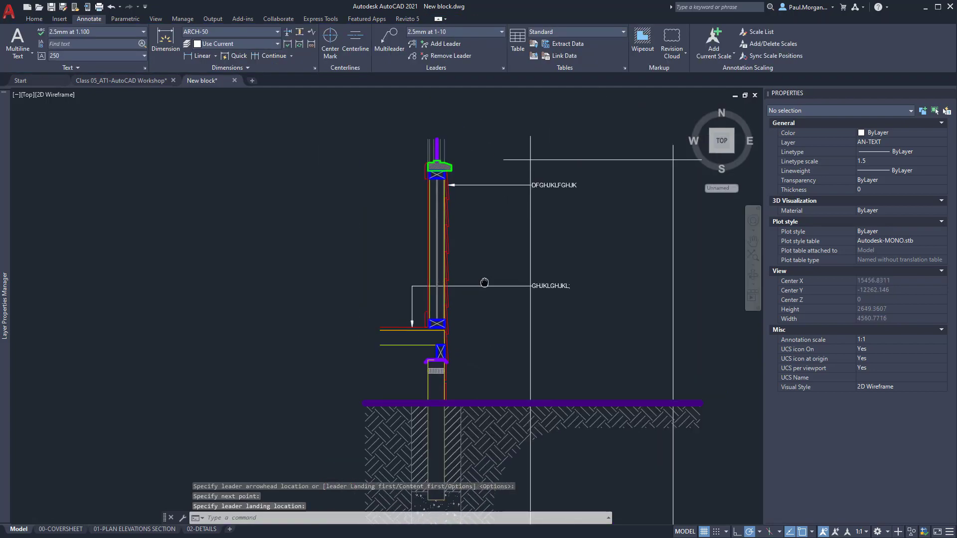
pyautogui.click(202, 529)
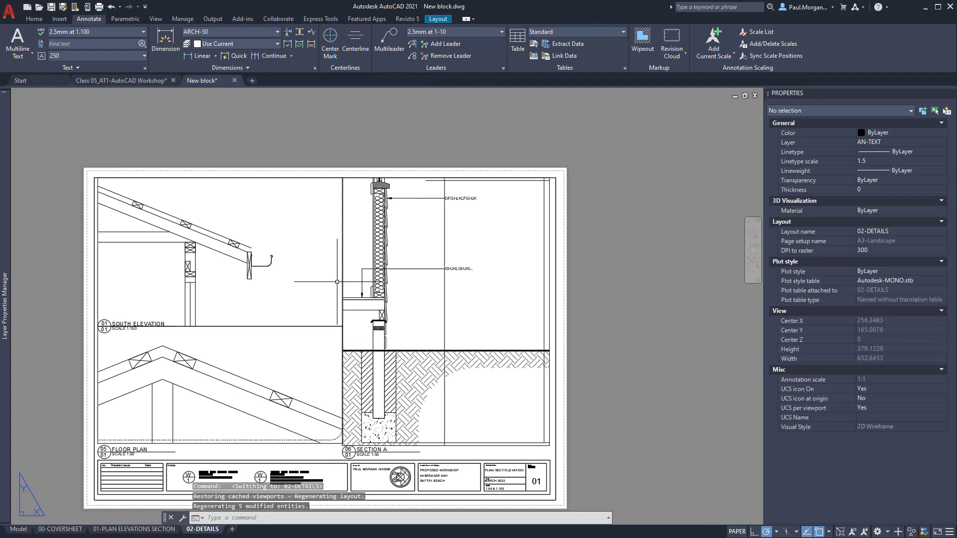
pyautogui.scroll(5, 382, 255)
pyautogui.scroll(-3, 382, 255)
pyautogui.scroll(1, 429, 270)
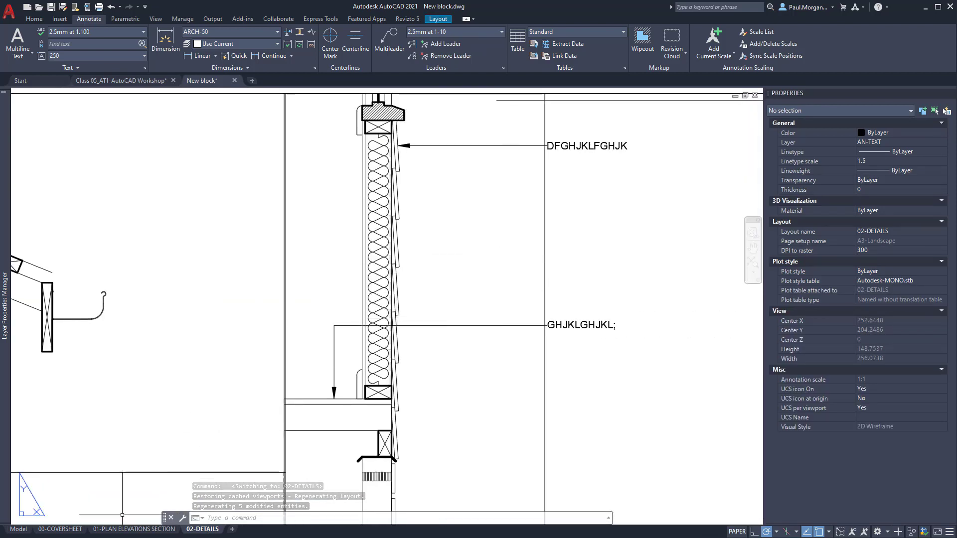
pyautogui.click(20, 529)
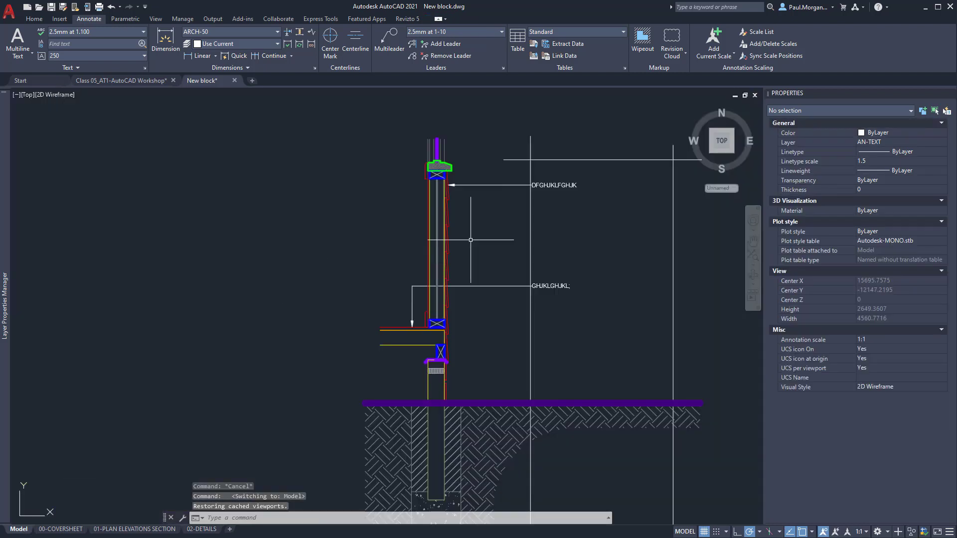
pyautogui.scroll(2, 461, 209)
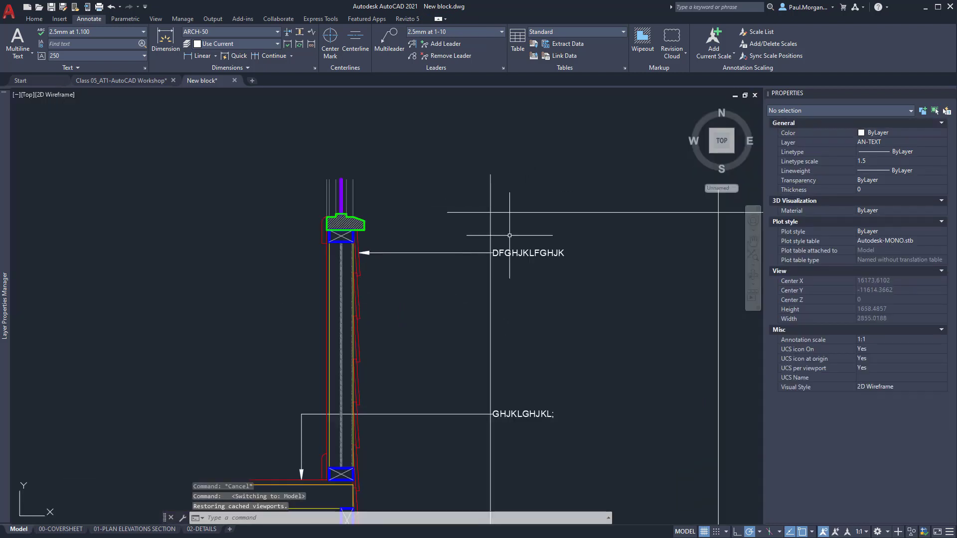
pyautogui.moveTo(553, 379); pyautogui.dragTo(506, 369, button='middle')
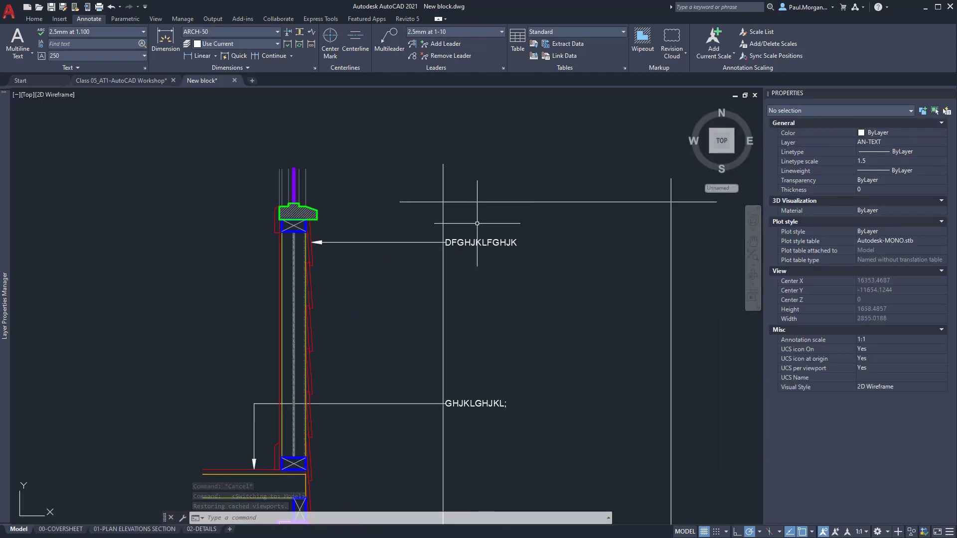
pyautogui.write('l')
pyautogui.press('Return')
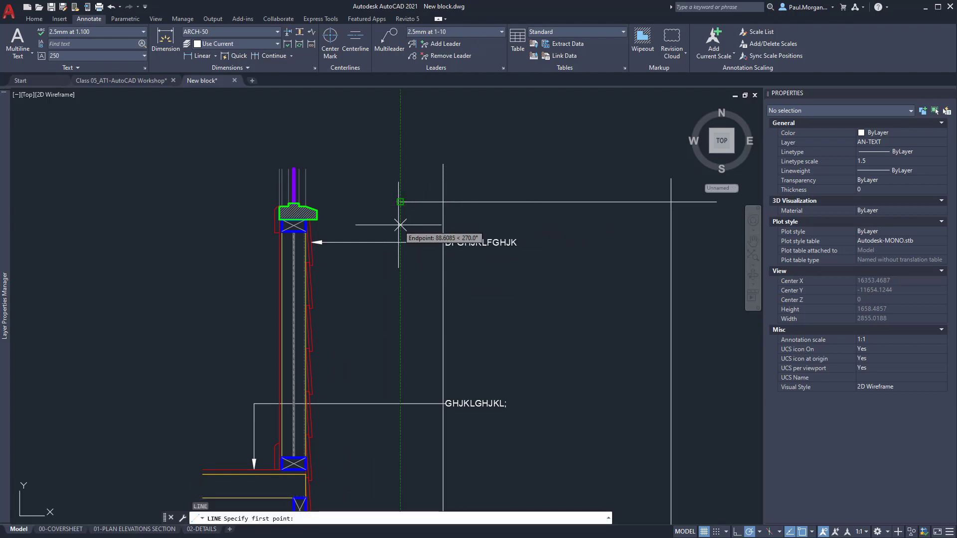
pyautogui.press('Escape')
pyautogui.press('Escape')
pyautogui.press('Escape')
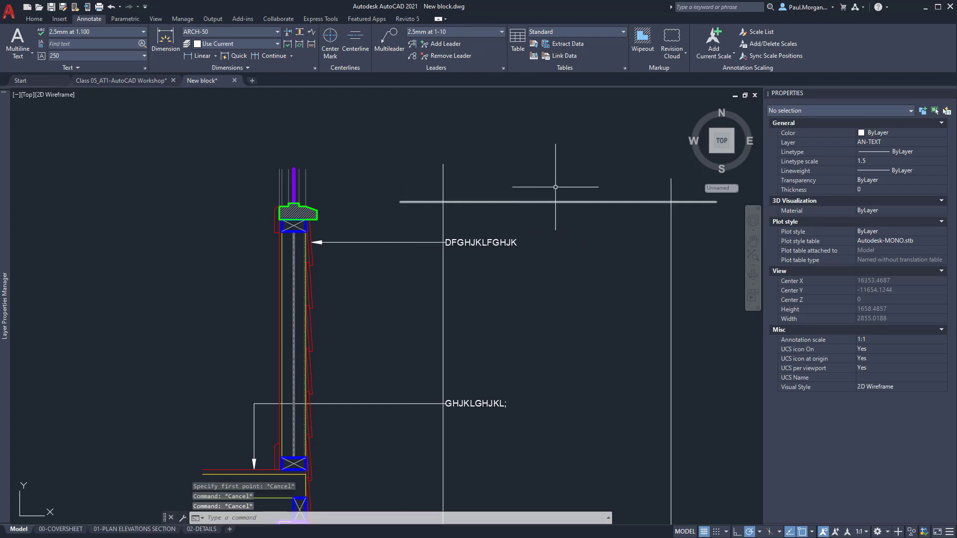
# - Create a rectangular array from the upper horizontal guide line and set it to 10 rows
pyautogui.click(556, 186)
pyautogui.click(528, 213)
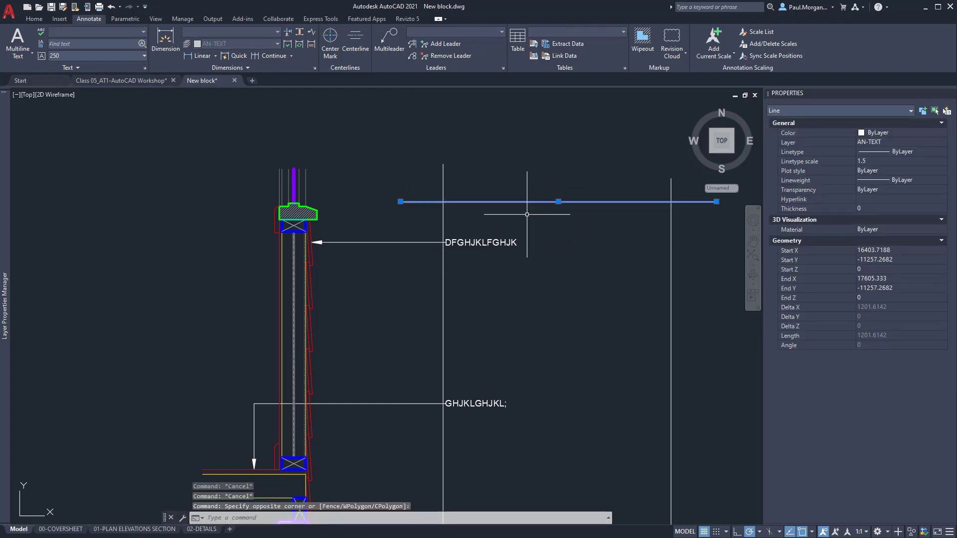
pyautogui.press('Return')
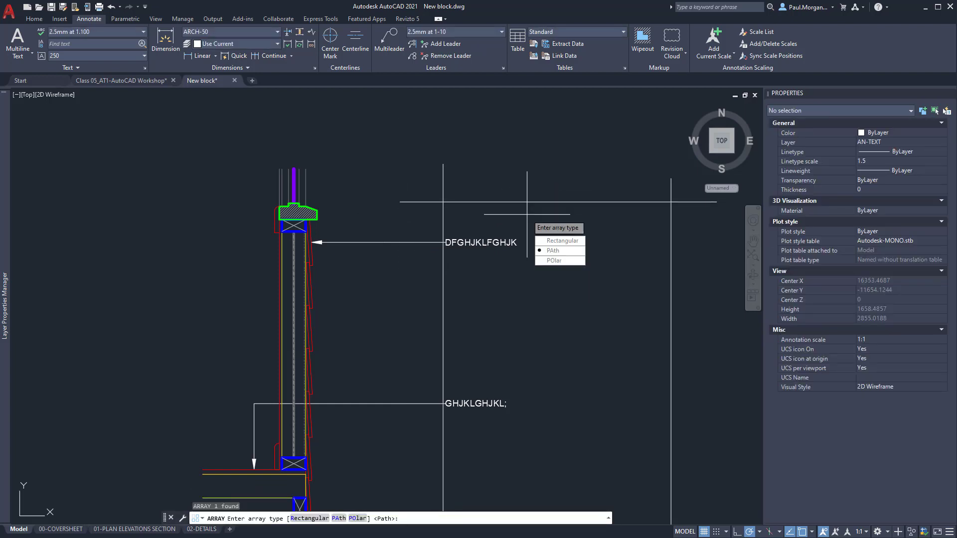
pyautogui.click(559, 241)
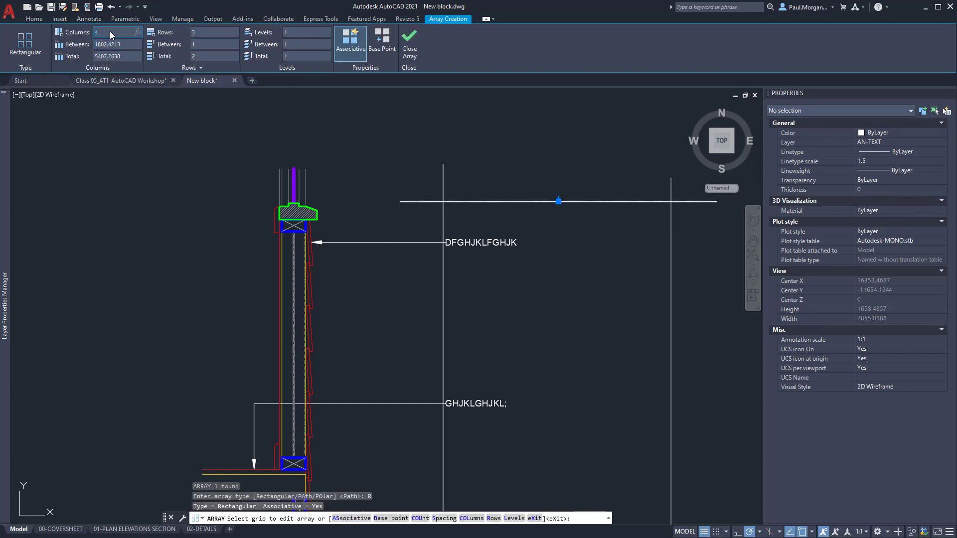
pyautogui.click(209, 32)
pyautogui.write('10')
# - Set both the column spacing and the row spacing of the guide line array to 100
pyautogui.click(103, 46)
pyautogui.write('1')
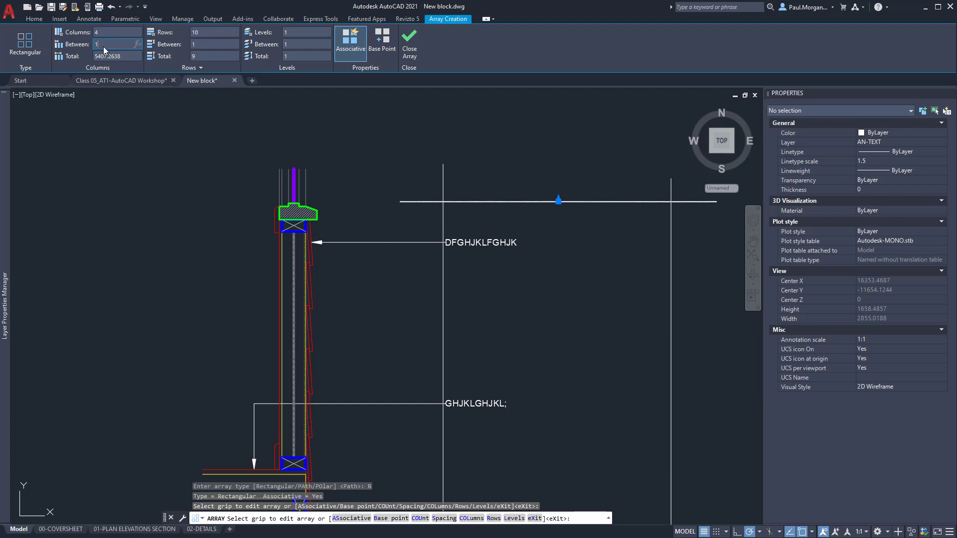
pyautogui.write('00')
pyautogui.press('Return')
pyautogui.scroll(6, 438, 194)
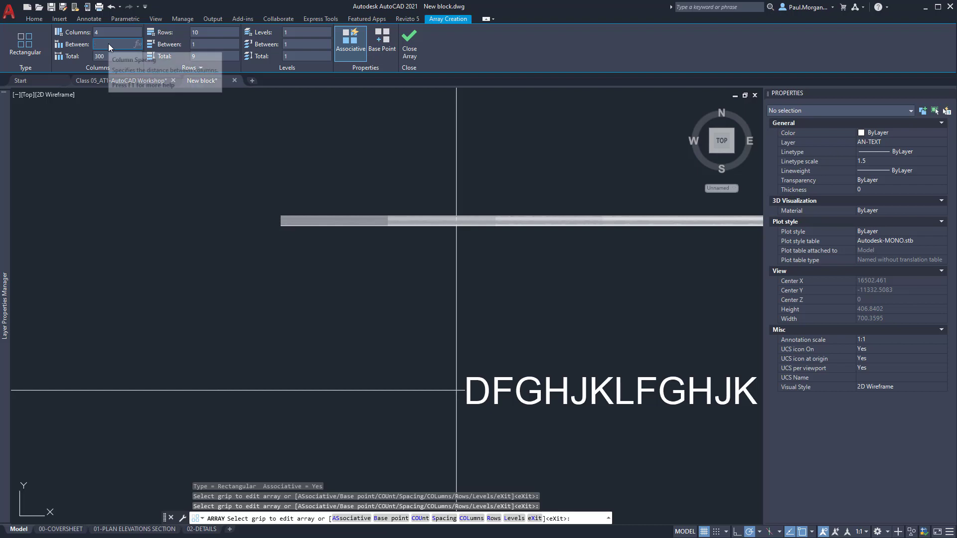
pyautogui.click(216, 41)
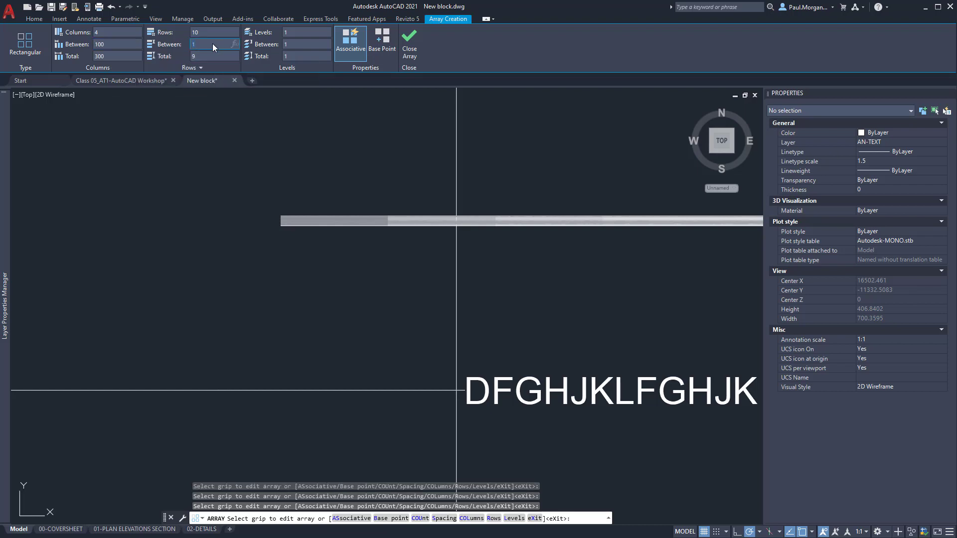
pyautogui.write('100')
pyautogui.press('Return')
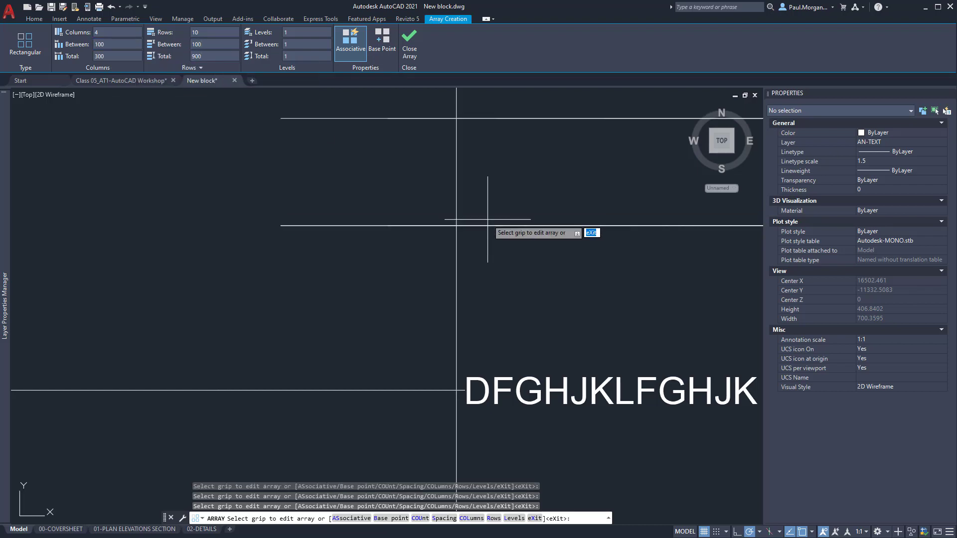
# - Extend the horizontal line array downward to 15 rows at -100 spacing and finish the array
pyautogui.scroll(-6, 479, 244)
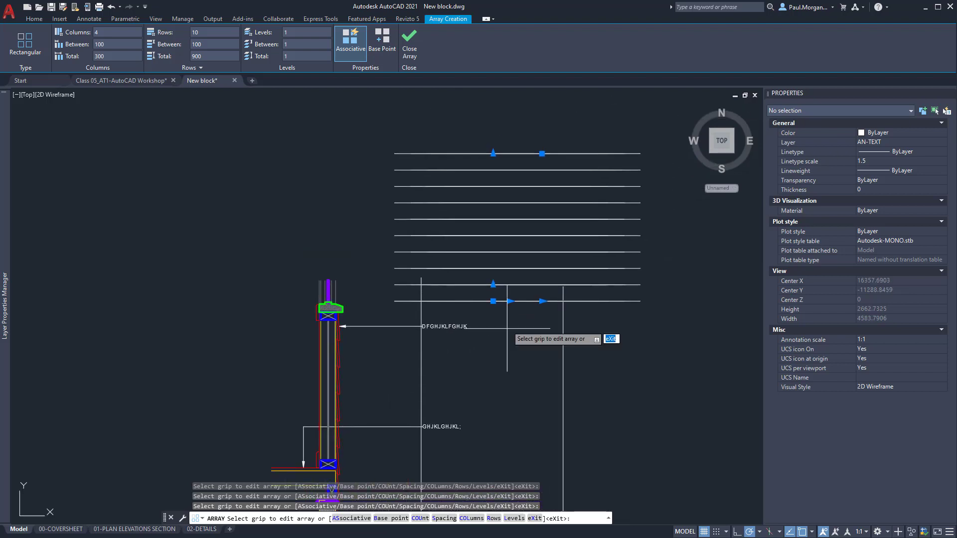
pyautogui.click(493, 152)
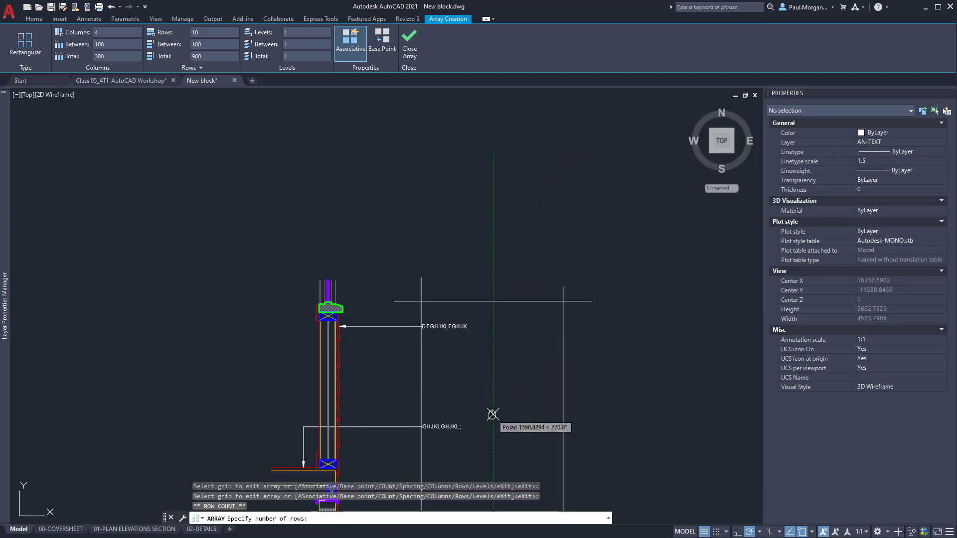
pyautogui.moveTo(492, 410); pyautogui.dragTo(493, 223, button='middle')
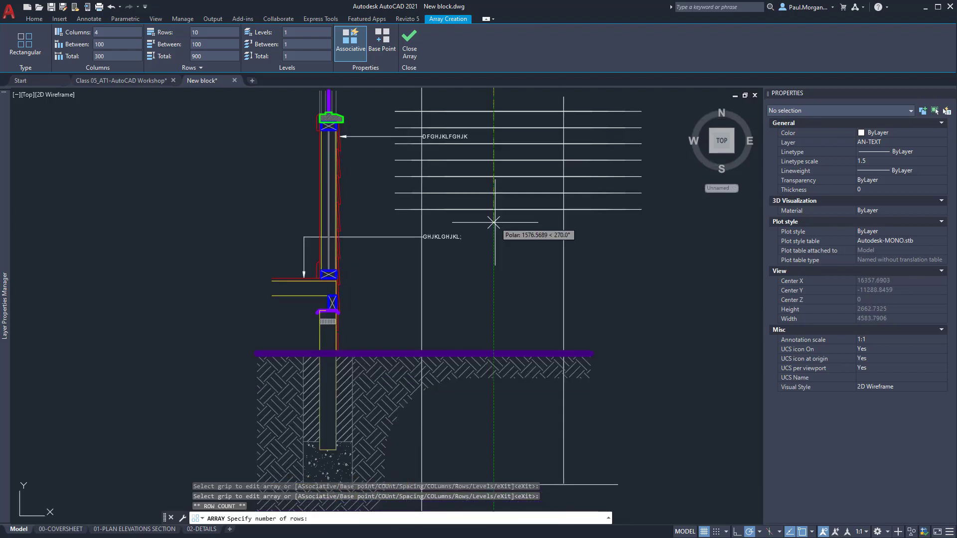
pyautogui.click(493, 345)
pyautogui.moveTo(534, 234); pyautogui.dragTo(538, 288, button='middle')
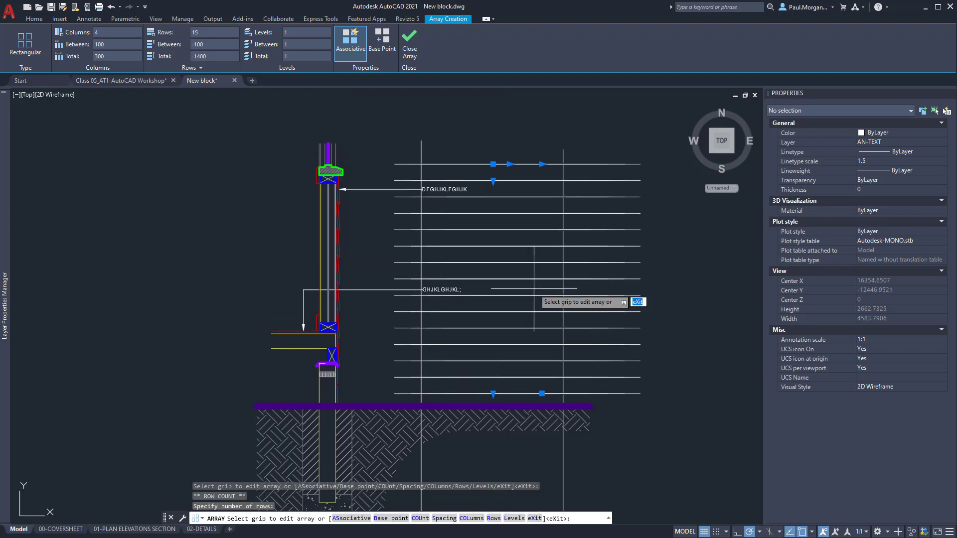
pyautogui.press('Escape')
pyautogui.press('Escape')
# - Move the DFGHJKLFGHJK leader up so its landing sits where the second array line meets the vertical guide
pyautogui.scroll(4, 451, 169)
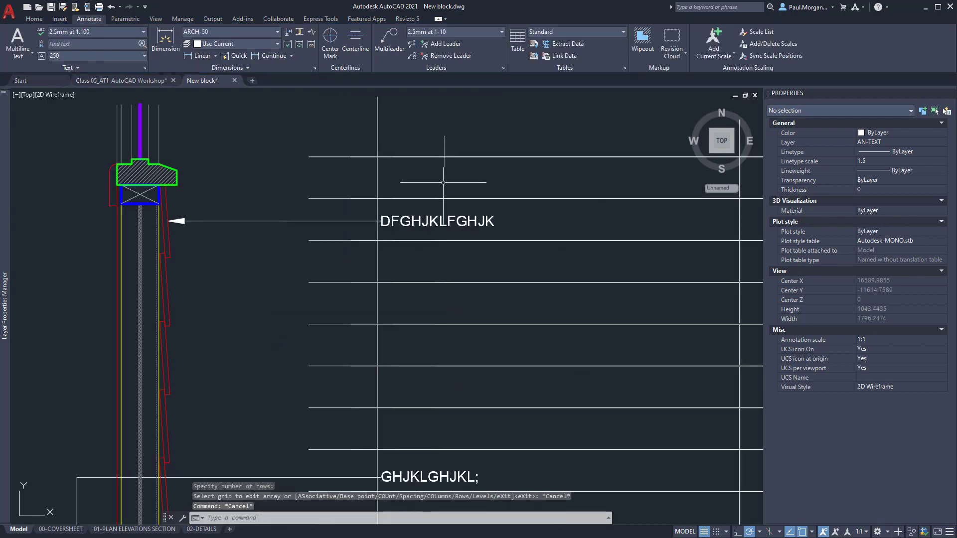
pyautogui.click(316, 222)
pyautogui.scroll(2, 369, 217)
pyautogui.write('m')
pyautogui.press('Return')
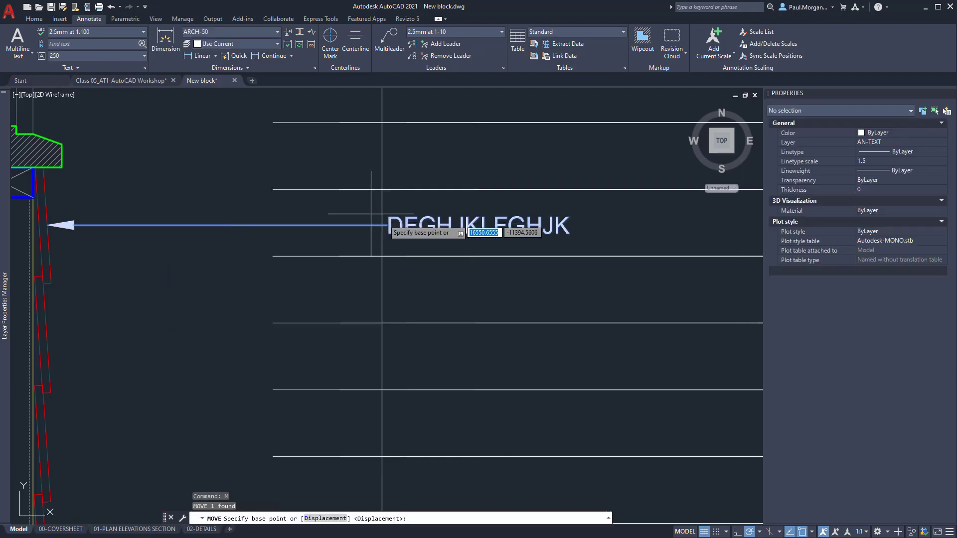
pyautogui.click(387, 225)
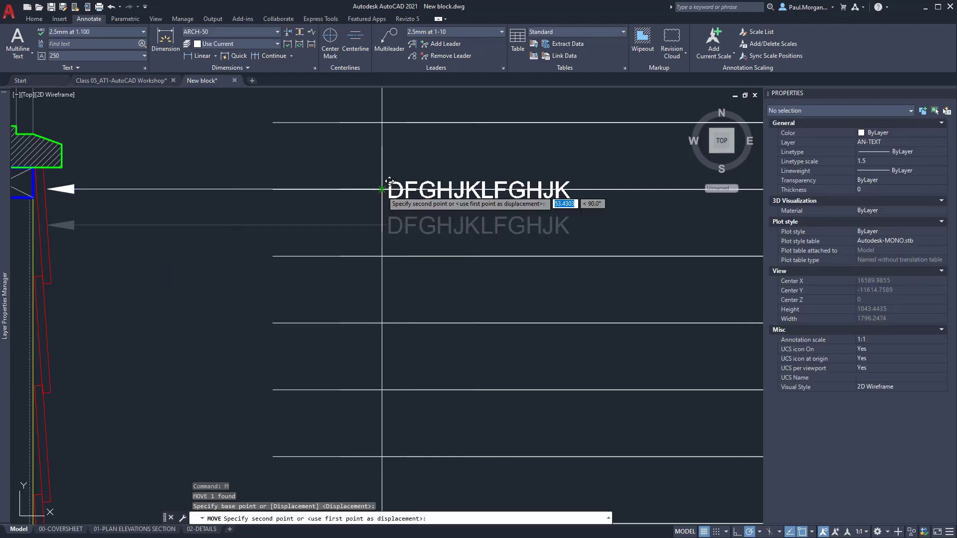
pyautogui.click(382, 190)
pyautogui.scroll(2, 343, 230)
pyautogui.moveTo(344, 231); pyautogui.dragTo(431, 271, button='middle')
pyautogui.press('Escape')
pyautogui.press('Escape')
pyautogui.scroll(-4, 432, 272)
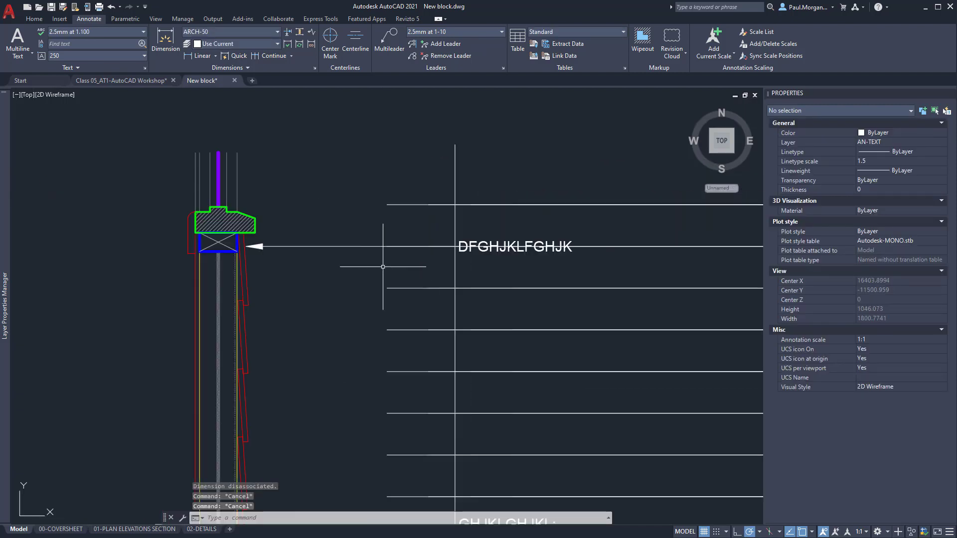
# - Add a multileader pointing to the wall's core, landing on the vertical guide line, with the text "iNSULATION"
pyautogui.moveTo(306, 300); pyautogui.dragTo(323, 261, button='middle')
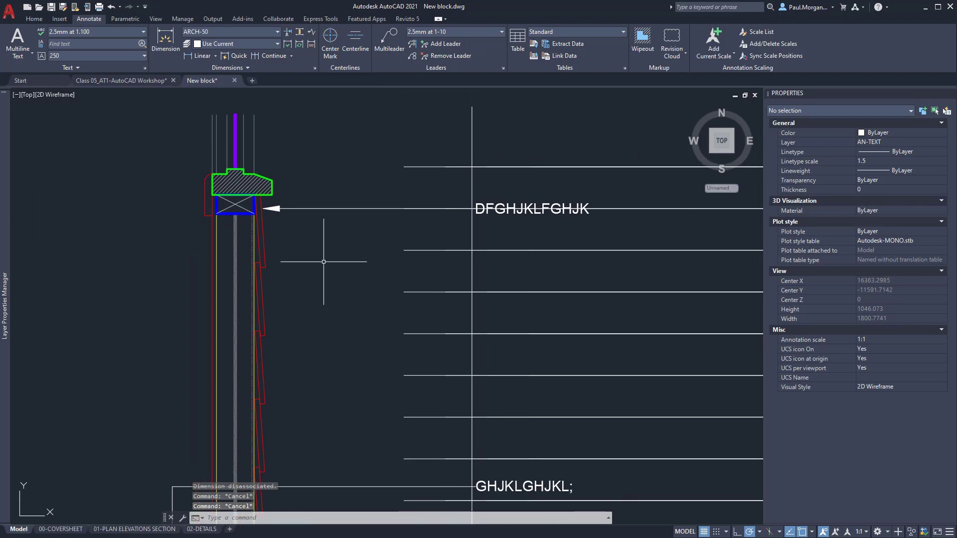
pyautogui.click(388, 39)
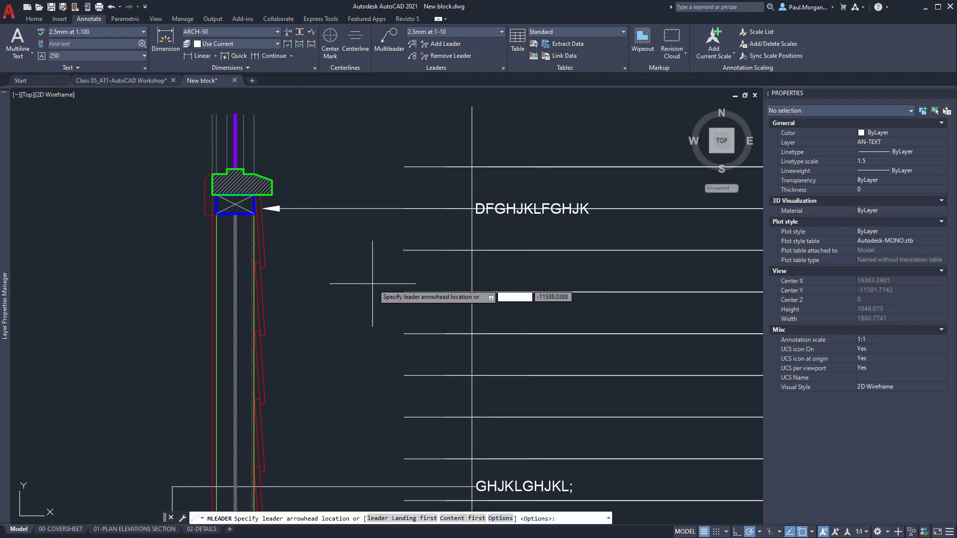
pyautogui.scroll(4, 321, 281)
pyautogui.scroll(-2, 224, 282)
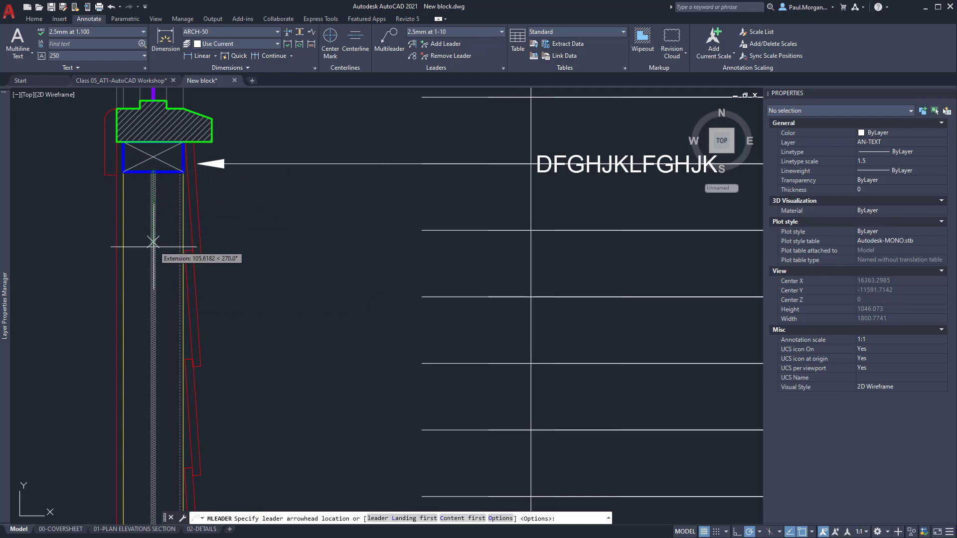
pyautogui.click(155, 316)
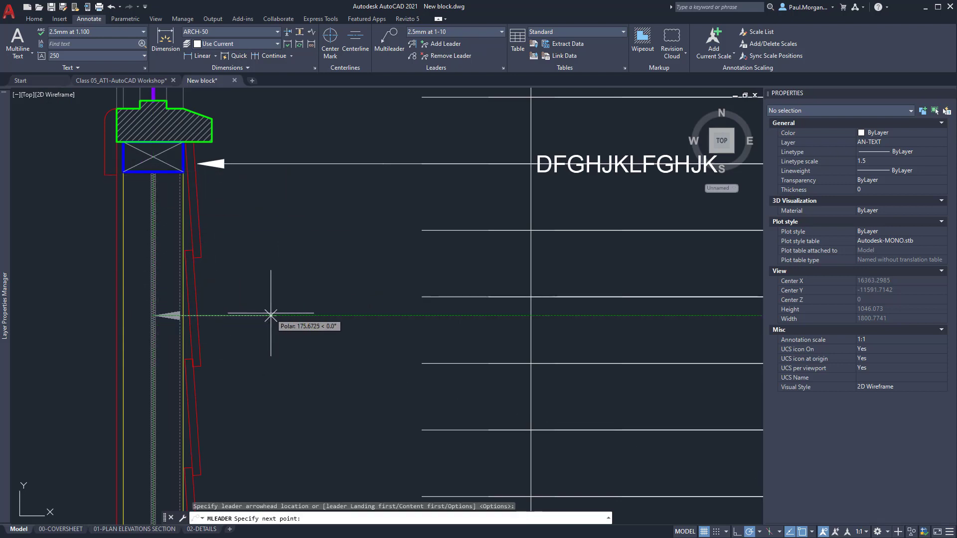
pyautogui.click(271, 315)
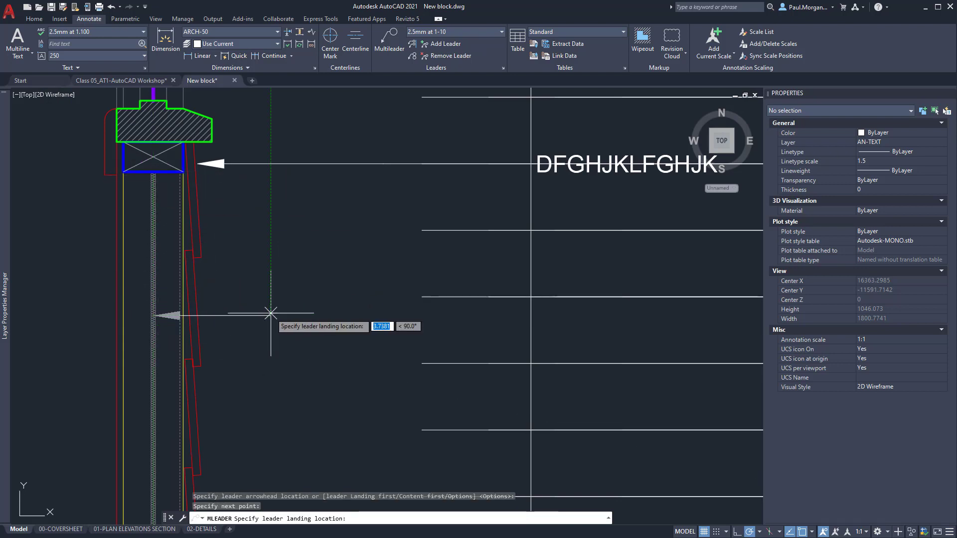
pyautogui.click(531, 316)
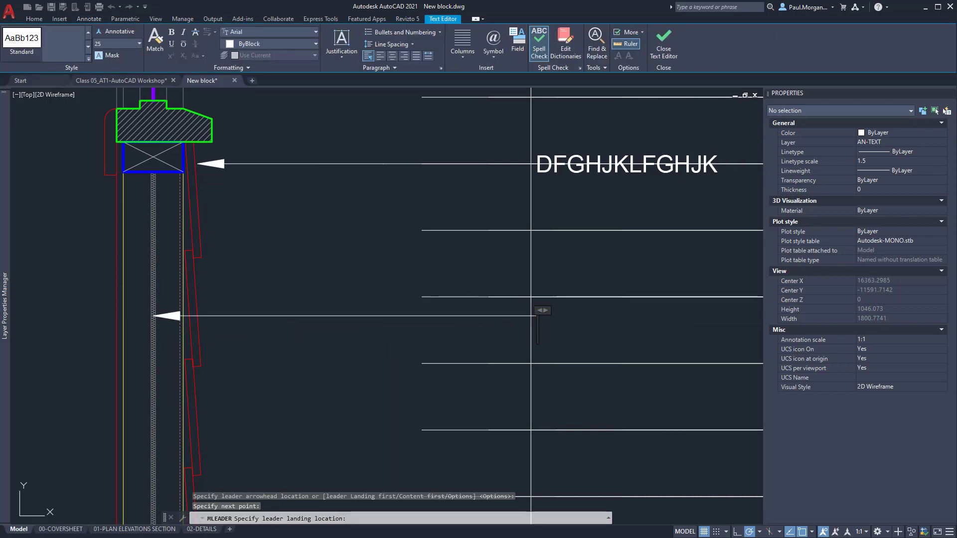
pyautogui.write('iNSULATION')
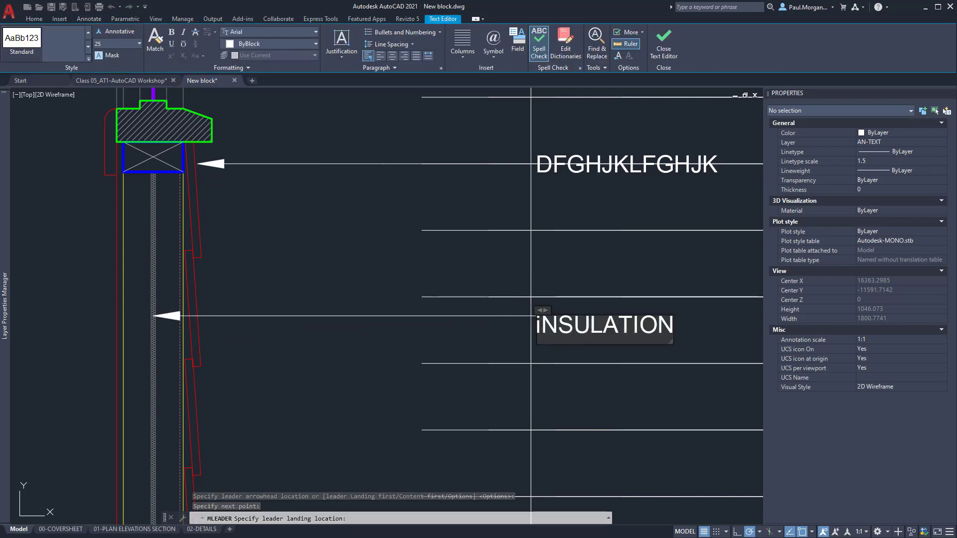
pyautogui.click(432, 272)
pyautogui.press('Escape')
pyautogui.press('Escape')
# - Move the insulation leader up along the vertical guide onto the array line directly below the DFGHJKLFGHJK note
pyautogui.click(354, 314)
pyautogui.click(346, 320)
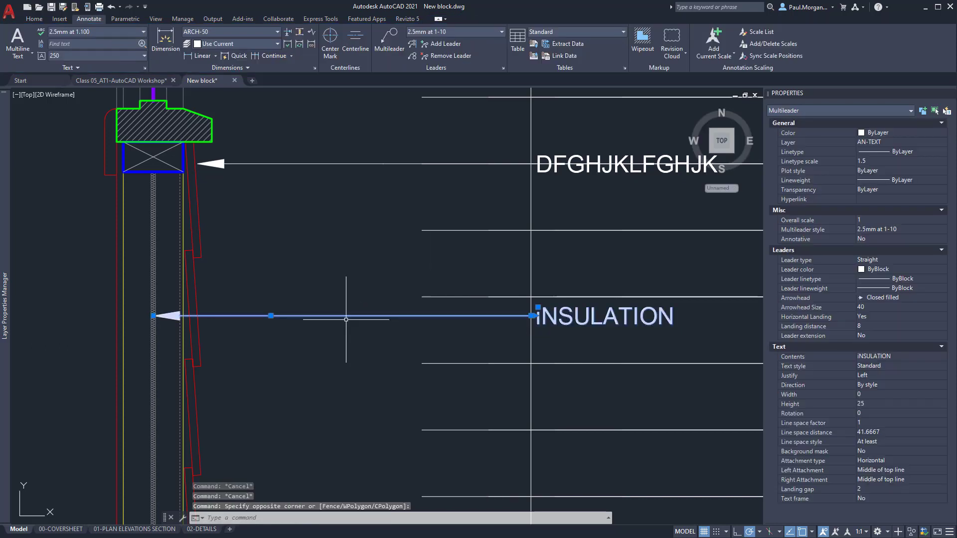
pyautogui.write('m')
pyautogui.press('Return')
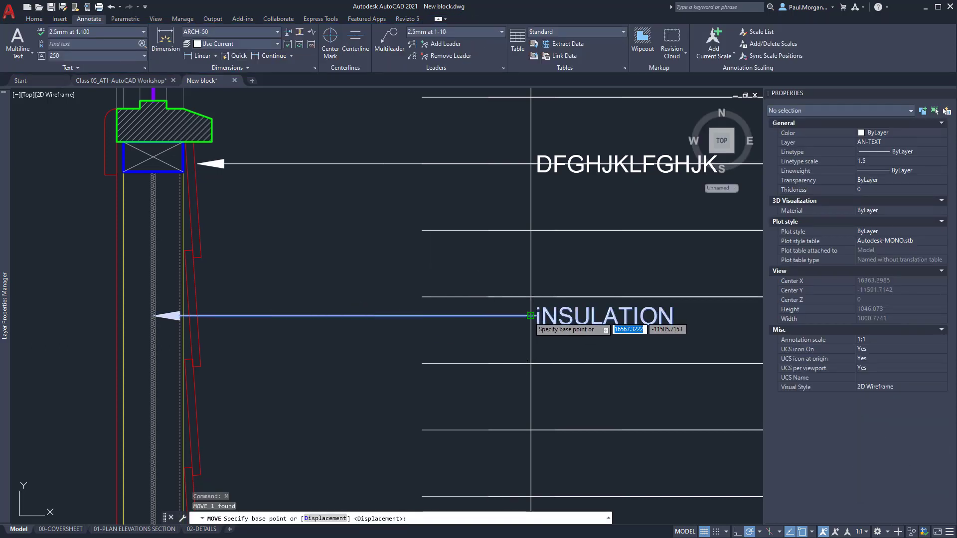
pyautogui.click(531, 316)
pyautogui.click(532, 230)
pyautogui.press('Escape')
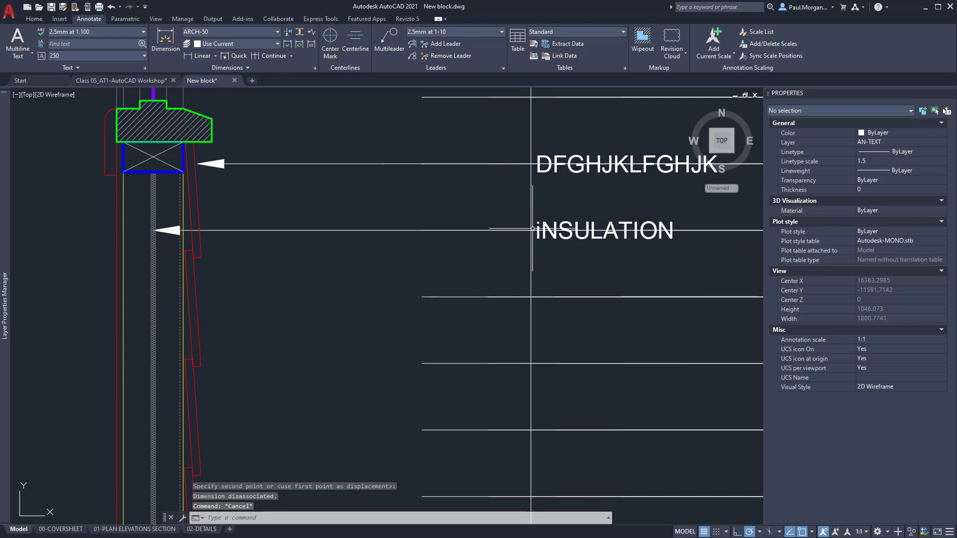
pyautogui.press('Escape')
pyautogui.press('Escape')
# - Copy the horizontal line array about 3049 units straight across to the empty area on the other side of the wall section
pyautogui.scroll(-5, 533, 230)
pyautogui.scroll(2, 642, 273)
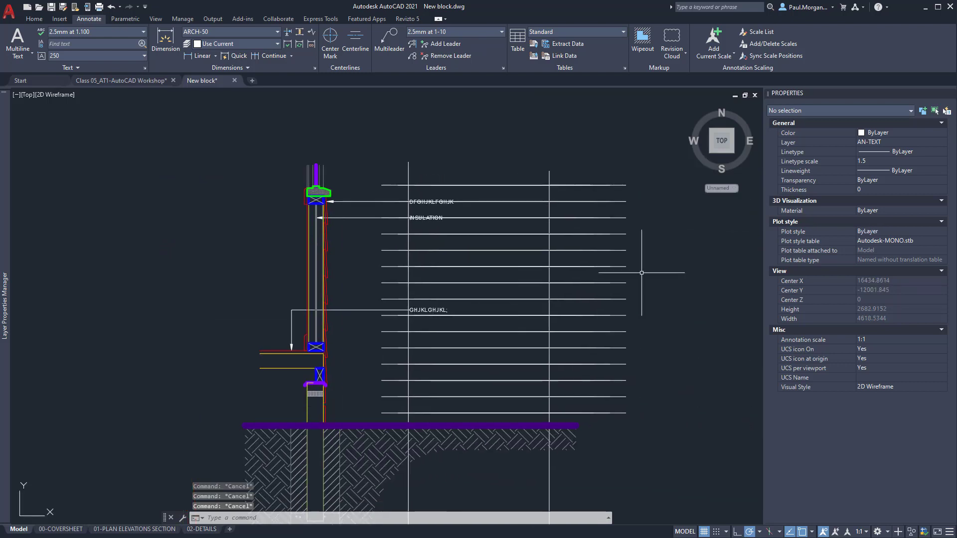
pyautogui.click(616, 267)
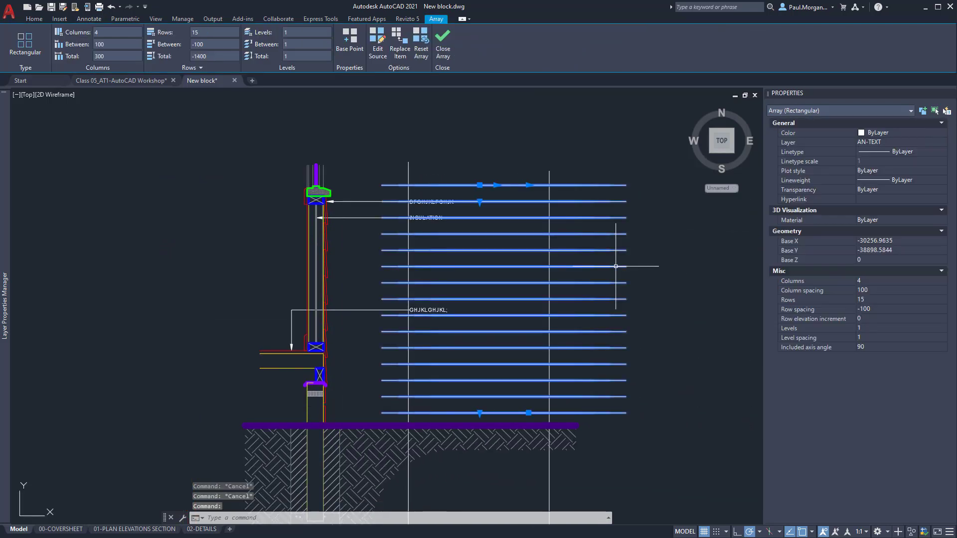
pyautogui.write('co')
pyautogui.press('Return')
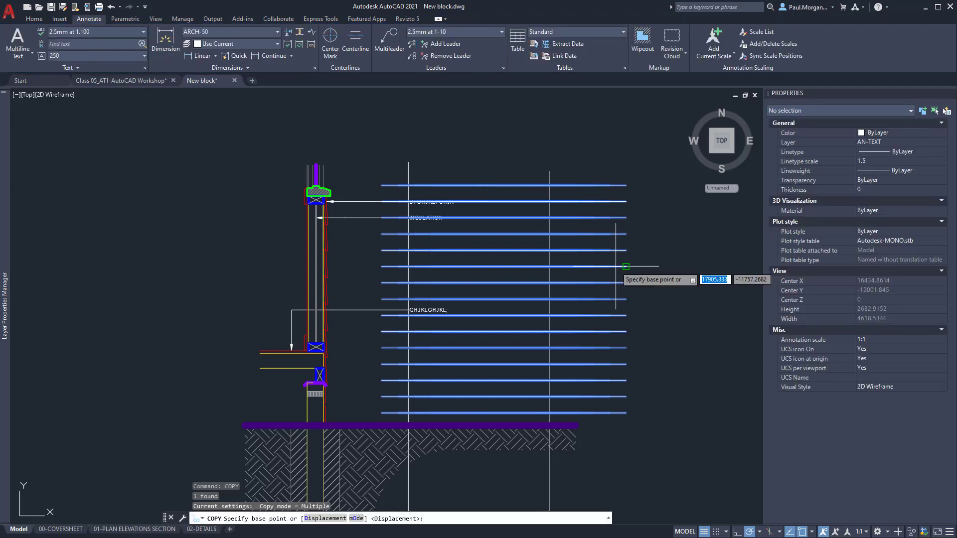
pyautogui.click(626, 267)
pyautogui.scroll(-2, 583, 294)
pyautogui.scroll(-2, 548, 288)
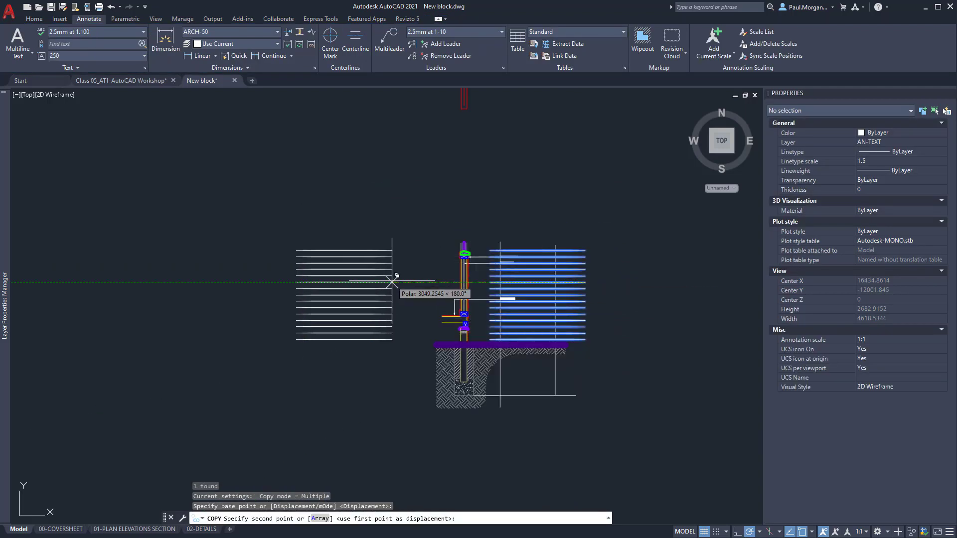
pyautogui.click(392, 282)
pyautogui.press('Escape')
pyautogui.press('Escape')
# - Rotate the copied line array by 90 degrees
pyautogui.click(351, 280)
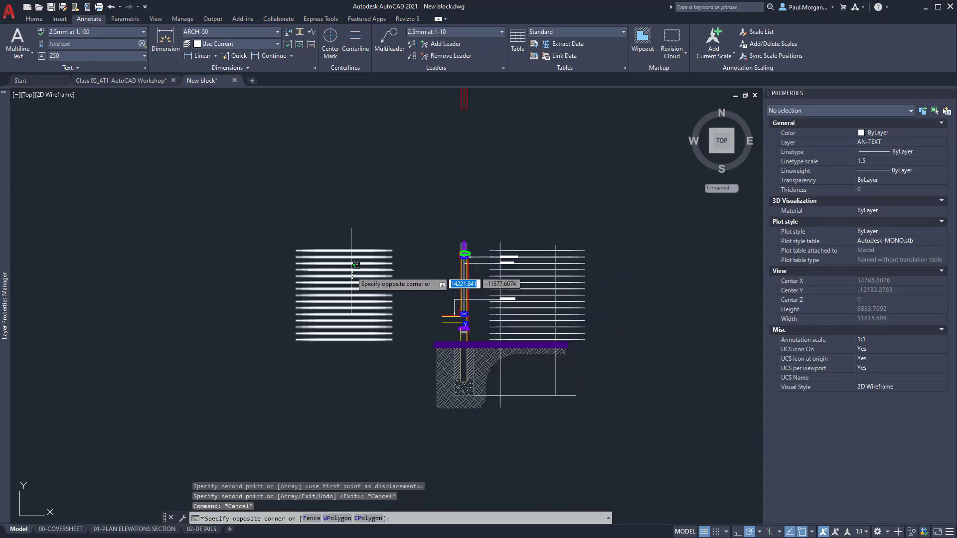
pyautogui.click(351, 271)
pyautogui.write('RO')
pyautogui.press('Return')
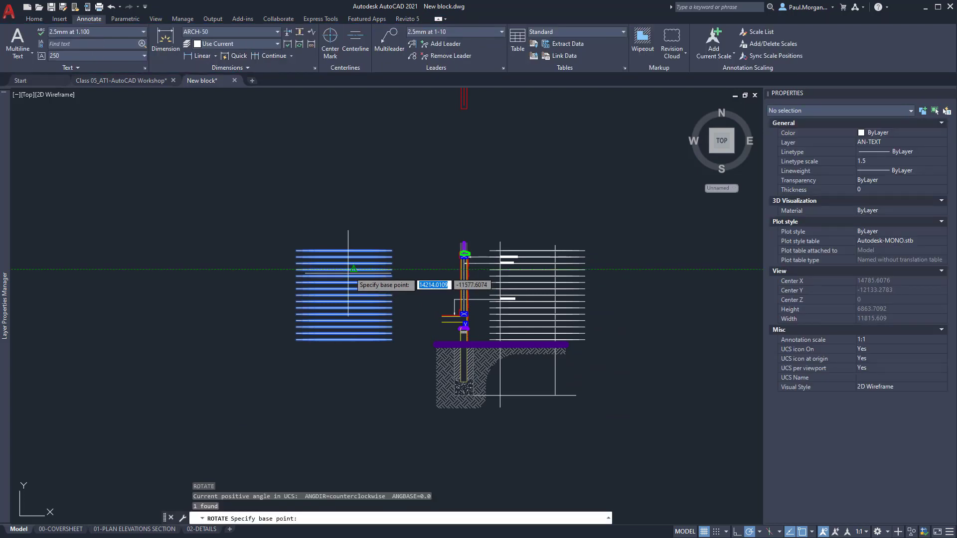
pyautogui.click(278, 285)
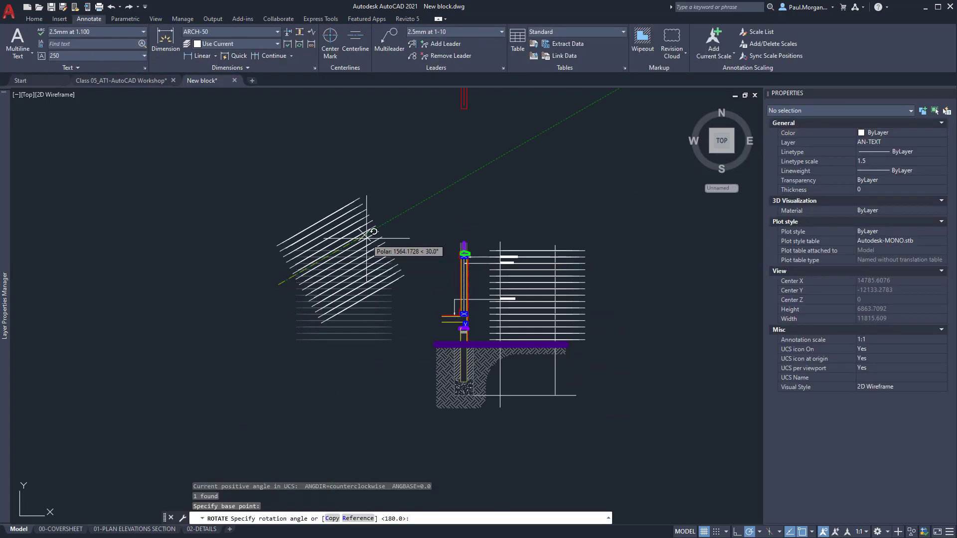
pyautogui.write('90')
pyautogui.press('Return')
# - Move the rotated array over the wall section so its vertical lines cross the horizontal note lines
pyautogui.click(354, 232)
pyautogui.click(214, 214)
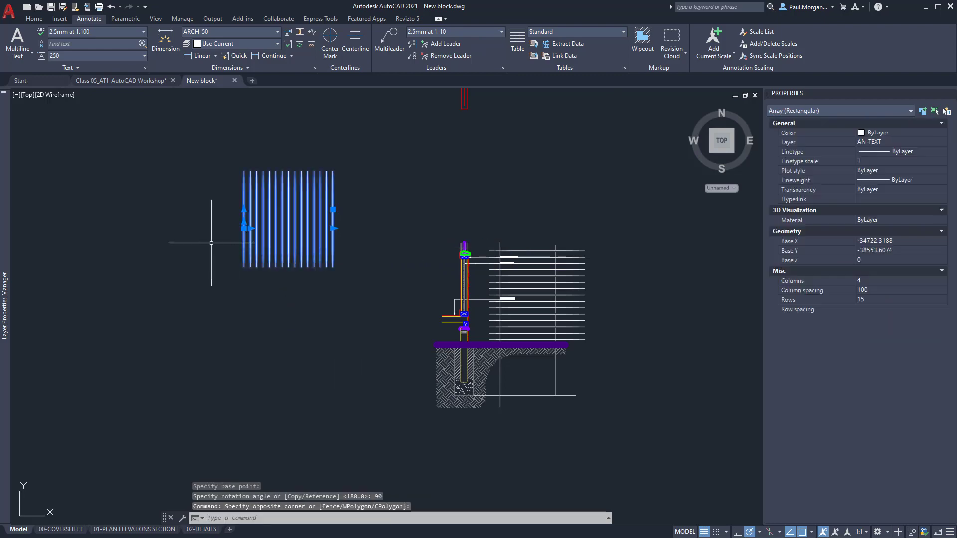
pyautogui.write('m')
pyautogui.press('Return')
pyautogui.click(296, 224)
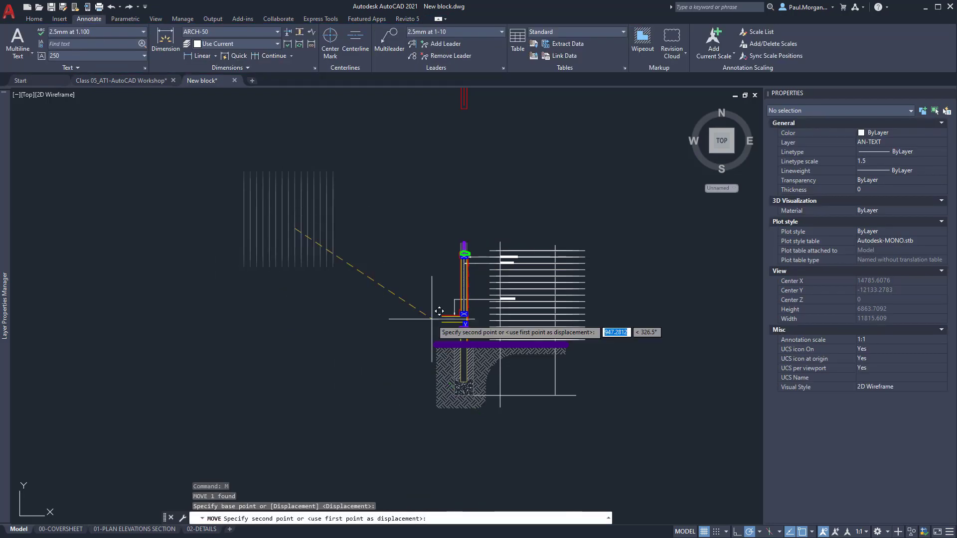
pyautogui.scroll(6, 488, 313)
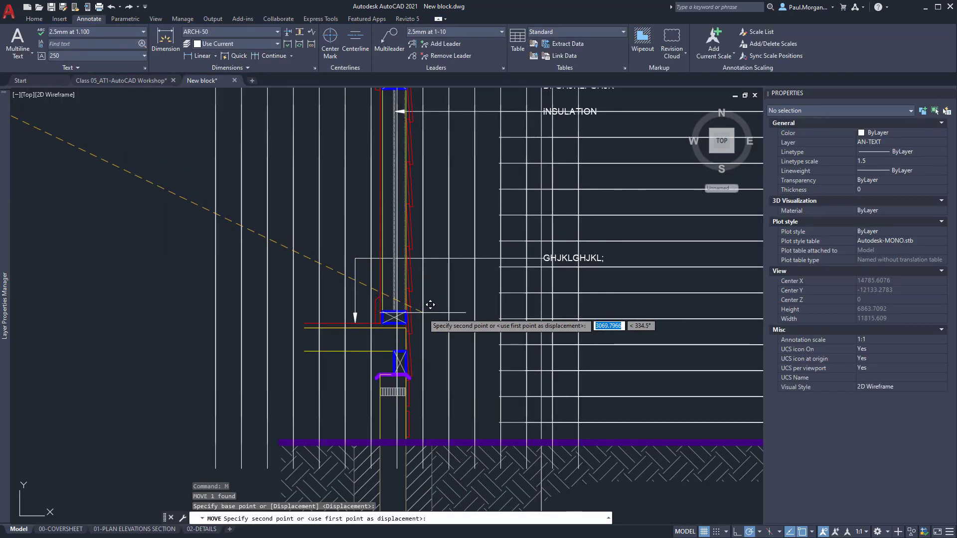
pyautogui.click(423, 313)
pyautogui.scroll(-2, 423, 313)
pyautogui.press('Escape')
pyautogui.press('Escape')
pyautogui.scroll(2, 470, 318)
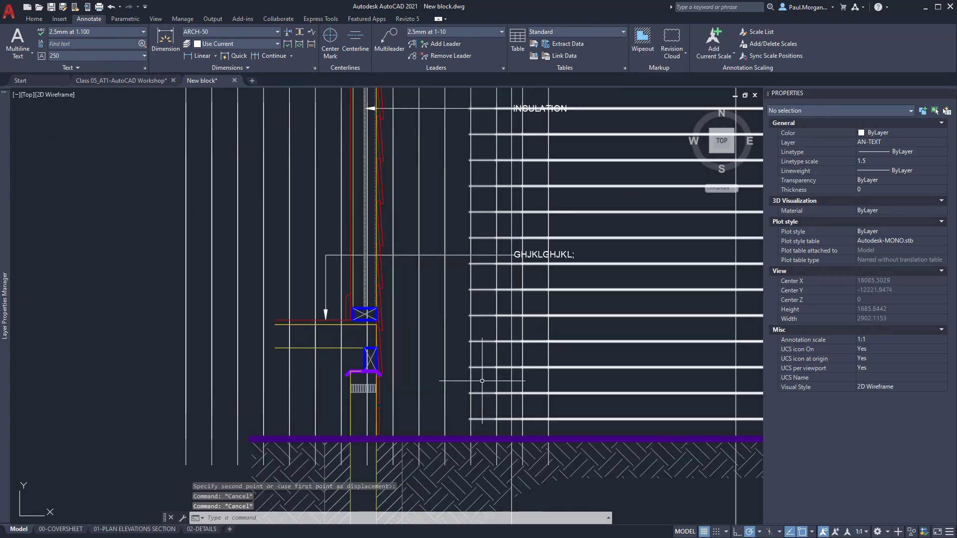
# - Move the GHJKLGHJKL; leader horizontally so its vertical segment lies on the nearest vertical array line toward the wall
pyautogui.click(323, 260)
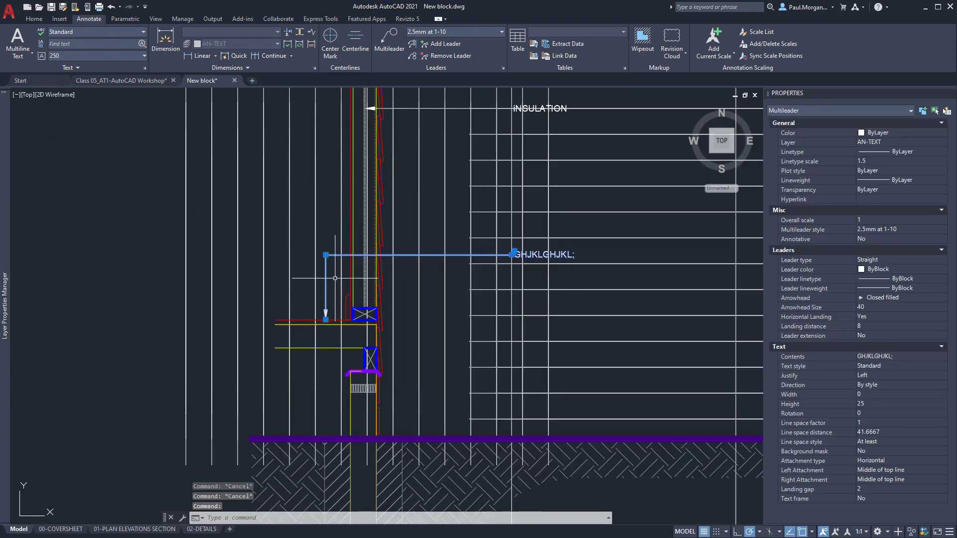
pyautogui.write('M')
pyautogui.press('Return')
pyautogui.click(332, 254)
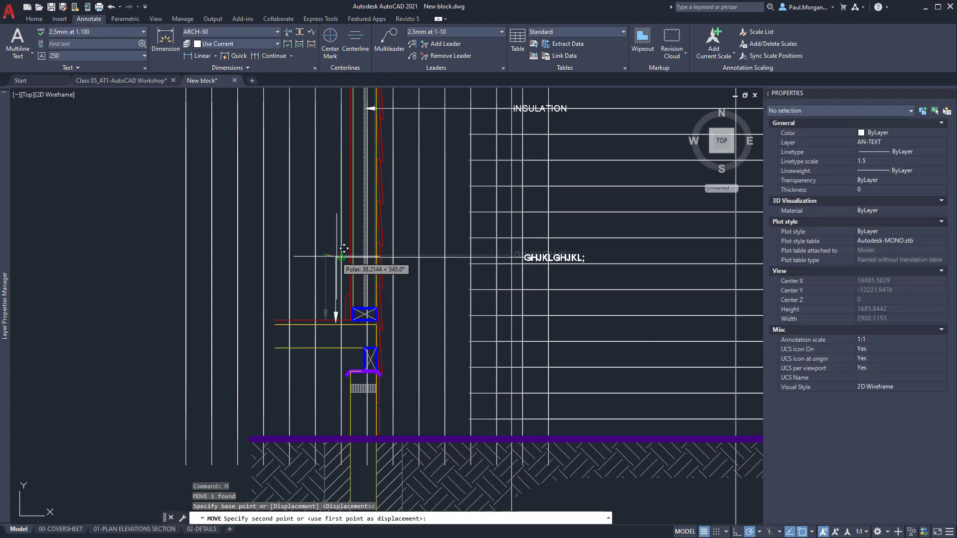
pyautogui.click(342, 255)
pyautogui.press('Escape')
# - Stretch the GHJKLGHJKL; leader's landing back onto the nearest vertical array line
pyautogui.click(519, 255)
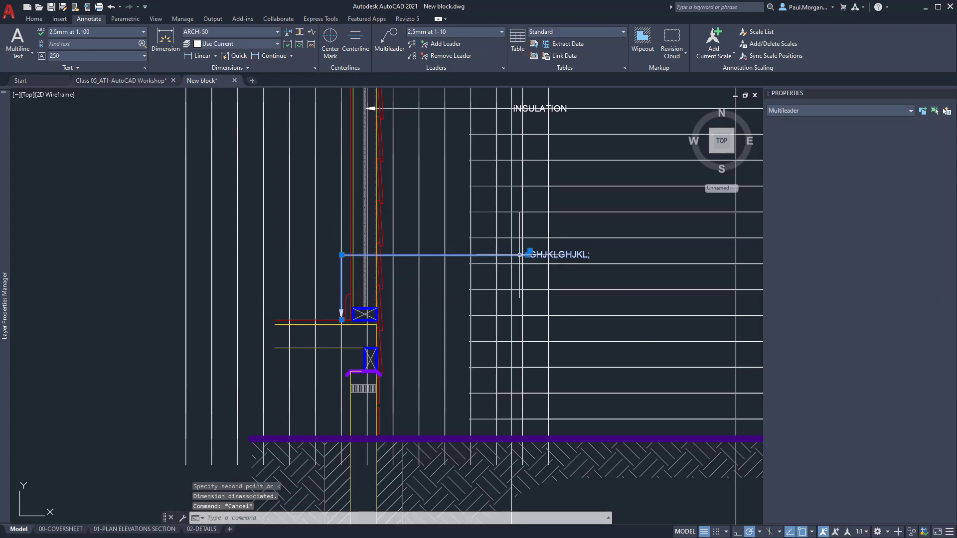
pyautogui.scroll(8, 520, 255)
pyautogui.click(485, 250)
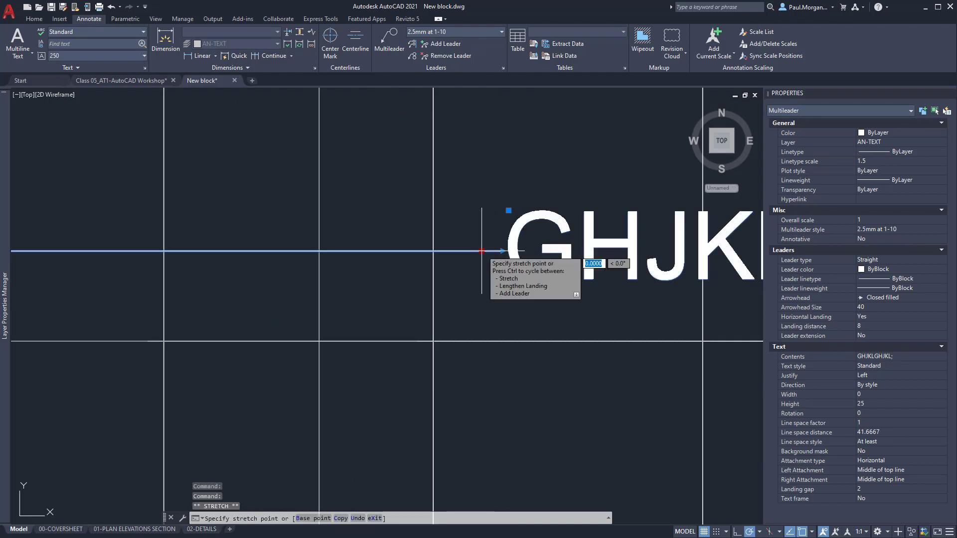
pyautogui.press('Escape')
pyautogui.press('Escape')
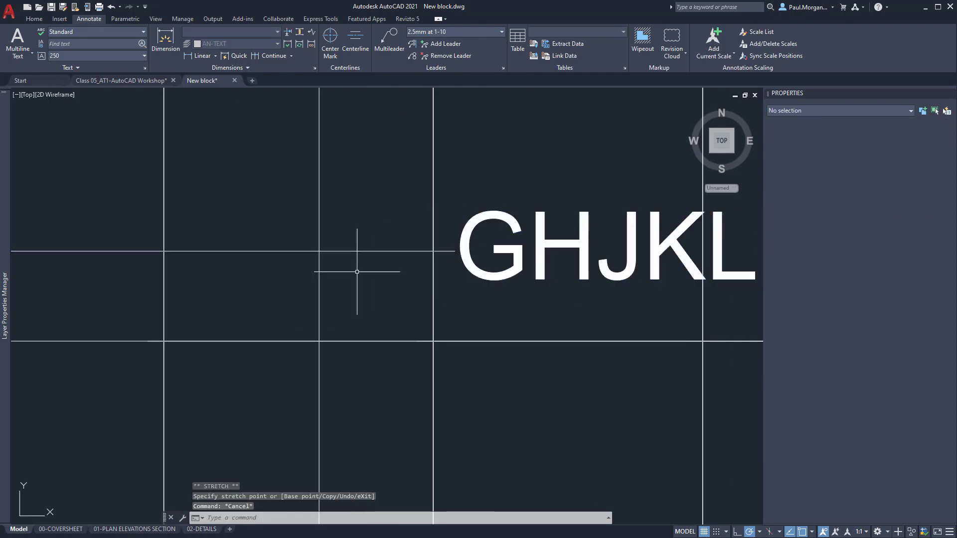
pyautogui.scroll(-6, 352, 273)
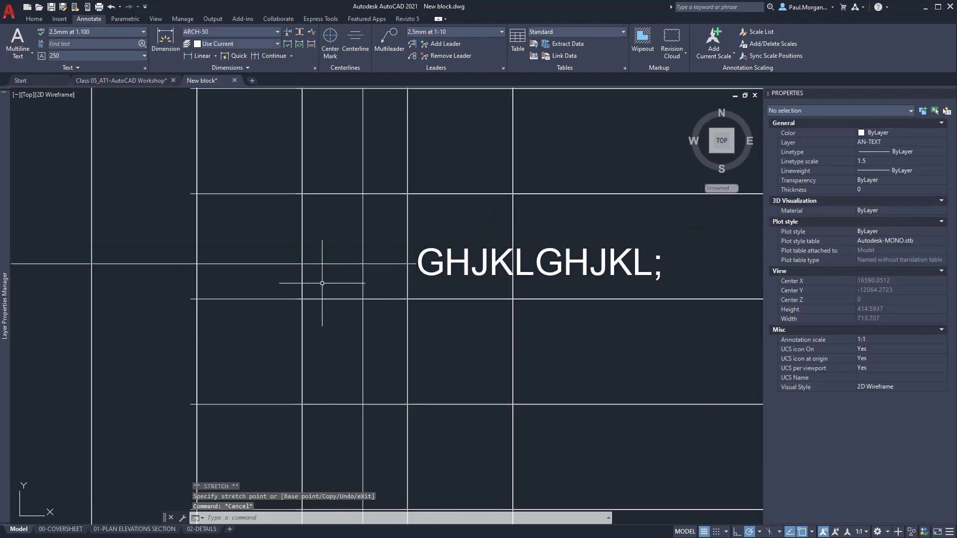
# - Add a multileader reading FGHJKFGHJK, bent vertically to an arrow on the floor line, one array line farther out than the GHJKLGHJKL; leader
pyautogui.click(395, 52)
pyautogui.click(153, 377)
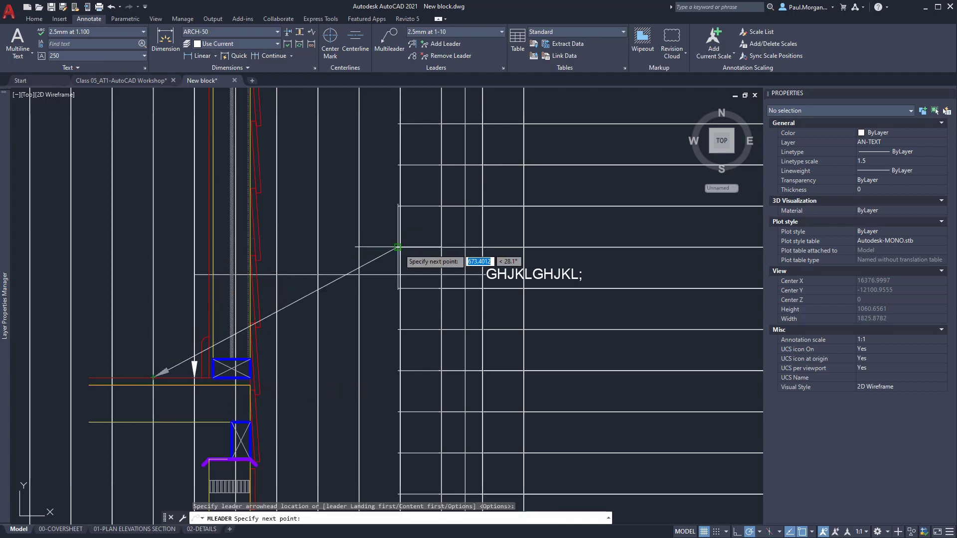
pyautogui.click(153, 247)
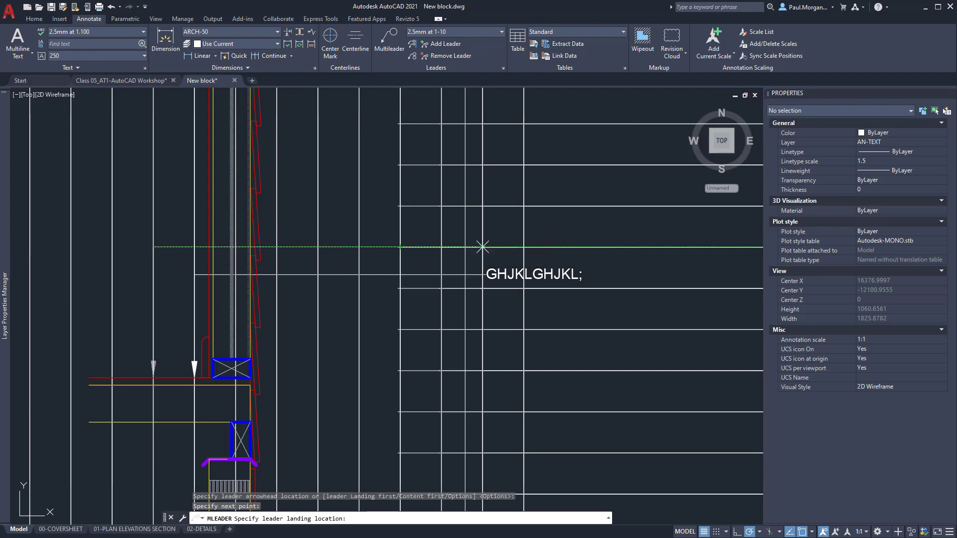
pyautogui.click(487, 253)
pyautogui.write('FGHJKF')
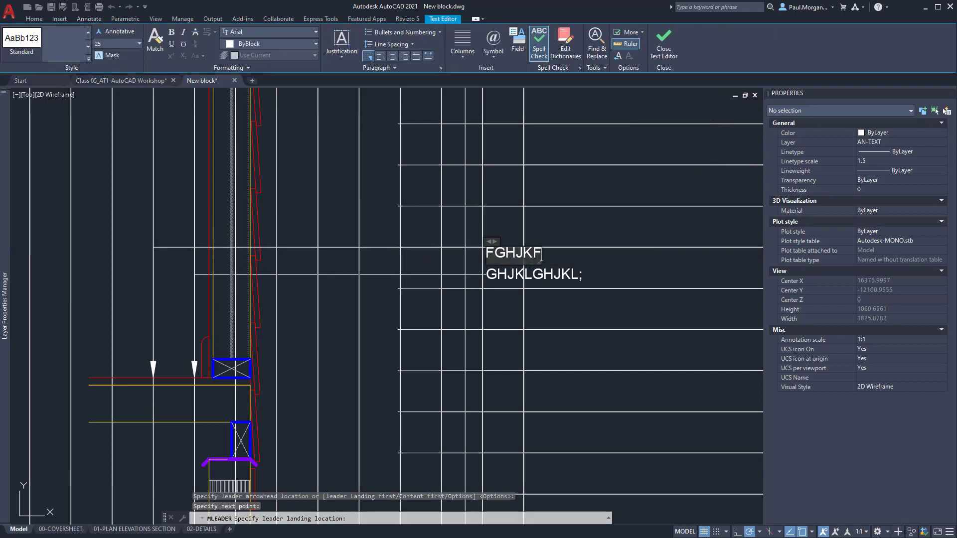
pyautogui.press('Escape')
pyautogui.press('Escape')
pyautogui.press('Escape')
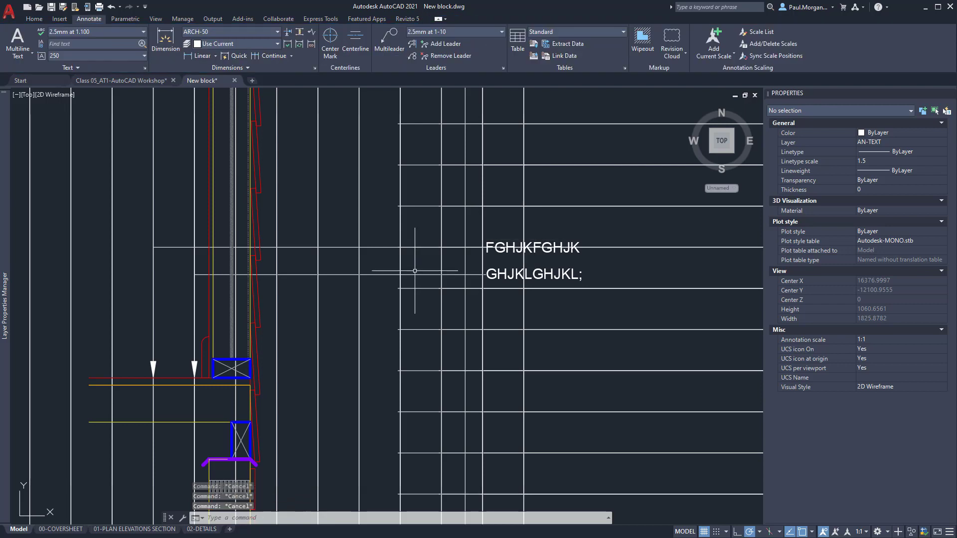
# - Stretch the GHJKLGHJKL; leader's landing straight down to its intersection with the next horizontal array line
pyautogui.click(289, 272)
pyautogui.scroll(5, 474, 274)
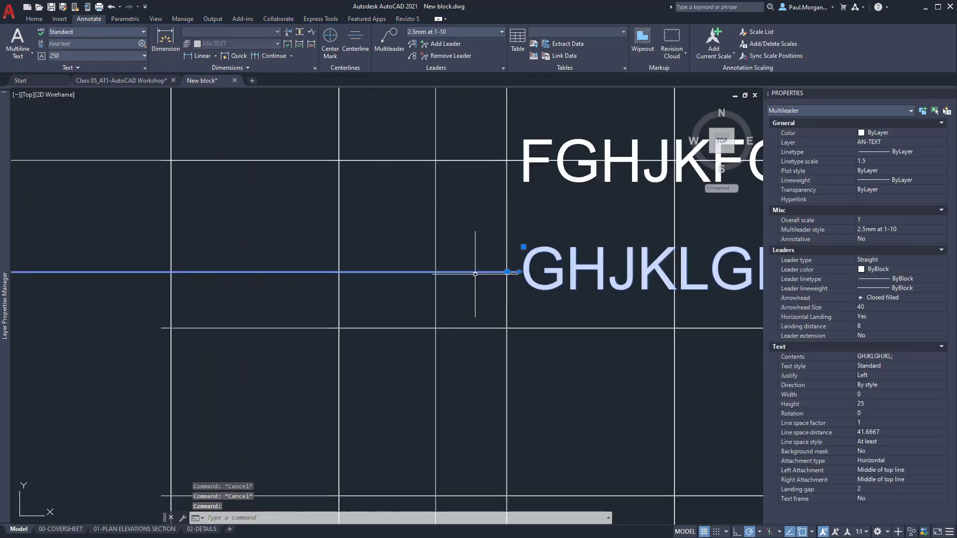
pyautogui.click(507, 272)
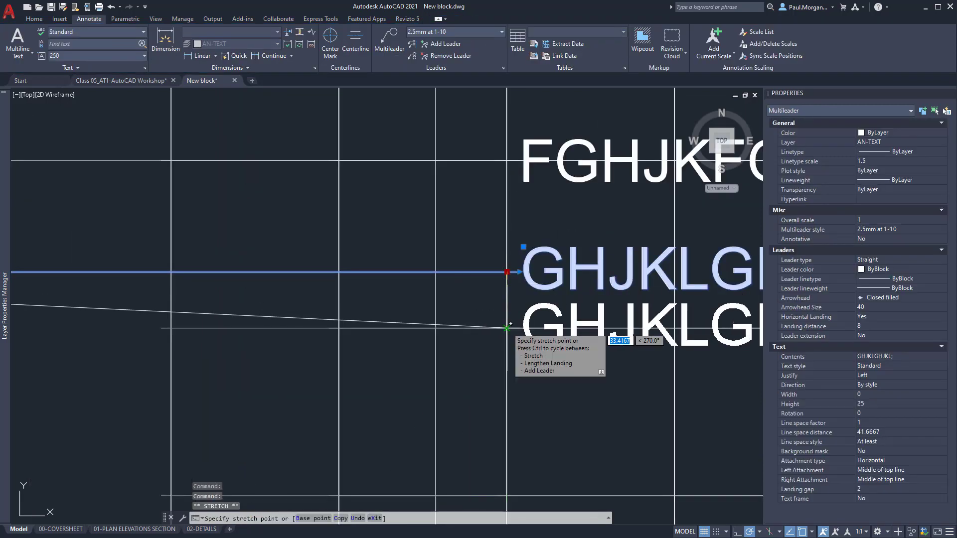
# - Stretch the GHJKLGHJKL; leader's bend vertex down so its horizontal segment lies on the same array line as its landing
pyautogui.scroll(-3, 507, 328)
pyautogui.scroll(-2, 123, 319)
pyautogui.moveTo(122, 319); pyautogui.dragTo(542, 304, button='middle')
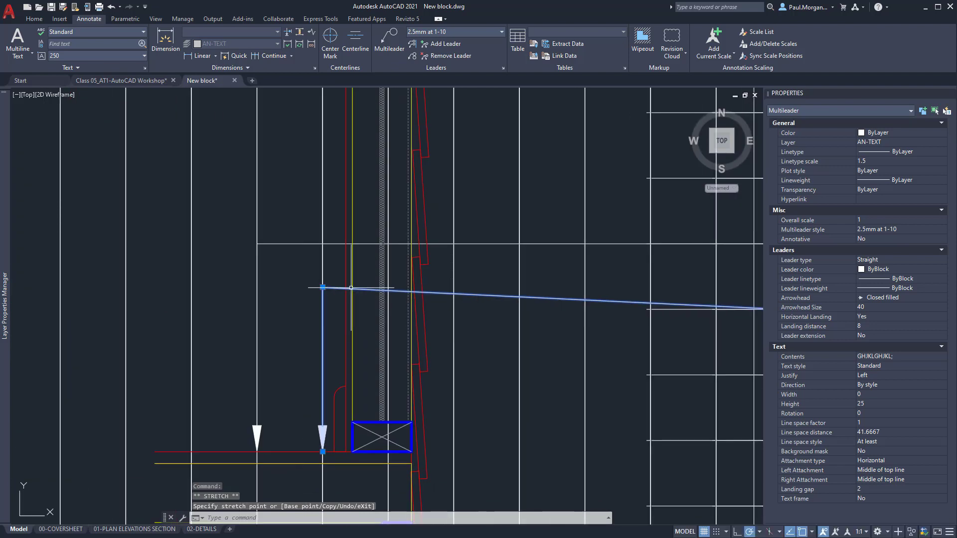
pyautogui.click(323, 288)
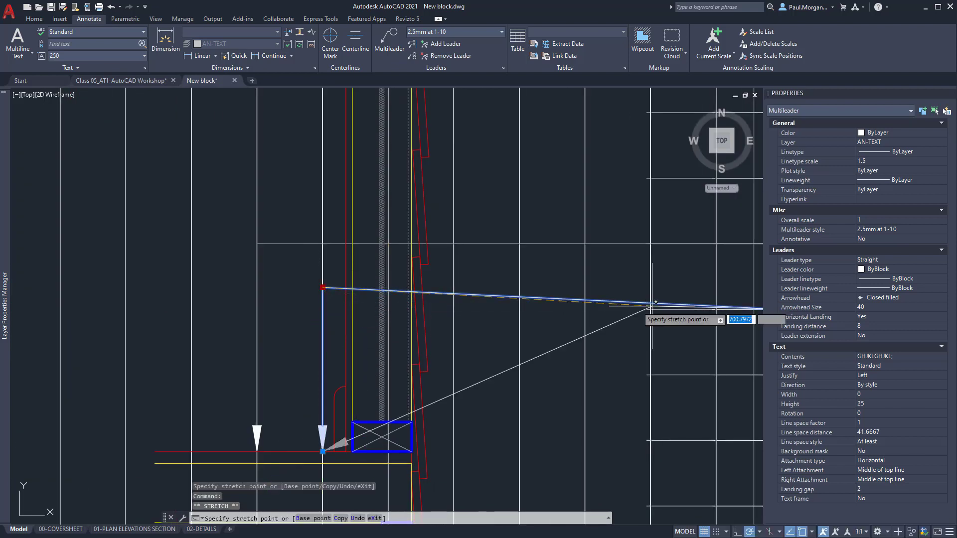
pyautogui.rightClick(324, 312)
pyautogui.press('Escape')
pyautogui.press('Escape')
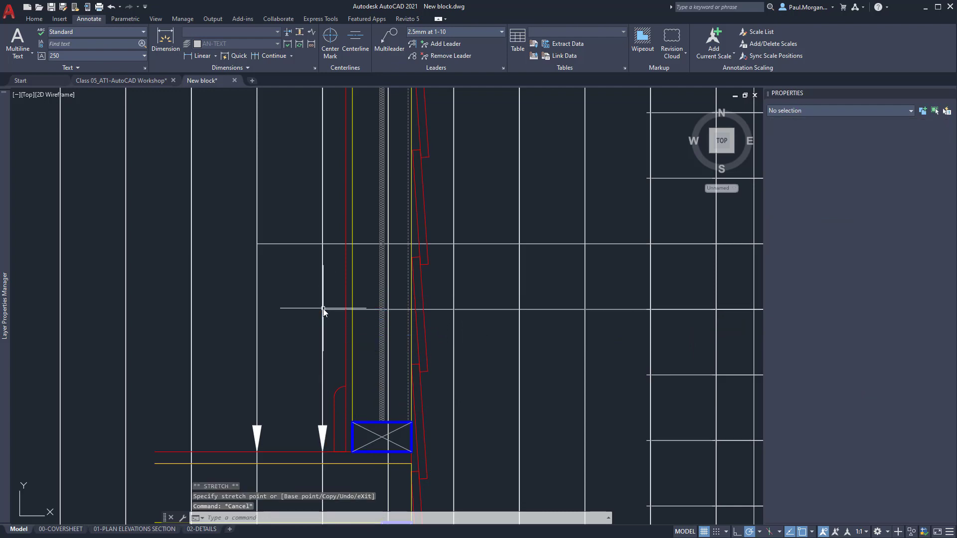
# - Erase the array of horizontal guide lines and the array of vertical guide lines around the wall section
pyautogui.scroll(-4, 423, 287)
pyautogui.press('Escape')
pyautogui.scroll(-2, 507, 301)
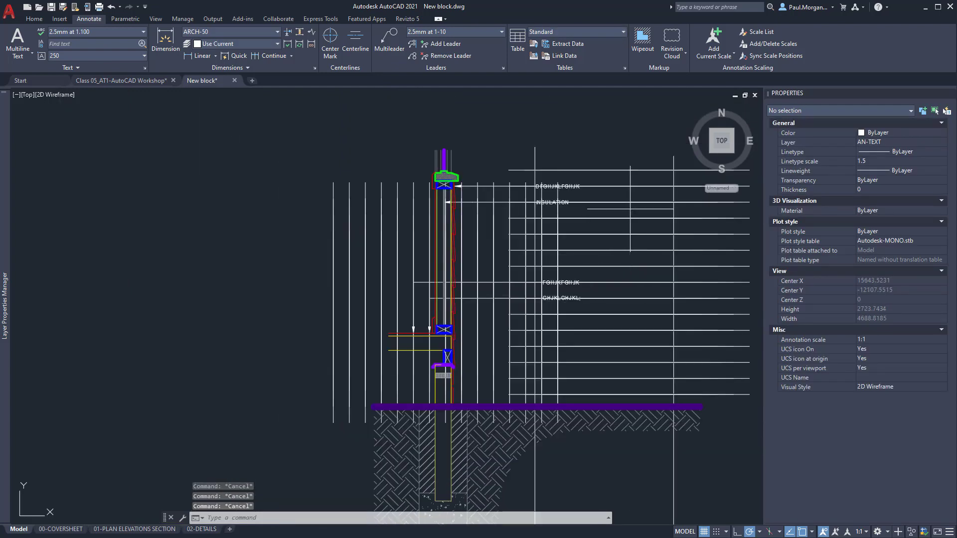
pyautogui.click(630, 209)
pyautogui.click(622, 197)
pyautogui.write('e')
pyautogui.press('Return')
pyautogui.click(358, 215)
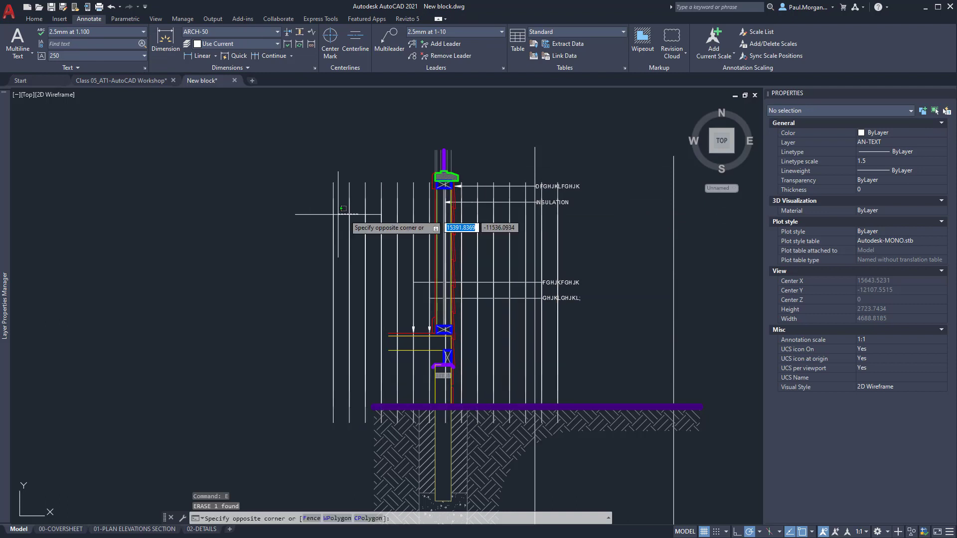
pyautogui.click(343, 208)
pyautogui.press('Delete')
pyautogui.scroll(4, 456, 324)
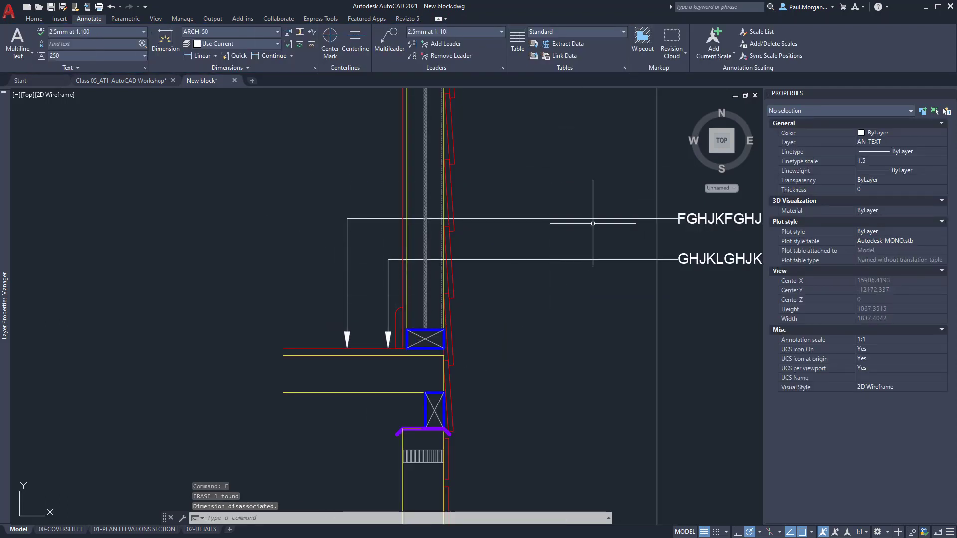
pyautogui.scroll(-2, 377, 304)
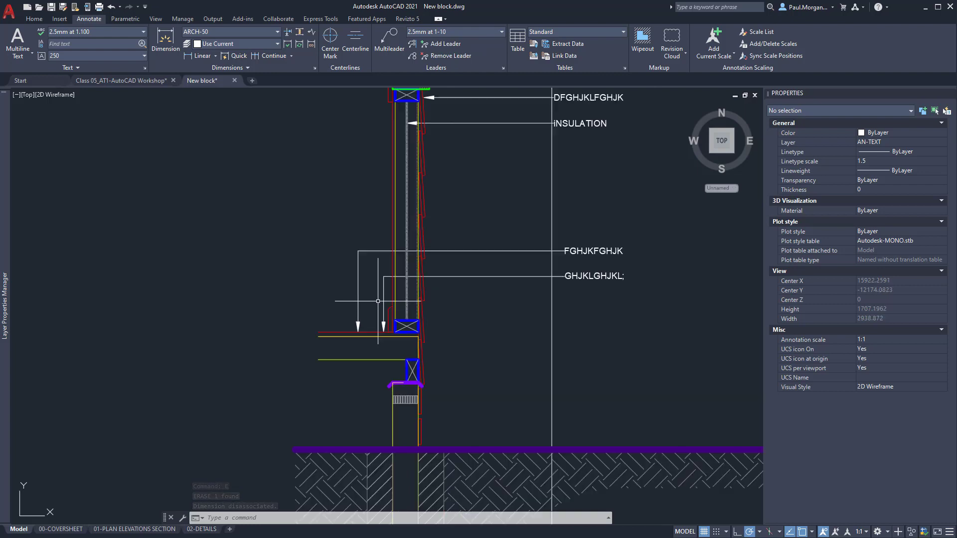
pyautogui.scroll(-2, 379, 301)
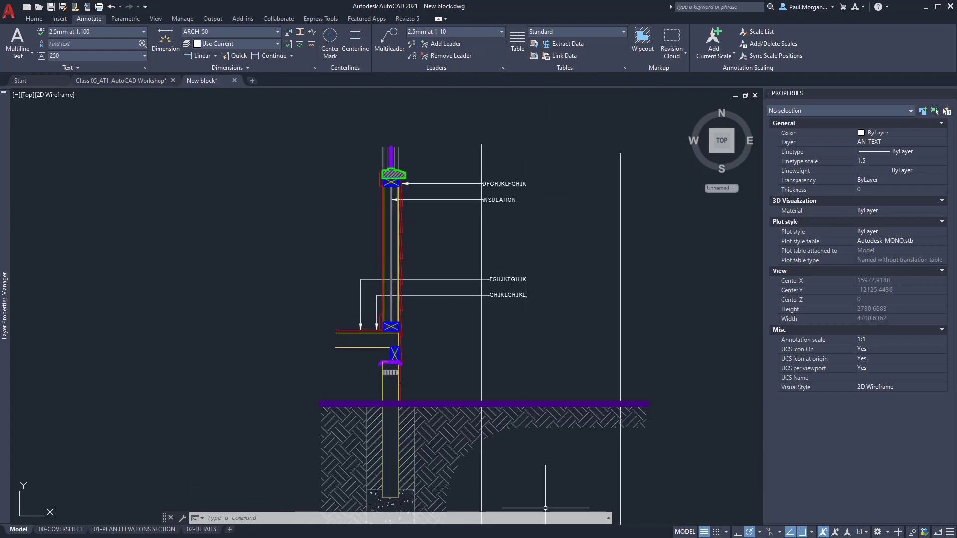
# - Switch to the AT1-EXAMPLE-001 PDF in Revu and examine the alignment and spacing of the wall and sub-floor detail's leader notes
pyautogui.hotkey('alt', 'Tab')
pyautogui.scroll(-2, 632, 302)
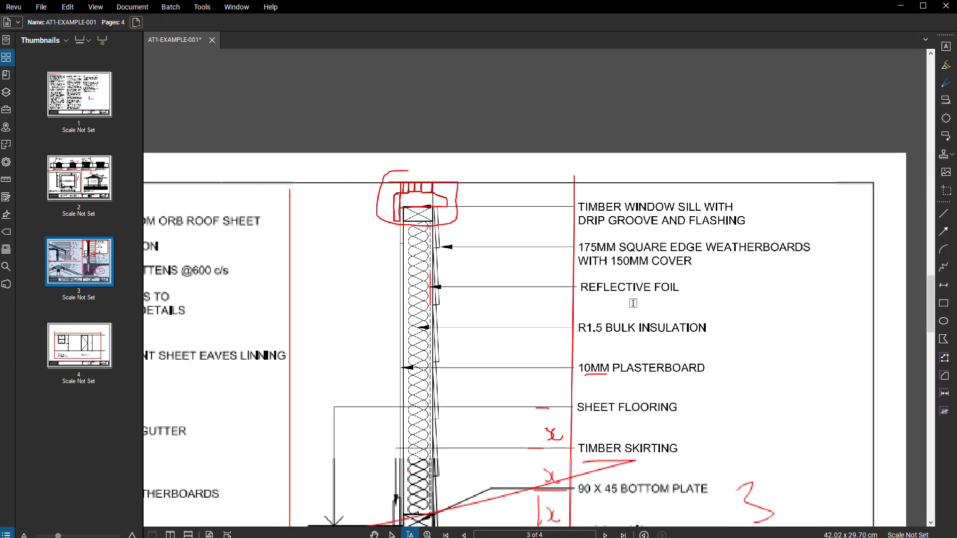
pyautogui.moveTo(634, 350); pyautogui.dragTo(590, 218, button='middle')
pyautogui.moveTo(635, 397); pyautogui.dragTo(602, 309, button='middle')
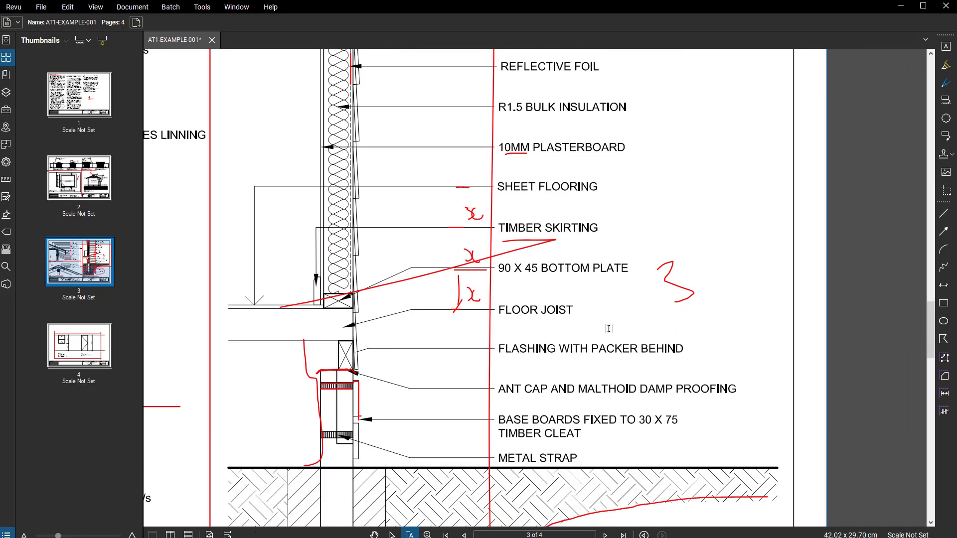
pyautogui.scroll(-1, 609, 329)
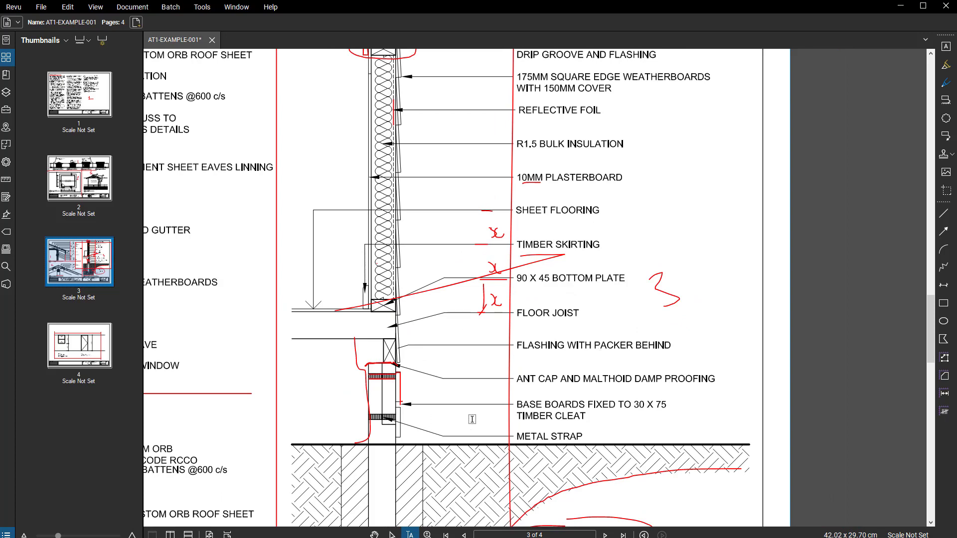
pyautogui.scroll(2, 472, 420)
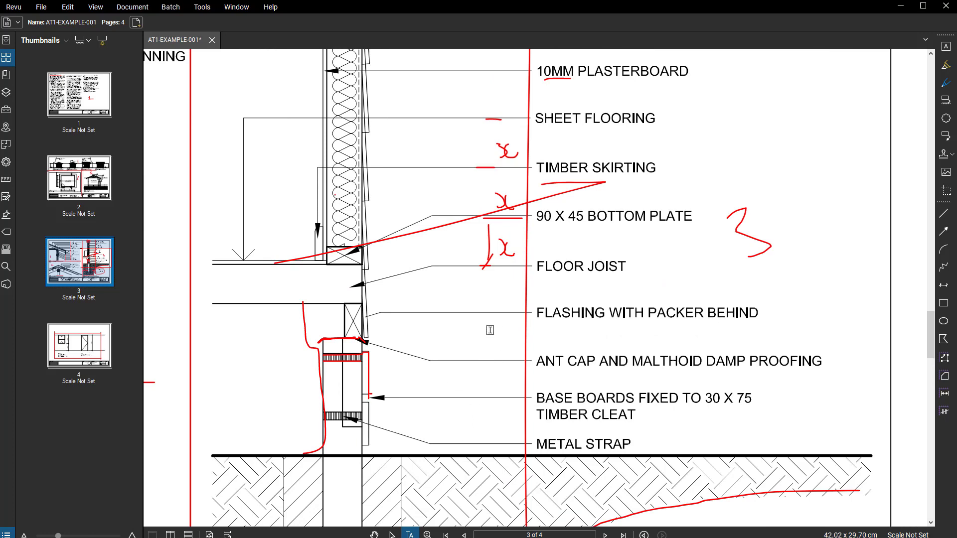
pyautogui.scroll(-1, 460, 360)
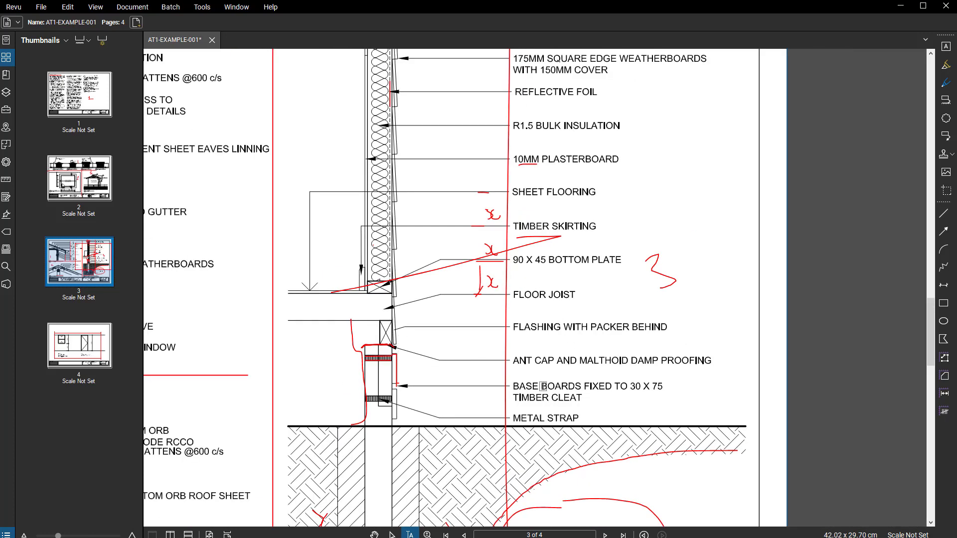
pyautogui.scroll(1, 391, 325)
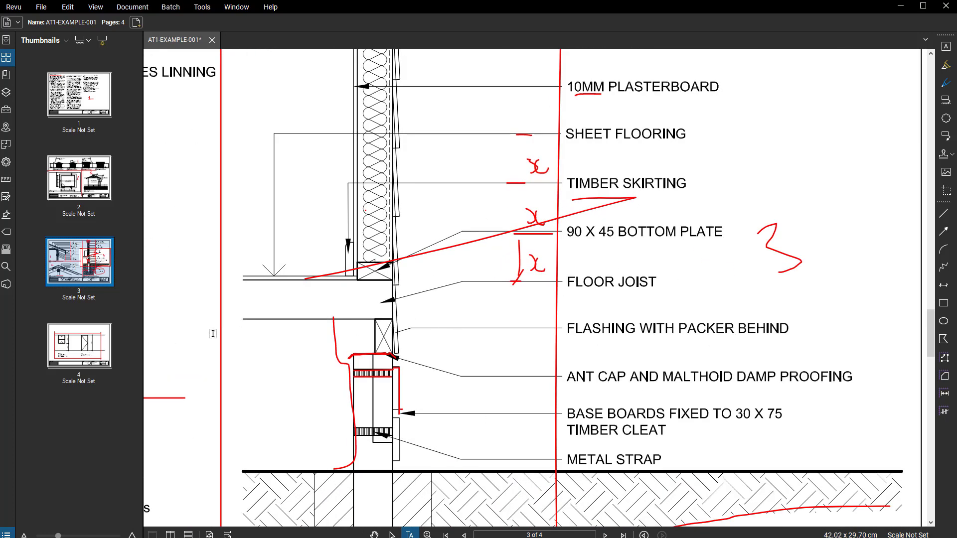
pyautogui.scroll(-1, 373, 335)
pyautogui.scroll(1, 437, 361)
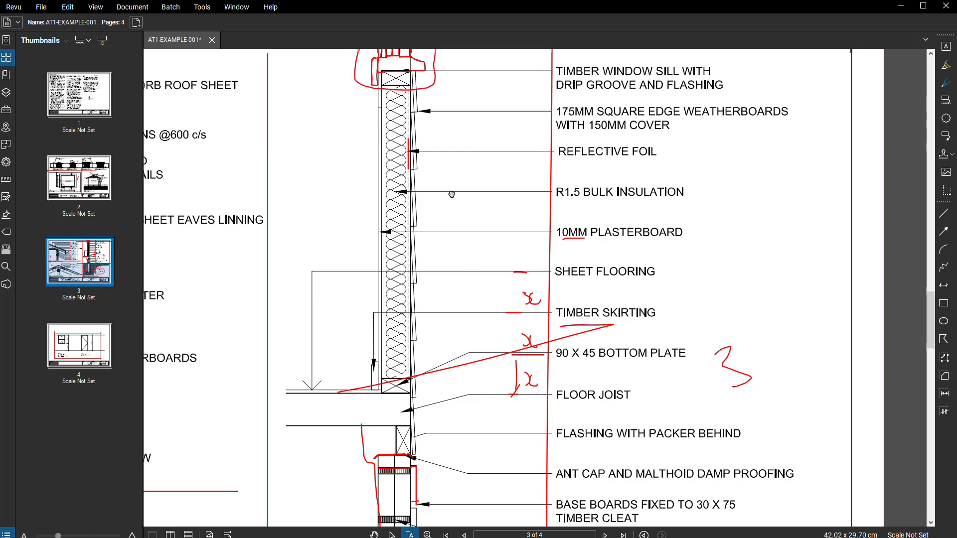
pyautogui.scroll(2, 563, 145)
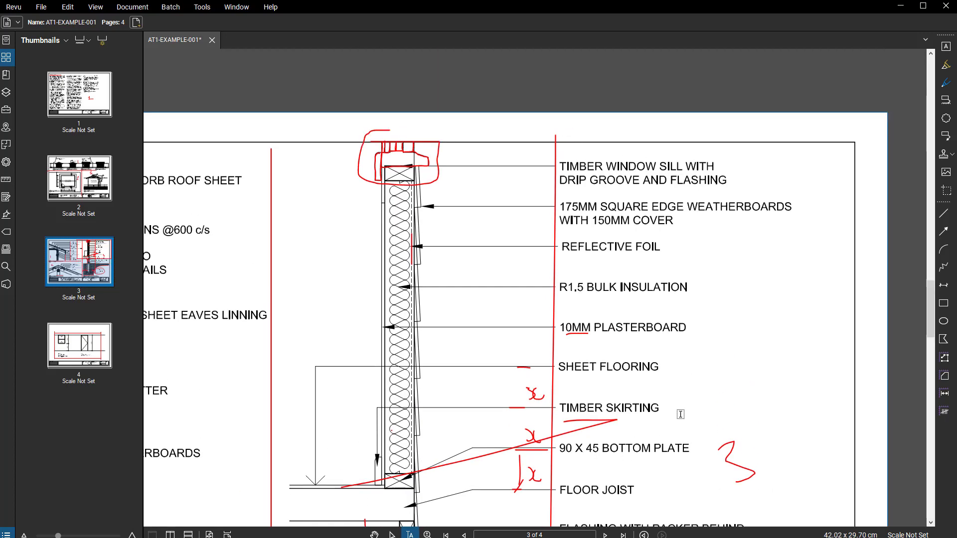
pyautogui.scroll(-1, 680, 415)
pyautogui.scroll(-4, 663, 379)
pyautogui.scroll(-2, 589, 305)
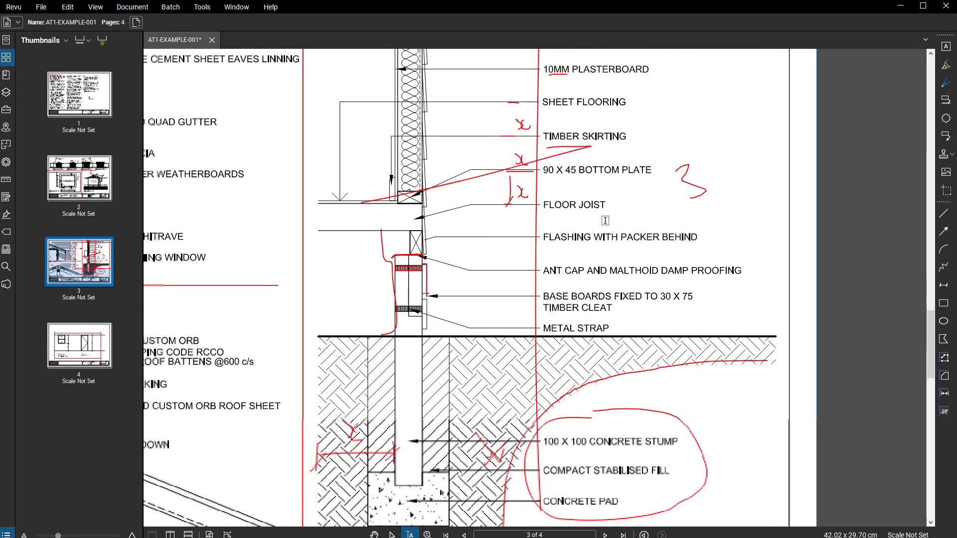
pyautogui.scroll(-1, 605, 220)
pyautogui.scroll(3, 478, 116)
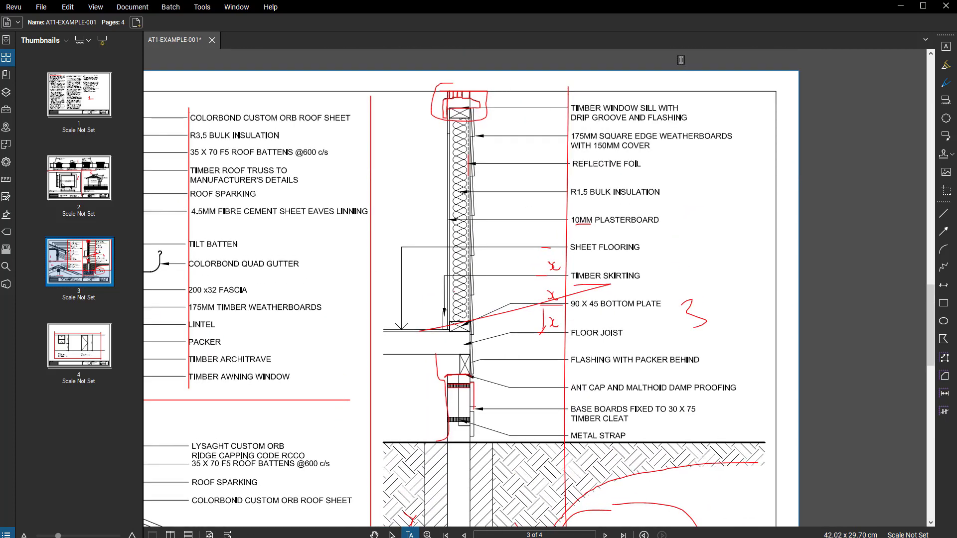
pyautogui.scroll(-1, 599, 269)
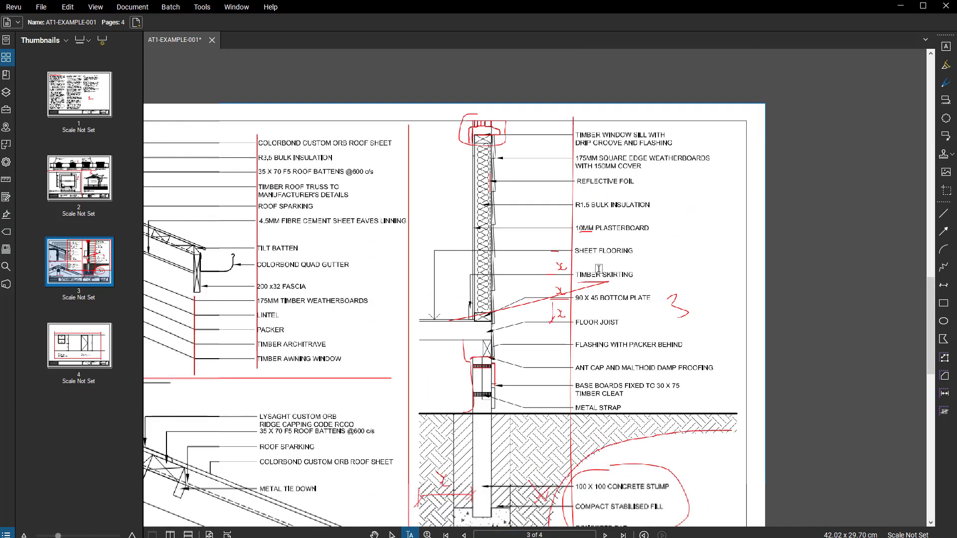
pyautogui.moveTo(614, 346); pyautogui.dragTo(599, 282, button='middle')
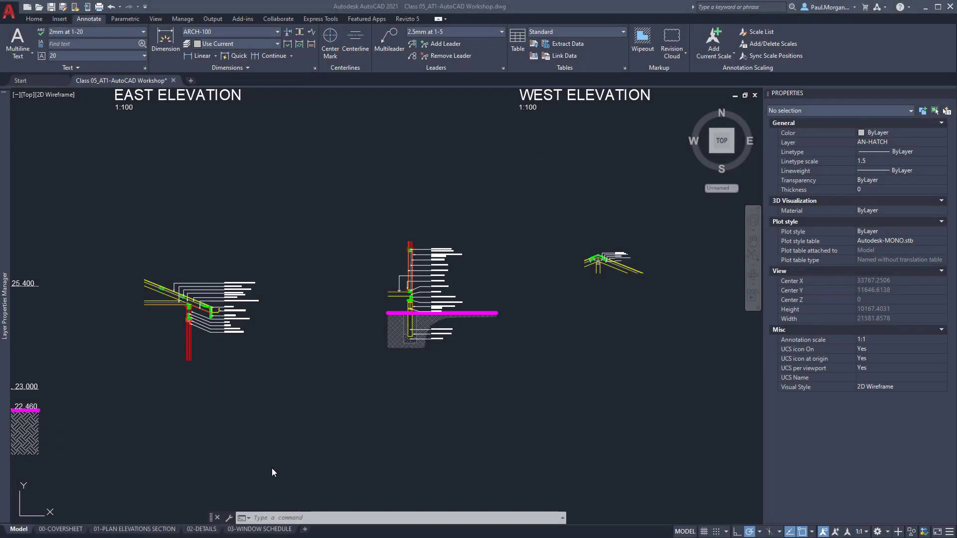
# - Switch to the Class 05_AT1-AutoCAD Workshop drawing in AutoCAD and examine the annotated wall, sub-floor and roof details in model space
pyautogui.click(360, 422)
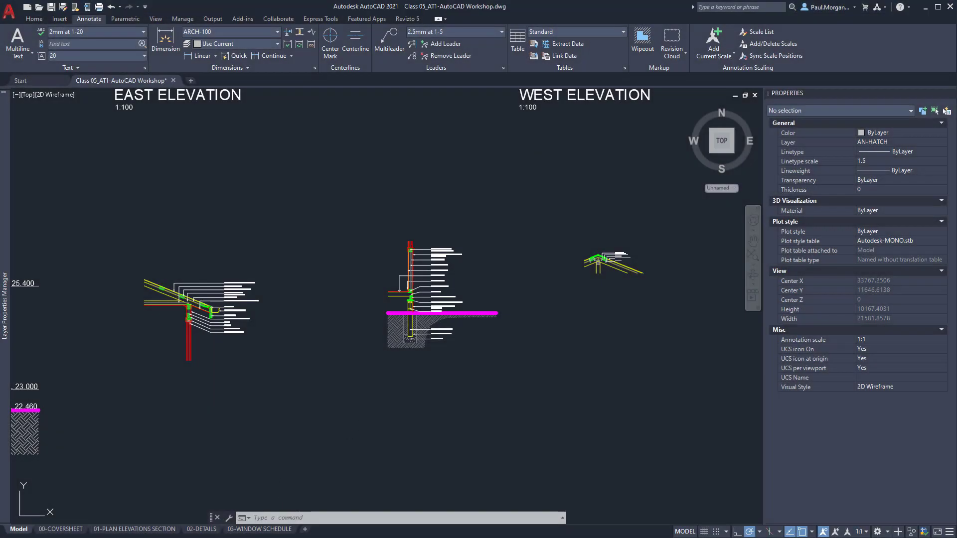
pyautogui.moveTo(312, 326); pyautogui.dragTo(296, 322, button='middle')
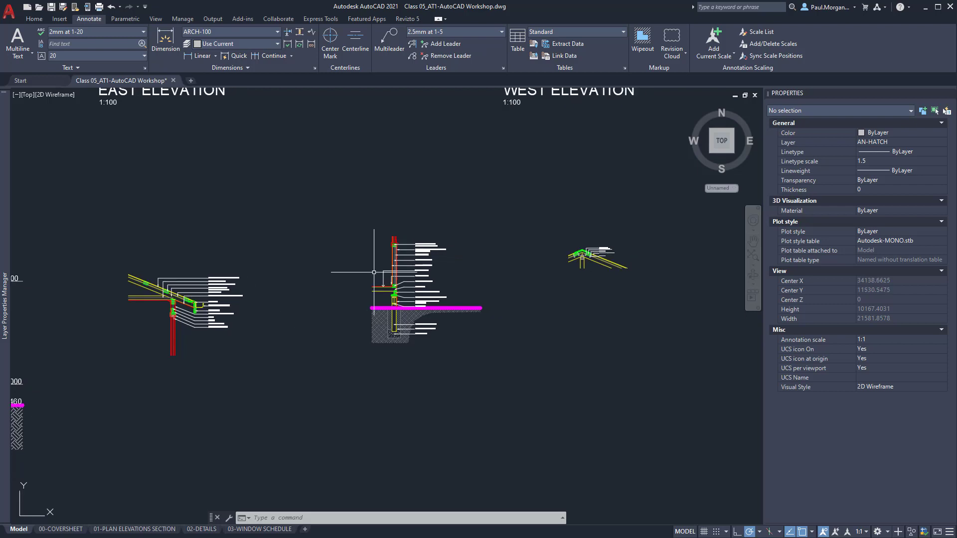
pyautogui.scroll(4, 374, 272)
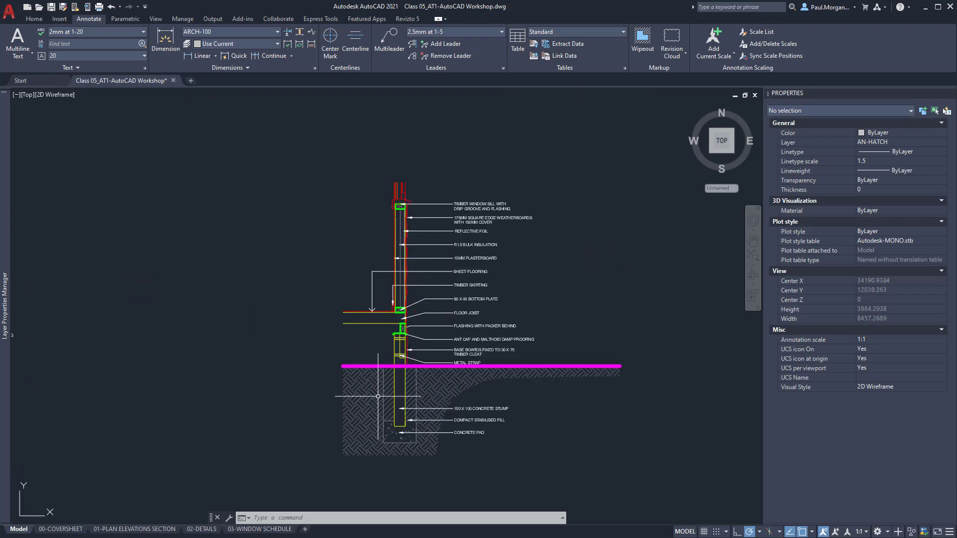
pyautogui.scroll(-2, 464, 313)
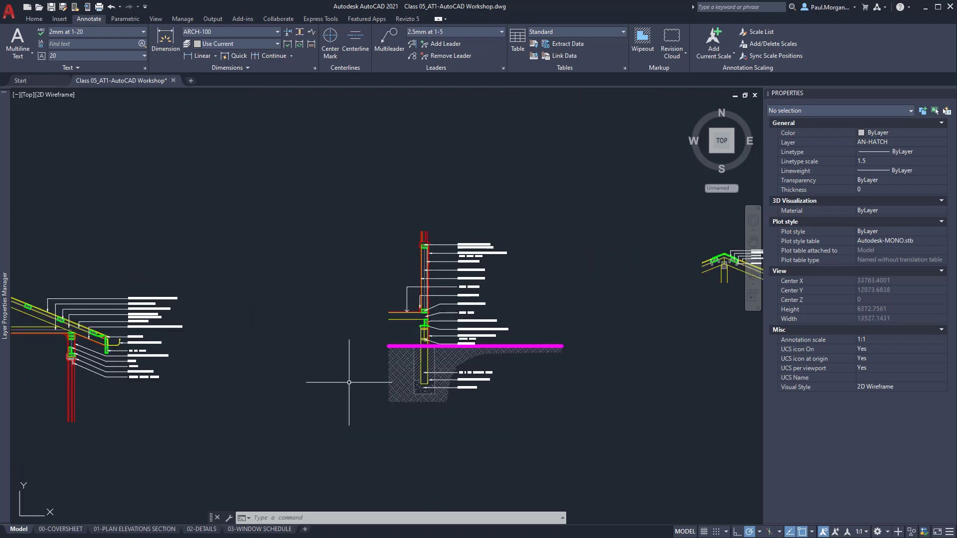
pyautogui.moveTo(75, 324); pyautogui.dragTo(228, 324, button='middle')
pyautogui.scroll(4, 229, 319)
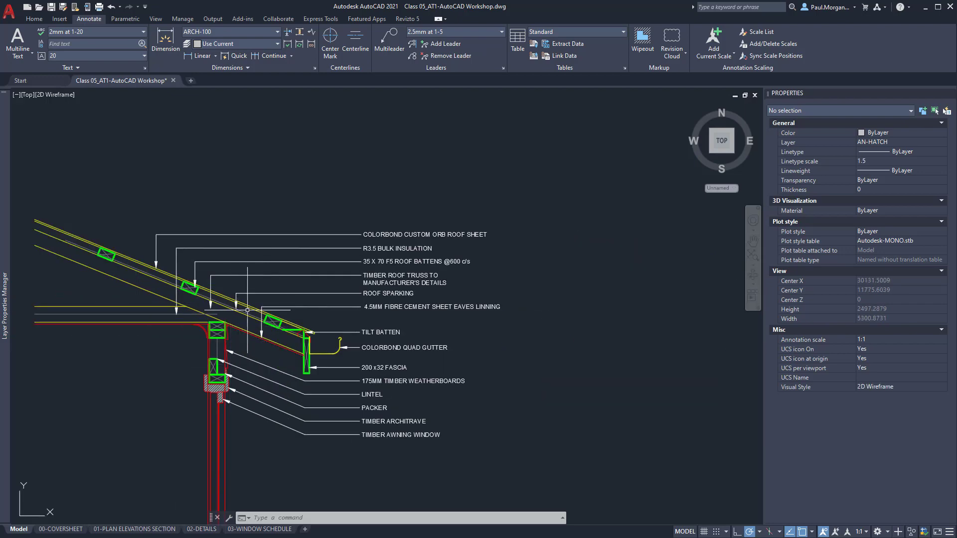
pyautogui.scroll(-2, 226, 288)
pyautogui.scroll(-4, 279, 326)
pyautogui.moveTo(453, 329); pyautogui.dragTo(263, 331, button='middle')
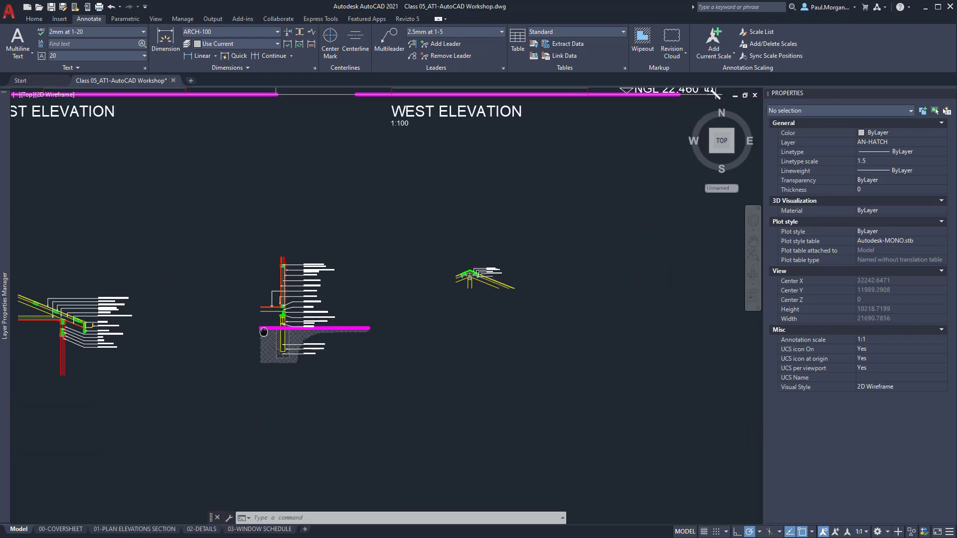
pyautogui.scroll(6, 467, 256)
pyautogui.scroll(-4, 526, 358)
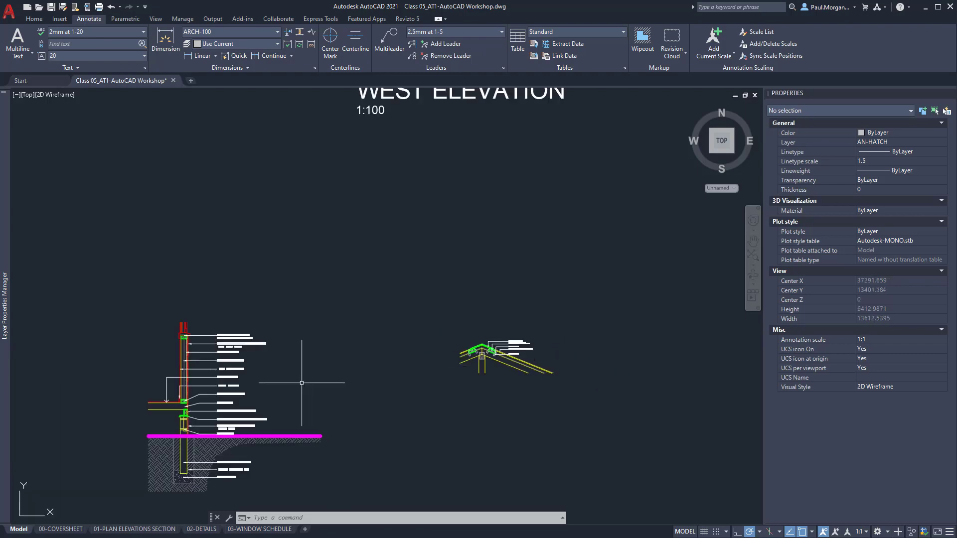
pyautogui.moveTo(319, 381); pyautogui.dragTo(613, 264, button='middle')
# - Open the 02-DETAILS layout and examine the leader notes on the wall detail
pyautogui.click(210, 531)
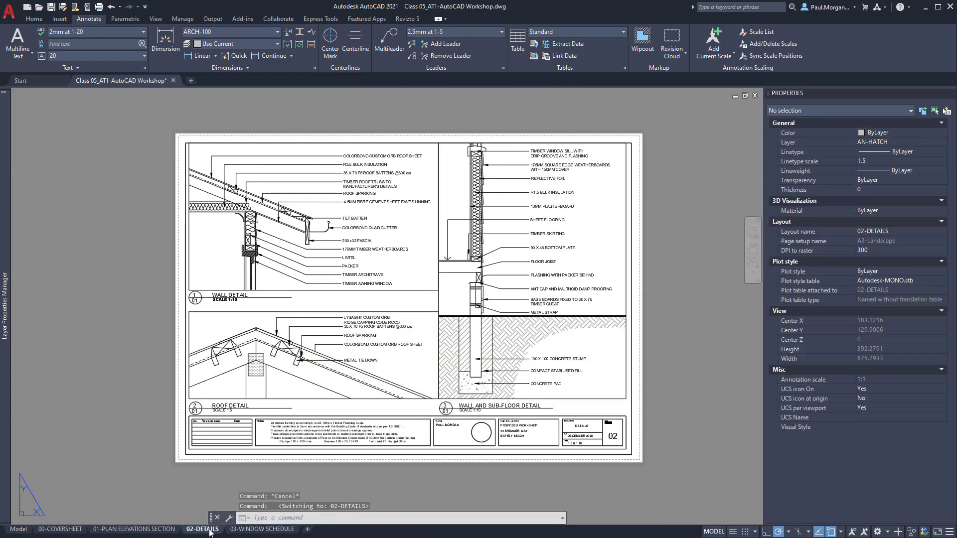
pyautogui.scroll(3, 363, 150)
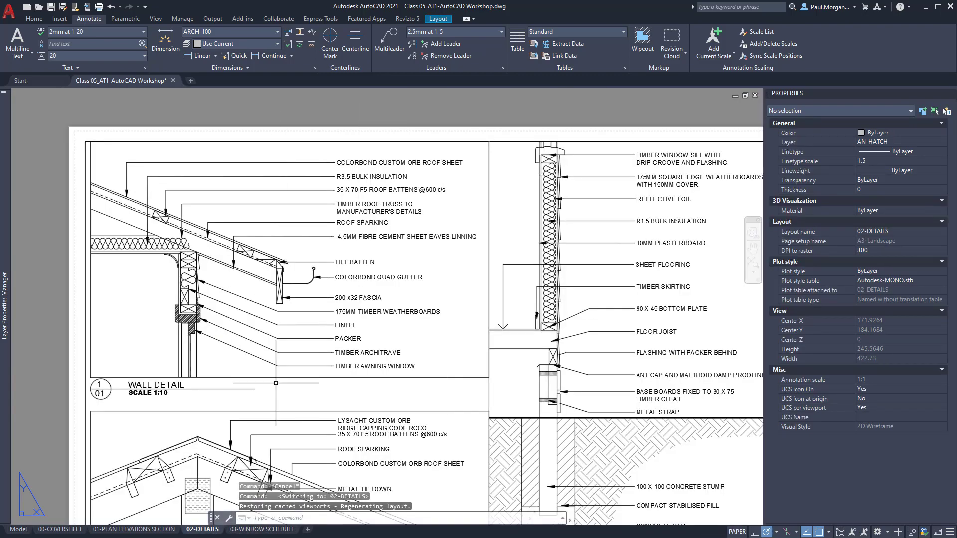
# - Examine the leader notes of the wall detail and the wall and sub-floor detail on the layout
pyautogui.moveTo(405, 381); pyautogui.dragTo(348, 353, button='middle')
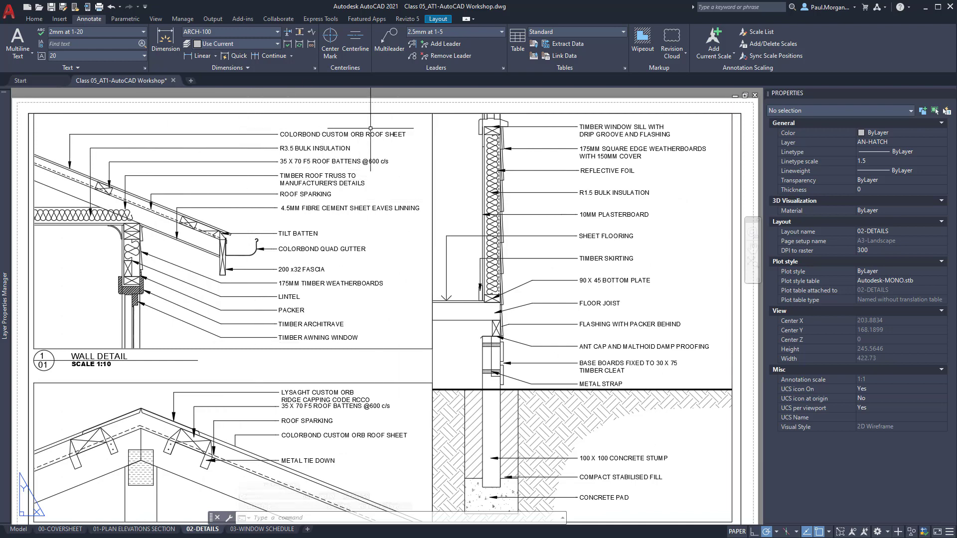
pyautogui.moveTo(371, 344); pyautogui.dragTo(367, 337, button='middle')
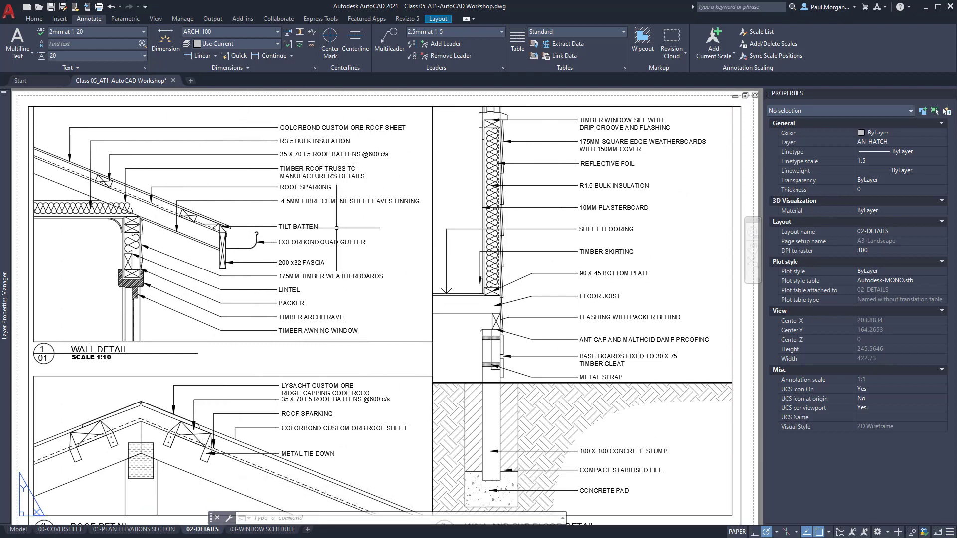
pyautogui.moveTo(329, 271); pyautogui.dragTo(396, 239, button='middle')
pyautogui.moveTo(401, 178); pyautogui.dragTo(417, 188, button='middle')
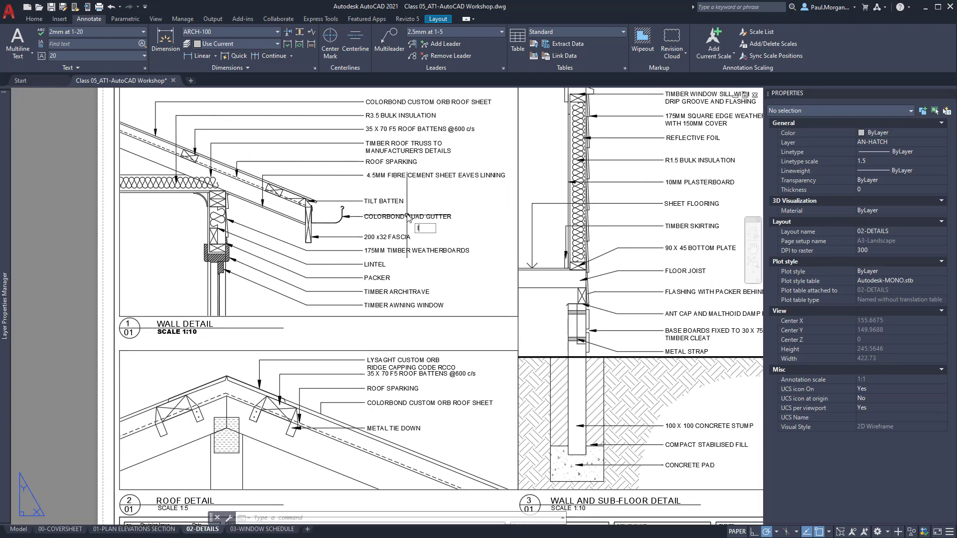
# - Check the vertical alignment of the wall and roof detail notes with a temporary line started at the topmost roof sheet note
pyautogui.write('l')
pyautogui.press('Return')
pyautogui.click(363, 101)
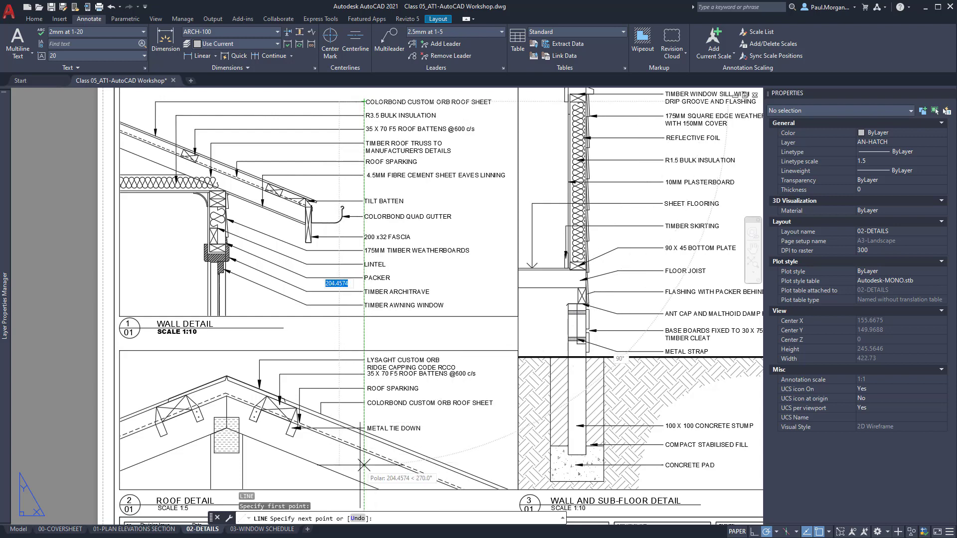
pyautogui.press('Escape')
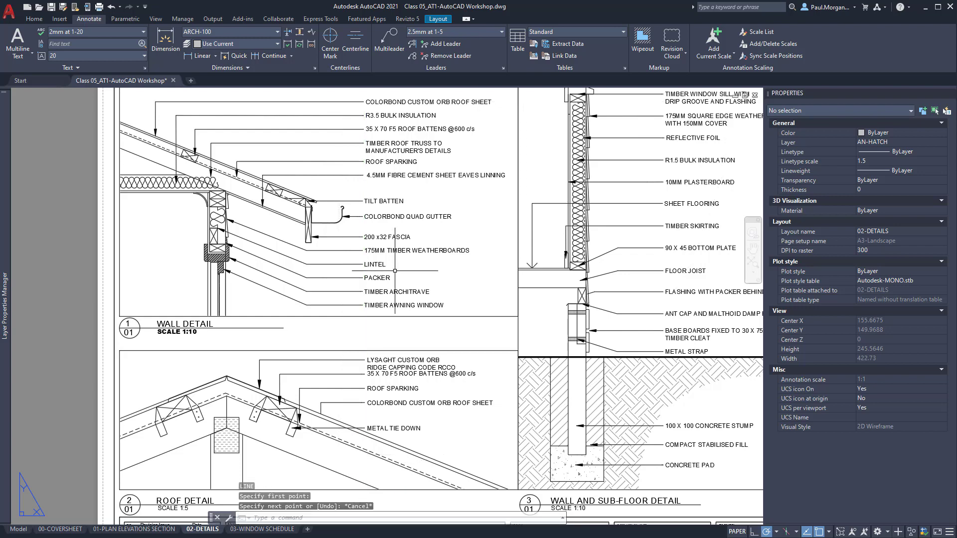
# - Examine note spacing, leader angles and viewport scales across the wall, roof and sub-floor details on the sheet
pyautogui.moveTo(402, 289); pyautogui.dragTo(386, 247, button='middle')
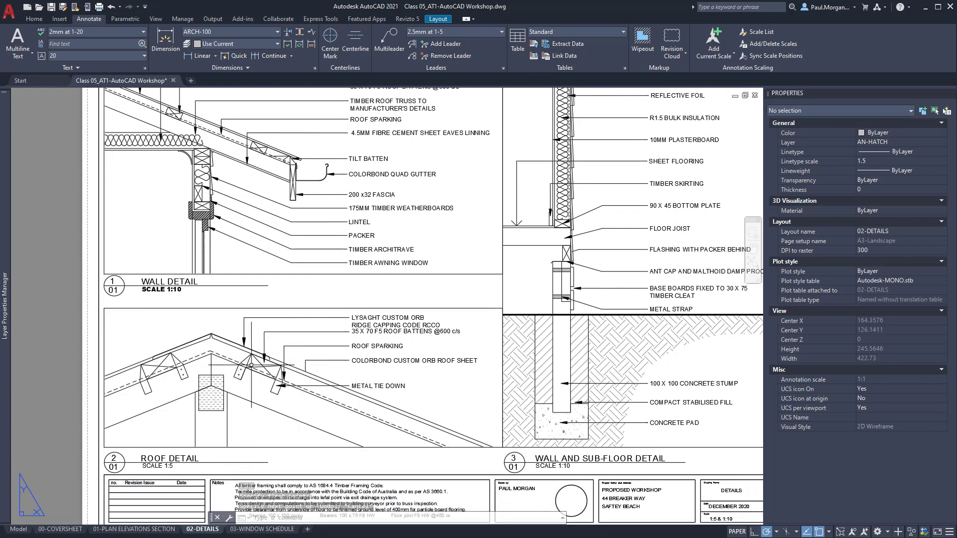
pyautogui.moveTo(228, 247); pyautogui.dragTo(212, 296, button='middle')
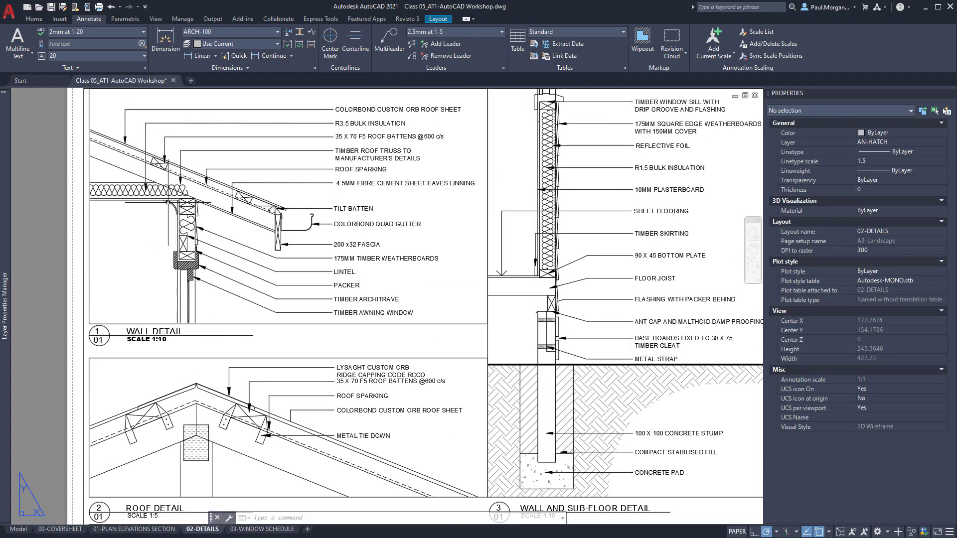
pyautogui.moveTo(567, 332); pyautogui.dragTo(392, 276, button='middle')
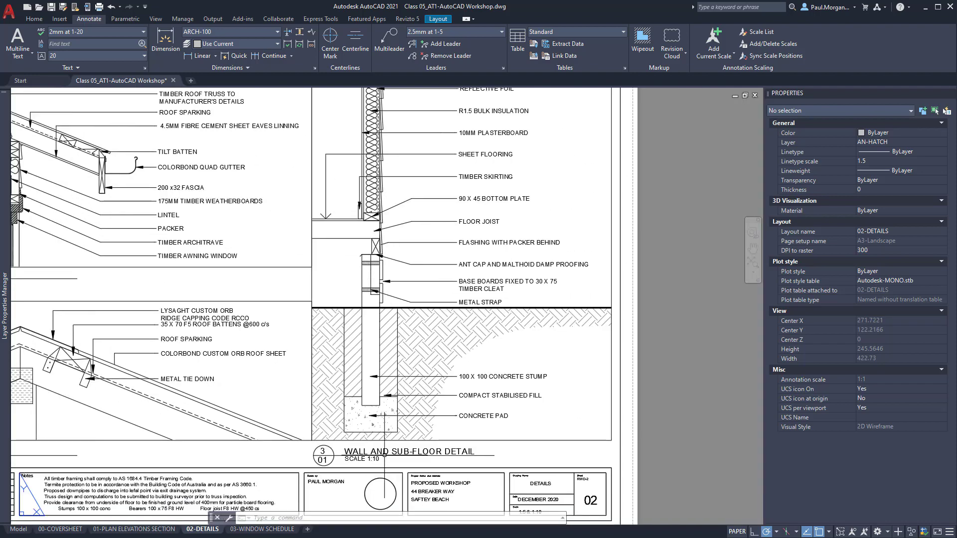
pyautogui.moveTo(426, 237); pyautogui.dragTo(456, 313, button='middle')
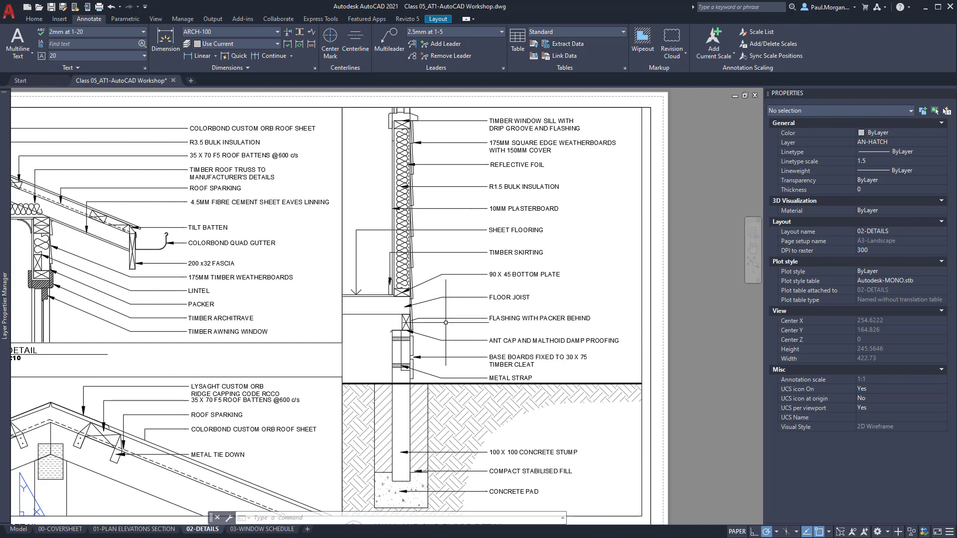
pyautogui.scroll(-3, 449, 317)
pyautogui.moveTo(375, 331); pyautogui.dragTo(470, 308, button='middle')
pyautogui.scroll(2, 418, 280)
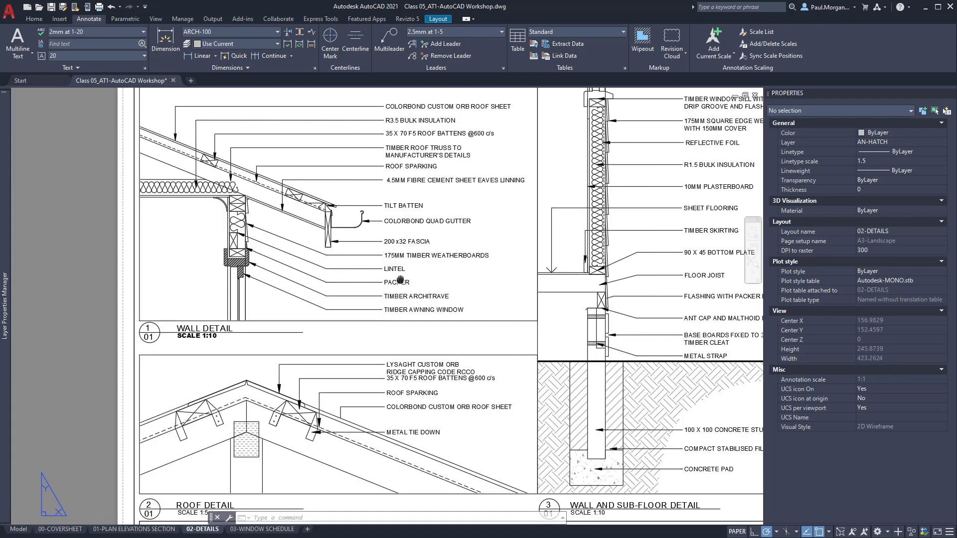
pyautogui.moveTo(359, 282); pyautogui.dragTo(343, 298, button='middle')
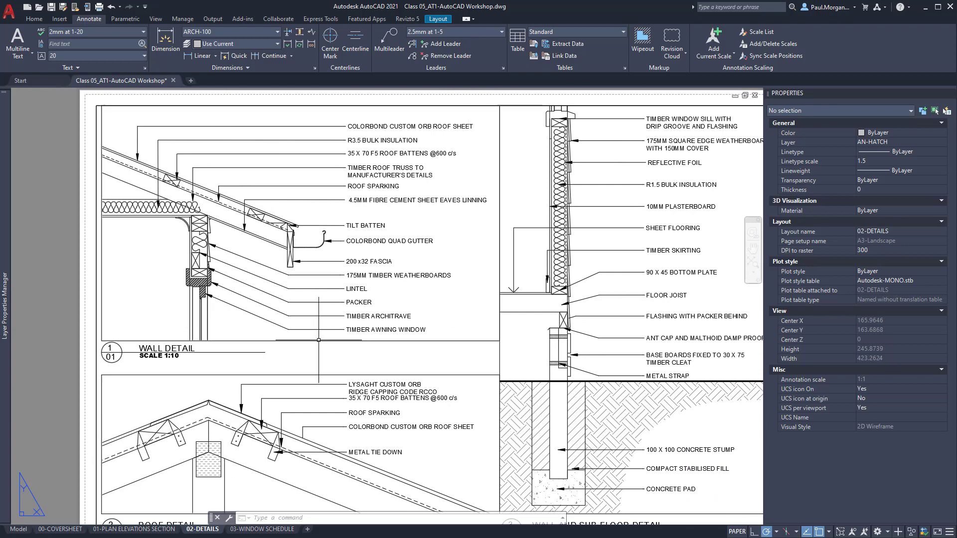
pyautogui.moveTo(303, 401); pyautogui.dragTo(281, 344, button='middle')
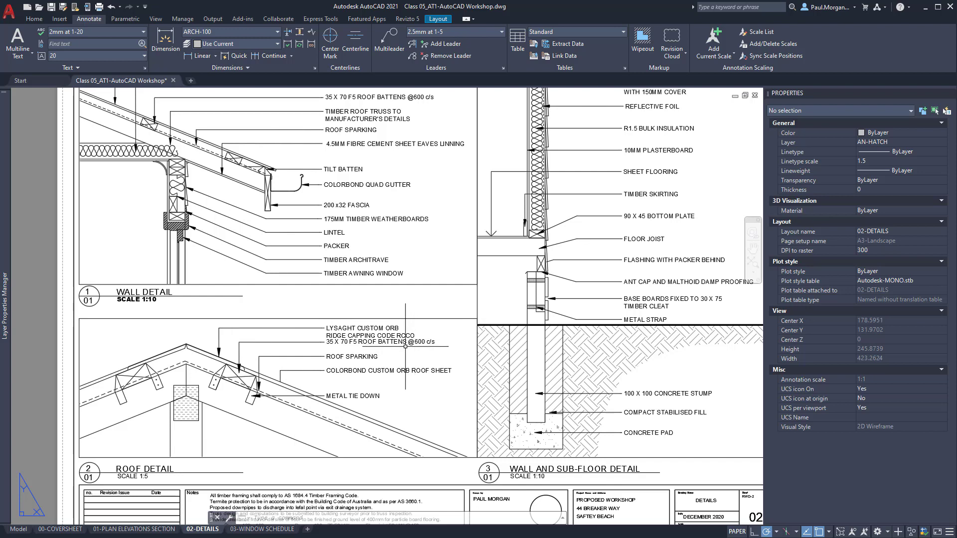
pyautogui.moveTo(419, 342); pyautogui.dragTo(394, 344, button='middle')
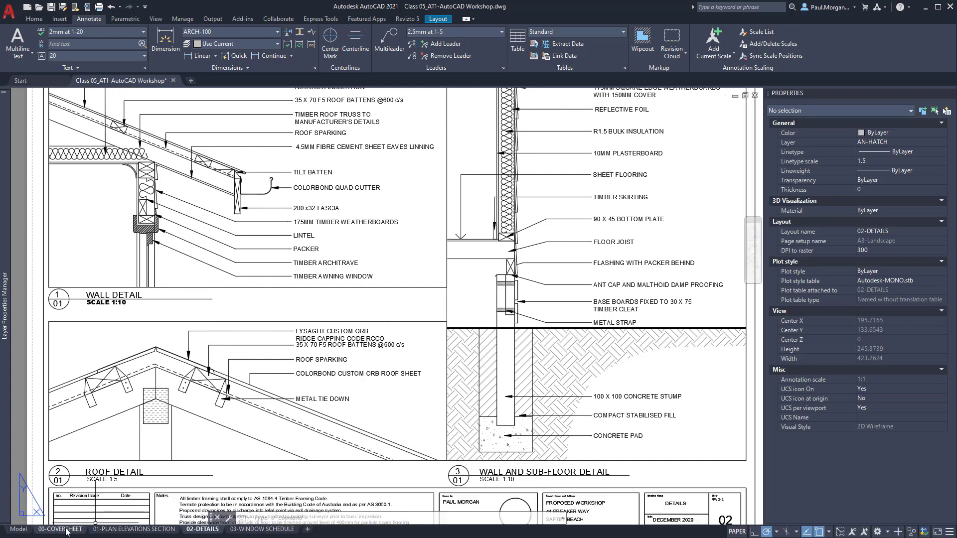
# - Compare the wall detail's leader notes in model space with their appearance on the 02-DETAILS layout
pyautogui.click(19, 530)
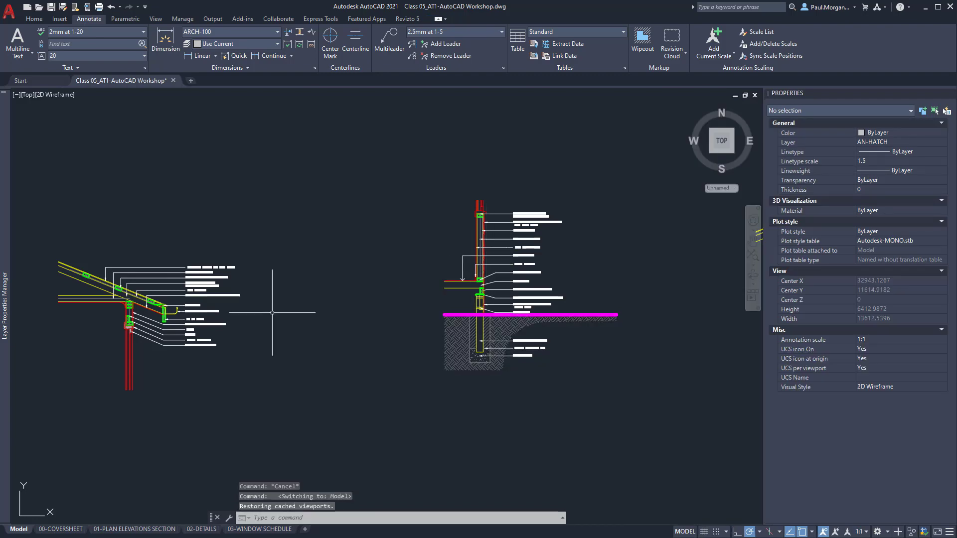
pyautogui.scroll(4, 345, 307)
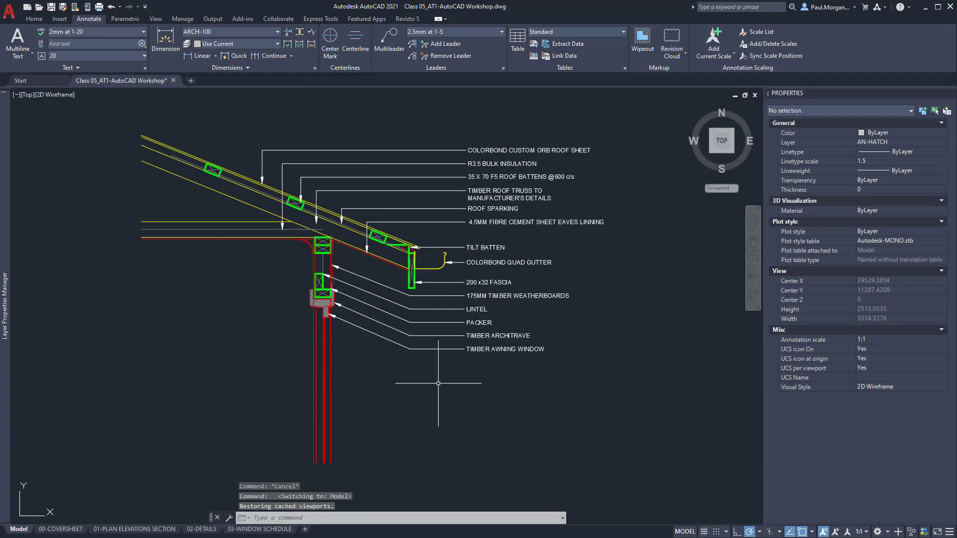
pyautogui.click(201, 530)
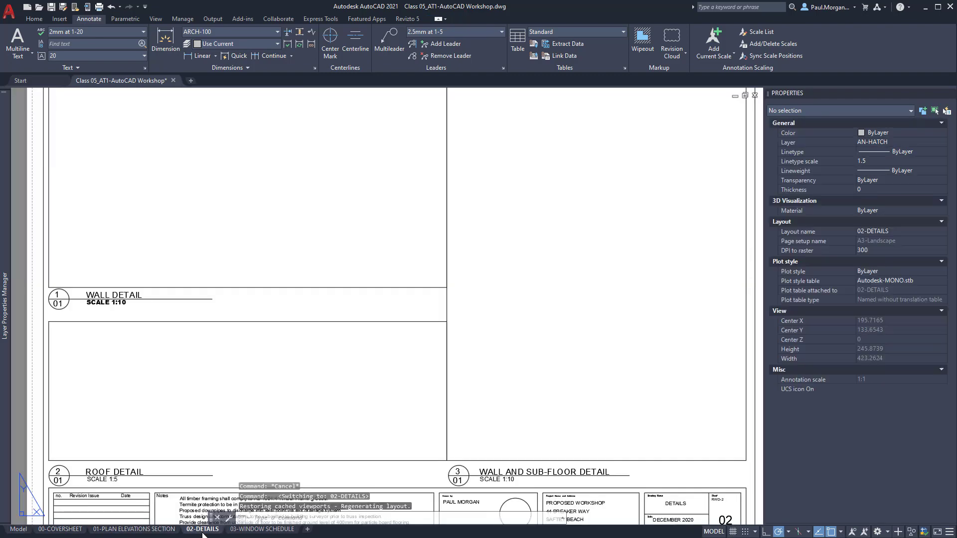
pyautogui.scroll(3, 250, 335)
pyautogui.moveTo(265, 272); pyautogui.dragTo(277, 346, button='middle')
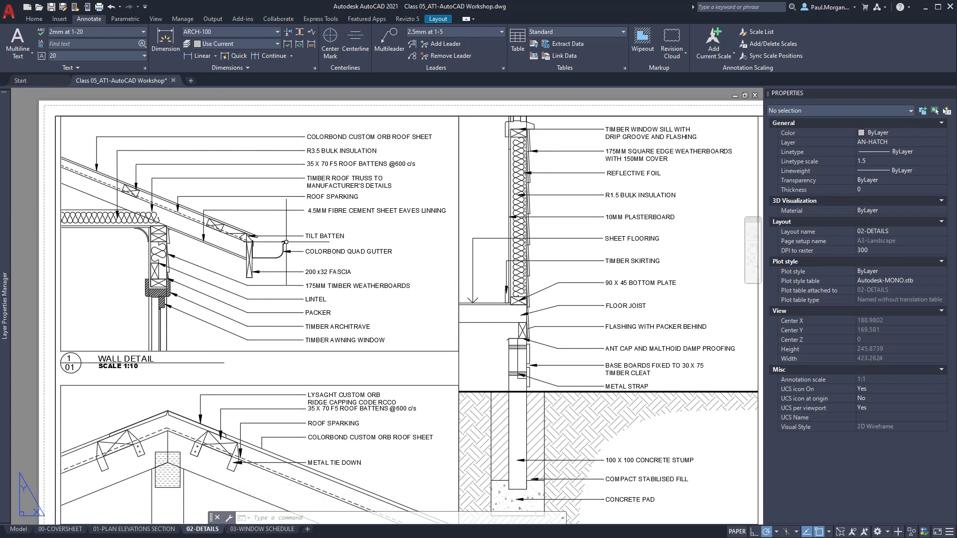
pyautogui.scroll(-3, 286, 242)
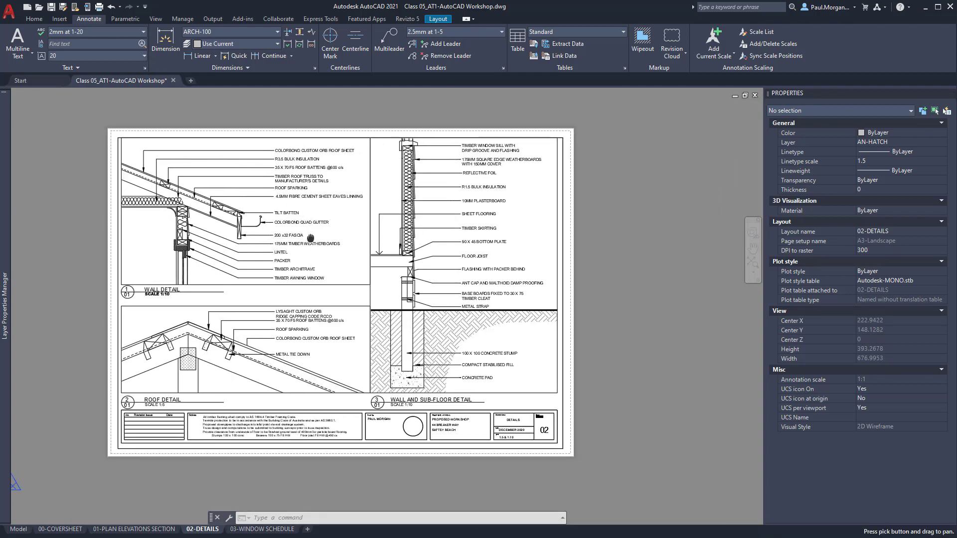
# - In model space, select the wall detail's COLORBOND CUSTOM ORB ROOF SHEET note, check its multileader style, and clear the selection
pyautogui.click(18, 529)
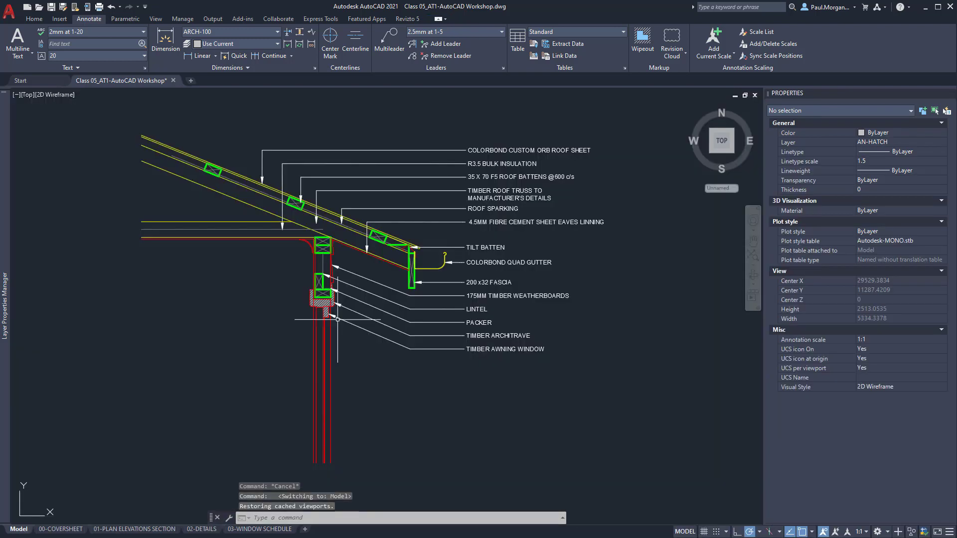
pyautogui.scroll(-3, 310, 207)
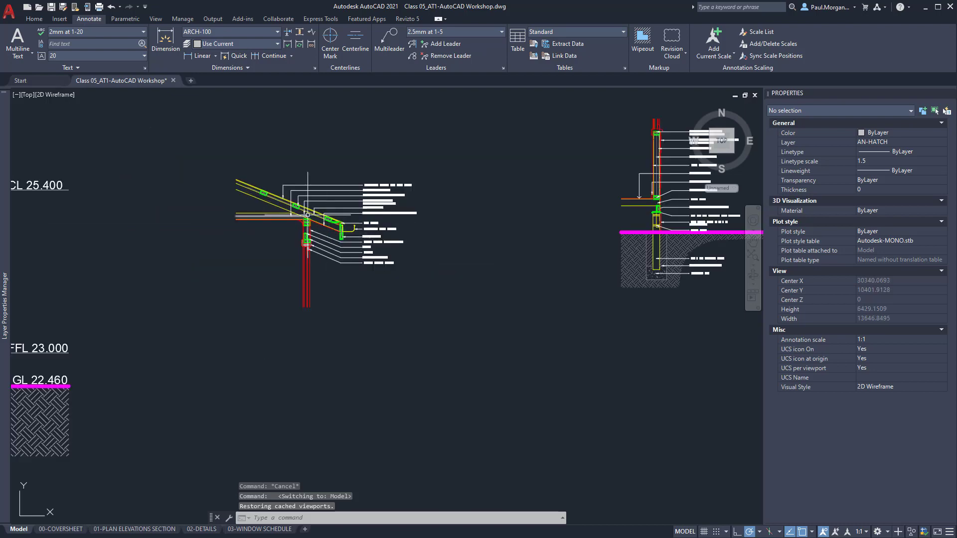
pyautogui.scroll(3, 312, 206)
pyautogui.click(462, 149)
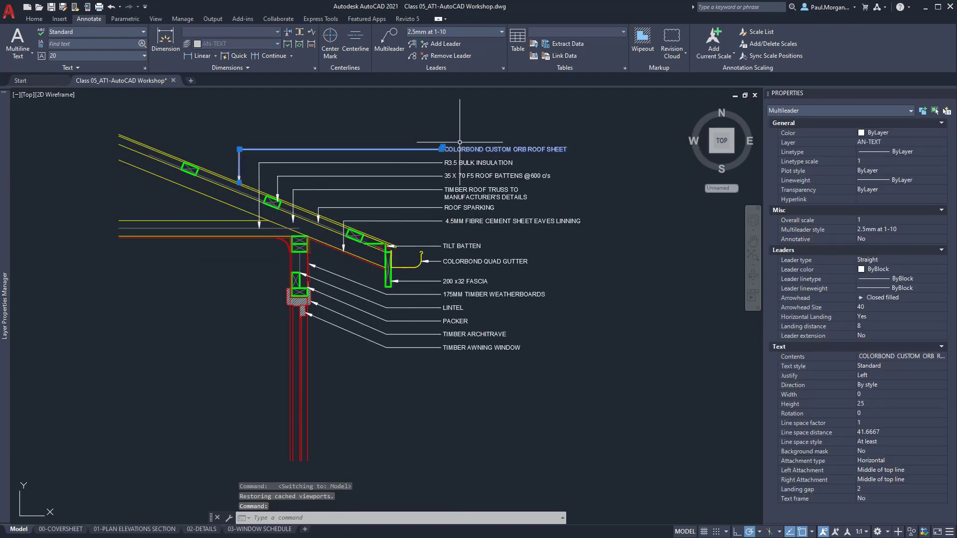
pyautogui.moveTo(536, 159); pyautogui.dragTo(421, 163, button='middle')
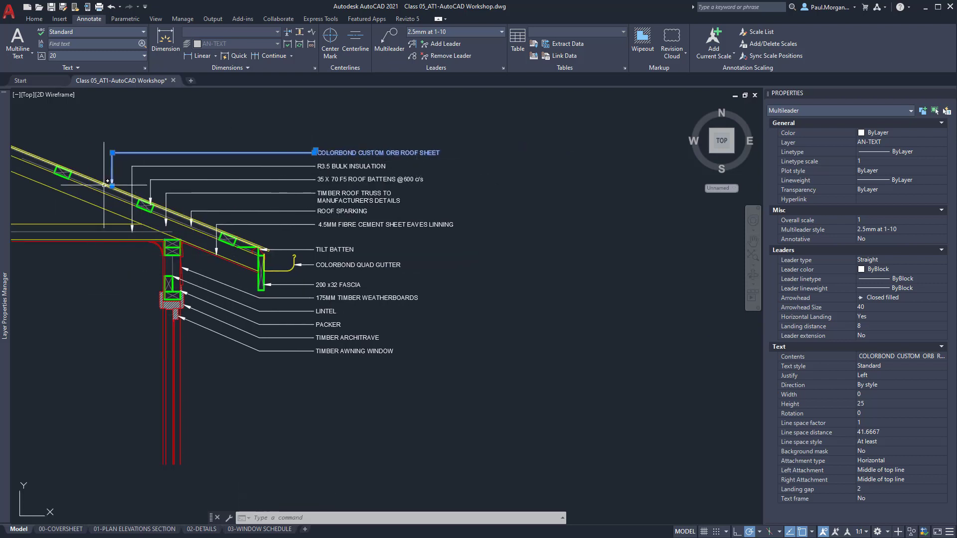
pyautogui.scroll(-4, 353, 169)
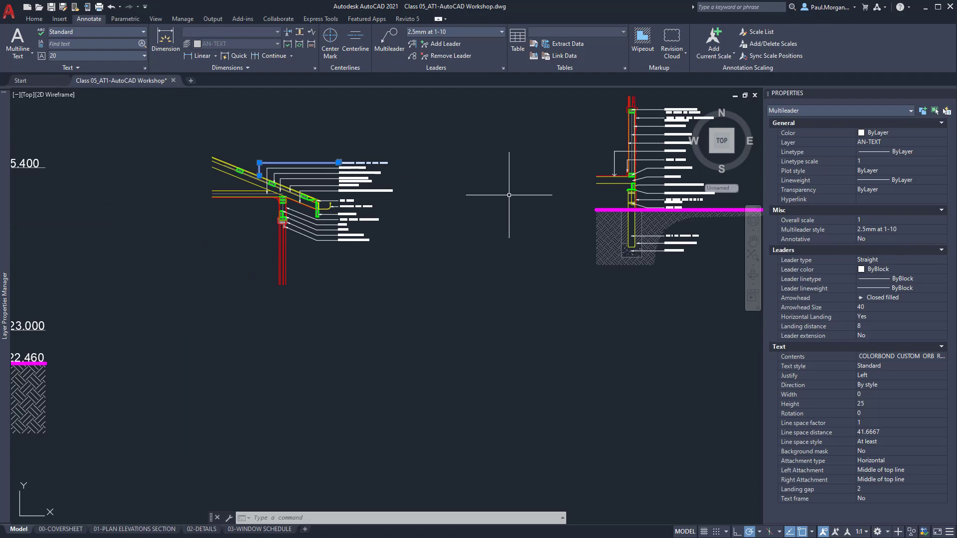
pyautogui.scroll(6, 354, 162)
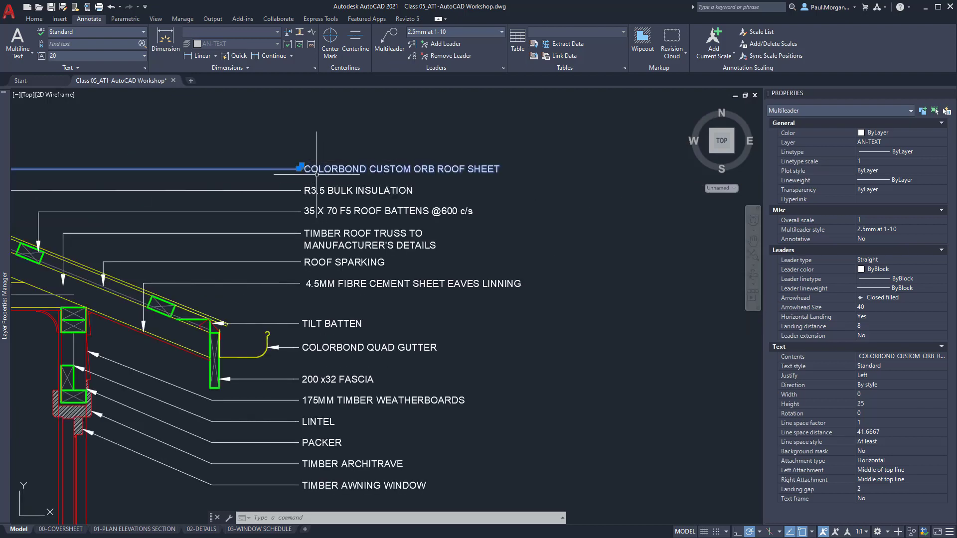
pyautogui.scroll(1, 264, 247)
pyautogui.moveTo(313, 253); pyautogui.dragTo(601, 219, button='middle')
pyautogui.scroll(-1, 497, 228)
pyautogui.scroll(-1, 407, 252)
pyautogui.moveTo(502, 304); pyautogui.dragTo(413, 274, button='middle')
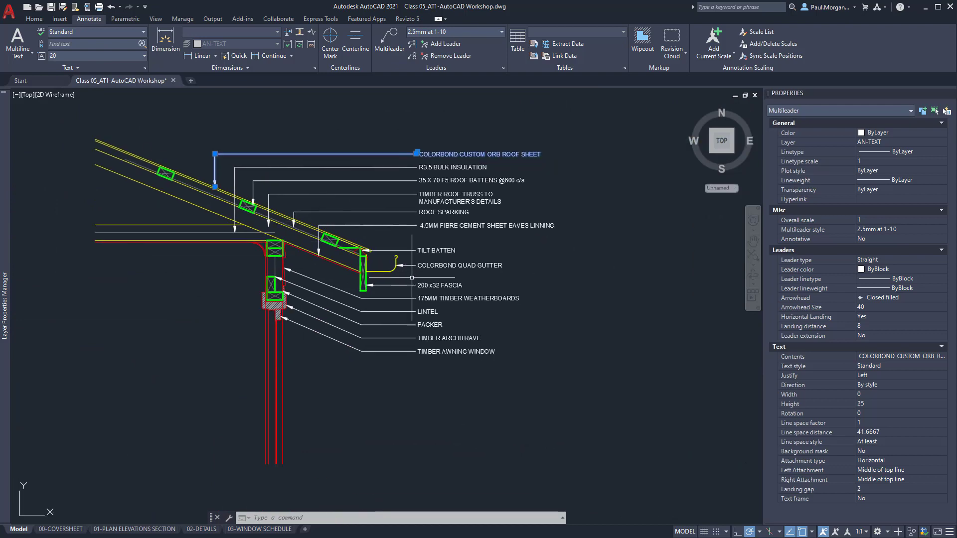
pyautogui.press('Escape')
# - Select the roof detail's LYSAGHT CUSTOM ORB RIDGE CAPPING note, check its multileader style, and clear the selection
pyautogui.scroll(-2, 413, 274)
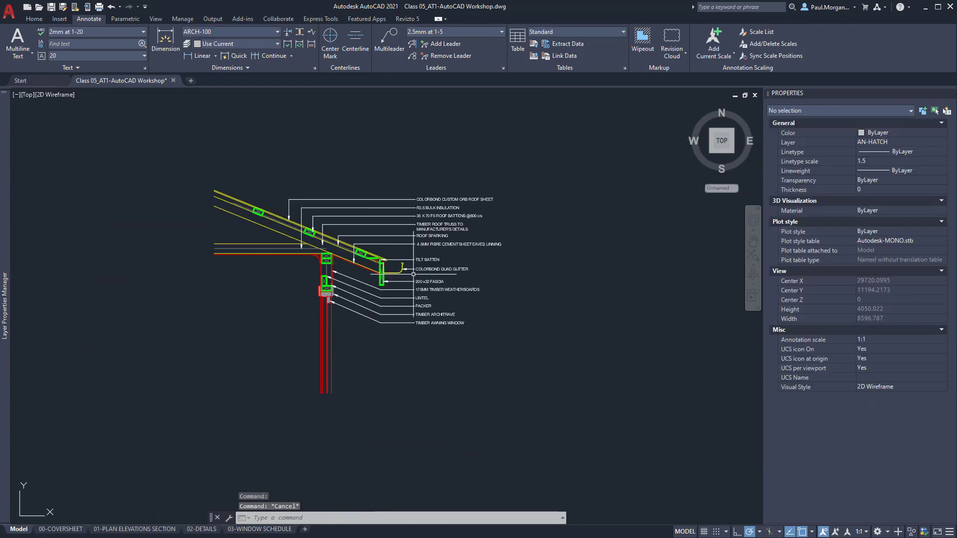
pyautogui.moveTo(597, 280); pyautogui.dragTo(386, 267, button='middle')
pyautogui.moveTo(560, 239); pyautogui.dragTo(344, 369, button='middle')
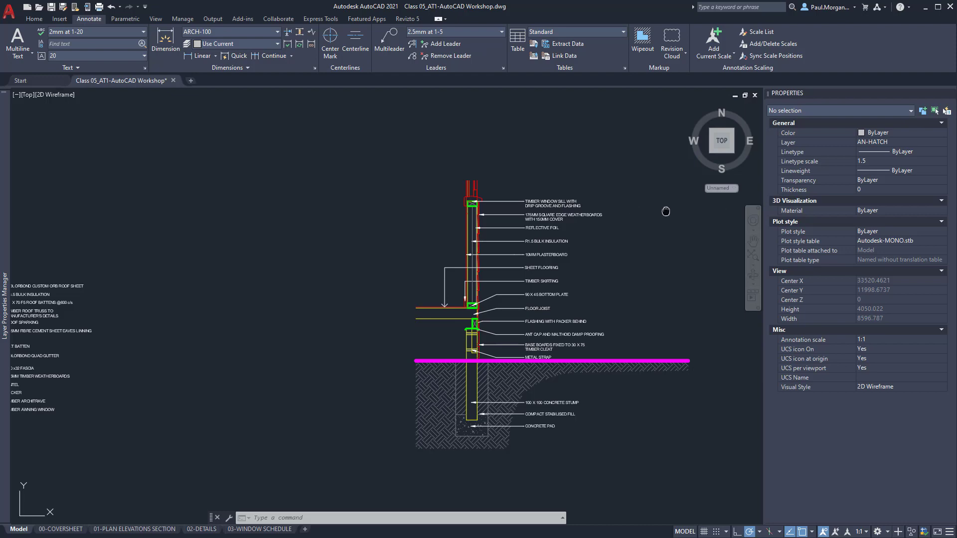
pyautogui.moveTo(666, 211); pyautogui.dragTo(586, 218, button='middle')
pyautogui.moveTo(641, 316); pyautogui.dragTo(355, 320, button='middle')
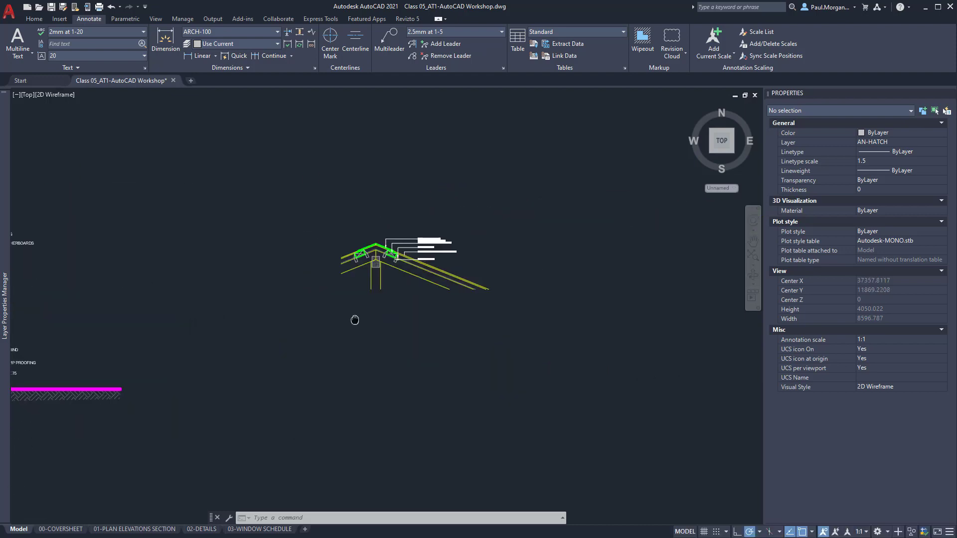
pyautogui.scroll(6, 403, 260)
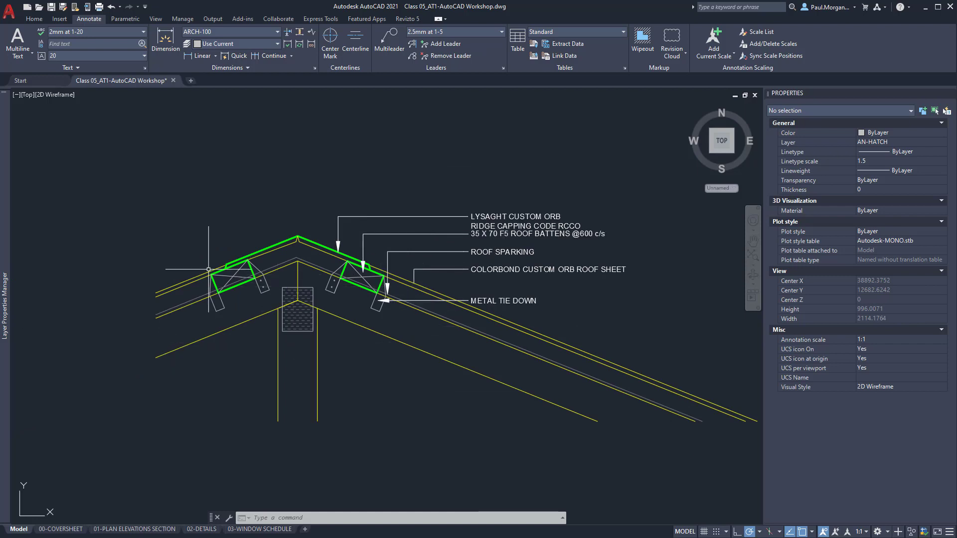
pyautogui.click(543, 215)
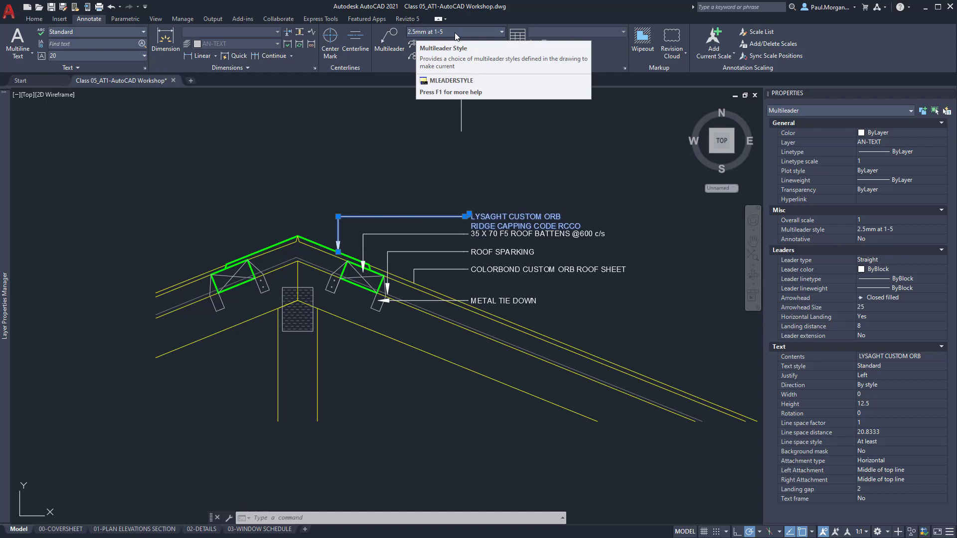
pyautogui.moveTo(508, 204); pyautogui.dragTo(573, 198, button='middle')
pyautogui.press('Escape')
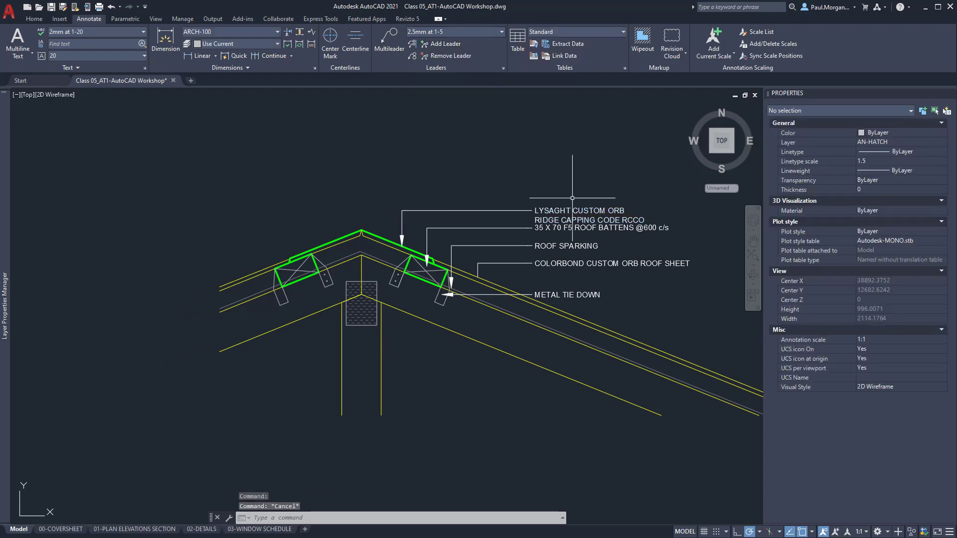
# - Return to the 02-DETAILS layout and compare the note text size between the wall detail and the roof detail
pyautogui.scroll(-4, 576, 198)
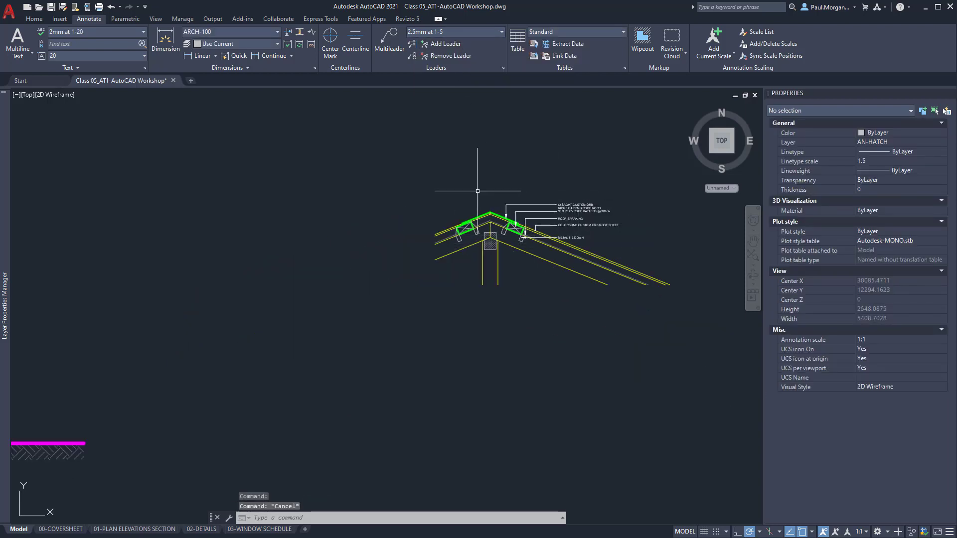
pyautogui.scroll(4, 555, 234)
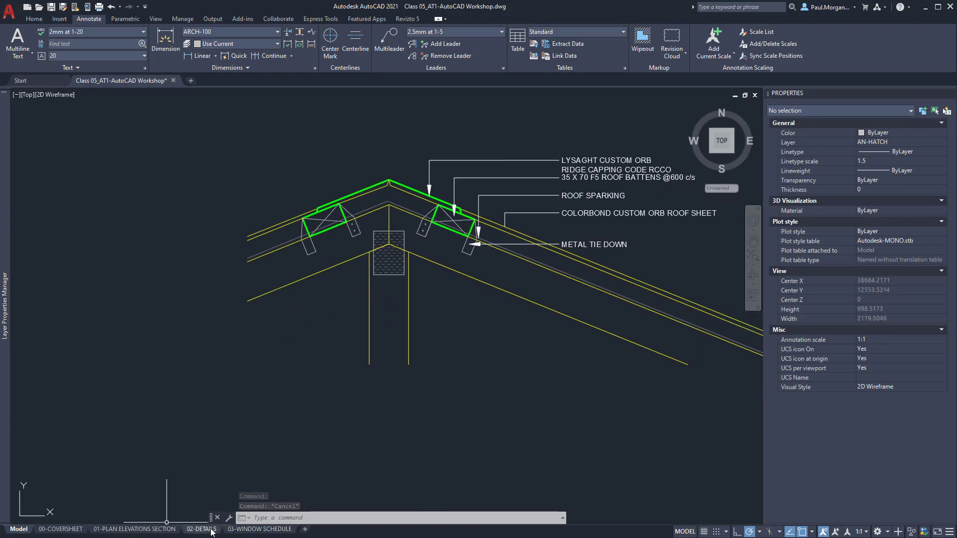
pyautogui.click(211, 530)
pyautogui.moveTo(301, 274); pyautogui.dragTo(398, 235, button='middle')
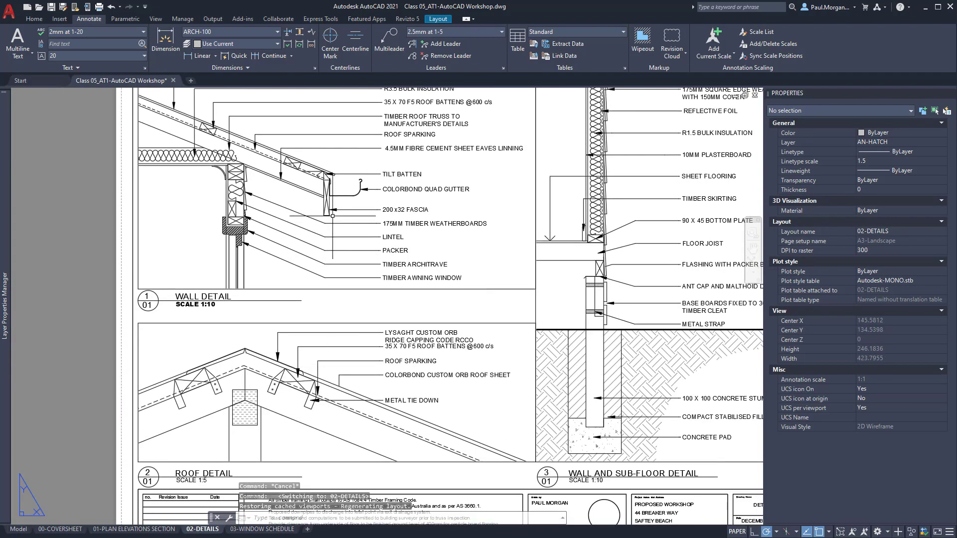
pyautogui.scroll(2, 398, 277)
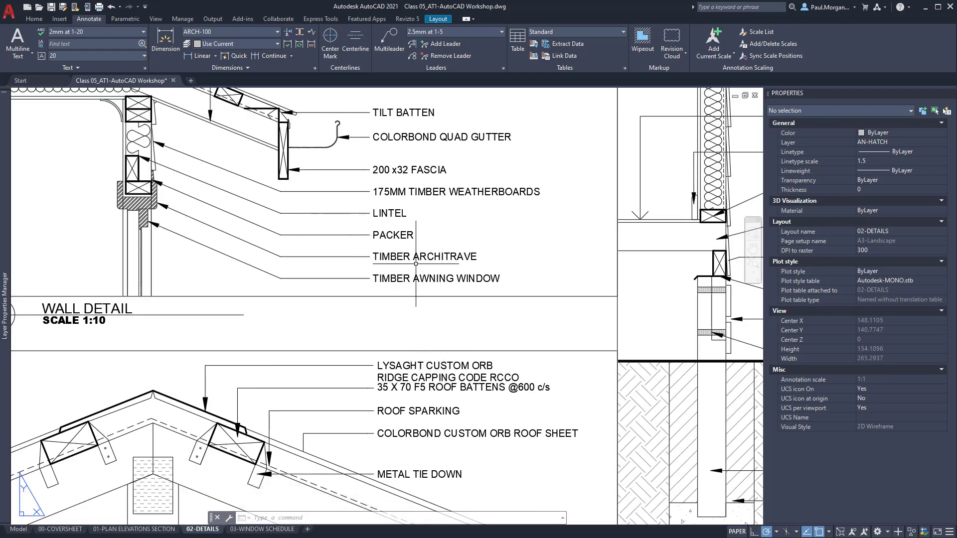
# - In model space, move the entire roof detail onto the wall and sub-floor detail to compare their note text sizes
pyautogui.click(12, 533)
pyautogui.click(598, 155)
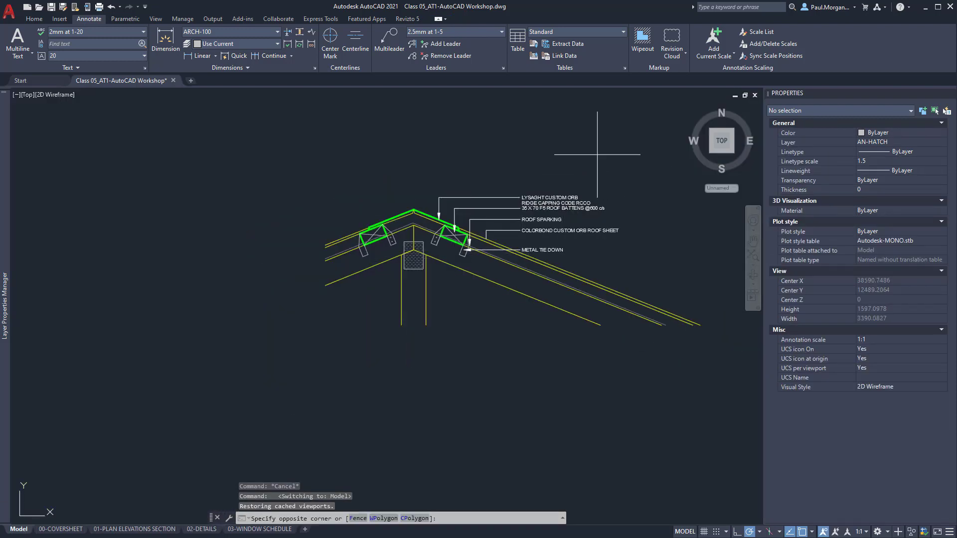
pyautogui.click(374, 331)
pyautogui.write('m')
pyautogui.press('Return')
pyautogui.click(390, 342)
pyautogui.scroll(-3, 411, 321)
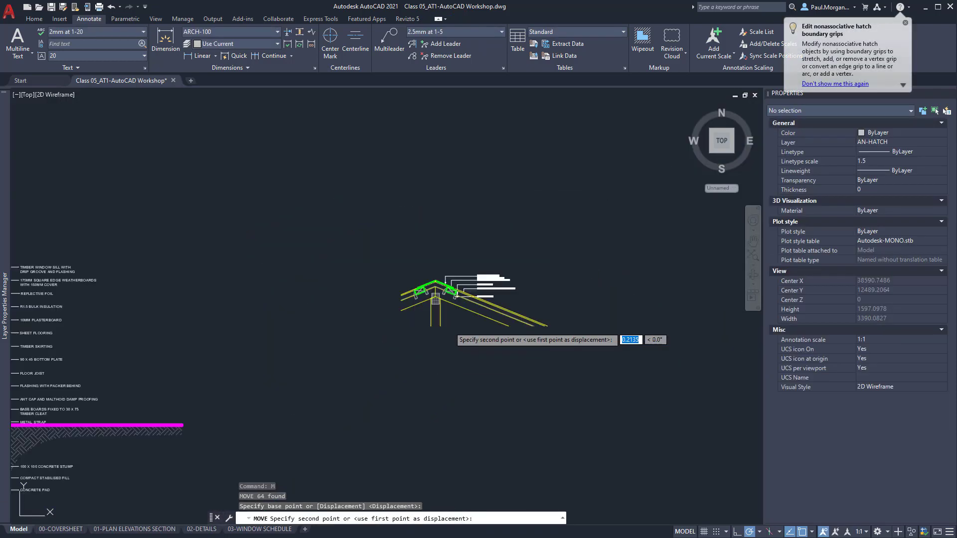
pyautogui.scroll(5, 210, 299)
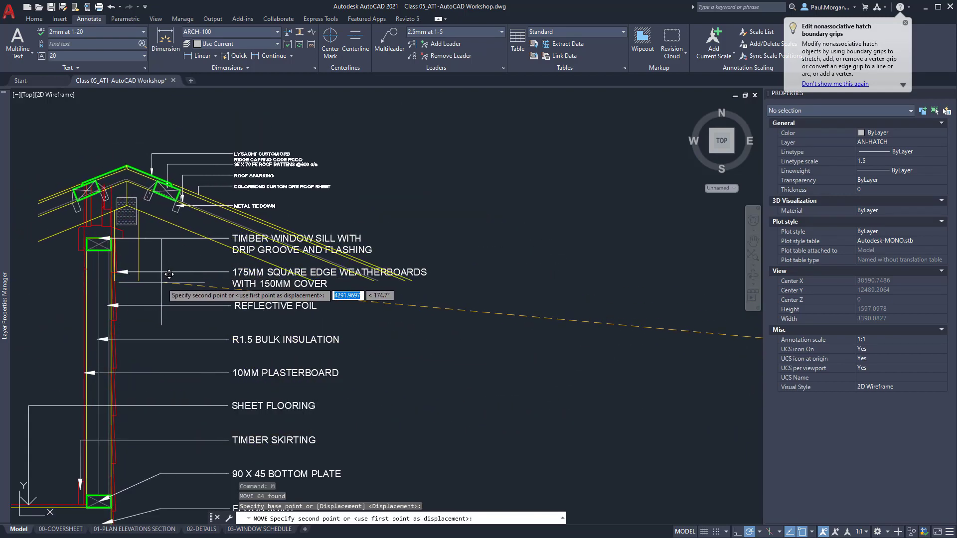
pyautogui.click(169, 284)
pyautogui.scroll(4, 226, 189)
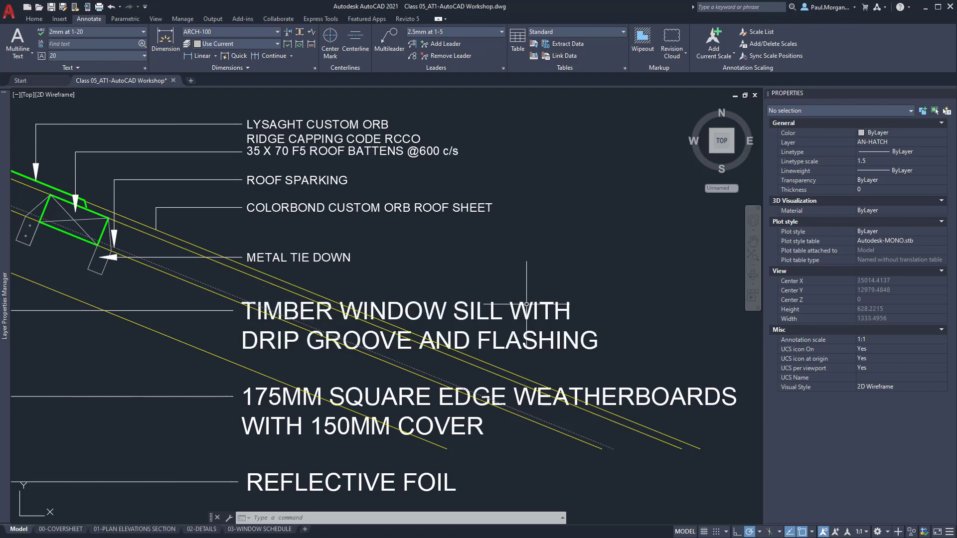
# - Check the roof detail viewport on the 02-DETAILS layout and undo the move of the roof detail
pyautogui.click(202, 529)
pyautogui.moveTo(438, 156); pyautogui.dragTo(447, 199, button='middle')
pyautogui.scroll(-2, 447, 284)
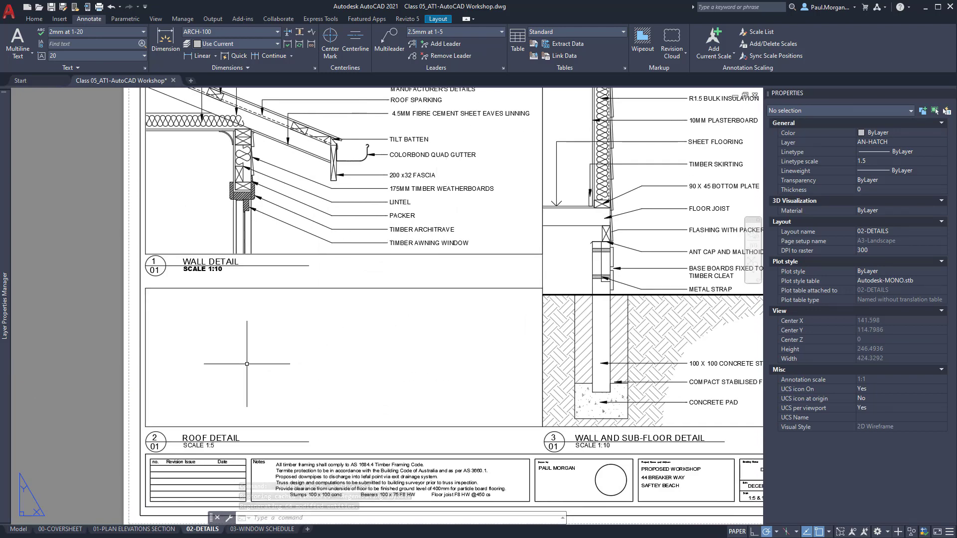
pyautogui.scroll(3, 325, 428)
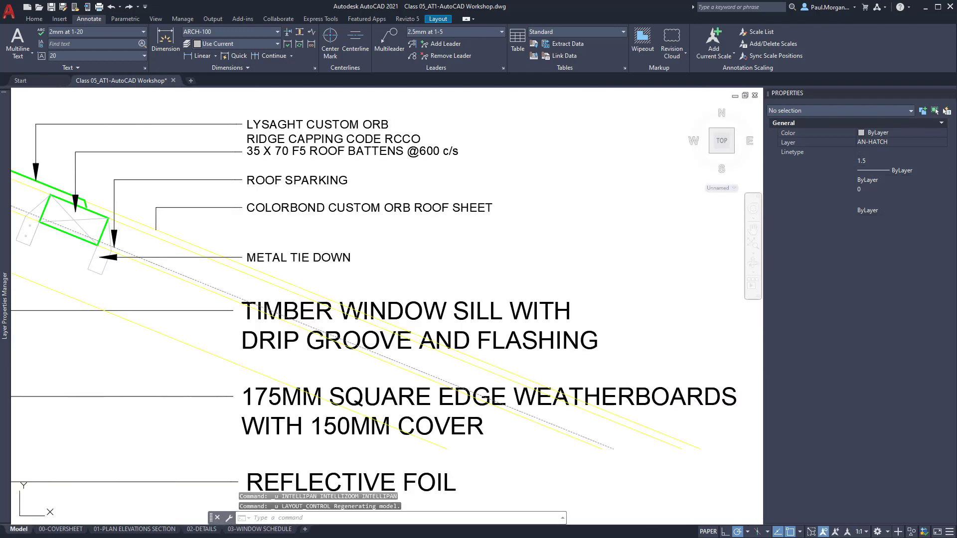
pyautogui.hotkey('ctrl', 'z')
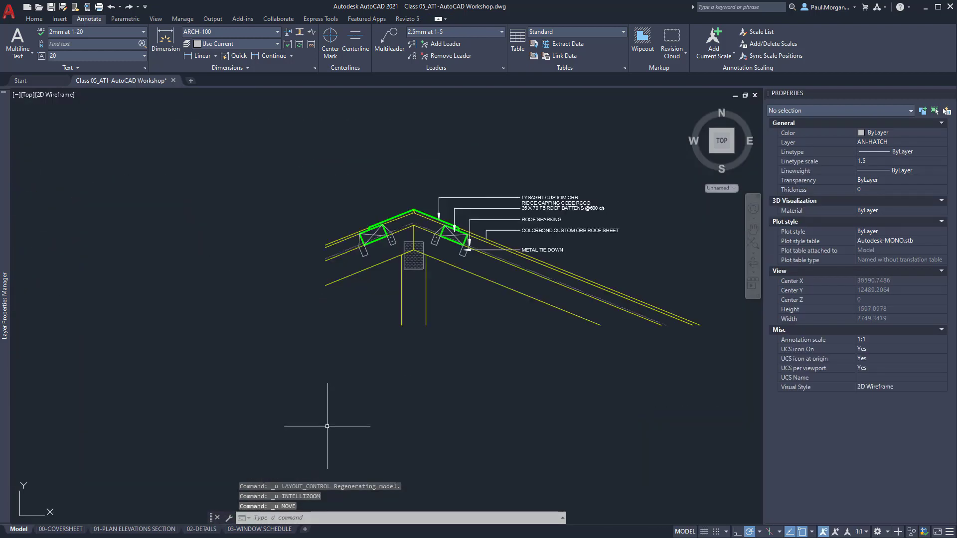
# - Compare the TIMBER AWNING WINDOW note with the roof detail's notes on the 02-DETAILS layout
pyautogui.click(201, 529)
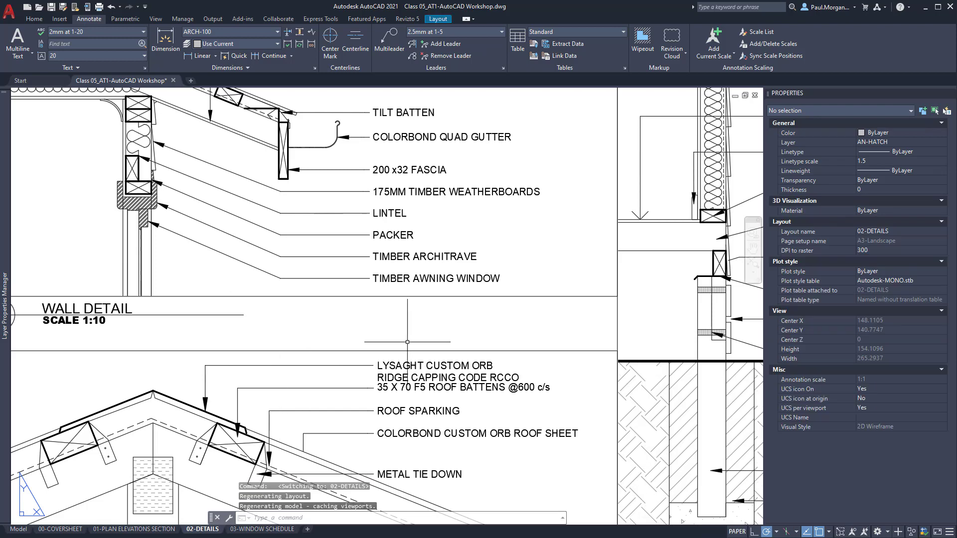
pyautogui.scroll(4, 407, 376)
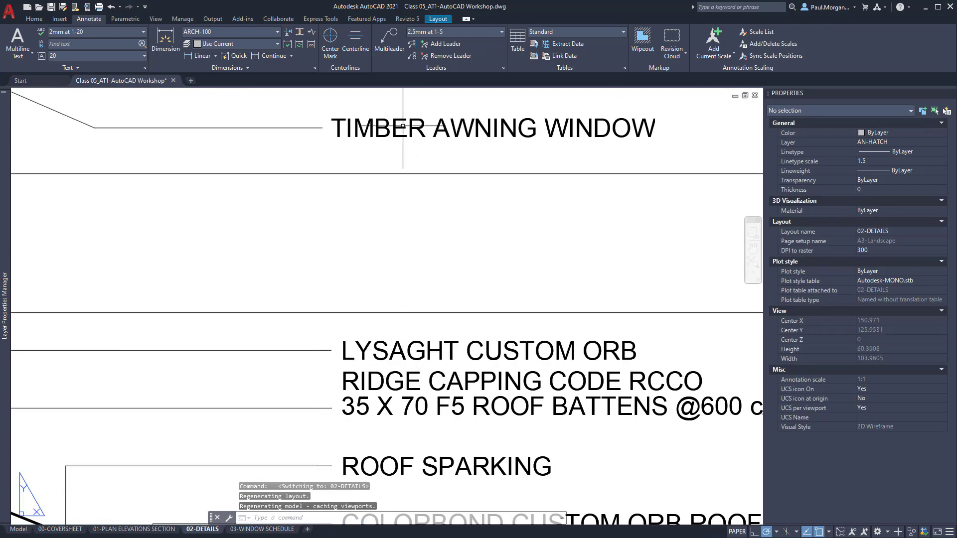
pyautogui.scroll(-4, 391, 182)
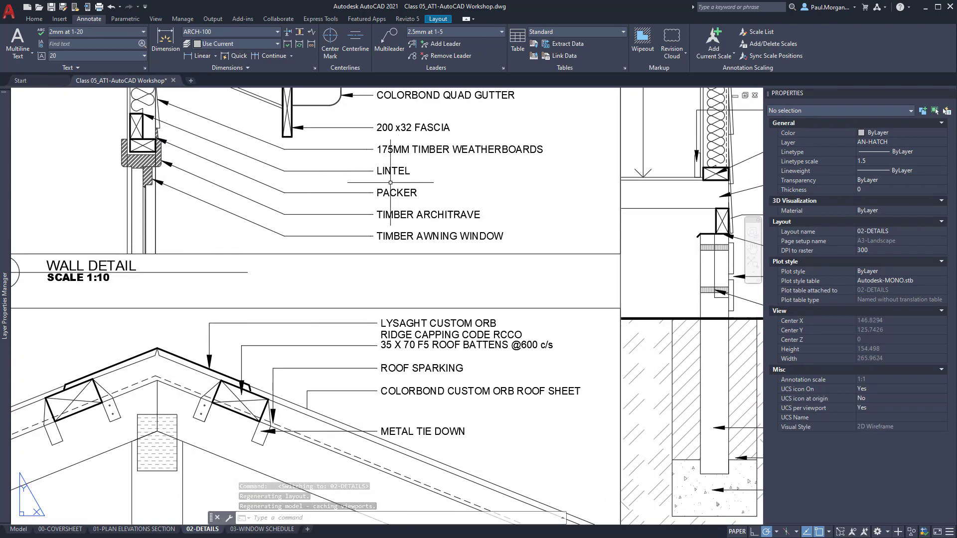
pyautogui.scroll(-2, 391, 183)
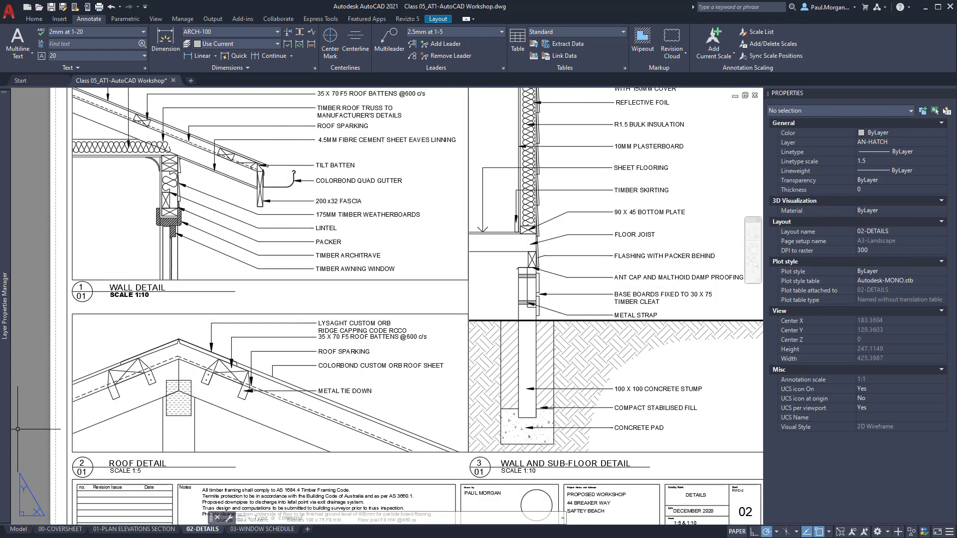
# - In model space, select the roof detail's ridge capping line, check its layer and properties, and clear the selection
pyautogui.click(24, 530)
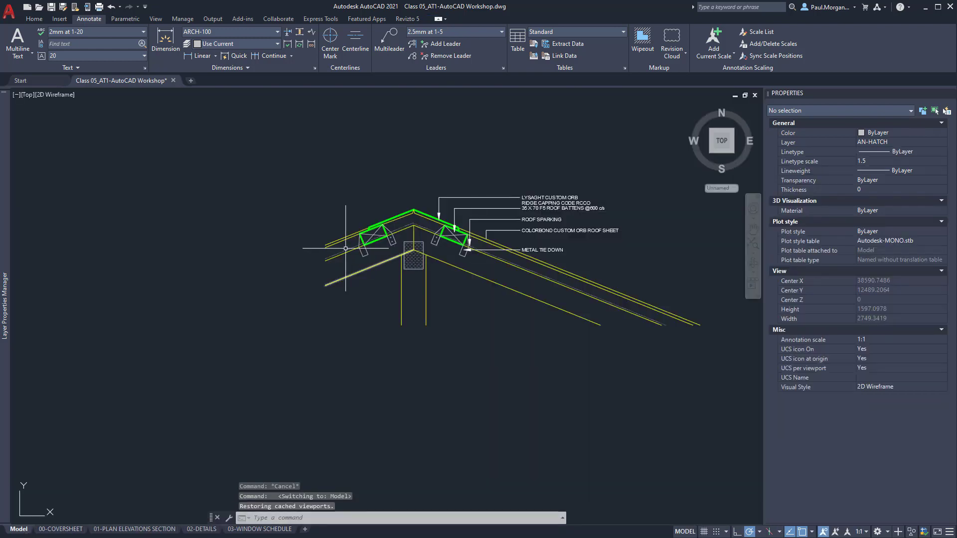
pyautogui.moveTo(401, 193); pyautogui.dragTo(373, 190, button='middle')
pyautogui.scroll(4, 371, 186)
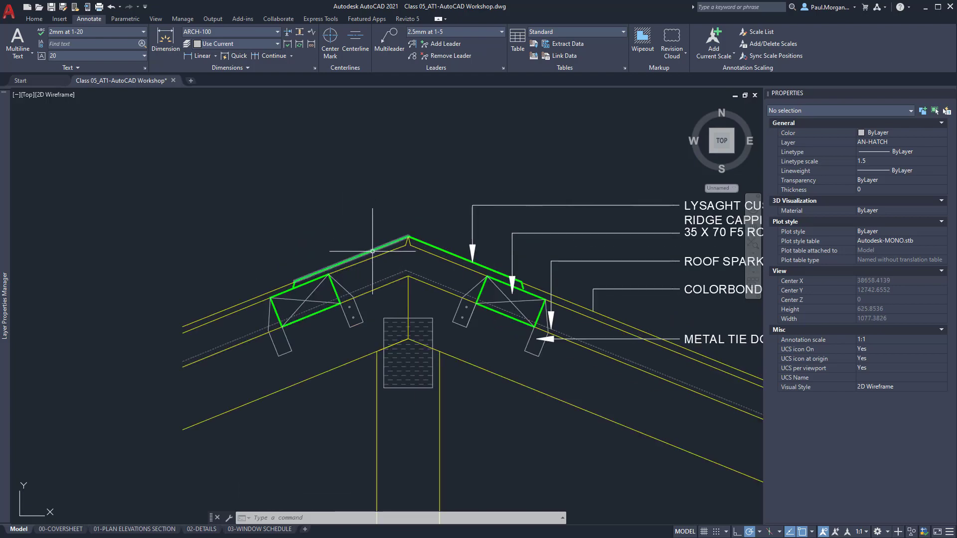
pyautogui.click(371, 252)
pyautogui.scroll(2, 372, 252)
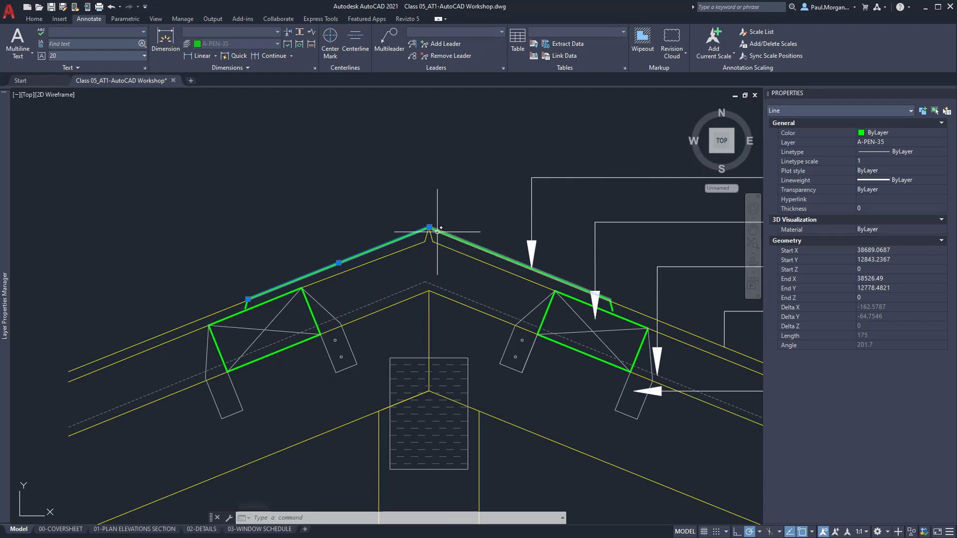
pyautogui.press('Escape')
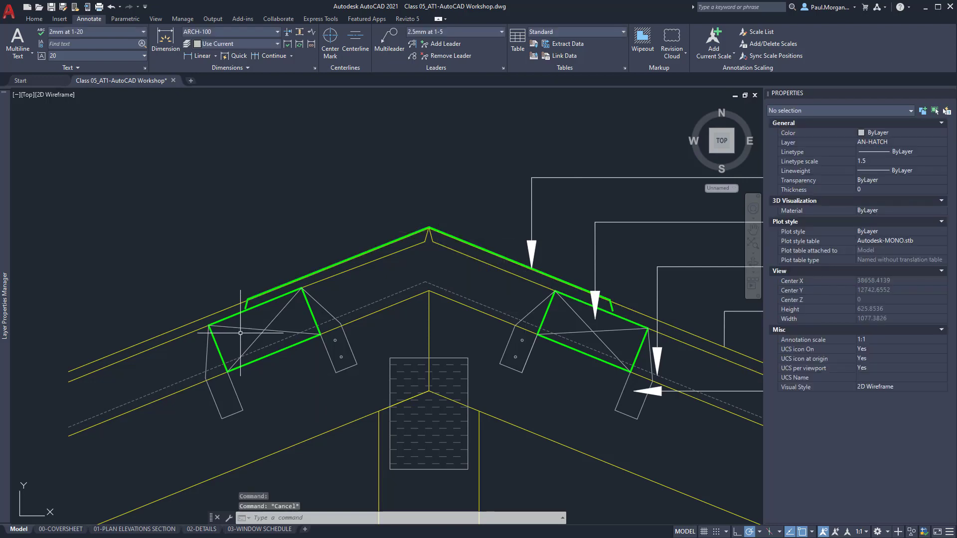
# - Examine the roof batten and metal tie-down, selecting the two small fixing circles in turn and clearing each selection
pyautogui.scroll(4, 298, 337)
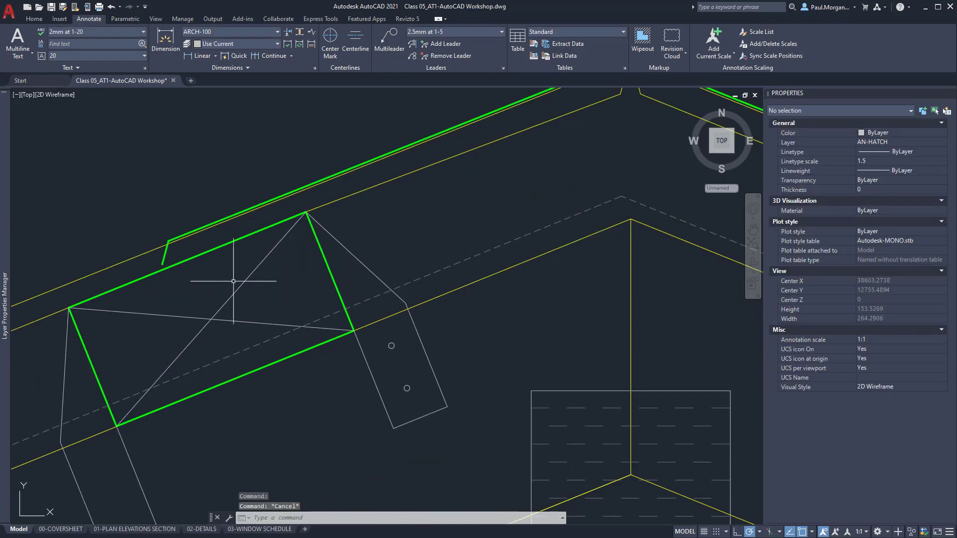
pyautogui.moveTo(437, 362); pyautogui.dragTo(401, 323, button='middle')
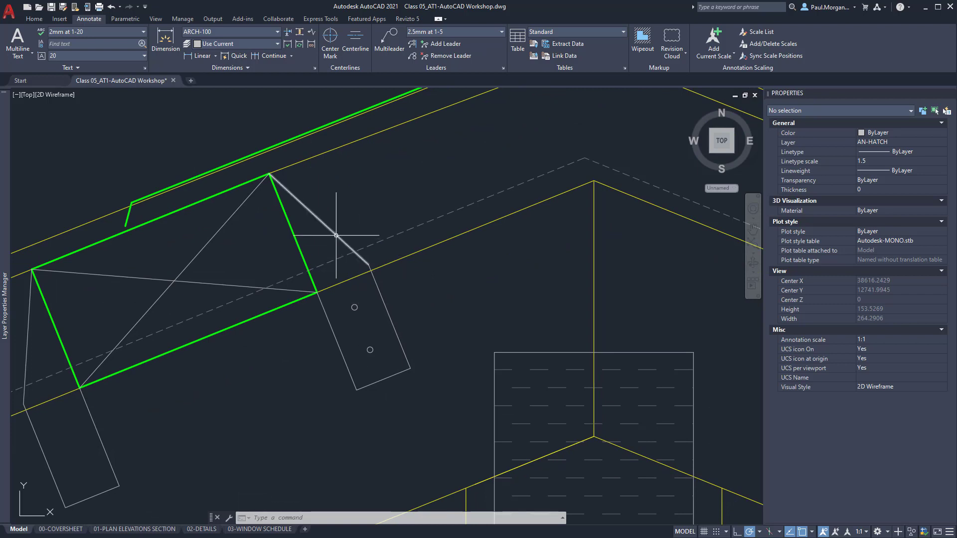
pyautogui.click(361, 301)
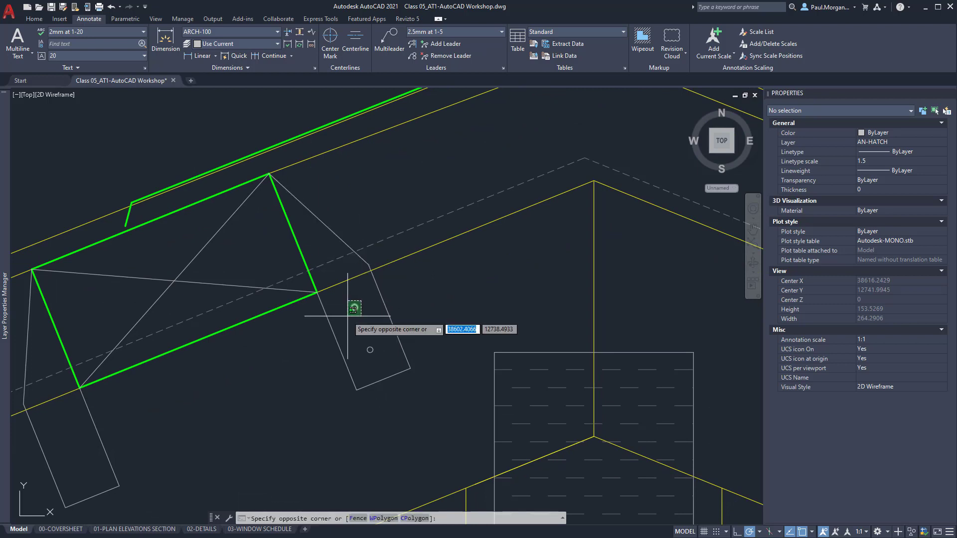
pyautogui.click(347, 317)
pyautogui.press('Escape')
pyautogui.click(381, 345)
pyautogui.click(370, 356)
pyautogui.press('Escape')
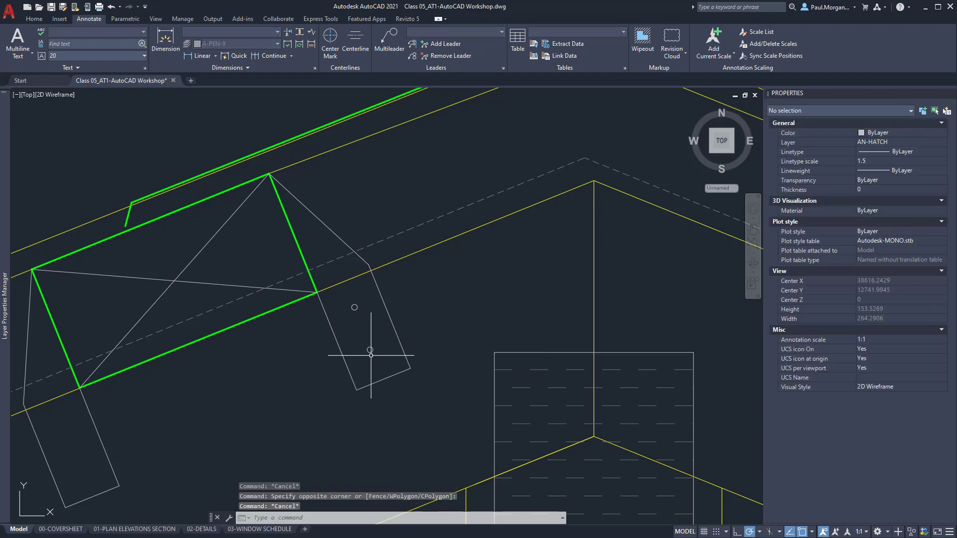
# - Select the hatch below the roof ridge, apply the DASH pattern to it, and clear the selection
pyautogui.scroll(-3, 368, 357)
pyautogui.moveTo(455, 385); pyautogui.dragTo(371, 284, button='middle')
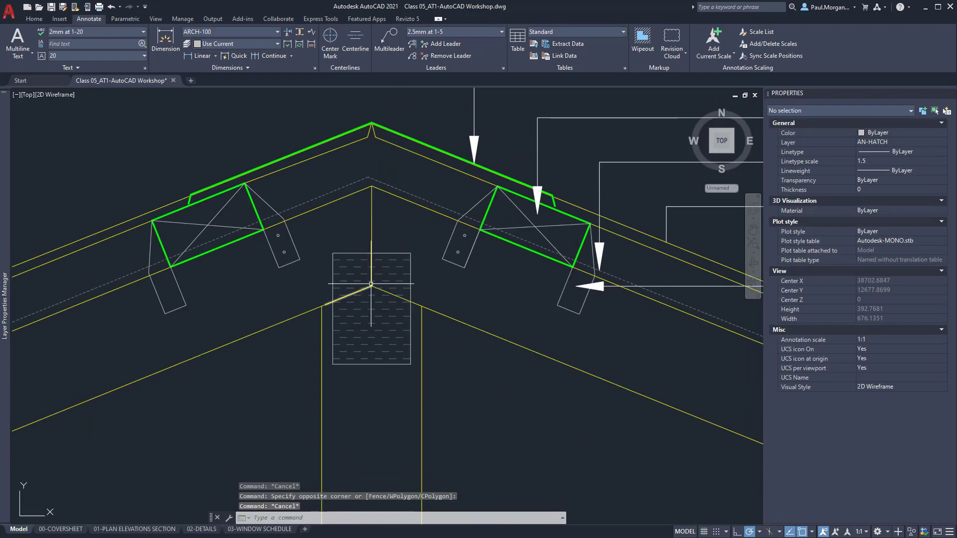
pyautogui.click(394, 268)
pyautogui.click(388, 264)
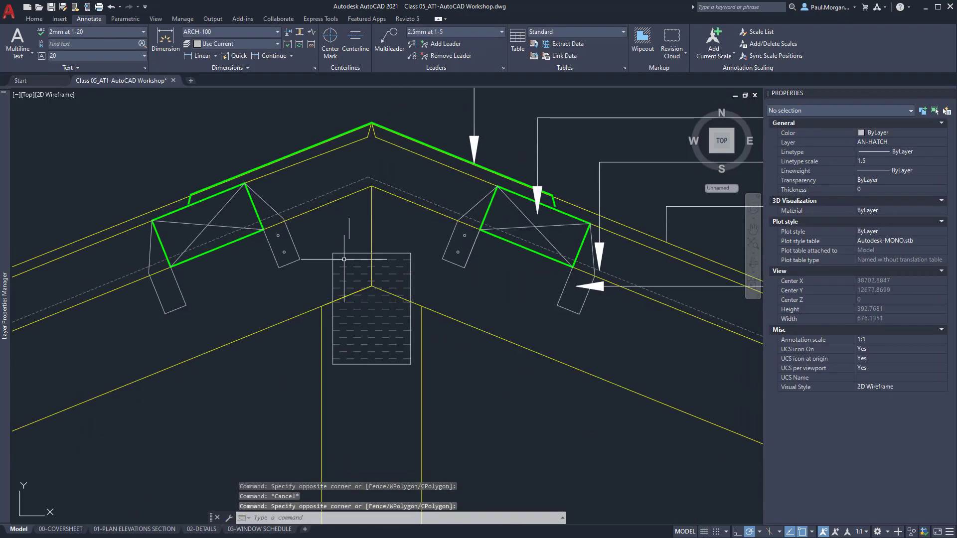
pyautogui.click(353, 309)
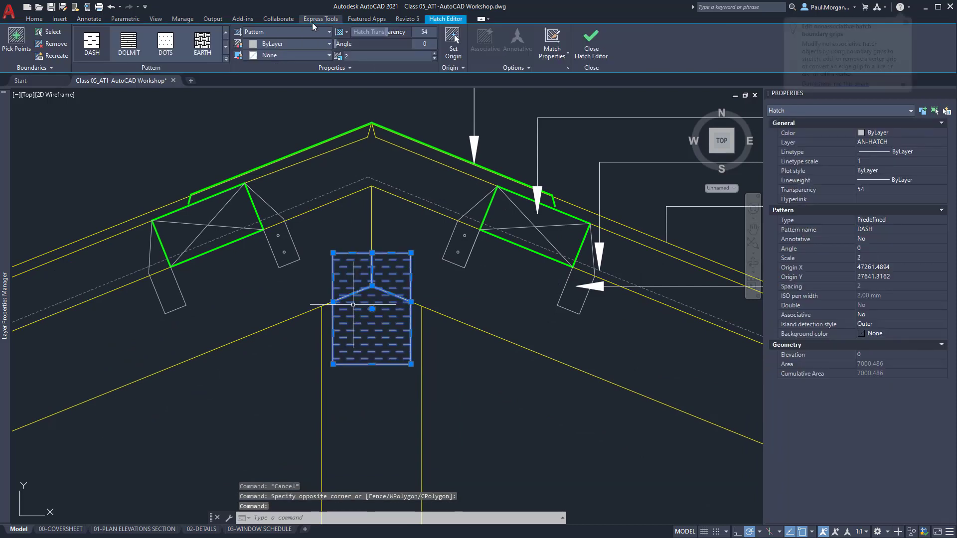
pyautogui.click(88, 56)
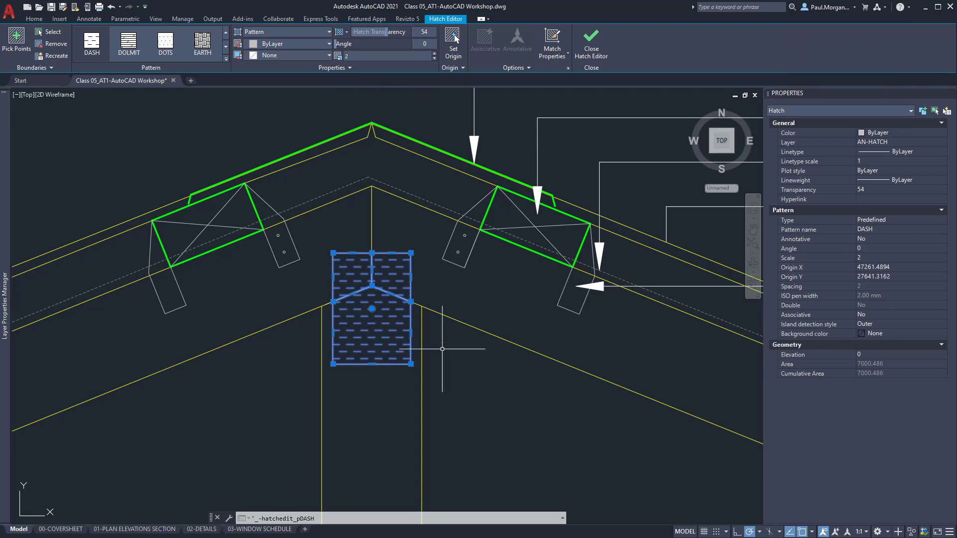
pyautogui.press('Escape')
pyautogui.press('Escape')
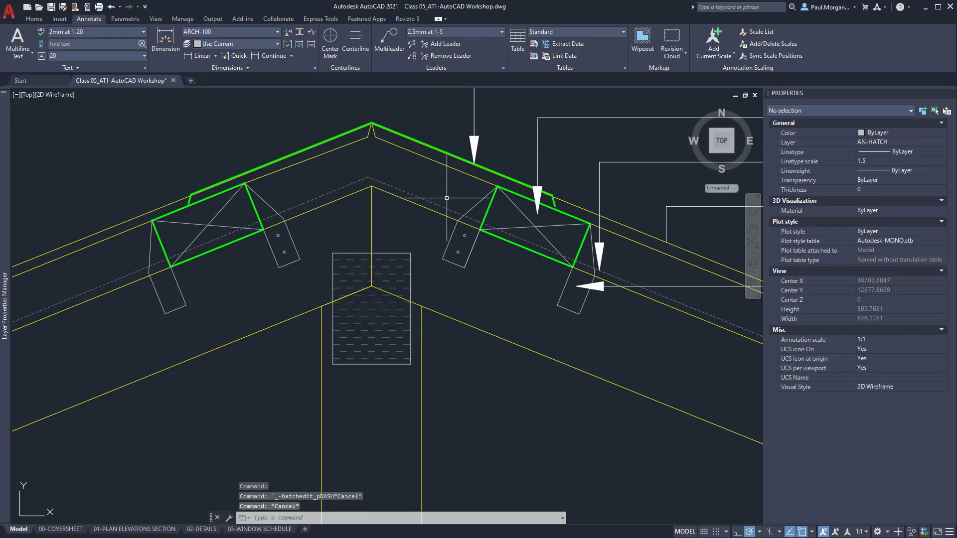
# - Review the roof detail's overall linework and notes, followed by the wall detail's eaves, battens and leader notes in model space
pyautogui.scroll(-2, 498, 279)
pyautogui.scroll(-5, 618, 271)
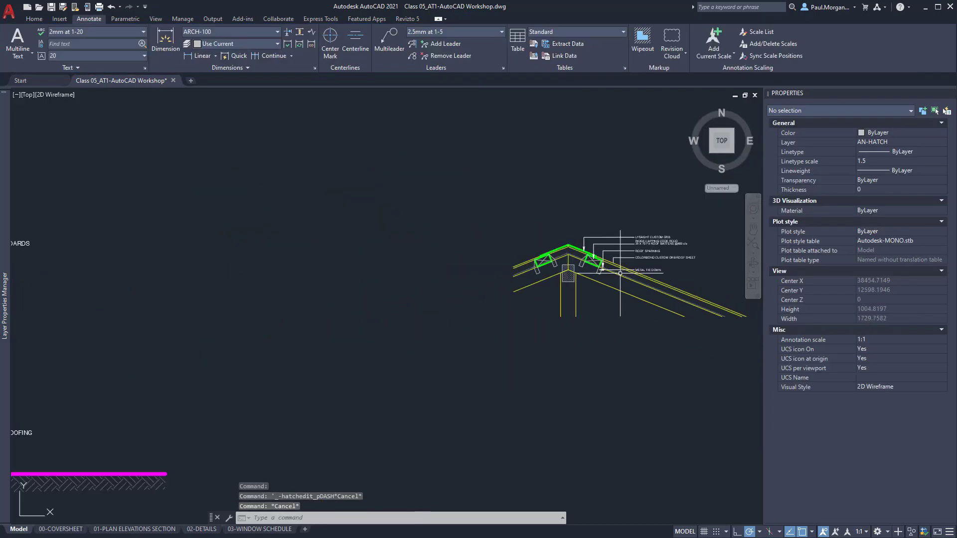
pyautogui.moveTo(641, 278); pyautogui.dragTo(510, 264, button='middle')
pyautogui.scroll(4, 510, 264)
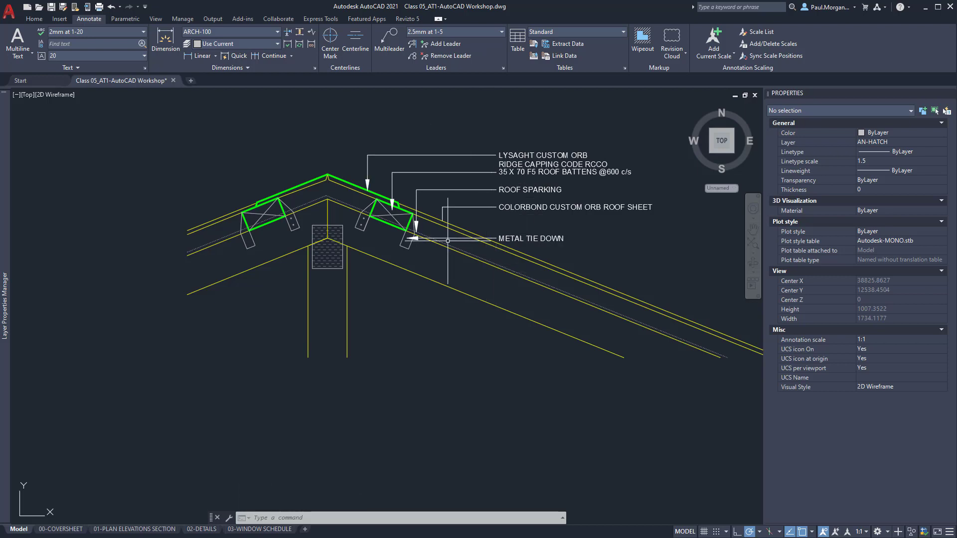
pyautogui.scroll(-7, 457, 249)
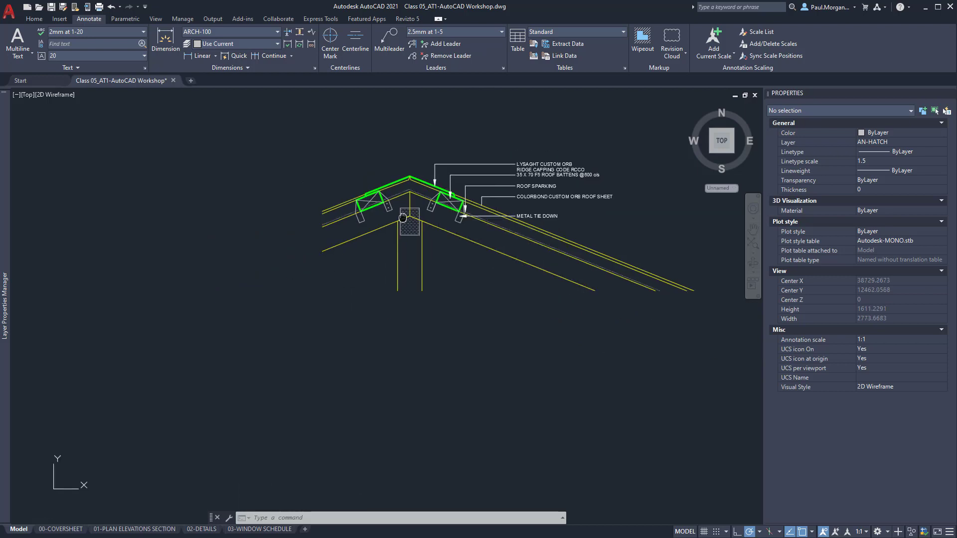
pyautogui.moveTo(172, 197); pyautogui.dragTo(487, 249, button='middle')
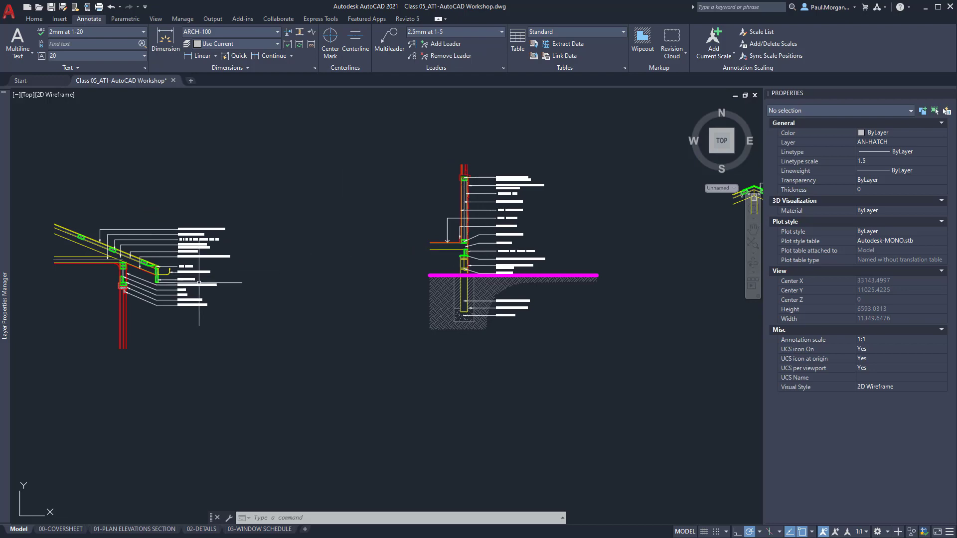
pyautogui.moveTo(116, 248); pyautogui.dragTo(316, 250, button='middle')
pyautogui.scroll(6, 299, 255)
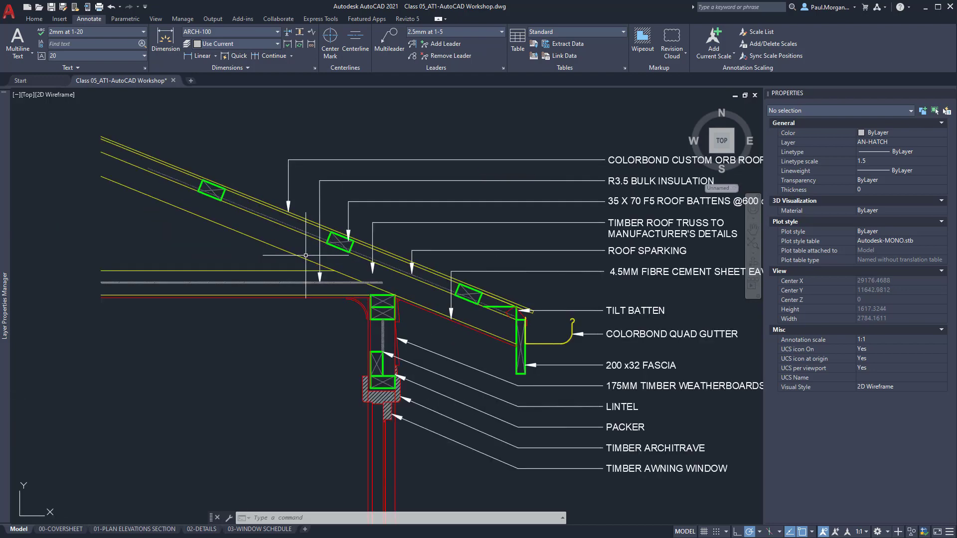
pyautogui.moveTo(305, 254); pyautogui.dragTo(295, 237, button='middle')
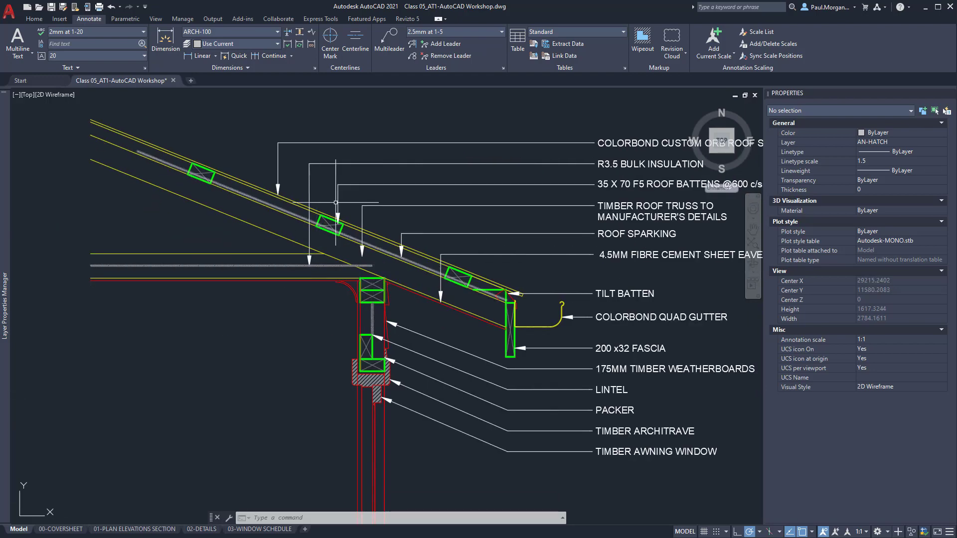
pyautogui.moveTo(460, 265); pyautogui.dragTo(445, 233, button='middle')
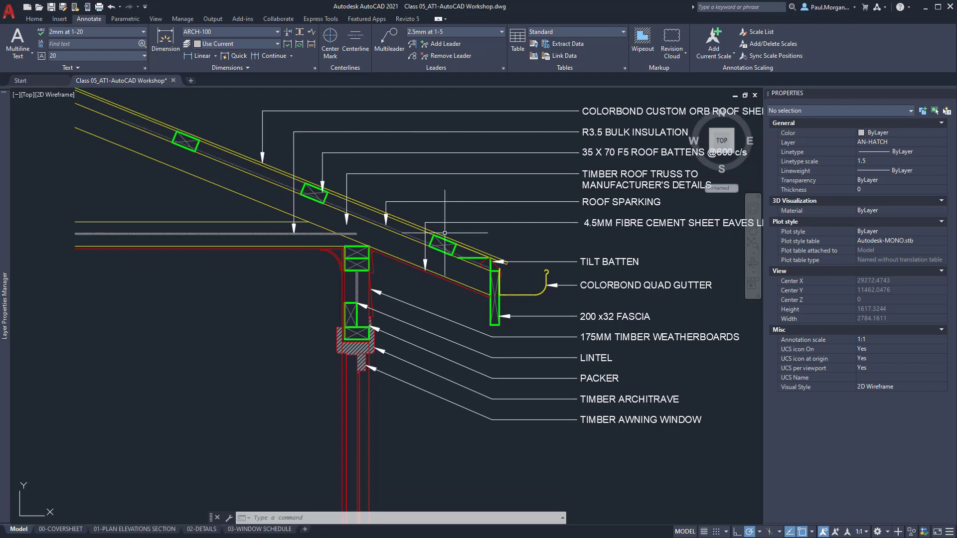
# - Select the two cornice arcs in the wall detail, check their layer and properties, and clear the selection
pyautogui.scroll(6, 309, 270)
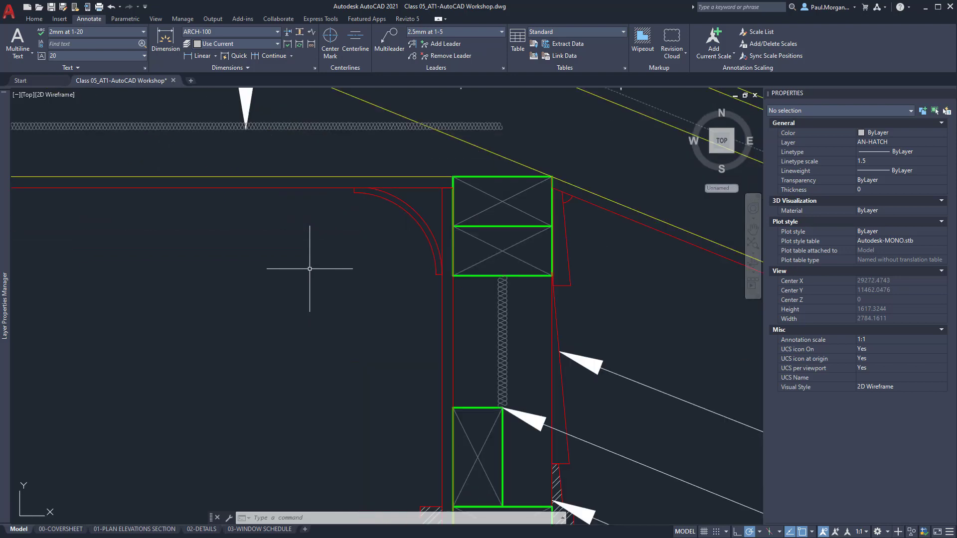
pyautogui.click(417, 199)
pyautogui.click(399, 213)
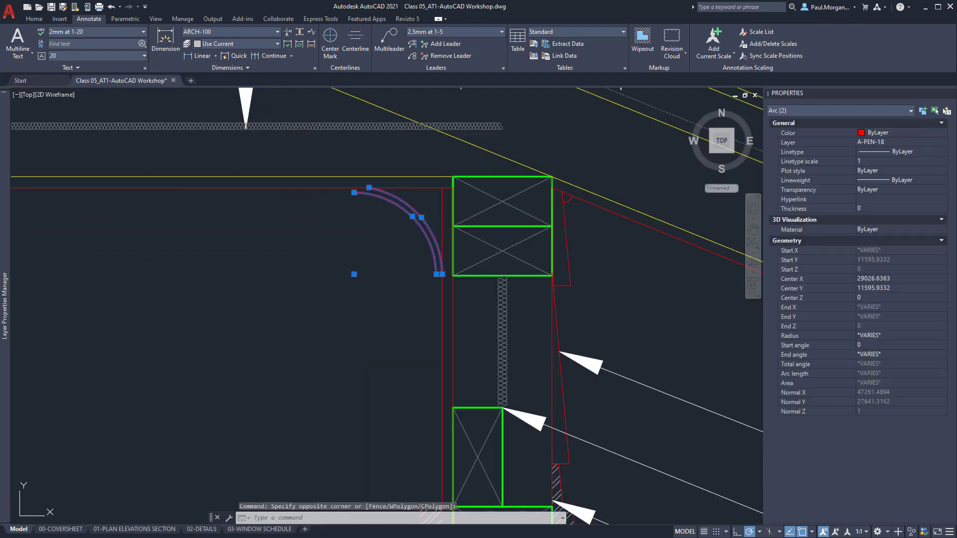
pyautogui.press('Escape')
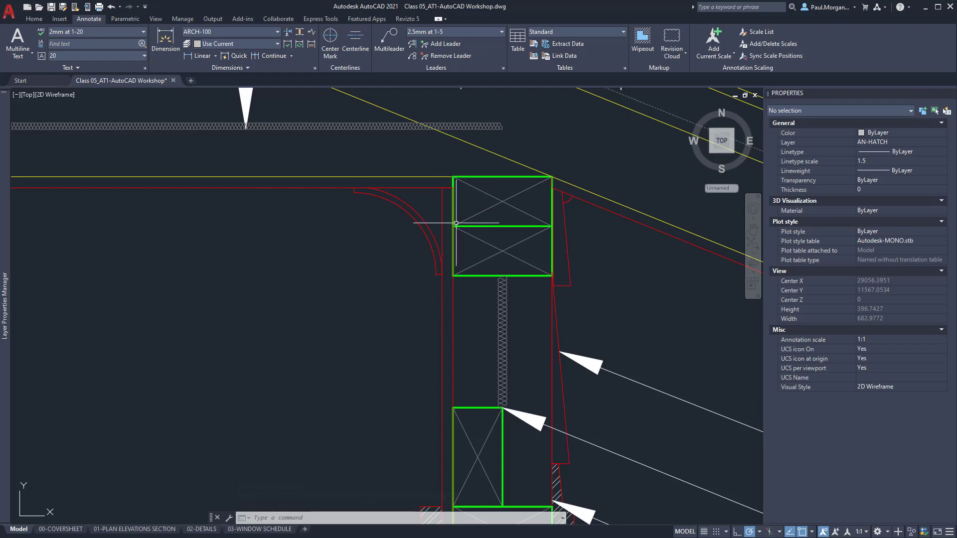
pyautogui.scroll(-2, 382, 190)
pyautogui.scroll(2, 383, 194)
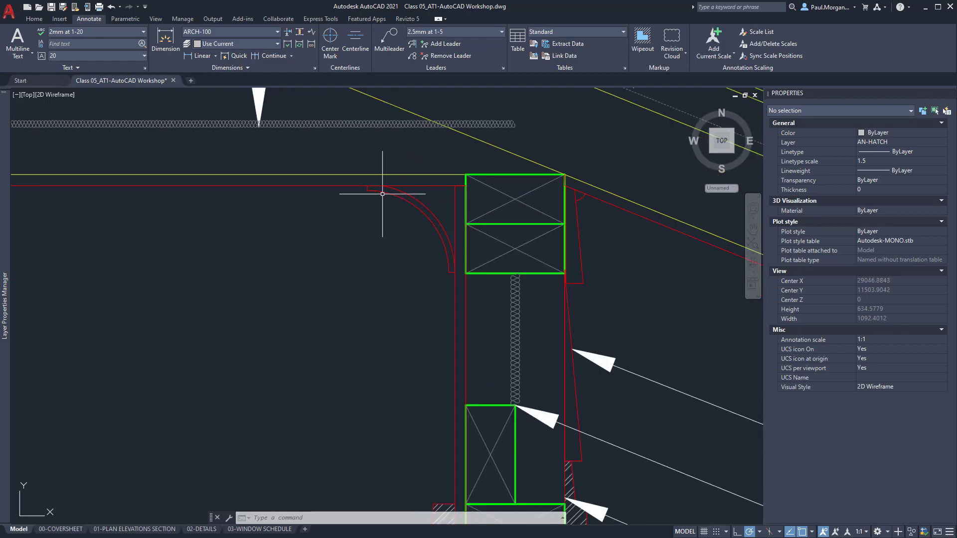
# - Examine the curved cornice where the ceiling meets the wall framing in the wall detail
pyautogui.scroll(2, 382, 194)
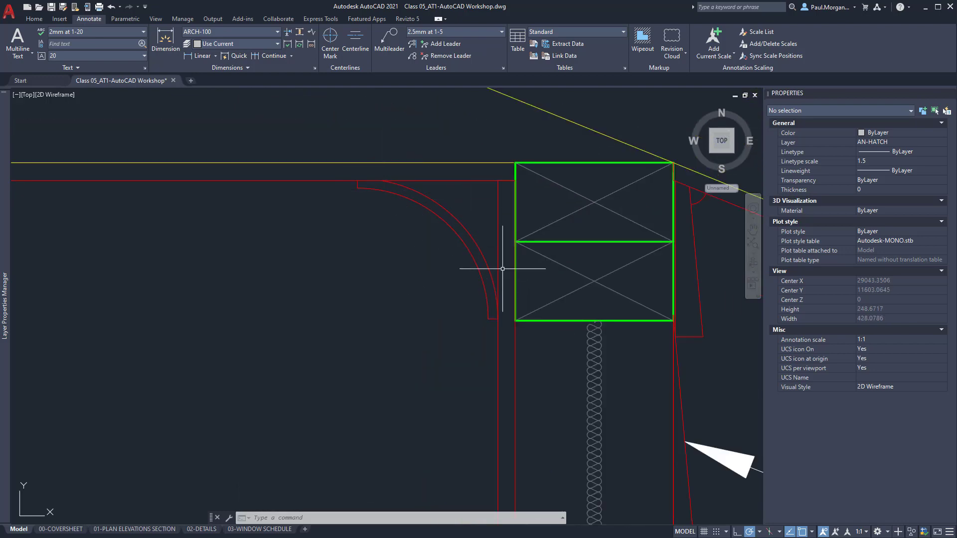
pyautogui.scroll(-3, 479, 264)
pyautogui.scroll(1, 449, 254)
pyautogui.scroll(1, 429, 250)
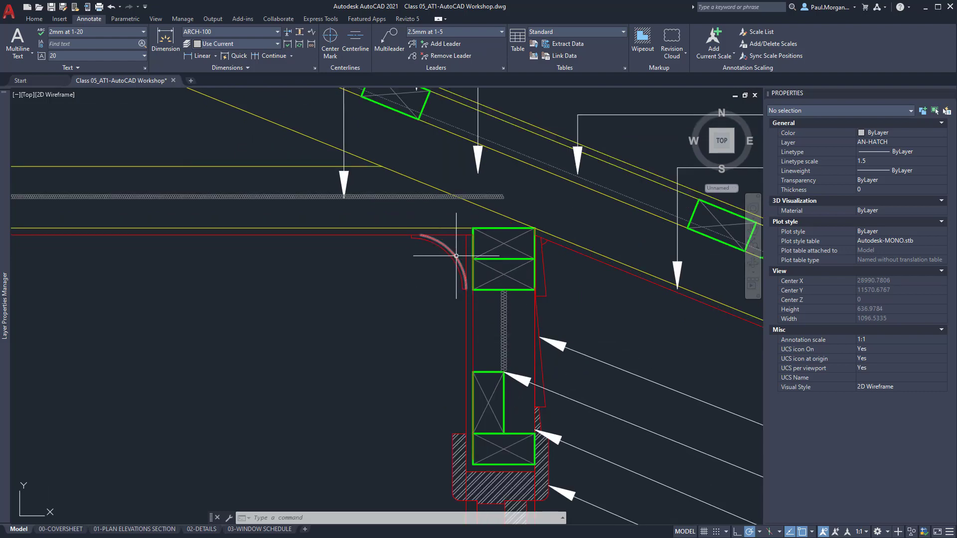
pyautogui.scroll(-3, 454, 253)
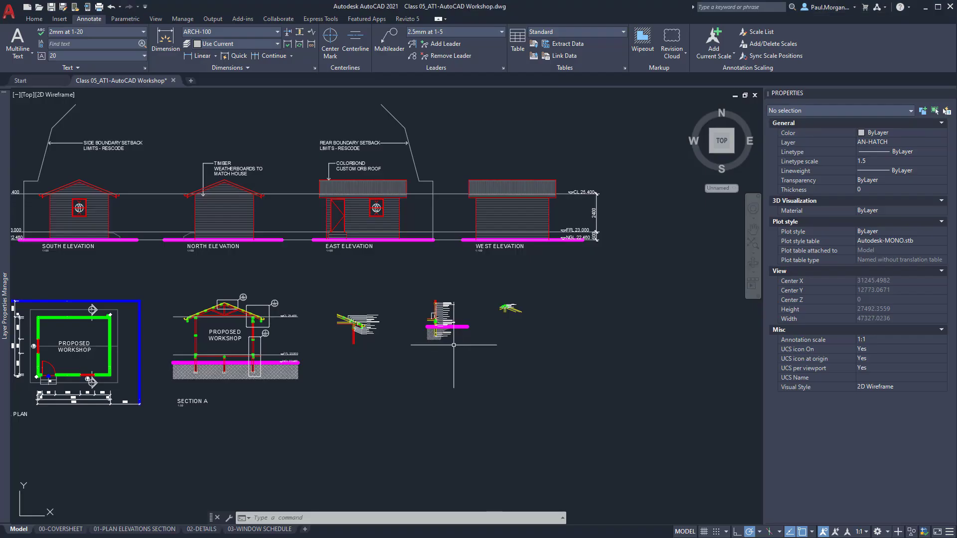
# - Copy the East Elevation's door and window blocks horizontally about 27150 mm into the empty space beyond the West Elevation
pyautogui.moveTo(458, 349); pyautogui.dragTo(564, 364, button='middle')
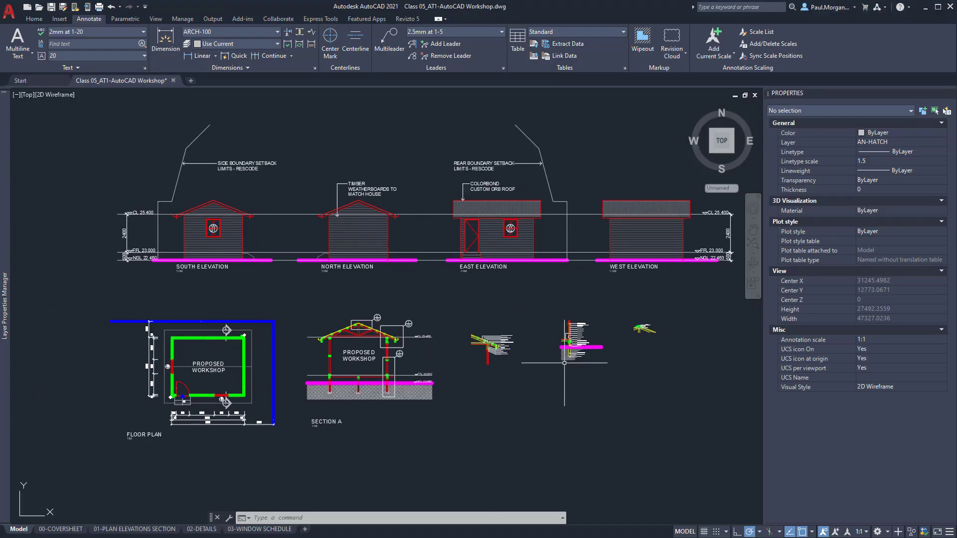
pyautogui.click(474, 229)
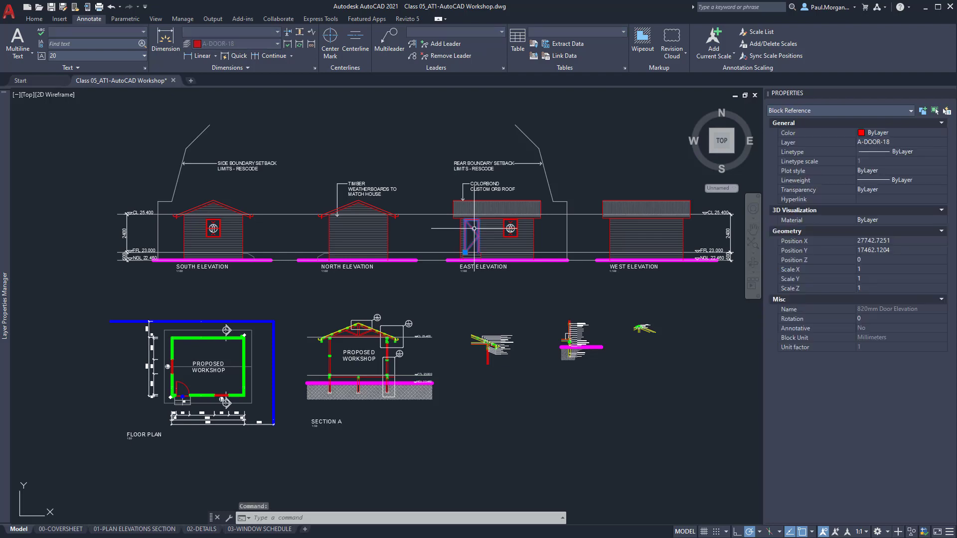
pyautogui.scroll(4, 491, 225)
pyautogui.click(511, 222)
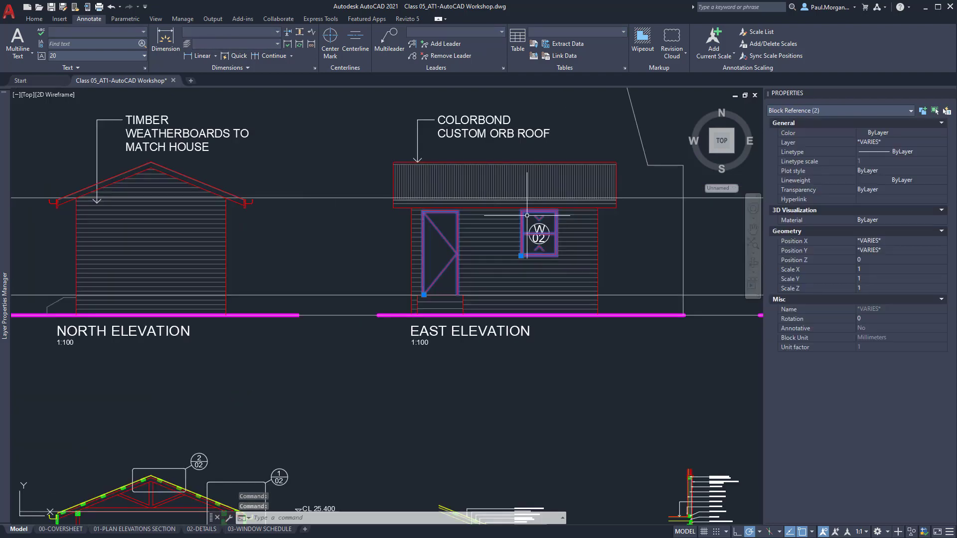
pyautogui.press('Return')
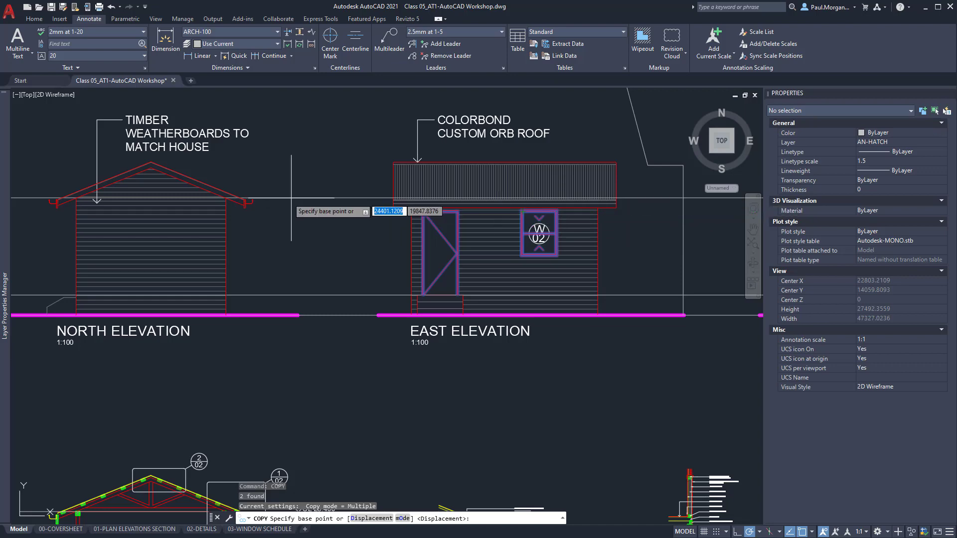
pyautogui.click(318, 198)
pyautogui.scroll(-10, 404, 204)
pyautogui.scroll(8, 445, 205)
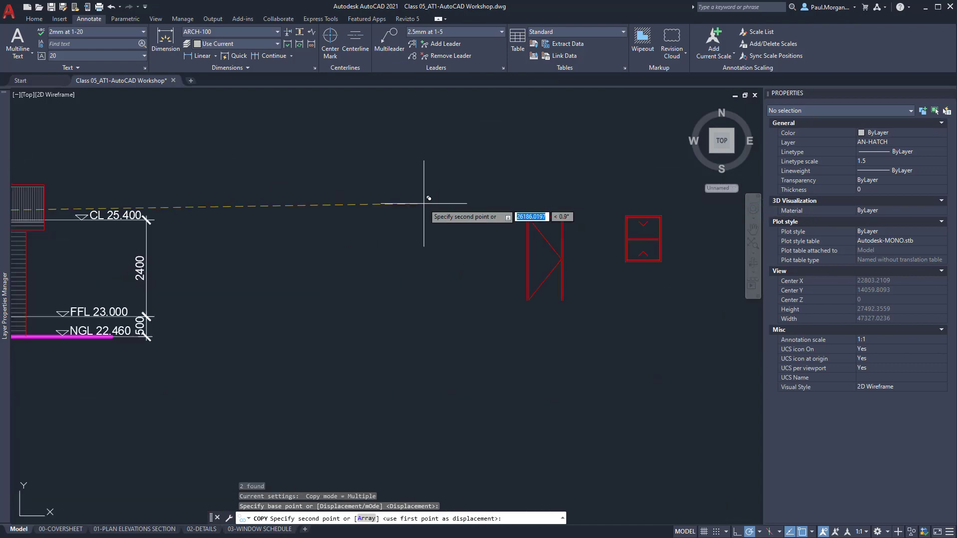
pyautogui.click(464, 217)
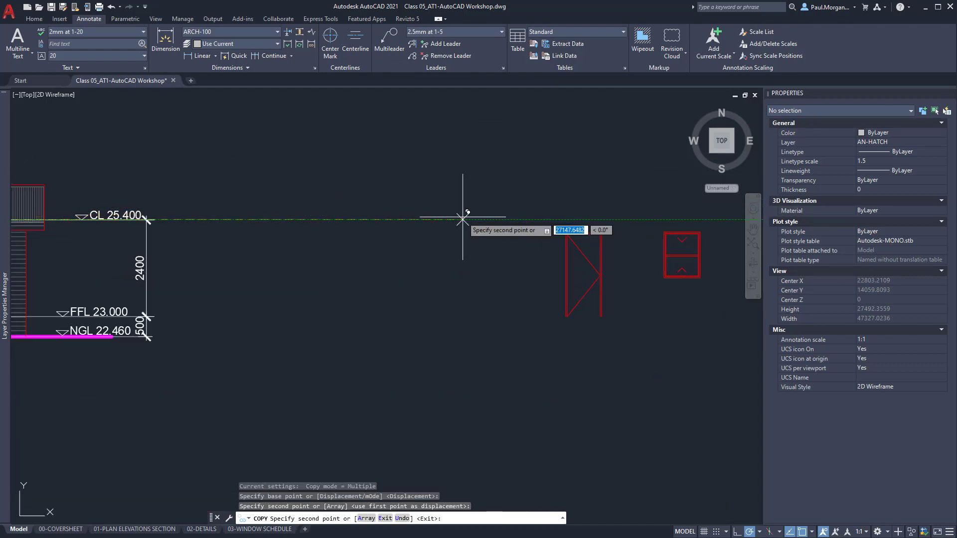
pyautogui.scroll(-4, 464, 217)
pyautogui.press('Escape')
pyautogui.press('Escape')
pyautogui.press('Escape')
# - Copy the CL 25.400 and FFL 23.000 level lines horizontally so they run past the copied door and window
pyautogui.moveTo(431, 241); pyautogui.dragTo(397, 239, button='middle')
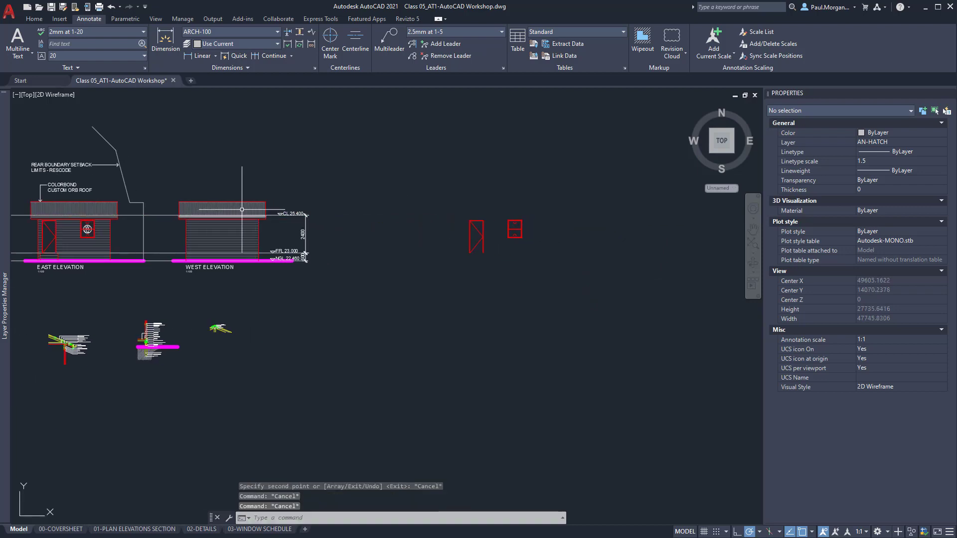
pyautogui.click(166, 215)
pyautogui.click(166, 253)
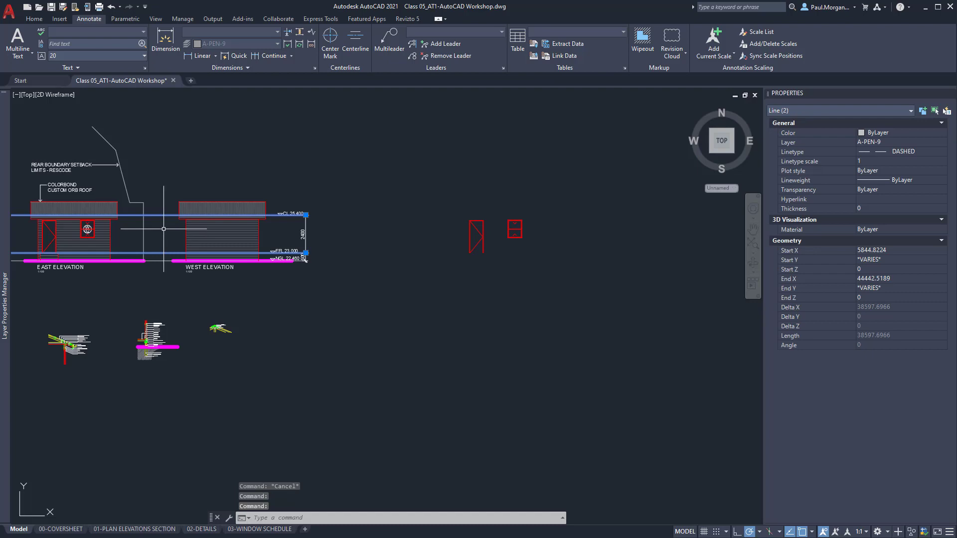
pyautogui.write('cop')
pyautogui.press('Return')
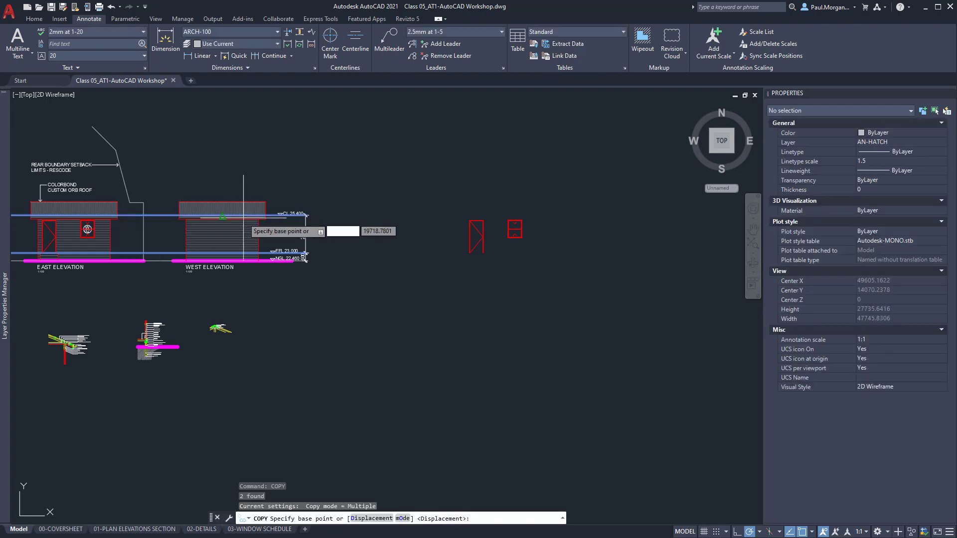
pyautogui.click(305, 215)
pyautogui.scroll(-5, 574, 214)
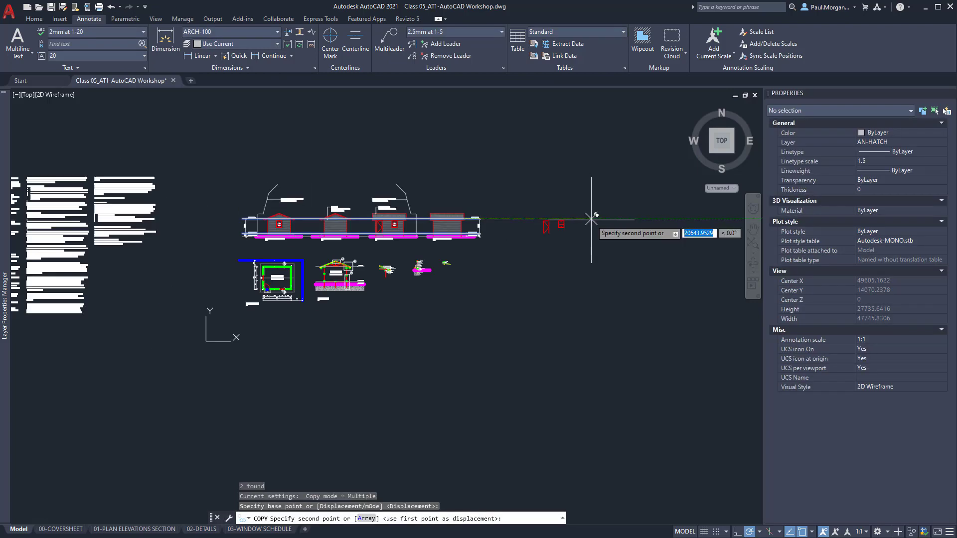
pyautogui.moveTo(590, 220); pyautogui.dragTo(383, 232, button='middle')
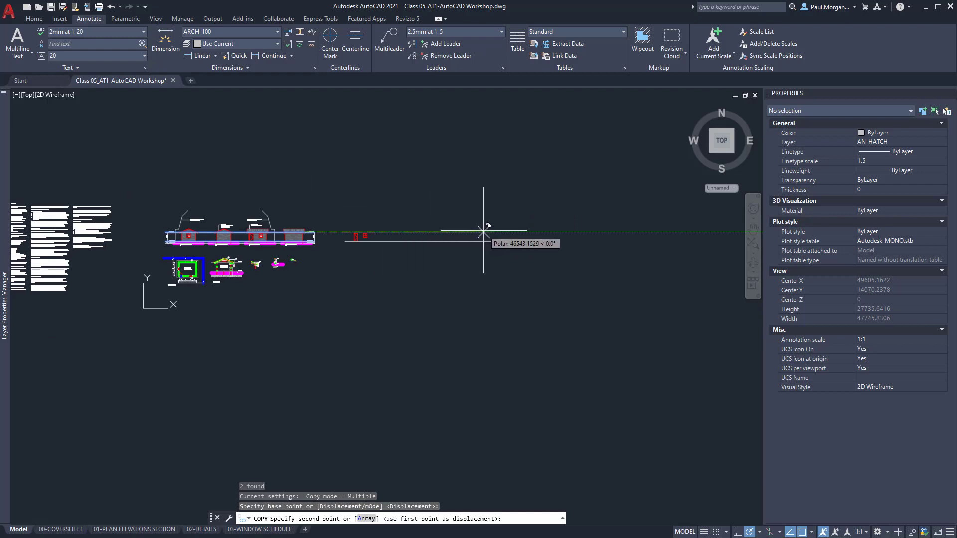
pyautogui.click(488, 231)
pyautogui.scroll(6, 367, 231)
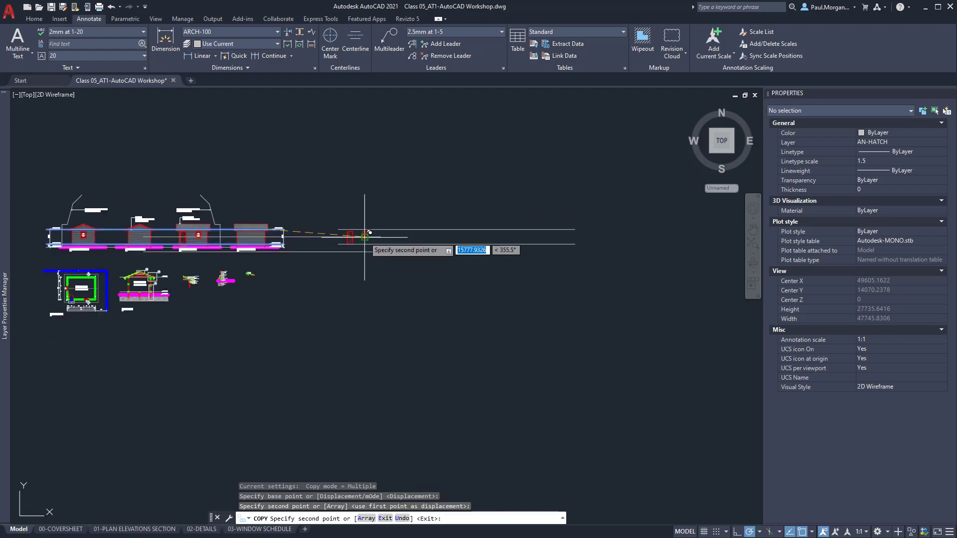
pyautogui.press('Escape')
pyautogui.press('Escape')
pyautogui.press('Escape')
pyautogui.scroll(2, 496, 220)
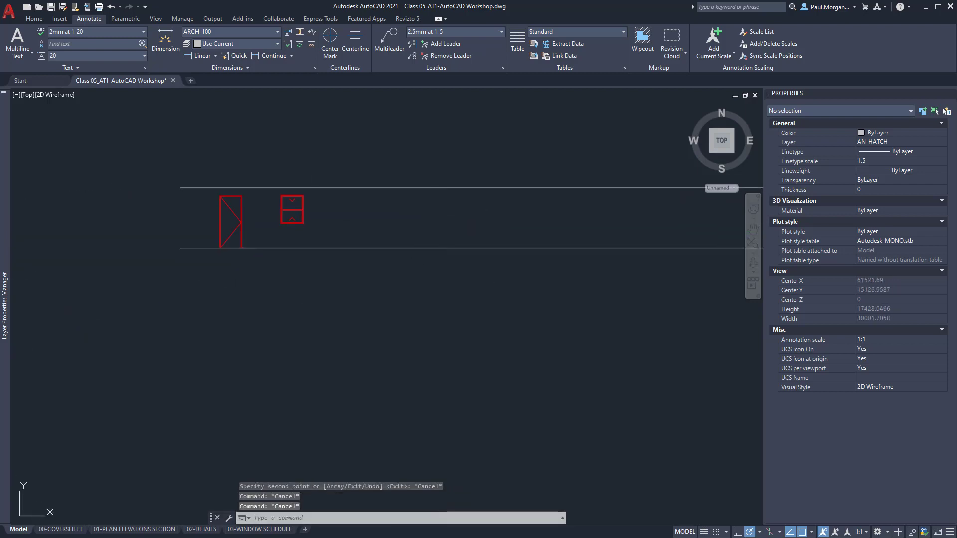
pyautogui.write('l')
pyautogui.press('Return')
pyautogui.moveTo(370, 203); pyautogui.dragTo(465, 222, button='middle')
pyautogui.press('Escape')
pyautogui.press('Escape')
pyautogui.press('Escape')
pyautogui.scroll(2, 363, 237)
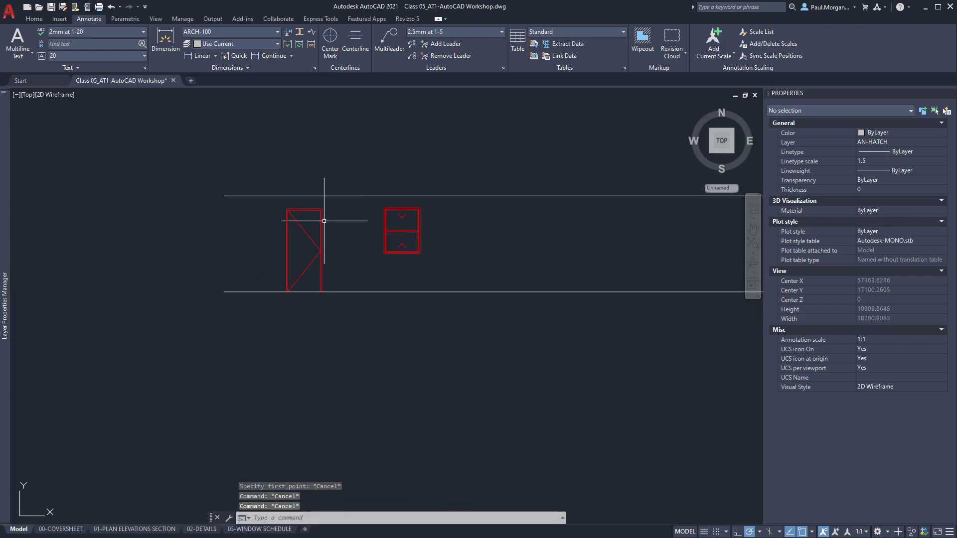
# - Move the copied door about 5200 mm along the floor level line to the far side of the window
pyautogui.moveTo(332, 219); pyautogui.dragTo(370, 237, button='middle')
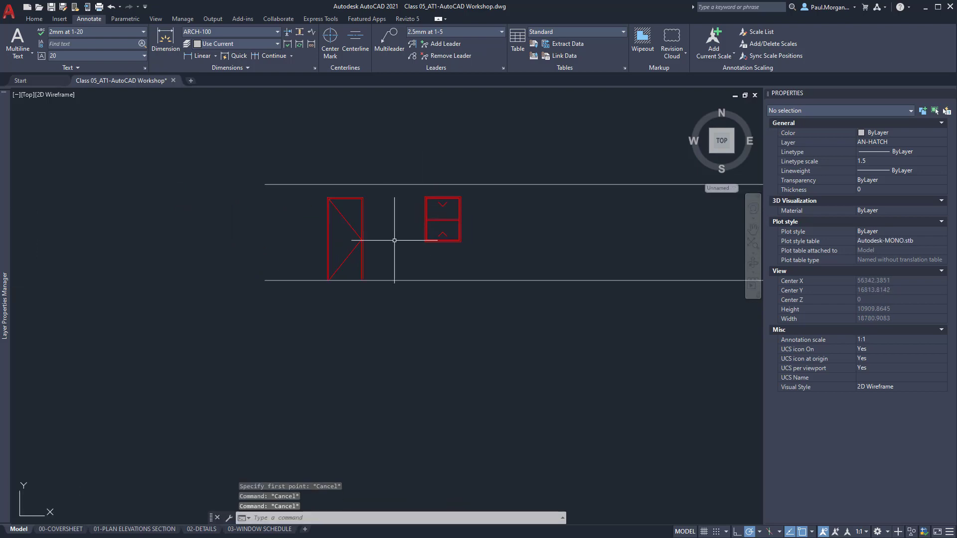
pyautogui.click(339, 209)
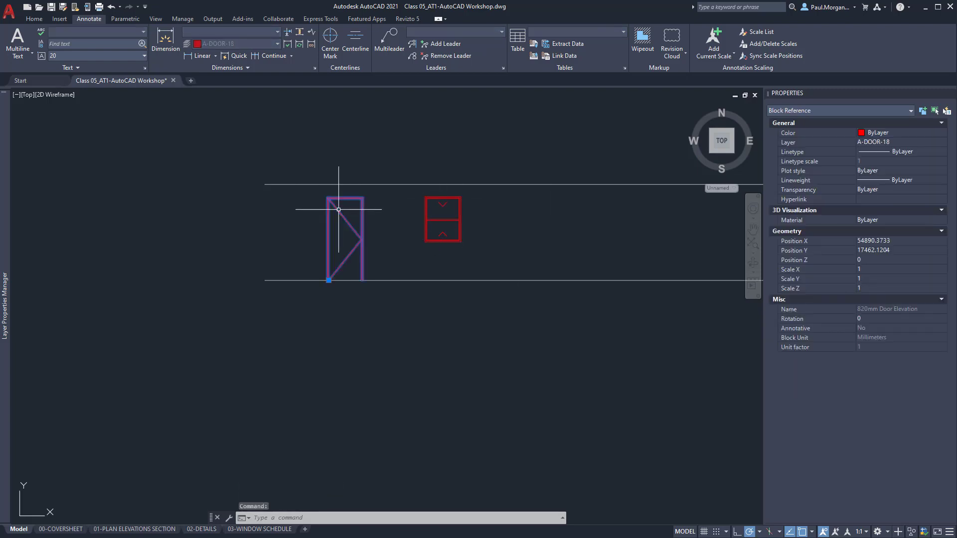
pyautogui.press('Return')
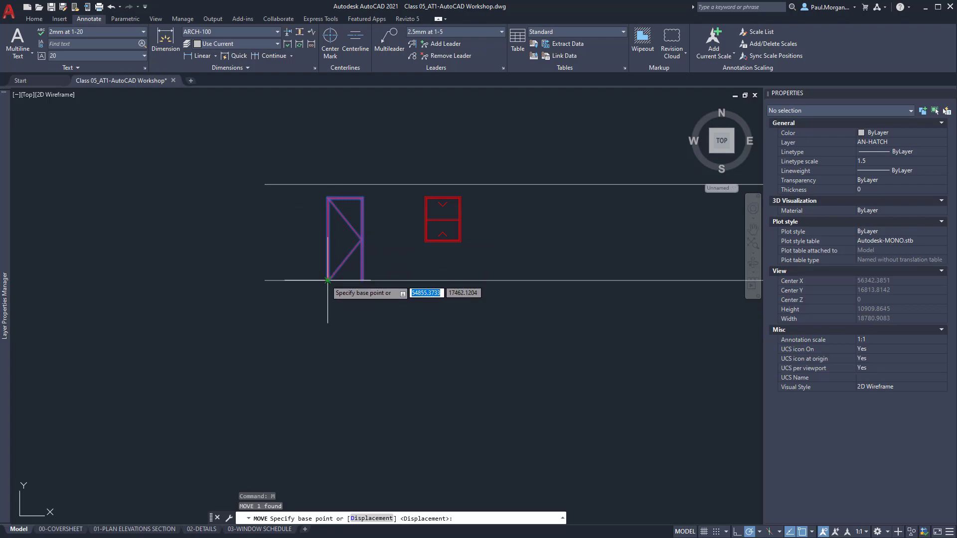
pyautogui.click(329, 280)
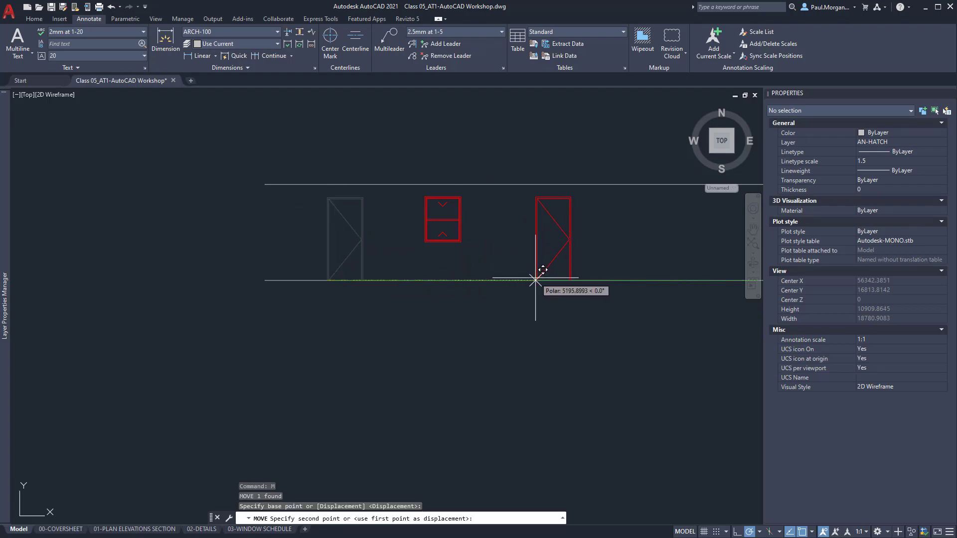
pyautogui.click(536, 277)
pyautogui.moveTo(515, 275); pyautogui.dragTo(445, 294, button='middle')
pyautogui.press('Escape')
pyautogui.press('Escape')
pyautogui.scroll(4, 457, 248)
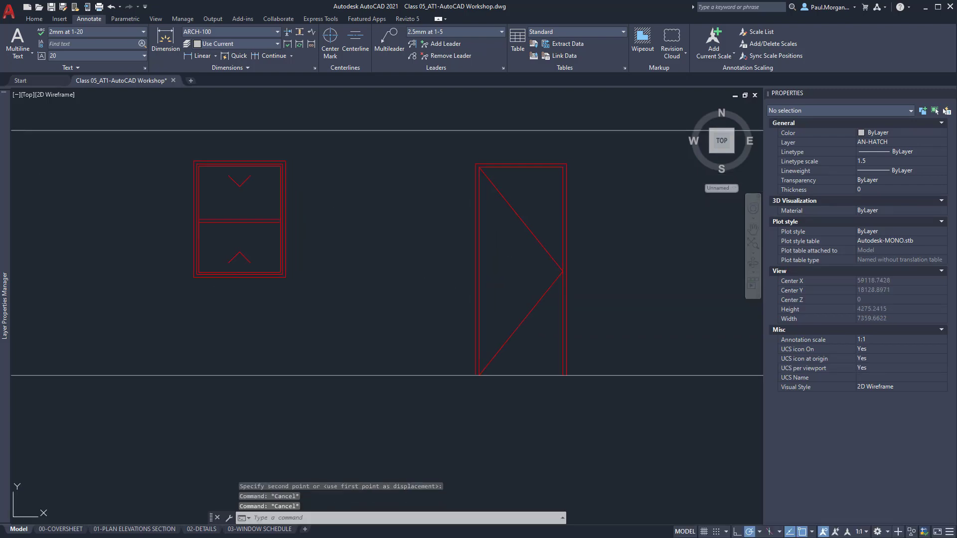
pyautogui.moveTo(428, 254); pyautogui.dragTo(380, 260, button='middle')
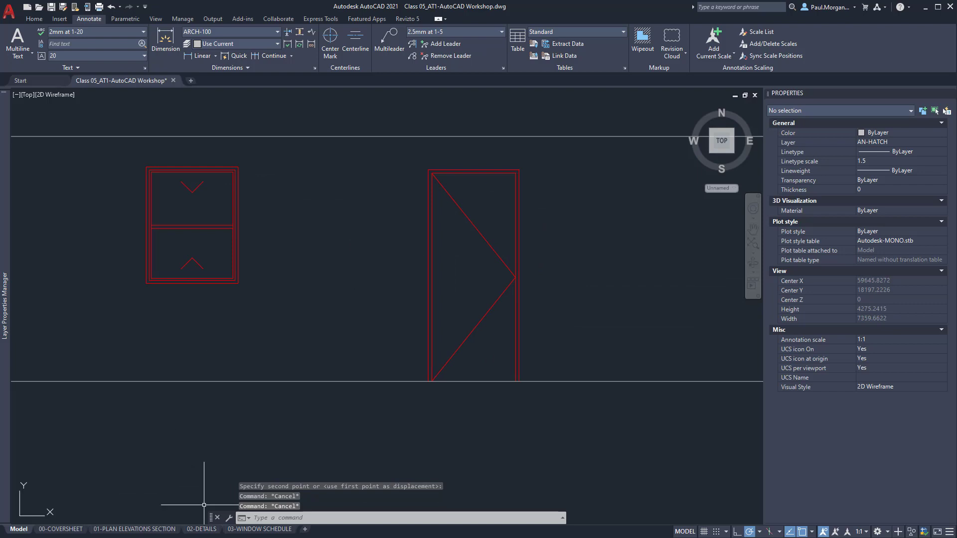
# - Open the 03-WINDOW SCHEDULE layout and activate model space inside its viewport
pyautogui.moveTo(255, 534)
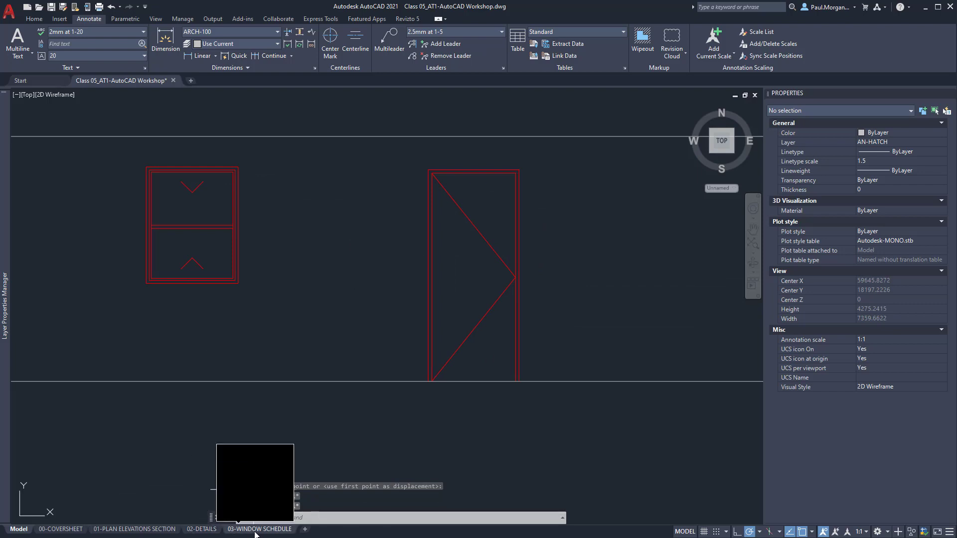
pyautogui.click(255, 534)
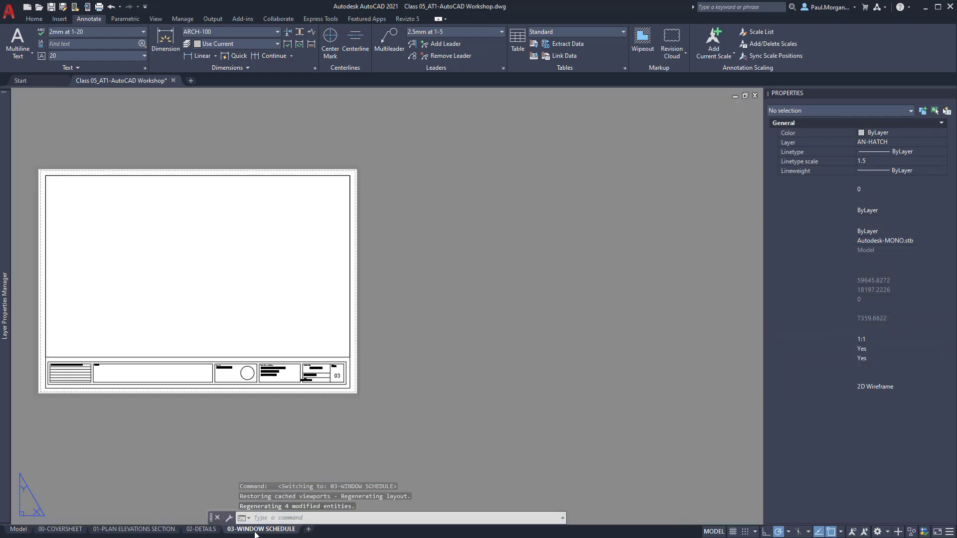
pyautogui.moveTo(279, 281); pyautogui.dragTo(382, 279, button='middle')
pyautogui.scroll(2, 374, 281)
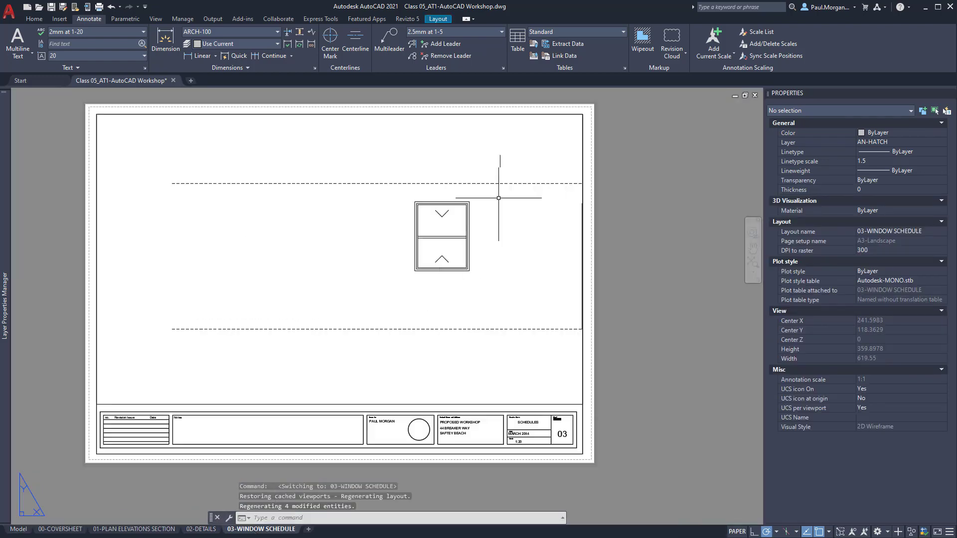
pyautogui.doubleClick(485, 267)
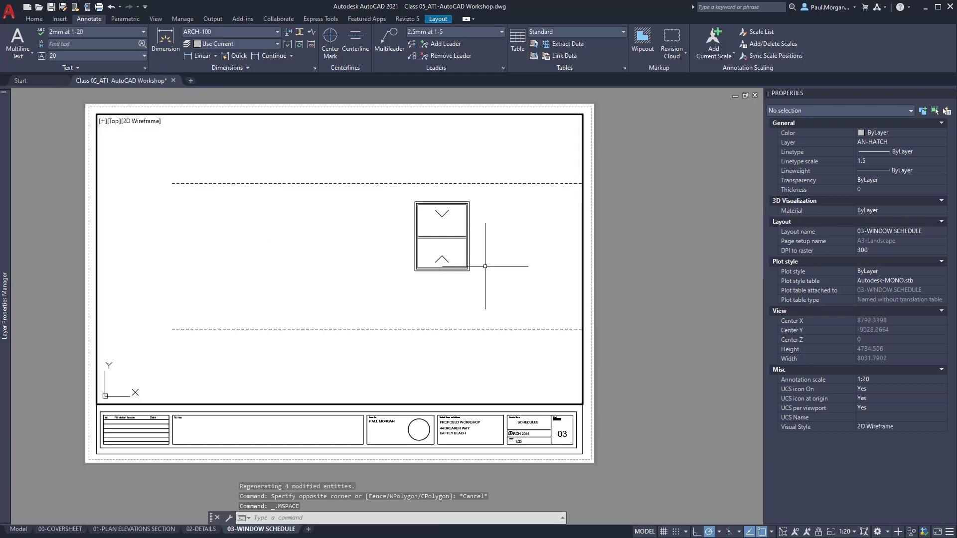
# - Frame the window and door elevations within the schedule viewport and set the viewport scale to 1:20
pyautogui.scroll(-3, 487, 269)
pyautogui.moveTo(496, 284); pyautogui.dragTo(336, 286, button='middle')
pyautogui.scroll(2, 350, 279)
pyautogui.scroll(3, 350, 278)
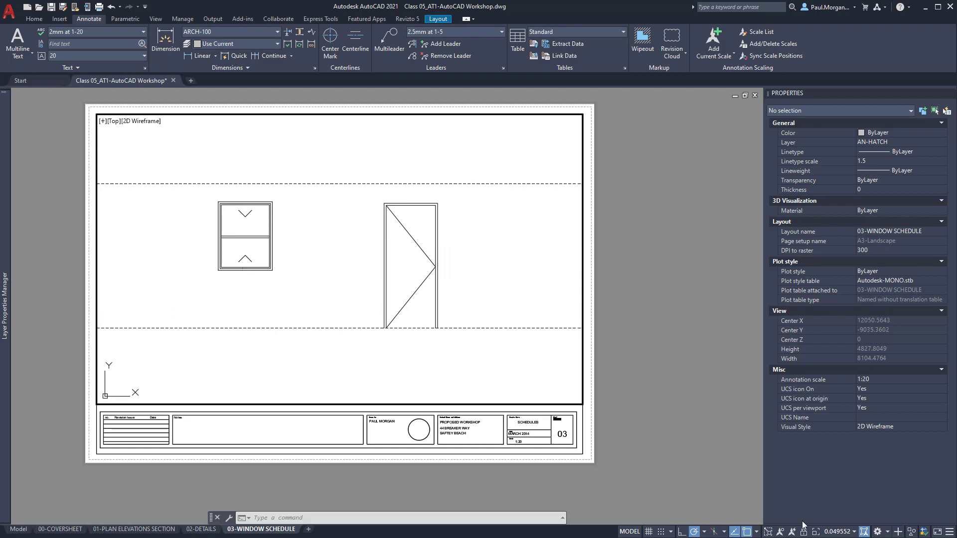
pyautogui.click(832, 532)
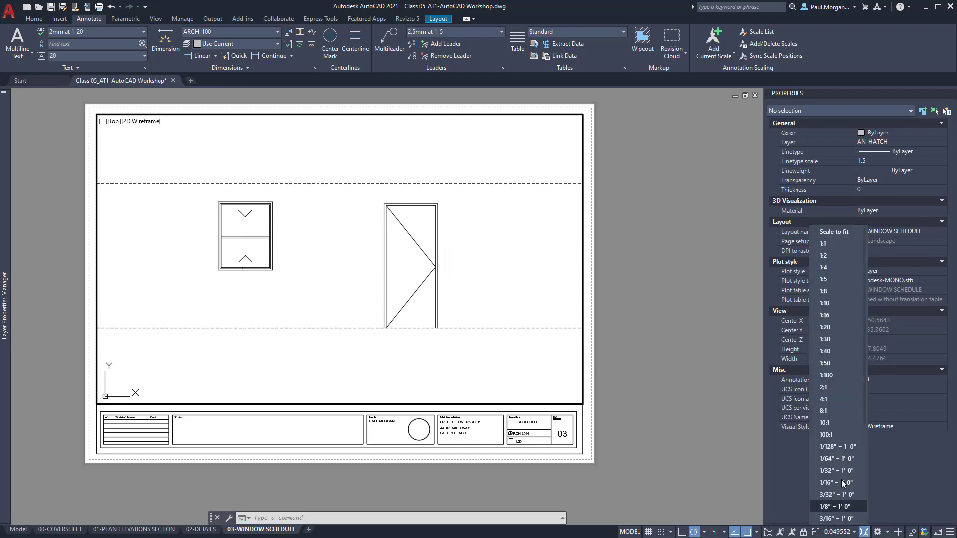
pyautogui.click(845, 327)
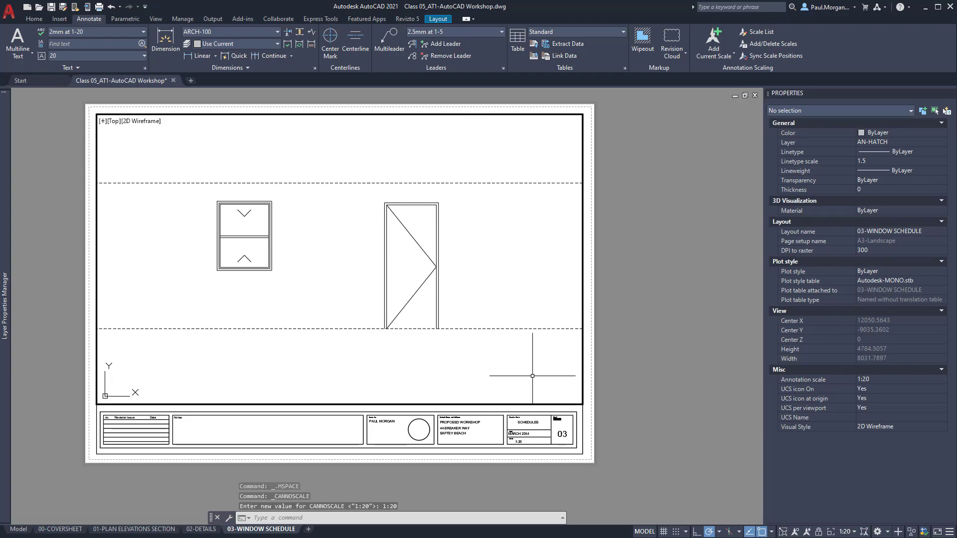
# - Switch to the AT1-EXAMPLE-001 PDF in Revu and mark both ends of the dashed level lines with red freehand strokes
pyautogui.hotkey('alt', 'Tab')
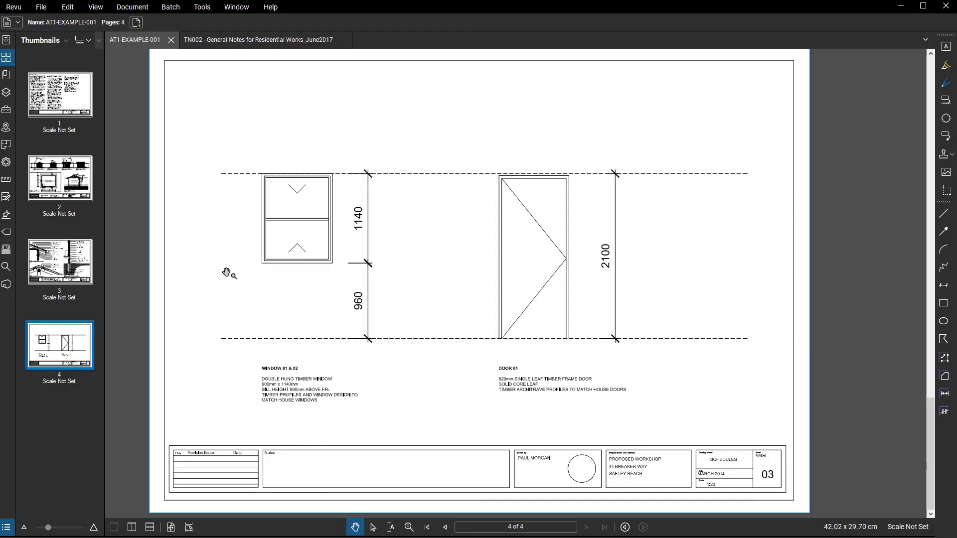
pyautogui.press('l')
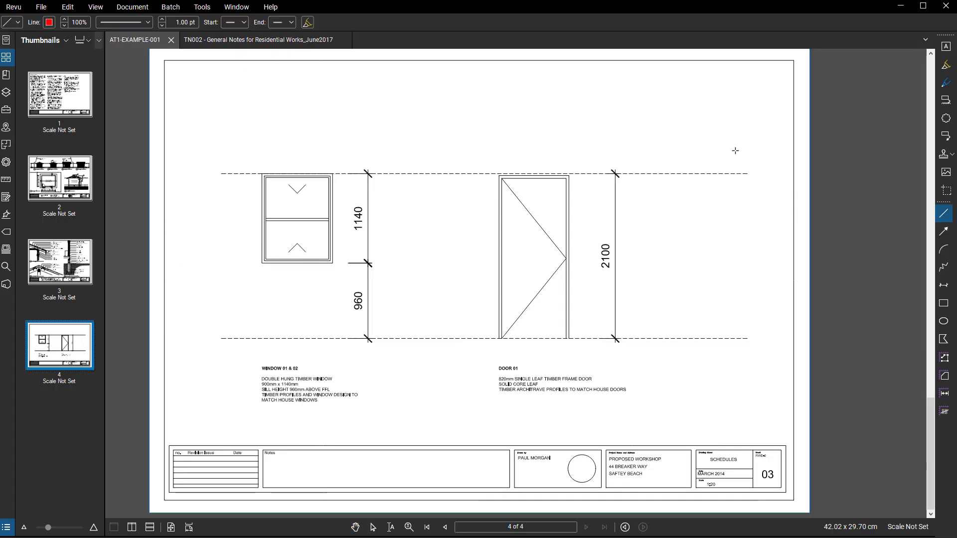
pyautogui.click(740, 158)
pyautogui.hotkey('alt', 'p')
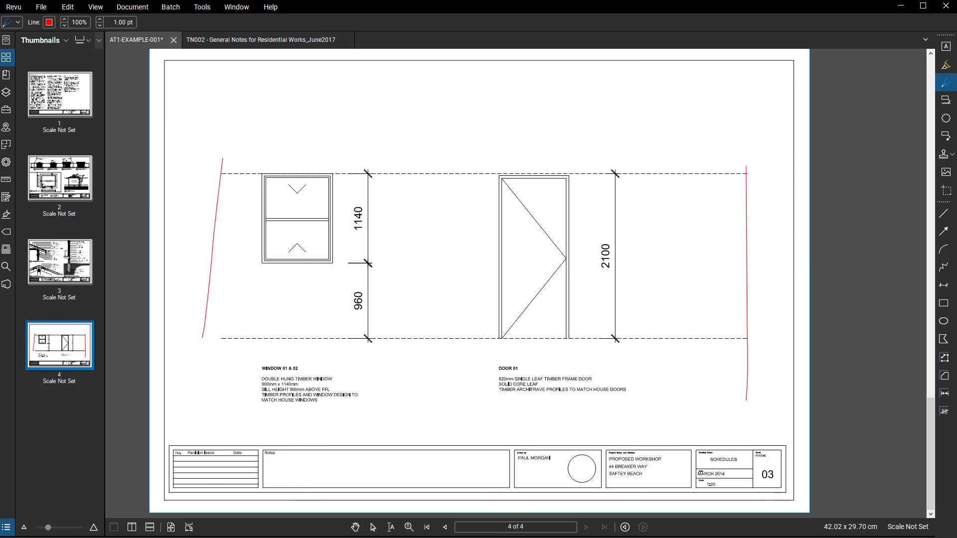
# - Switch to AutoCAD and draw two vertical cutting lines across both dashed level lines, one outside the window and one outside the door
pyautogui.hotkey('alt', 'Tab')
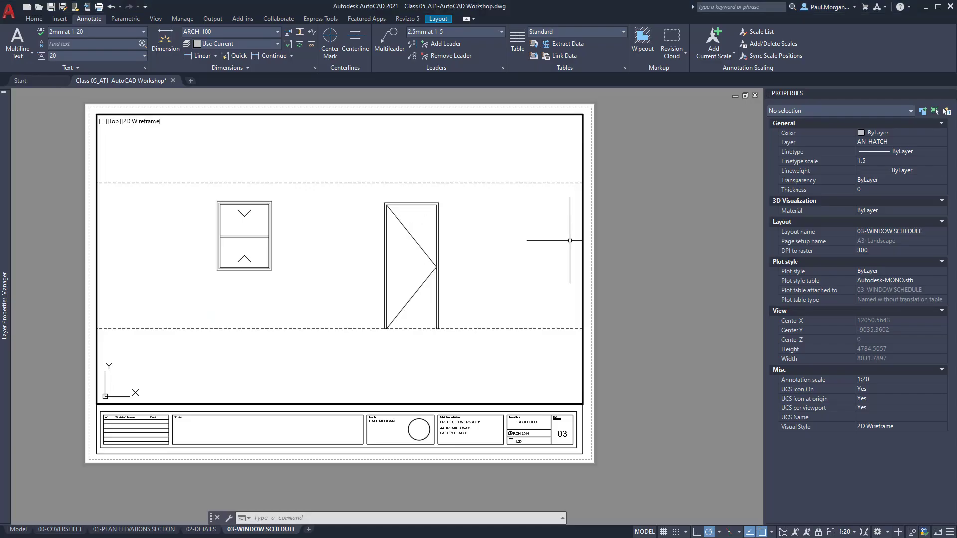
pyautogui.write('l')
pyautogui.press('Return')
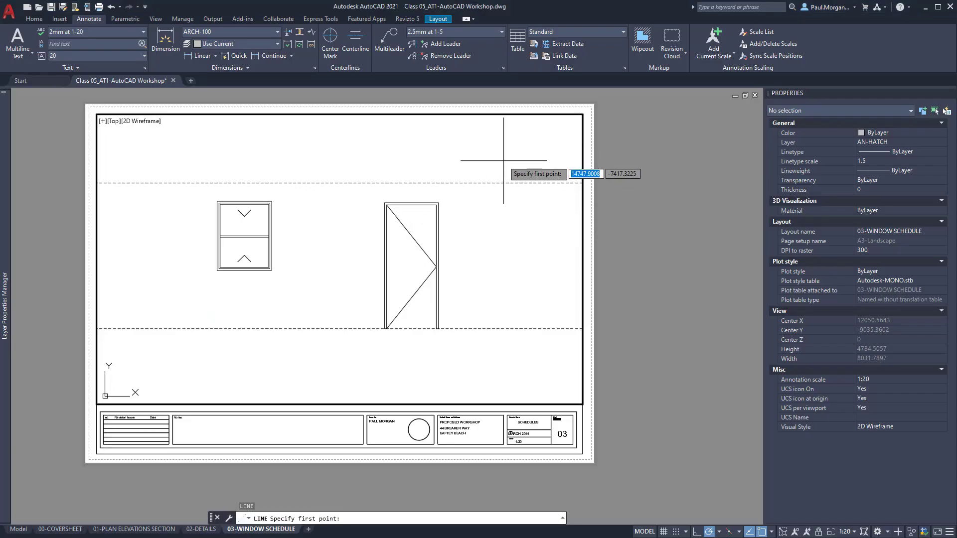
pyautogui.click(516, 156)
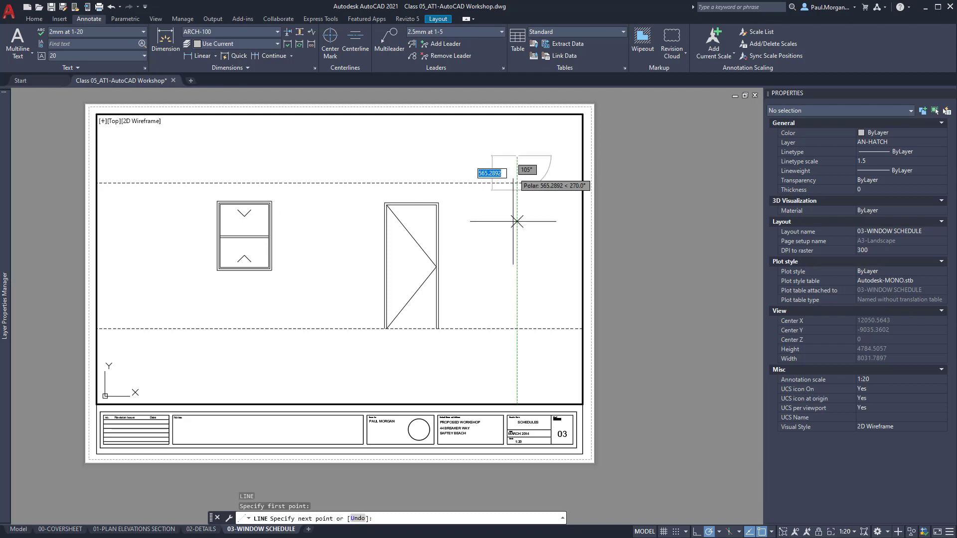
pyautogui.click(517, 362)
pyautogui.press('Return')
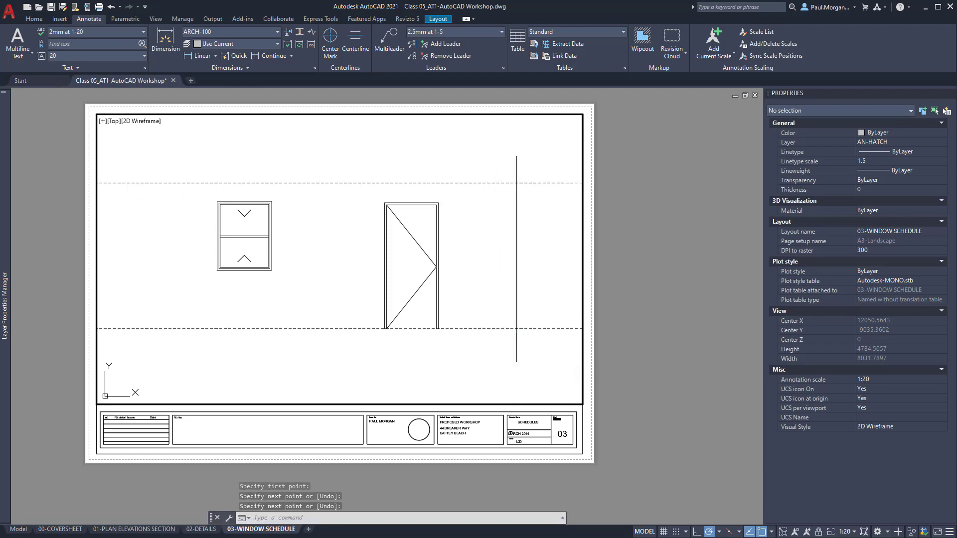
pyautogui.press('Return')
pyautogui.click(147, 156)
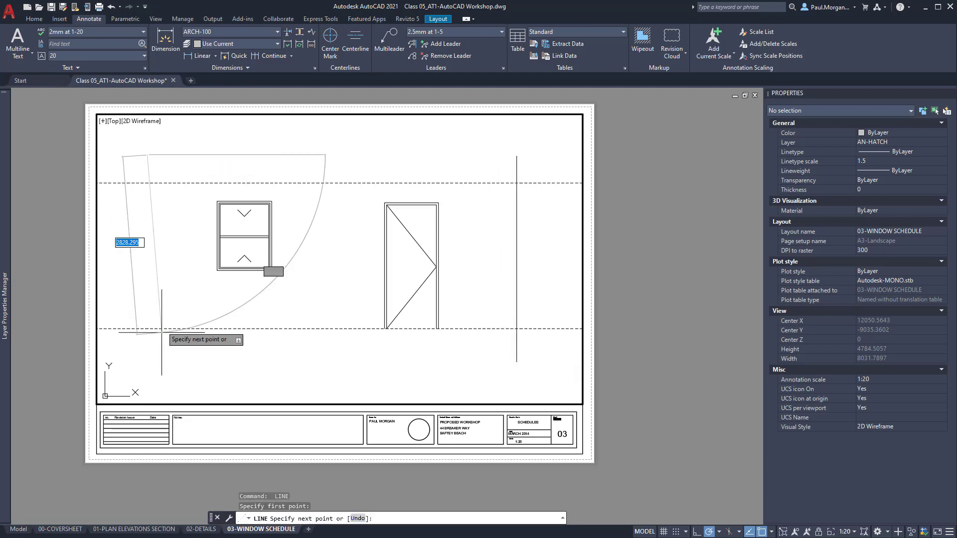
pyautogui.click(147, 366)
pyautogui.press('Escape')
pyautogui.press('Escape')
pyautogui.press('Escape')
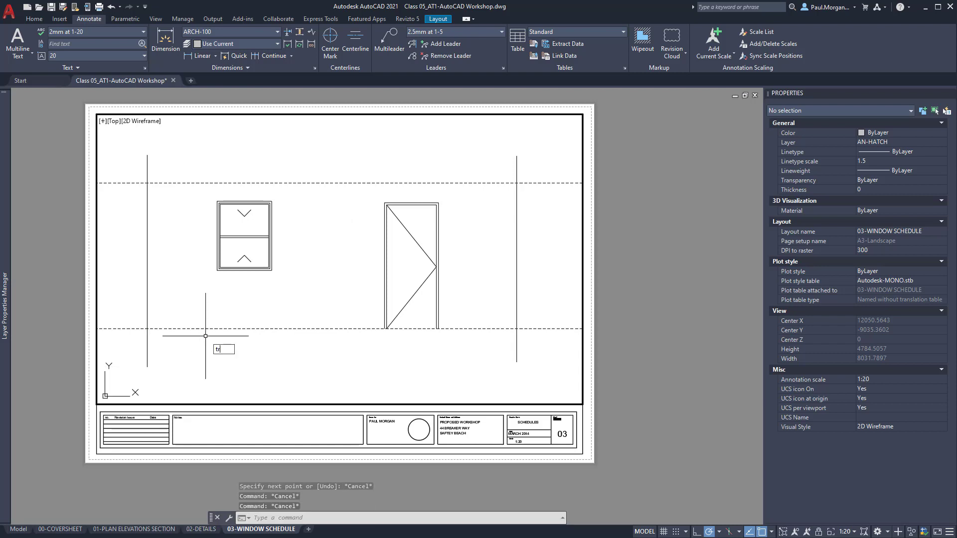
# - Trim both dashed level lines back to the vertical cutting lines at each end
pyautogui.write('tr')
pyautogui.press('Return')
pyautogui.click(137, 183)
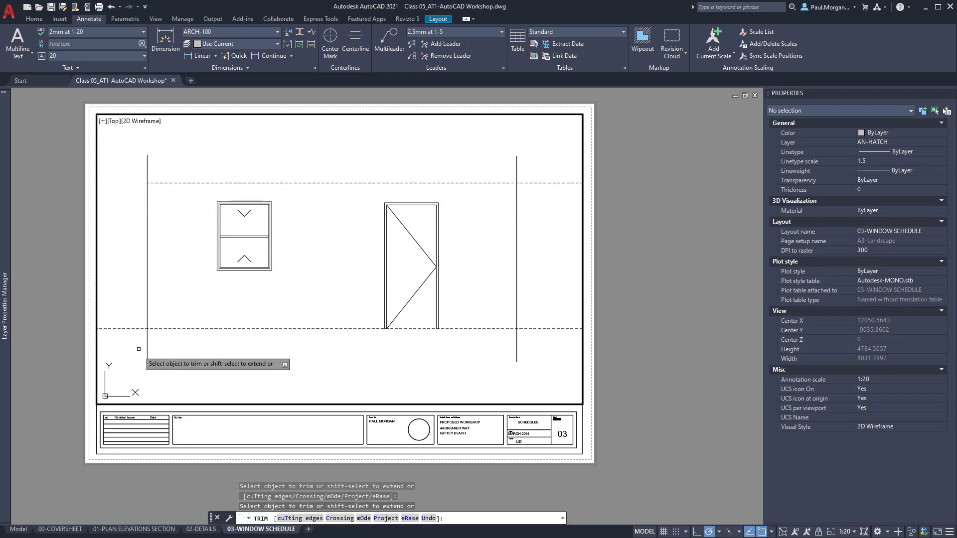
pyautogui.click(139, 329)
pyautogui.click(553, 167)
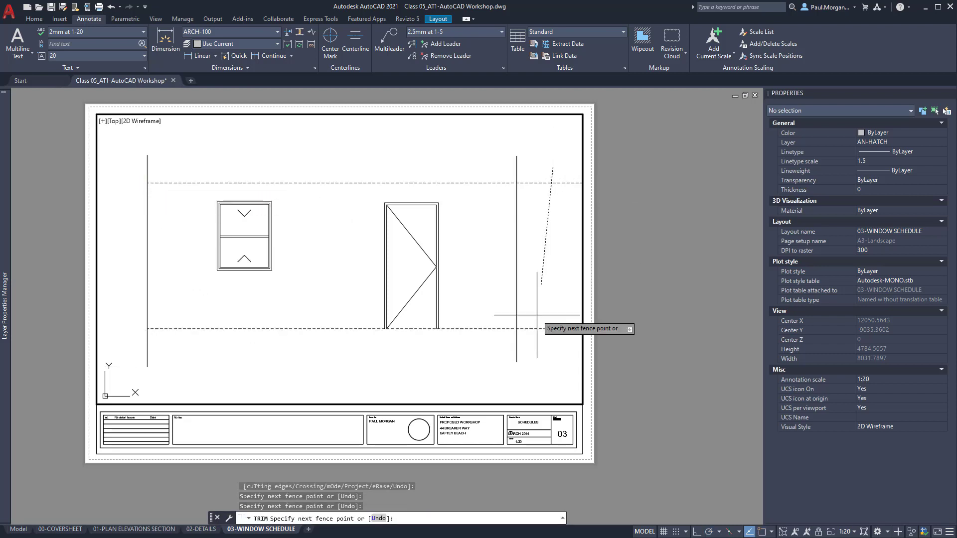
pyautogui.click(532, 346)
pyautogui.press('Return')
pyautogui.press('Escape')
pyautogui.press('Escape')
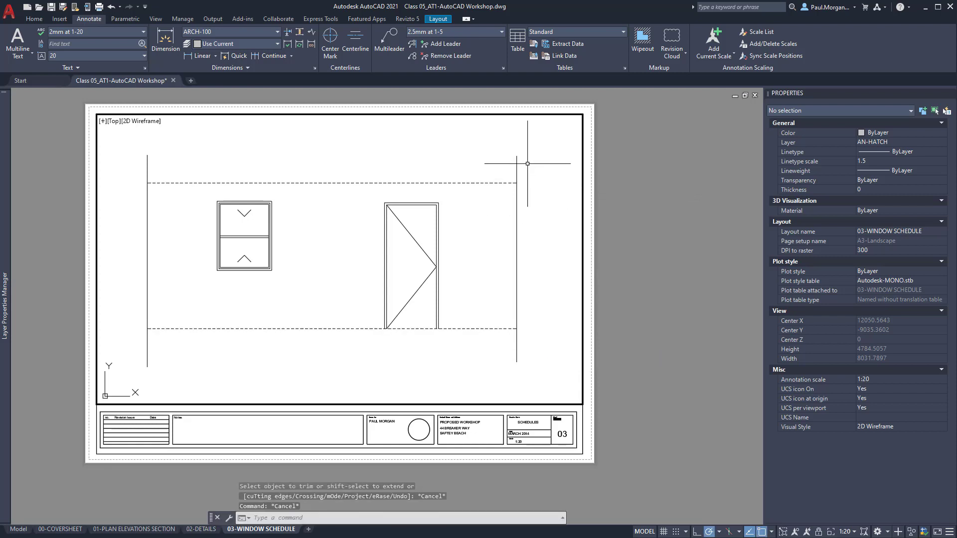
# - Erase the two vertical cutting lines and return the layout to paper space
pyautogui.click(528, 159)
pyautogui.click(148, 157)
pyautogui.write('E')
pyautogui.press('Return')
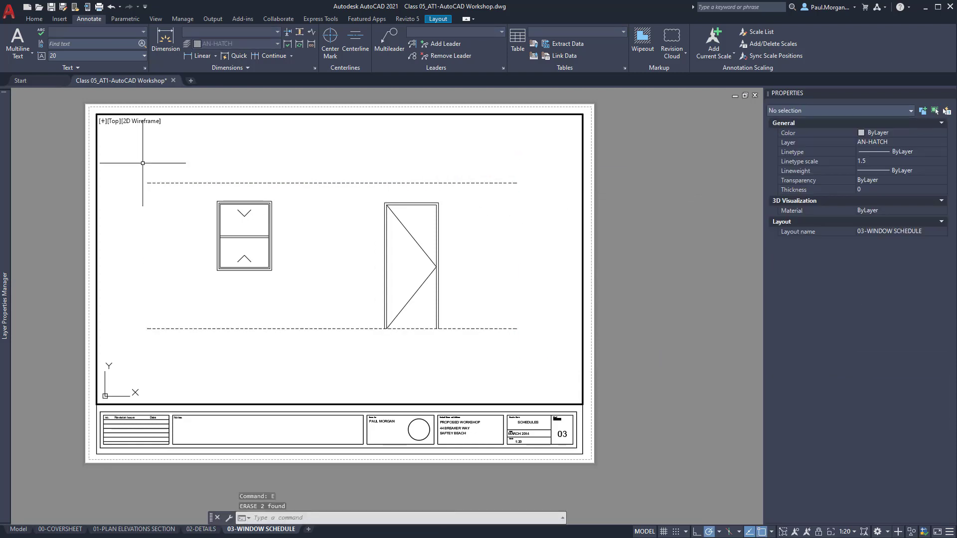
pyautogui.moveTo(485, 288); pyautogui.dragTo(488, 291, button='middle')
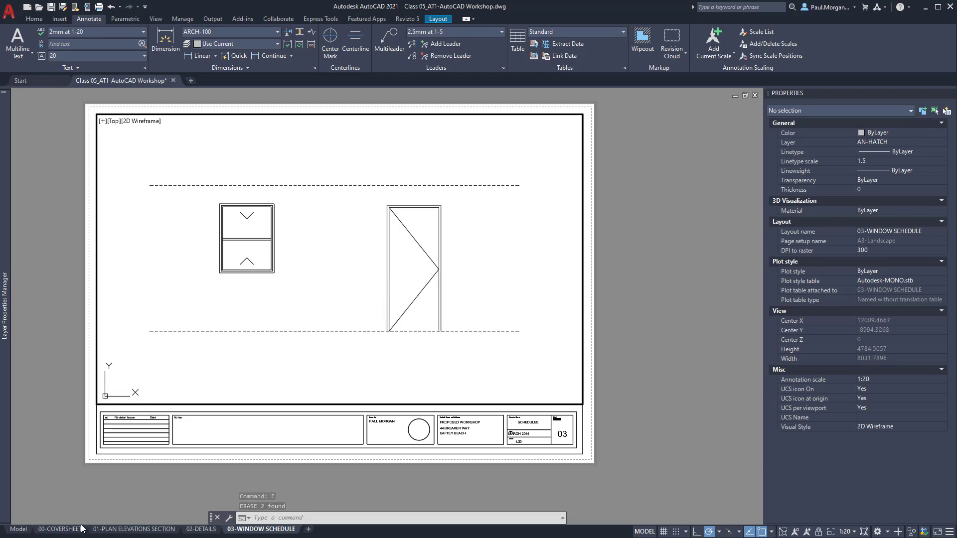
pyautogui.doubleClick(666, 497)
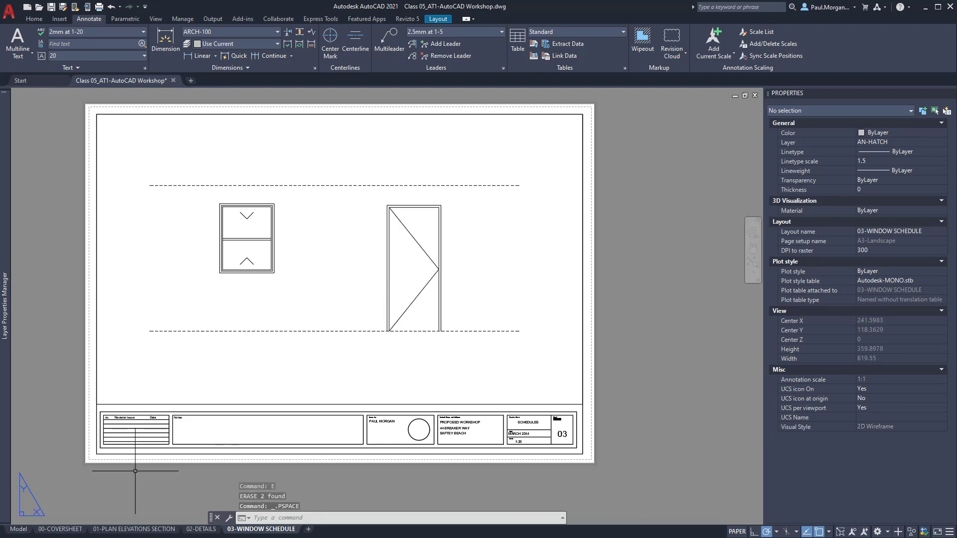
# - Go to model space and make ARCH-50 the current dimension style
pyautogui.click(18, 530)
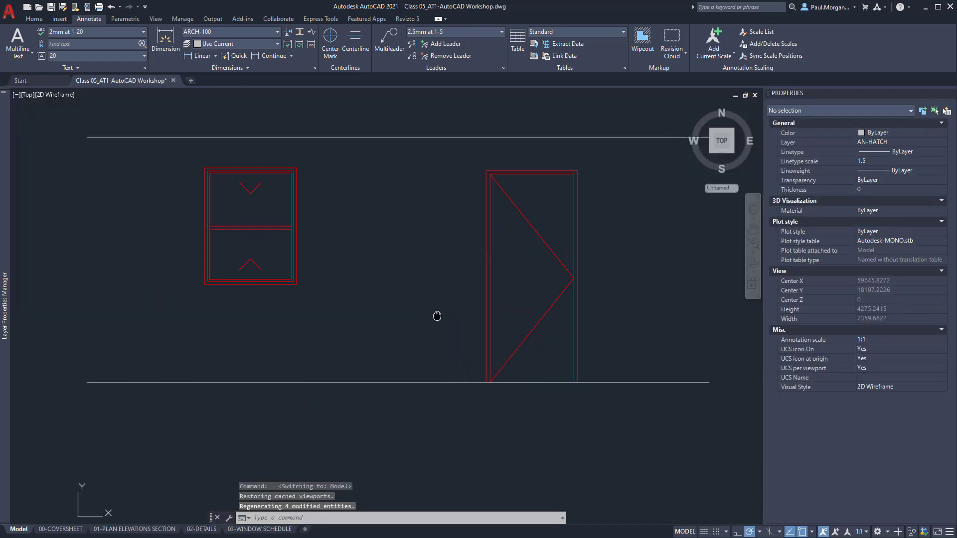
pyautogui.scroll(-3, 381, 307)
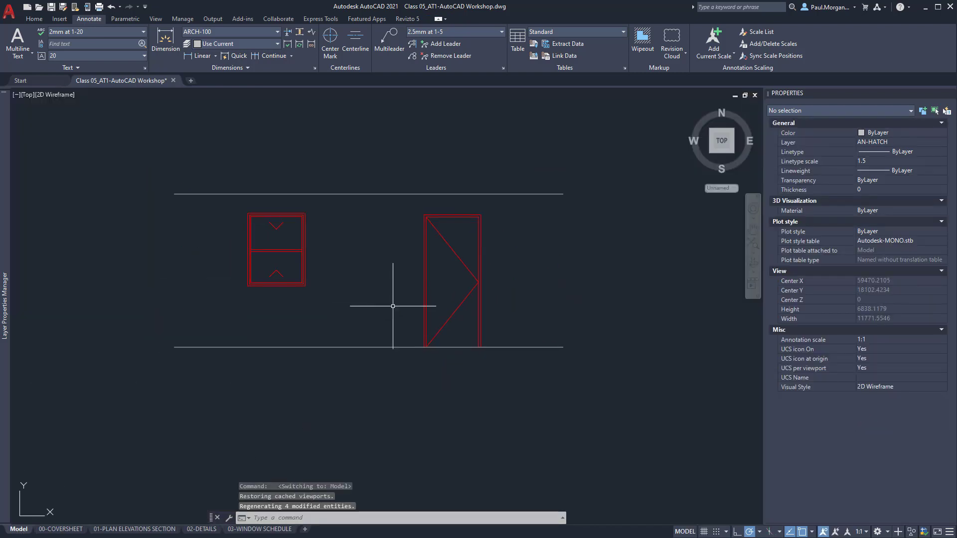
pyautogui.click(209, 32)
pyautogui.scroll(-2, 265, 83)
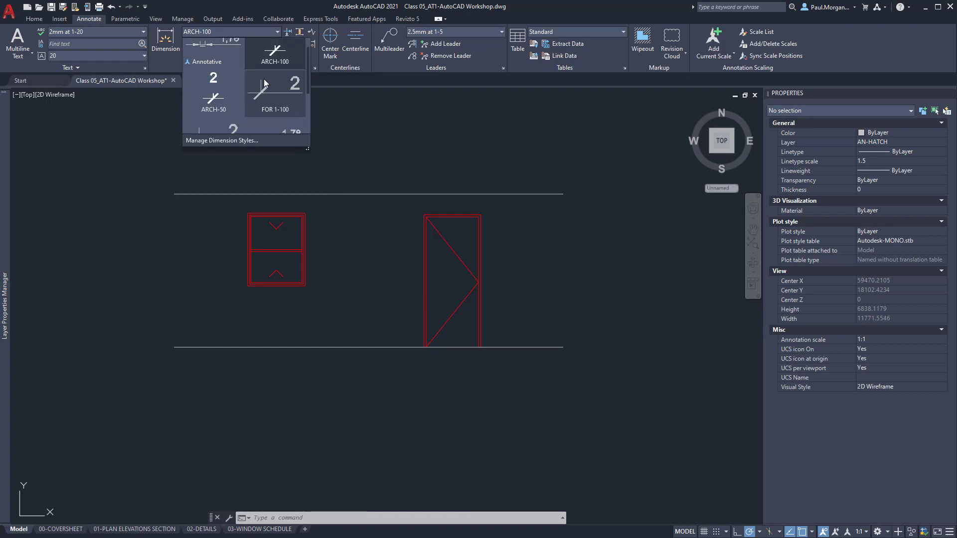
pyautogui.scroll(3, 265, 82)
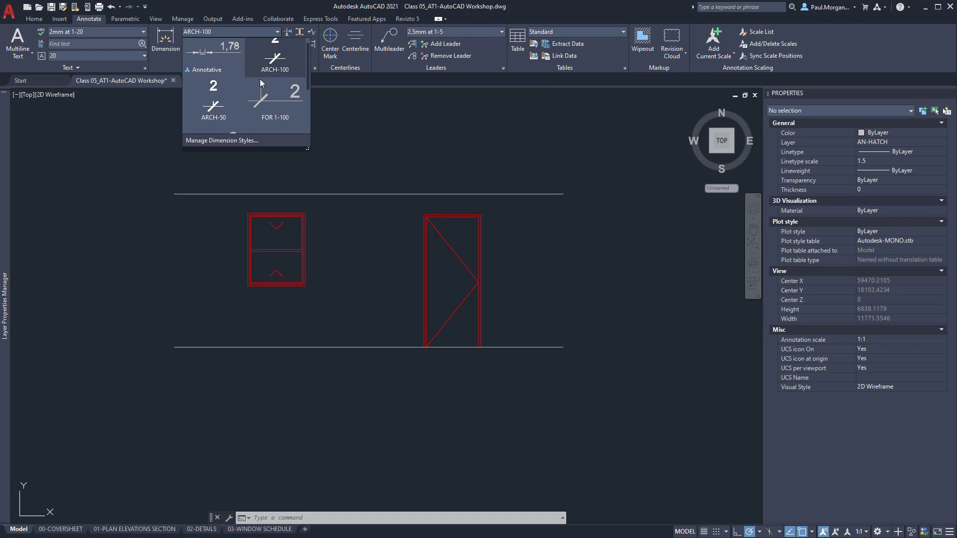
pyautogui.scroll(-3, 265, 88)
pyautogui.scroll(3, 270, 95)
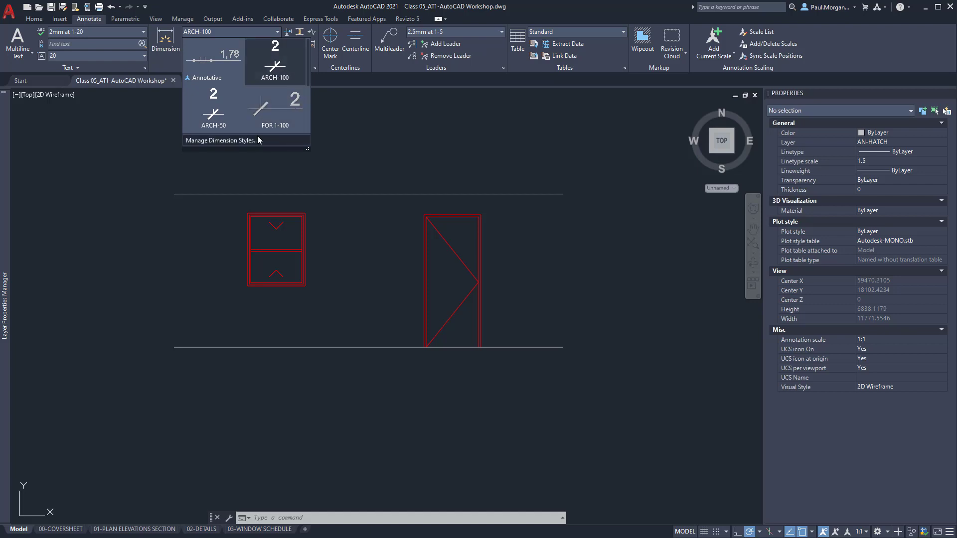
pyautogui.click(208, 117)
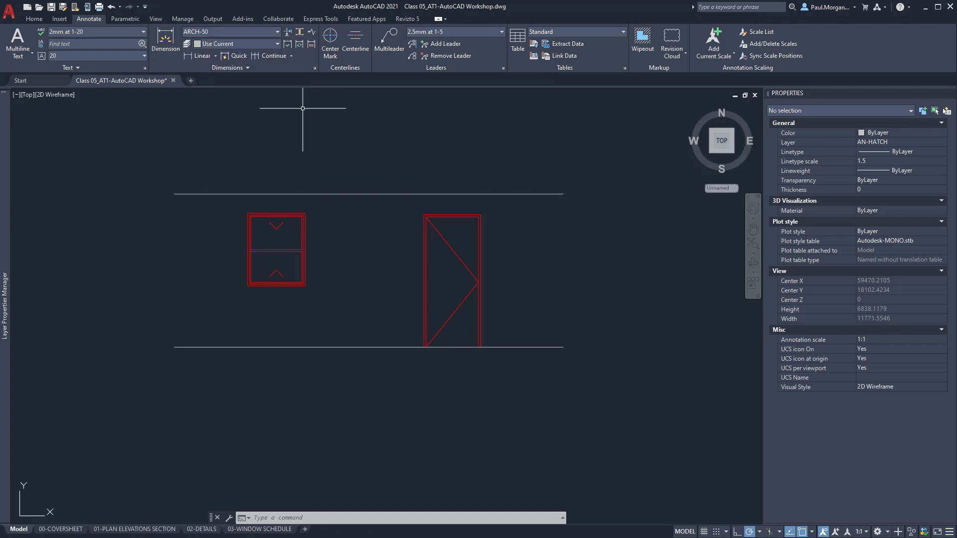
# - Dimension the window's overall height, placing the dimension line between the window and the door
pyautogui.click(165, 40)
pyautogui.click(305, 213)
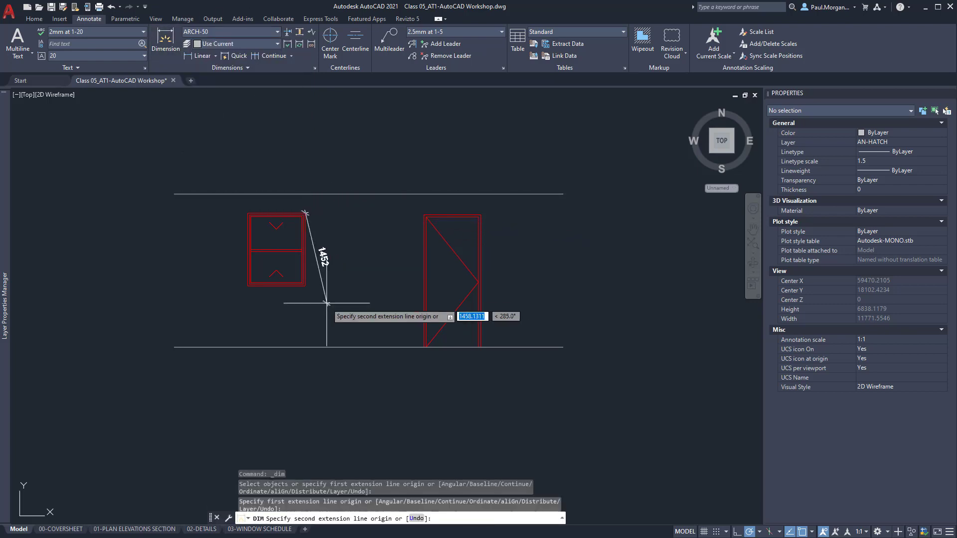
pyautogui.click(305, 286)
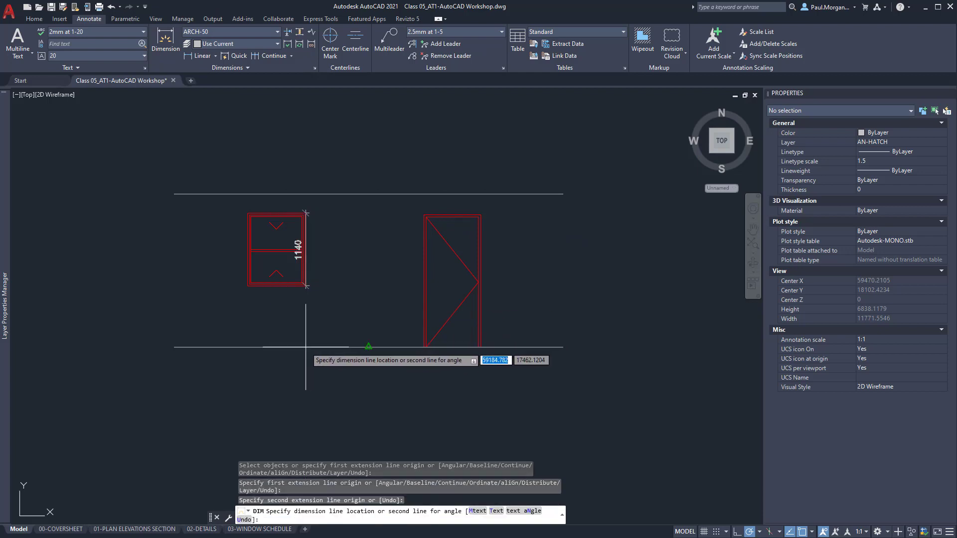
pyautogui.click(368, 319)
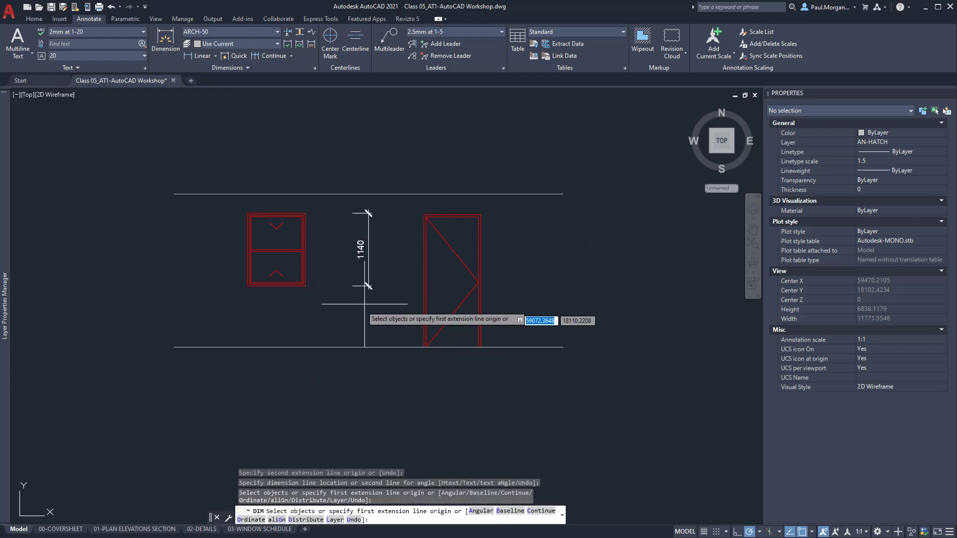
pyautogui.click(369, 294)
pyautogui.click(369, 347)
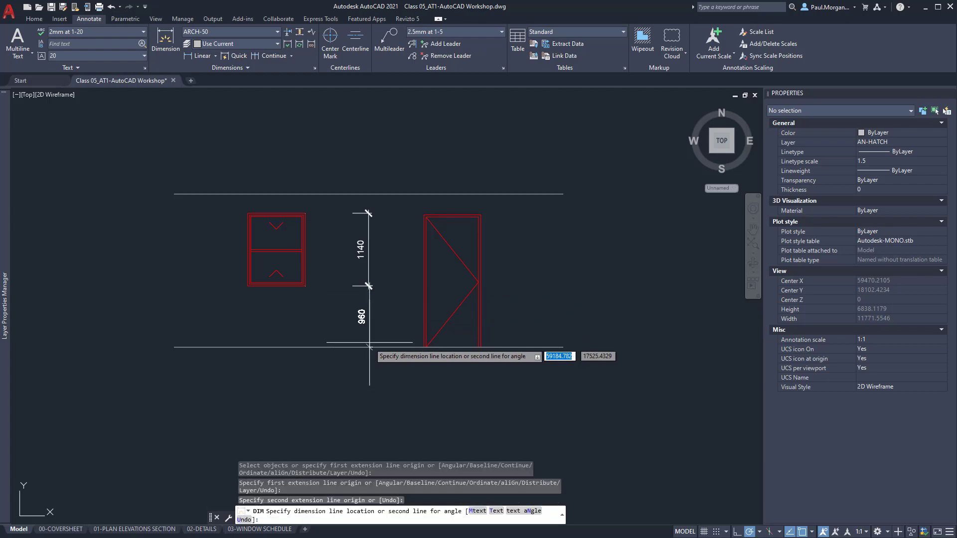
pyautogui.press('Escape')
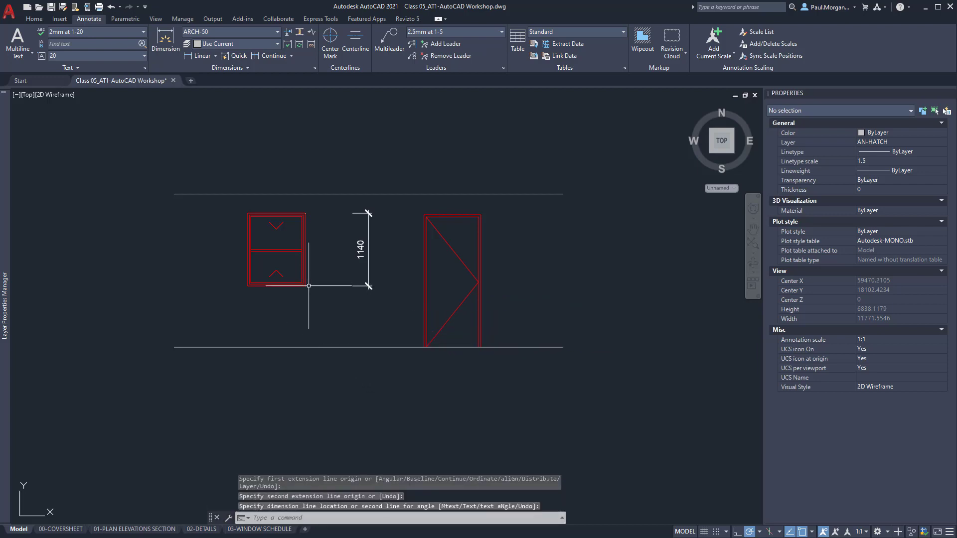
# - Dimension the sill height from the window's bottom corner to the floor level line, in line with the window height dimension
pyautogui.press('space')
pyautogui.click(305, 286)
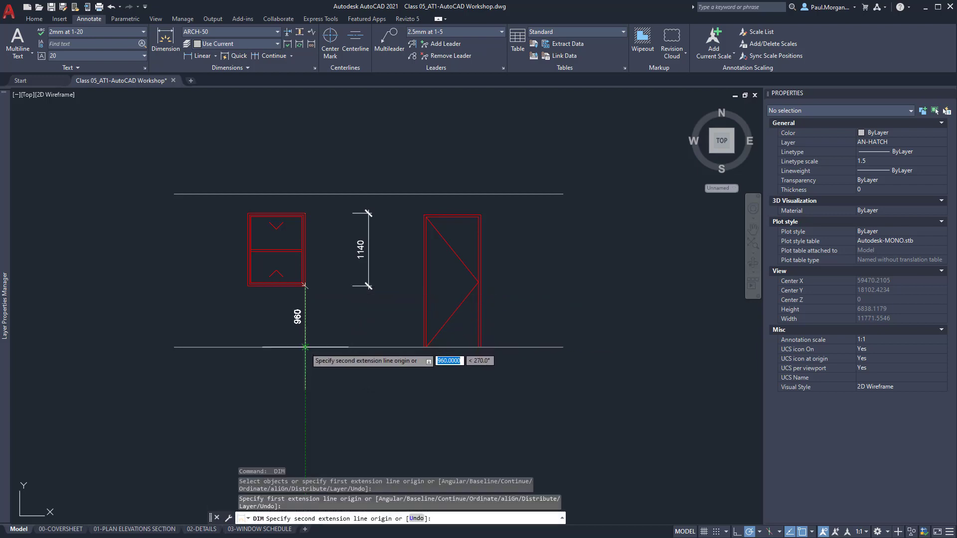
pyautogui.click(305, 347)
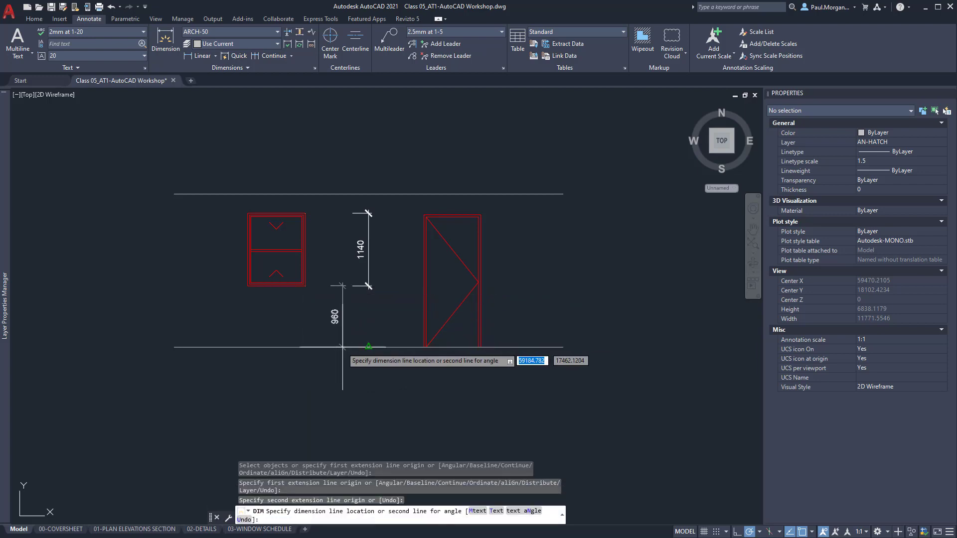
pyautogui.click(368, 294)
pyautogui.press('Escape')
# - Move the window height and sill height dimensions together horizontally, closer to the window
pyautogui.click(377, 275)
pyautogui.click(361, 290)
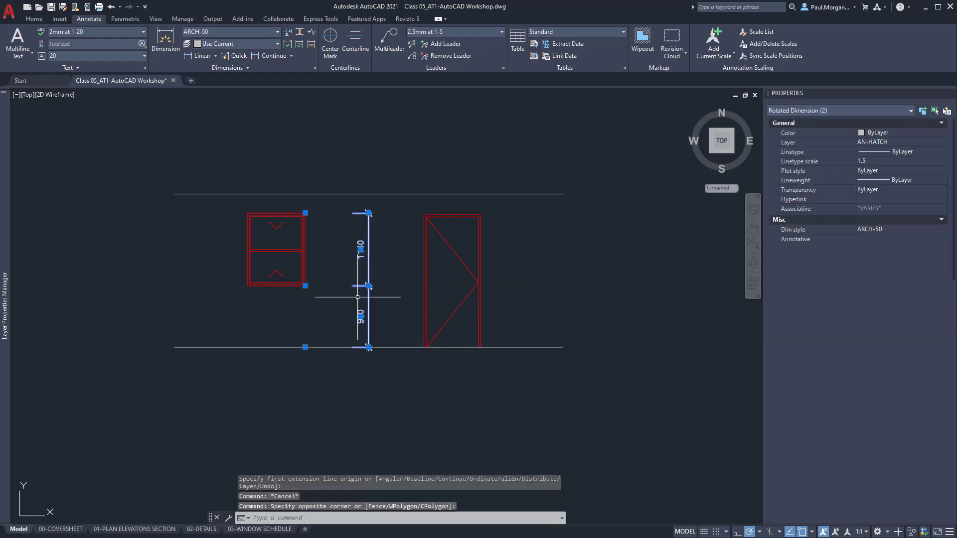
pyautogui.write('m')
pyautogui.press('space')
pyautogui.click(369, 289)
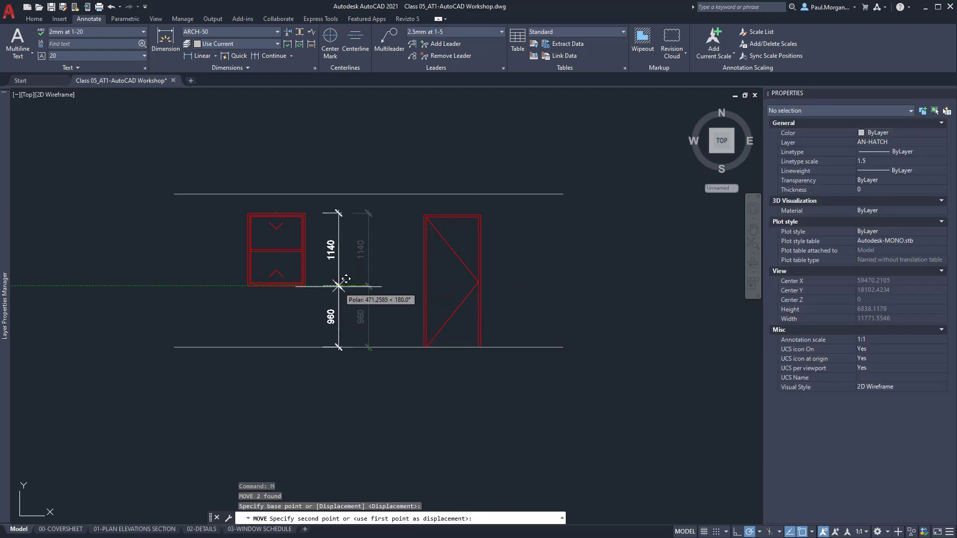
pyautogui.click(331, 286)
pyautogui.press('Escape')
pyautogui.press('Escape')
pyautogui.press('Escape')
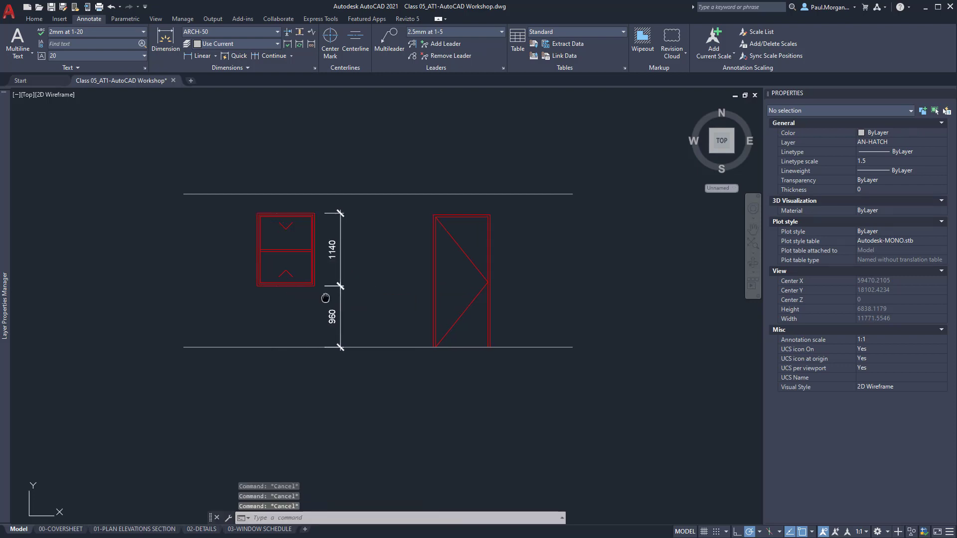
pyautogui.scroll(3, 397, 278)
pyautogui.moveTo(427, 273); pyautogui.dragTo(368, 282, button='middle')
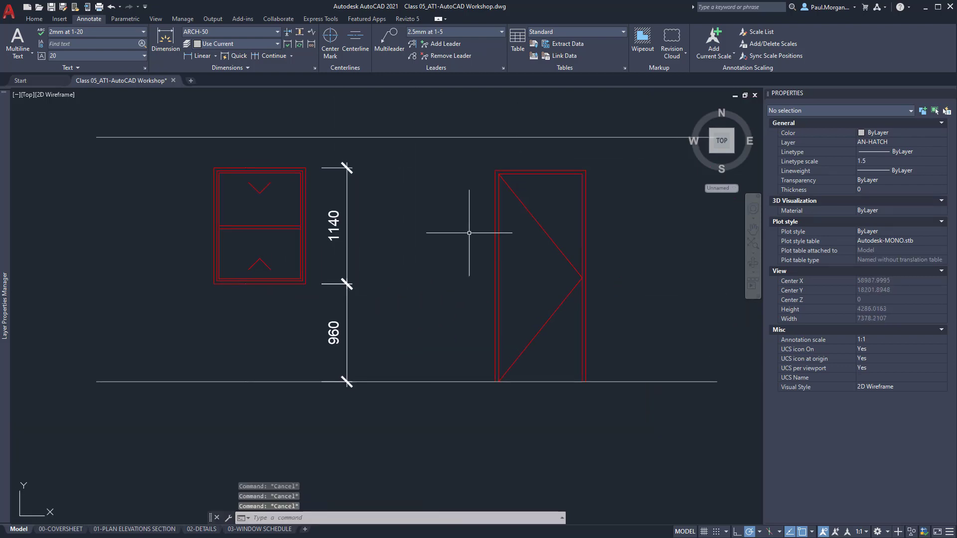
pyautogui.moveTo(469, 233)
pyautogui.mouseDown(button='middle')
pyautogui.moveTo(439, 261)
pyautogui.moveTo(344, 271)
pyautogui.mouseUp(button='middle')
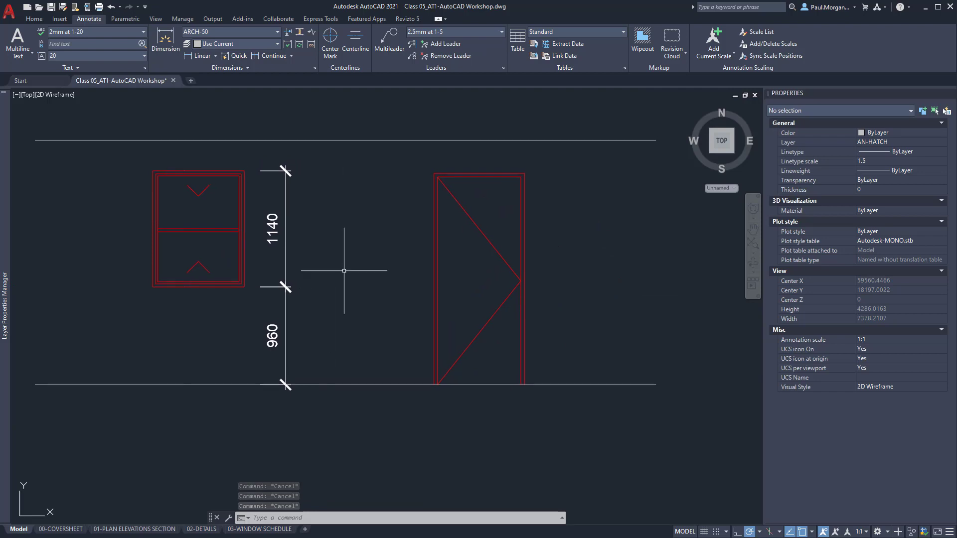
pyautogui.moveTo(293, 395); pyautogui.dragTo(344, 375, button='middle')
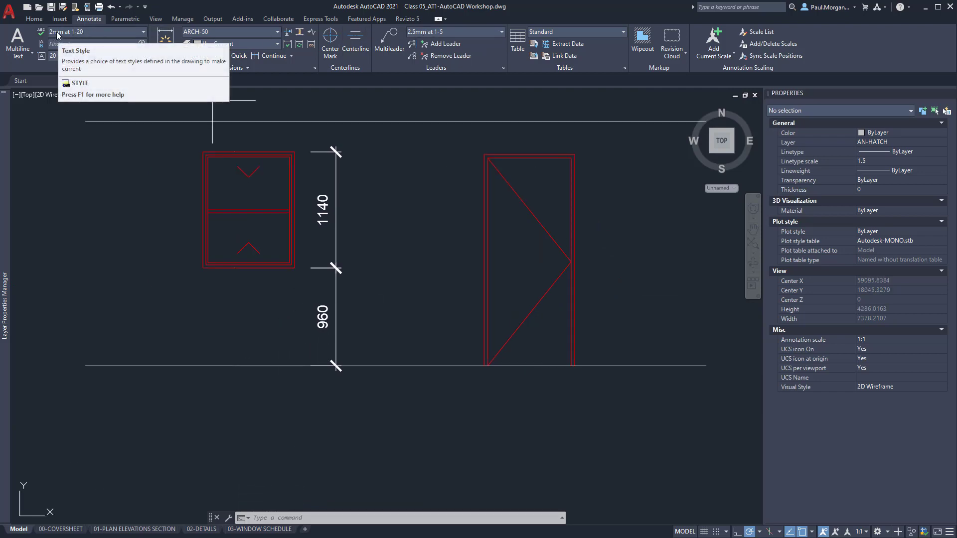
pyautogui.click(21, 38)
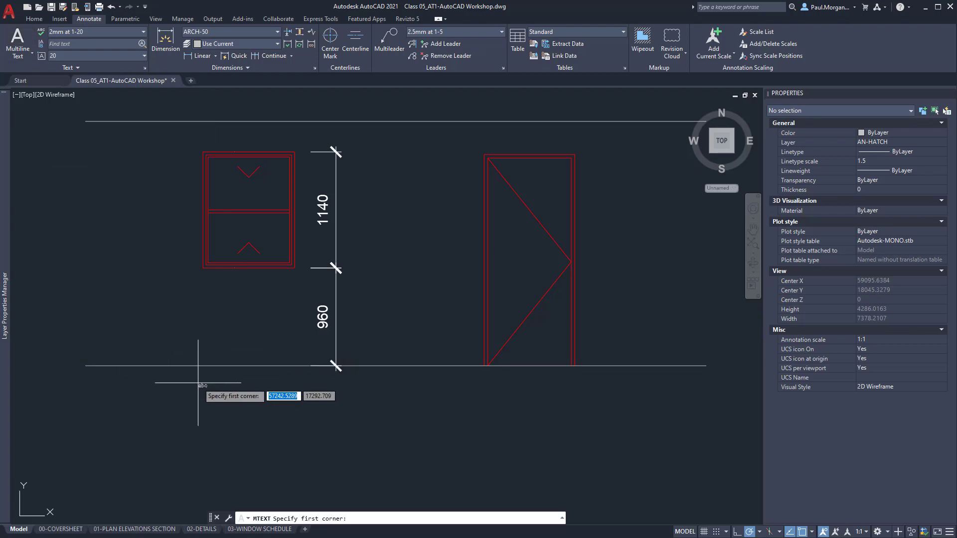
pyautogui.click(198, 383)
pyautogui.click(325, 450)
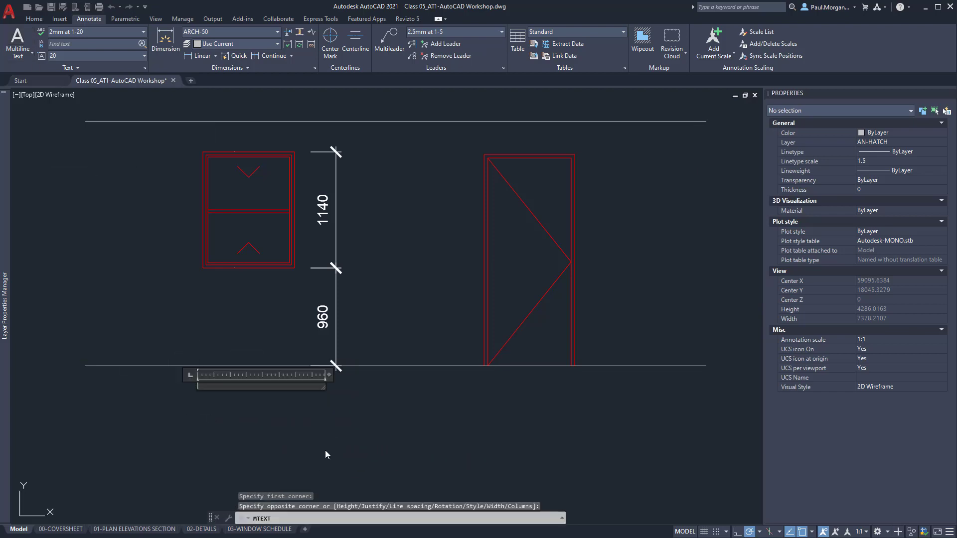
# - Add the multiline text "WINDOW 01/ 02" in the 2mm at 1-20 style below the floor level line, under the window
pyautogui.click(14, 40)
pyautogui.click(201, 384)
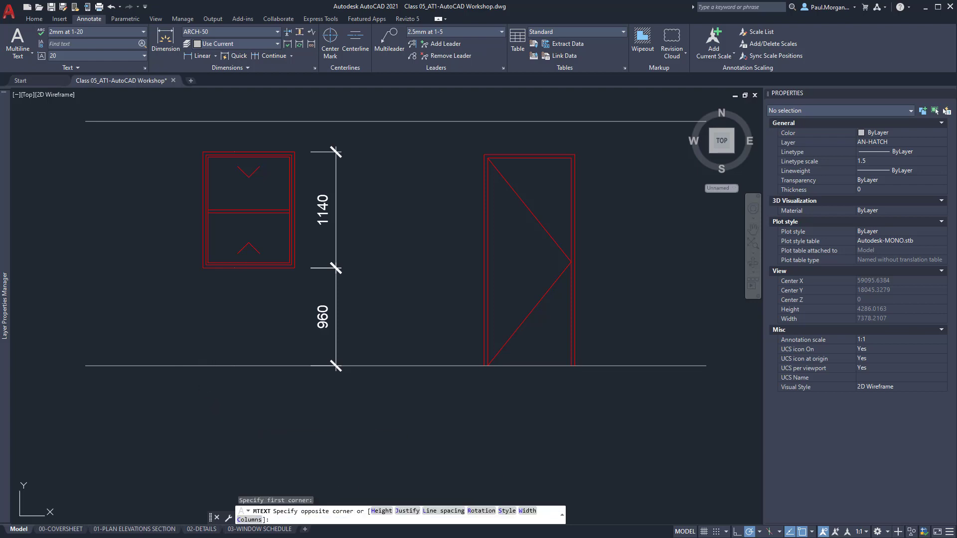
pyautogui.click(342, 393)
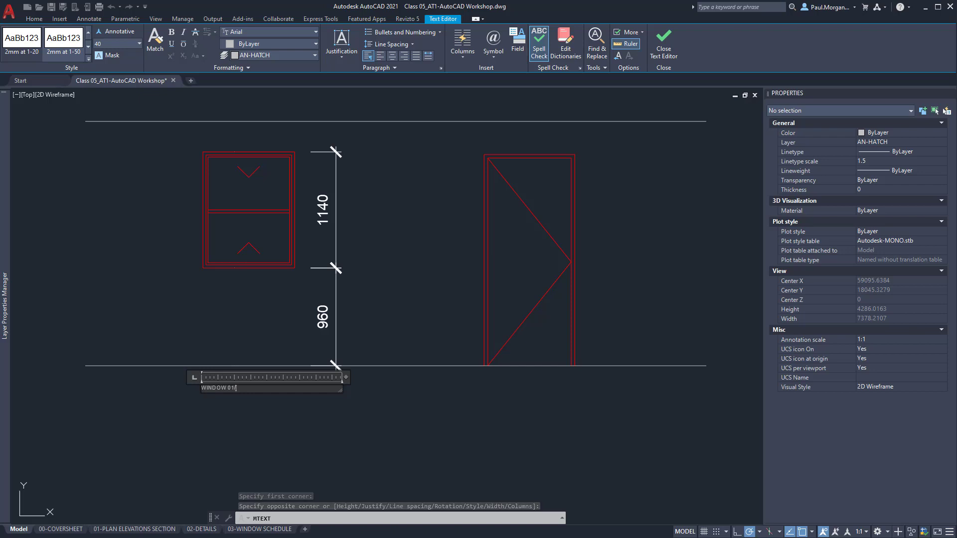
pyautogui.press('Return')
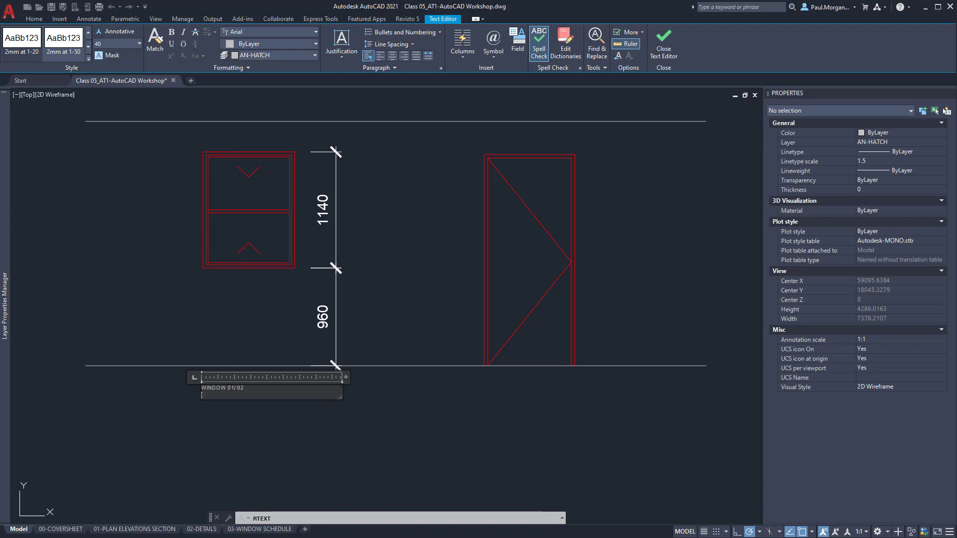
pyautogui.click(363, 462)
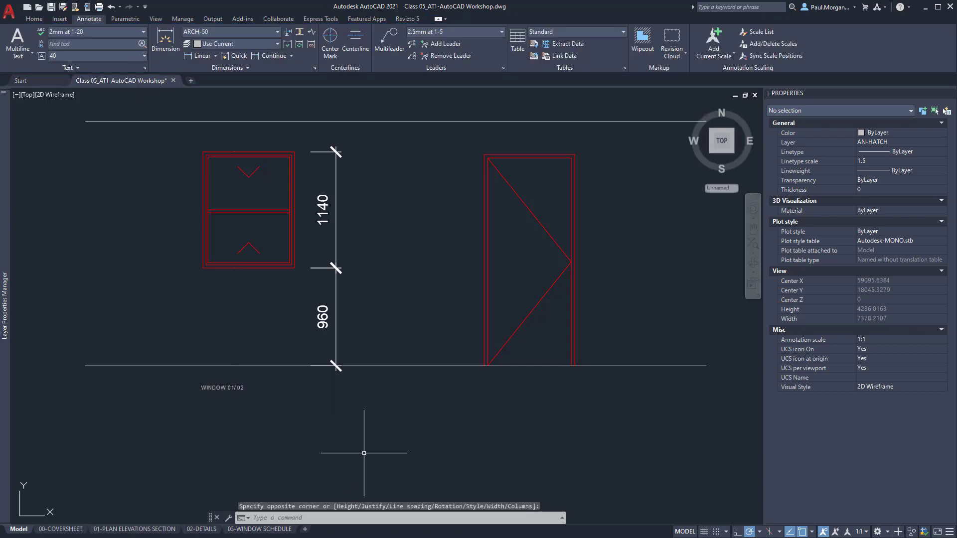
# - Put the window title text on the AN-TEXT layer and clear the selection
pyautogui.click(229, 387)
pyautogui.click(34, 18)
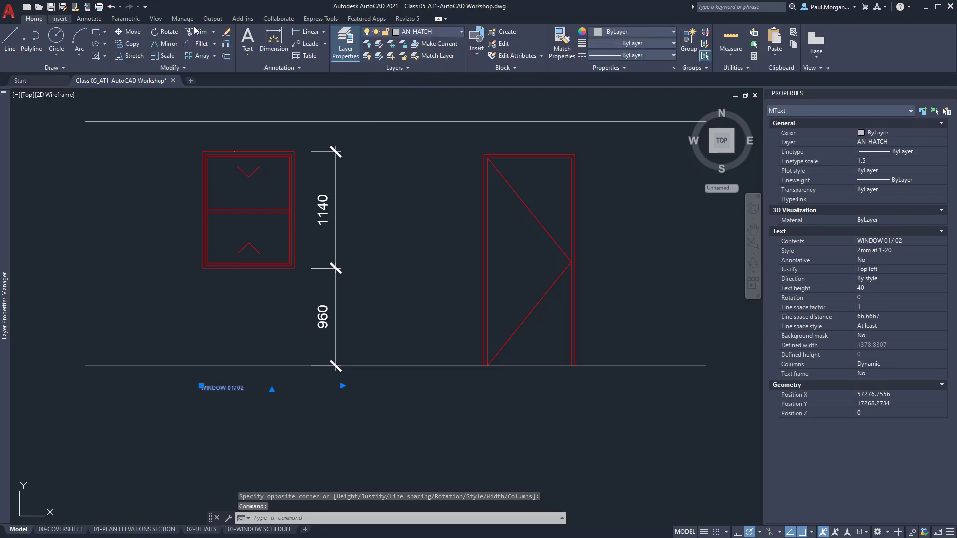
pyautogui.click(414, 35)
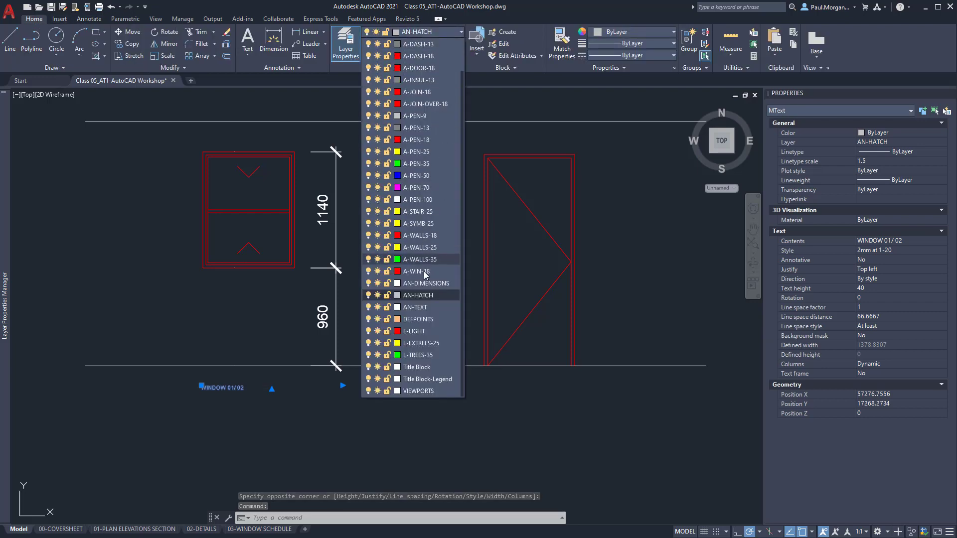
pyautogui.click(424, 310)
pyautogui.moveTo(292, 394); pyautogui.dragTo(297, 391, button='middle')
pyautogui.click(264, 397)
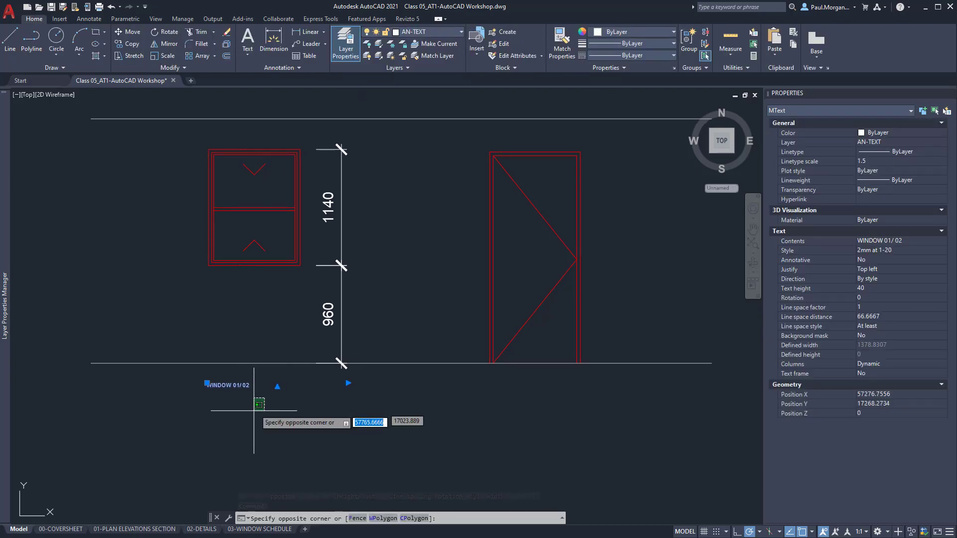
pyautogui.click(245, 417)
pyautogui.press('Escape')
pyautogui.press('Escape')
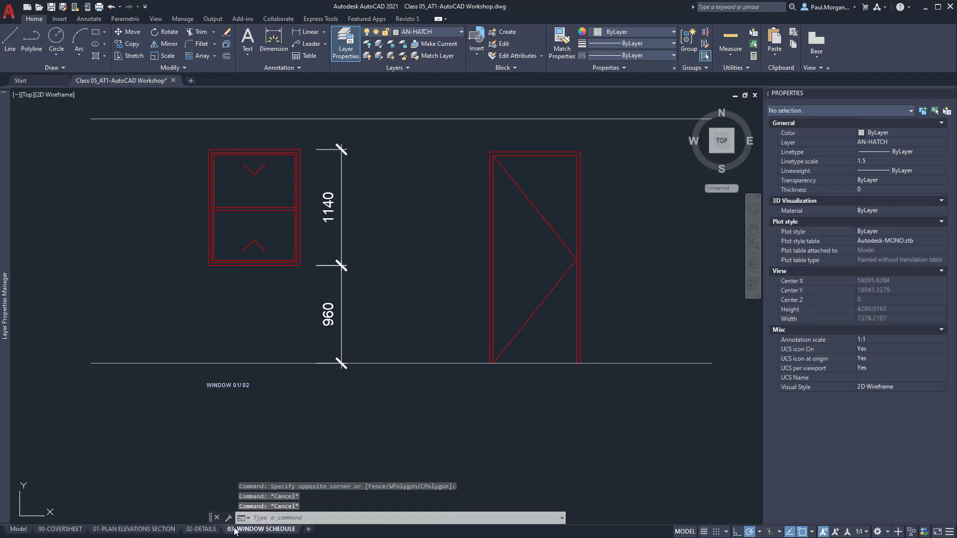
# - Check the window title text and dimensions on the 03-WINDOW SCHEDULE sheet
pyautogui.click(260, 529)
pyautogui.scroll(3, 231, 329)
pyautogui.scroll(-4, 299, 244)
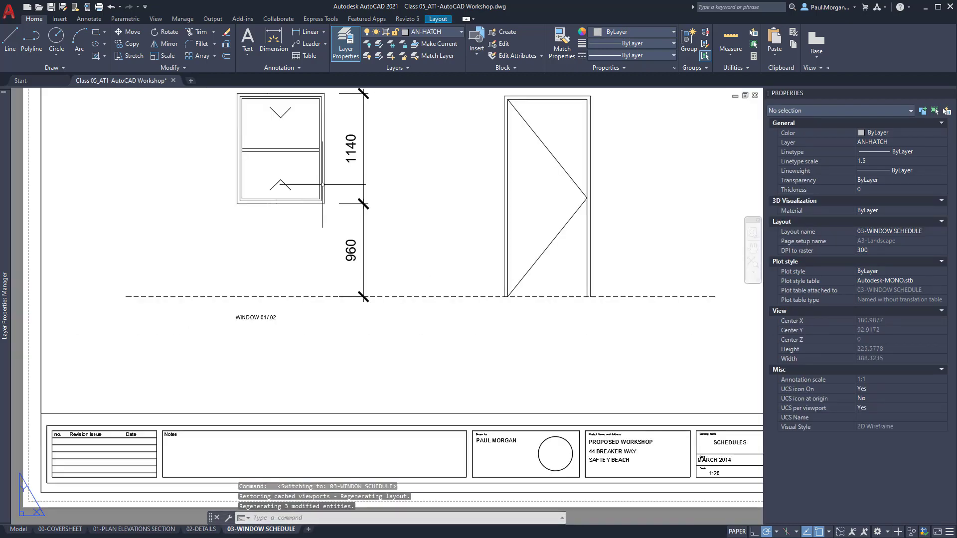
pyautogui.moveTo(330, 236); pyautogui.dragTo(322, 253, button='middle')
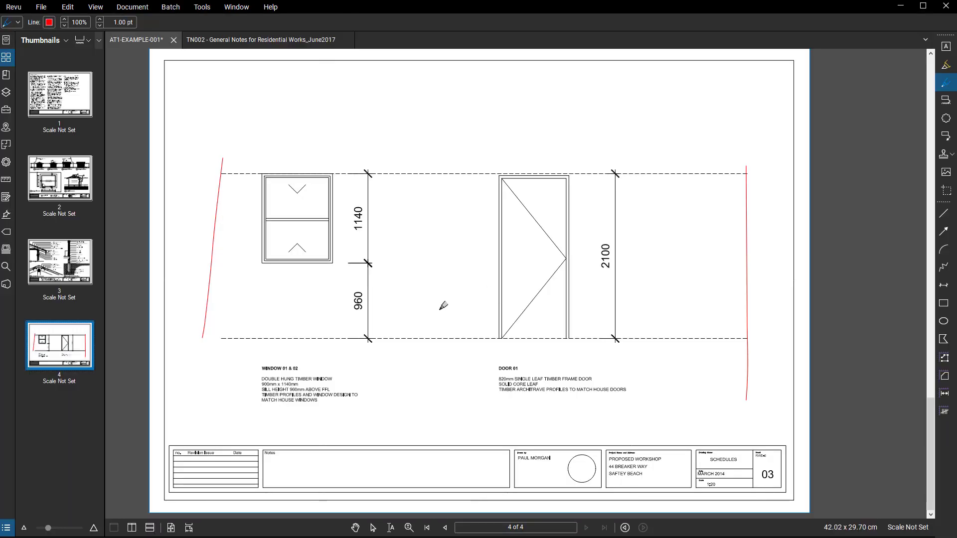
# - Switch to the AT1-EXAMPLE-001 PDF in Revu and examine the WINDOW 01 & 02 note against the window elevation
pyautogui.scroll(5, 283, 381)
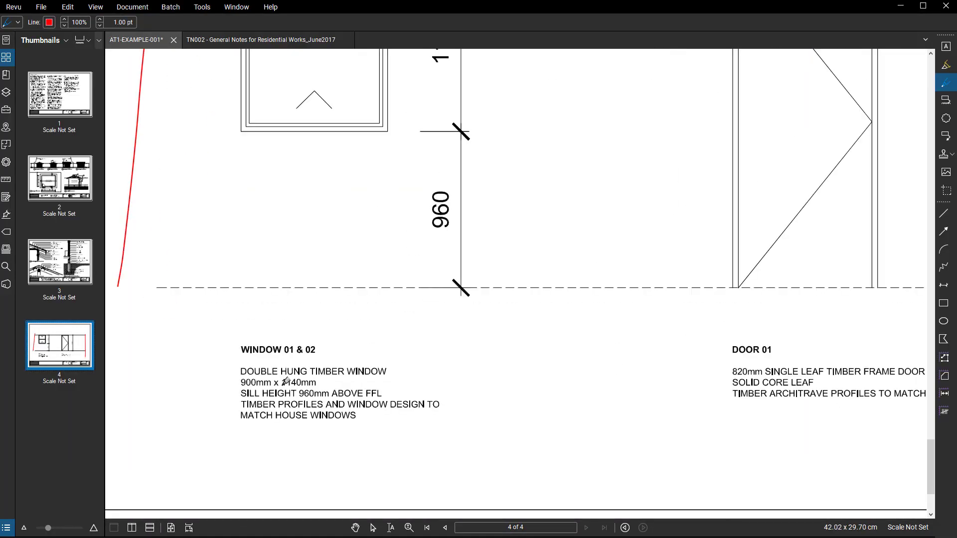
pyautogui.moveTo(253, 391); pyautogui.dragTo(218, 310, button='middle')
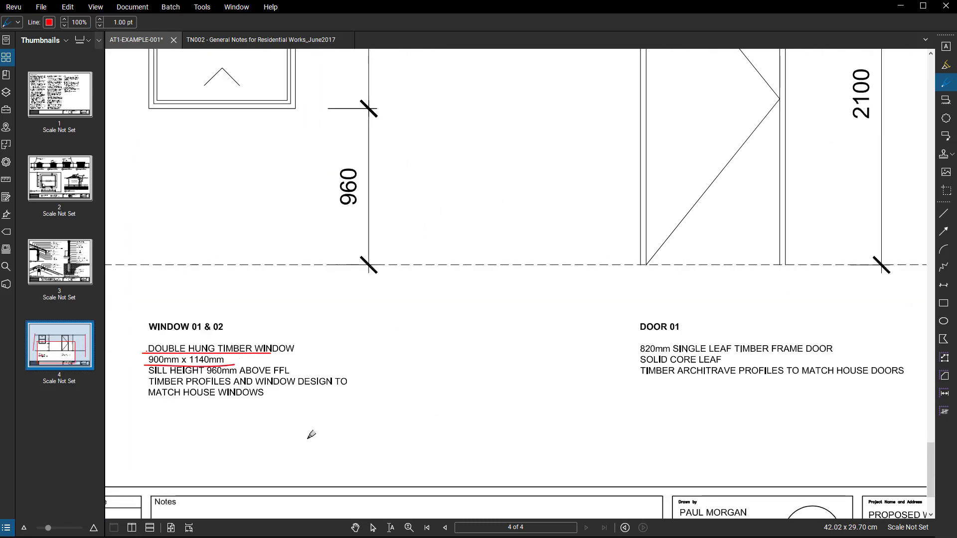
pyautogui.scroll(-1, 311, 435)
pyautogui.moveTo(311, 435); pyautogui.dragTo(409, 349, button='middle')
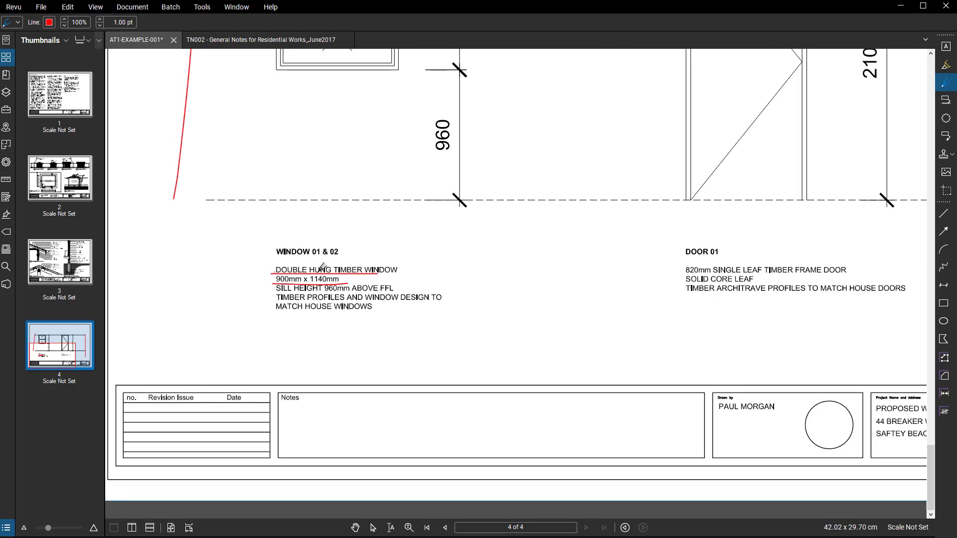
pyautogui.moveTo(378, 255); pyautogui.dragTo(384, 312, button='middle')
pyautogui.scroll(1, 383, 312)
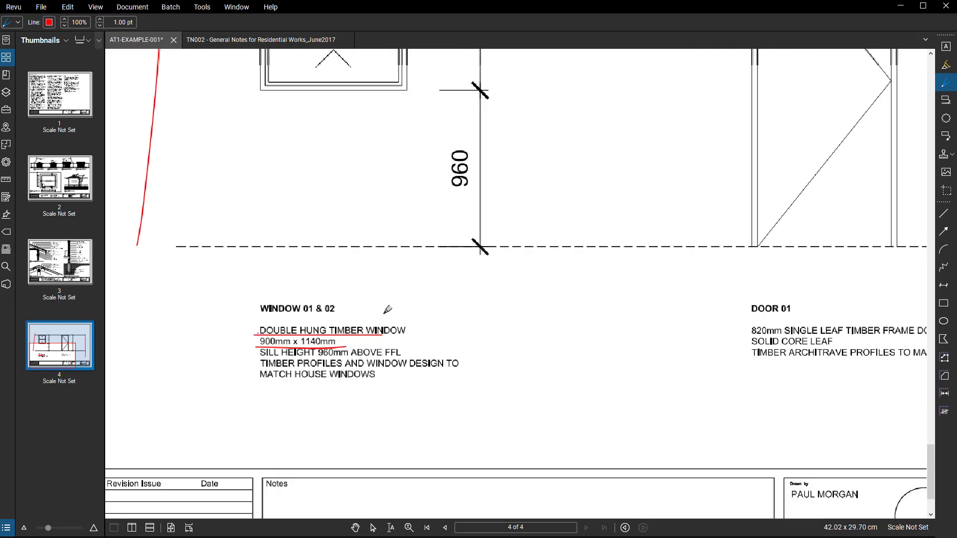
pyautogui.scroll(-2, 384, 313)
pyautogui.moveTo(349, 235); pyautogui.dragTo(343, 320, button='middle')
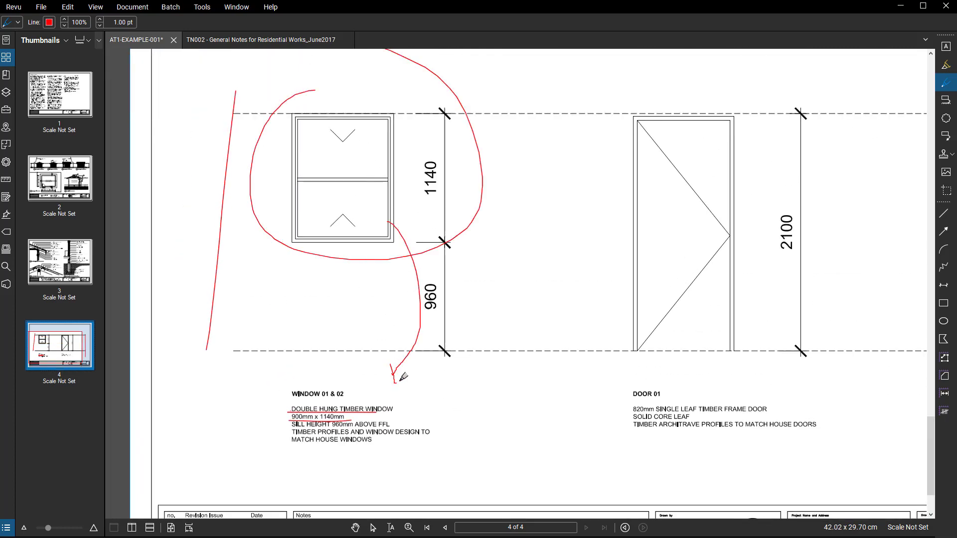
pyautogui.moveTo(409, 392); pyautogui.dragTo(399, 320, button='middle')
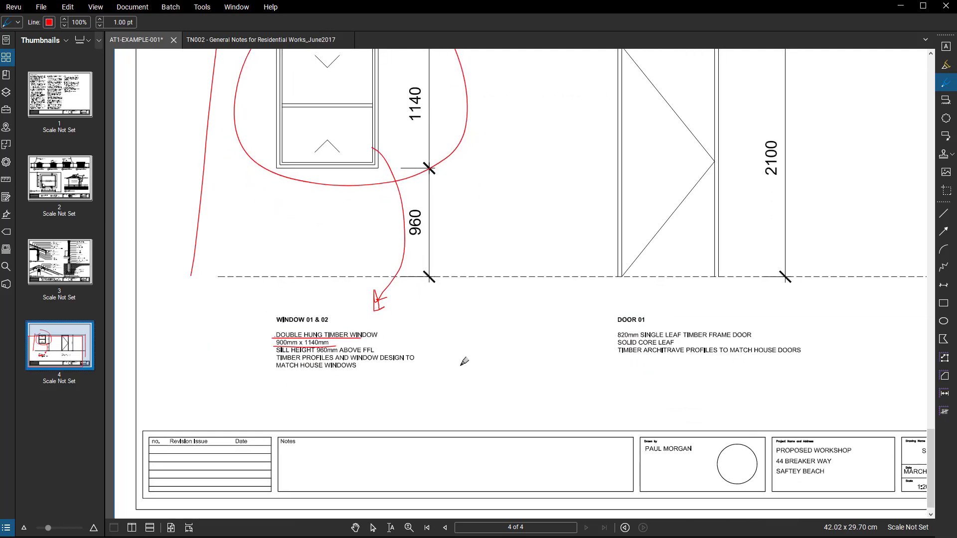
# - Review the example's window and door elevations with their notes, and sketch a red curved arrow above the window
pyautogui.scroll(-2, 449, 353)
pyautogui.moveTo(519, 371); pyautogui.dragTo(468, 359, button='middle')
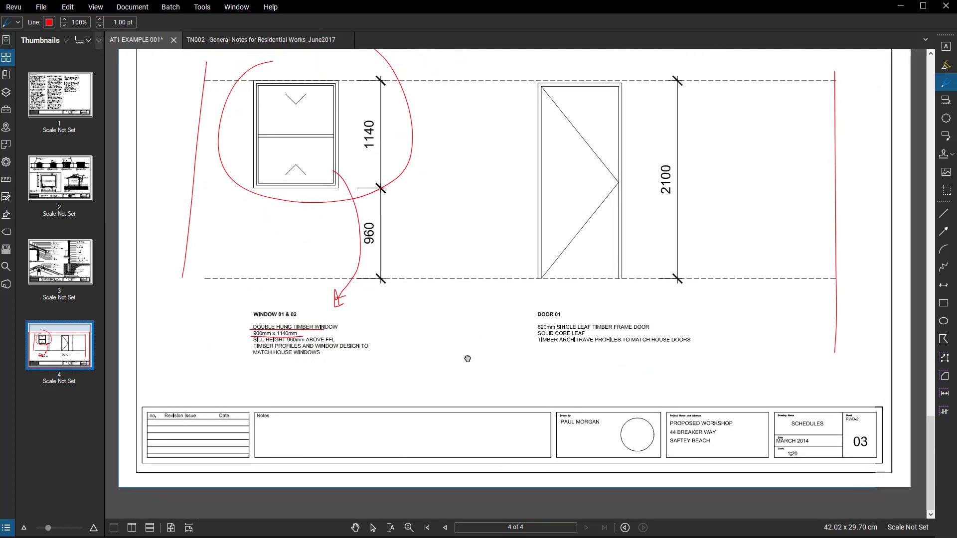
pyautogui.moveTo(577, 283); pyautogui.dragTo(601, 325, button='middle')
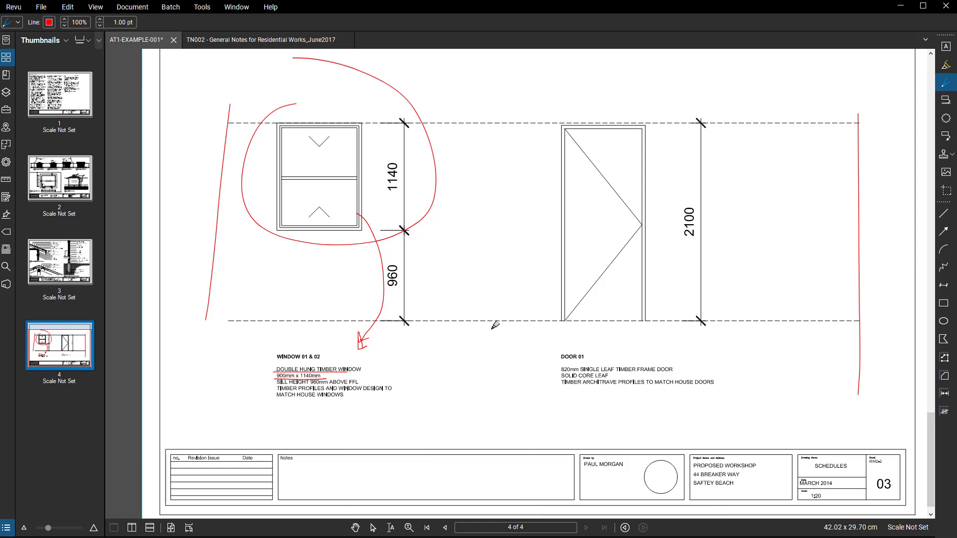
pyautogui.moveTo(176, 187); pyautogui.dragTo(204, 184, button='middle')
pyautogui.moveTo(427, 176); pyautogui.dragTo(367, 201, button='middle')
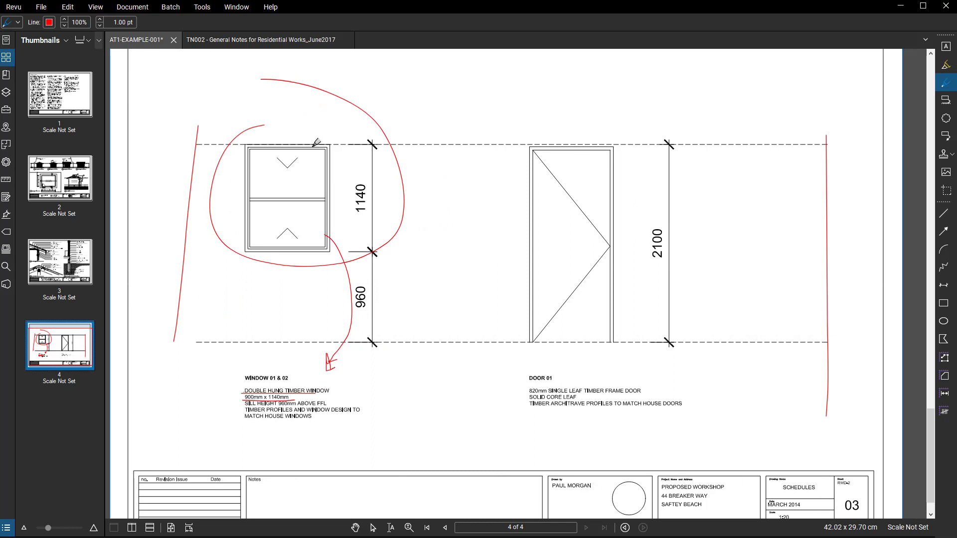
pyautogui.moveTo(494, 237)
pyautogui.mouseDown(button='middle')
pyautogui.moveTo(578, 239)
pyautogui.moveTo(525, 265)
pyautogui.mouseUp(button='middle')
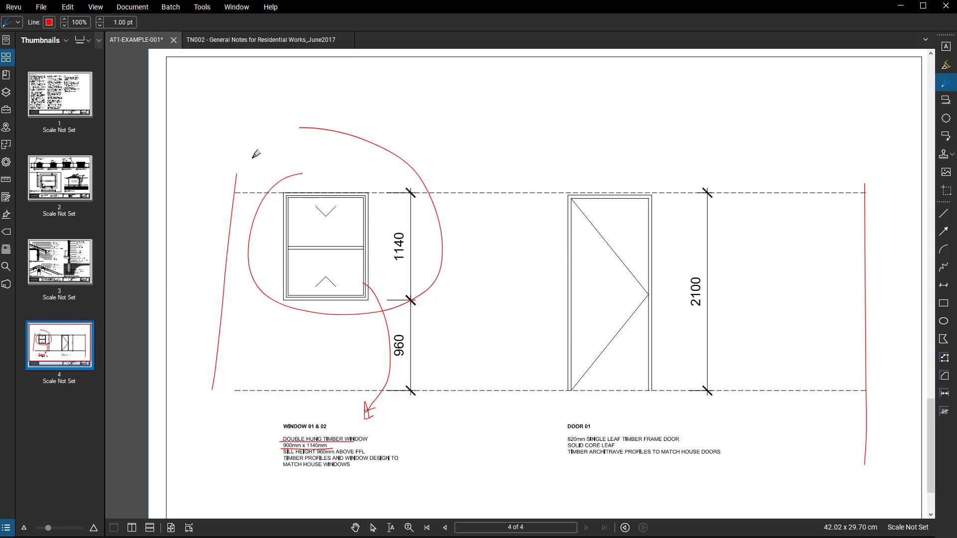
pyautogui.moveTo(206, 168)
pyautogui.mouseDown()
pyautogui.moveTo(495, 141)
pyautogui.moveTo(487, 146)
pyautogui.mouseUp()
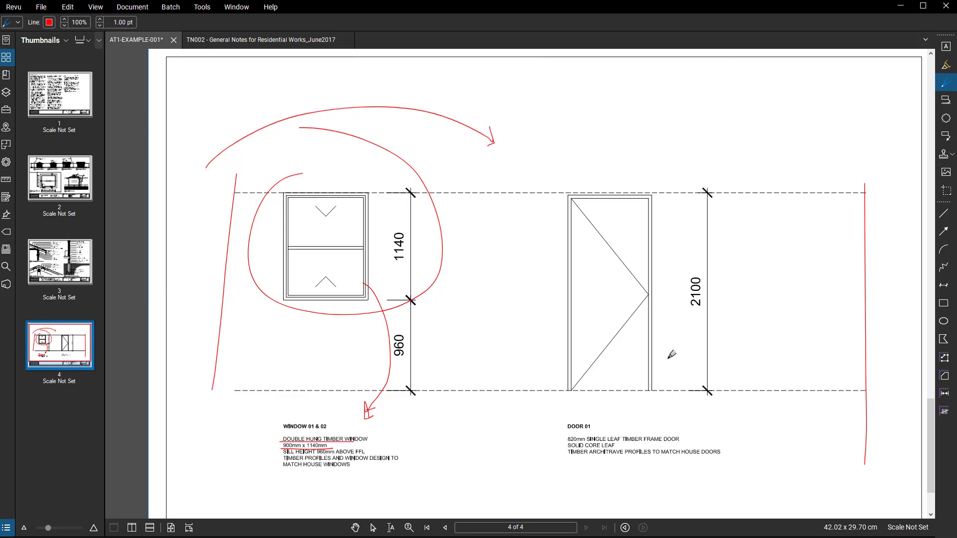
# - View the example's general notes coversheet, and look through the TN002 General Notes for Residential Works document
pyautogui.click(60, 101)
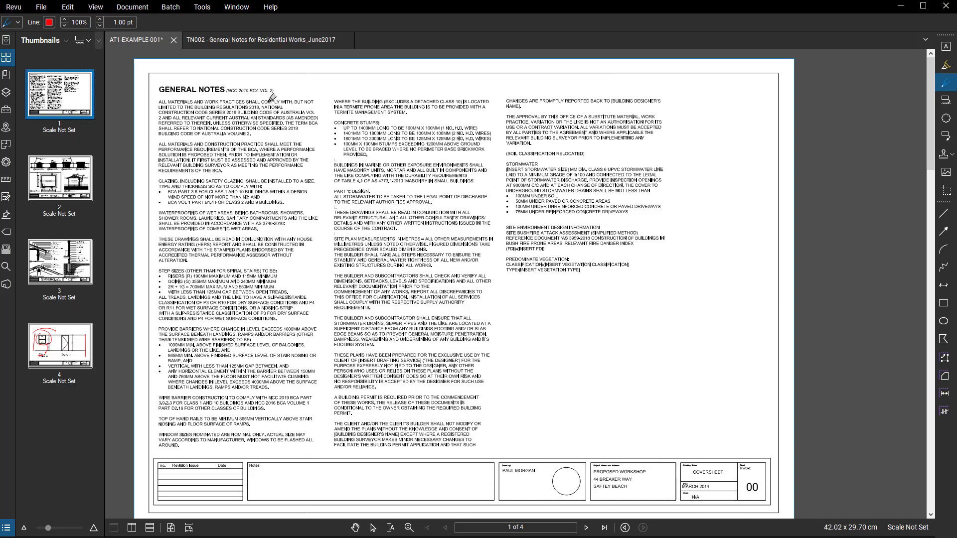
pyautogui.click(249, 39)
pyautogui.scroll(-4, 483, 210)
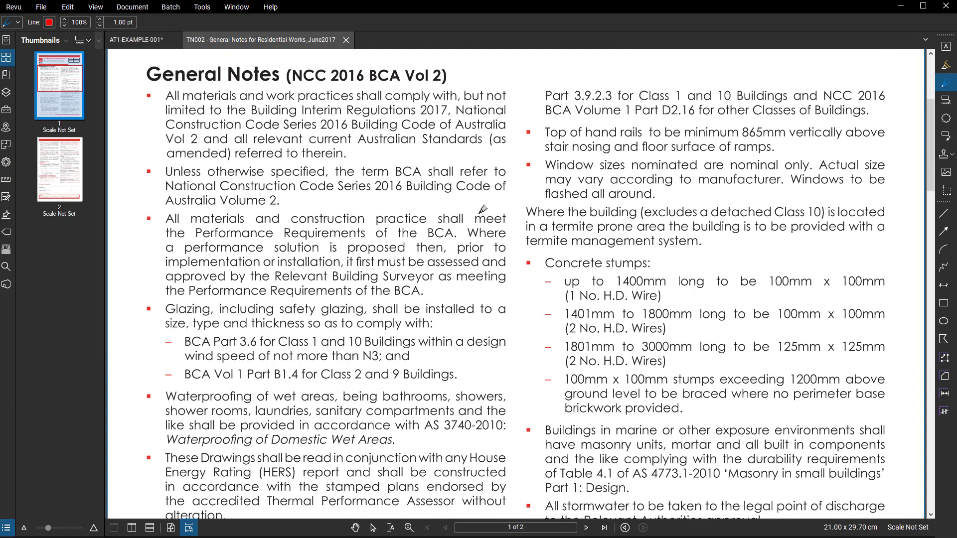
pyautogui.keyDown('ctrl'); pyautogui.scroll(-2, 481, 211); pyautogui.keyUp('ctrl')
pyautogui.scroll(-2, 557, 209)
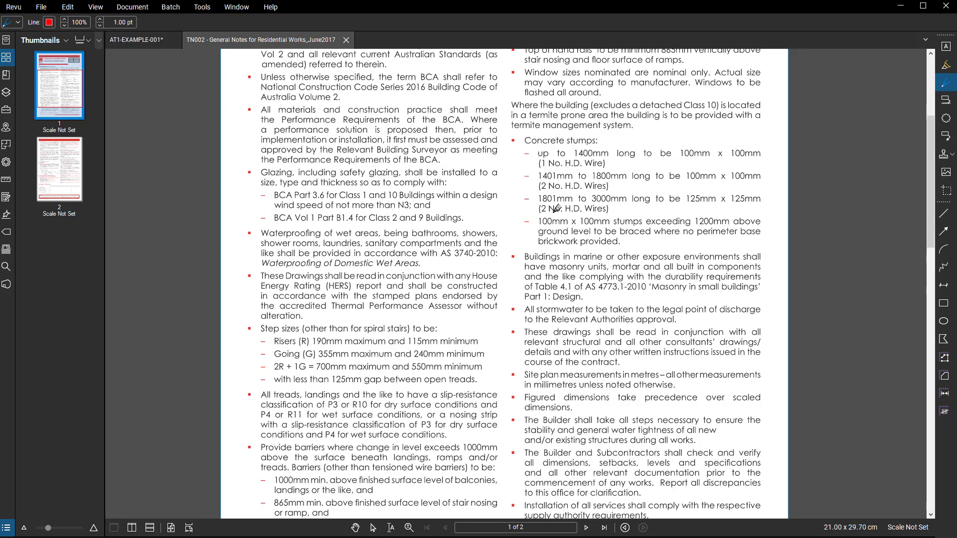
pyautogui.scroll(3, 557, 209)
pyautogui.scroll(-1, 557, 209)
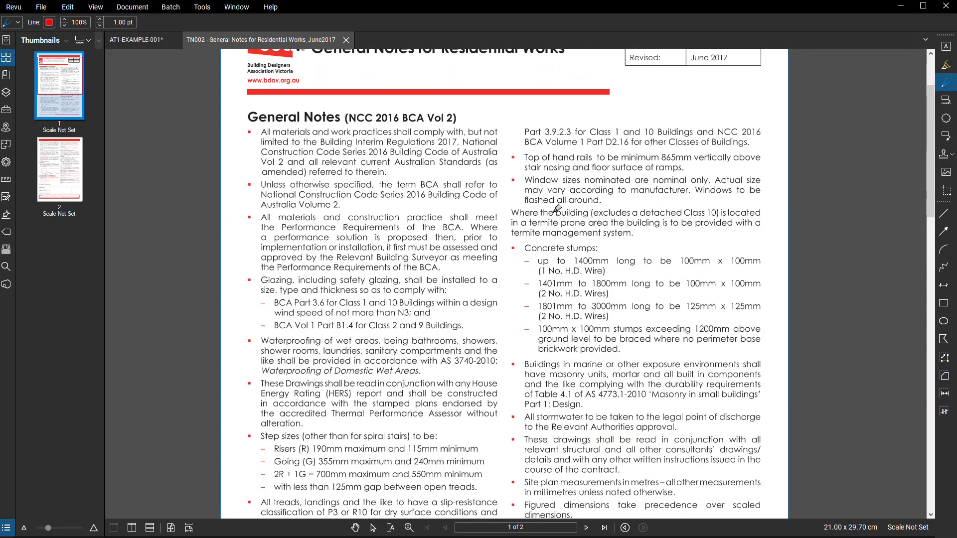
pyautogui.scroll(2, 557, 209)
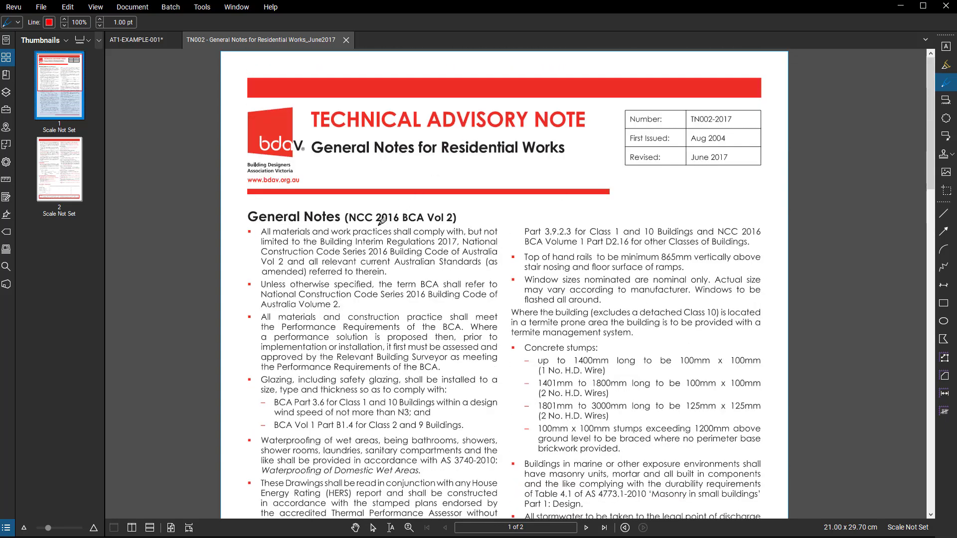
# - Underline "2016 BCA" in the General Notes heading and the first-issued and revised dates in red
pyautogui.moveTo(374, 222); pyautogui.dragTo(432, 215)
pyautogui.scroll(-1, 546, 204)
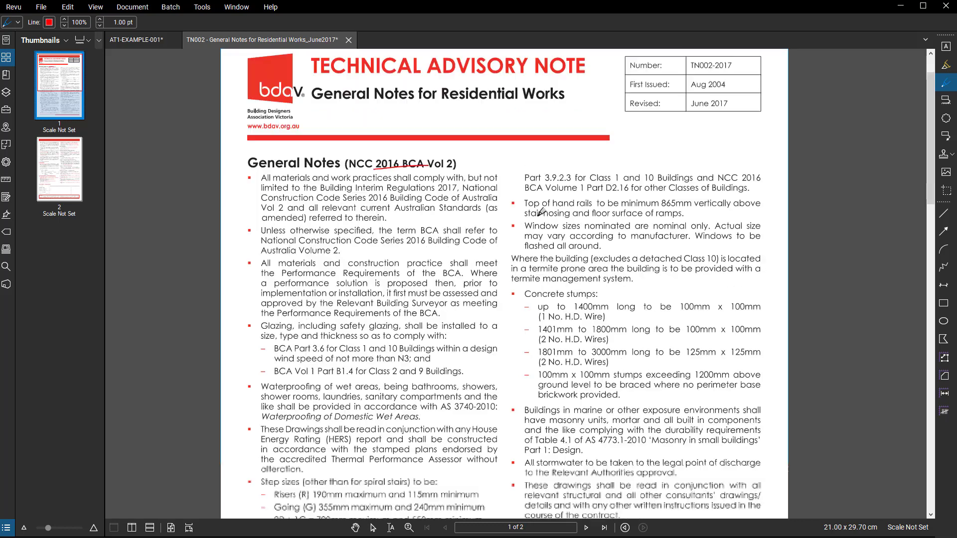
pyautogui.scroll(1, 541, 212)
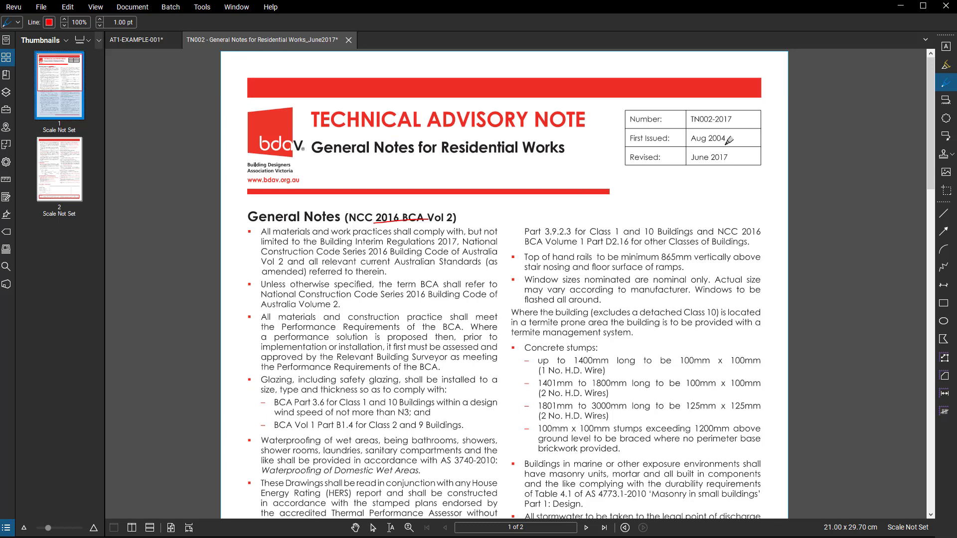
pyautogui.moveTo(695, 147); pyautogui.dragTo(751, 143)
pyautogui.moveTo(701, 163); pyautogui.dragTo(737, 157)
# - Read through the general notes, select the text from "All materials and work practices" into the "These Drawings shall be read" bullet, and clear the selection
pyautogui.scroll(-2, 436, 112)
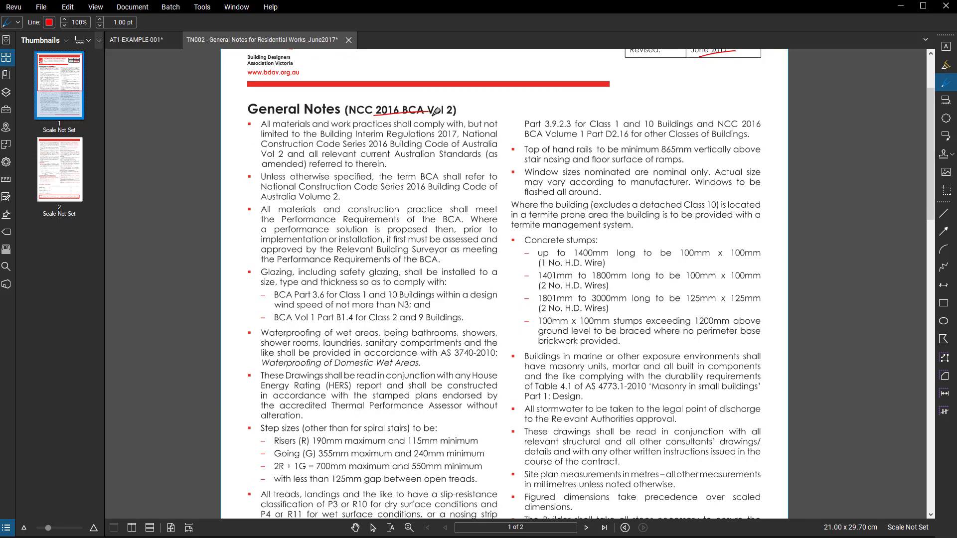
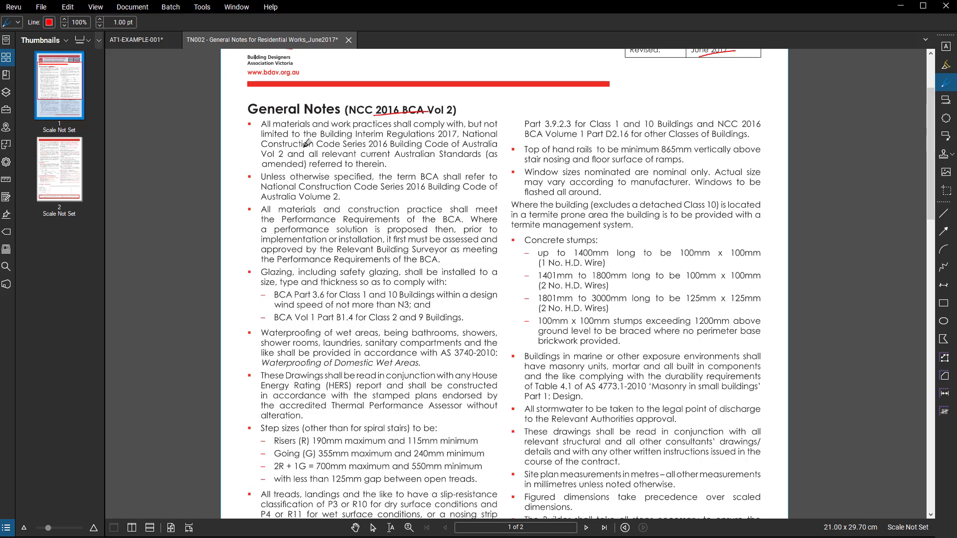
pyautogui.scroll(2, 355, 175)
pyautogui.scroll(-2, 333, 179)
pyautogui.scroll(-2, 457, 183)
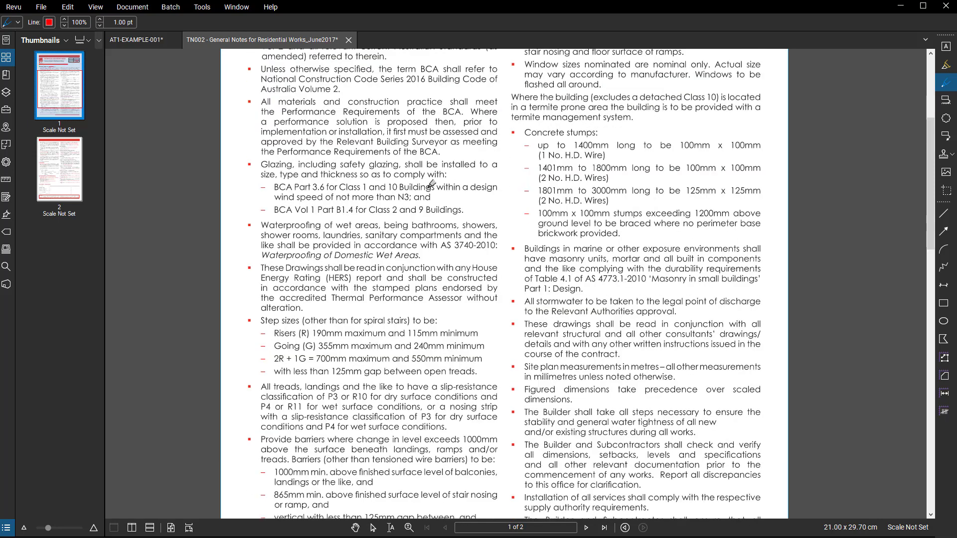
pyautogui.scroll(2, 432, 186)
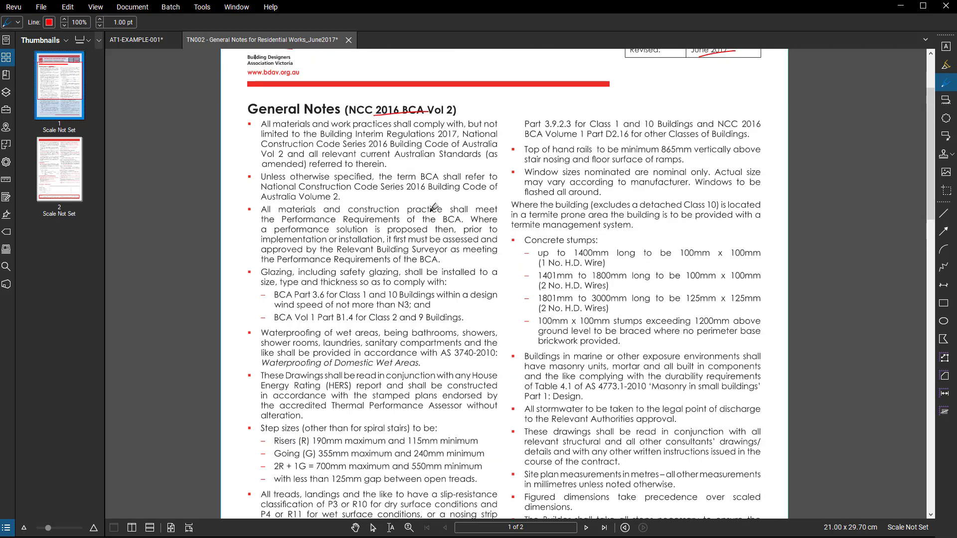
pyautogui.press('Escape')
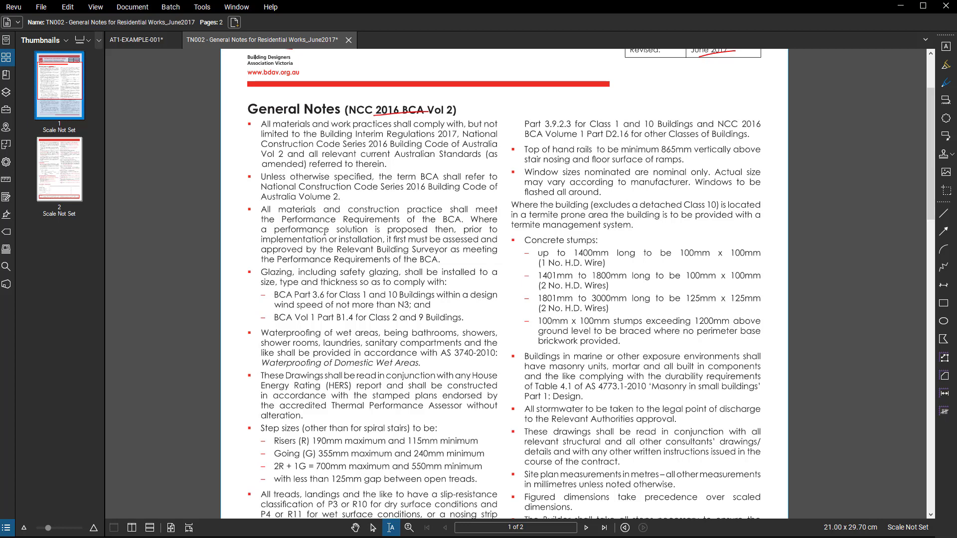
pyautogui.moveTo(262, 123); pyautogui.dragTo(464, 375)
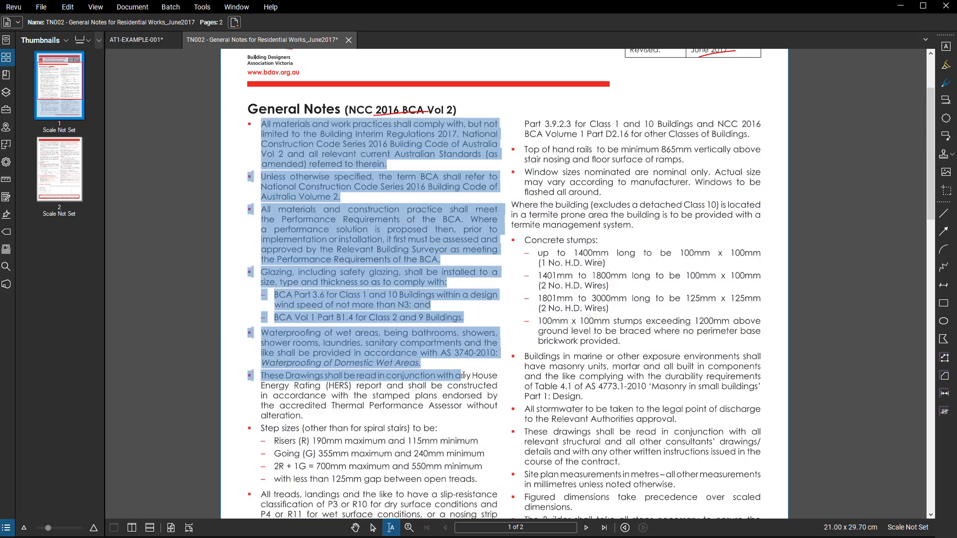
pyautogui.click(474, 374)
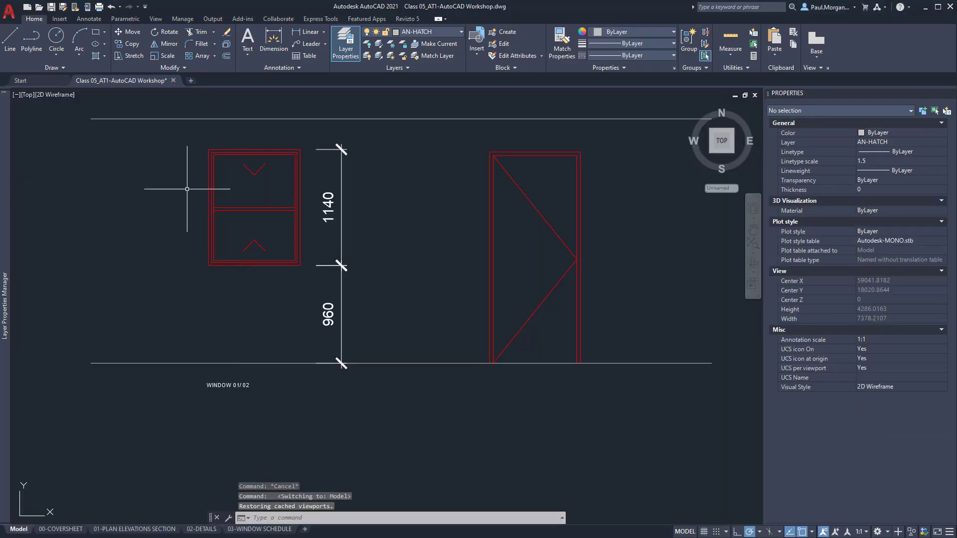
# - Examine the General Notes in model space, opening the first column's text for editing and closing the editor after selecting passages
pyautogui.scroll(-5, 466, 207)
pyautogui.moveTo(182, 209); pyautogui.dragTo(515, 212, button='middle')
pyautogui.scroll(2, 229, 142)
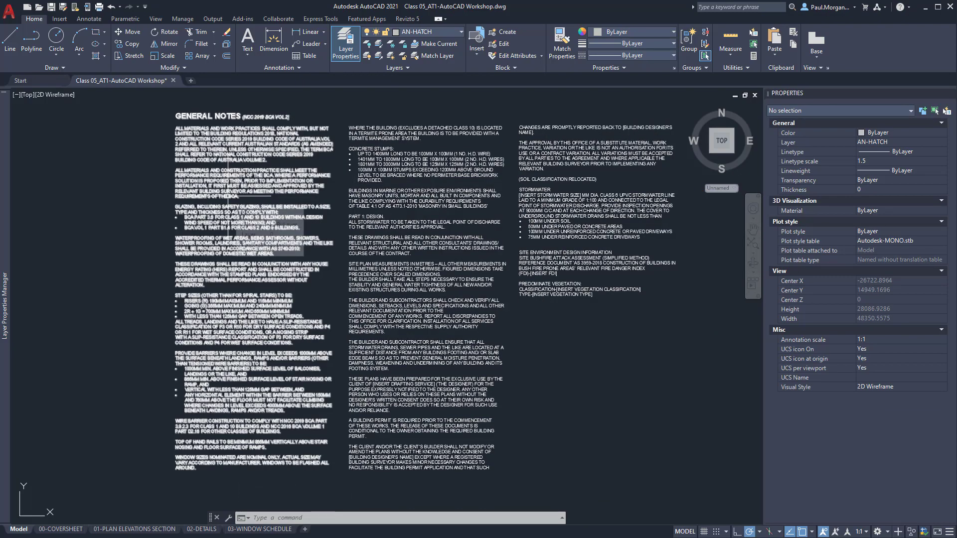
pyautogui.moveTo(243, 204); pyautogui.dragTo(245, 230, button='middle')
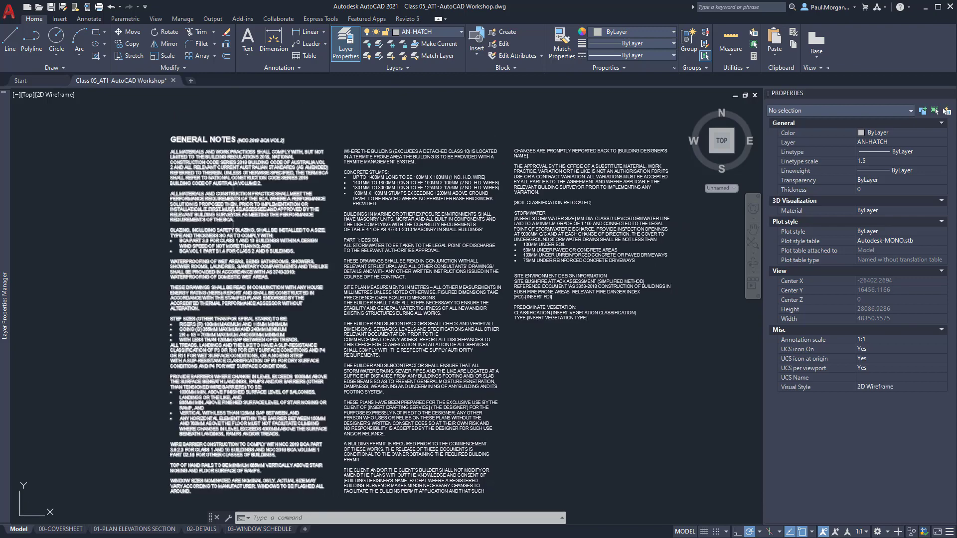
pyautogui.scroll(2, 237, 177)
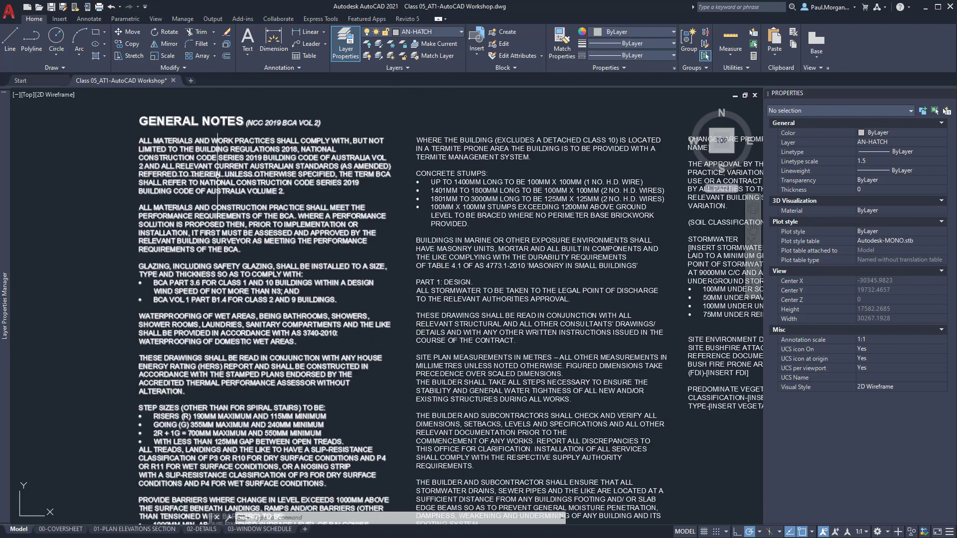
pyautogui.doubleClick(212, 200)
pyautogui.moveTo(234, 166); pyautogui.dragTo(261, 225)
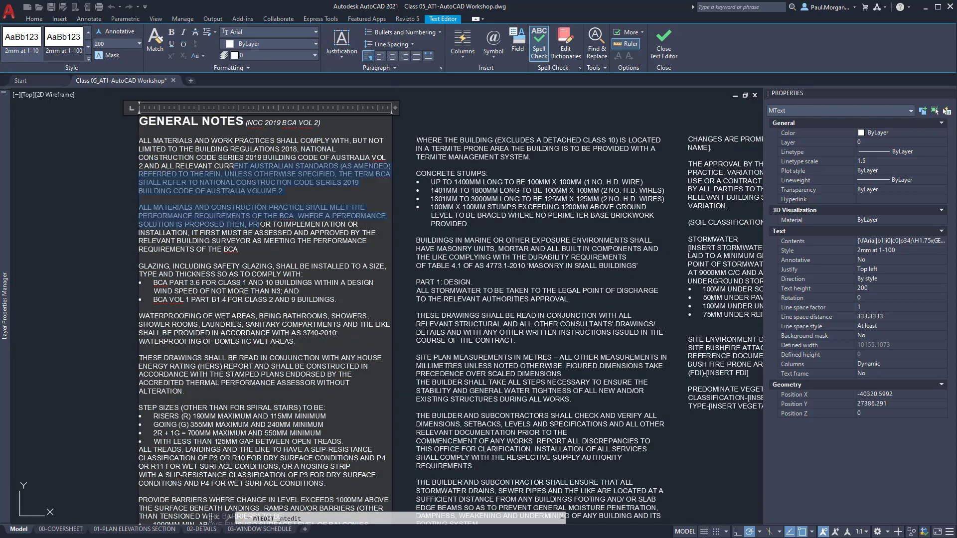
pyautogui.click(264, 255)
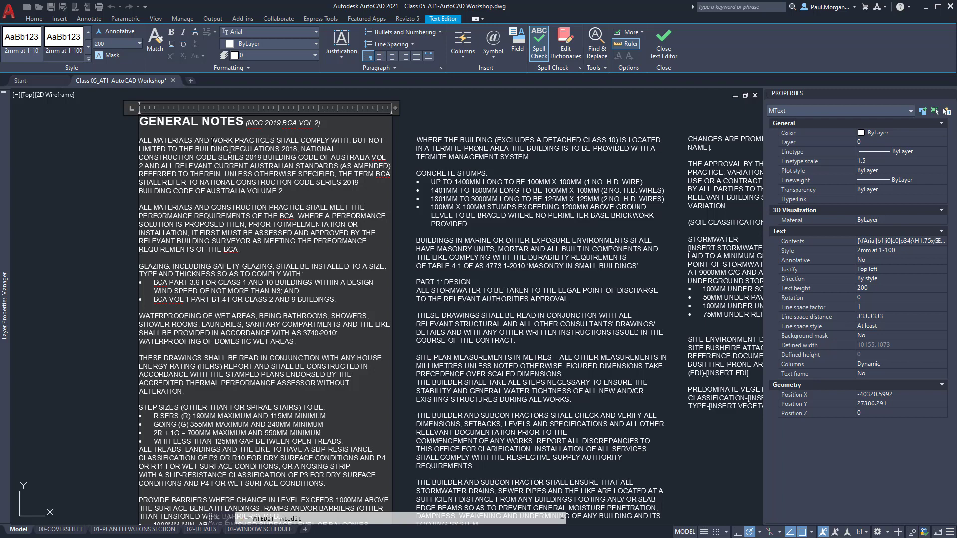
pyautogui.moveTo(195, 141); pyautogui.dragTo(296, 175)
pyautogui.click(281, 183)
pyautogui.hotkey('ctrl', 'Return')
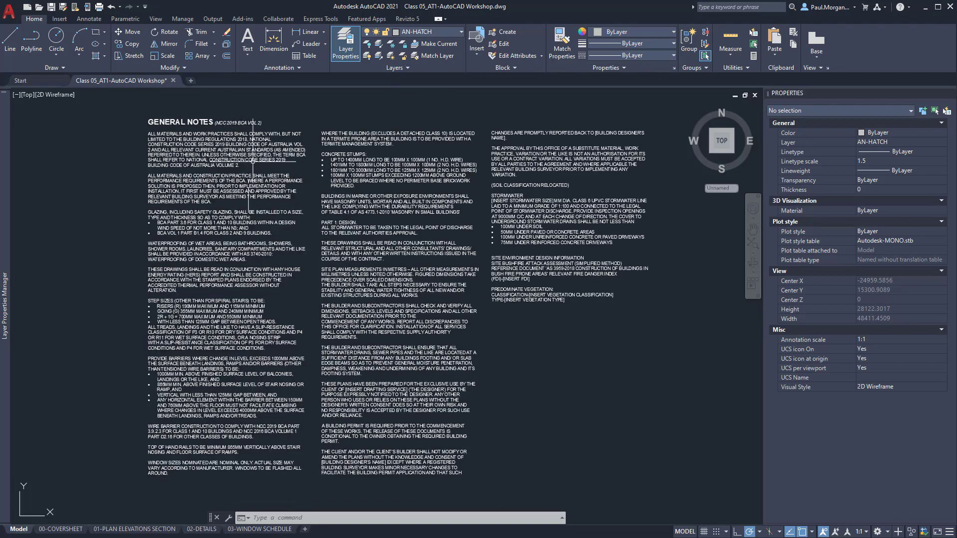
pyautogui.moveTo(266, 241); pyautogui.dragTo(257, 240, button='middle')
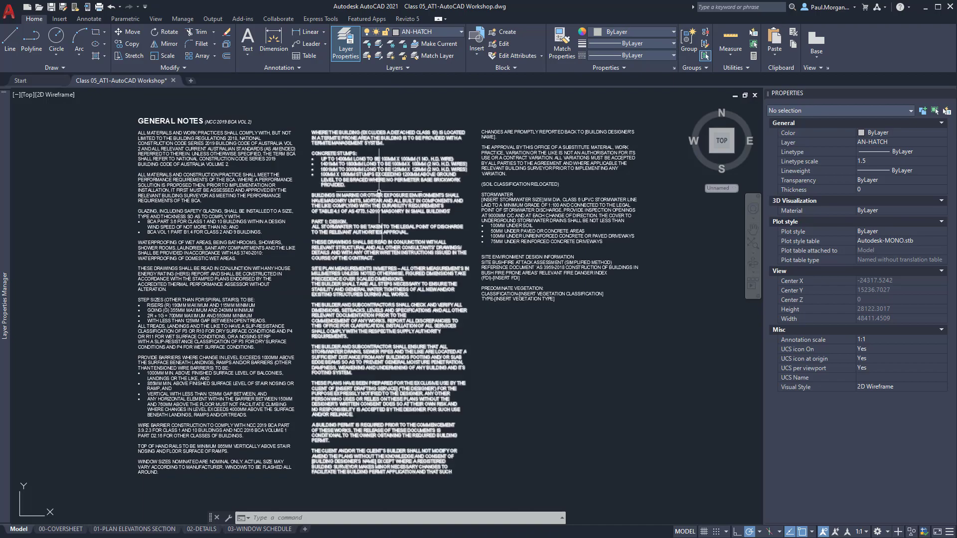
# - Switch to the TN002 document in Revu and select the general notes from "All materials and work practices" through "These Drawings shall be read in conjunction with"
pyautogui.hotkey('alt', 'Tab')
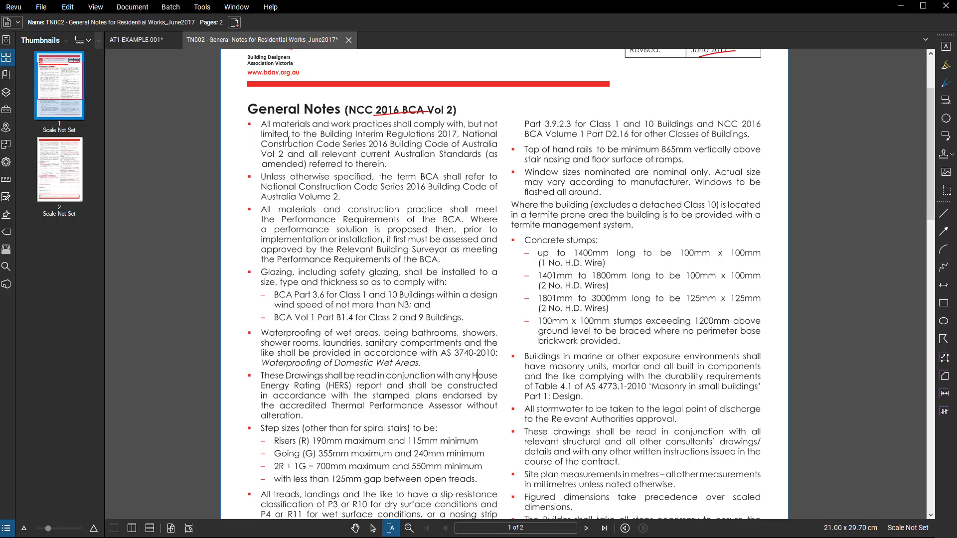
pyautogui.moveTo(273, 127); pyautogui.dragTo(457, 374)
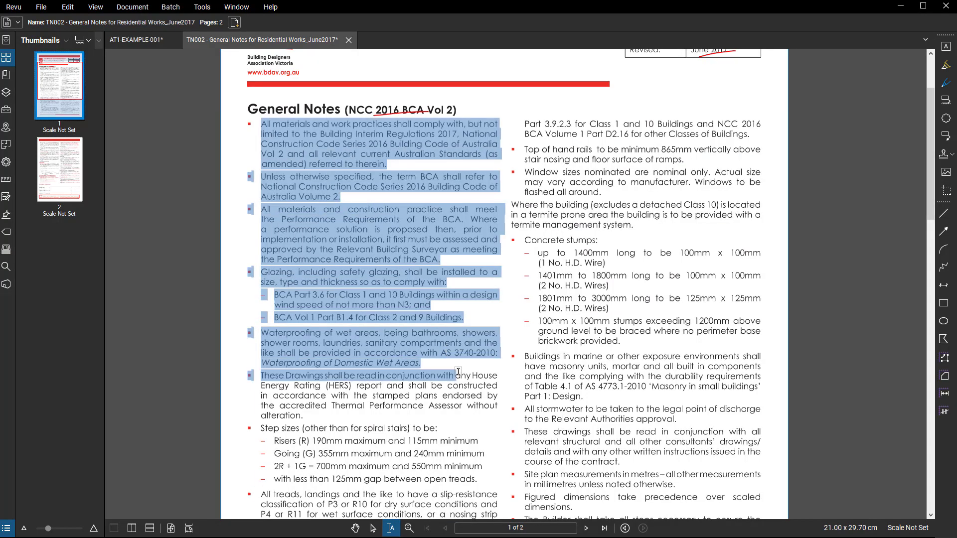
pyautogui.click(580, 428)
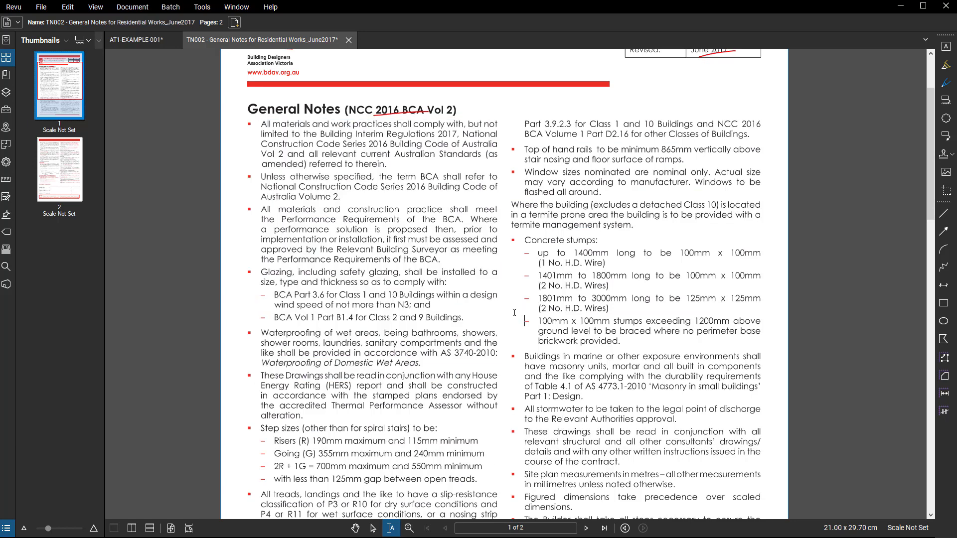
pyautogui.moveTo(277, 187); pyautogui.dragTo(399, 296)
pyautogui.click(412, 404)
# - Switch back to AutoCAD, select the three General Notes text columns to check their properties, and clear the selection
pyautogui.hotkey('alt', 'Tab')
pyautogui.moveTo(324, 268); pyautogui.dragTo(452, 275, button='middle')
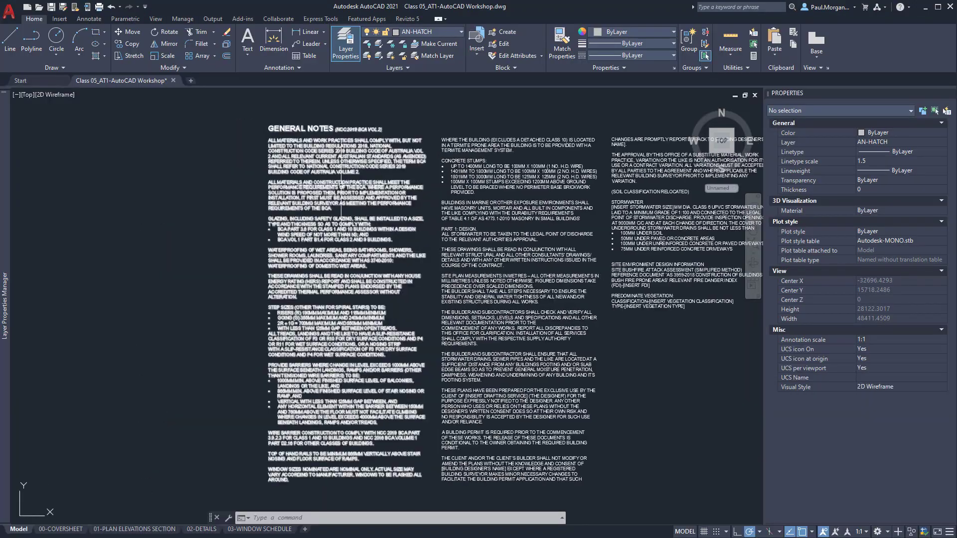
pyautogui.moveTo(347, 171); pyautogui.dragTo(298, 165, button='middle')
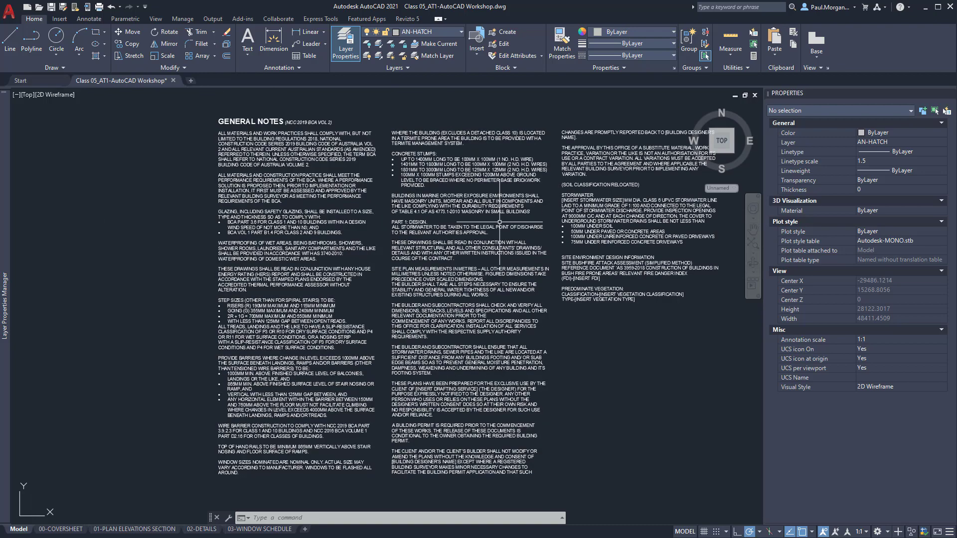
pyautogui.scroll(-3, 500, 221)
pyautogui.click(329, 196)
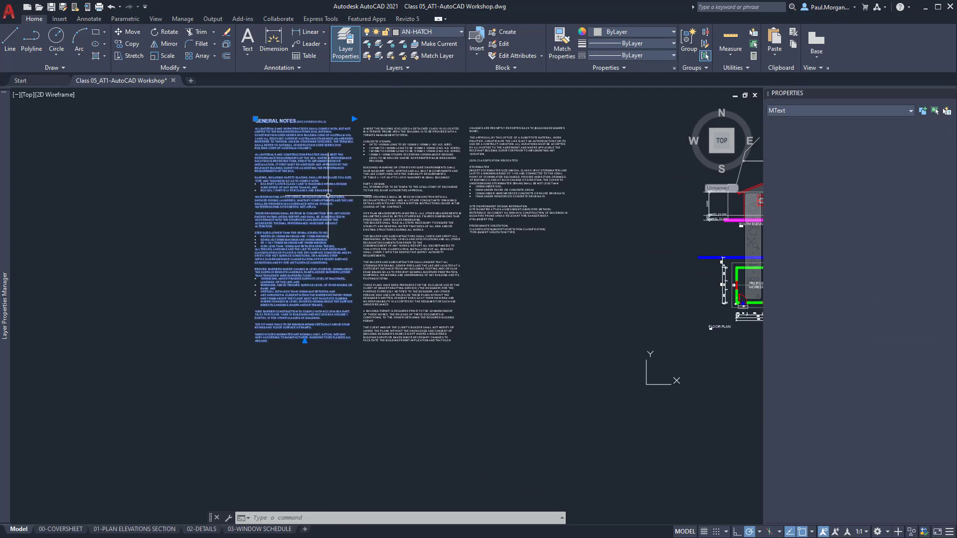
pyautogui.click(408, 225)
pyautogui.click(513, 175)
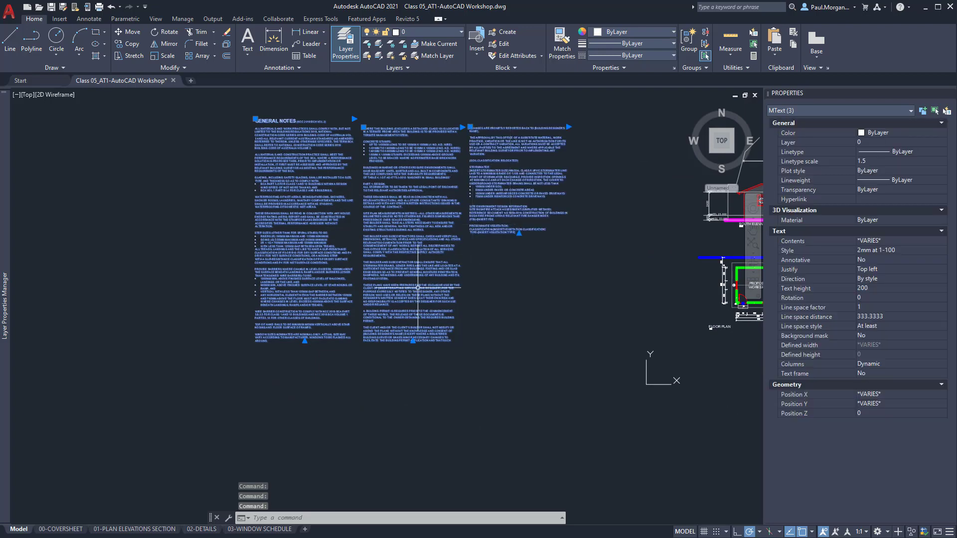
pyautogui.press('Escape')
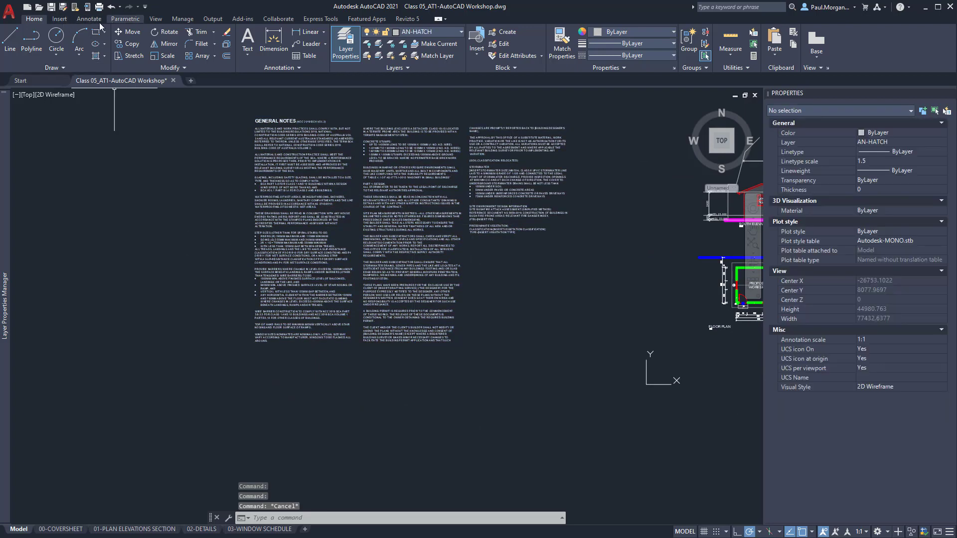
# - Create a multiline text box below the General Notes and paste the general notes text copied from the PDF
pyautogui.click(89, 19)
pyautogui.click(17, 43)
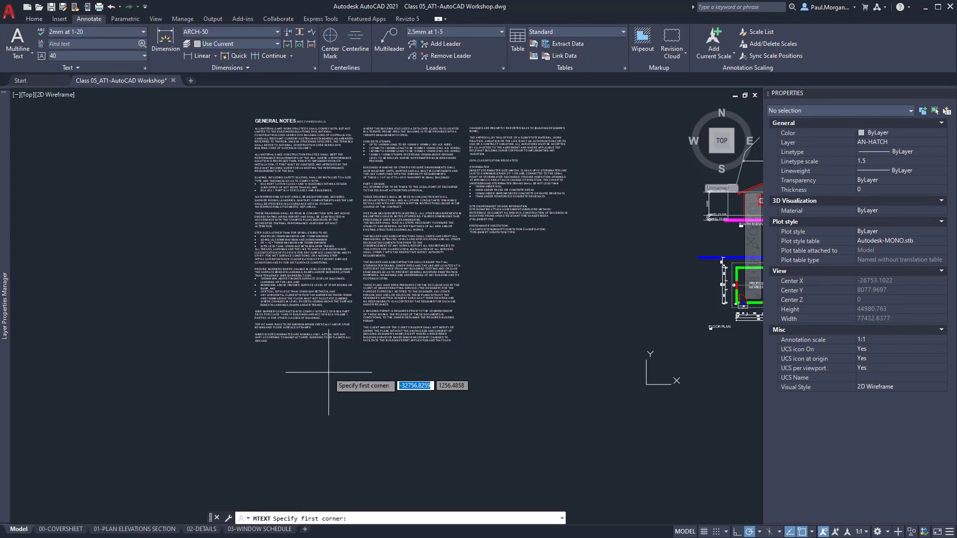
pyautogui.moveTo(328, 373); pyautogui.dragTo(348, 310, button='middle')
pyautogui.click(267, 315)
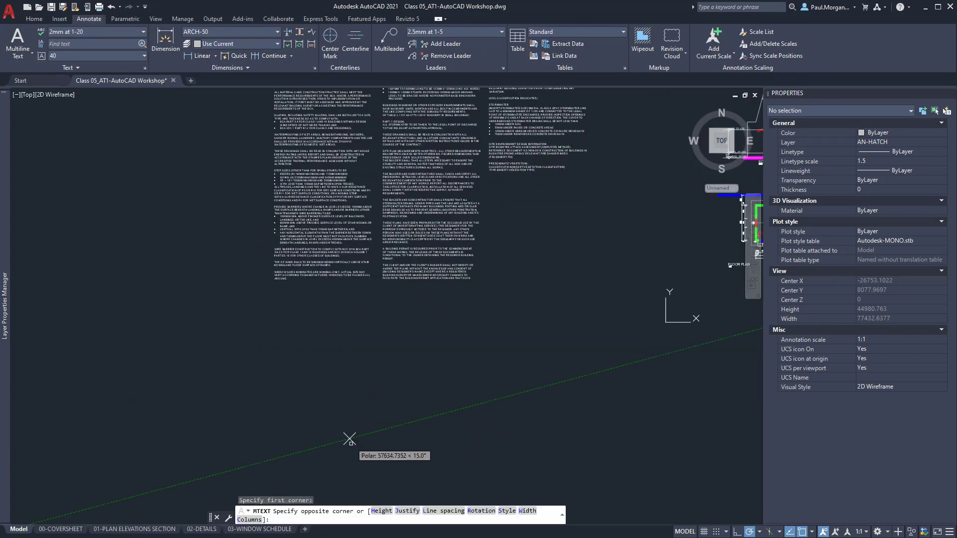
pyautogui.click(374, 475)
pyautogui.hotkey('ctrl', 'v')
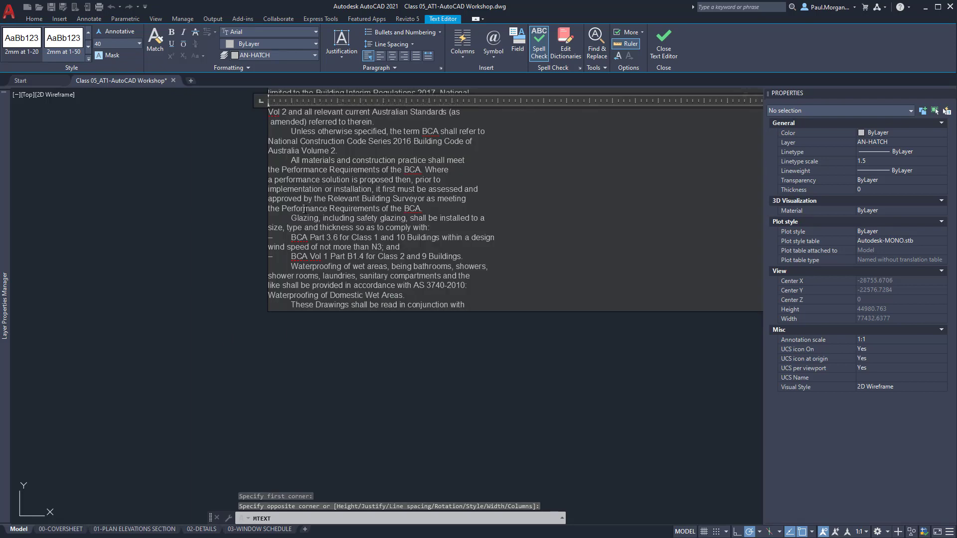
pyautogui.hotkey('ctrl', 'a')
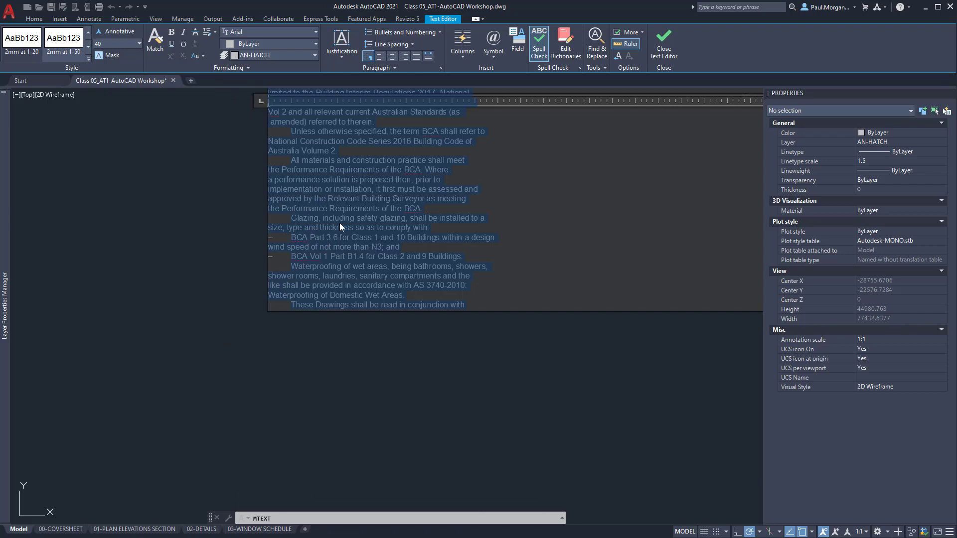
pyautogui.click(313, 370)
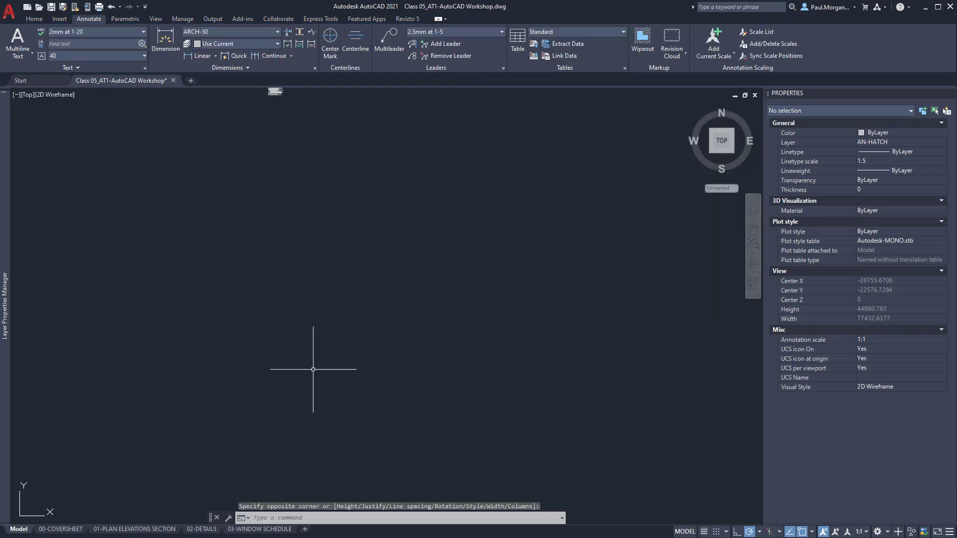
# - Set the pasted notes' text style to 2.5mm at 1-50
pyautogui.scroll(-2, 318, 240)
pyautogui.scroll(9, 288, 135)
pyautogui.click(307, 270)
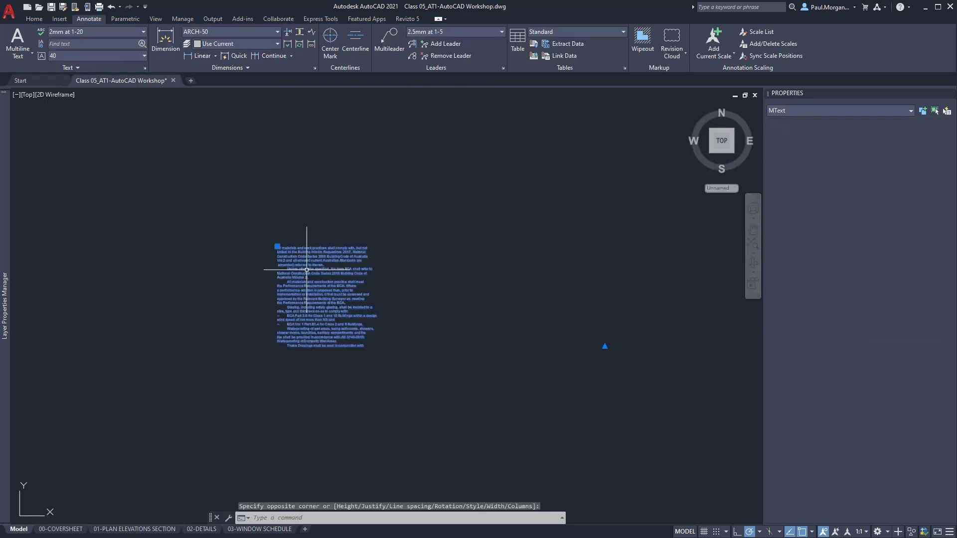
pyautogui.click(85, 33)
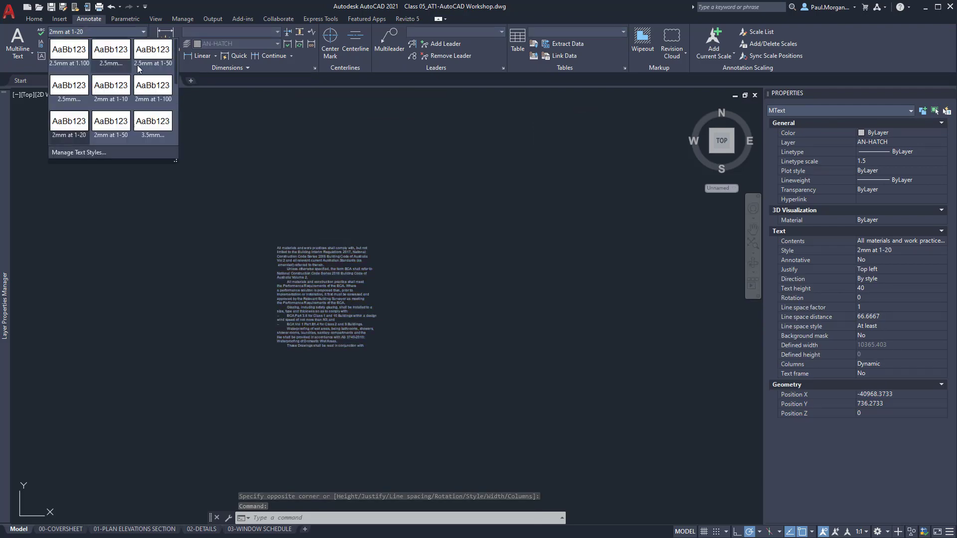
pyautogui.click(146, 68)
pyautogui.scroll(-5, 385, 280)
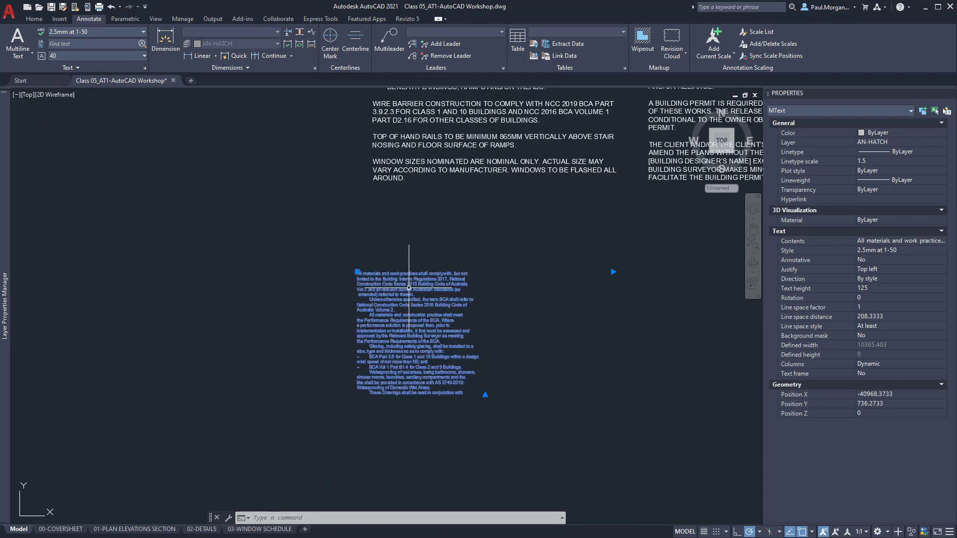
pyautogui.scroll(2, 385, 280)
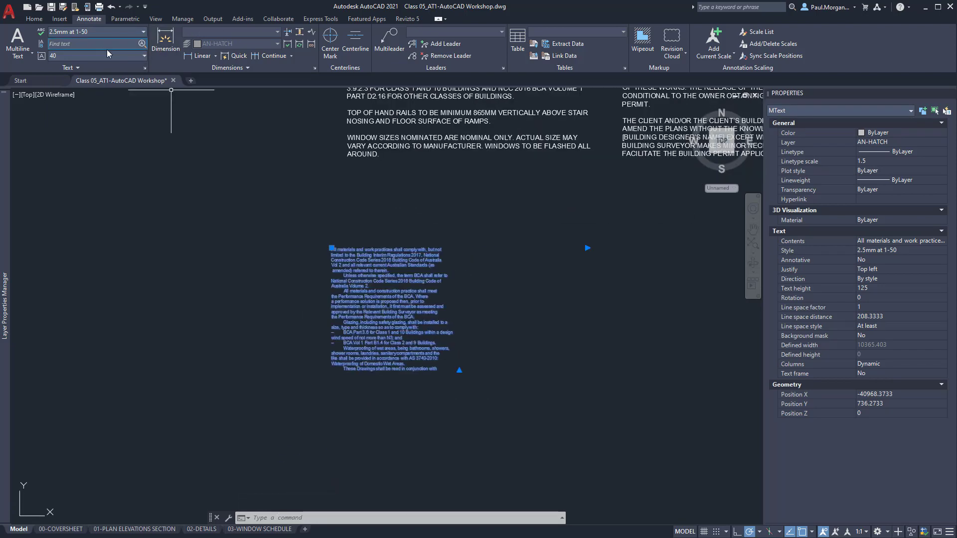
# - Set the pasted notes' text style to 2.5mm at 1.100 and shift the text block slightly further below the General Notes
pyautogui.click(97, 34)
pyautogui.click(70, 50)
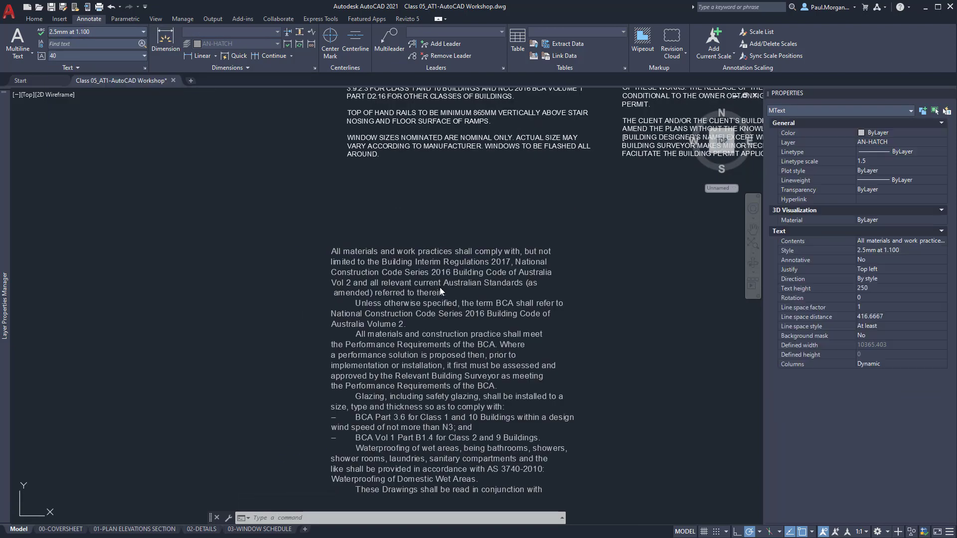
pyautogui.moveTo(440, 287); pyautogui.dragTo(397, 230, button='middle')
pyautogui.scroll(-2, 396, 230)
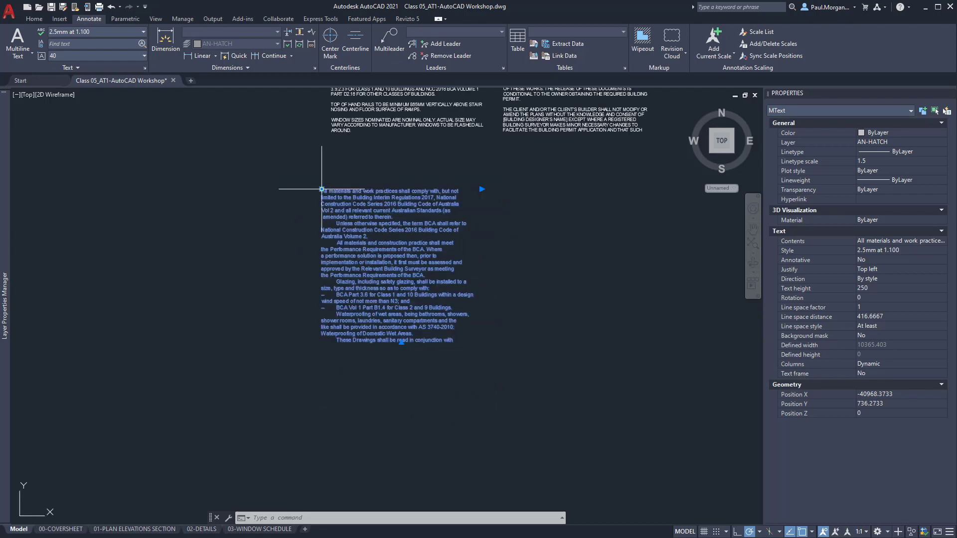
pyautogui.click(322, 190)
pyautogui.click(330, 246)
pyautogui.press('Escape')
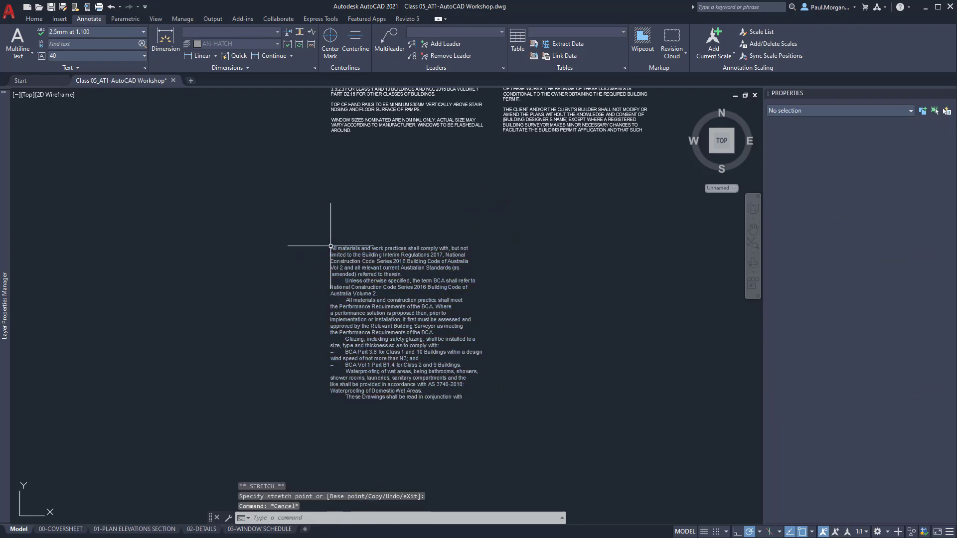
# - Open the 00-COVERSHEET layout, check the properties of the General Notes viewport, and clear the selection
pyautogui.click(61, 529)
pyautogui.moveTo(220, 225); pyautogui.dragTo(462, 284, button='middle')
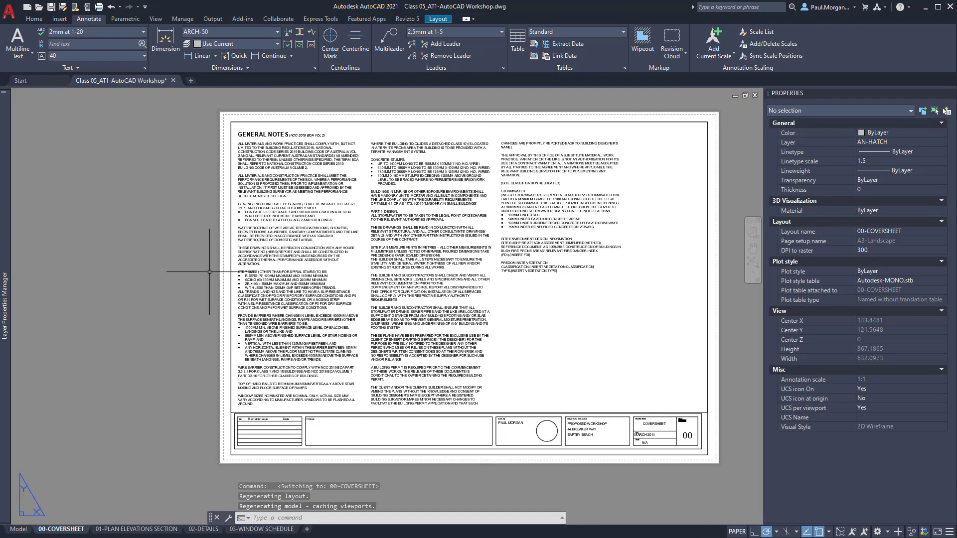
pyautogui.moveTo(528, 279); pyautogui.dragTo(514, 271, button='middle')
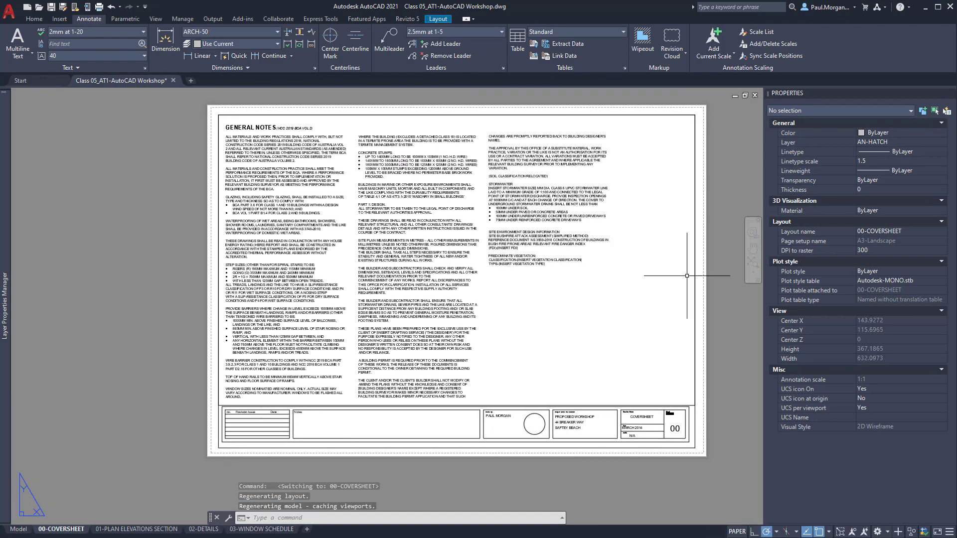
pyautogui.click(690, 405)
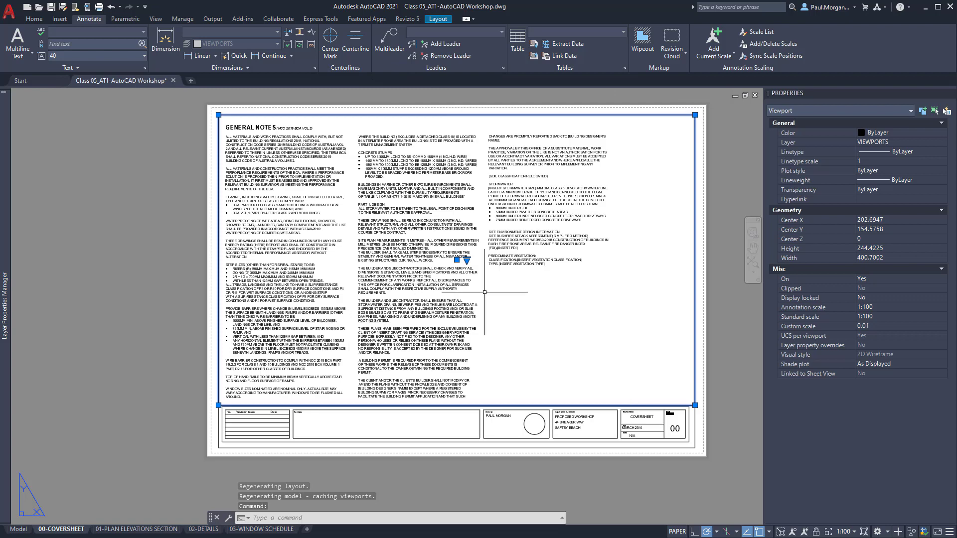
pyautogui.press('Escape')
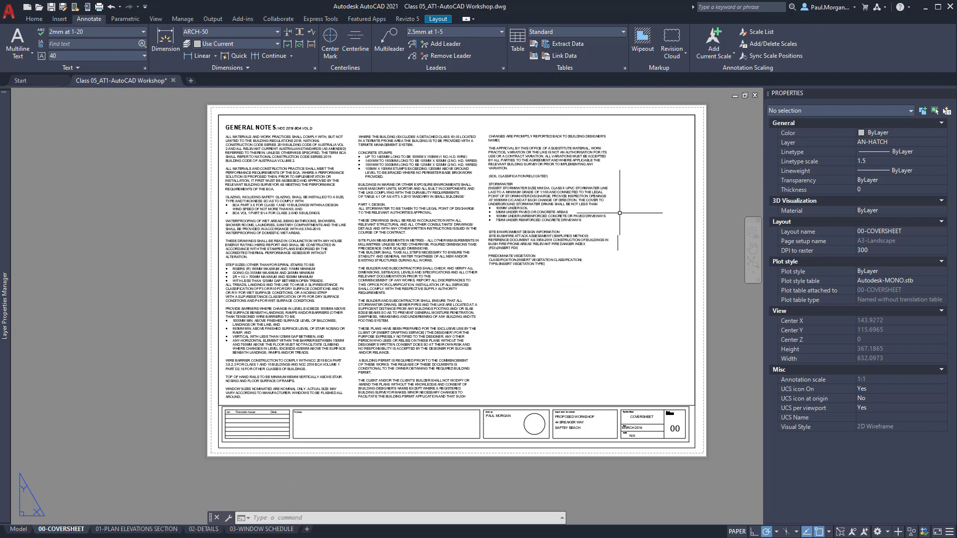
# - Activate the coversheet viewport, look across the elevations and plans in it, and bring the pasted notes below the General Notes into the viewport
pyautogui.doubleClick(601, 370)
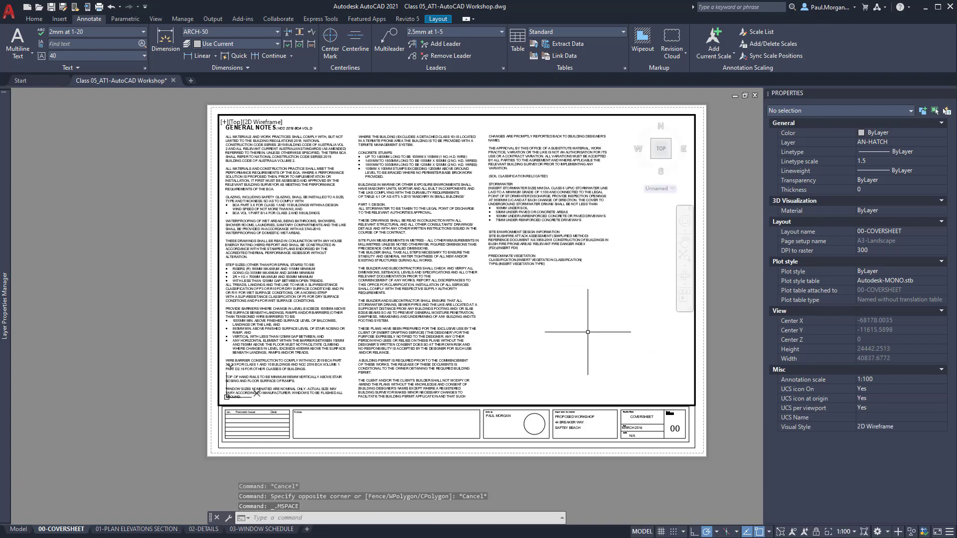
pyautogui.moveTo(500, 329)
pyautogui.mouseDown(button='middle')
pyautogui.moveTo(513, 289)
pyautogui.moveTo(482, 282)
pyautogui.mouseUp(button='middle')
pyautogui.moveTo(665, 272); pyautogui.dragTo(368, 285, button='middle')
pyautogui.moveTo(658, 243); pyautogui.dragTo(543, 278, button='middle')
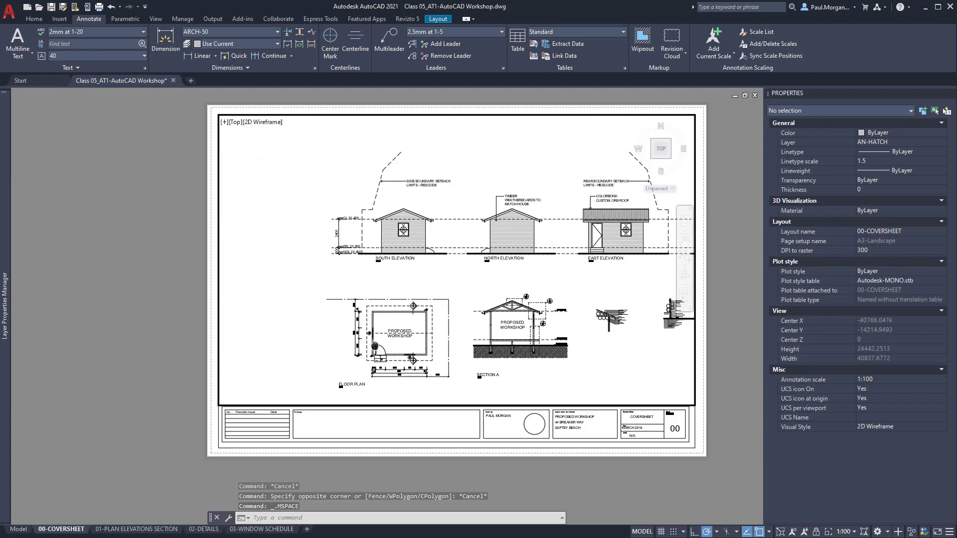
pyautogui.moveTo(334, 290); pyautogui.dragTo(585, 286, button='middle')
pyautogui.moveTo(424, 293); pyautogui.dragTo(525, 282, button='middle')
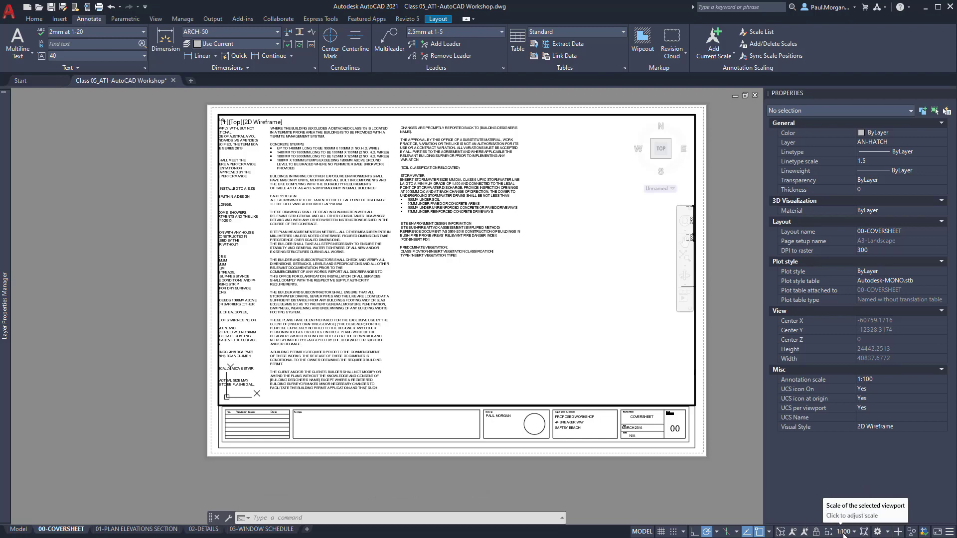
pyautogui.moveTo(312, 323); pyautogui.dragTo(396, 255, button='middle')
pyautogui.moveTo(336, 340); pyautogui.dragTo(505, 187, button='middle')
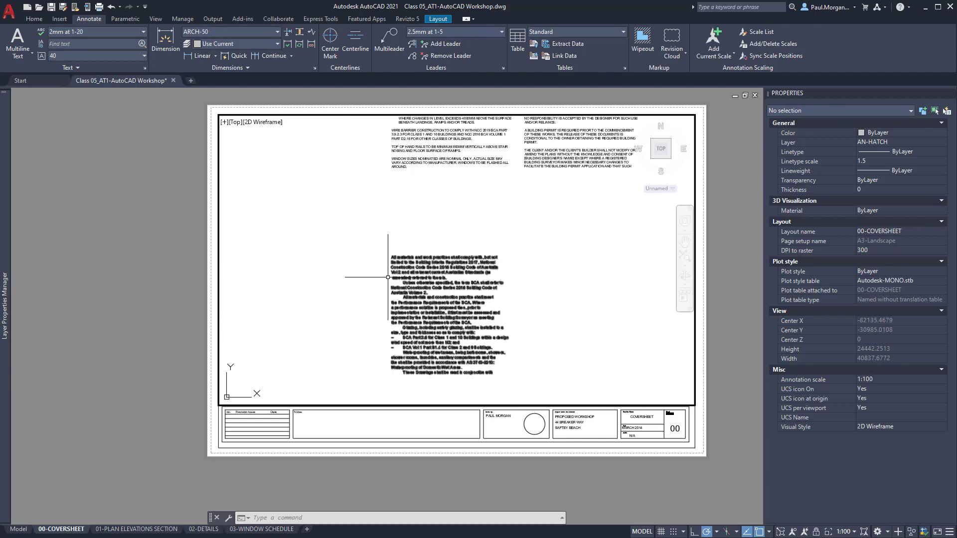
# - Set the coversheet viewport's scale to 1:100 with the pasted notes in its upper-left area, and return to model space
pyautogui.scroll(2, 589, 337)
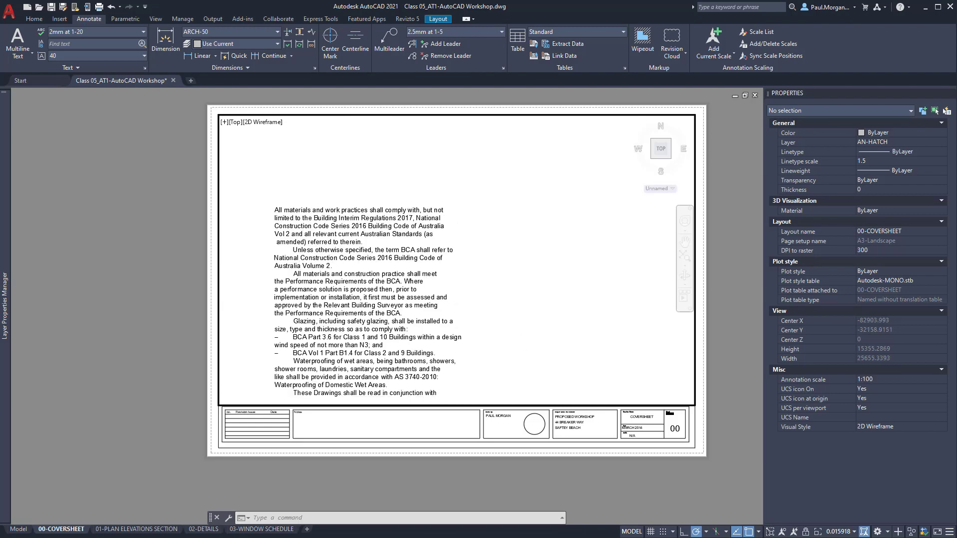
pyautogui.moveTo(398, 327); pyautogui.dragTo(406, 298, button='middle')
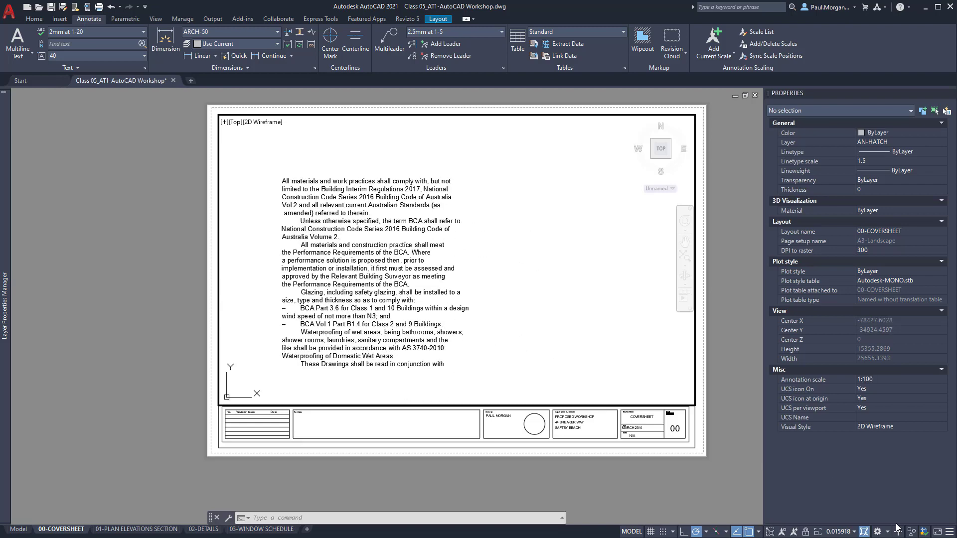
pyautogui.click(838, 533)
pyautogui.click(474, 309)
pyautogui.moveTo(486, 298); pyautogui.dragTo(371, 253, button='middle')
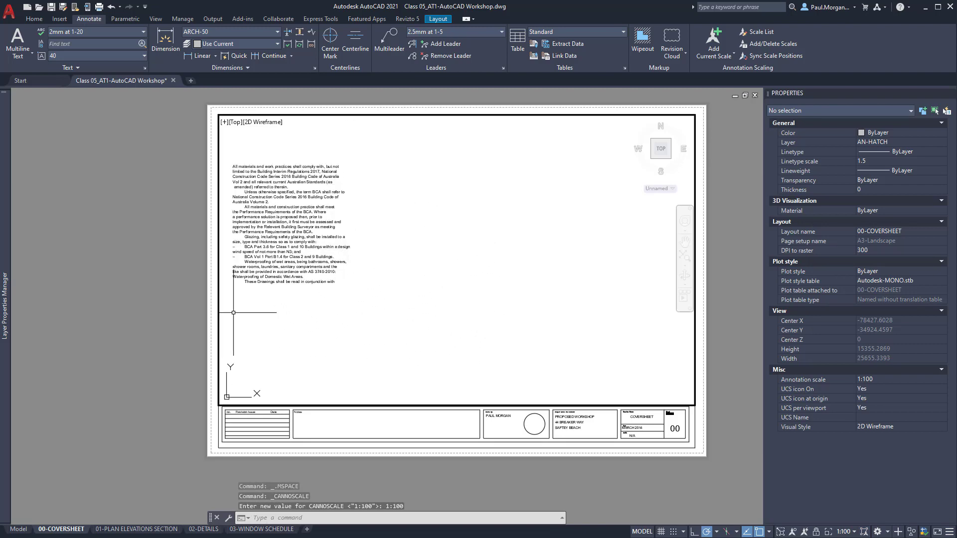
pyautogui.click(19, 529)
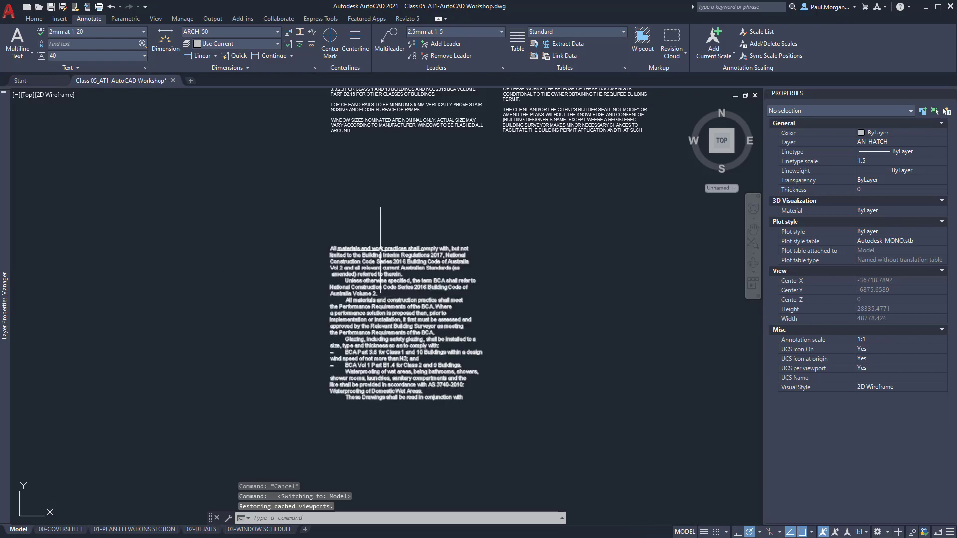
pyautogui.click(381, 251)
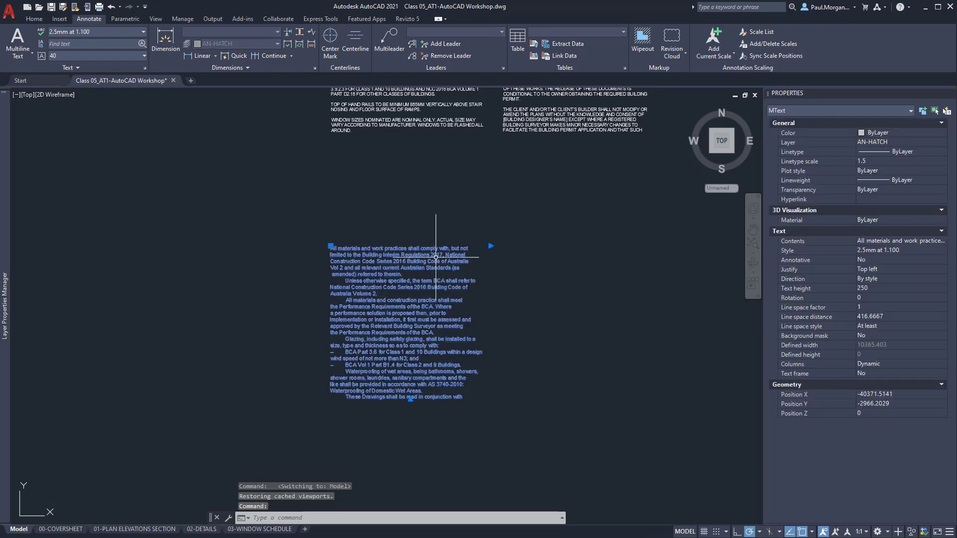
pyautogui.write('cc')
pyautogui.press('space')
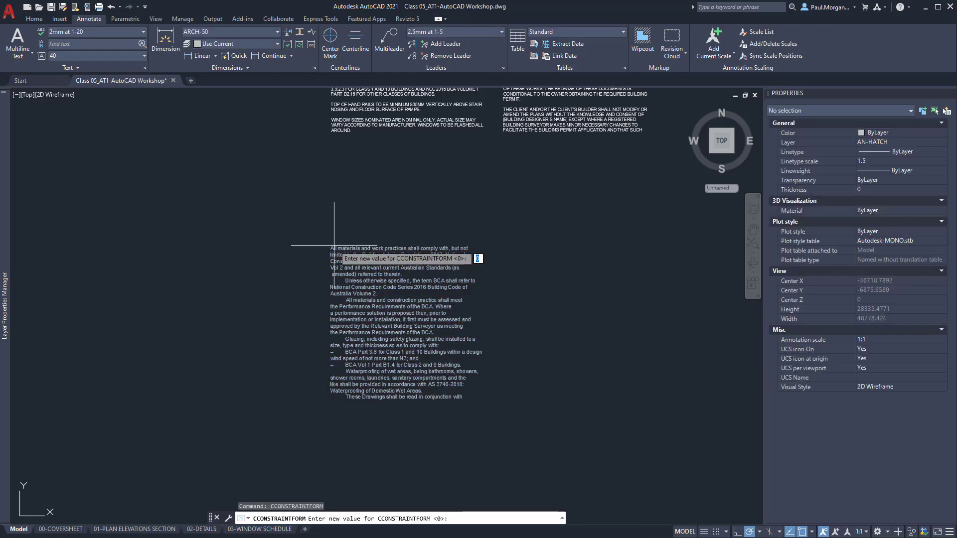
pyautogui.press('Escape')
# - Copy the pasted notes block twice to the right, from its top-left corner, to form three evenly spaced columns
pyautogui.click(326, 270)
pyautogui.write('co')
pyautogui.press('space')
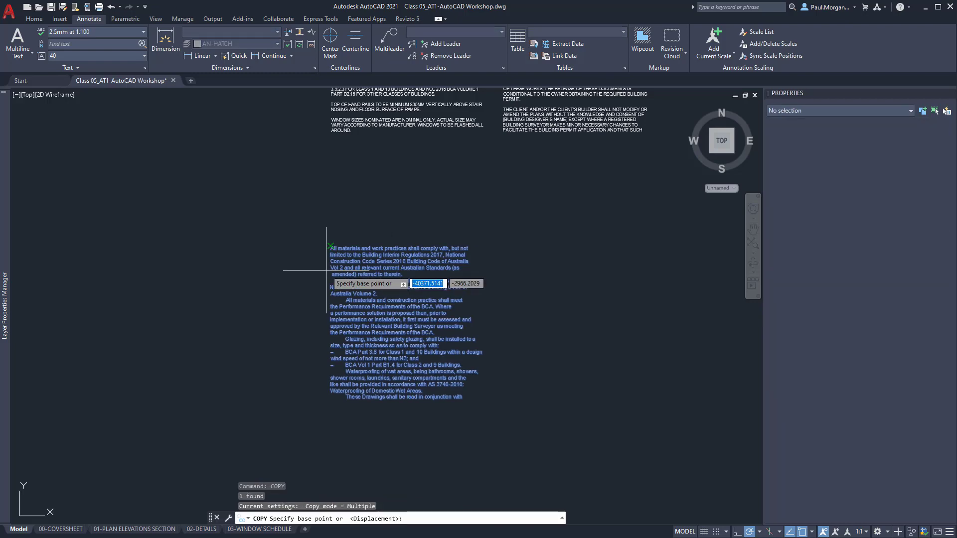
pyautogui.click(329, 246)
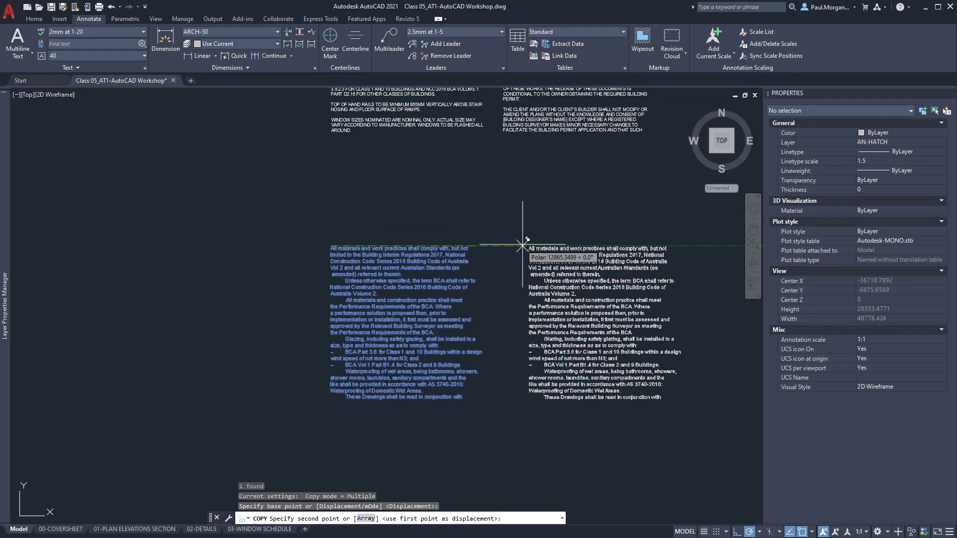
pyautogui.click(505, 246)
pyautogui.moveTo(523, 251); pyautogui.dragTo(404, 253, button='middle')
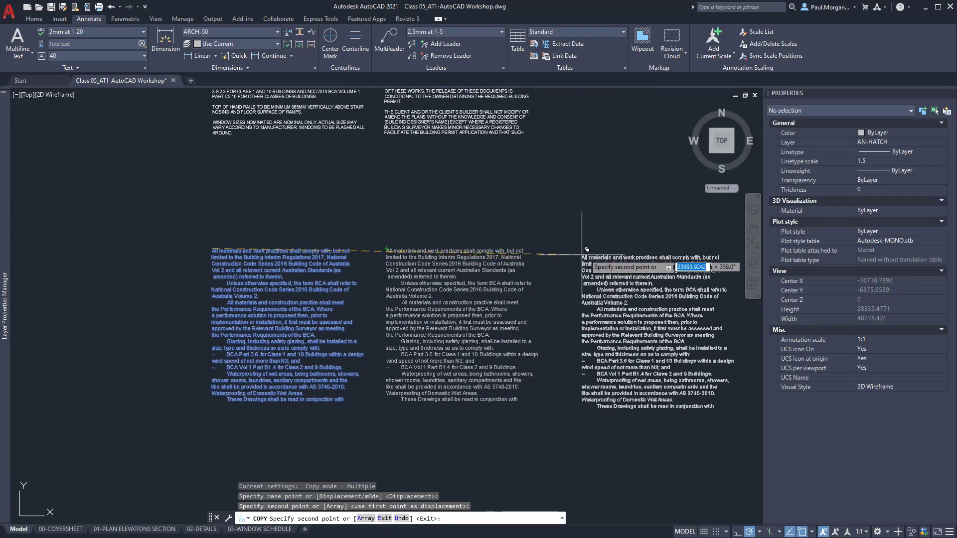
pyautogui.click(559, 248)
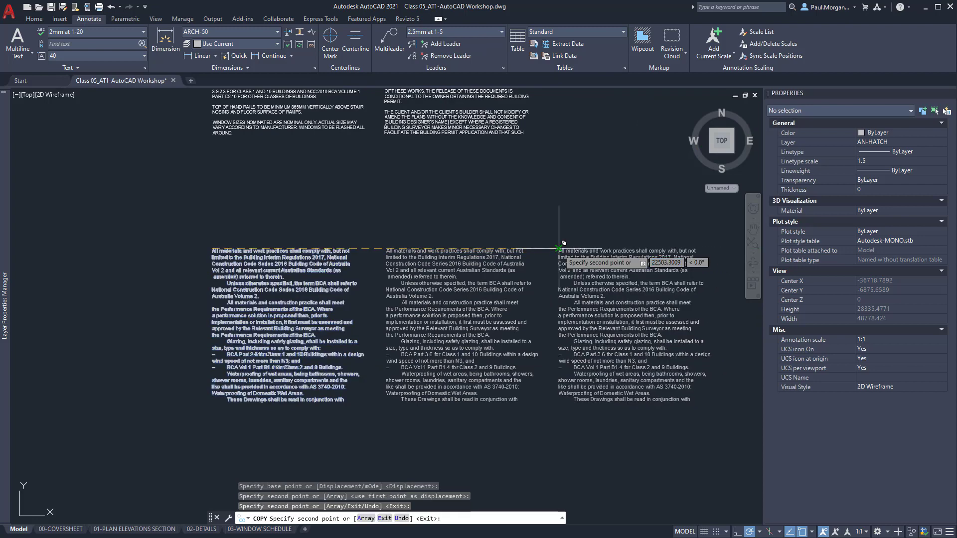
pyautogui.press('Escape')
pyautogui.press('Escape')
# - Try narrowing the left and middle notes blocks by shortening their text widths, and undo both changes
pyautogui.click(363, 270)
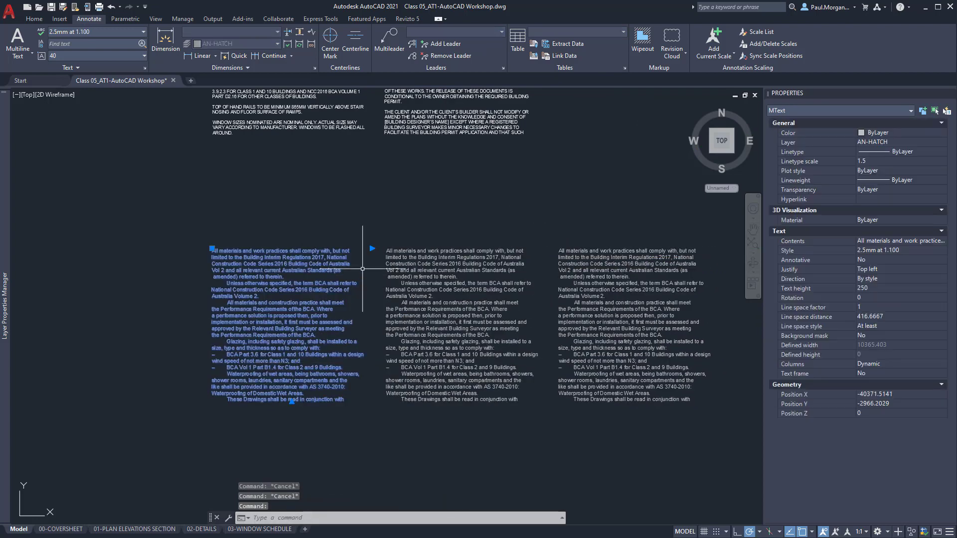
pyautogui.click(372, 248)
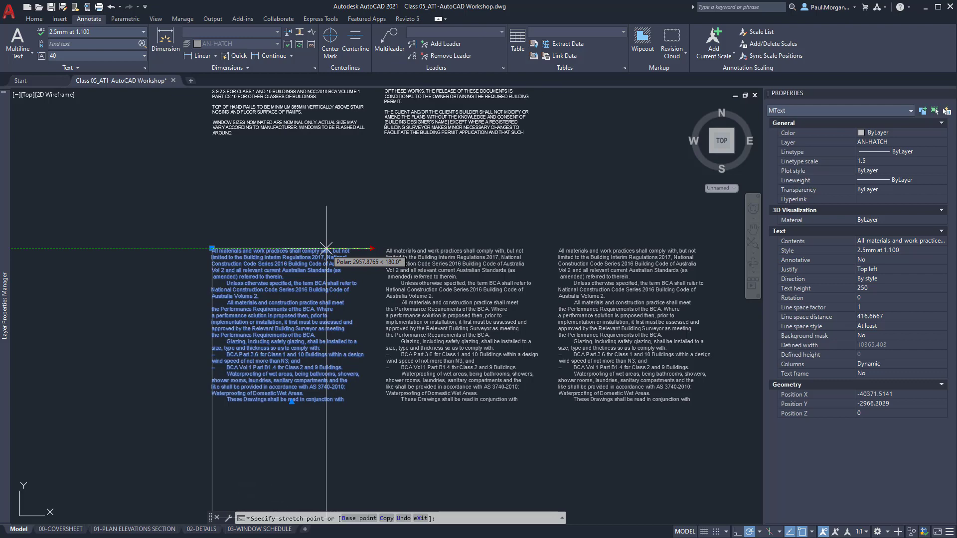
pyautogui.hotkey('ctrl', 'z')
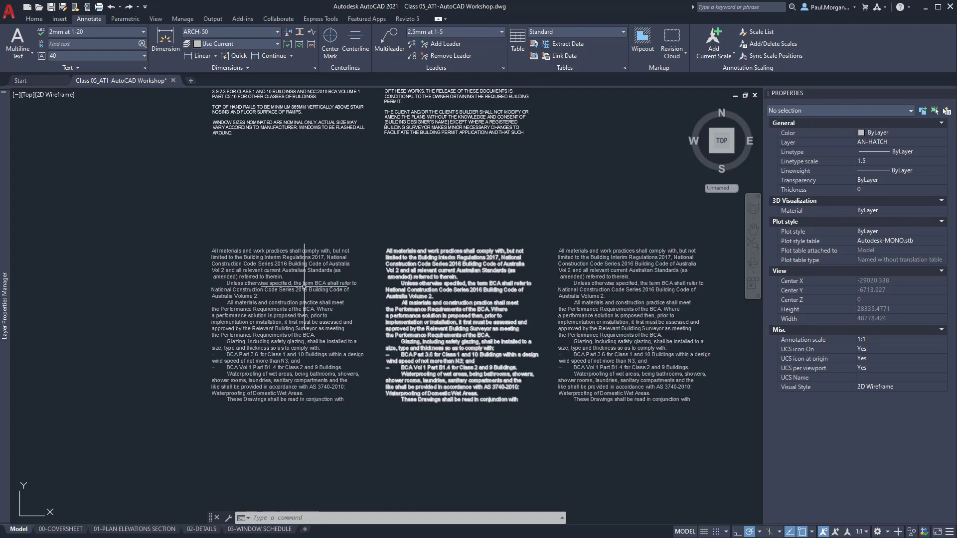
pyautogui.click(328, 256)
pyautogui.click(372, 248)
pyautogui.click(350, 249)
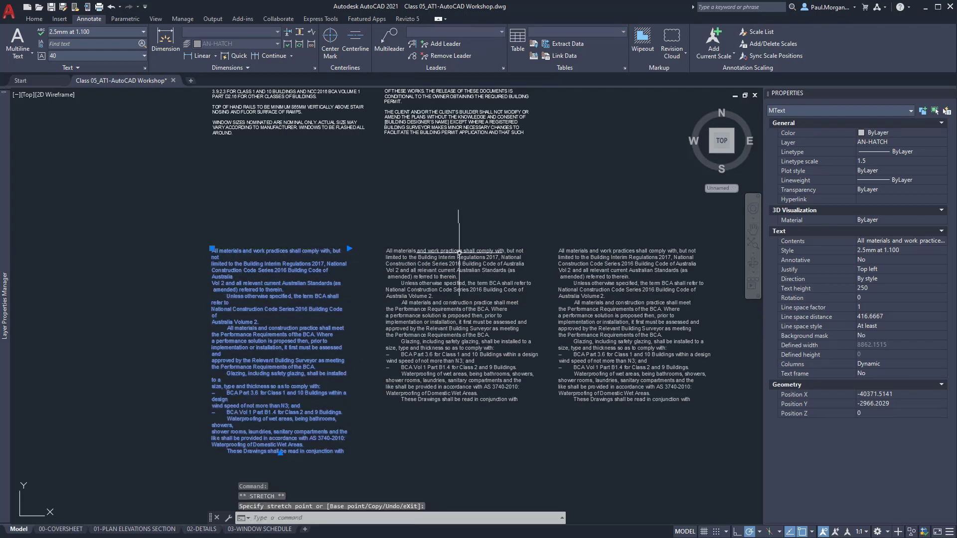
pyautogui.click(543, 247)
pyautogui.click(545, 247)
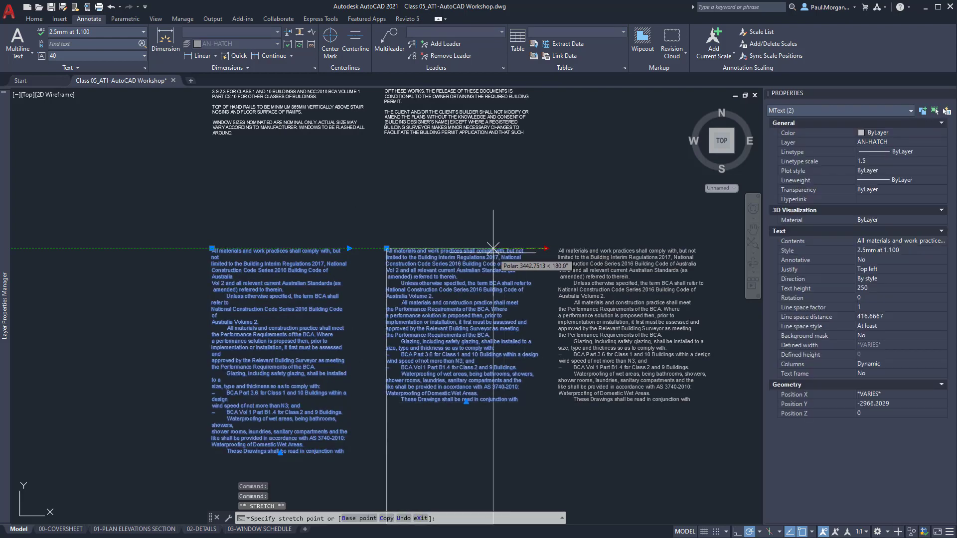
pyautogui.click(514, 247)
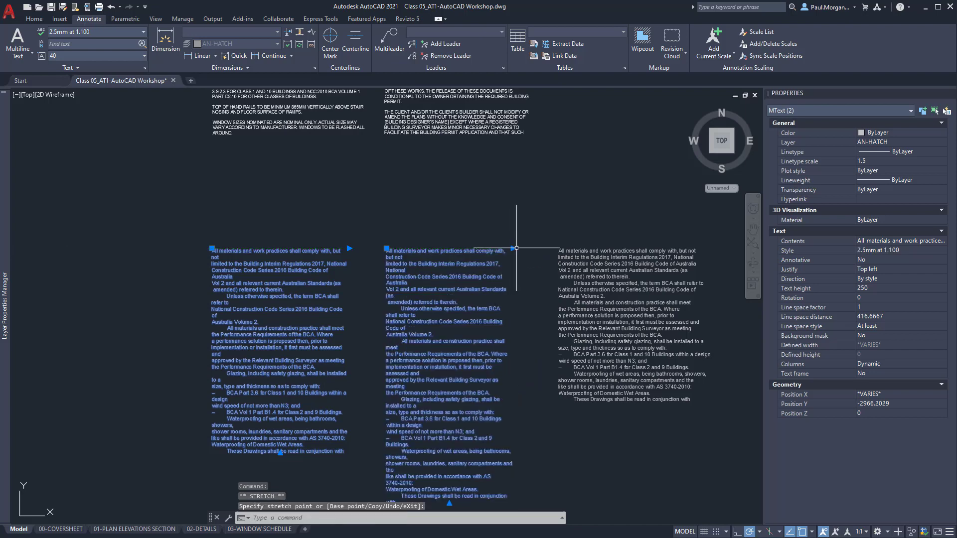
pyautogui.hotkey('ctrl', 'z')
pyautogui.hotkey('ctrl', 'z')
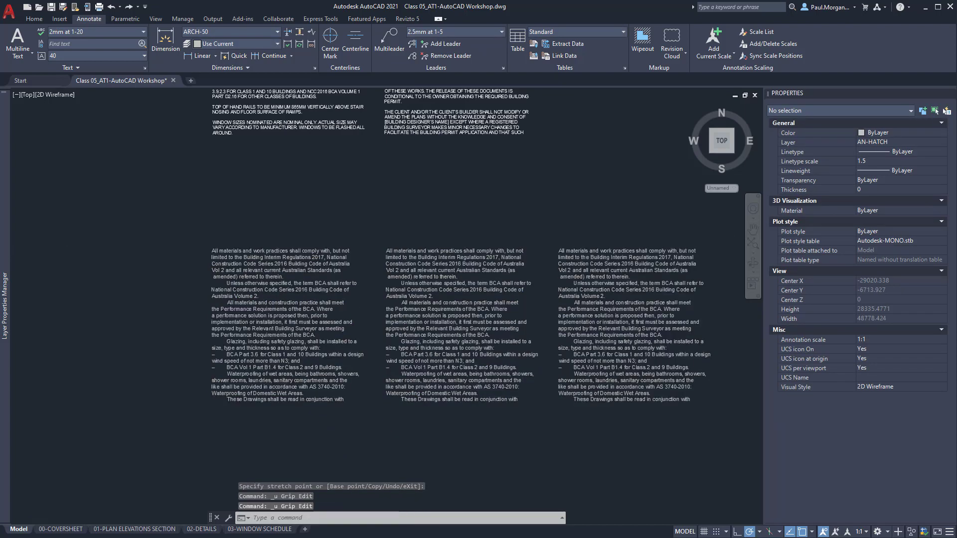
# - Open the leftmost notes block for editing and convert all of its text to uppercase
pyautogui.scroll(-2, 551, 359)
pyautogui.moveTo(541, 330); pyautogui.dragTo(455, 343, button='middle')
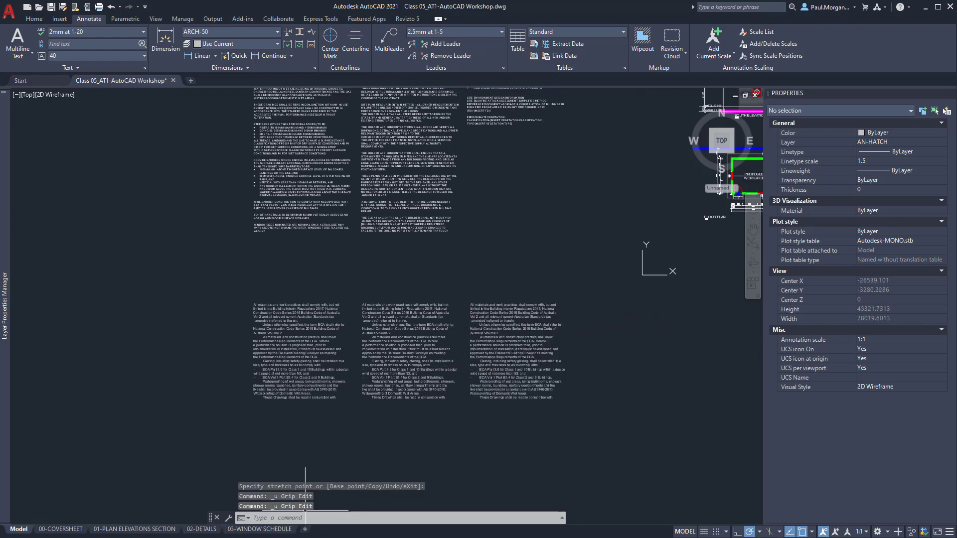
pyautogui.scroll(4, 307, 381)
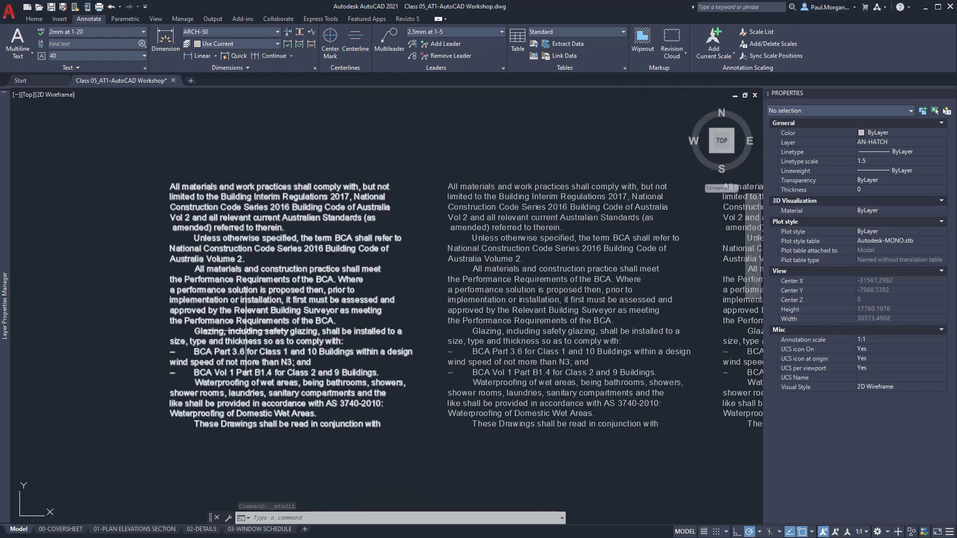
pyautogui.doubleClick(293, 273)
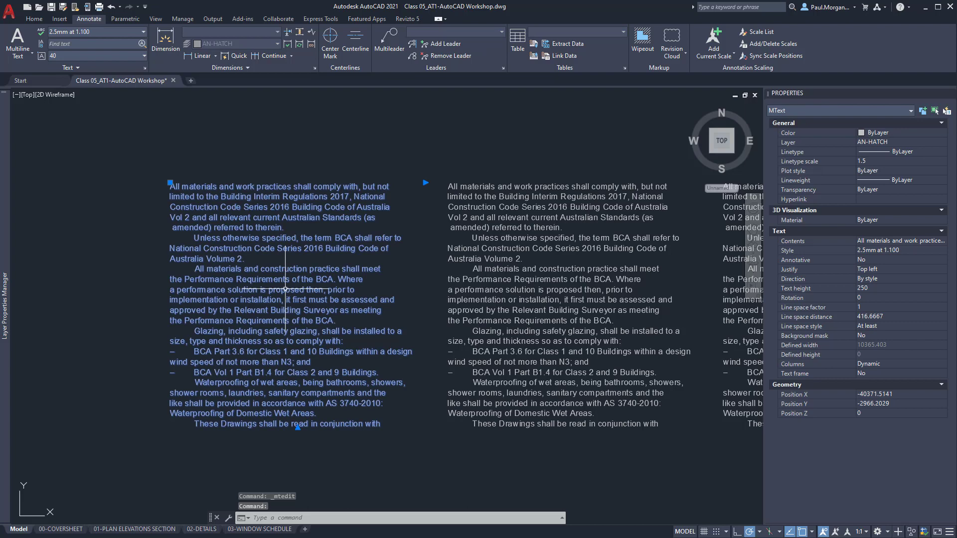
pyautogui.doubleClick(330, 289)
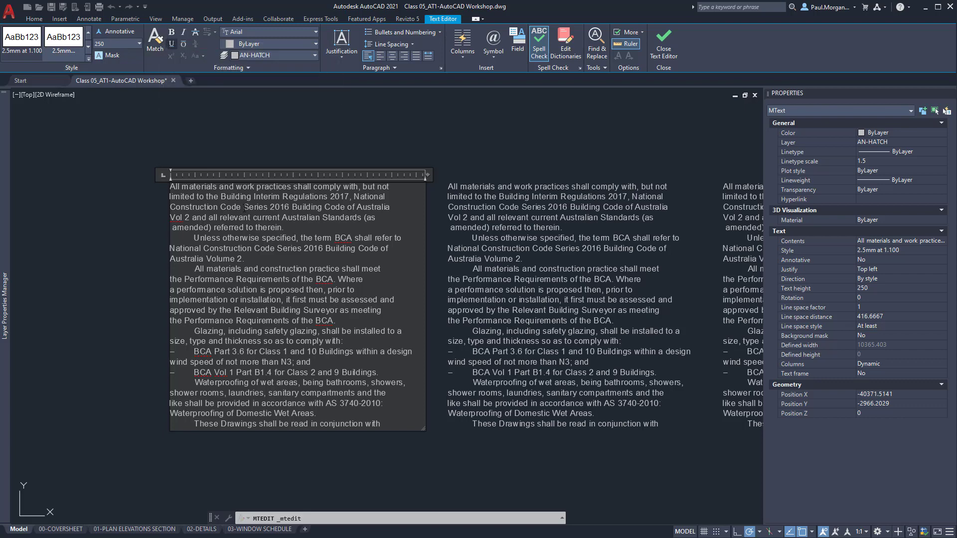
pyautogui.hotkey('ctrl', 'a')
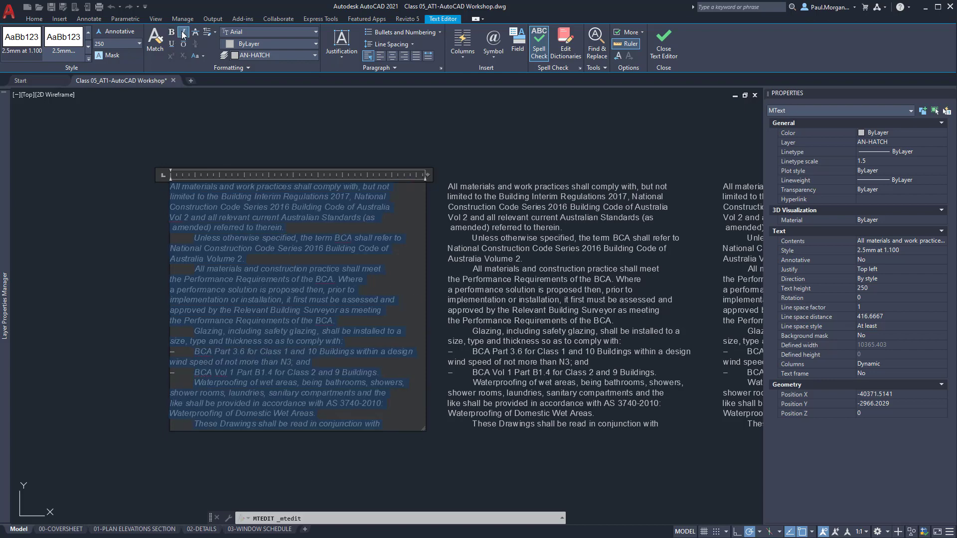
pyautogui.click(195, 32)
pyautogui.click(195, 33)
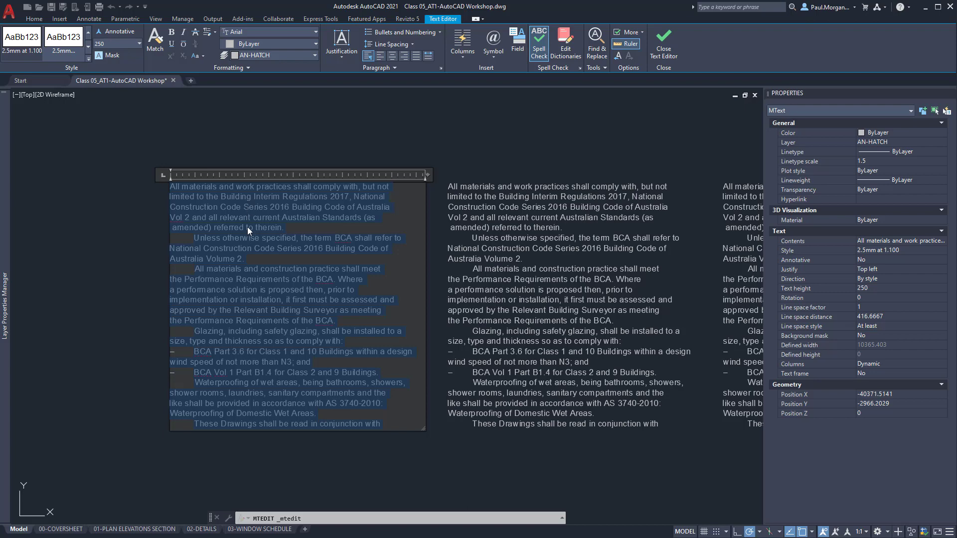
pyautogui.click(198, 59)
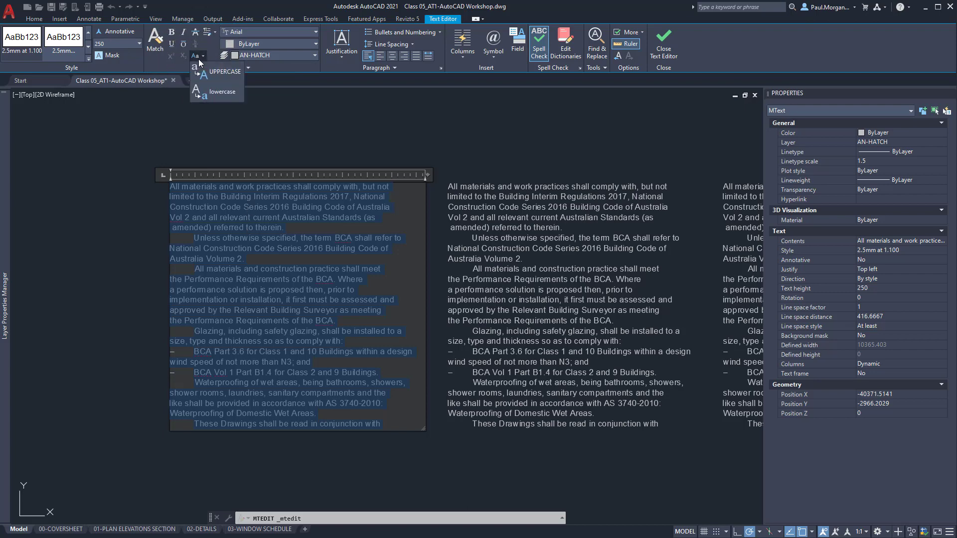
pyautogui.click(209, 73)
pyautogui.click(207, 73)
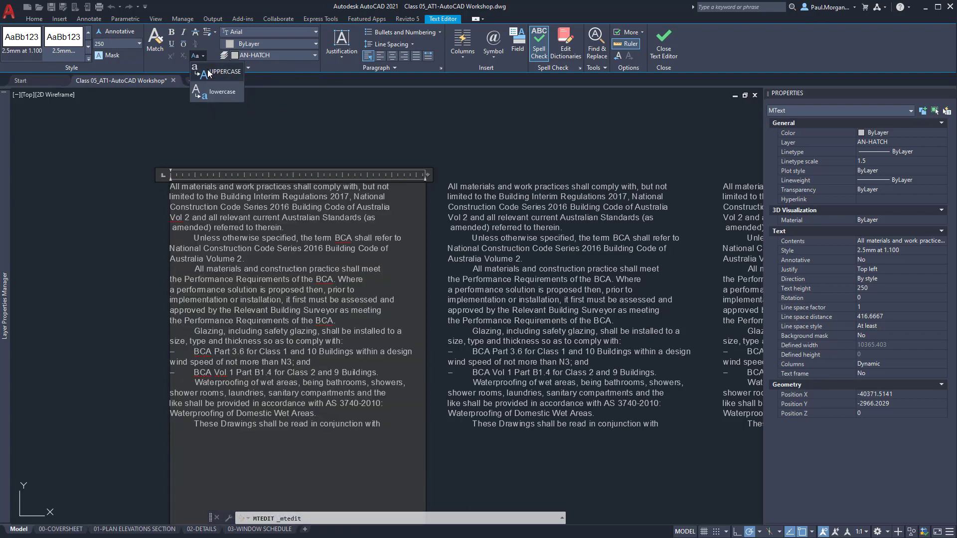
pyautogui.click(270, 391)
pyautogui.moveTo(270, 390); pyautogui.dragTo(272, 318, button='middle')
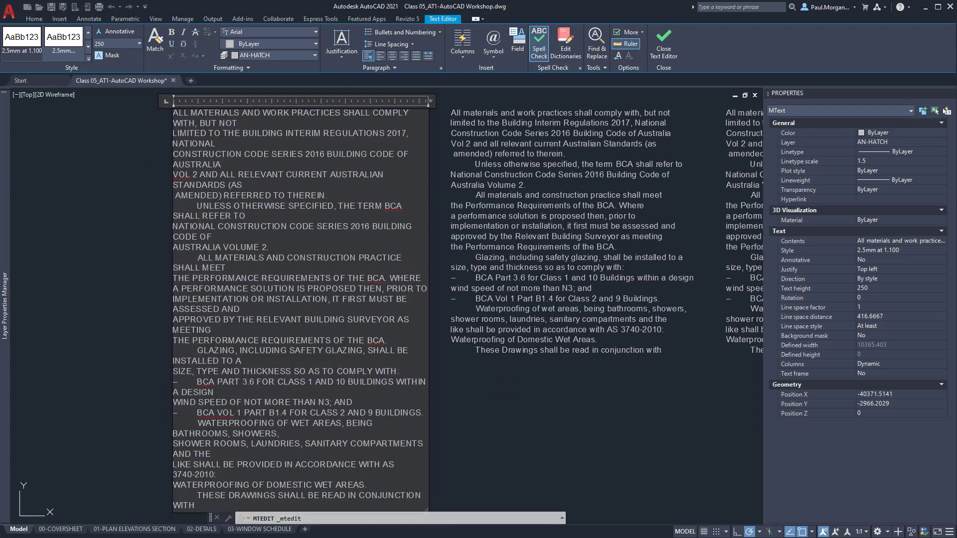
# - Replace the dash and gap before the "BCA PART 3.6" line with a bullet
pyautogui.click(395, 68)
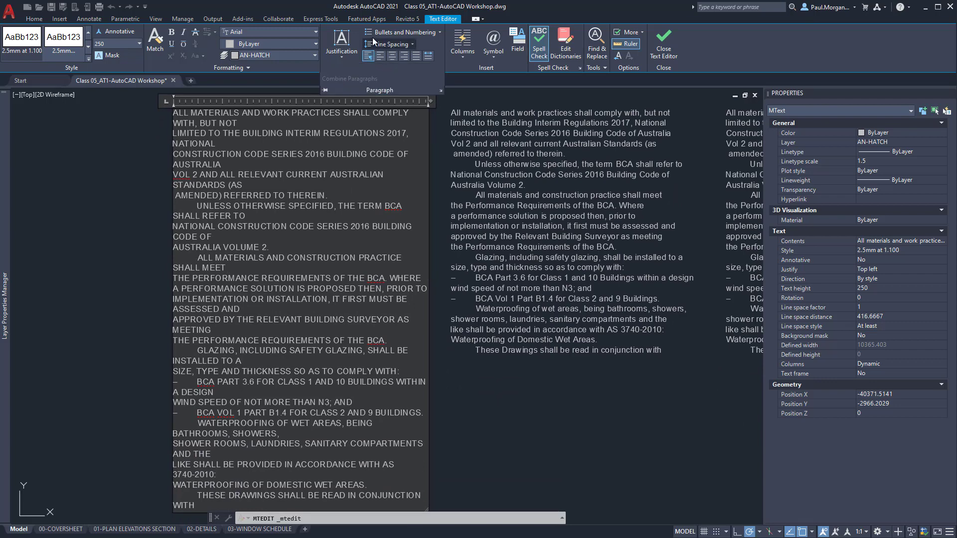
pyautogui.click(387, 35)
pyautogui.click(407, 32)
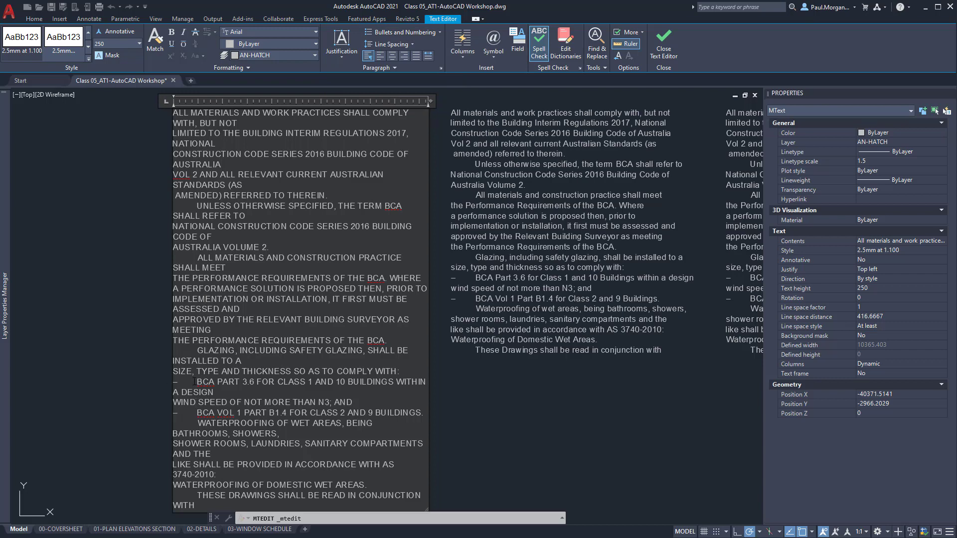
pyautogui.click(197, 382)
pyautogui.press('BackSpace')
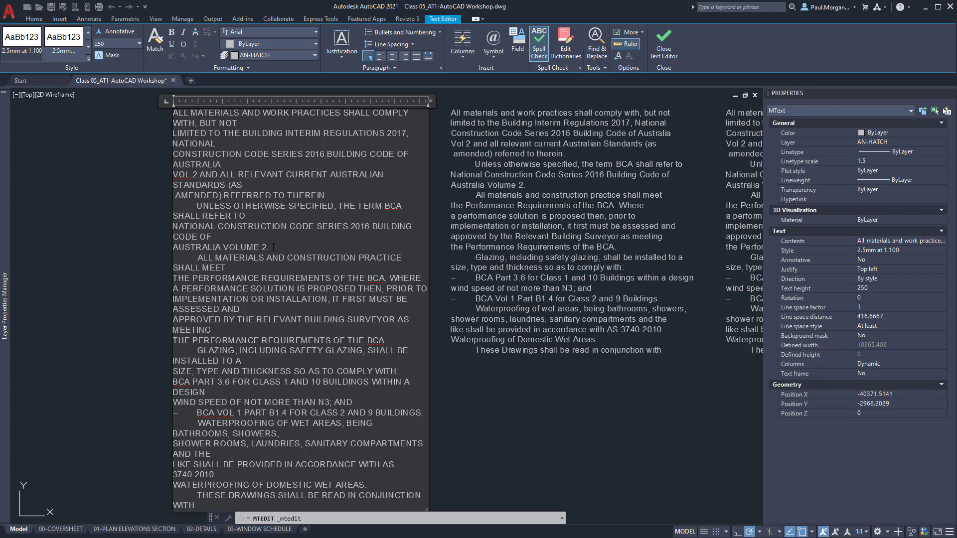
pyautogui.click(373, 33)
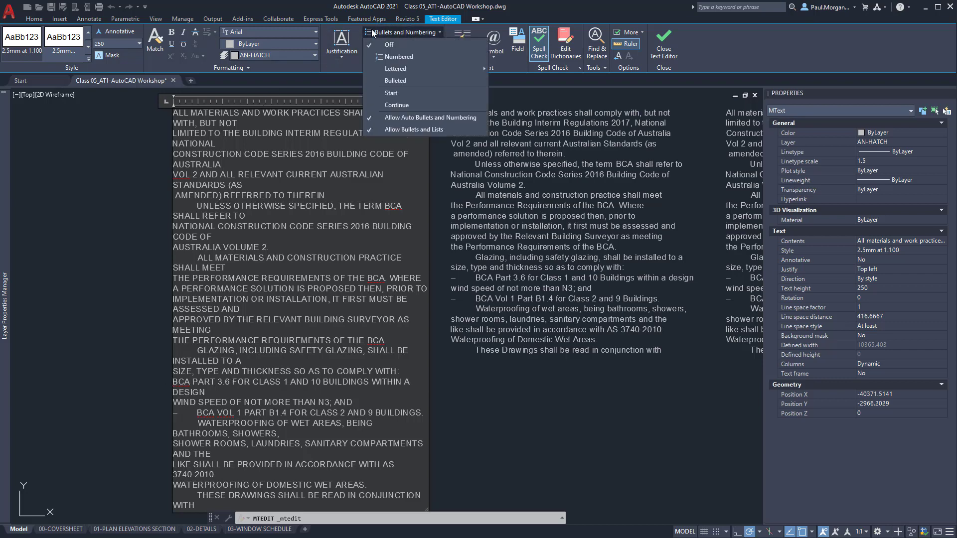
pyautogui.click(389, 78)
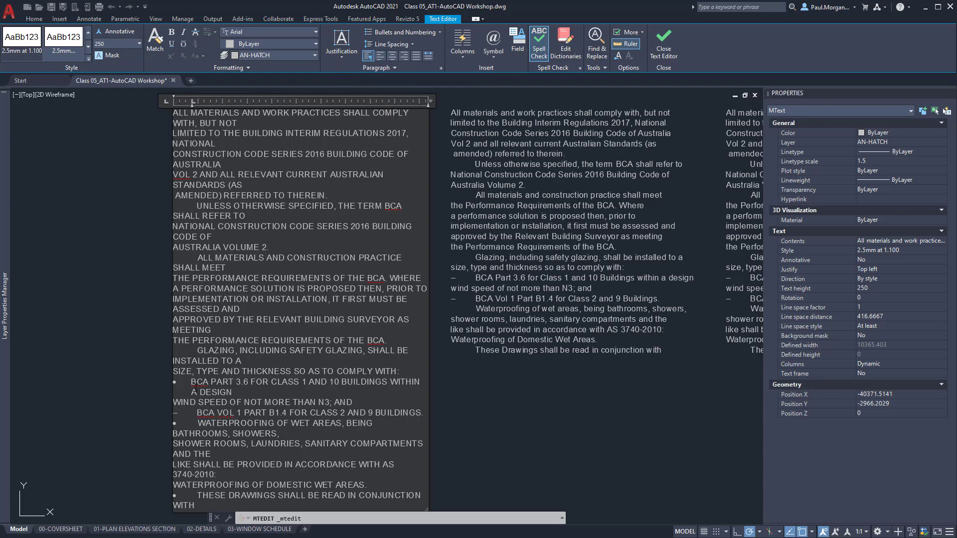
# - Replace the dash and gap before the "BCA VOL 1 PART B1.4" line with a bullet
pyautogui.click(196, 413)
pyautogui.press('BackSpace')
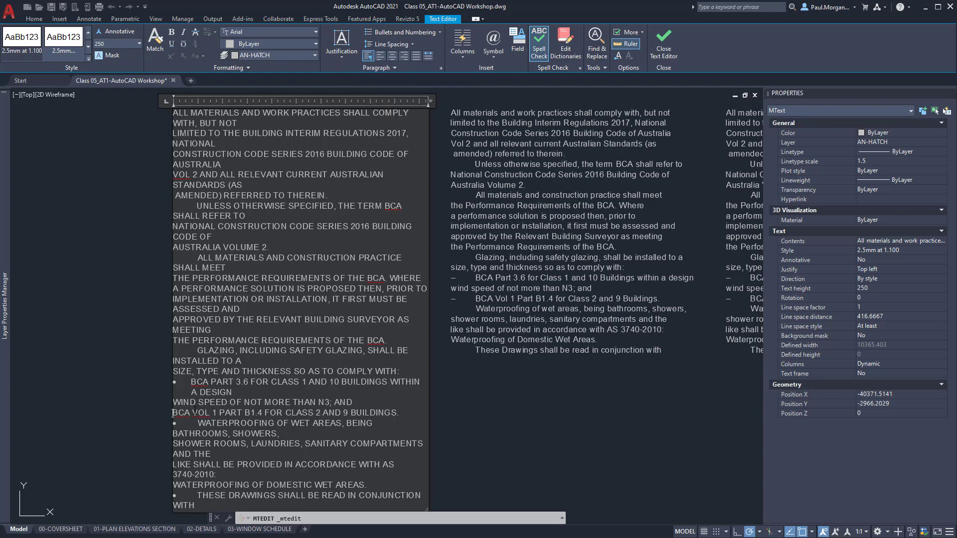
pyautogui.click(394, 32)
pyautogui.click(395, 80)
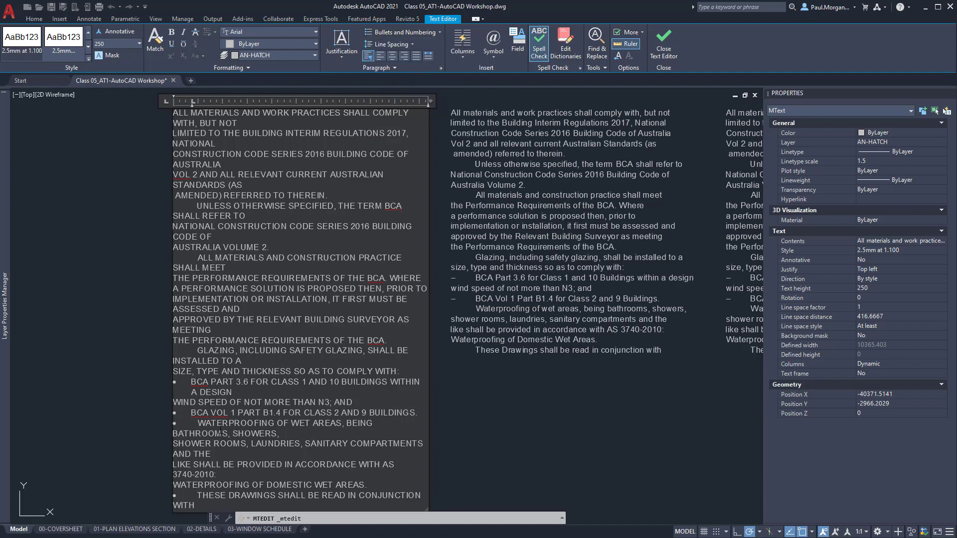
# - Remove the bullet and indent before the "WATERPROOFING OF WET AREAS" line
pyautogui.scroll(-2, 215, 434)
pyautogui.scroll(-2, 214, 434)
pyautogui.scroll(4, 219, 385)
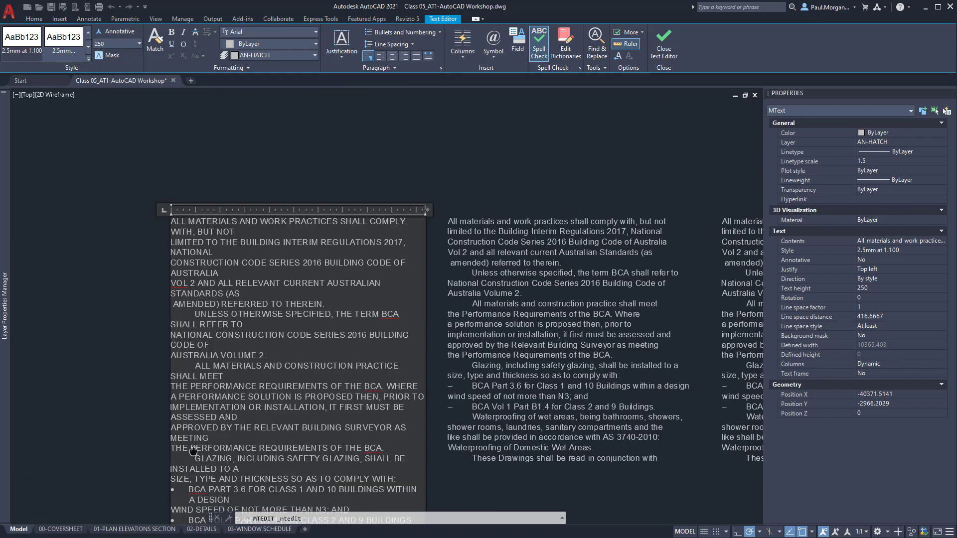
pyautogui.click(222, 426)
pyautogui.press('BackSpace')
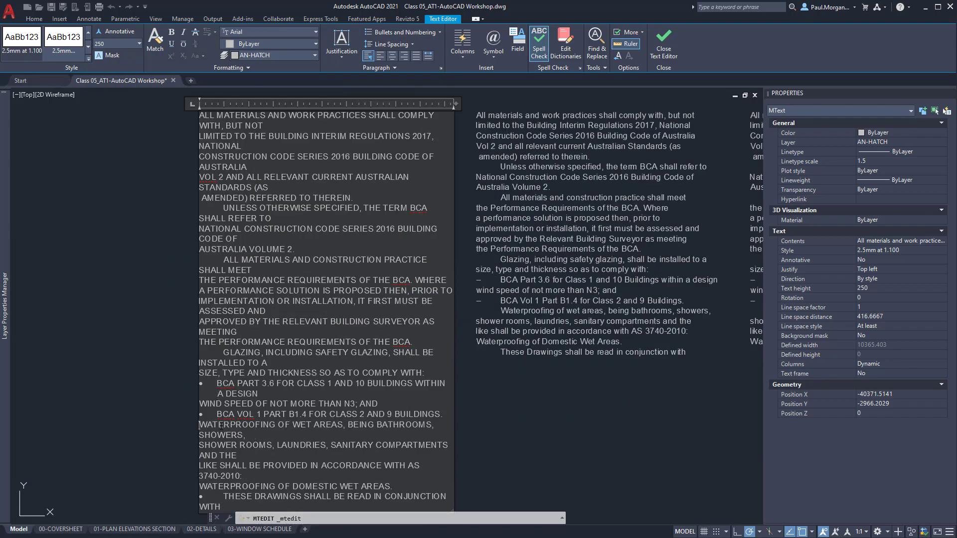
# - Add a bullet before the "WATERPROOFING OF WET AREAS" line and finish editing the leftmost notes block
pyautogui.press('BackSpace')
pyautogui.press('Return')
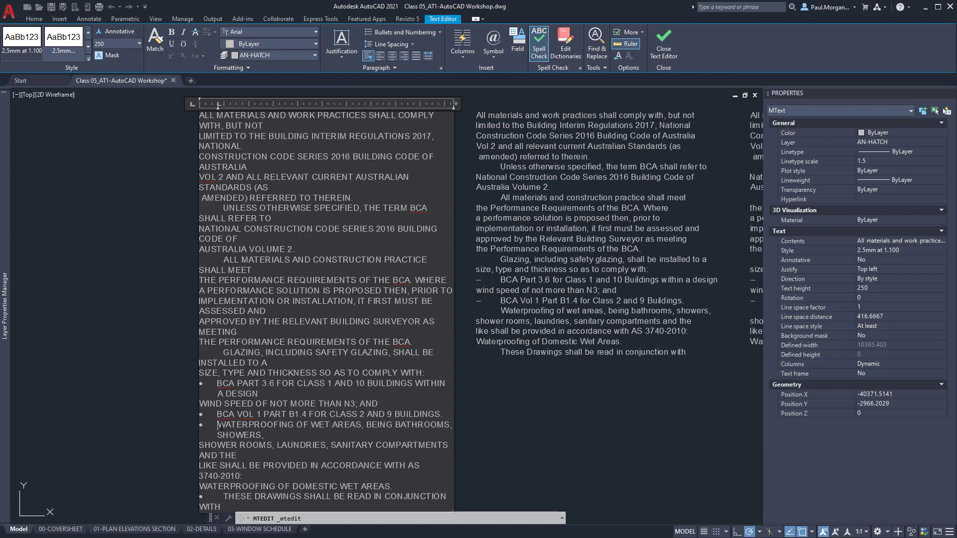
pyautogui.click(140, 432)
pyautogui.scroll(-2, 202, 427)
pyautogui.moveTo(201, 428); pyautogui.dragTo(221, 403, button='middle')
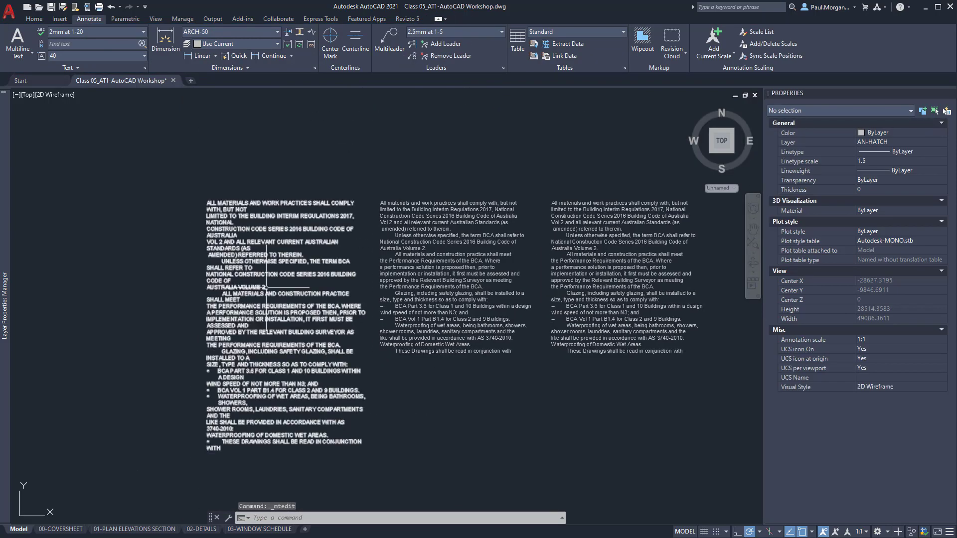
pyautogui.moveTo(268, 273); pyautogui.dragTo(266, 299, button='middle')
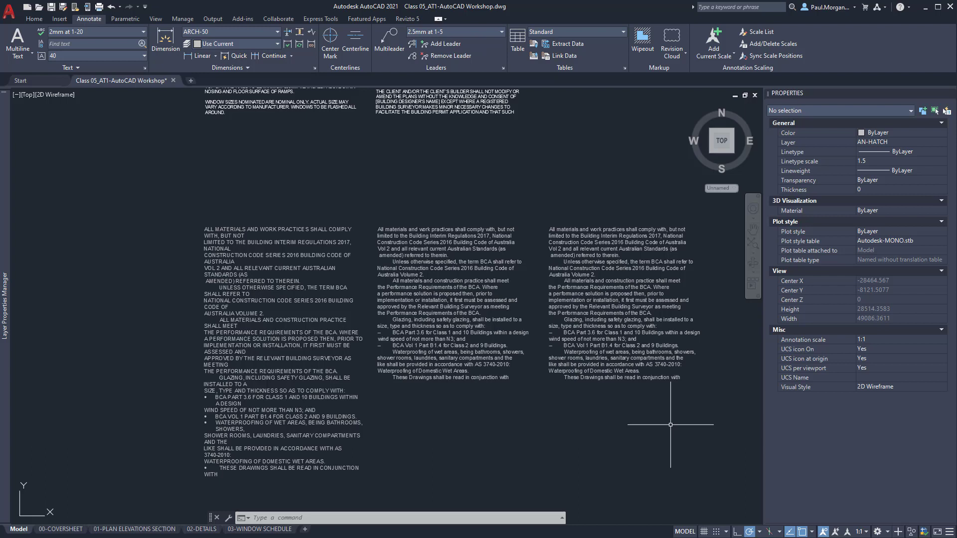
pyautogui.moveTo(618, 421); pyautogui.dragTo(544, 337, button='middle')
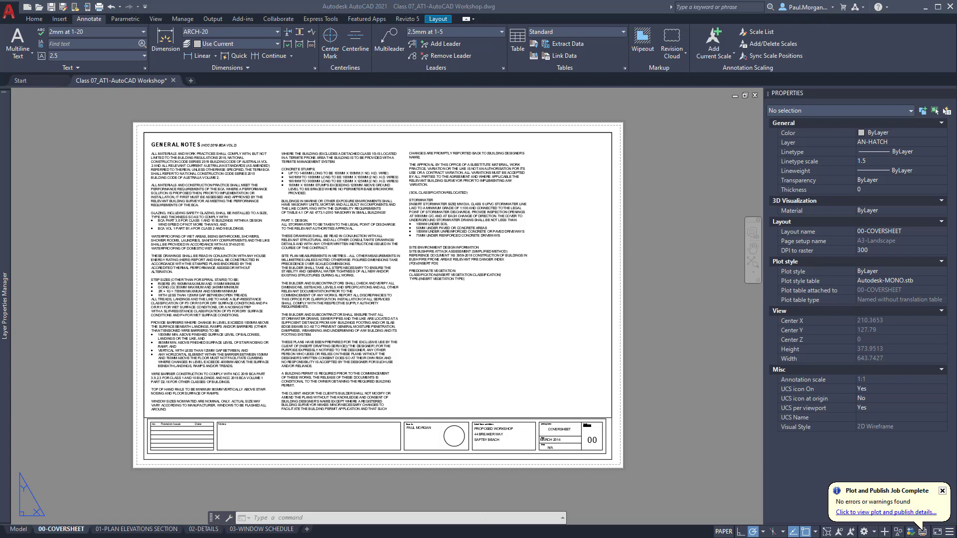
# - Review the 01-PLAN ELEVATIONS SECTION, 02-DETAILS and 03-WINDOW SCHEDULE layouts one after another
pyautogui.moveTo(141, 532)
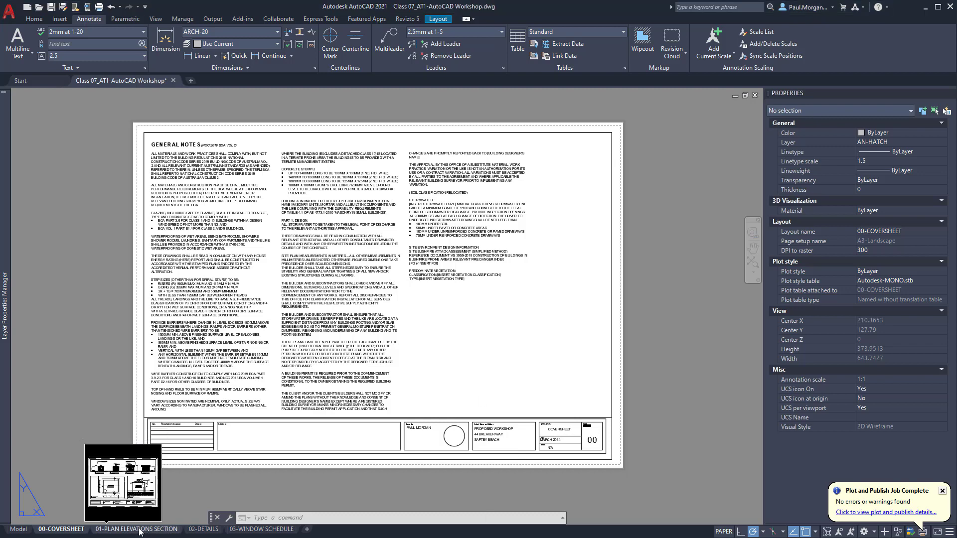
pyautogui.click(140, 530)
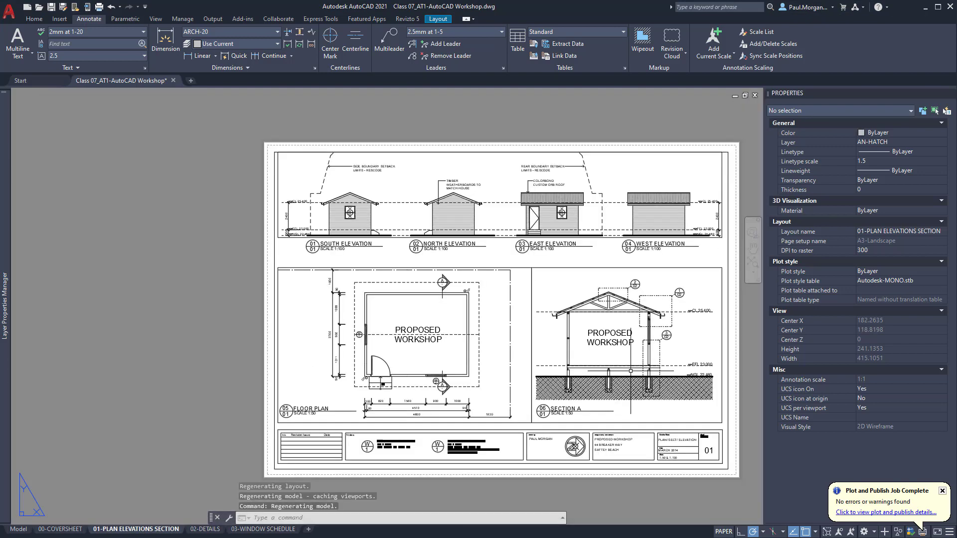
pyautogui.click(200, 530)
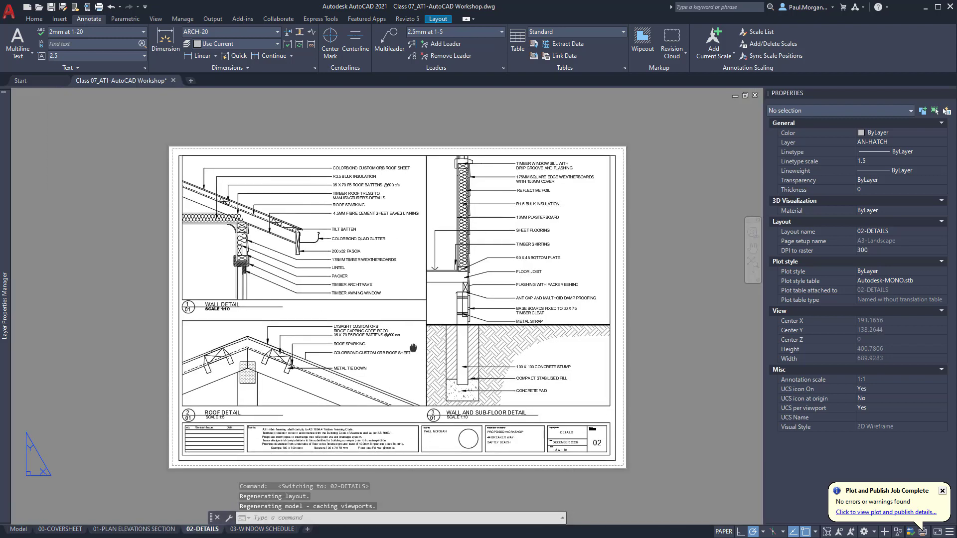
pyautogui.click(239, 531)
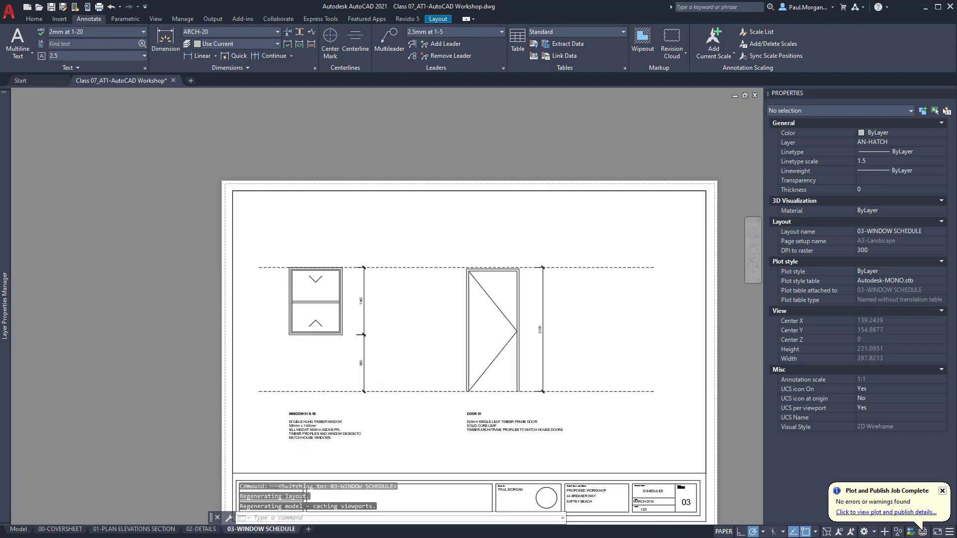
pyautogui.scroll(2, 440, 359)
pyautogui.moveTo(438, 385); pyautogui.dragTo(434, 363, button='middle')
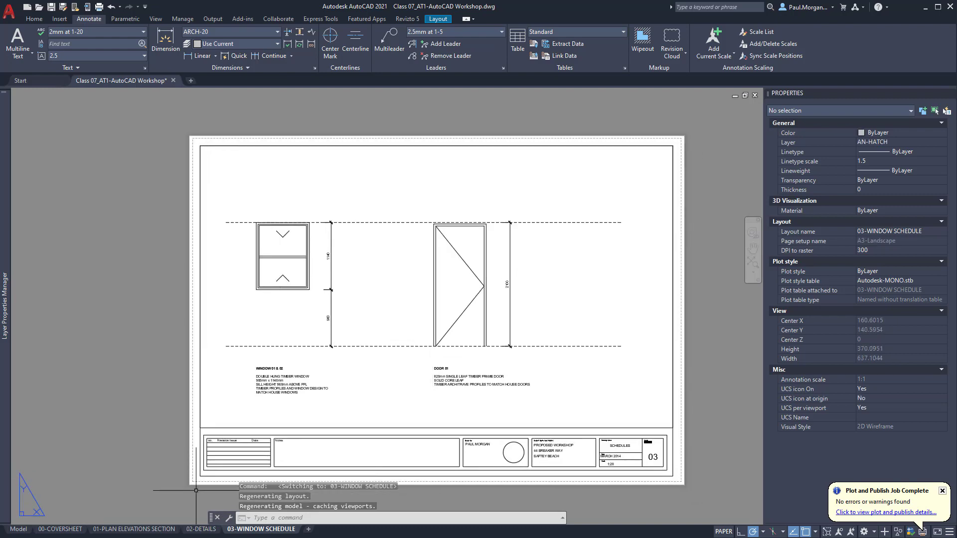
# - Examine the sub-floor detail, title block and notes on the 02-DETAILS layout up close
pyautogui.click(202, 529)
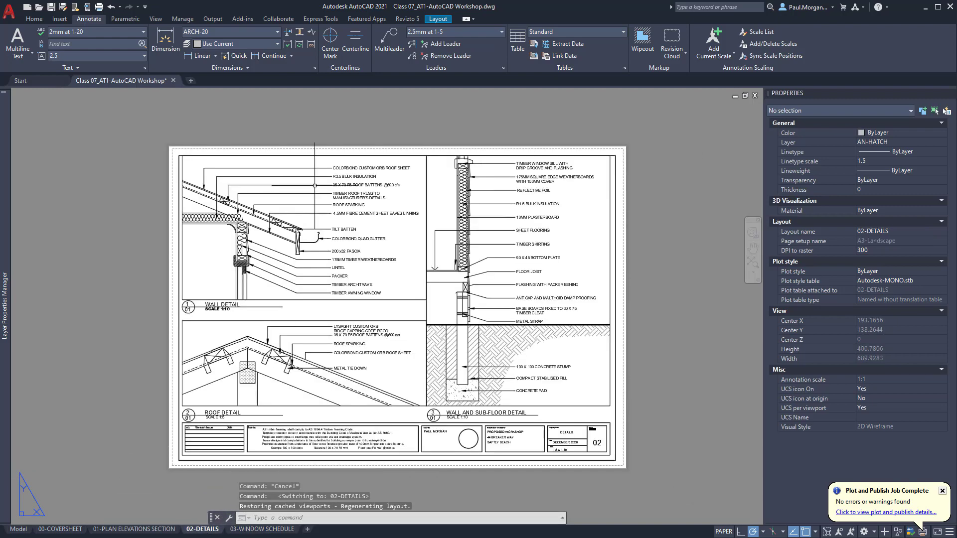
pyautogui.scroll(4, 511, 419)
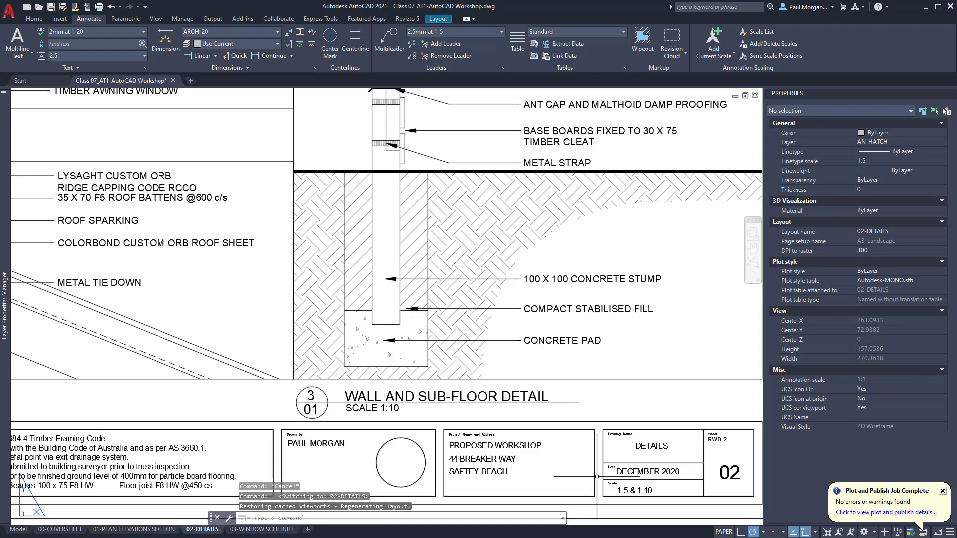
pyautogui.moveTo(229, 458); pyautogui.dragTo(606, 442, button='middle')
pyautogui.scroll(-2, 291, 436)
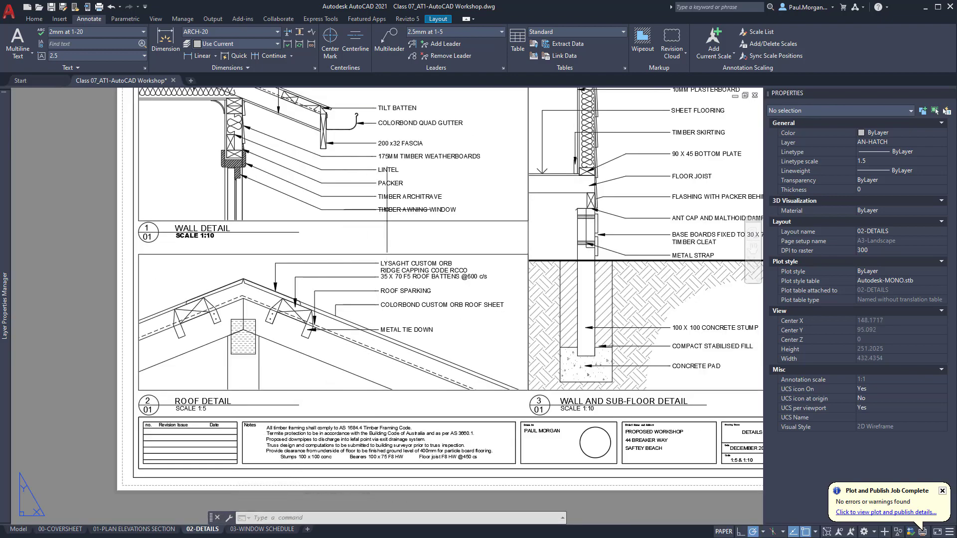
pyautogui.scroll(-2, 369, 319)
pyautogui.moveTo(367, 320); pyautogui.dragTo(359, 332, button='middle')
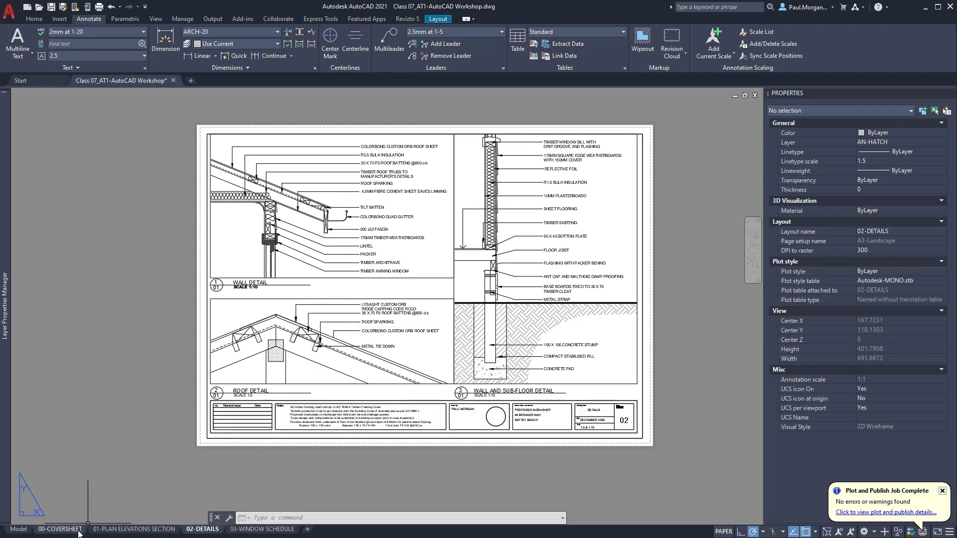
# - Return to the 01-PLAN ELEVATIONS SECTION layout and open its A3-Landscape page setup for modification
pyautogui.click(61, 530)
pyautogui.click(136, 530)
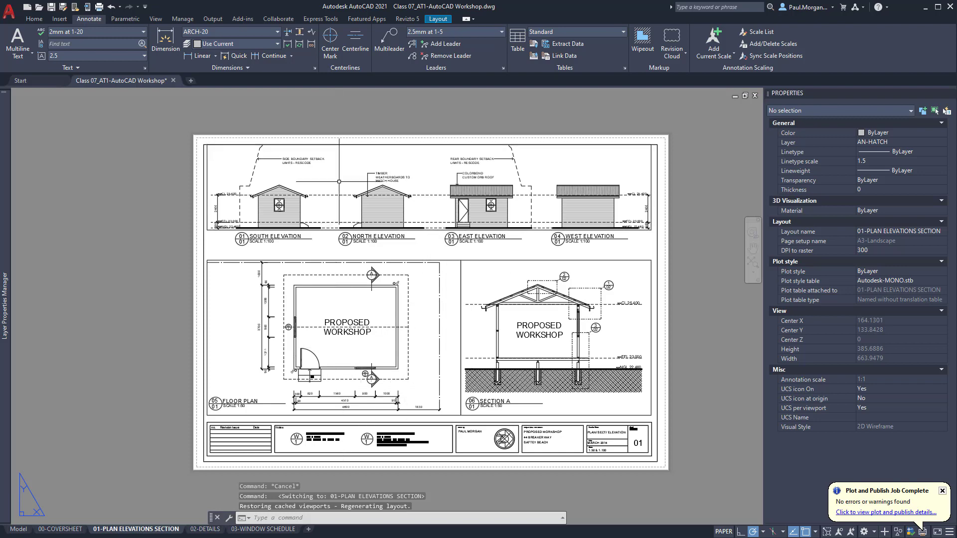
pyautogui.scroll(2, 338, 183)
pyautogui.scroll(-2, 481, 364)
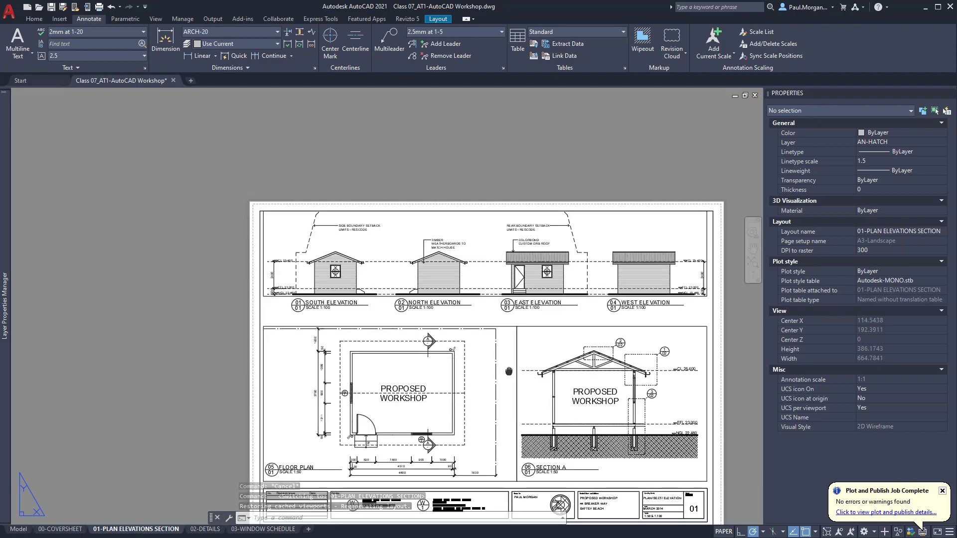
pyautogui.moveTo(505, 366); pyautogui.dragTo(459, 326, button='middle')
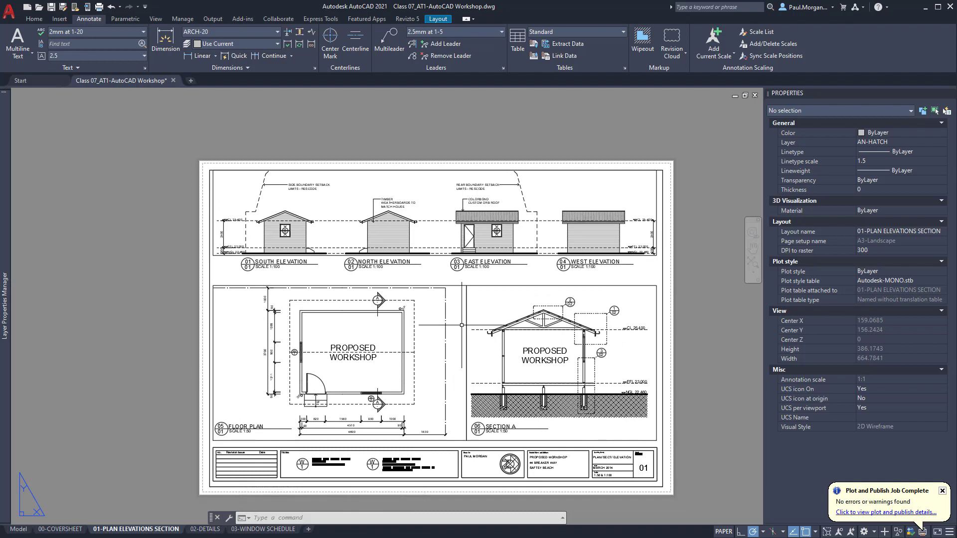
pyautogui.moveTo(451, 326); pyautogui.dragTo(403, 270, button='middle')
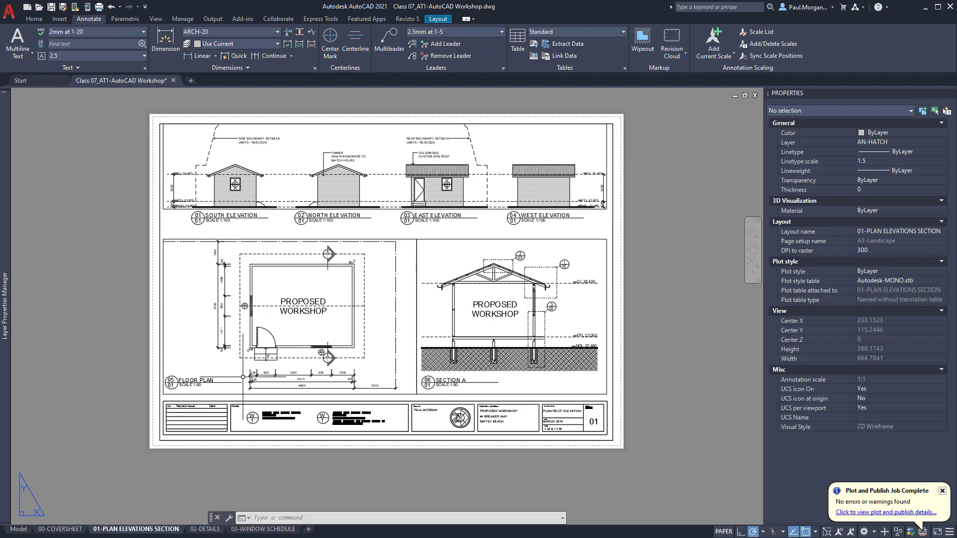
pyautogui.rightClick(129, 532)
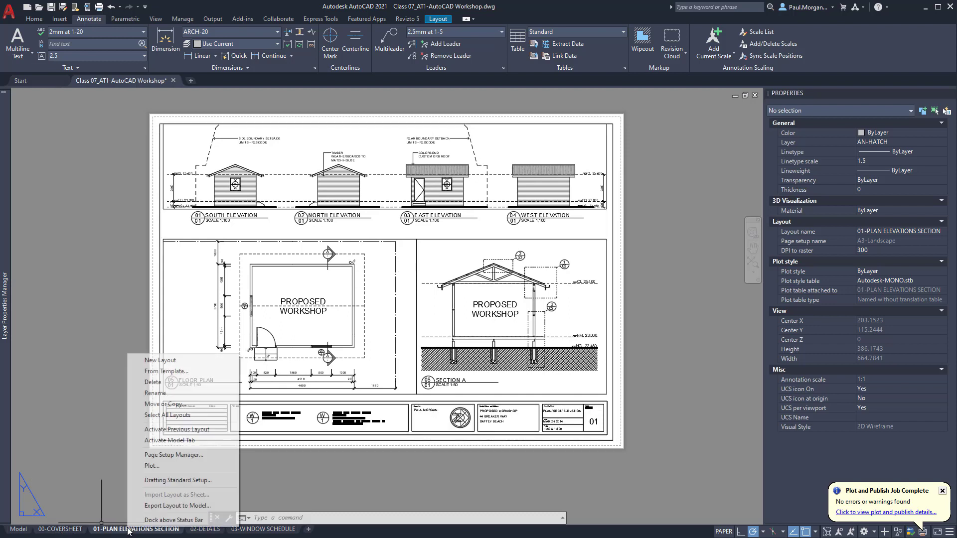
pyautogui.click(160, 456)
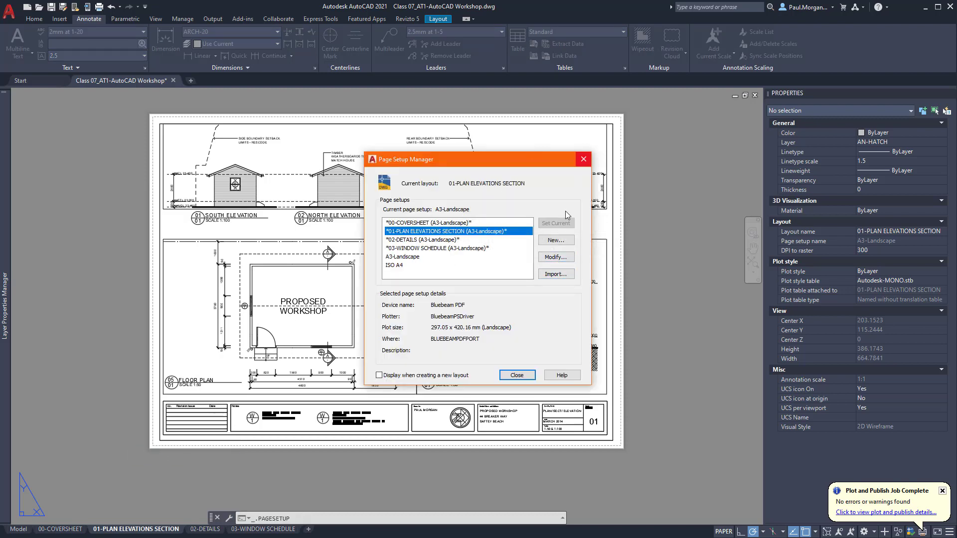
pyautogui.click(556, 257)
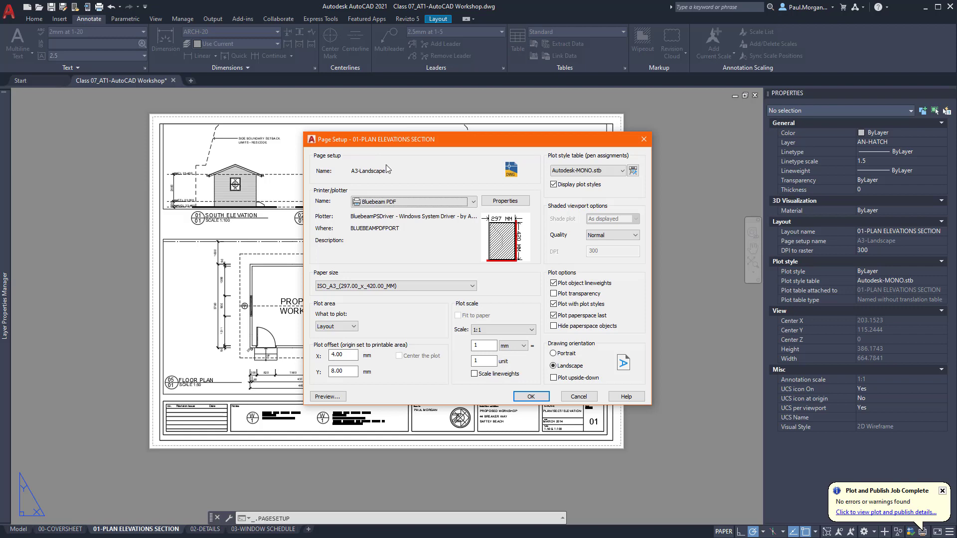
# - Examine the available printers and the paper, scale and plot options in the 01-PLAN ELEVATIONS SECTION page setup
pyautogui.click(390, 202)
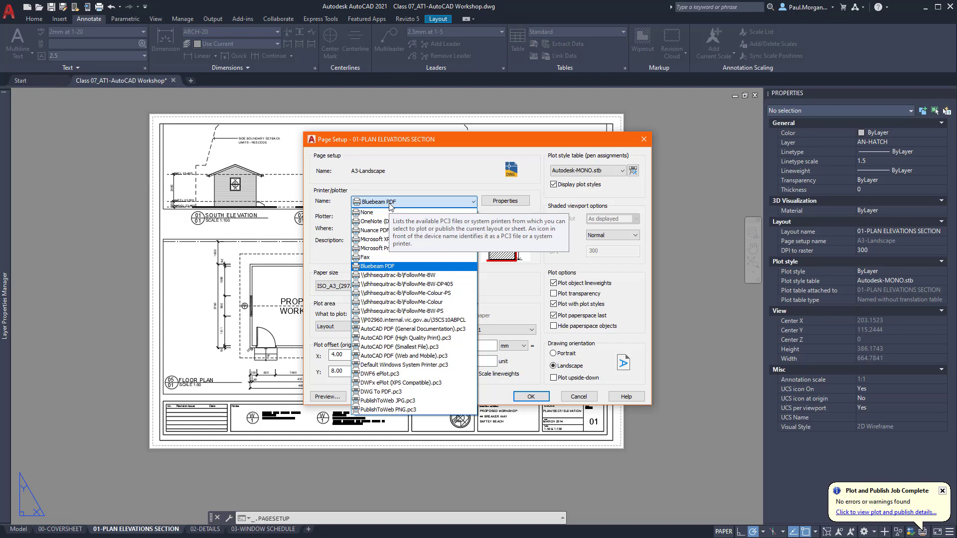
pyautogui.click(390, 202)
pyautogui.click(393, 202)
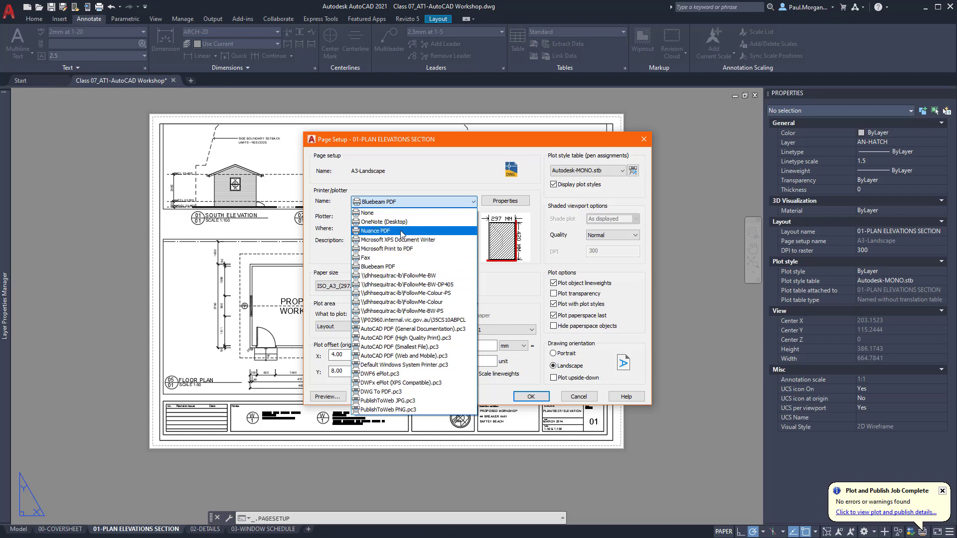
pyautogui.click(430, 178)
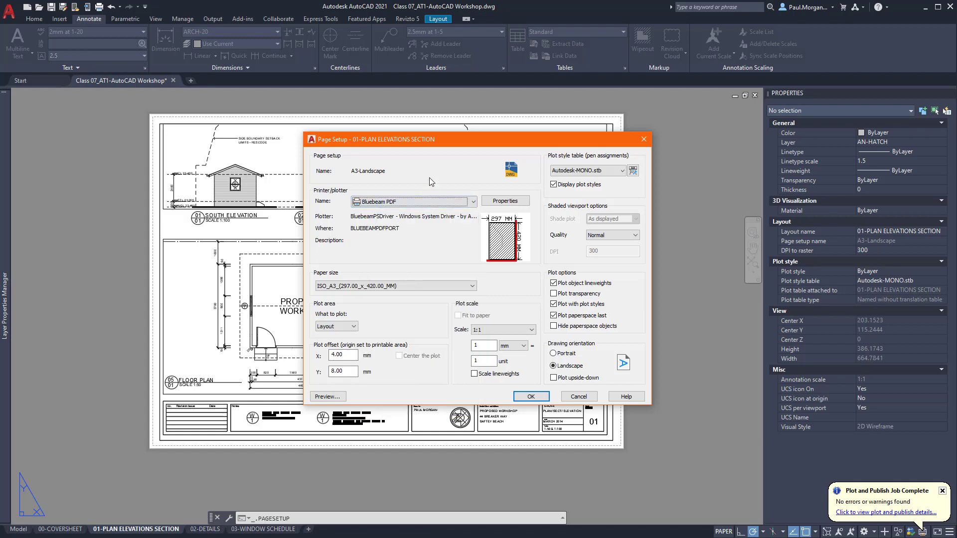
pyautogui.click(396, 201)
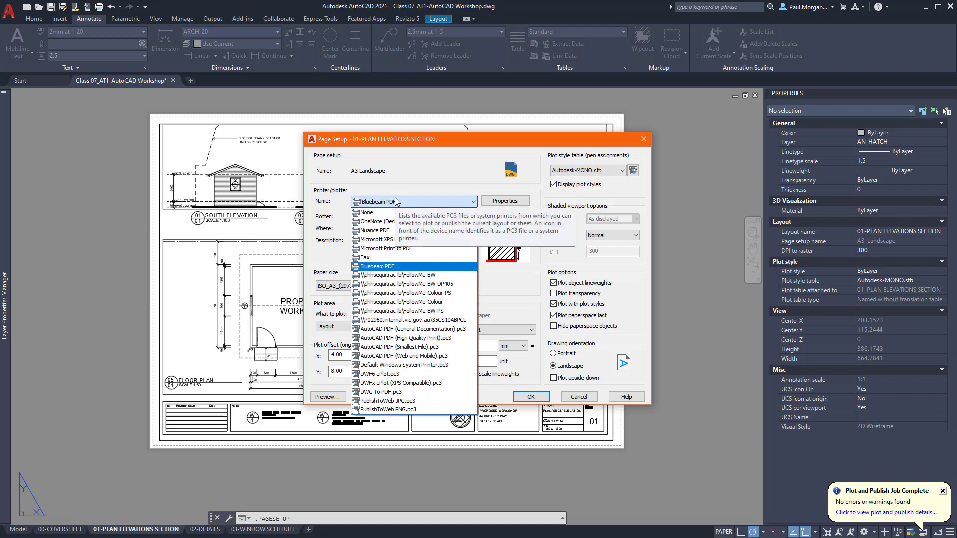
pyautogui.click(397, 201)
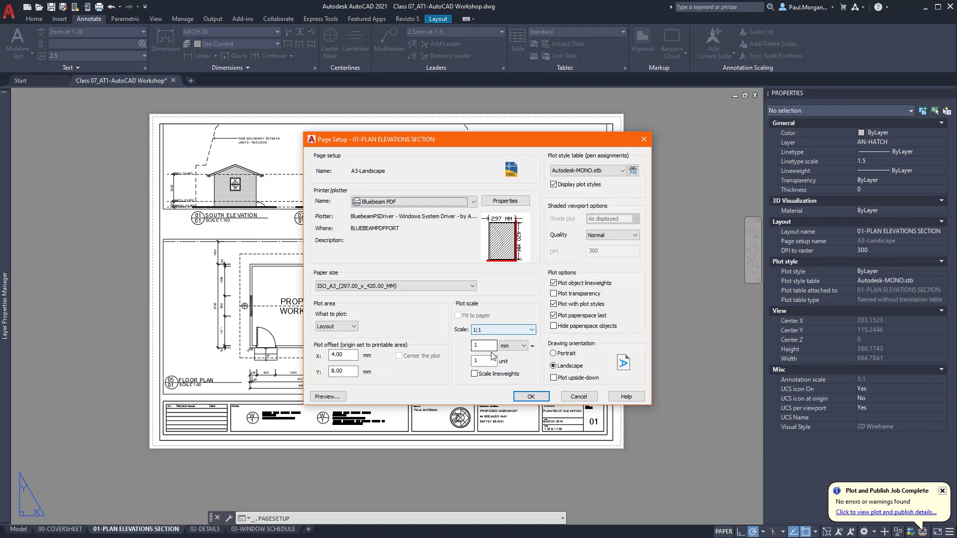
pyautogui.moveTo(469, 138); pyautogui.dragTo(623, 124)
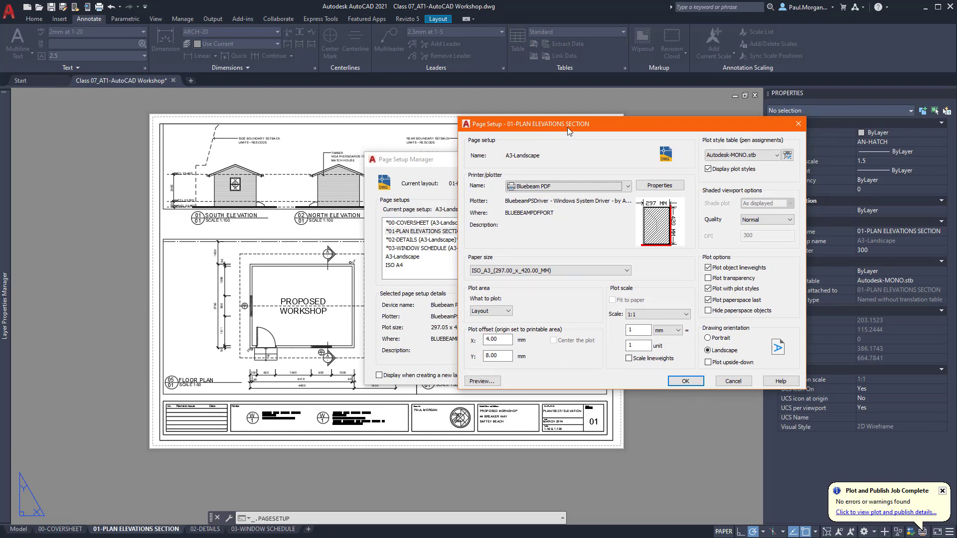
pyautogui.moveTo(567, 127); pyautogui.dragTo(376, 136)
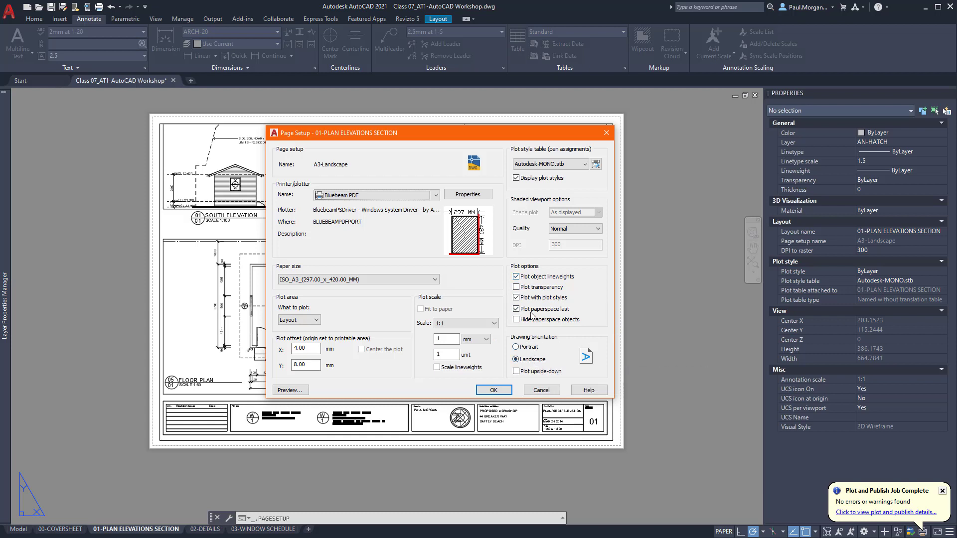
# - Preview the 01-PLAN ELEVATIONS SECTION plot, and leave the page setup without changing it
pyautogui.click(303, 394)
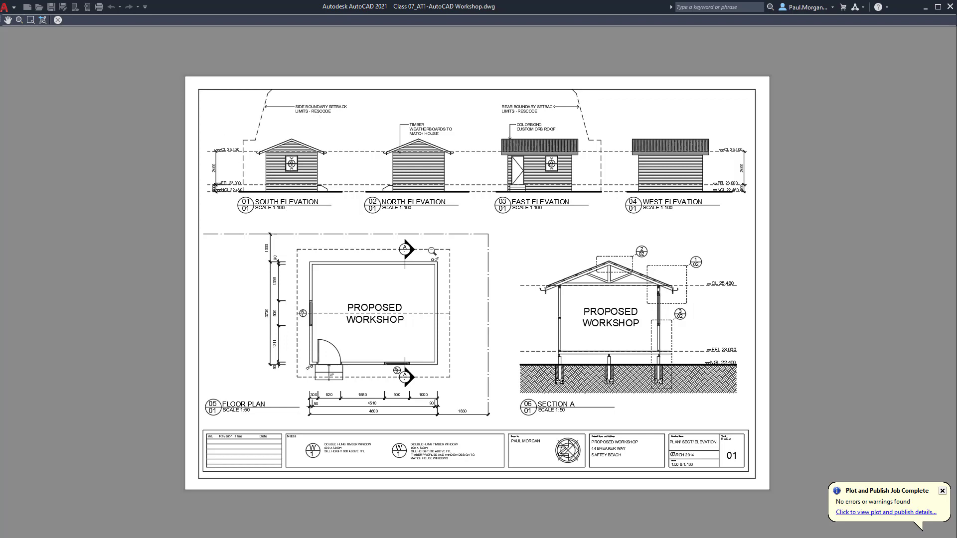
pyautogui.click(942, 491)
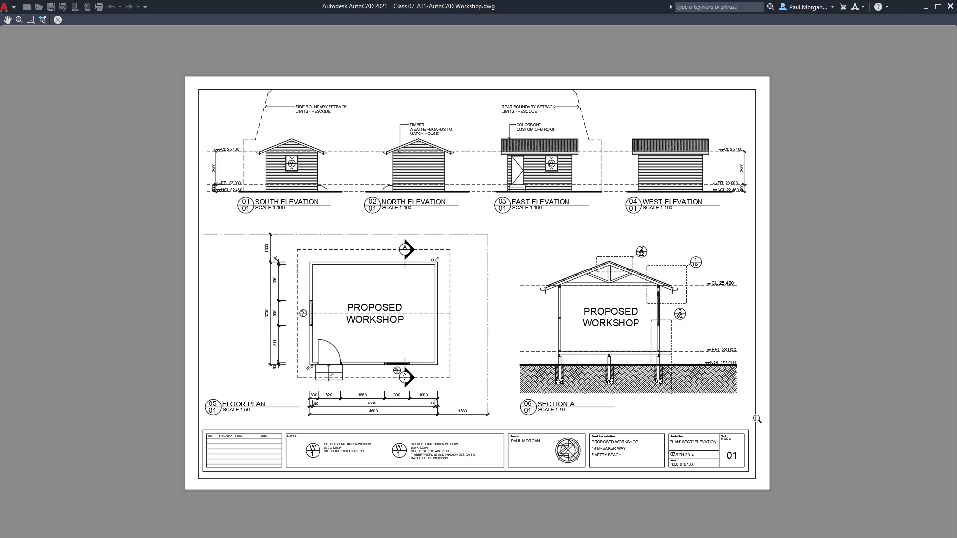
pyautogui.click(57, 21)
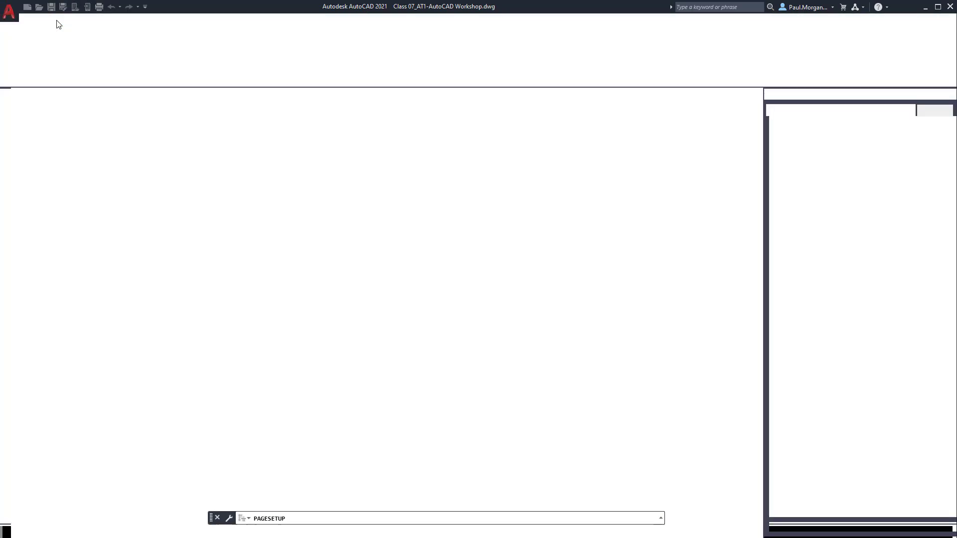
pyautogui.moveTo(426, 135); pyautogui.dragTo(477, 141)
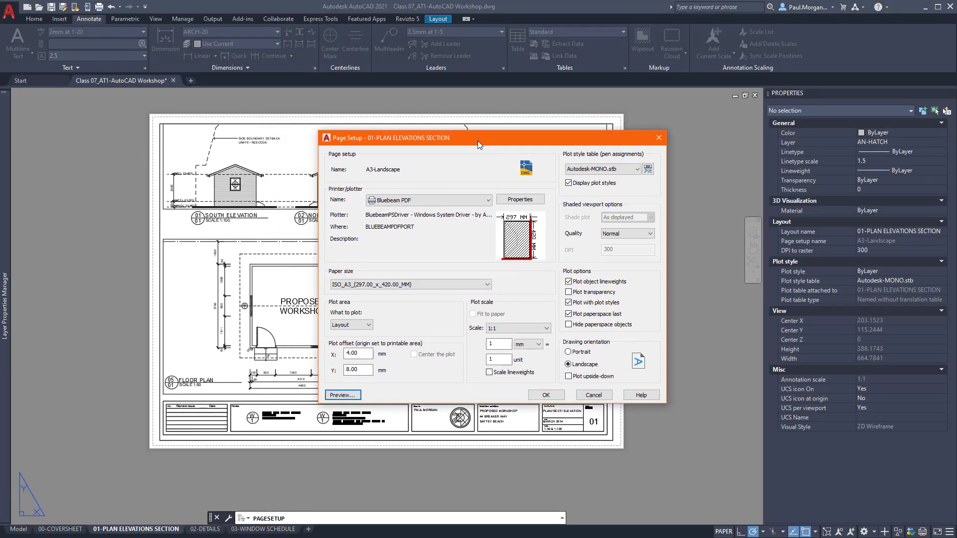
pyautogui.click(594, 396)
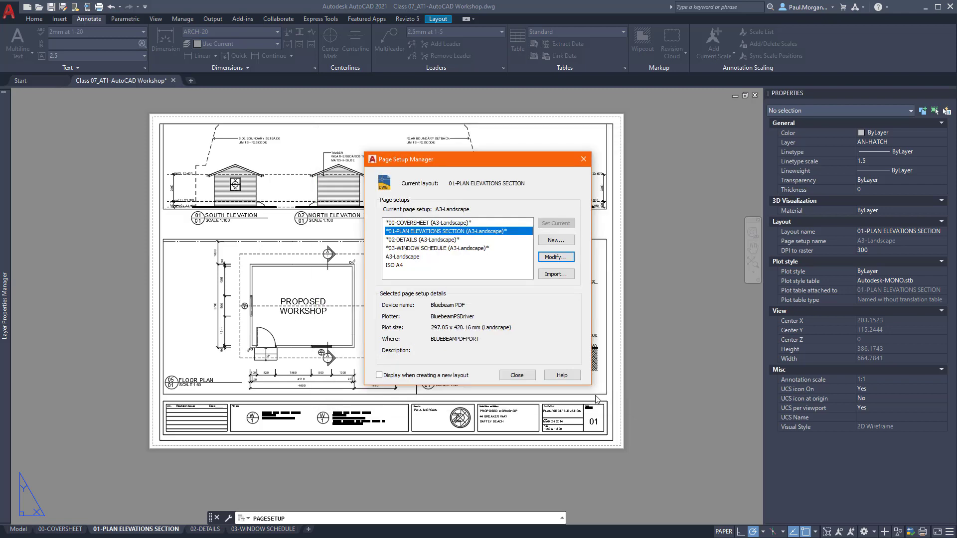
pyautogui.click(518, 376)
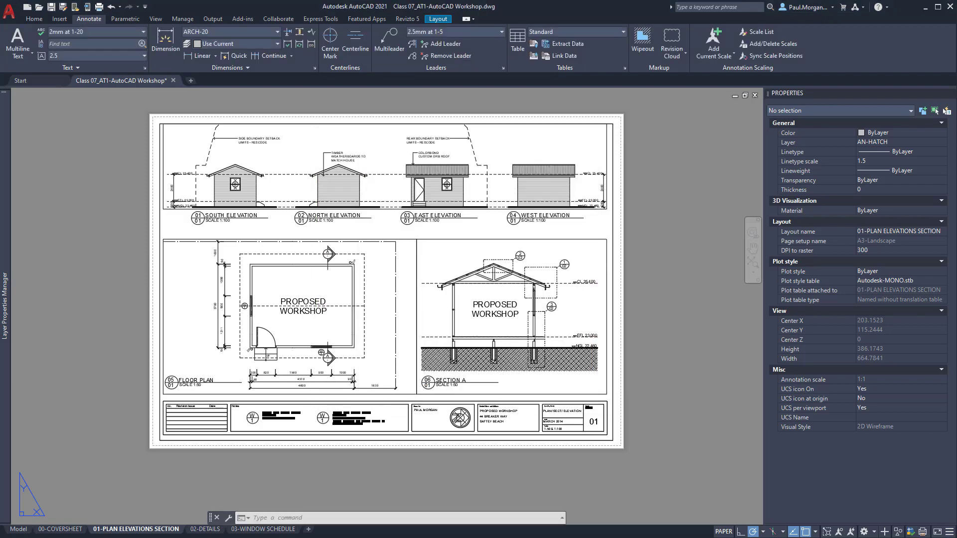
# - Plot the 01-PLAN ELEVATIONS SECTION layout through Bluebeam PDF, save it as 01 on the Desktop, and return to AutoCAD after checking it
pyautogui.rightClick(121, 533)
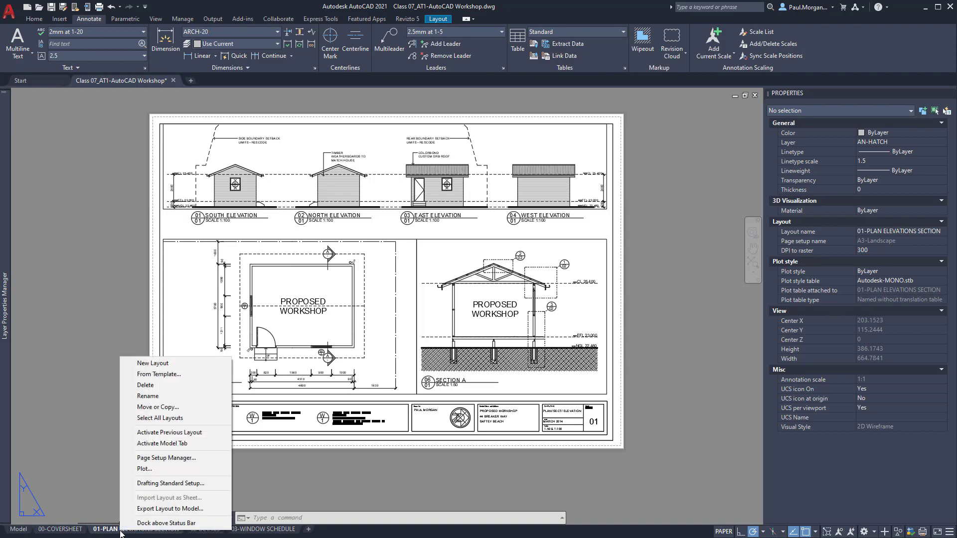
pyautogui.click(145, 469)
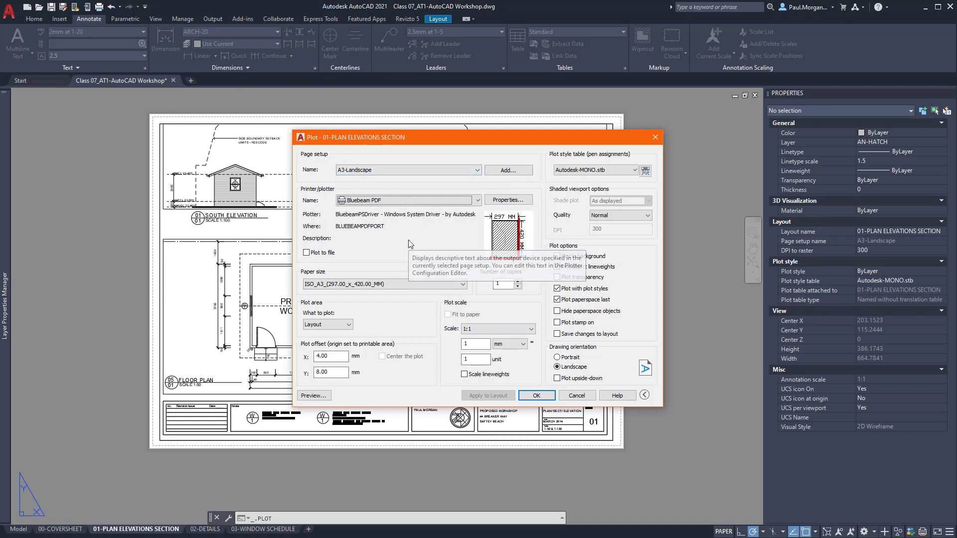
pyautogui.click(537, 395)
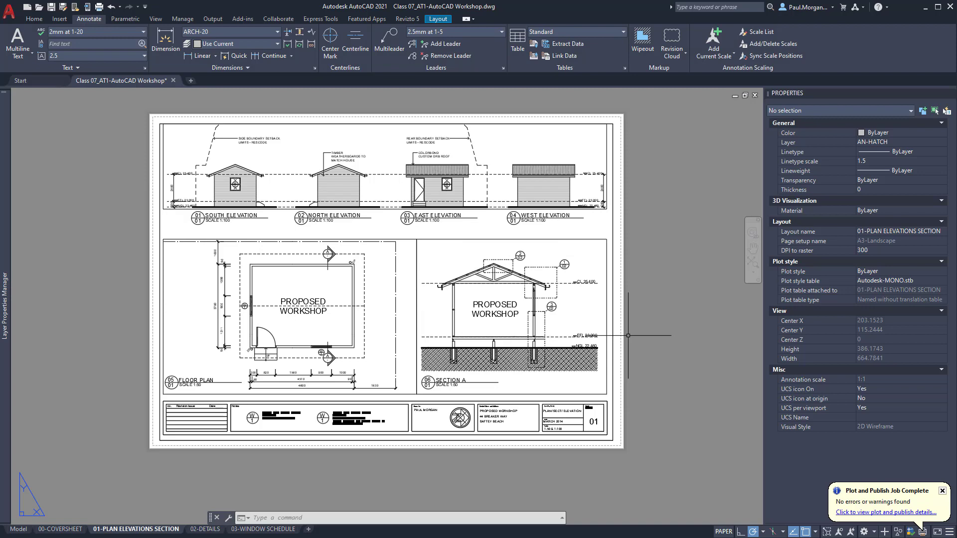
pyautogui.moveTo(790, 105); pyautogui.dragTo(409, 142)
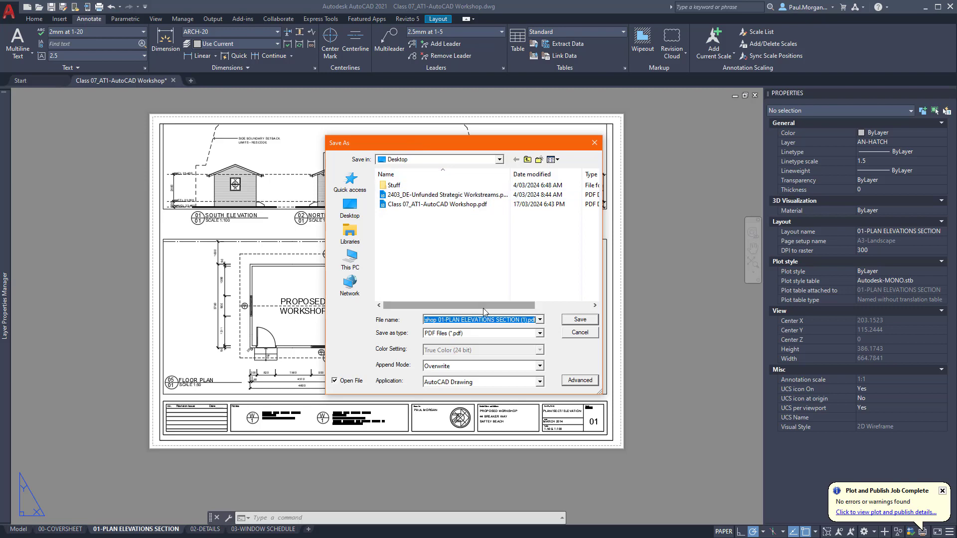
pyautogui.write('01')
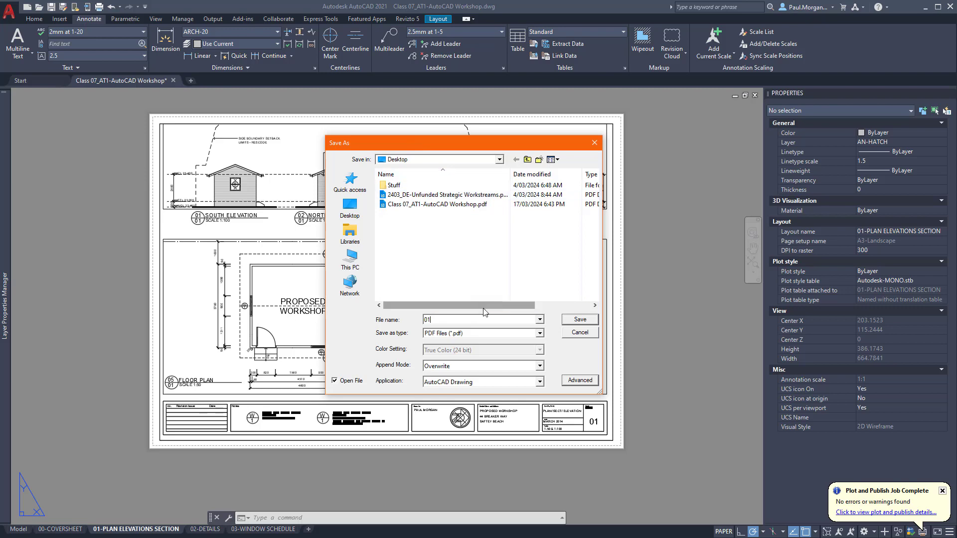
pyautogui.click(581, 320)
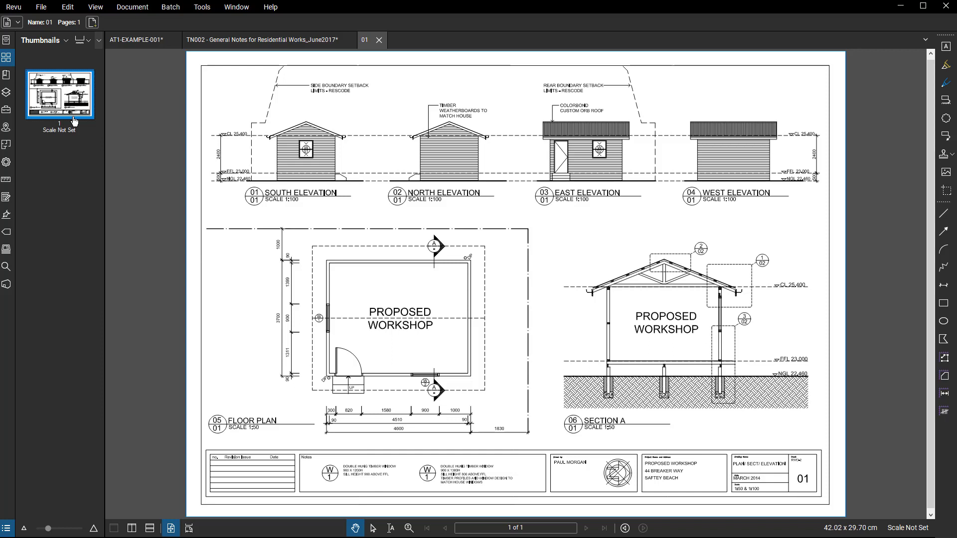
pyautogui.click(901, 6)
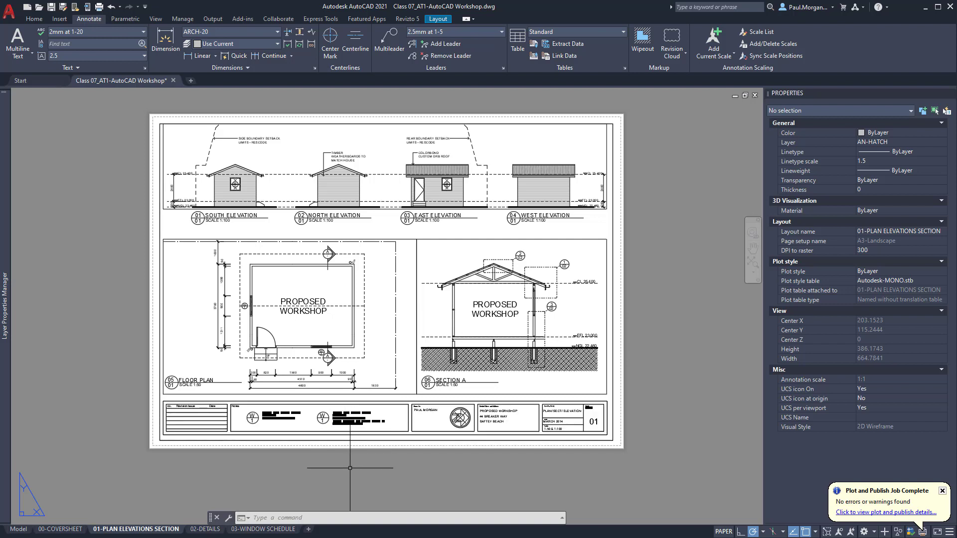
pyautogui.rightClick(210, 532)
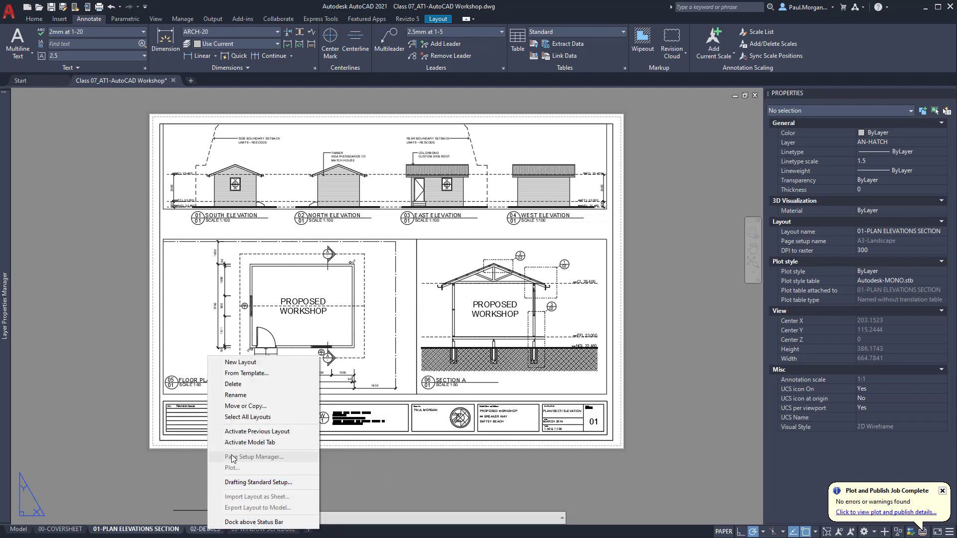
pyautogui.click(427, 484)
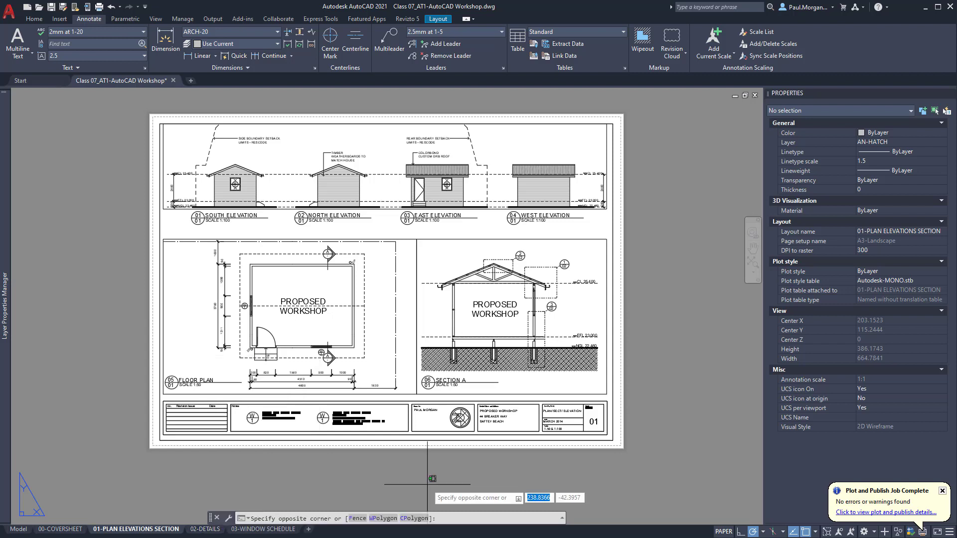
pyautogui.press('Escape')
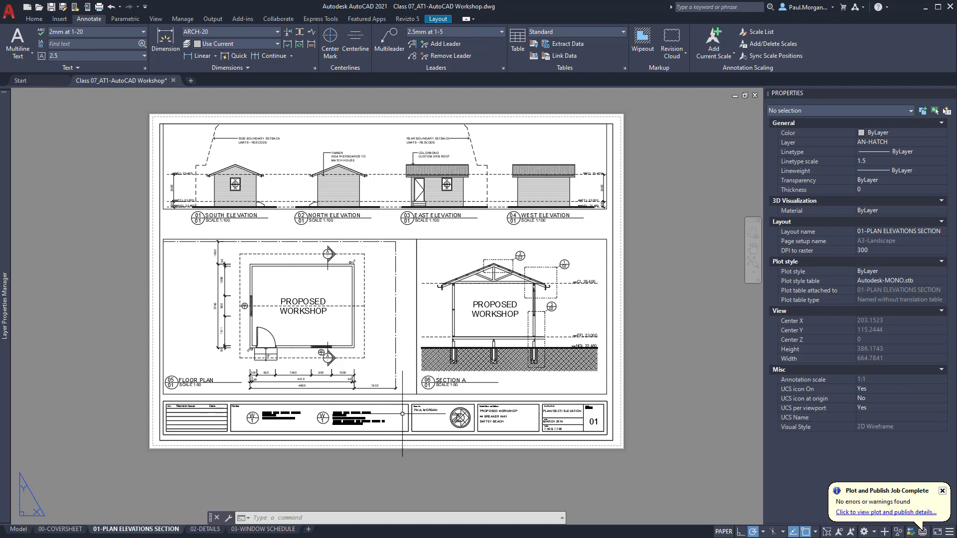
pyautogui.press('Escape')
pyautogui.press('Escape')
# - Start a batch plot with PDF as the output format and remove the Model sheet from the list
pyautogui.write('BATCH')
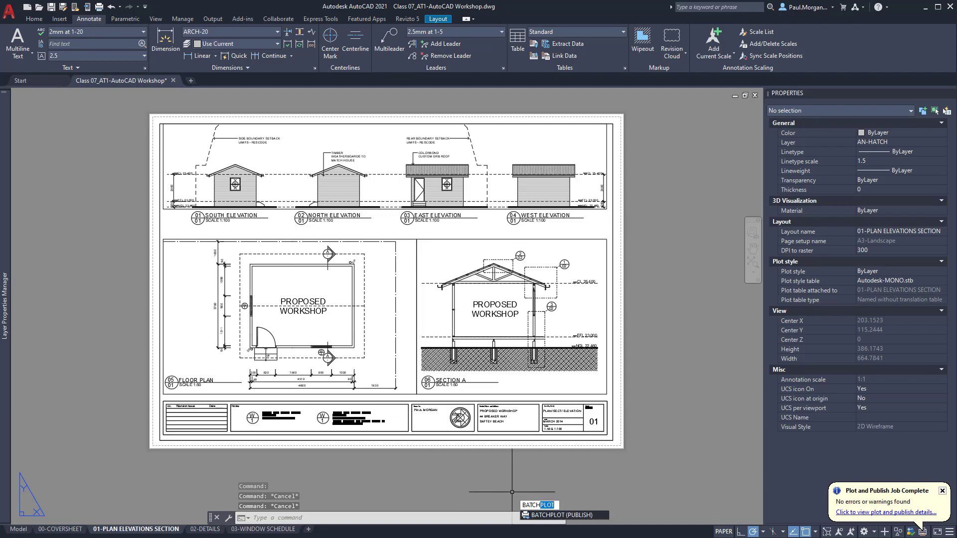
pyautogui.press('Return')
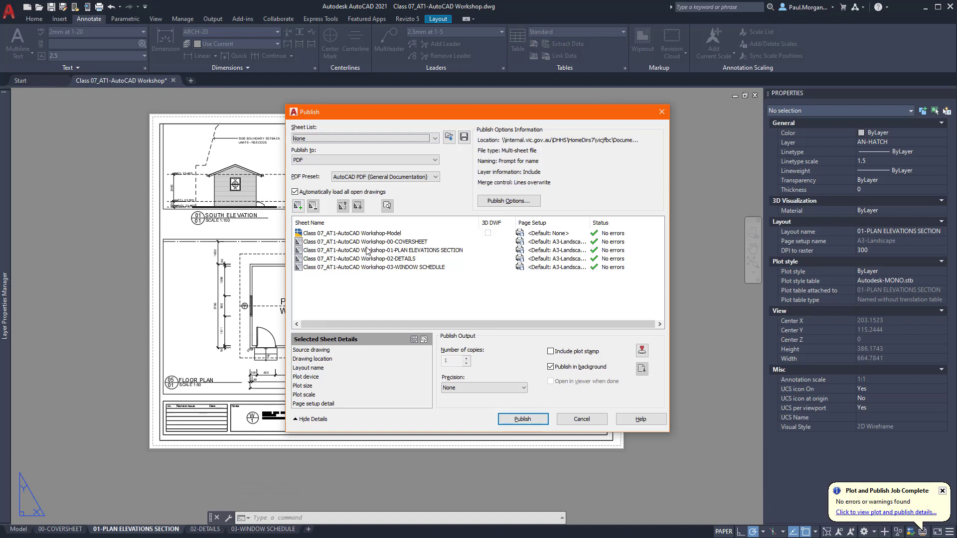
pyautogui.click(333, 160)
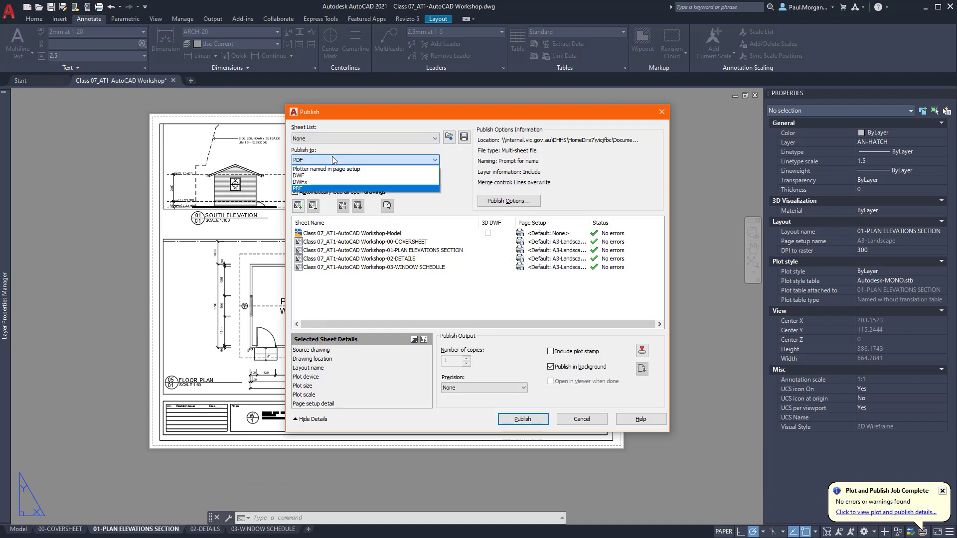
pyautogui.click(323, 189)
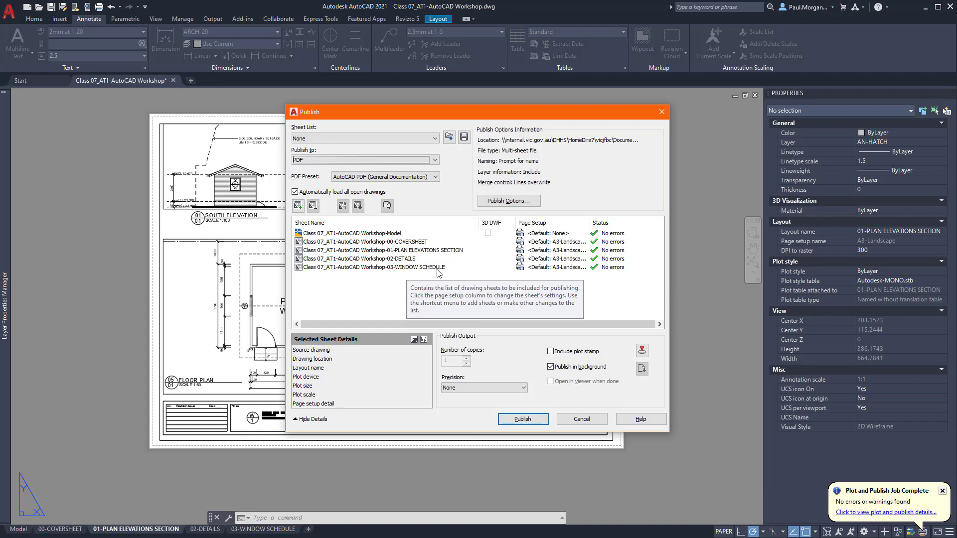
pyautogui.click(361, 234)
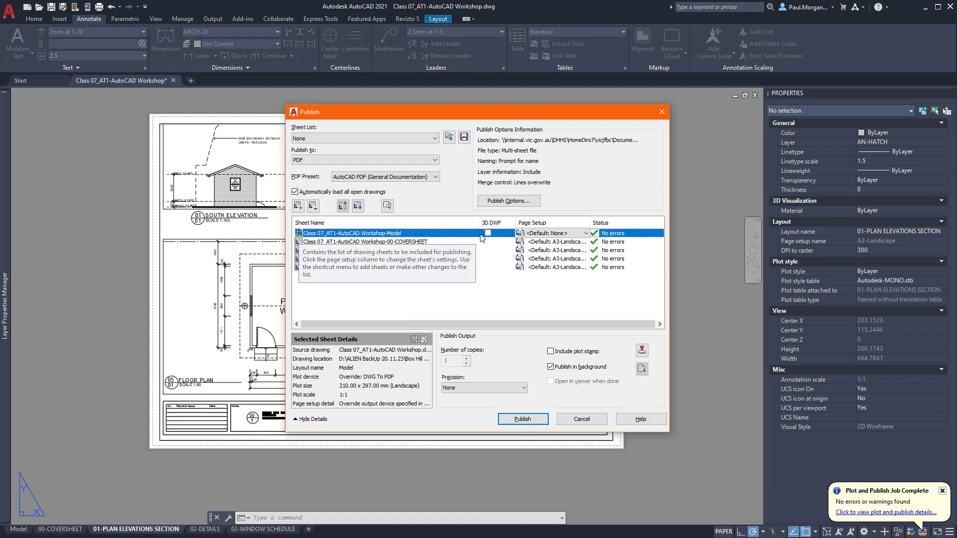
pyautogui.click(312, 206)
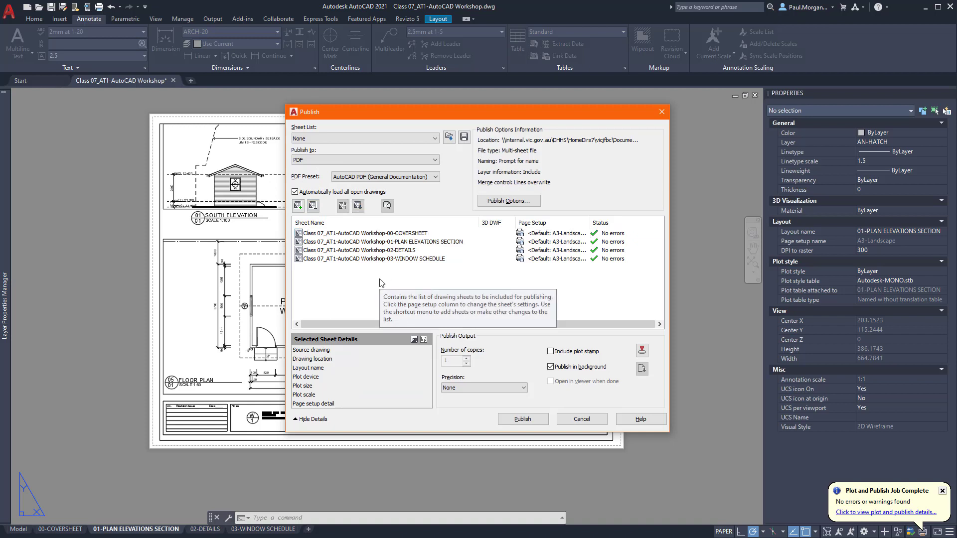
# - Review the PDF publish options, and try moving the 01-PLAN ELEVATIONS SECTION sheet up and back down in the publishing order
pyautogui.click(517, 201)
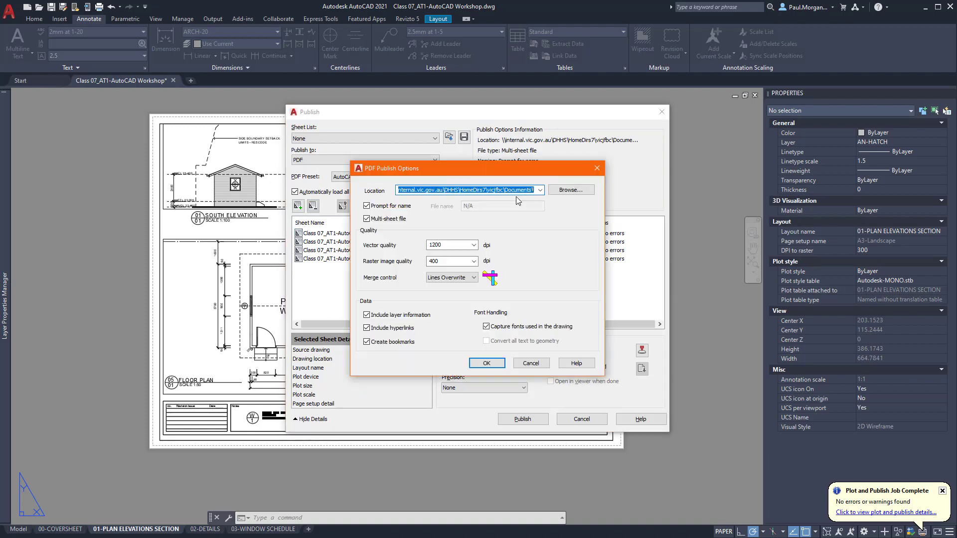
pyautogui.click(597, 168)
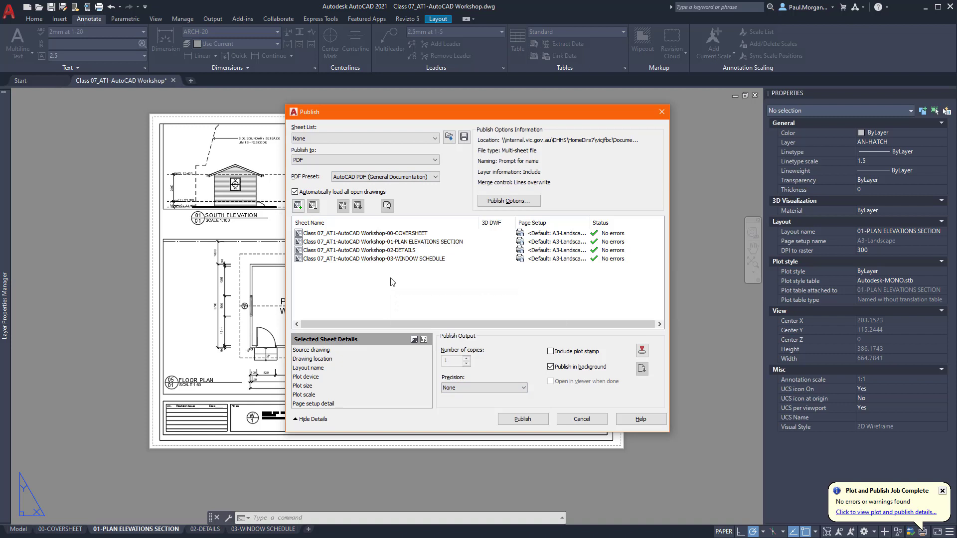
pyautogui.click(337, 243)
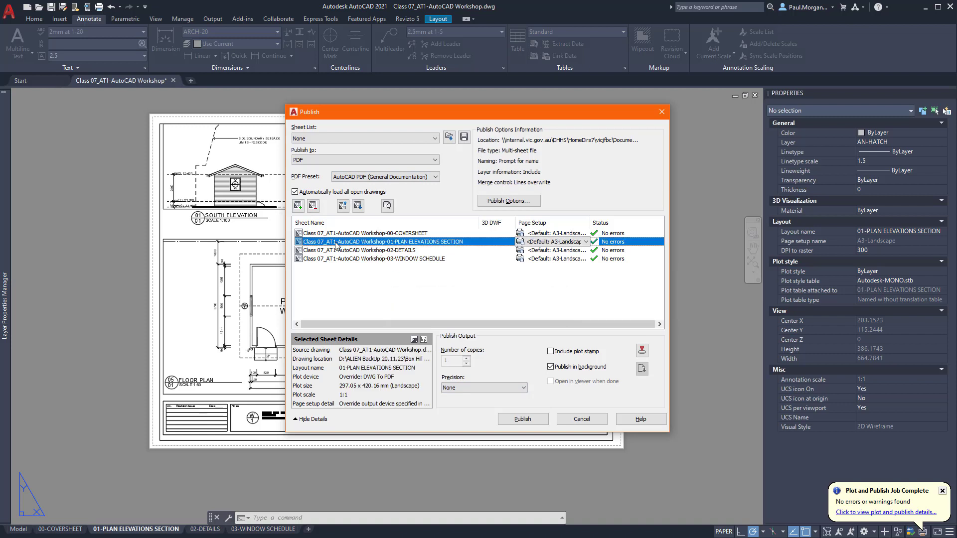
pyautogui.click(343, 206)
pyautogui.click(358, 205)
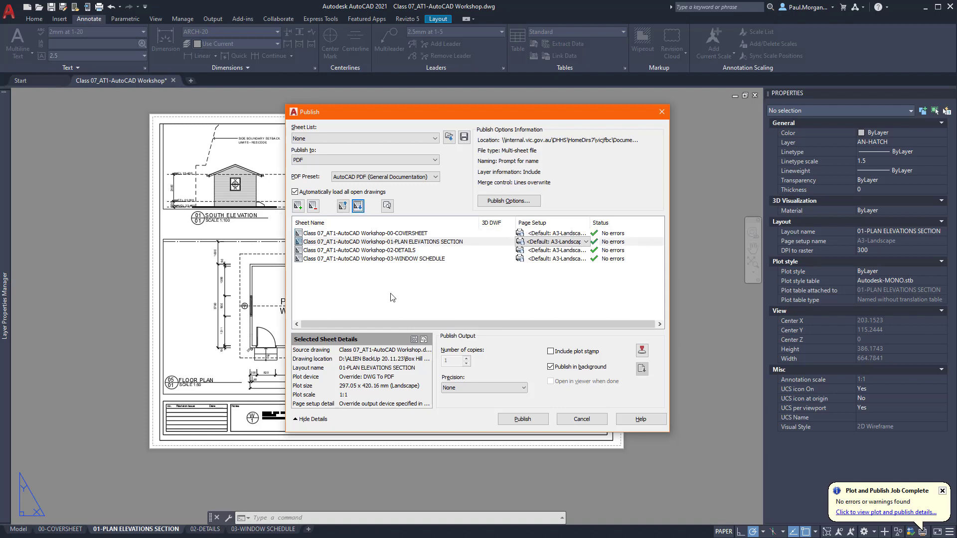
pyautogui.click(400, 276)
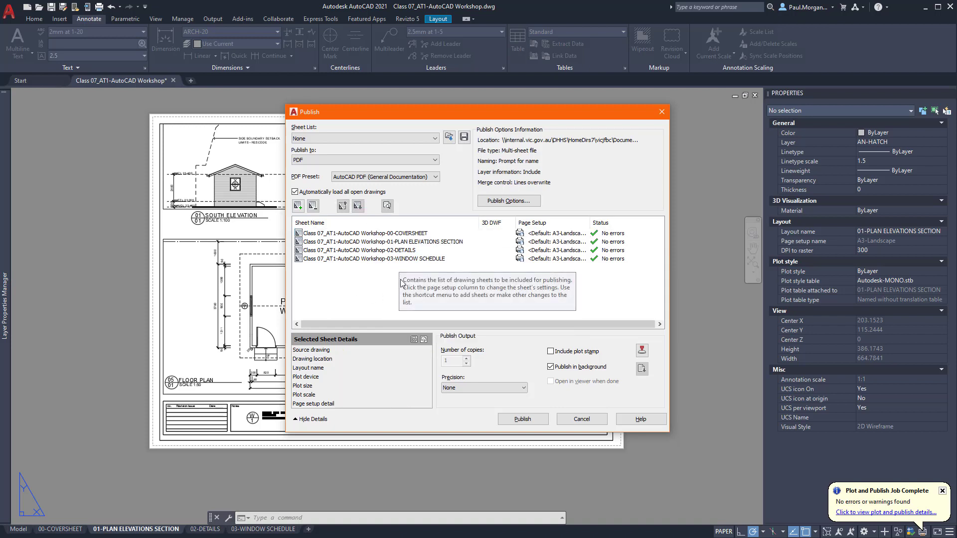
pyautogui.click(344, 260)
pyautogui.click(368, 275)
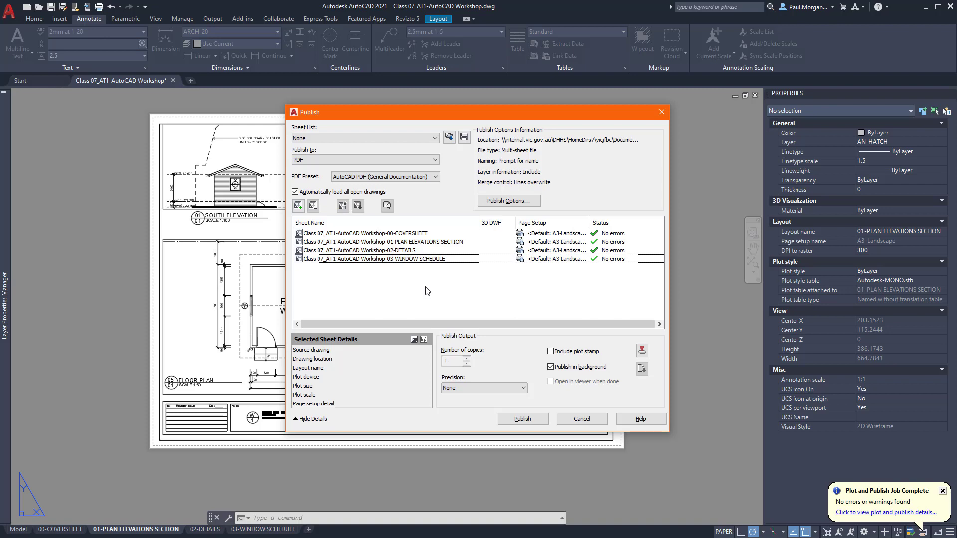
# - Set the output to Class 07_AT1-AutoCAD Workshop.pdf on the Desktop, replacing the existing file, and try to save the current sheet list
pyautogui.click(522, 419)
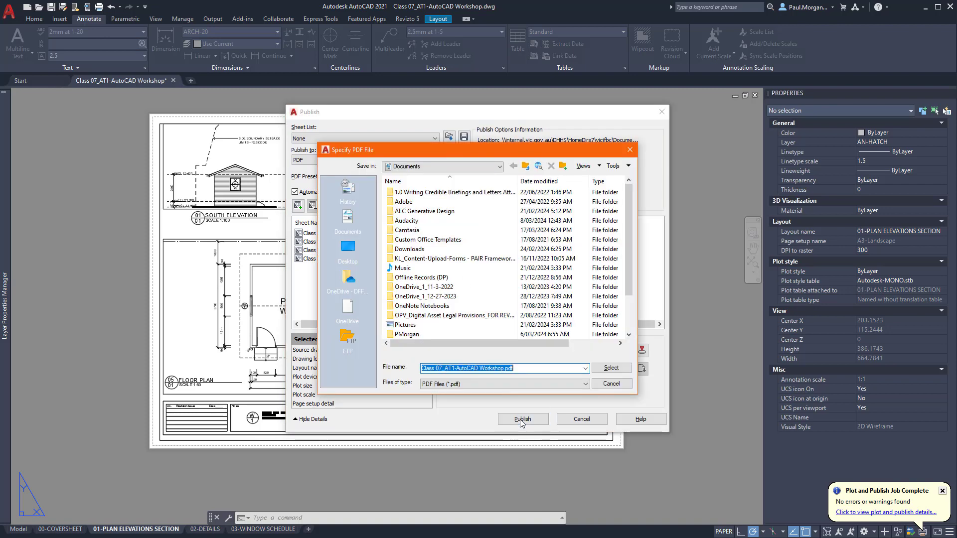
pyautogui.click(348, 248)
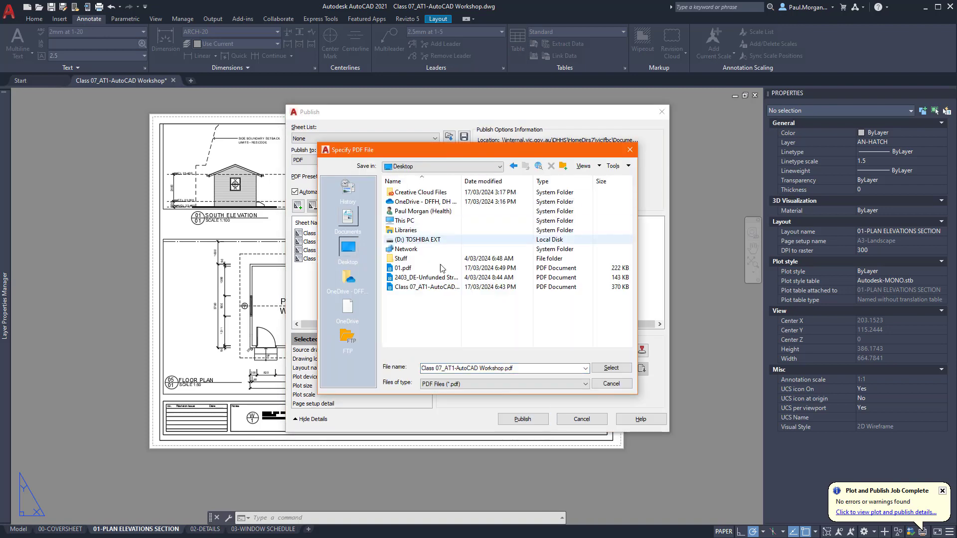
pyautogui.click(428, 288)
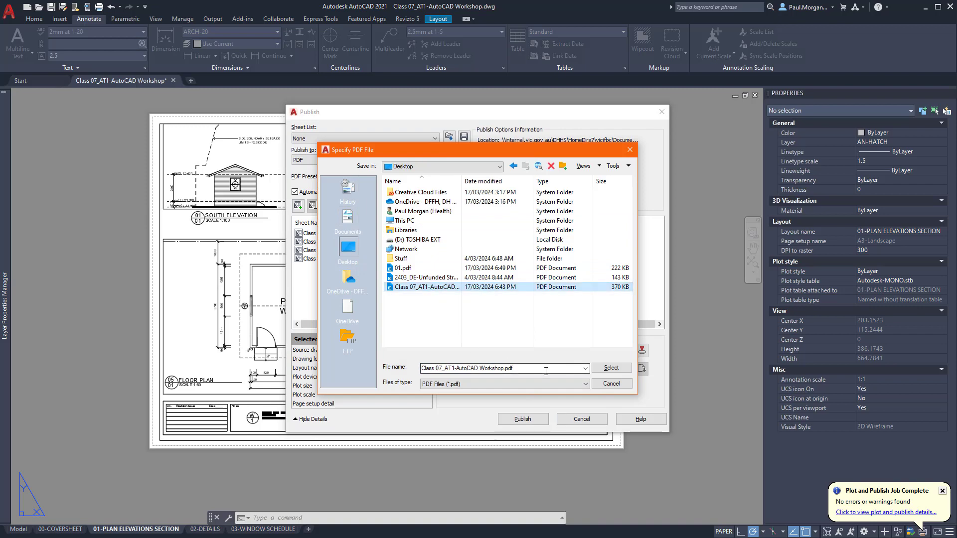
pyautogui.click(611, 368)
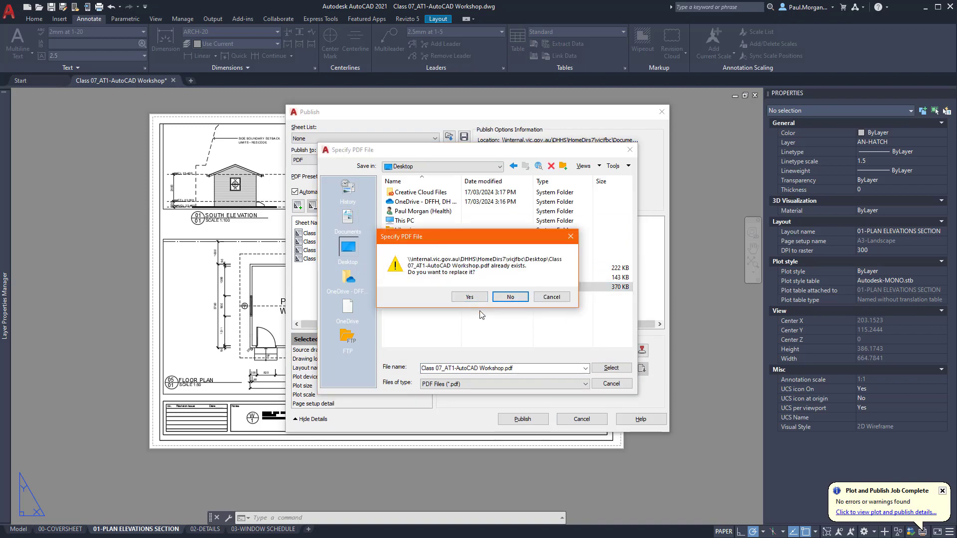
pyautogui.click(470, 297)
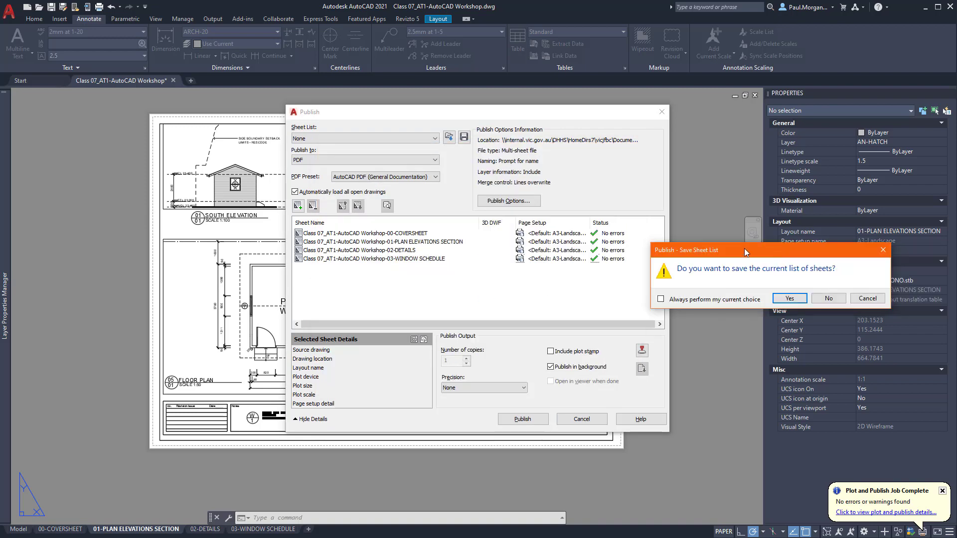
pyautogui.moveTo(744, 248); pyautogui.dragTo(632, 239)
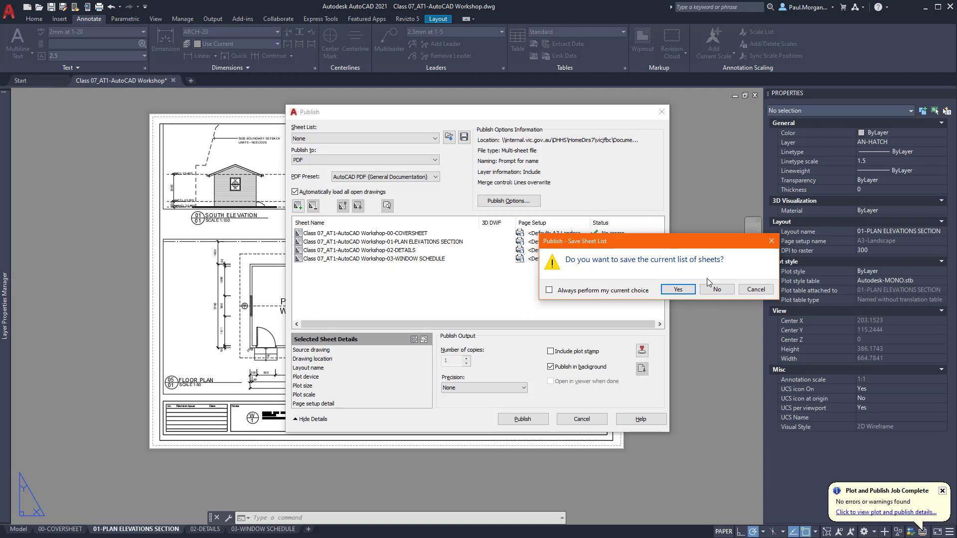
pyautogui.click(678, 289)
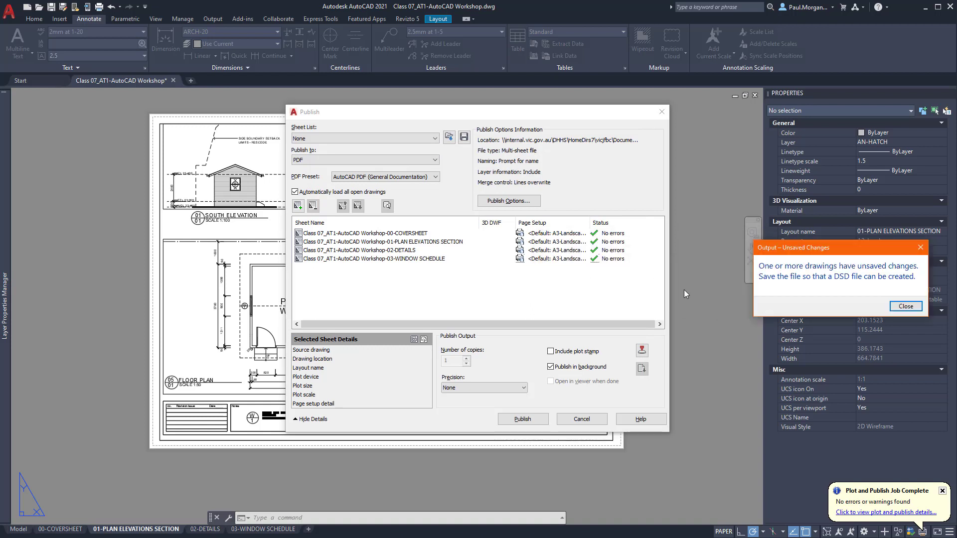
pyautogui.click(906, 307)
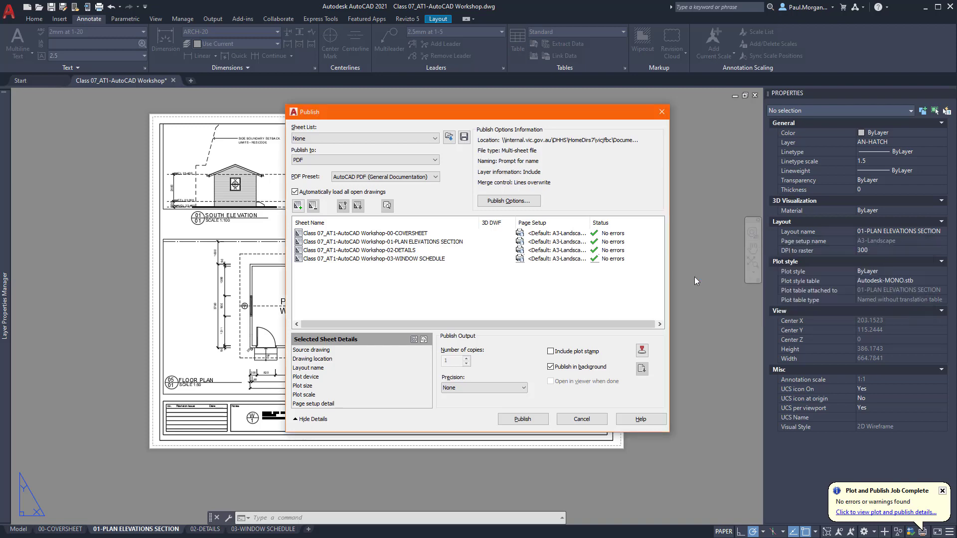
# - Publish the coversheet, plan, details and window schedule sheets to PDF and dismiss the background processing notice
pyautogui.click(521, 419)
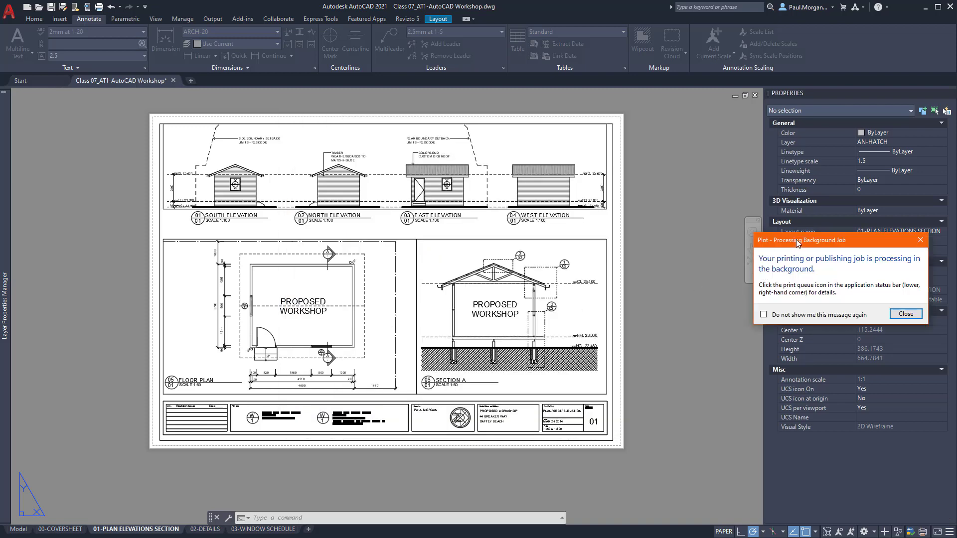
pyautogui.moveTo(794, 235); pyautogui.dragTo(487, 217)
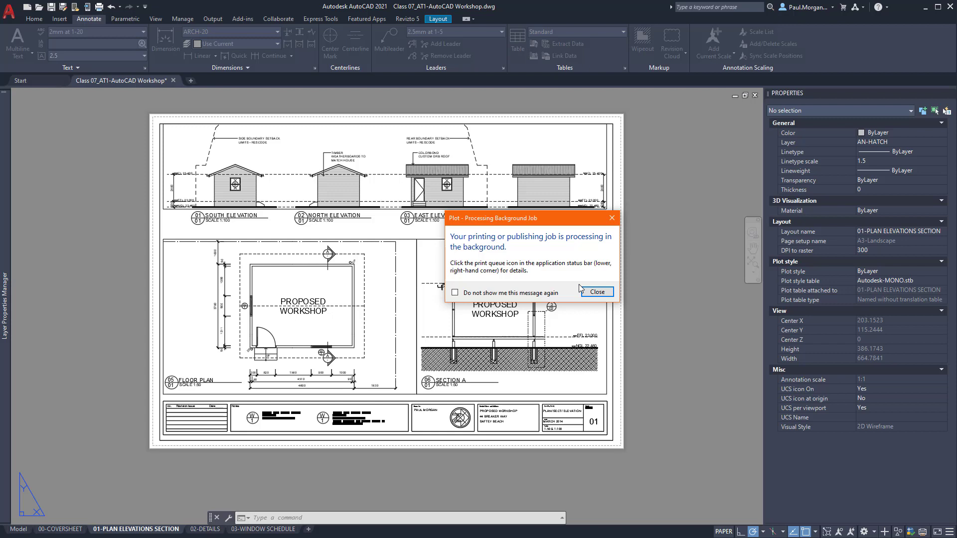
pyautogui.click(590, 292)
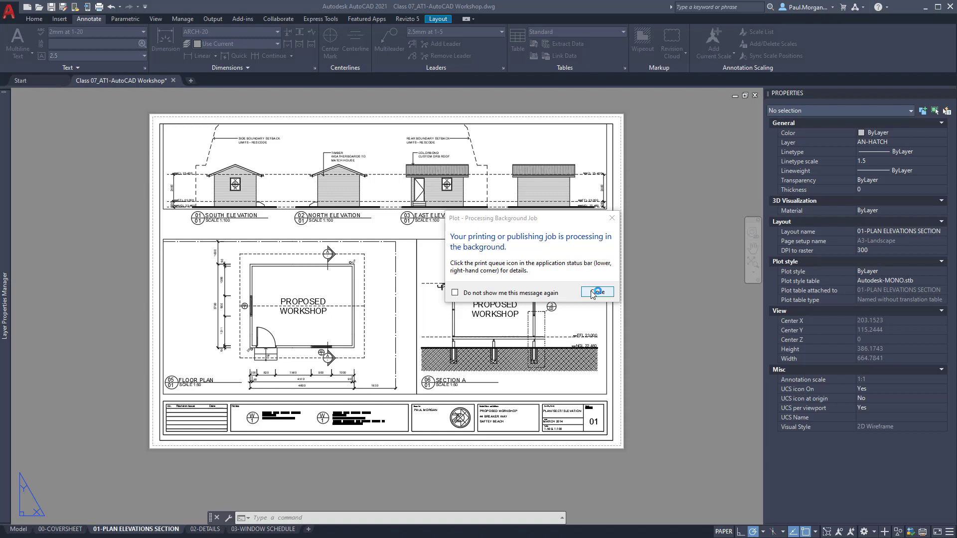
pyautogui.moveTo(559, 219); pyautogui.dragTo(565, 225)
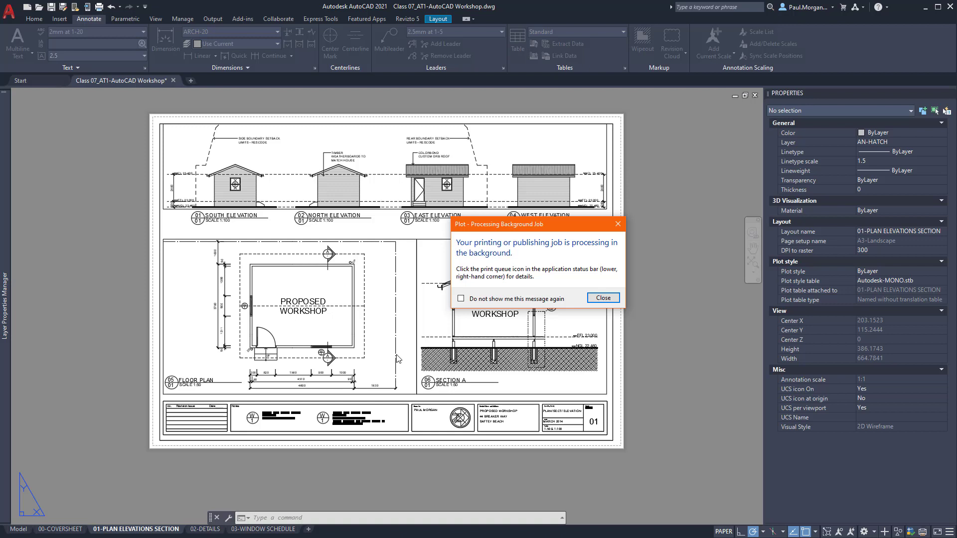
pyautogui.click(602, 298)
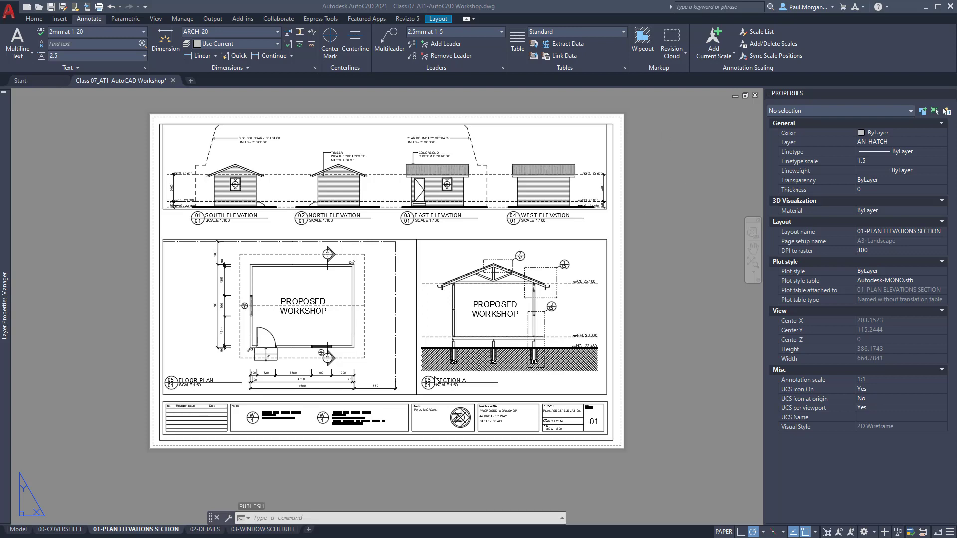
# - Switch to the Desktop folder, open Class 07_AT1-AutoCAD Workshop.pdf in Bluebeam Revu, and decline removing the untitled viewports
pyautogui.hotkey('alt', 'Tab')
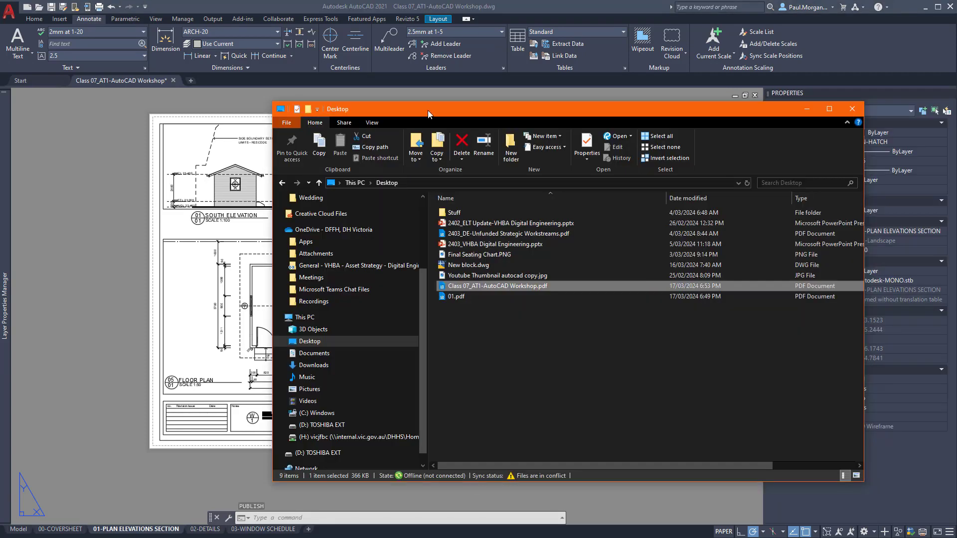
pyautogui.doubleClick(521, 287)
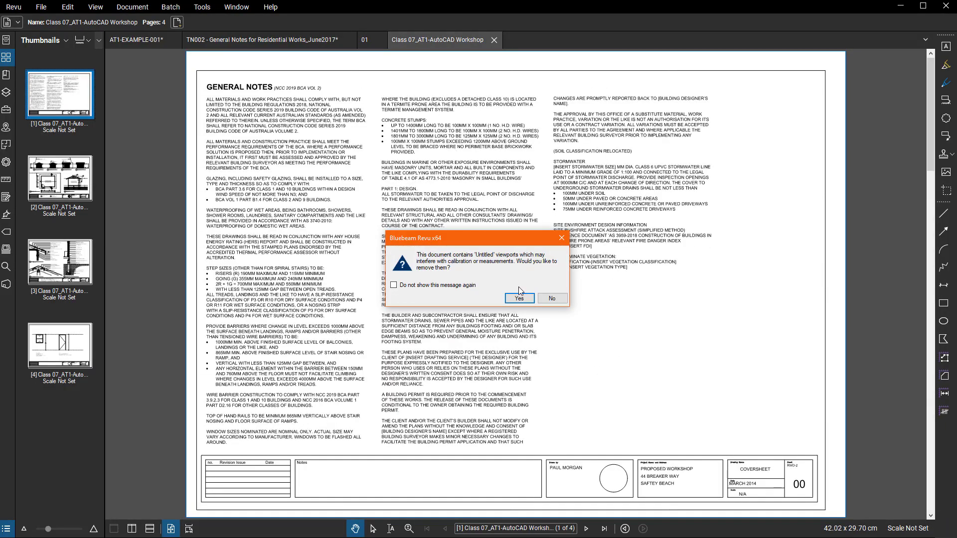
pyautogui.click(543, 300)
pyautogui.click(92, 124)
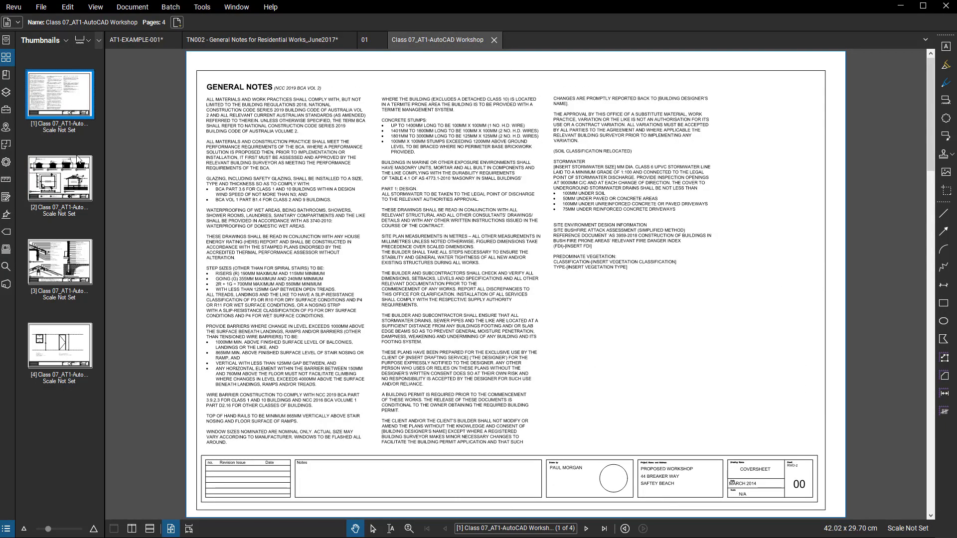
# - Review the published PDF's plan/section/elevation, details and window schedule pages, then return to the coversheet with the general notes
pyautogui.click(60, 180)
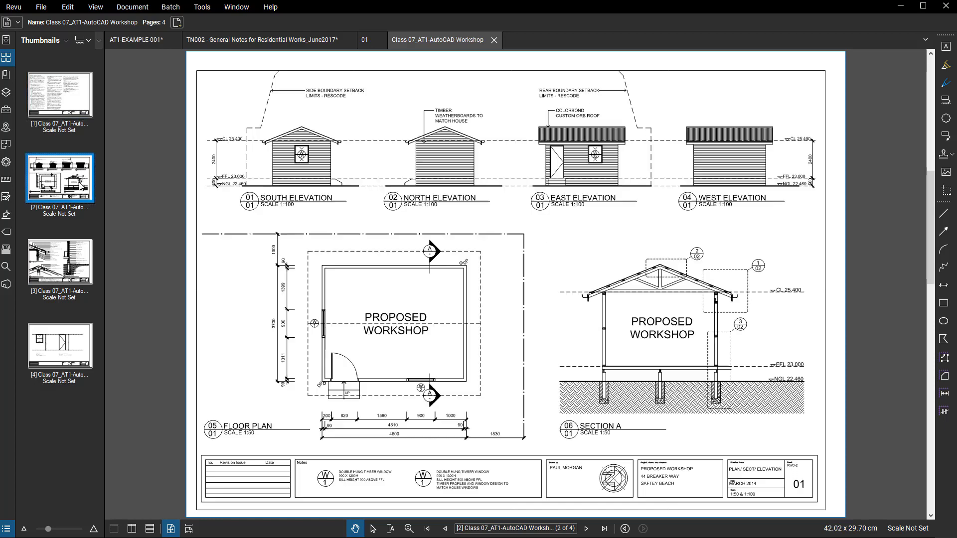
pyautogui.click(79, 252)
pyautogui.click(69, 342)
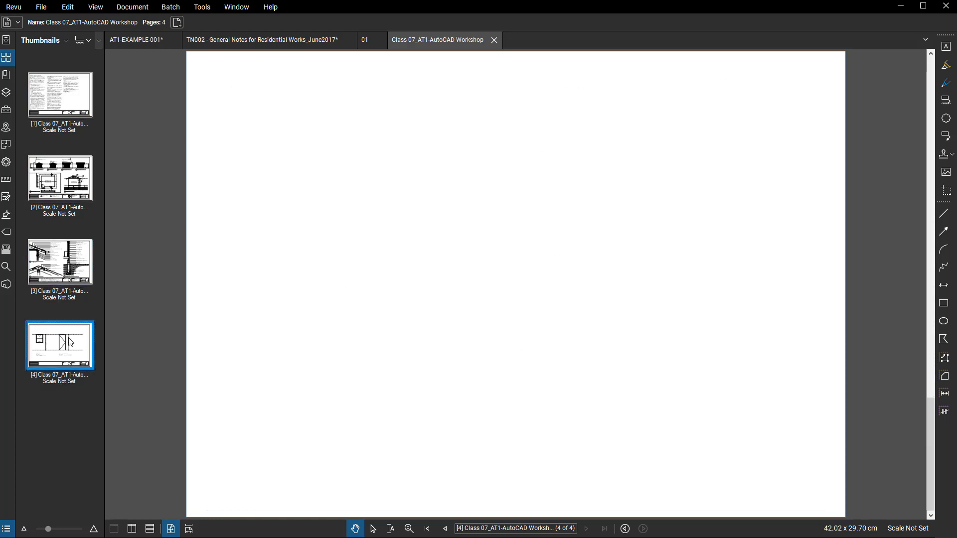
pyautogui.click(74, 300)
pyautogui.click(60, 179)
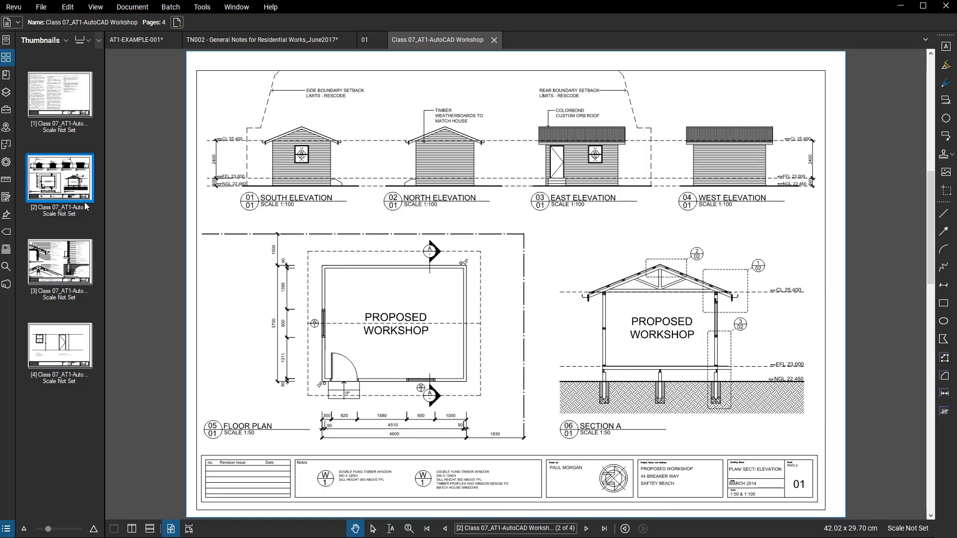
pyautogui.click(55, 97)
pyautogui.click(61, 177)
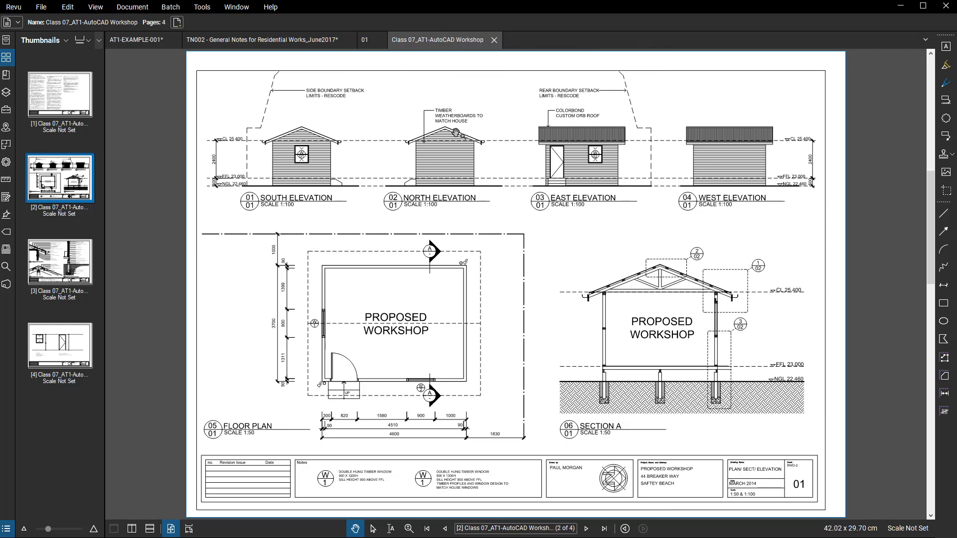
pyautogui.click(68, 97)
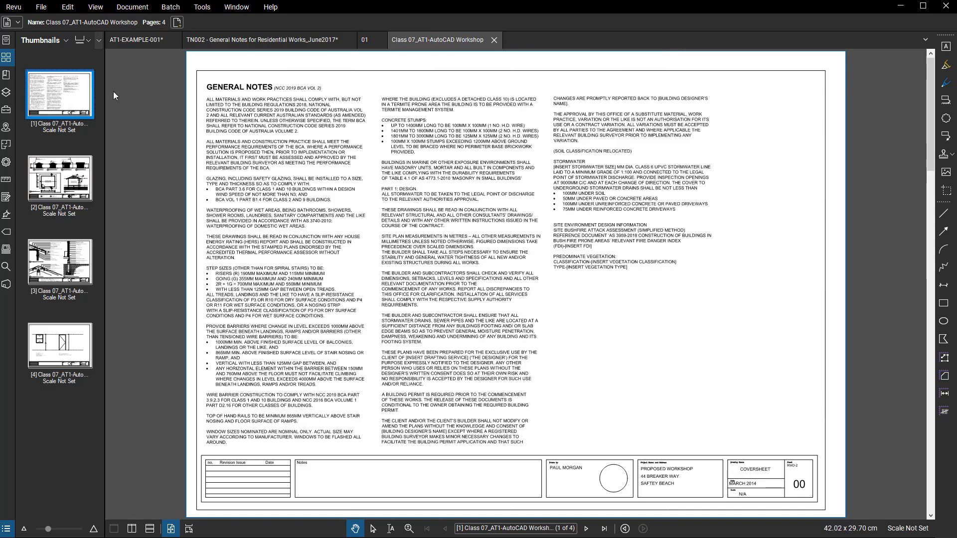